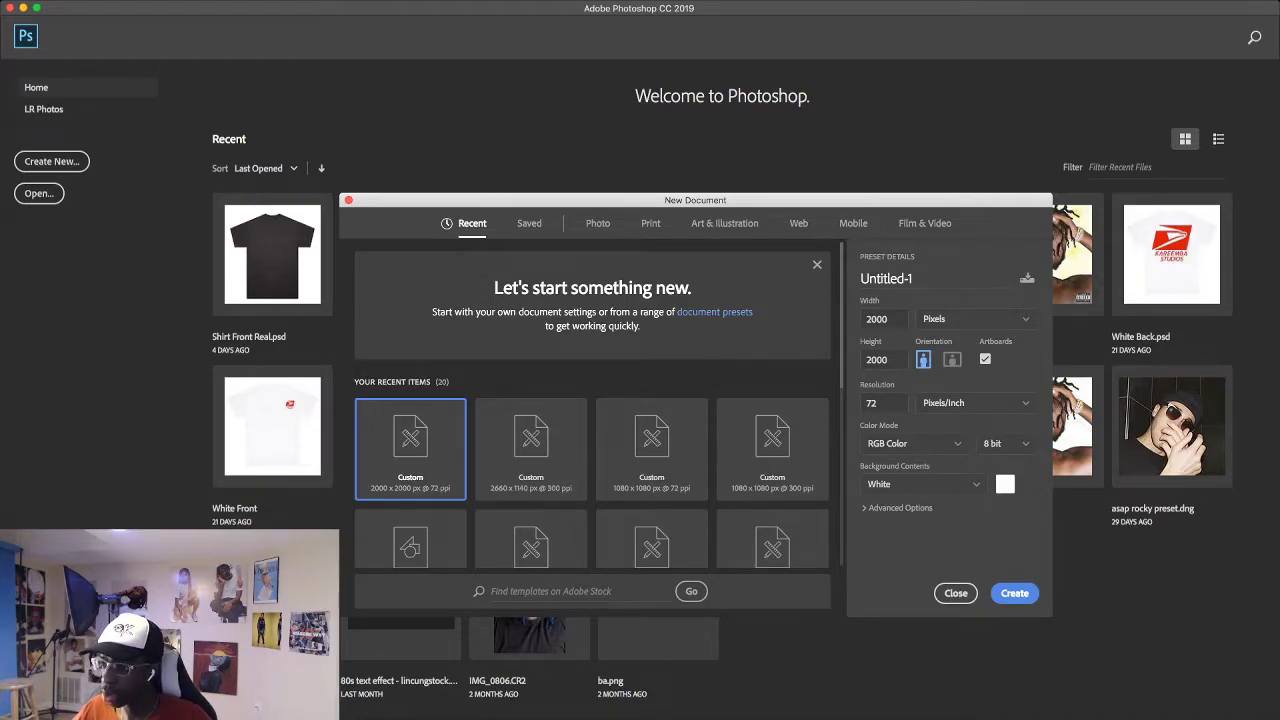
Set the new document's resolution to 300 pixels per inch.
scroll(592, 400, "down", 5)
scroll(592, 400, "up", 5)
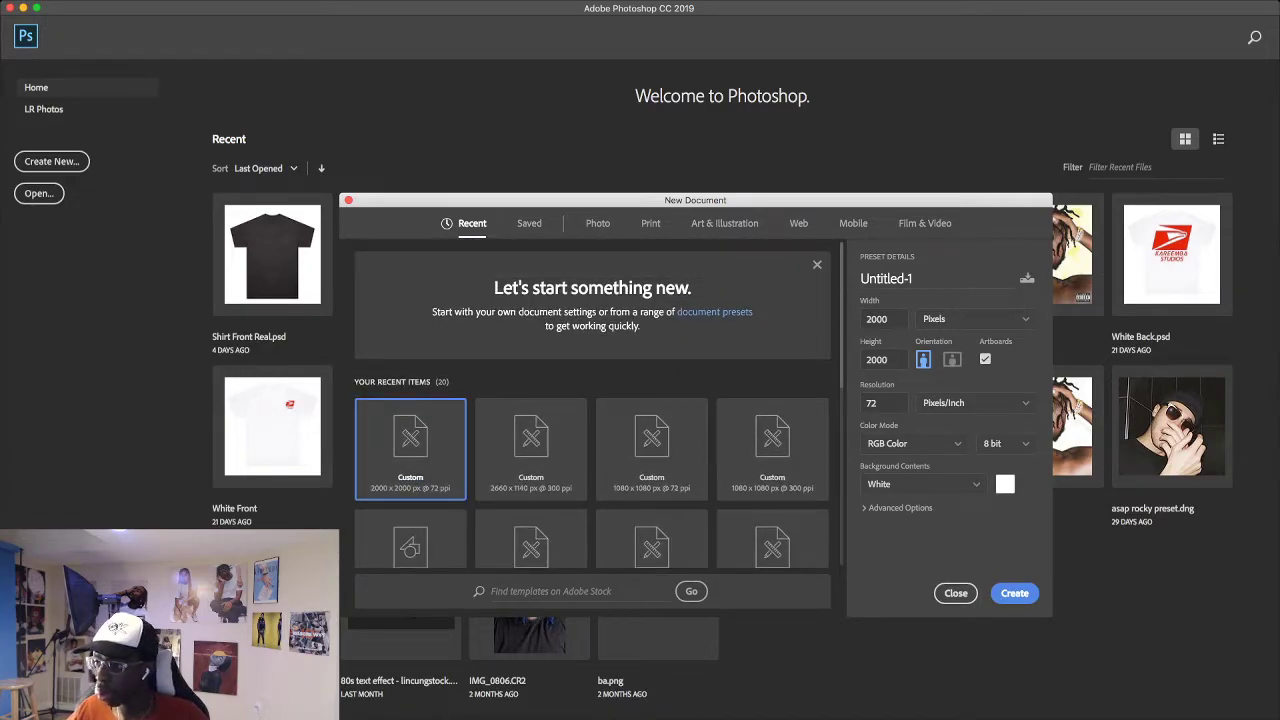
left_click(975, 318)
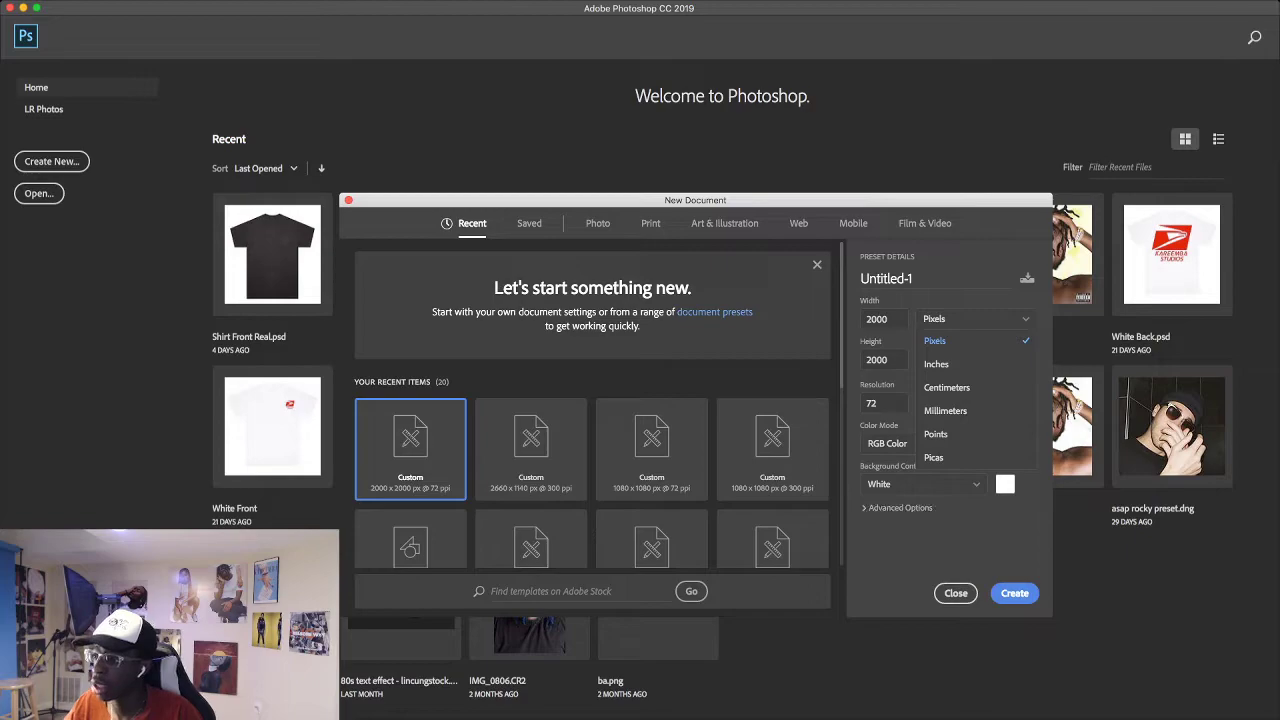
key("Escape")
left_click(876, 403)
double_click(876, 403)
left_click(876, 403)
double_click(876, 403)
left_click(867, 403)
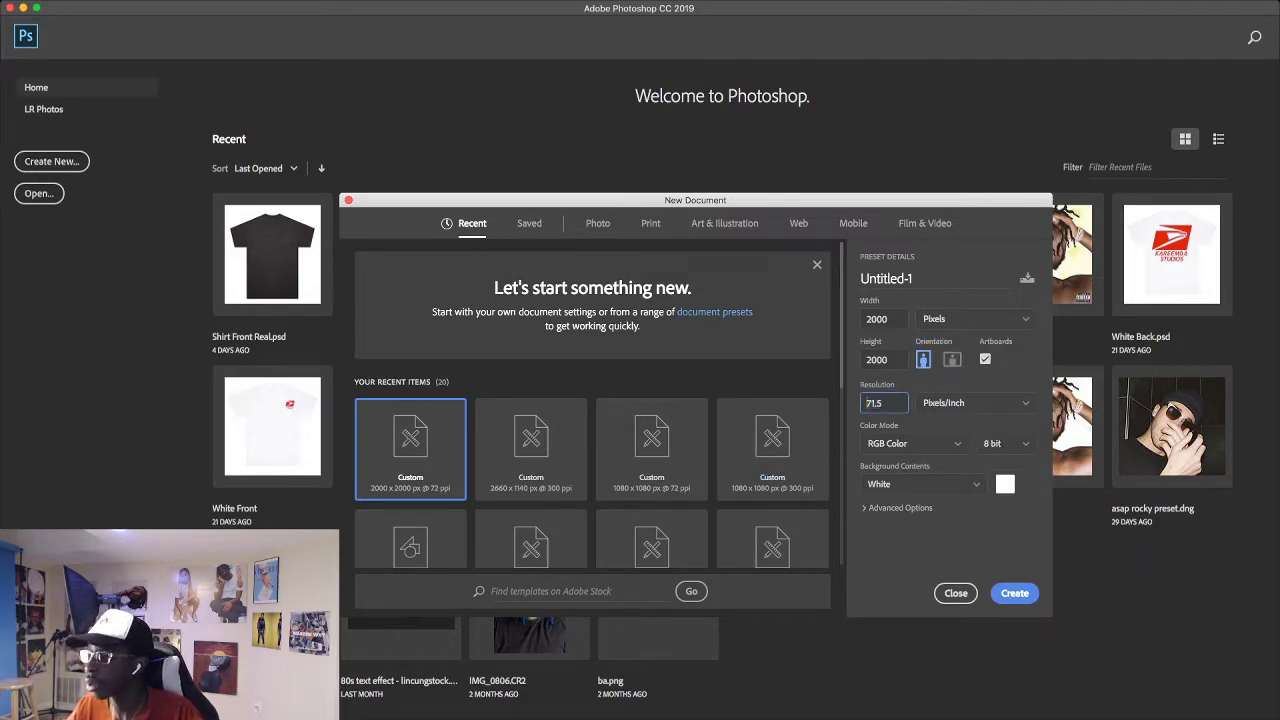
double_click(873, 403)
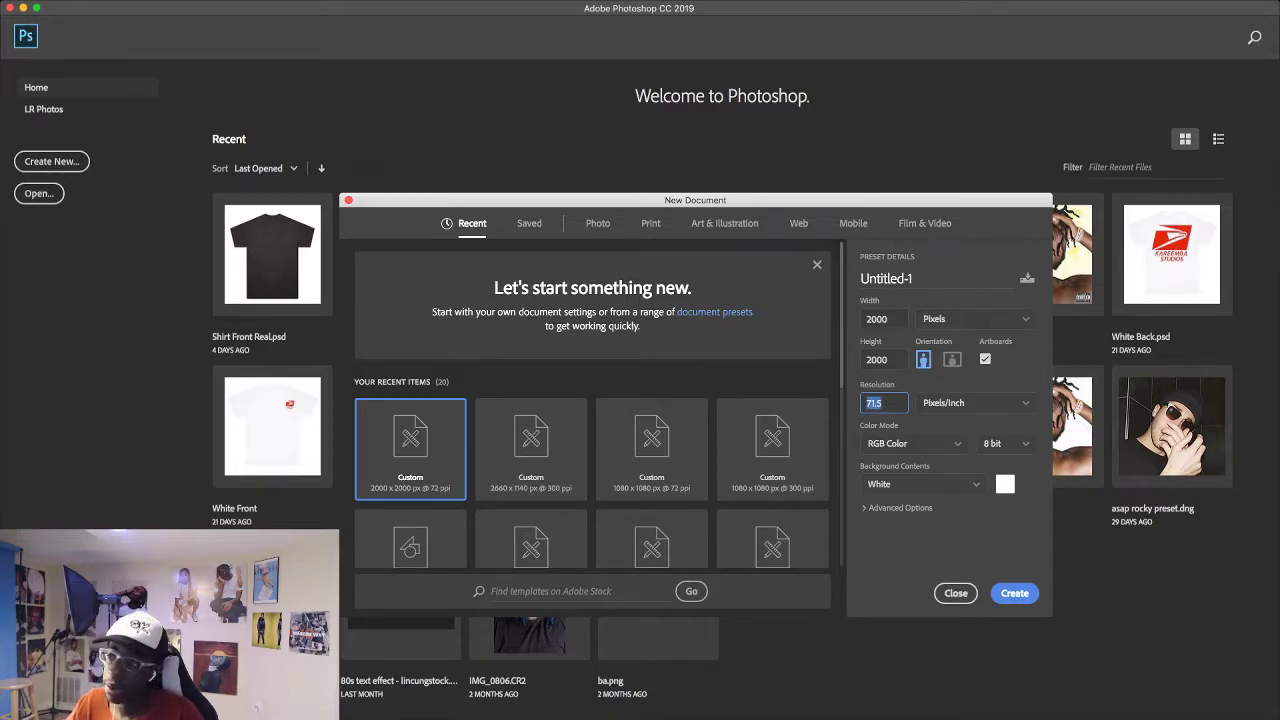
type("300")
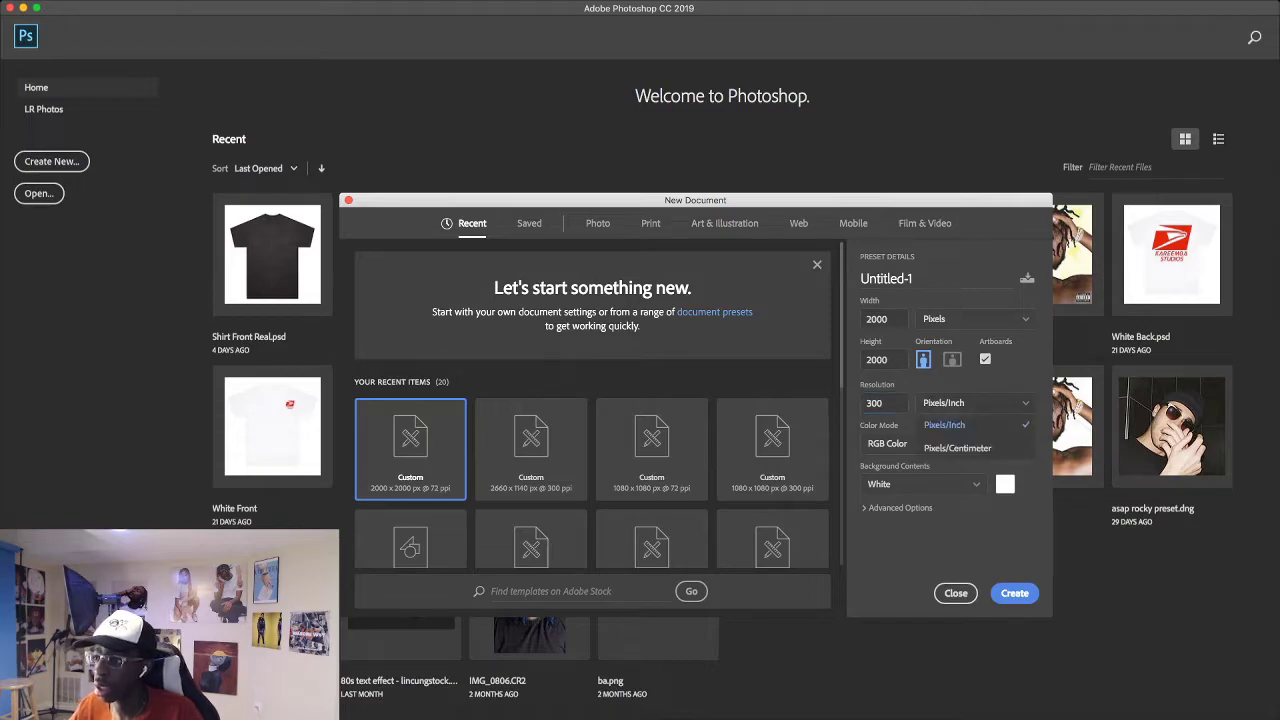
key("Tab")
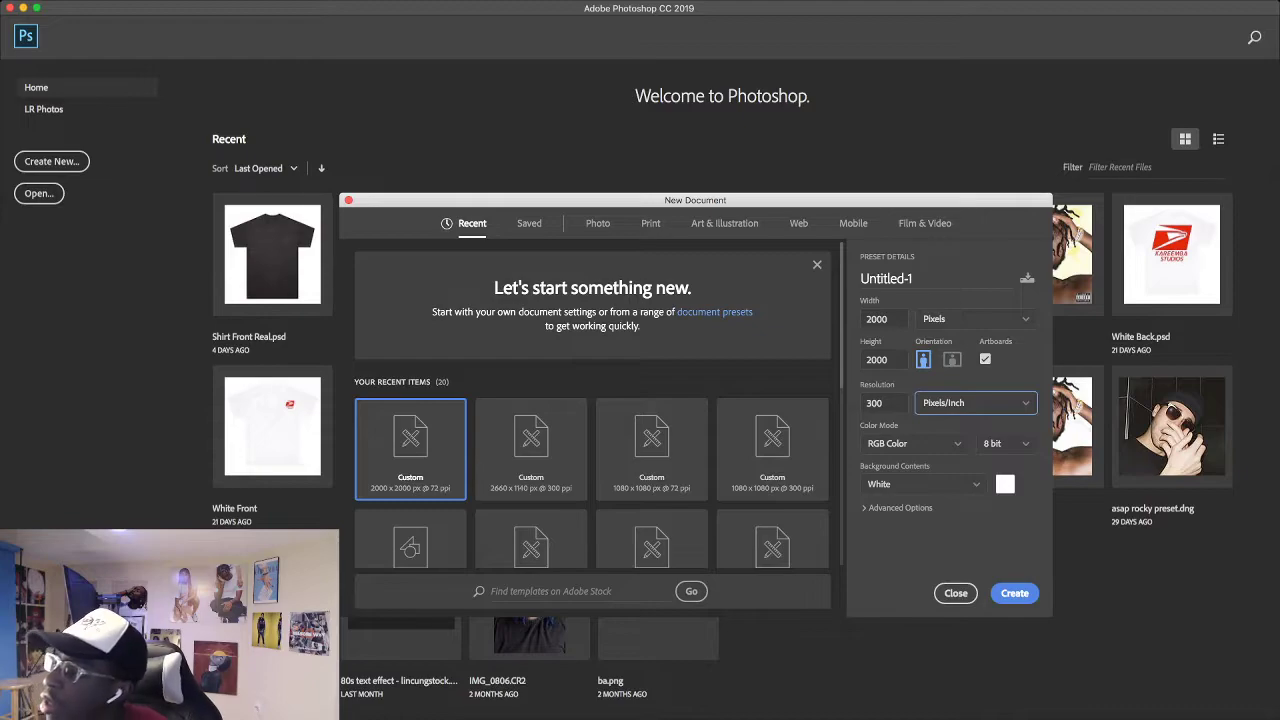
Name the new document "Amok design school".
triple_click(911, 279)
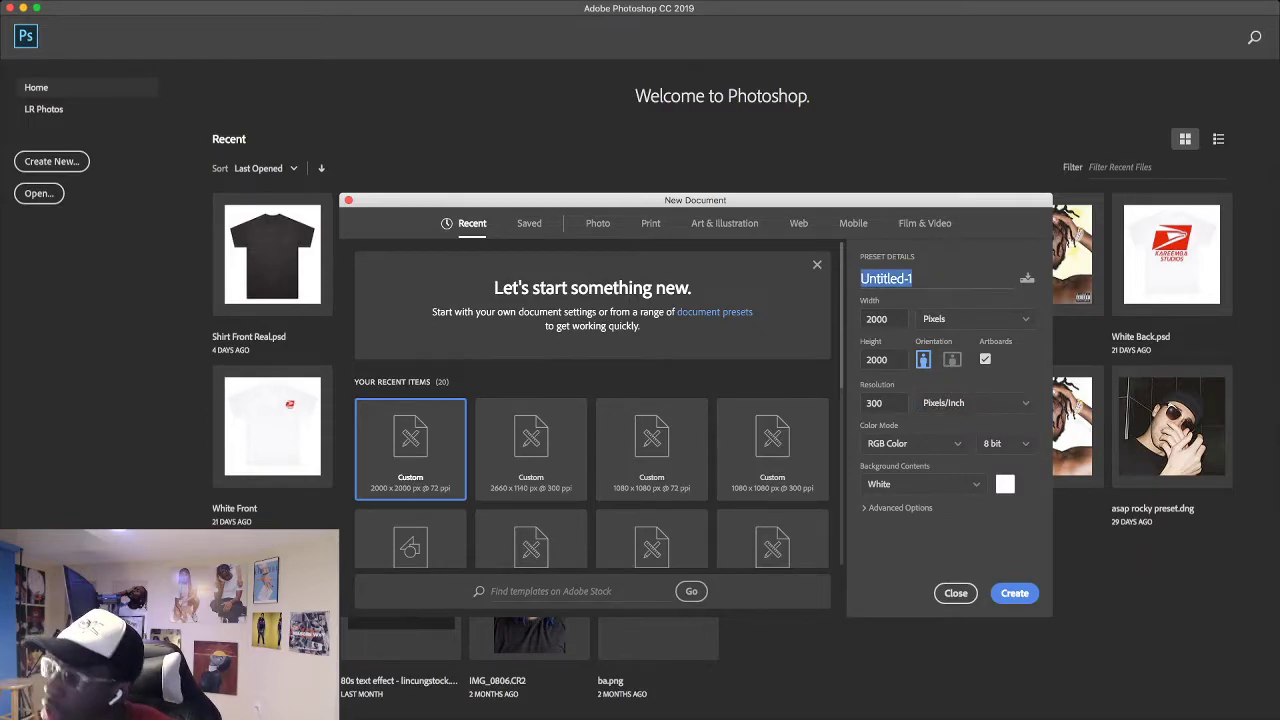
type("AMok De")
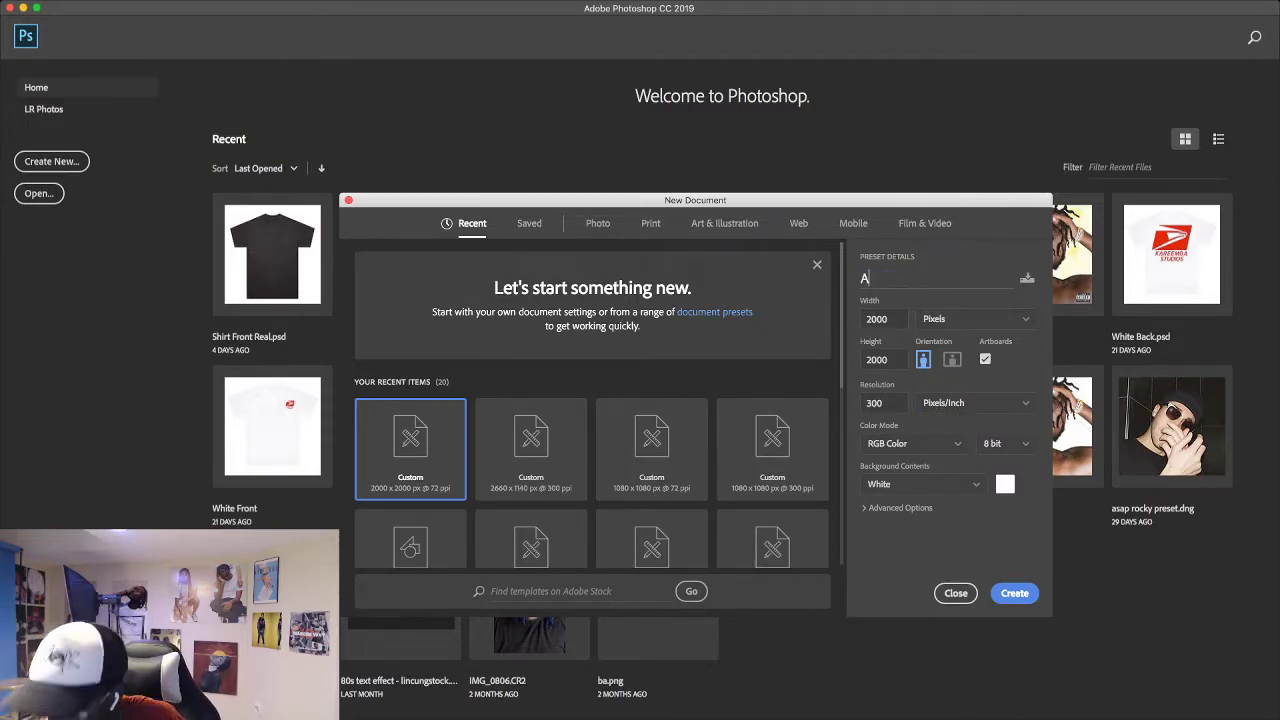
key("BackSpace")
key("BackSpace")
key("BackSpace")
key("BackSpace")
key("BackSpace")
key("BackSpace")
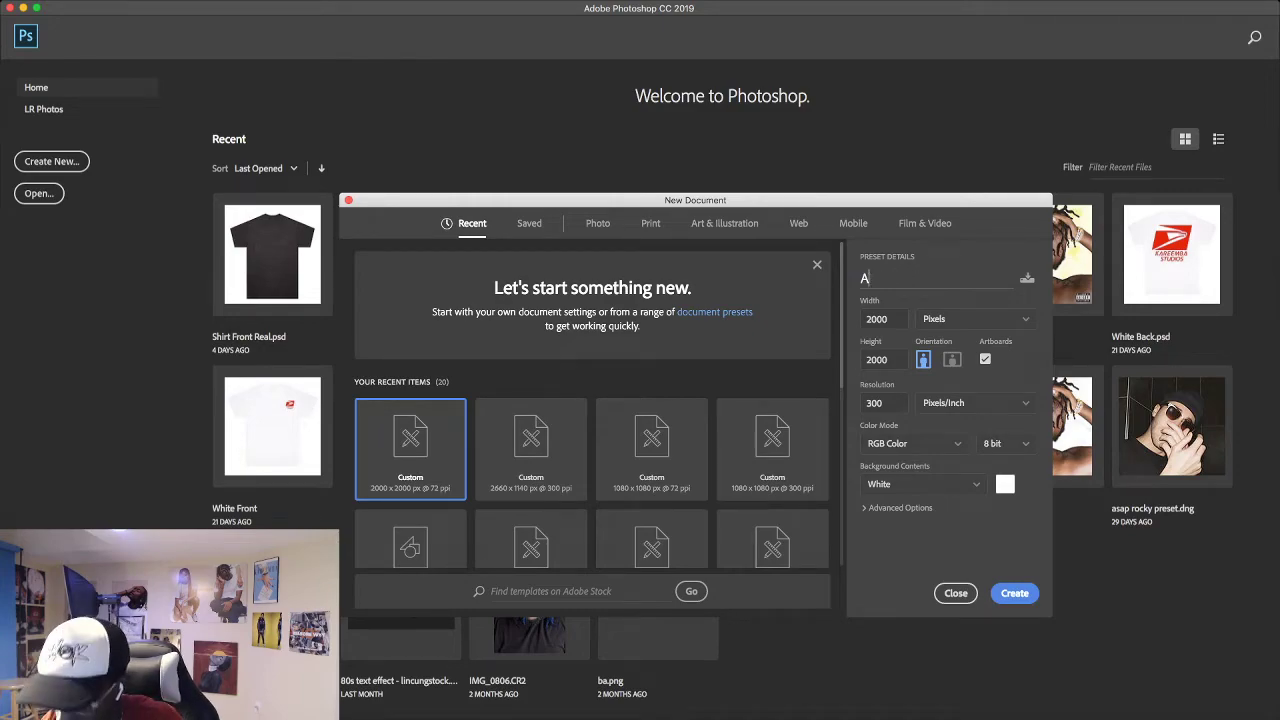
type("mok desin")
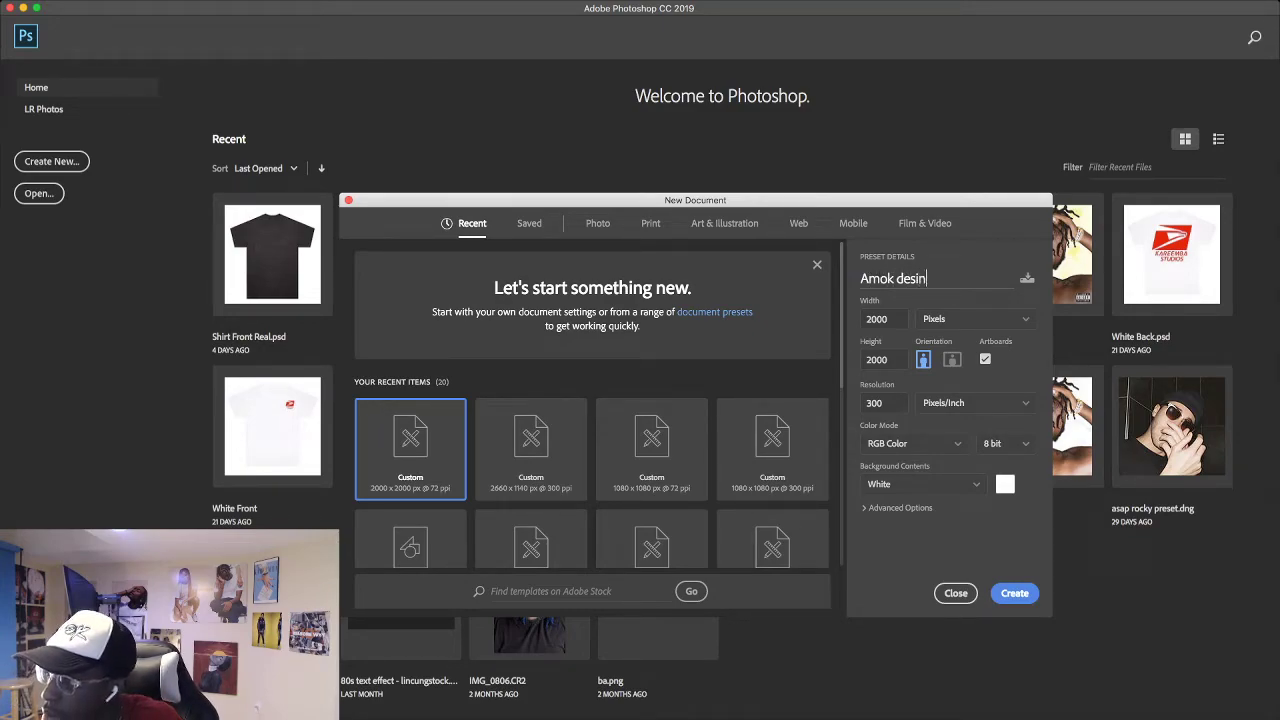
key("BackSpace")
type("gn scg")
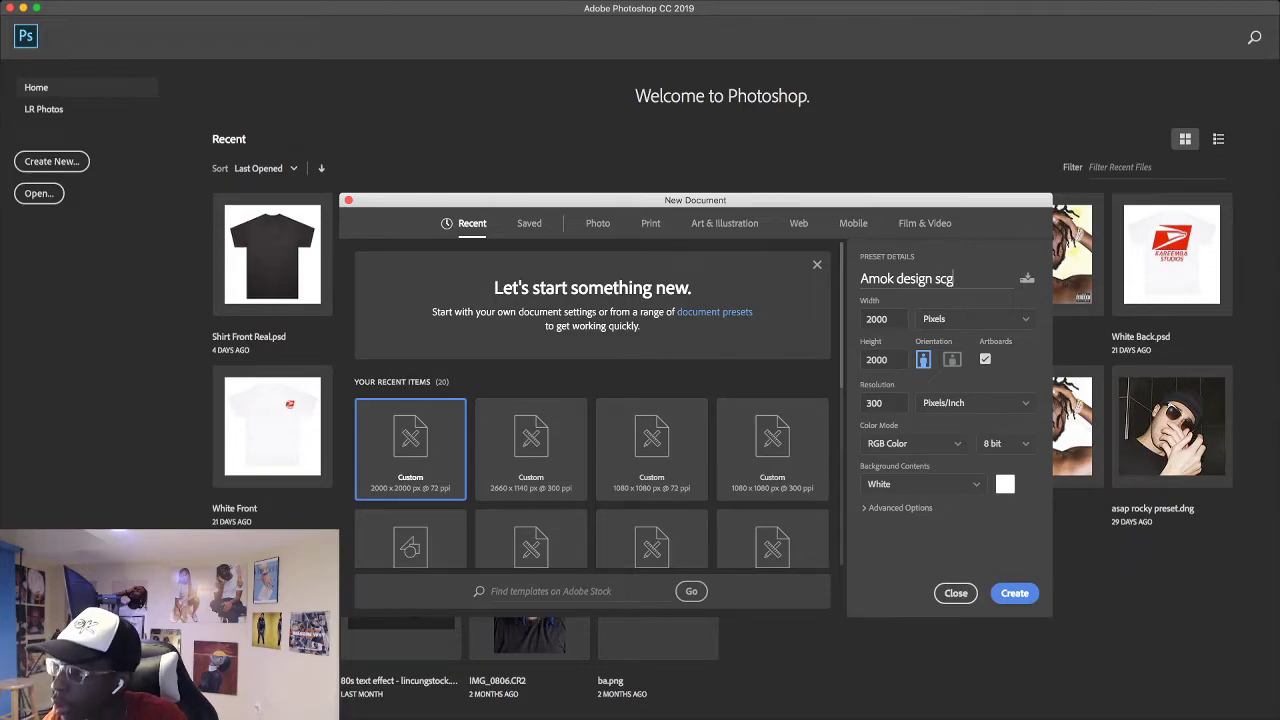
key("BackSpace")
type("hool")
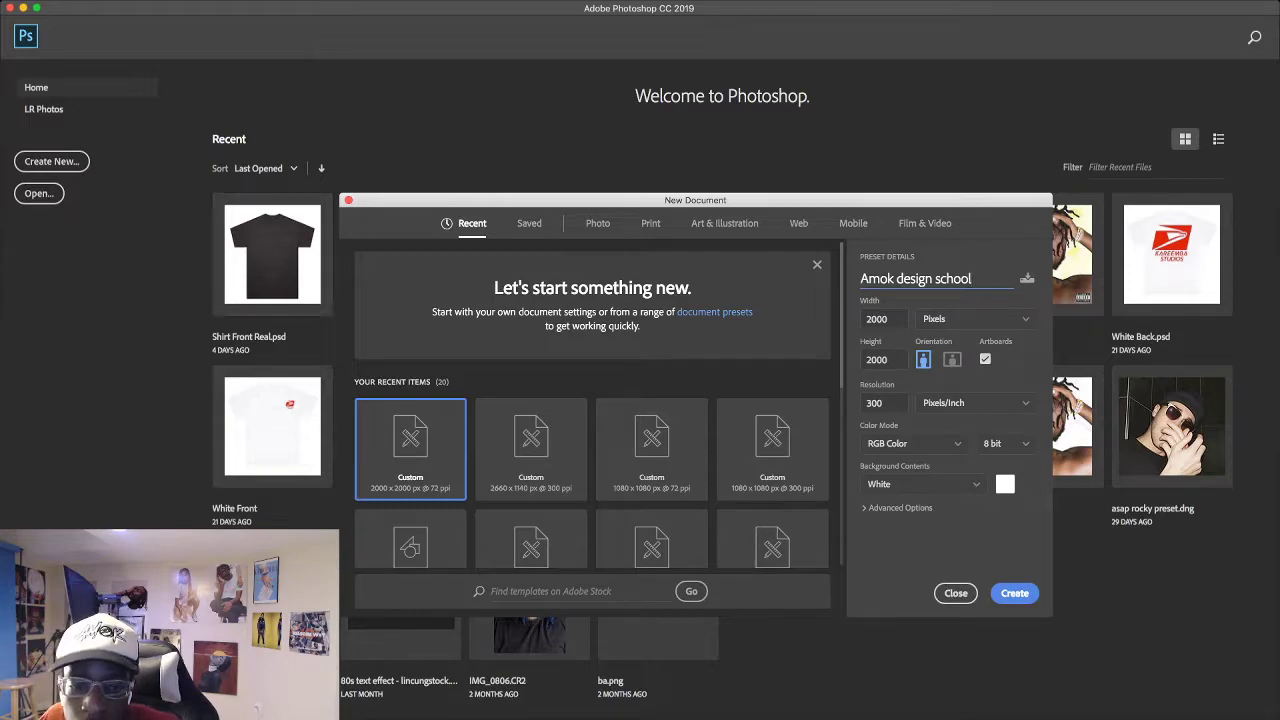
Create the new document with the entered settings.
key("Return")
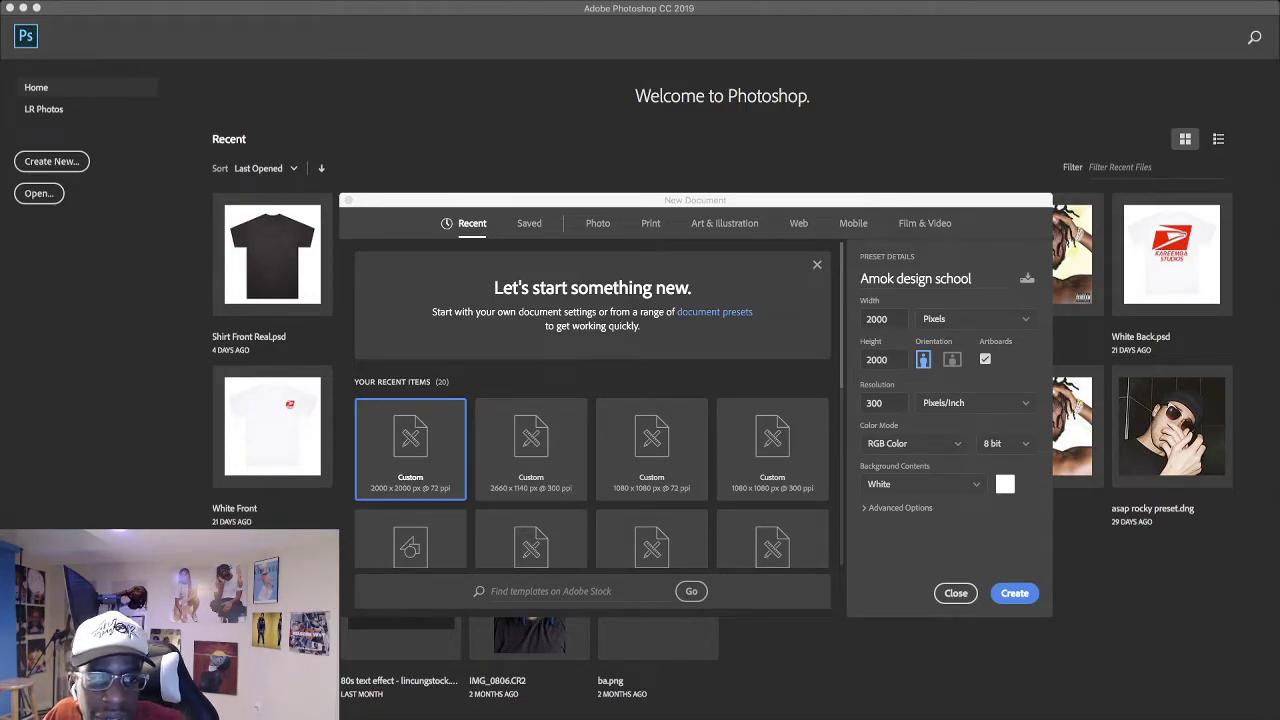
key("super+Tab")
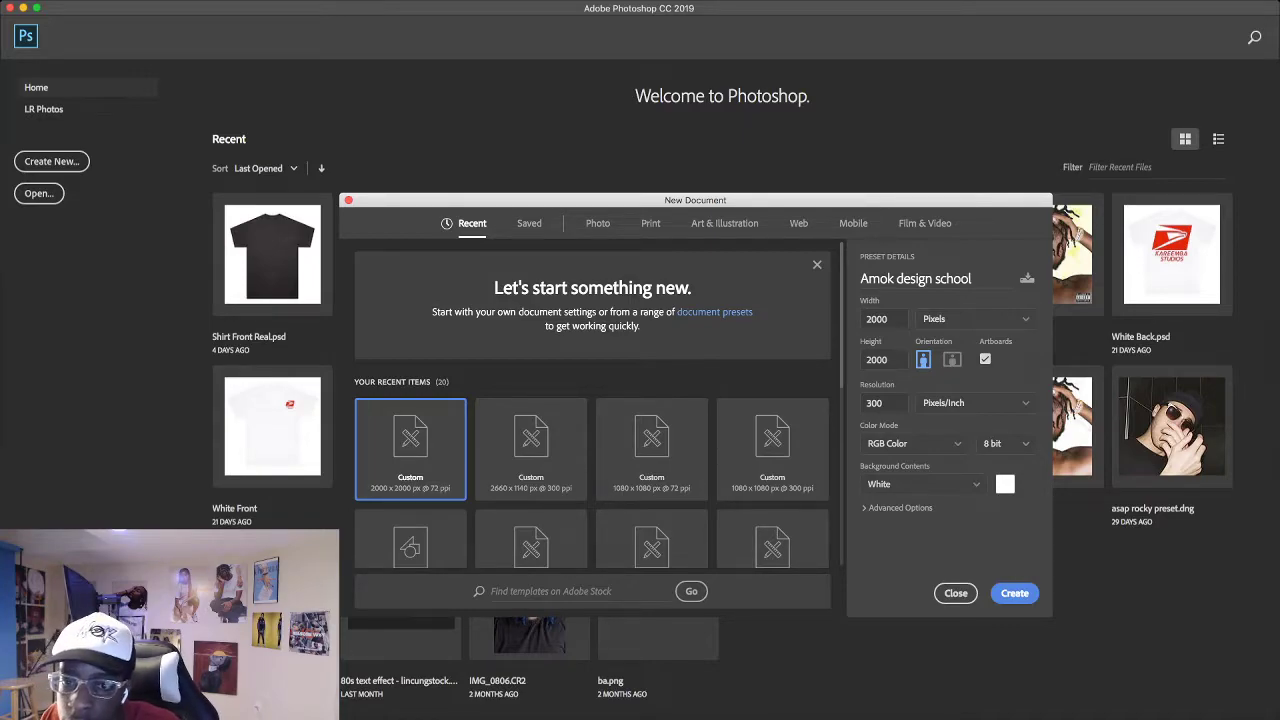
key("super+Tab")
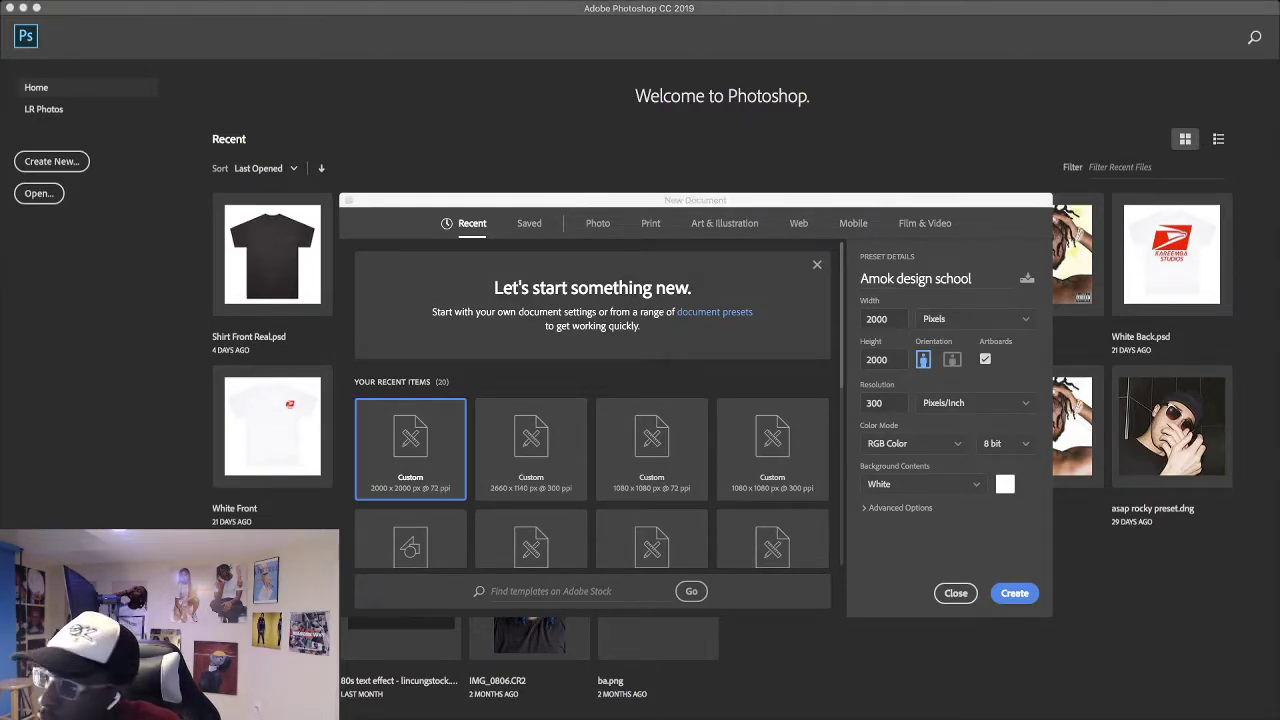
key("super+Tab")
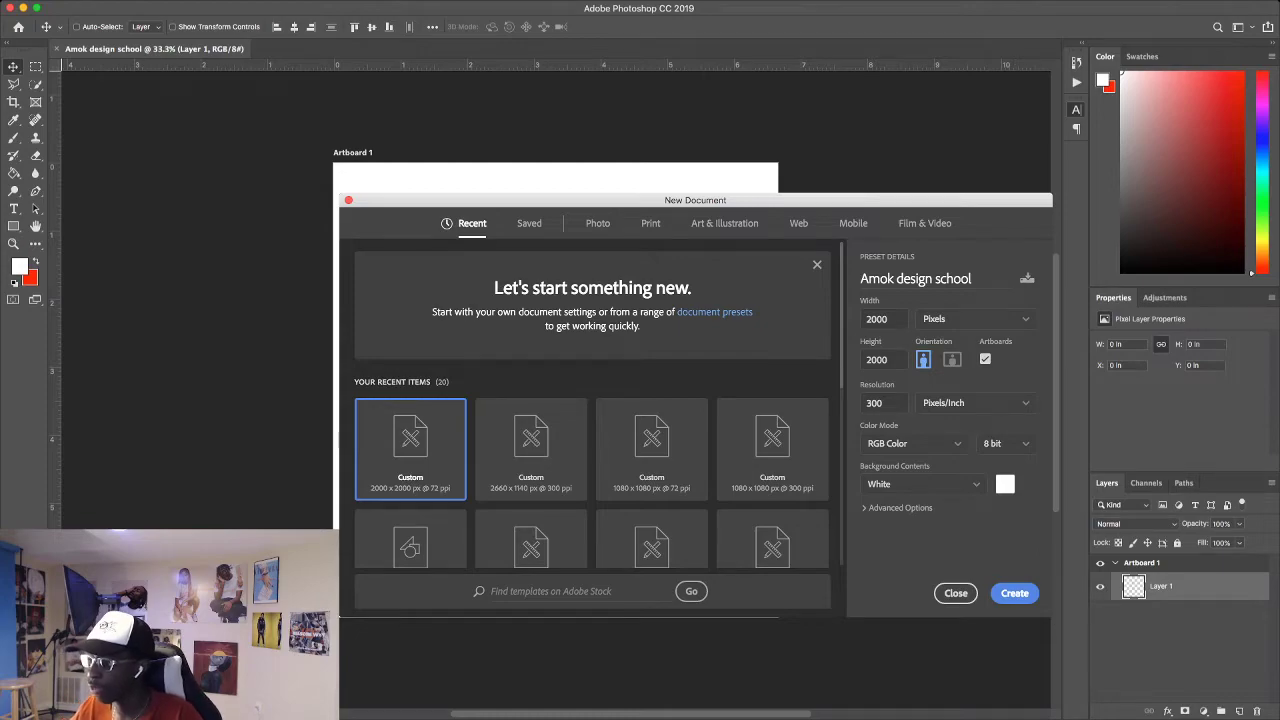
Add three artboards around the existing one with the Artboard tool to form a two-by-two grid.
left_click(1142, 563)
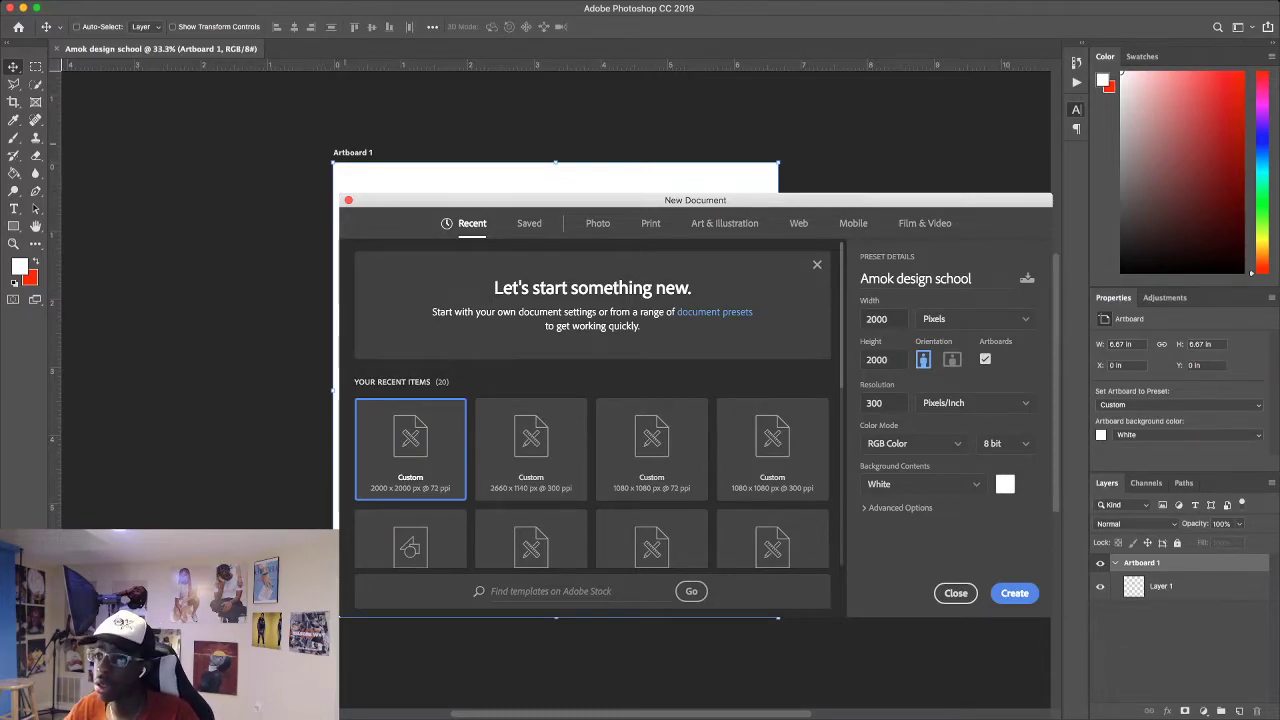
key("shift+v")
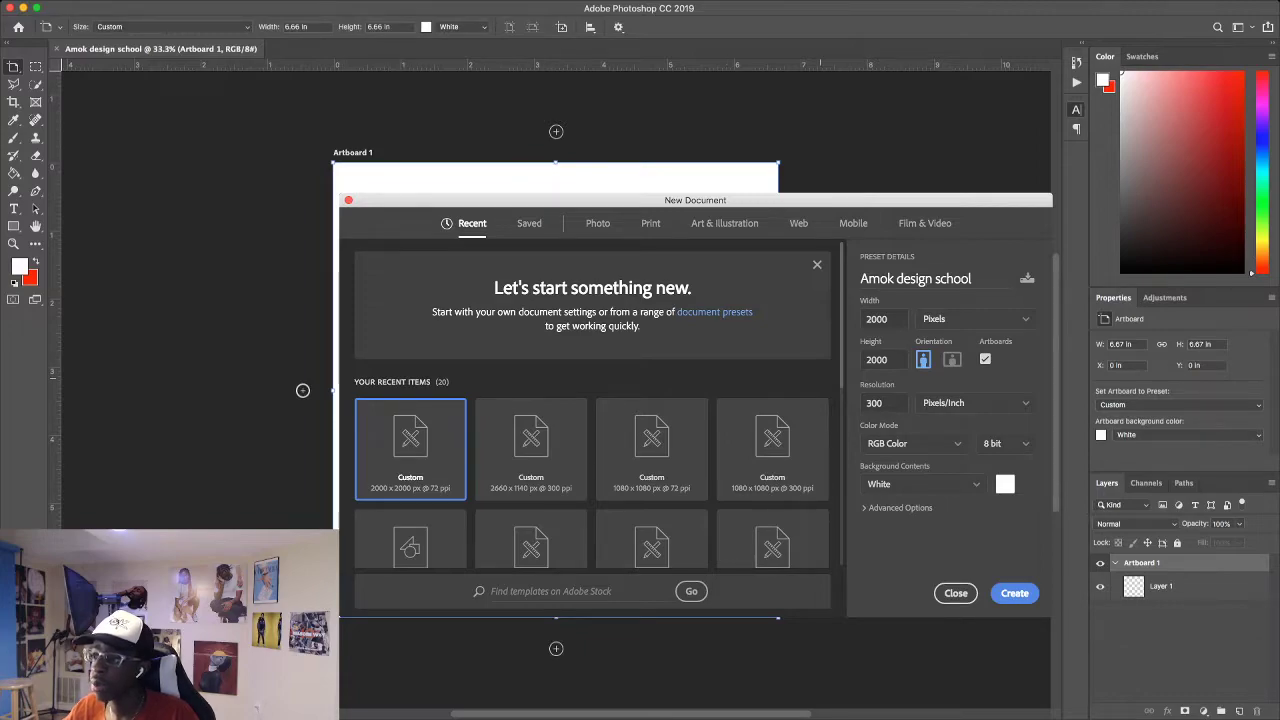
left_click(303, 390)
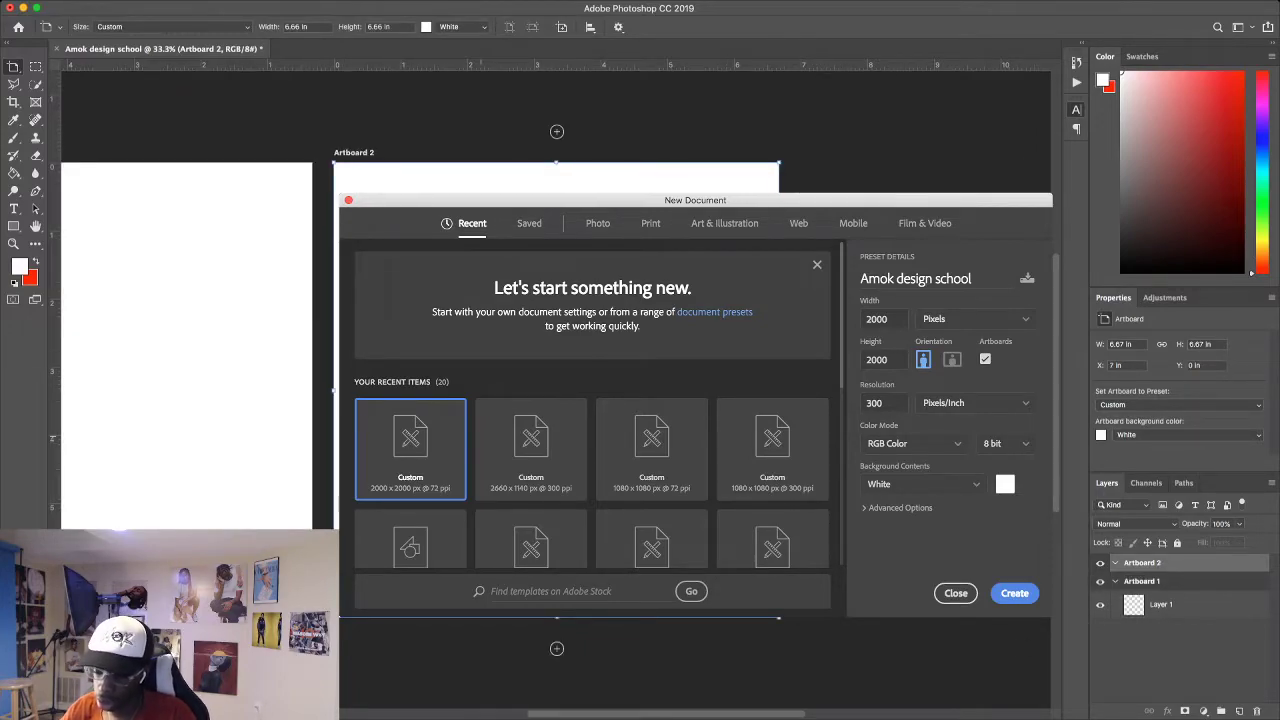
key("super+minus")
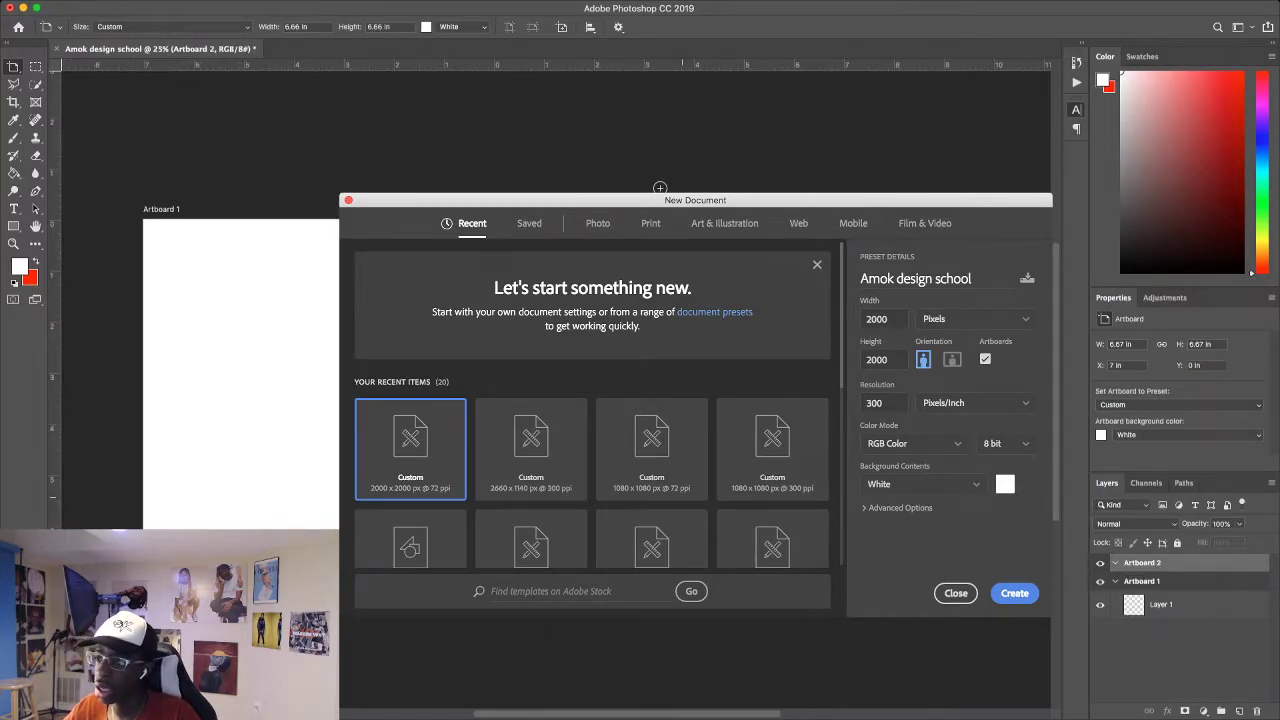
left_click(660, 187)
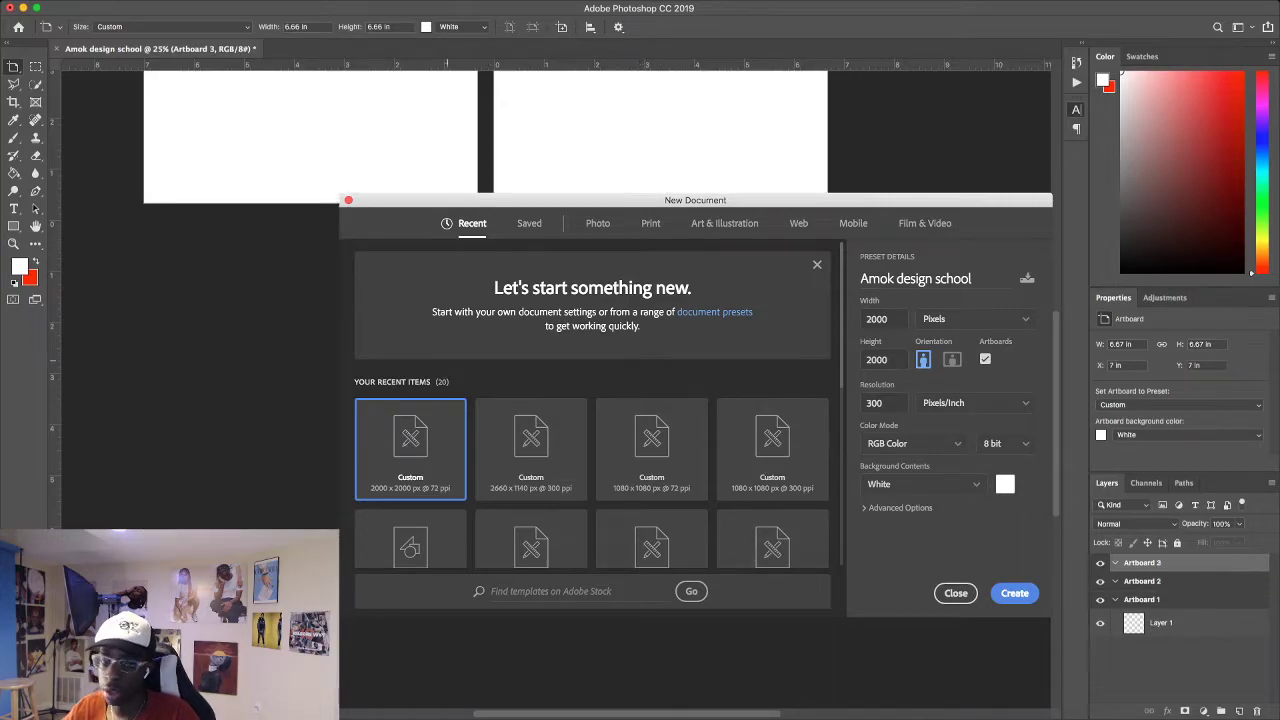
left_click(461, 387)
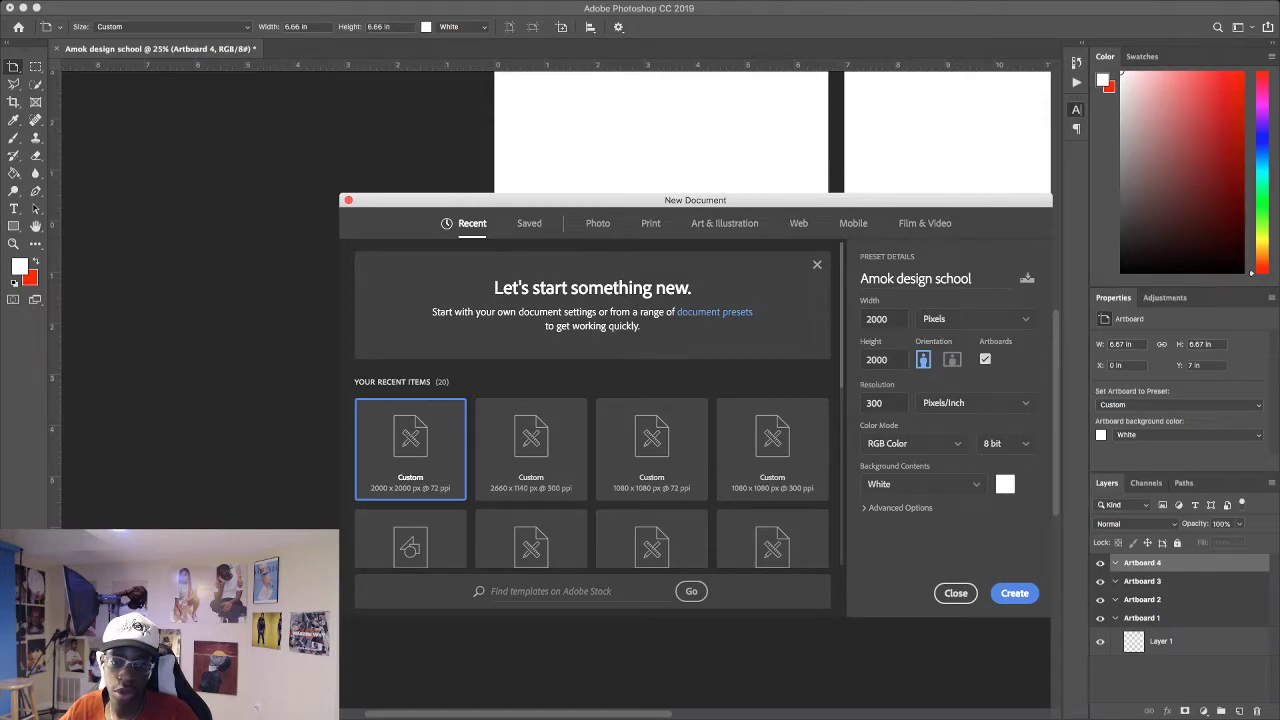
key("Escape")
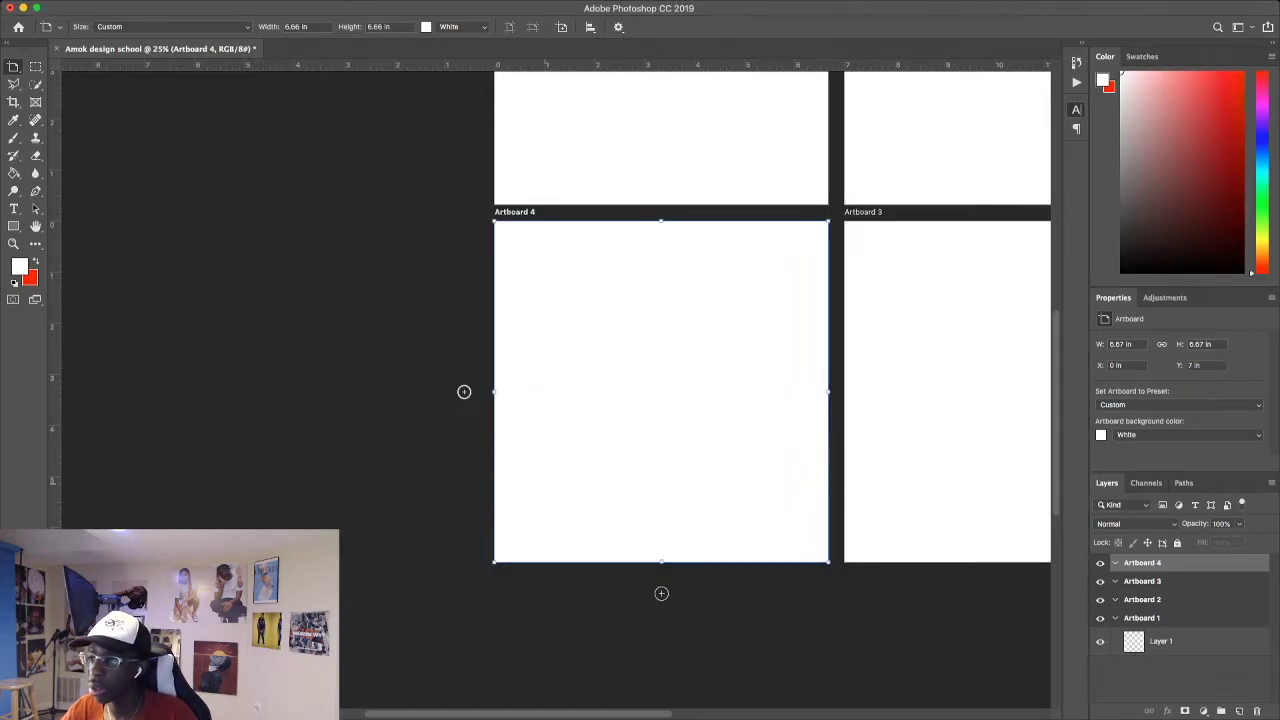
scroll(660, 390, "right", 4)
scroll(560, 390, "right", 3)
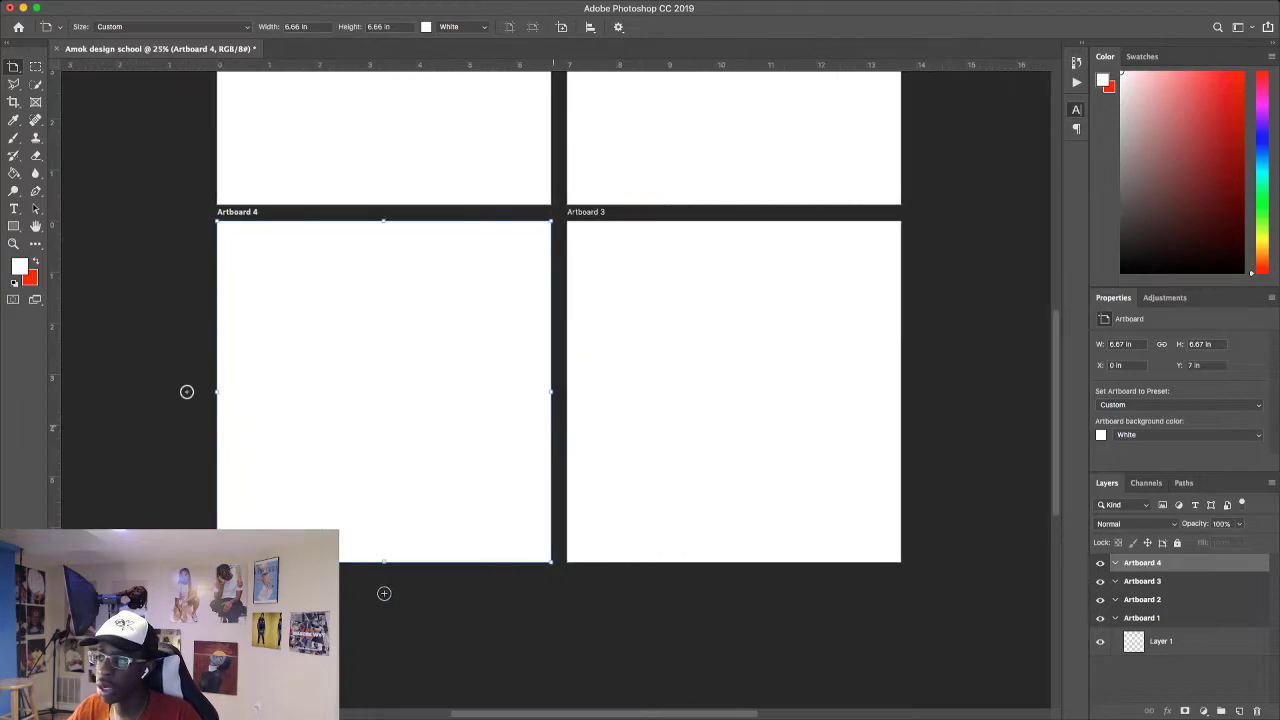
scroll(560, 390, "up", 2)
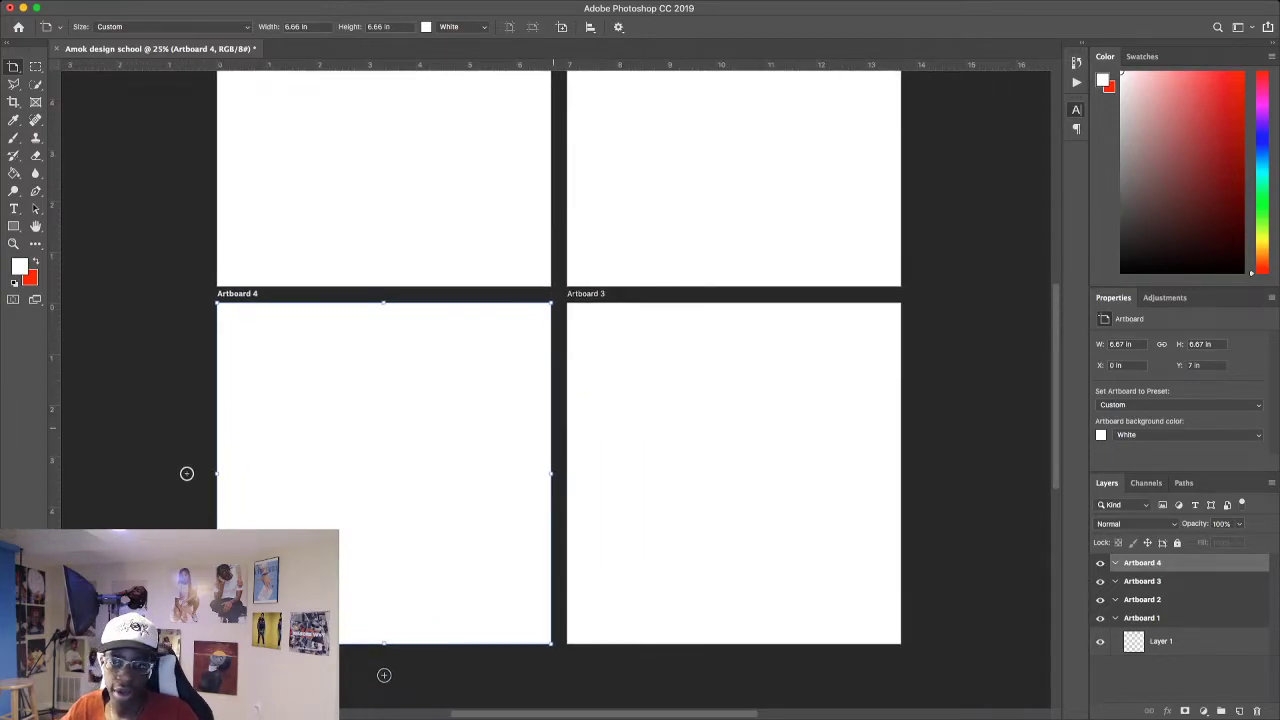
scroll(560, 390, "up", 4)
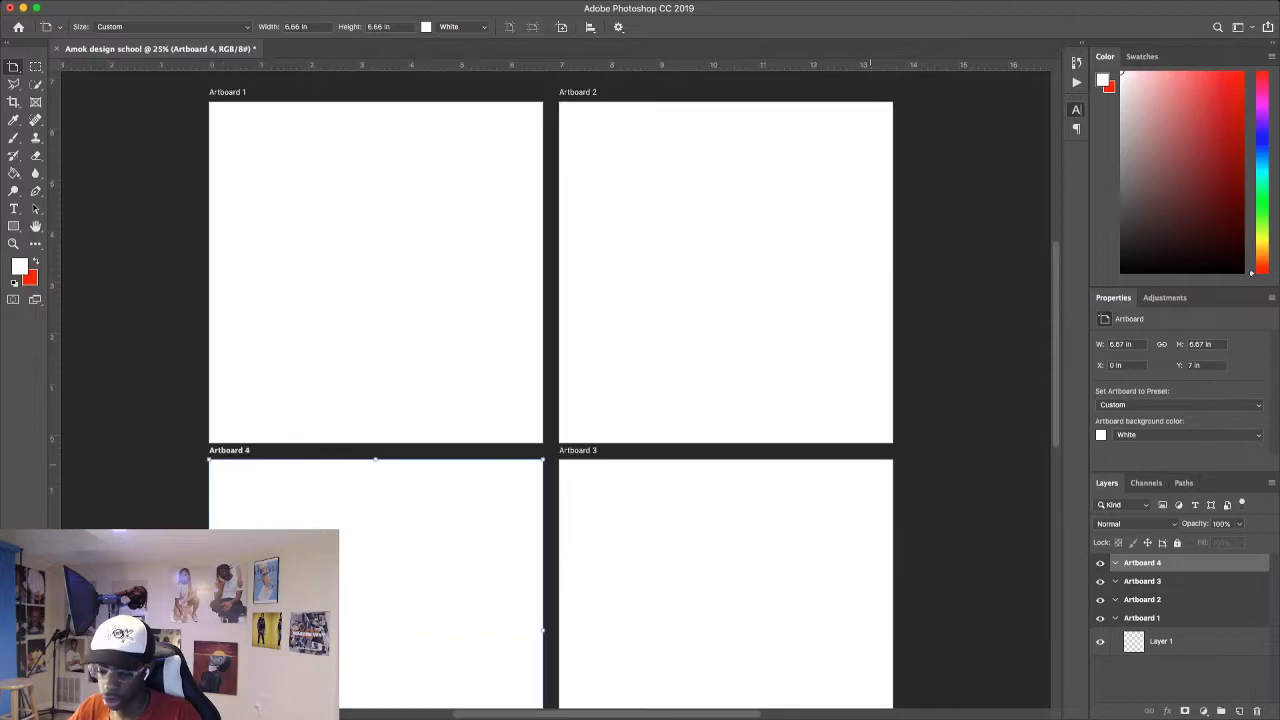
Undo the three added artboards and switch back to the Move tool.
key("super+z")
key("super+z")
key("super+z")
key("v")
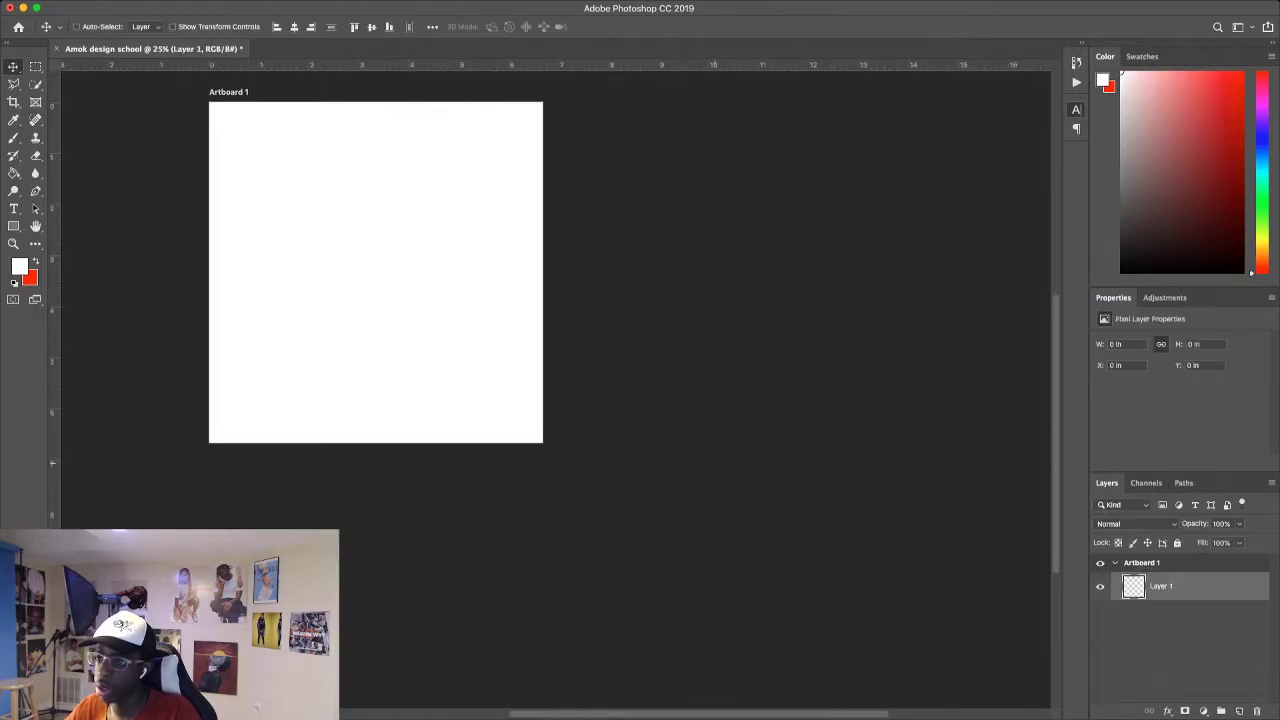
Draw a paragraph text box with the Type tool across most of the artboard's width, starting near its upper edge.
scroll(344, 401, "up", 2)
scroll(344, 401, "up", 2)
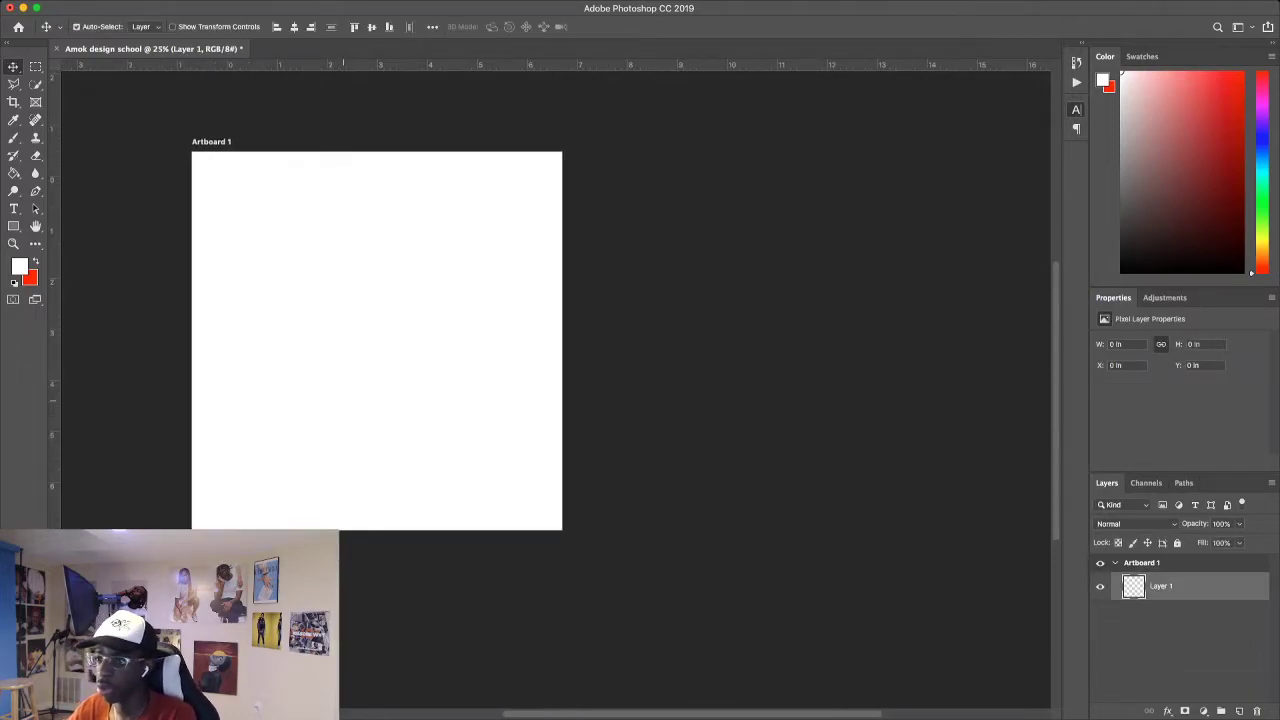
scroll(440, 390, "up", 2)
scroll(440, 390, "left", 2)
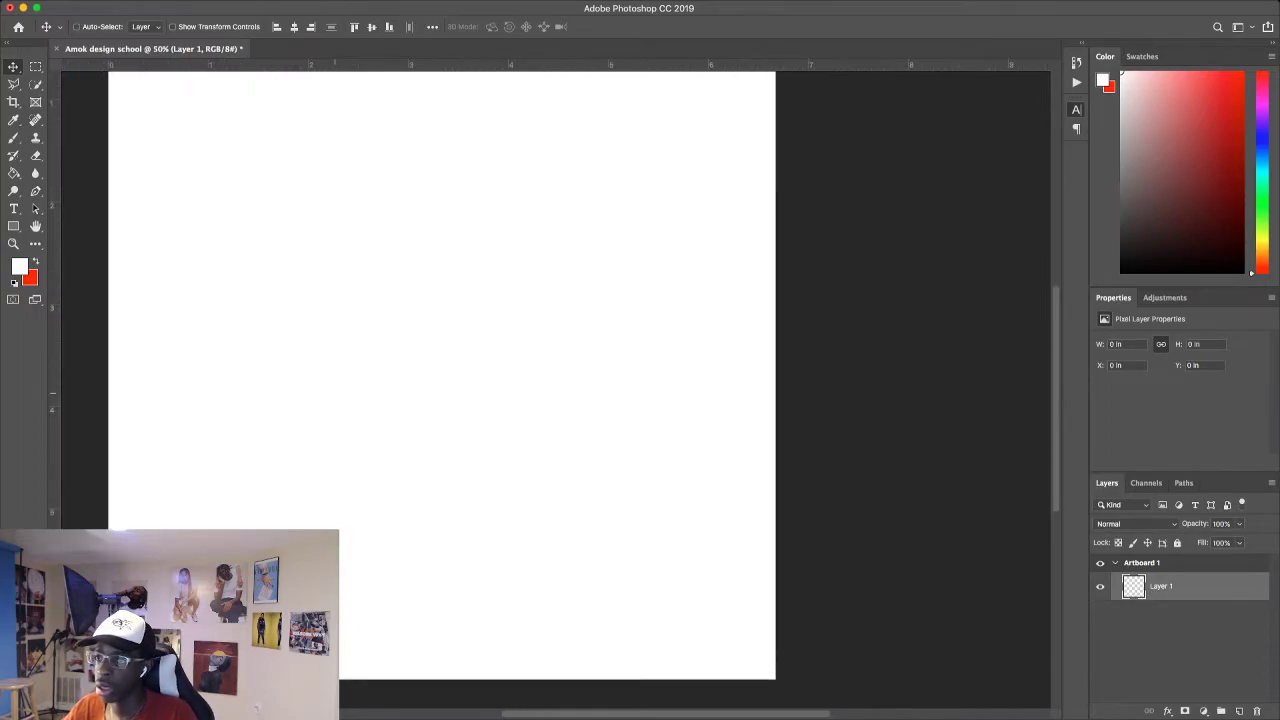
scroll(440, 390, "down", 1)
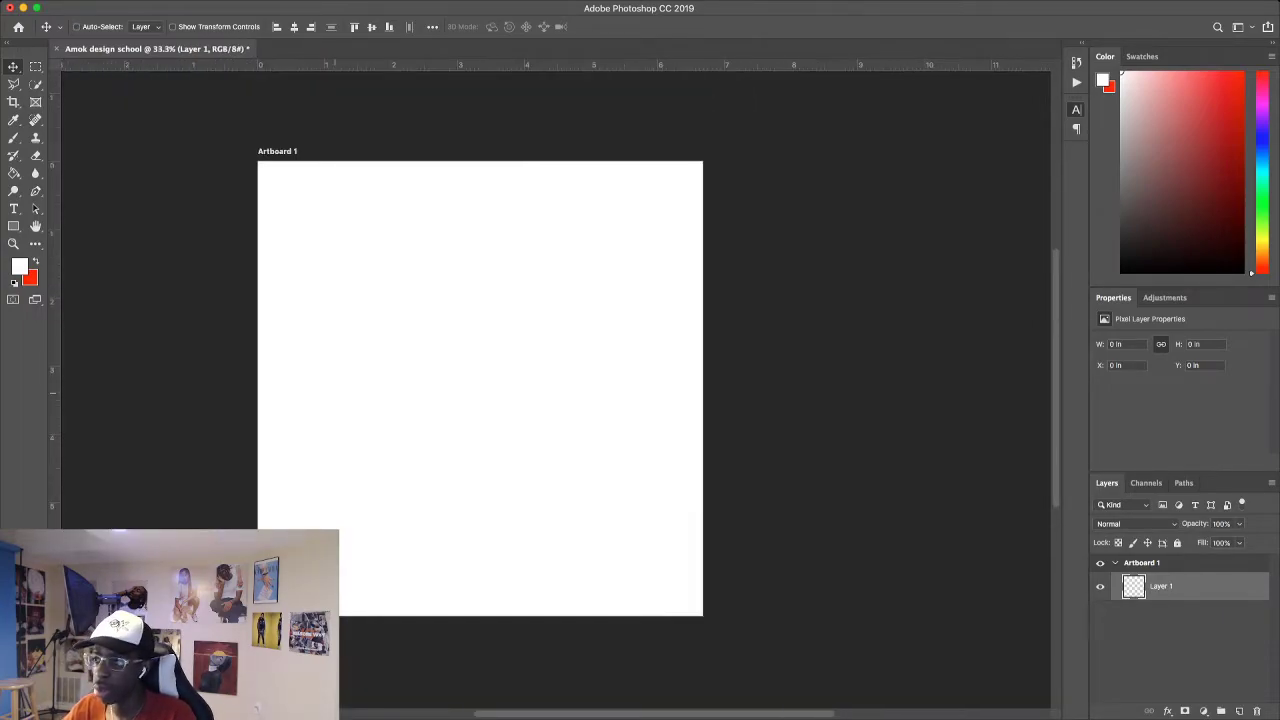
scroll(440, 390, "left", 2)
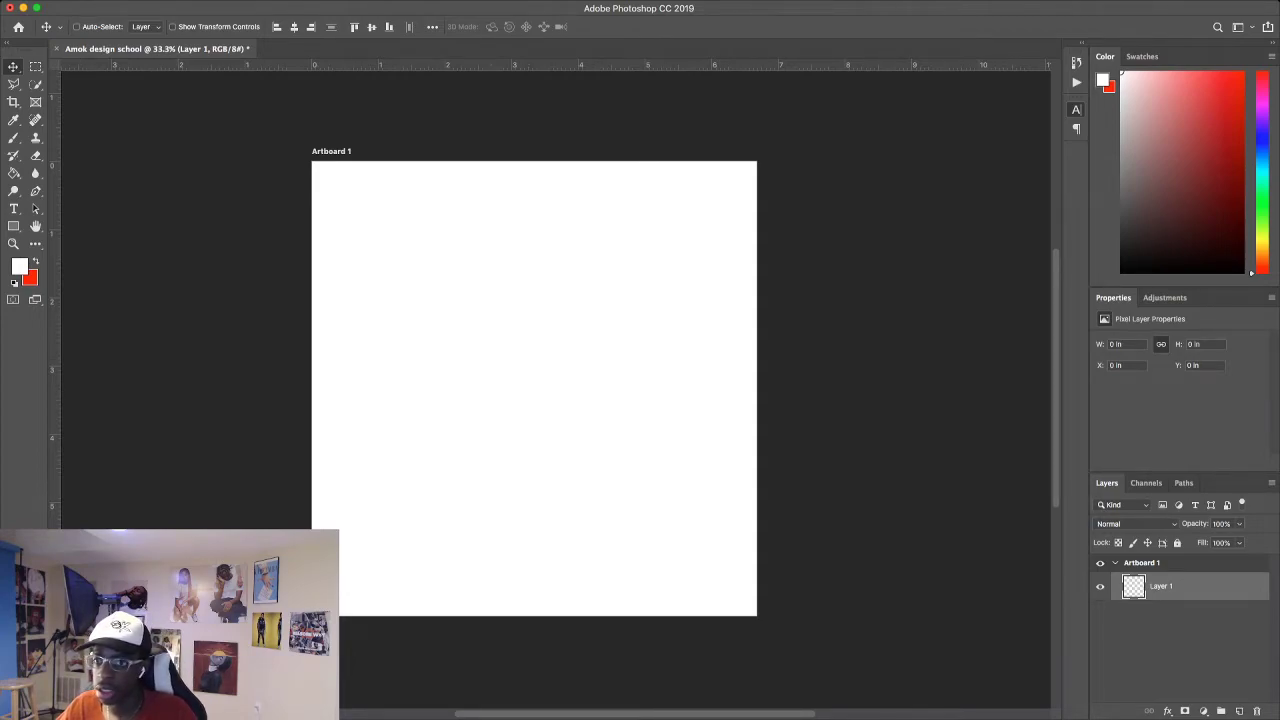
key("t")
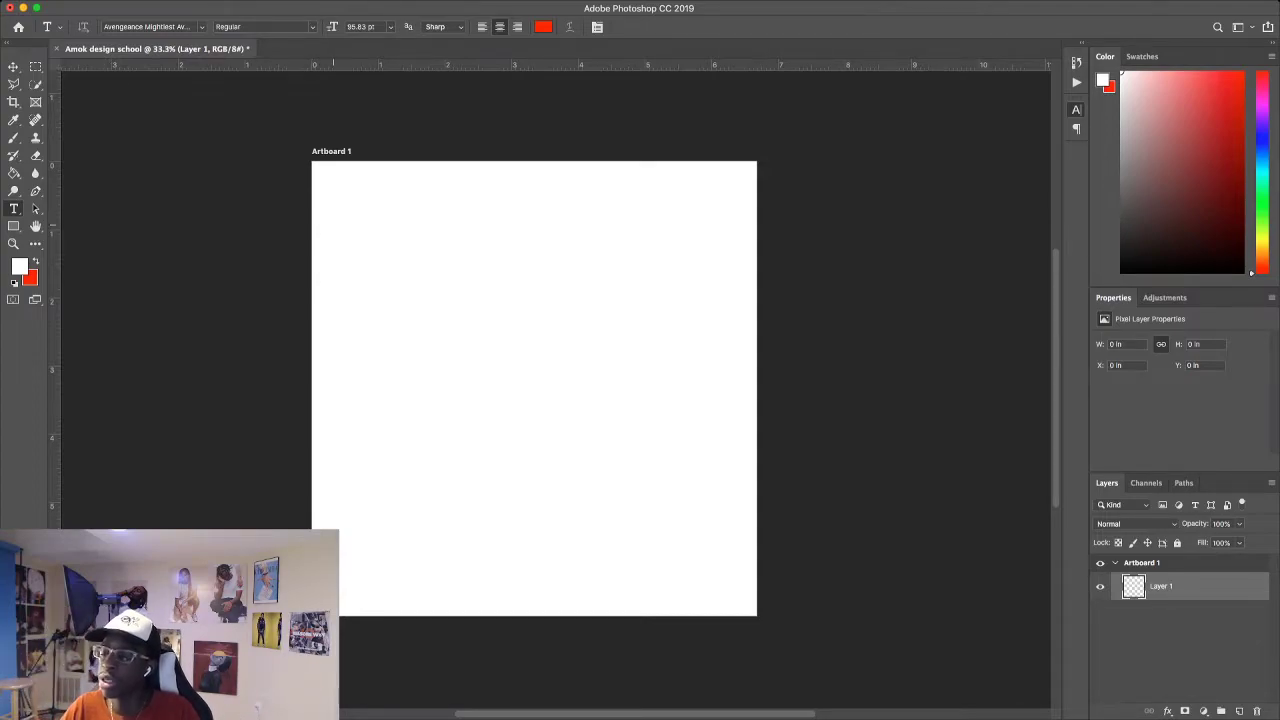
scroll(534, 388, "down", 1)
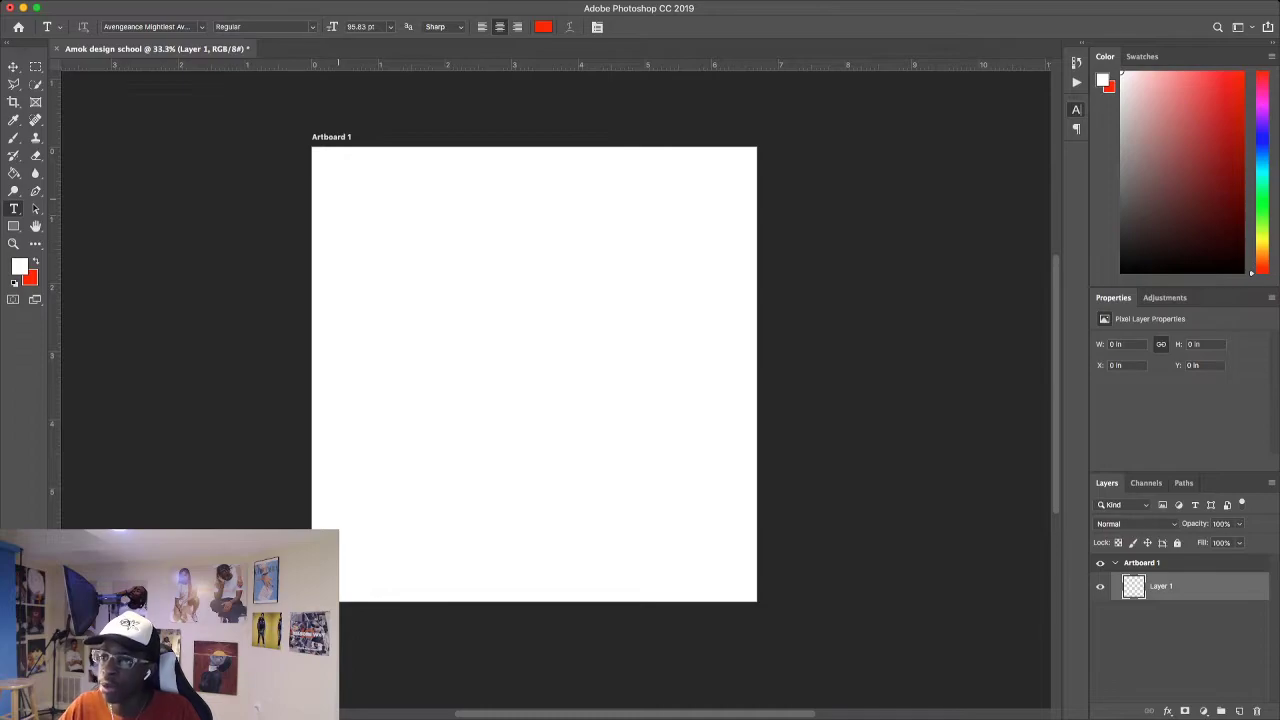
left_click_drag(593, 435, 743, 516)
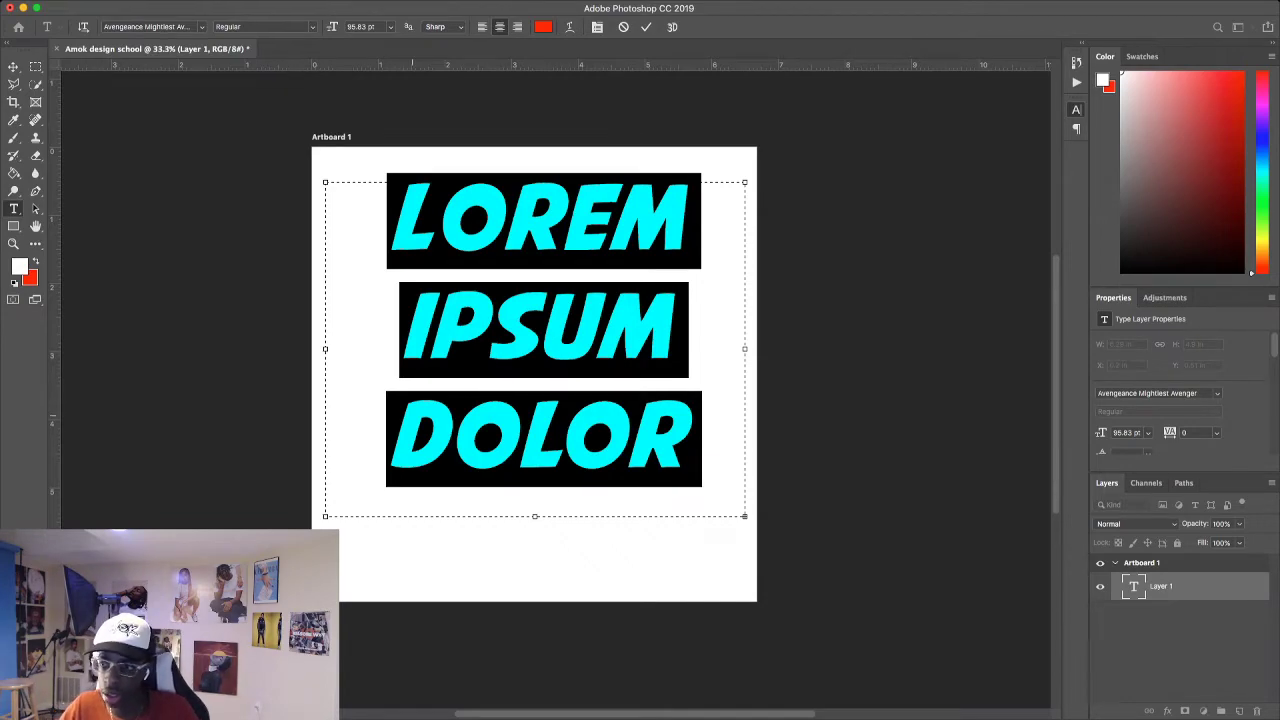
scroll(555, 390, "up", 5)
scroll(555, 390, "down", 4)
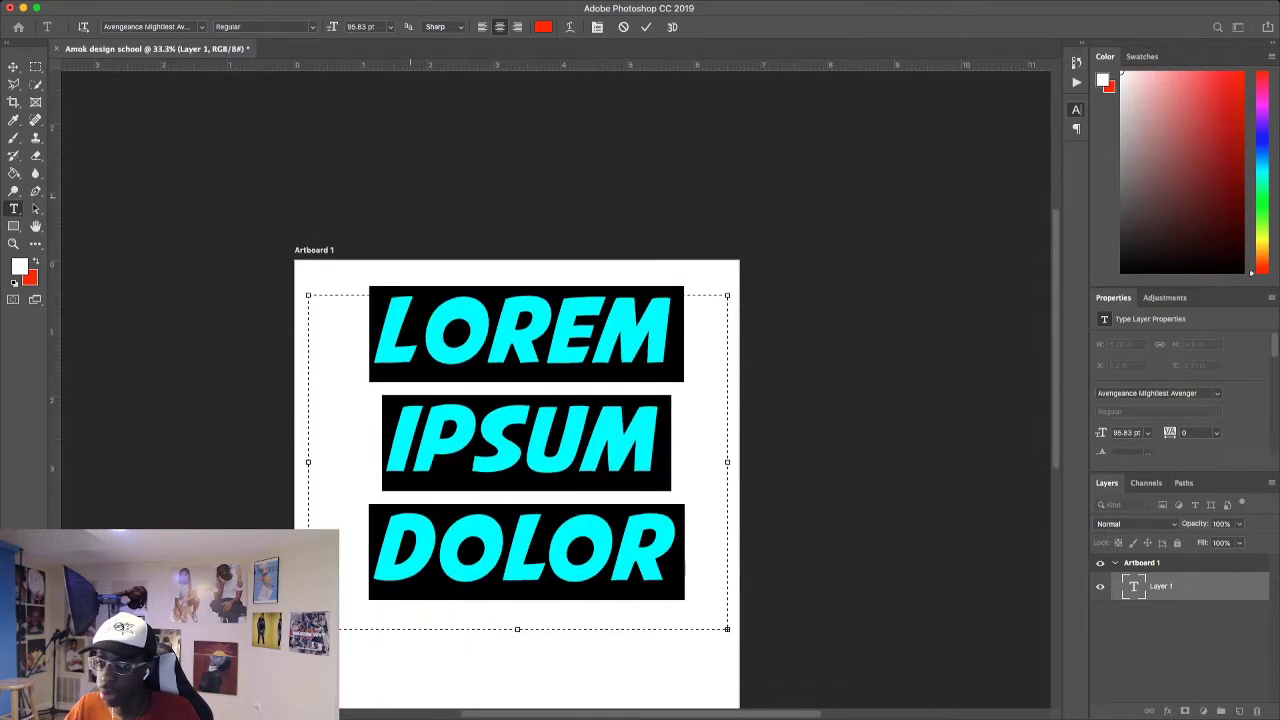
Discard the paragraph text box together with its placeholder text.
scroll(517, 400, "down", 5)
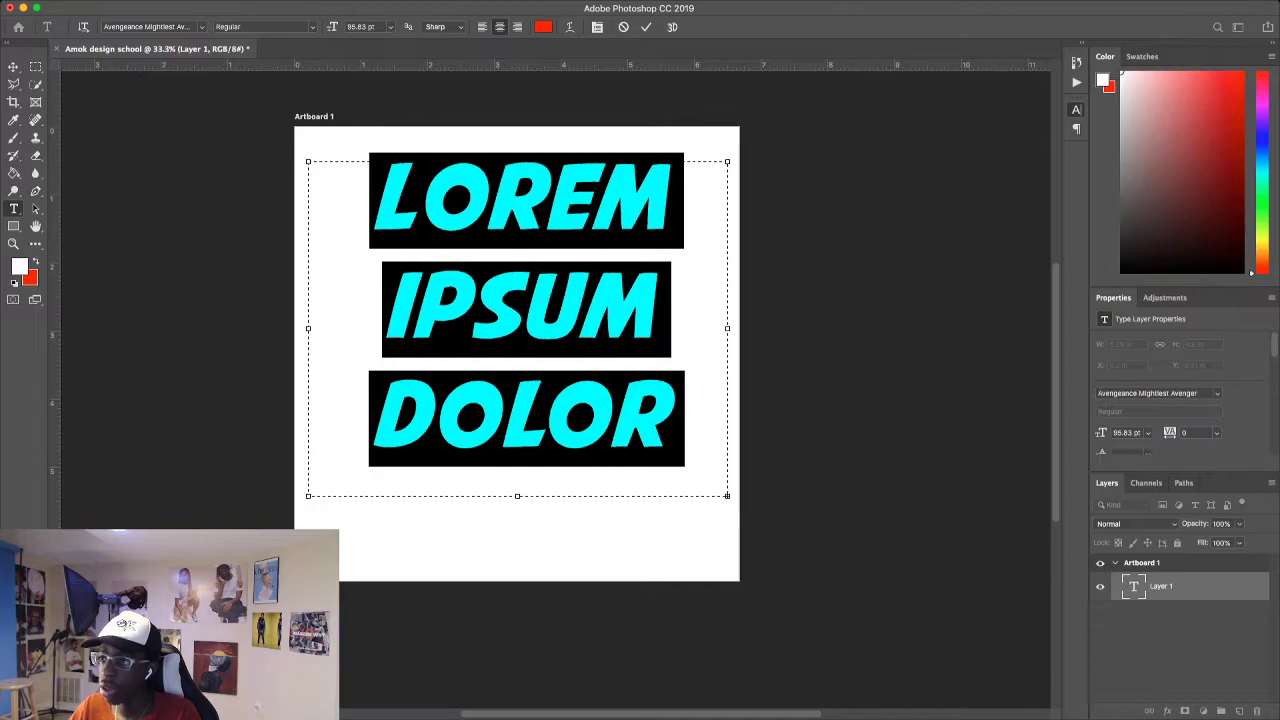
key("Escape")
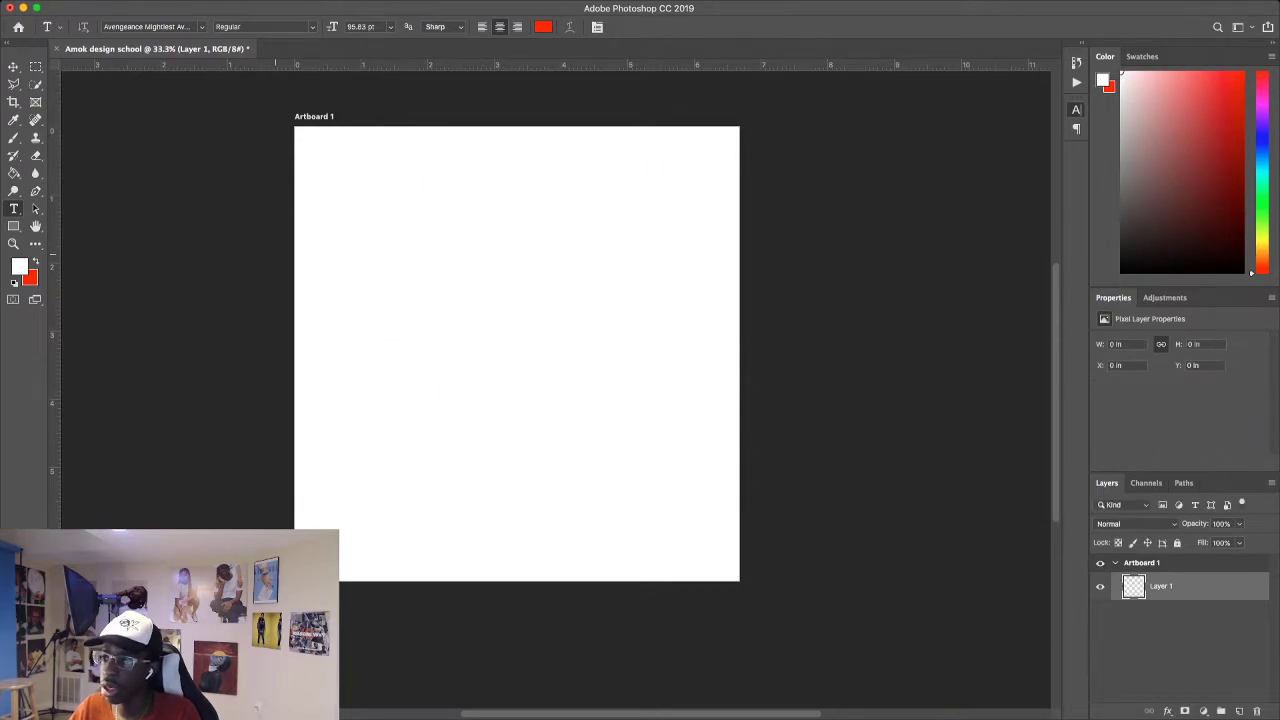
left_click(391, 238)
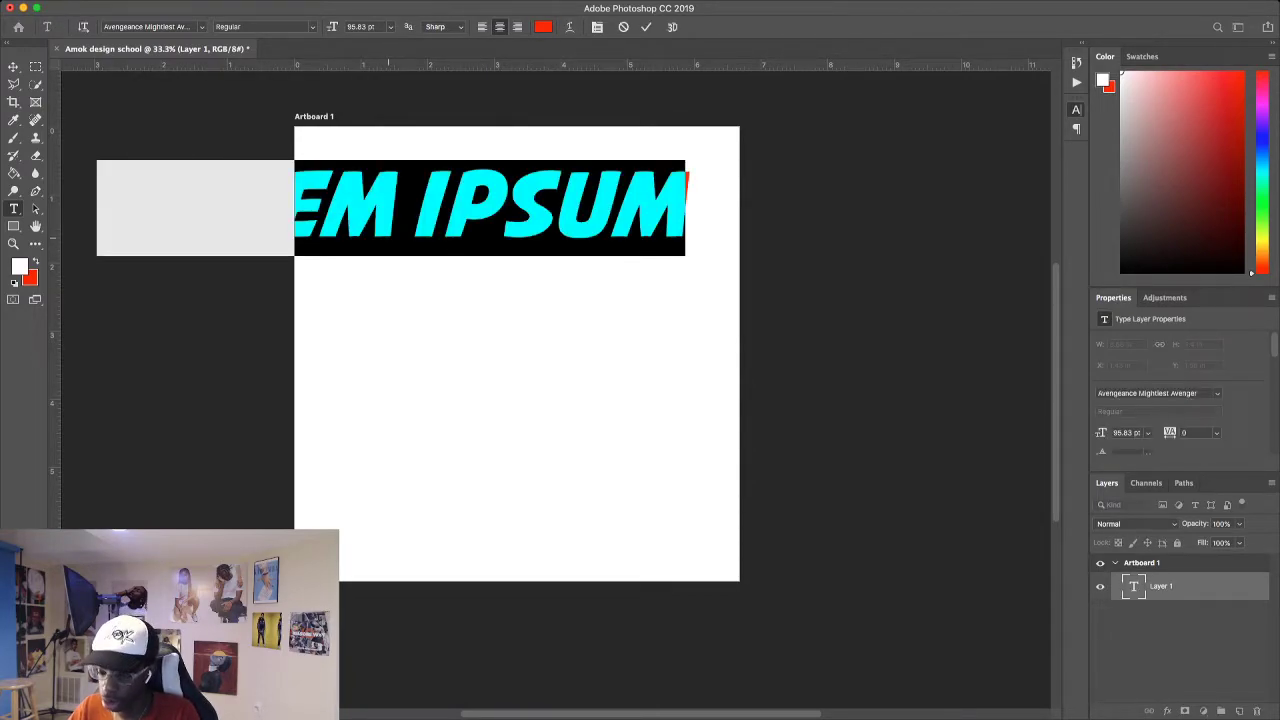
type("KASDR")
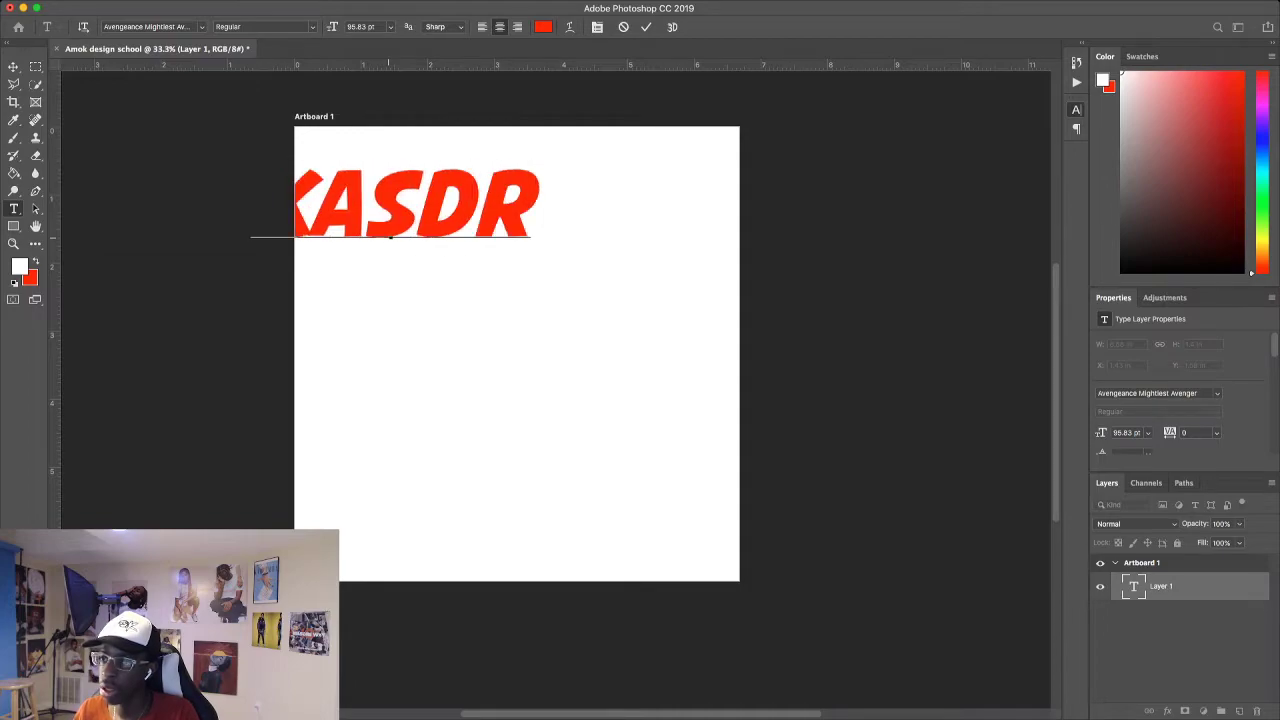
type("DDFFFFFFFFFFFF")
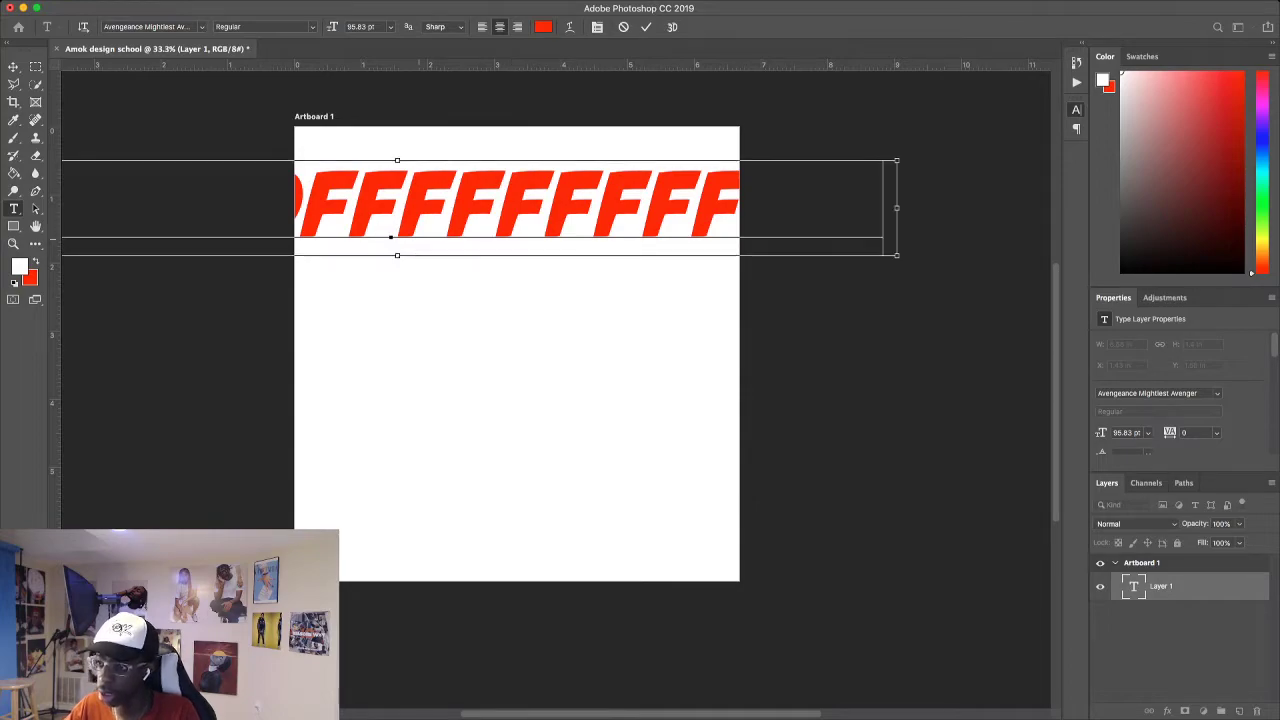
key("BackSpace")
key("Escape")
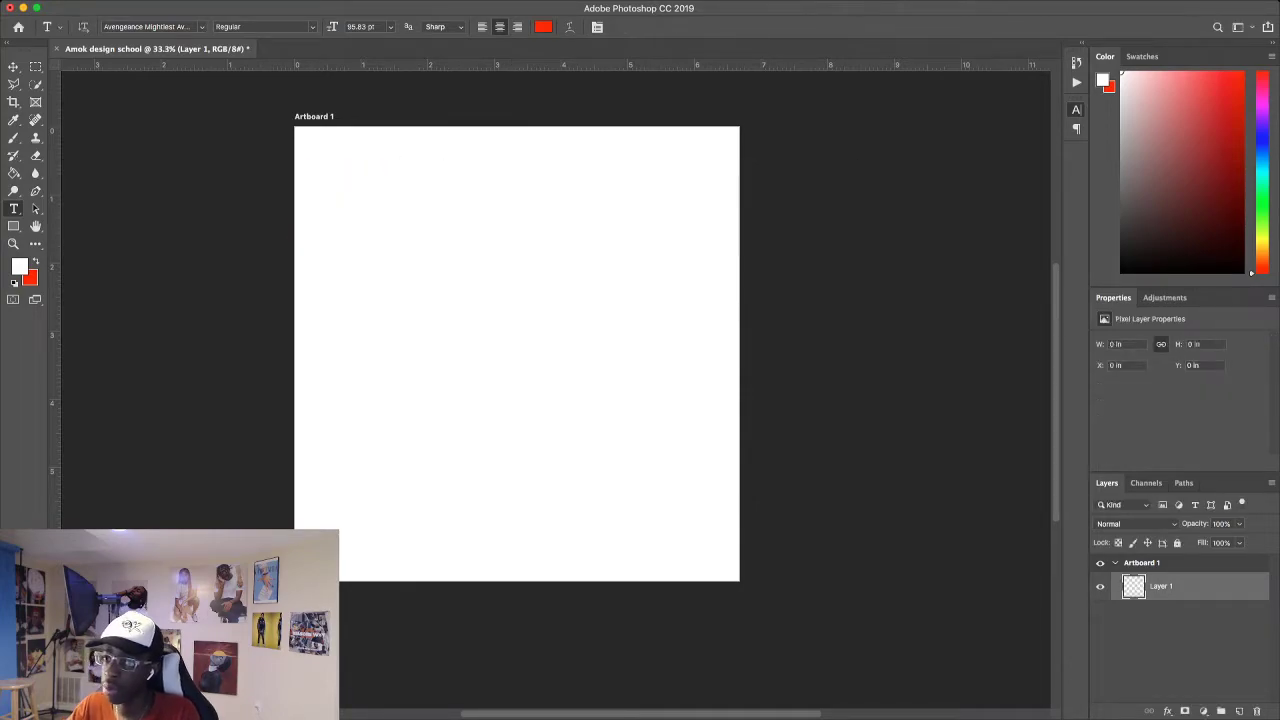
Draw a paragraph text box across the artboard's upper half and try stepping through other fonts for its placeholder text.
left_click_drag(471, 337, 722, 336)
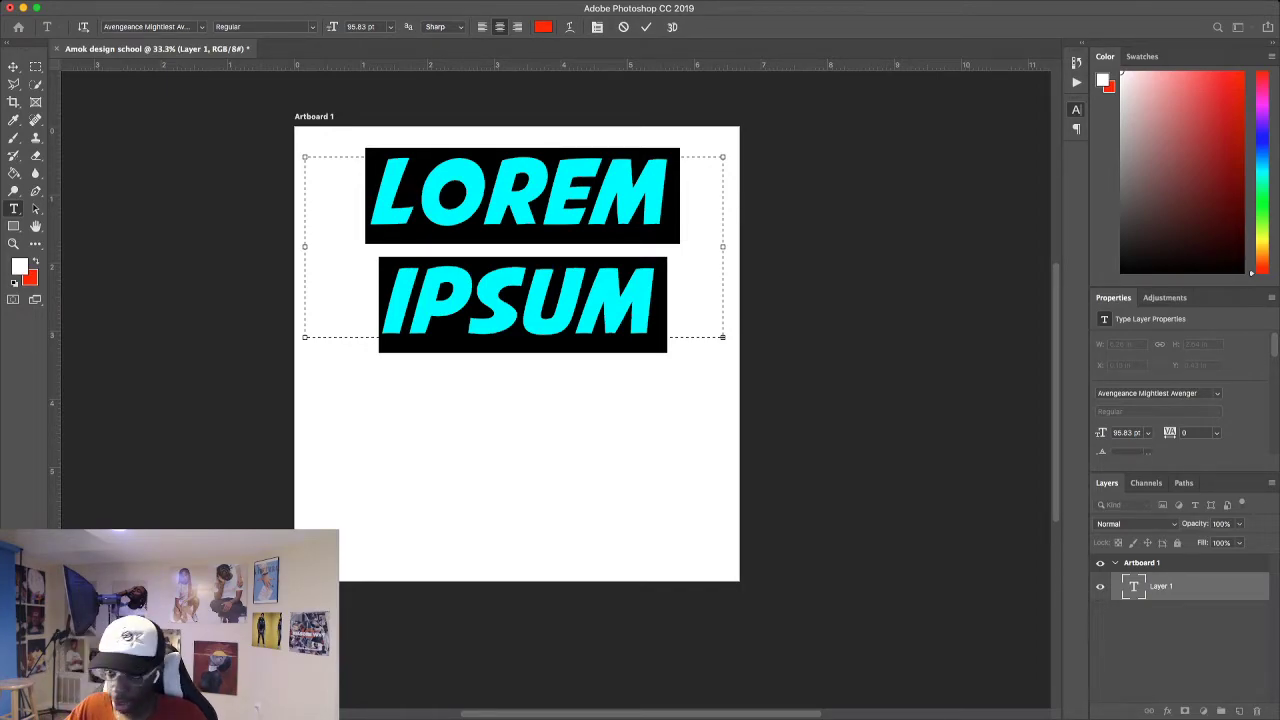
left_click(201, 27)
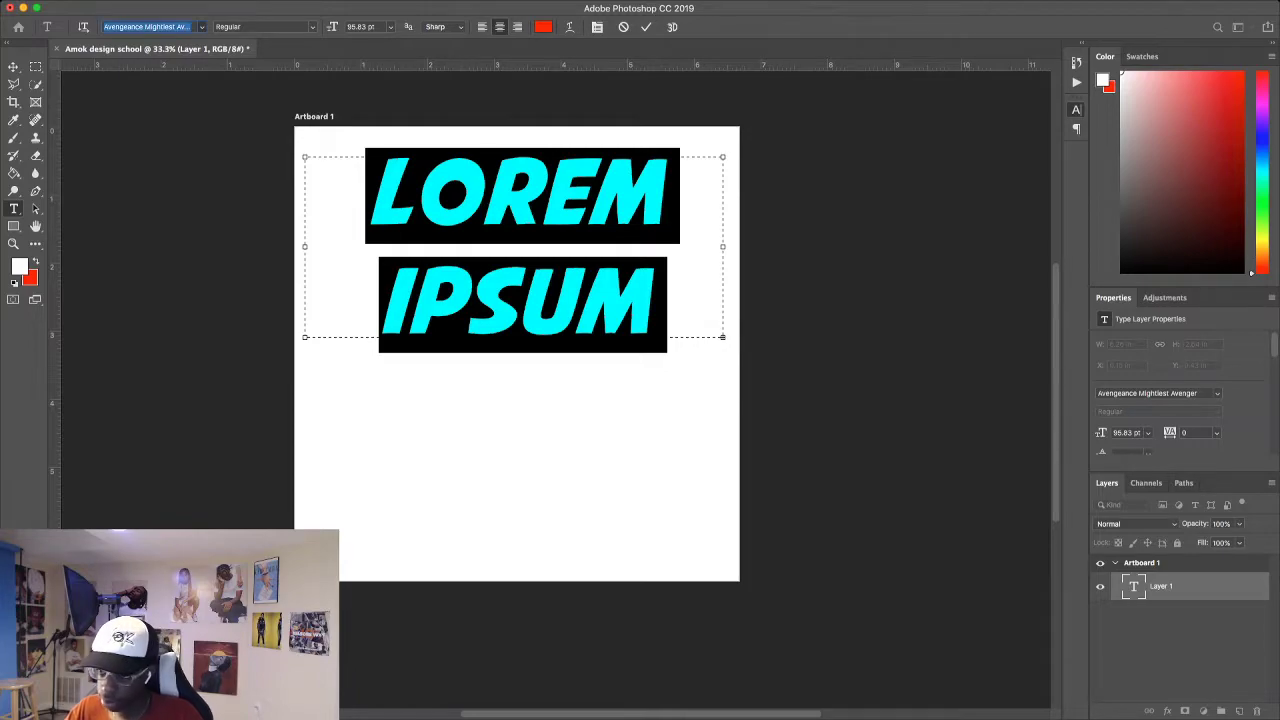
key("Down")
key("Down")
key("Down")
key("Down")
key("Down")
key("Down")
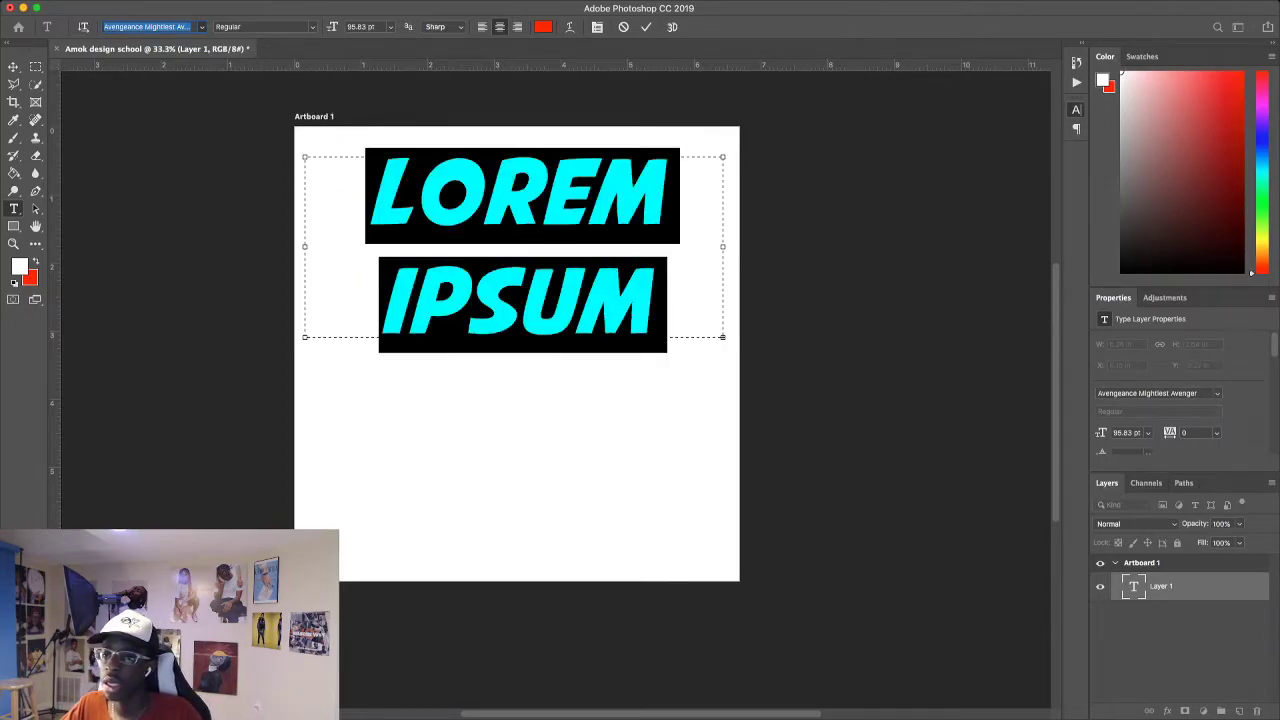
left_click(524, 433)
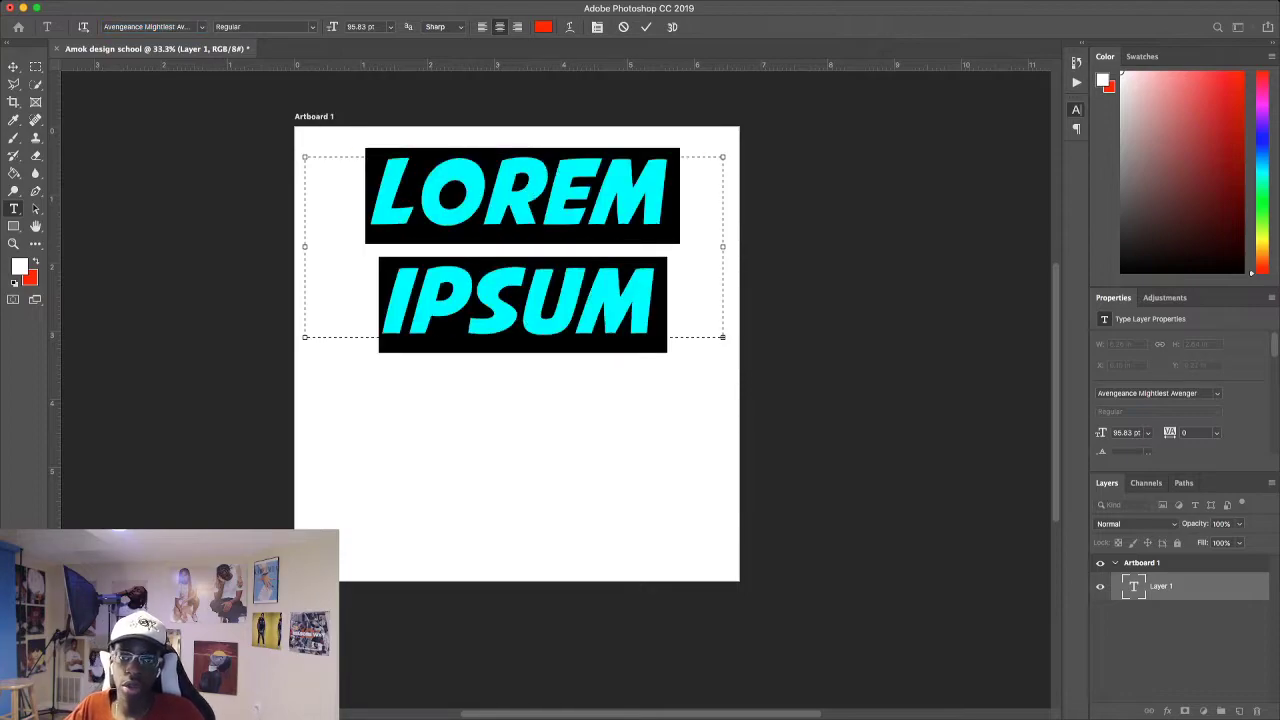
key("Escape")
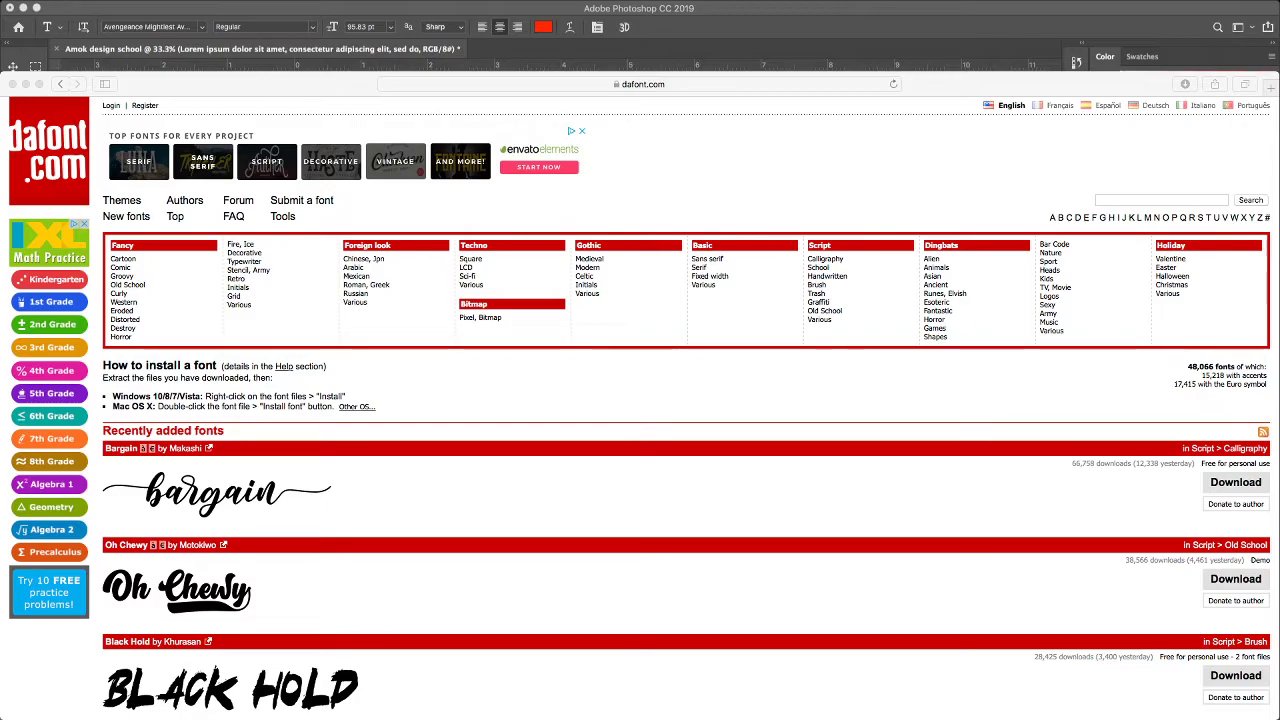
Switch to dafont.com in the browser and look over the home page's recently added fonts.
scroll(686, 400, "down", 10)
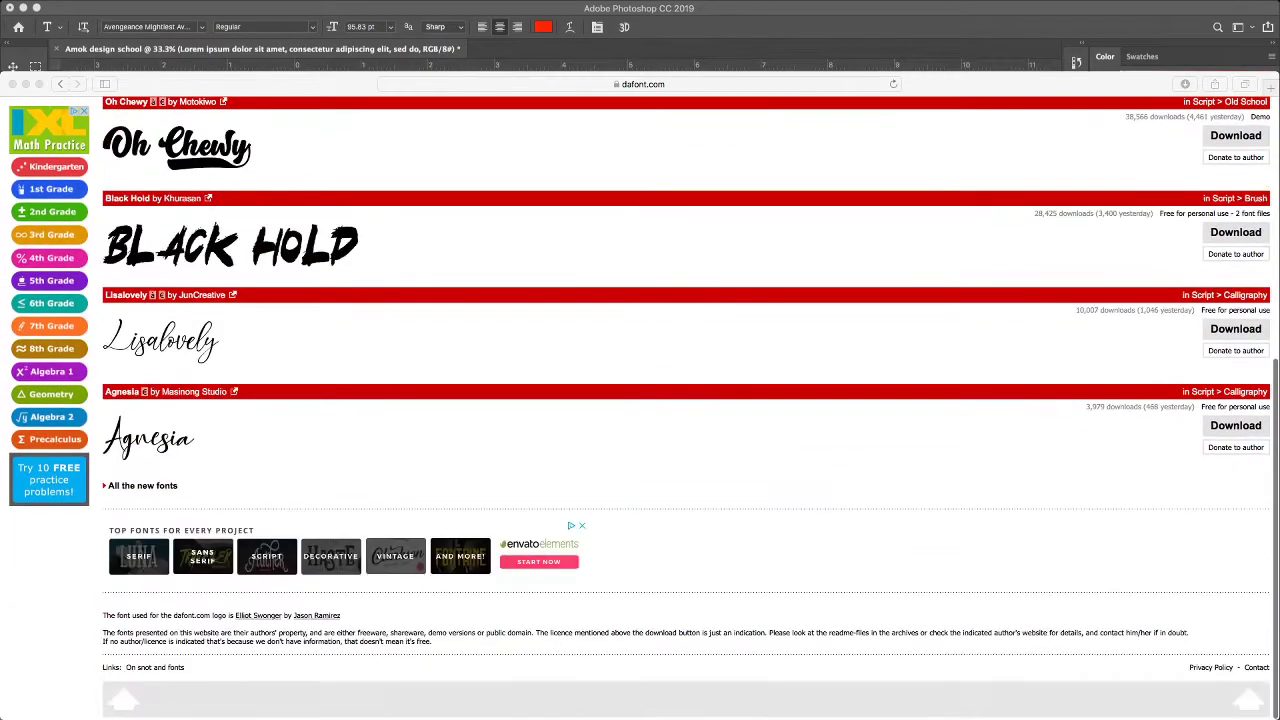
scroll(686, 400, "up", 10)
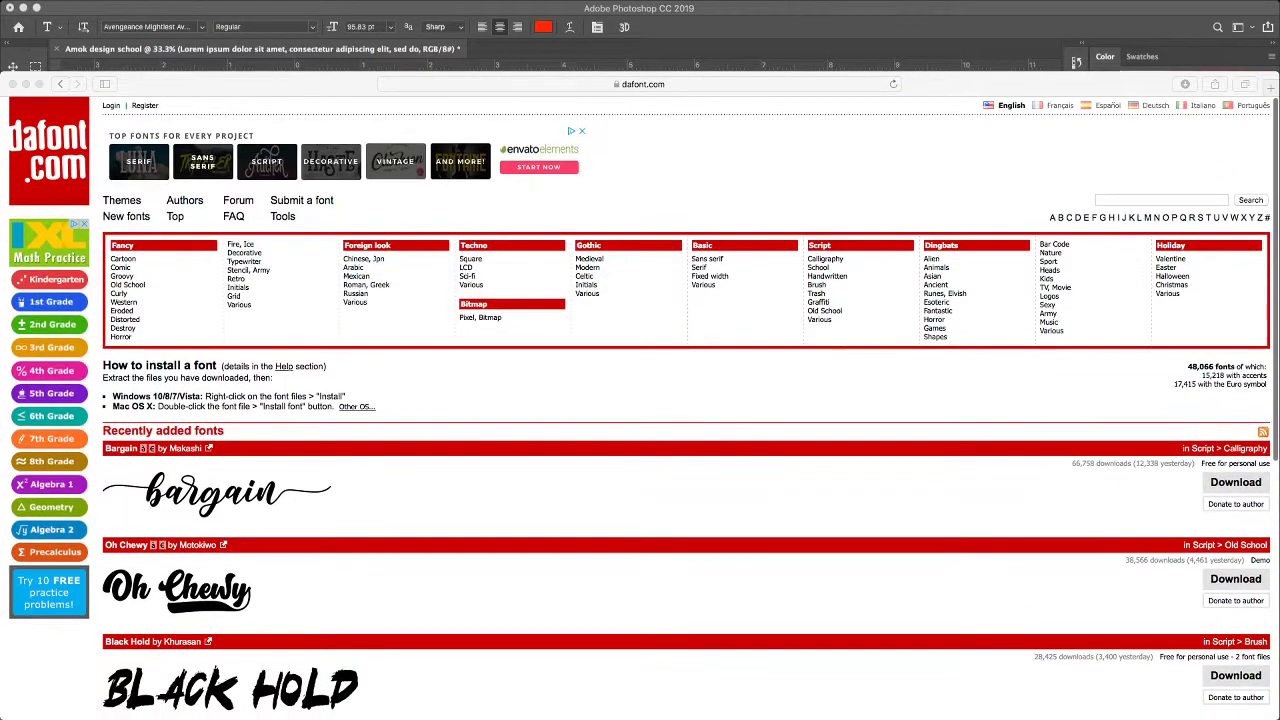
scroll(686, 400, "down", 1)
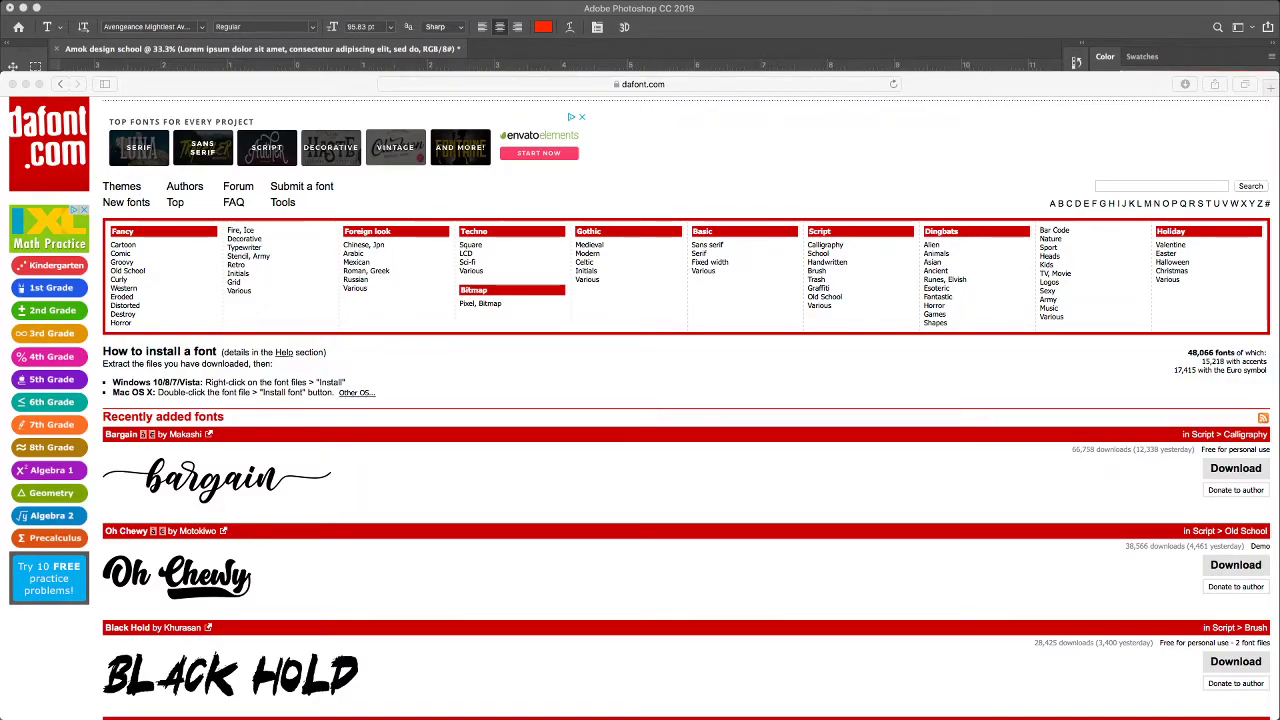
Open the Script > School category and look through its first page of fonts.
left_click(826, 246)
left_click(819, 254)
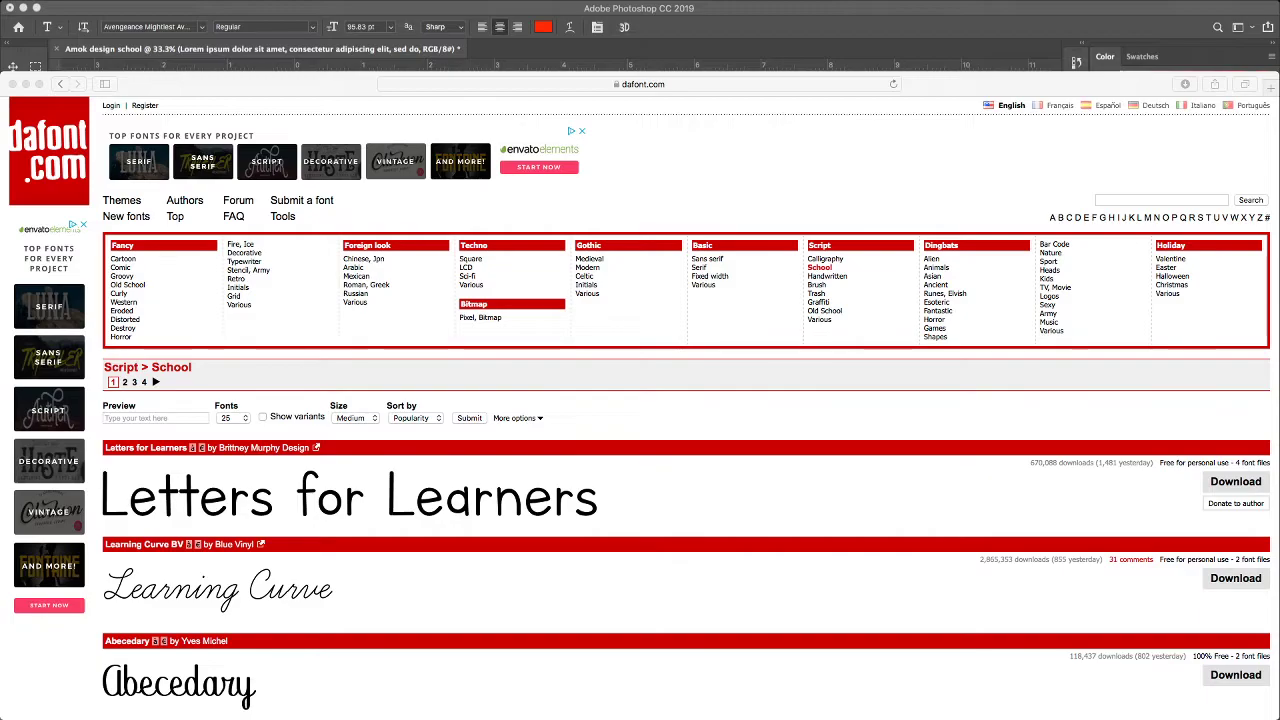
scroll(640, 400, "down", 1)
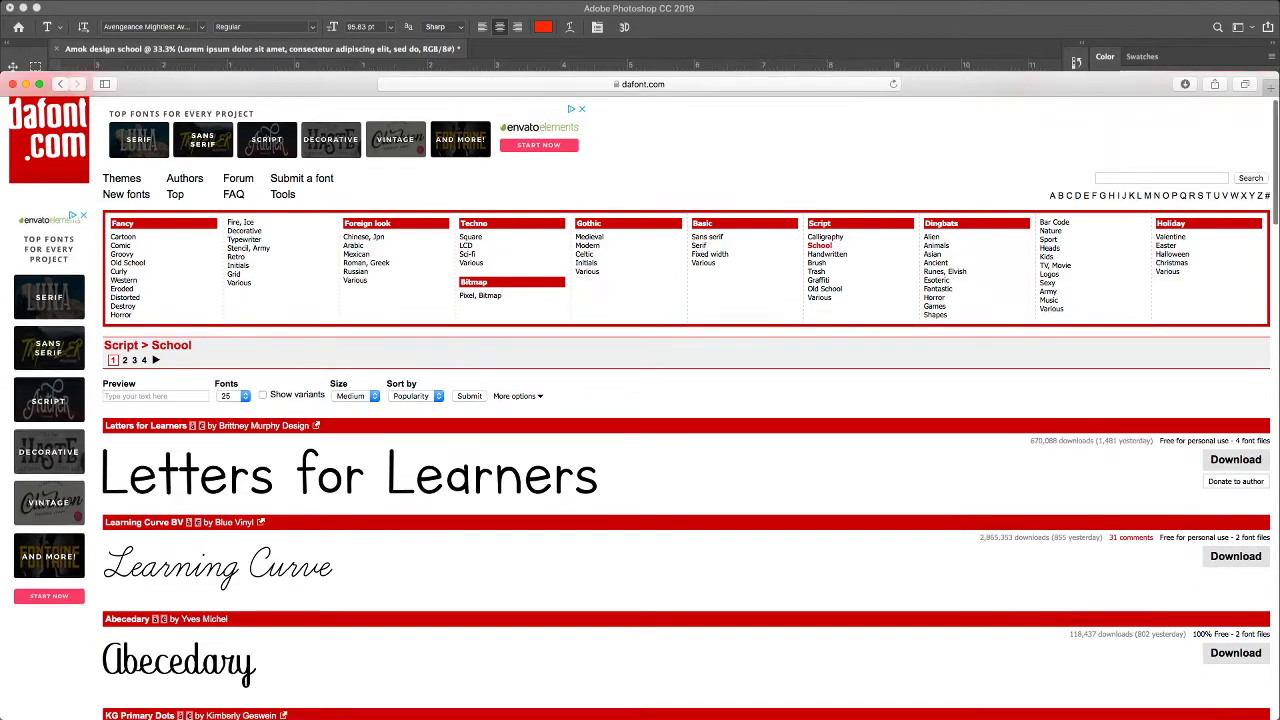
scroll(690, 400, "down", 20)
scroll(690, 400, "down", 20)
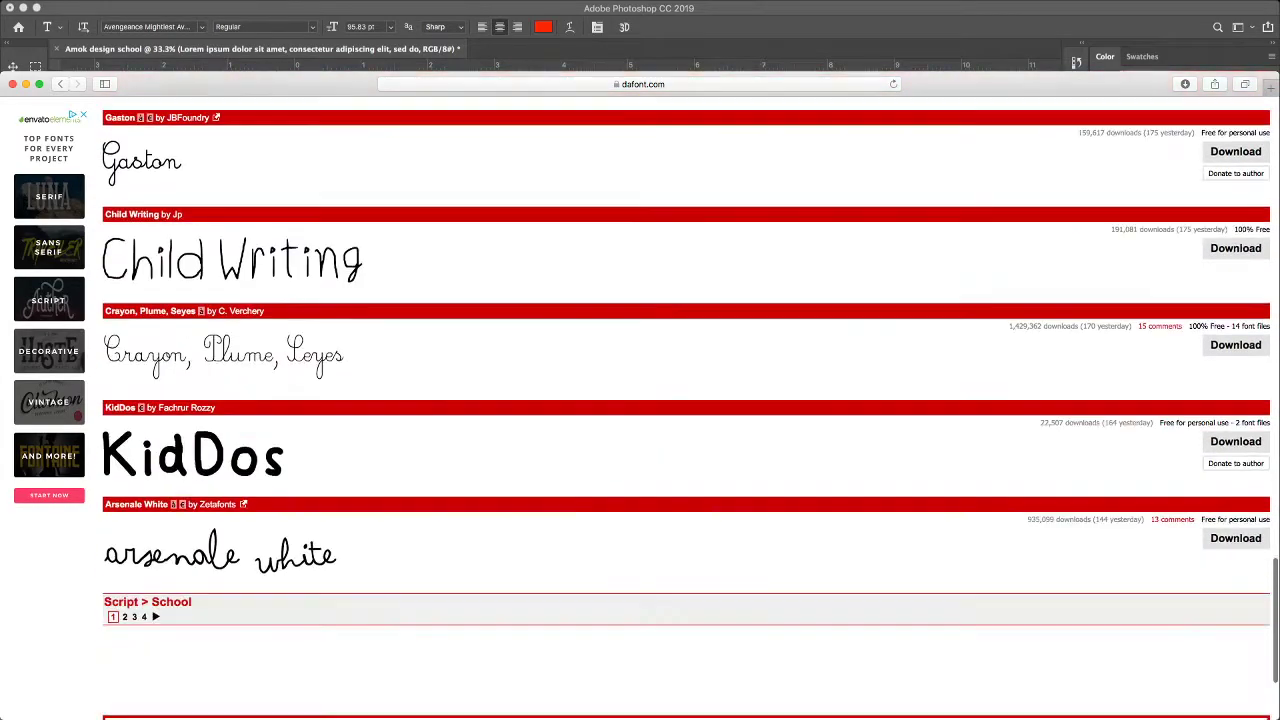
scroll(690, 400, "up", 20)
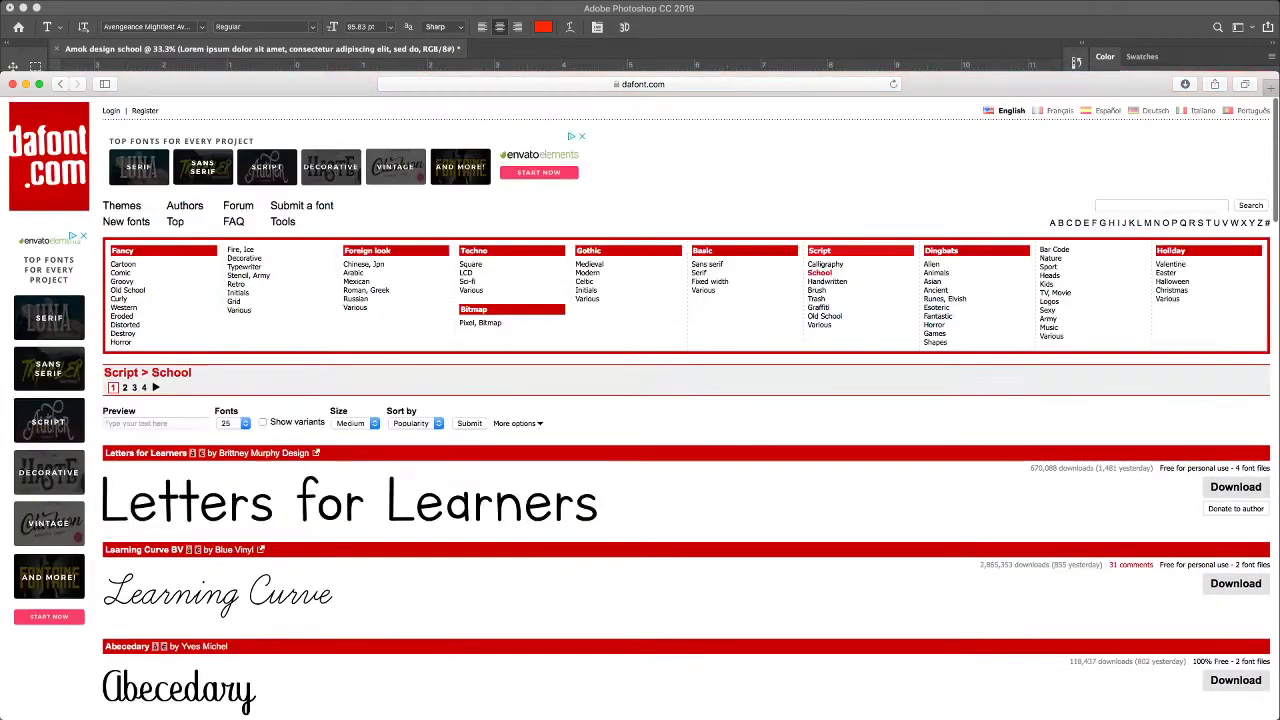
Open the Script > Brush category, then the Graffiti category, and look through the graffiti fonts.
left_click(817, 285)
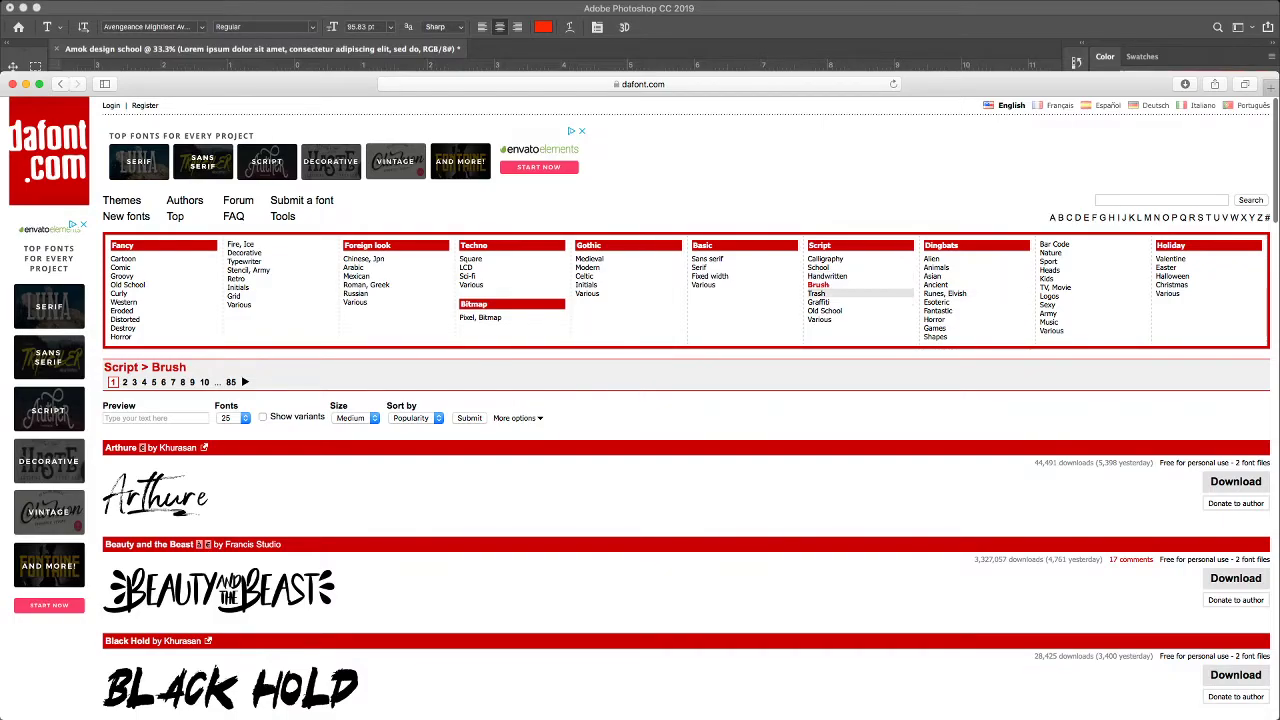
left_click(818, 302)
scroll(820, 310, "down", 3)
scroll(686, 400, "down", 7)
scroll(686, 400, "up", 8)
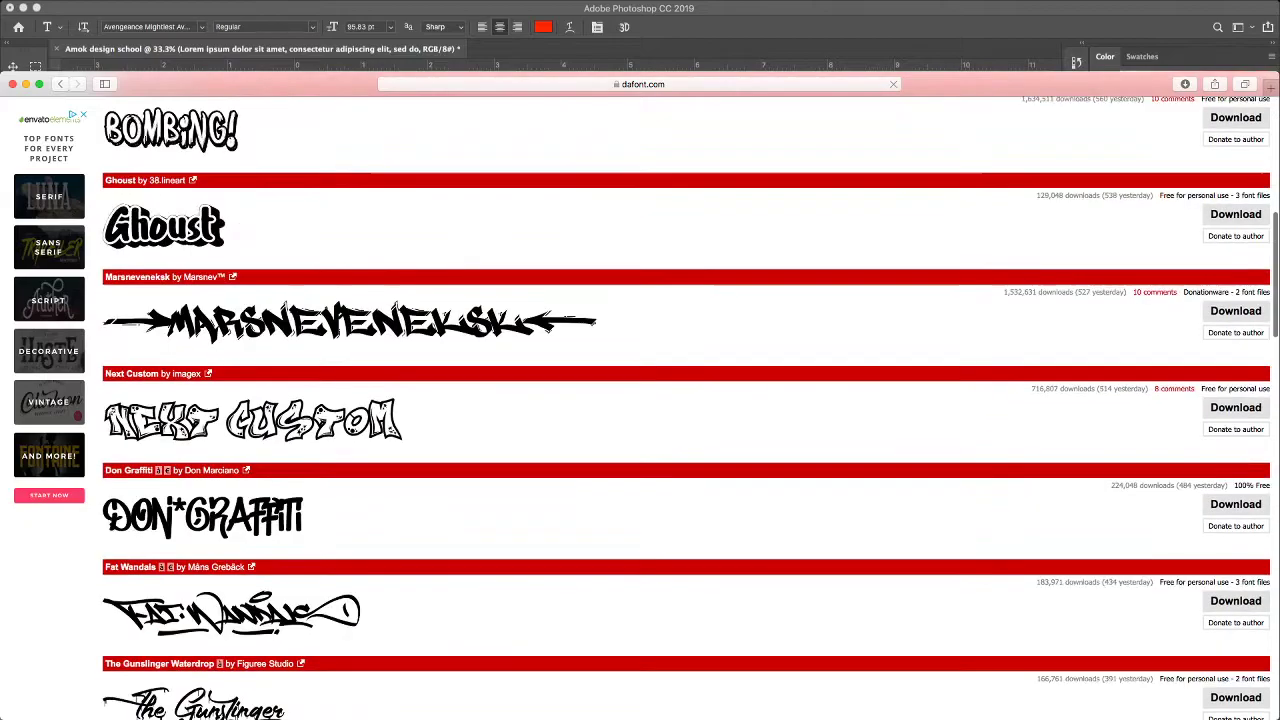
Open the Script > Old School category and examine the font samples on its first page.
left_click(826, 311)
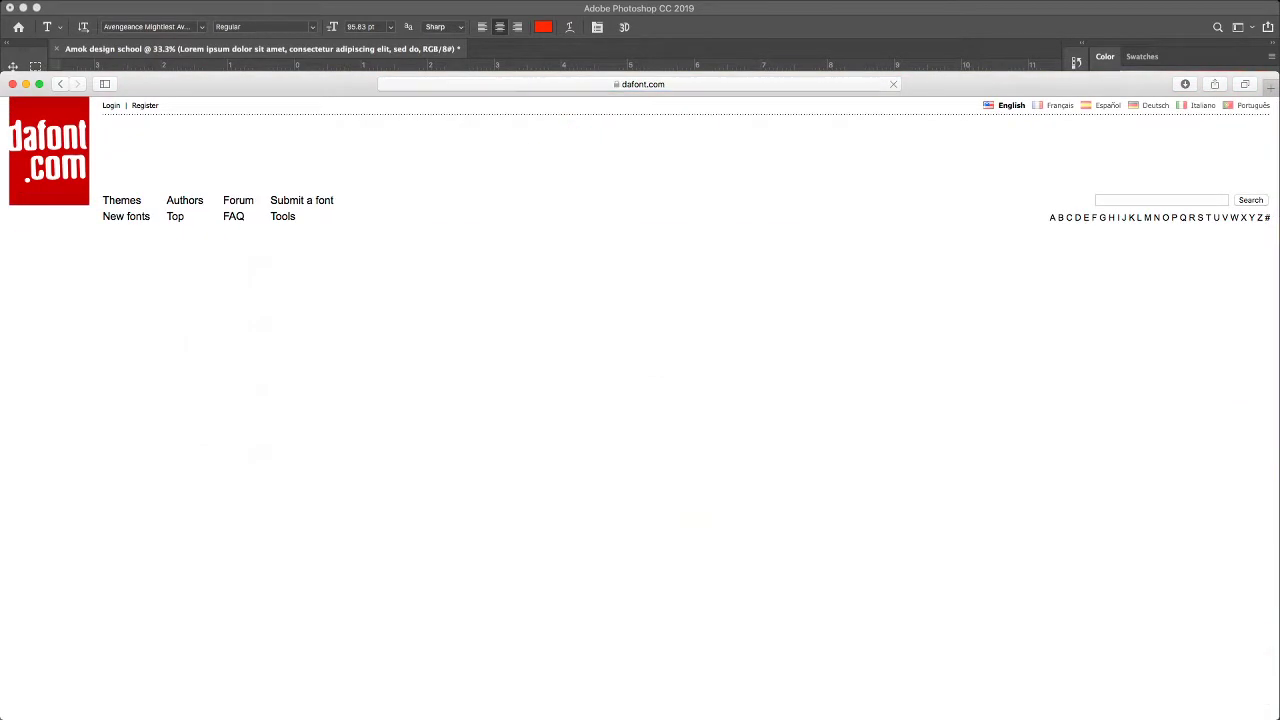
scroll(686, 400, "down", 10)
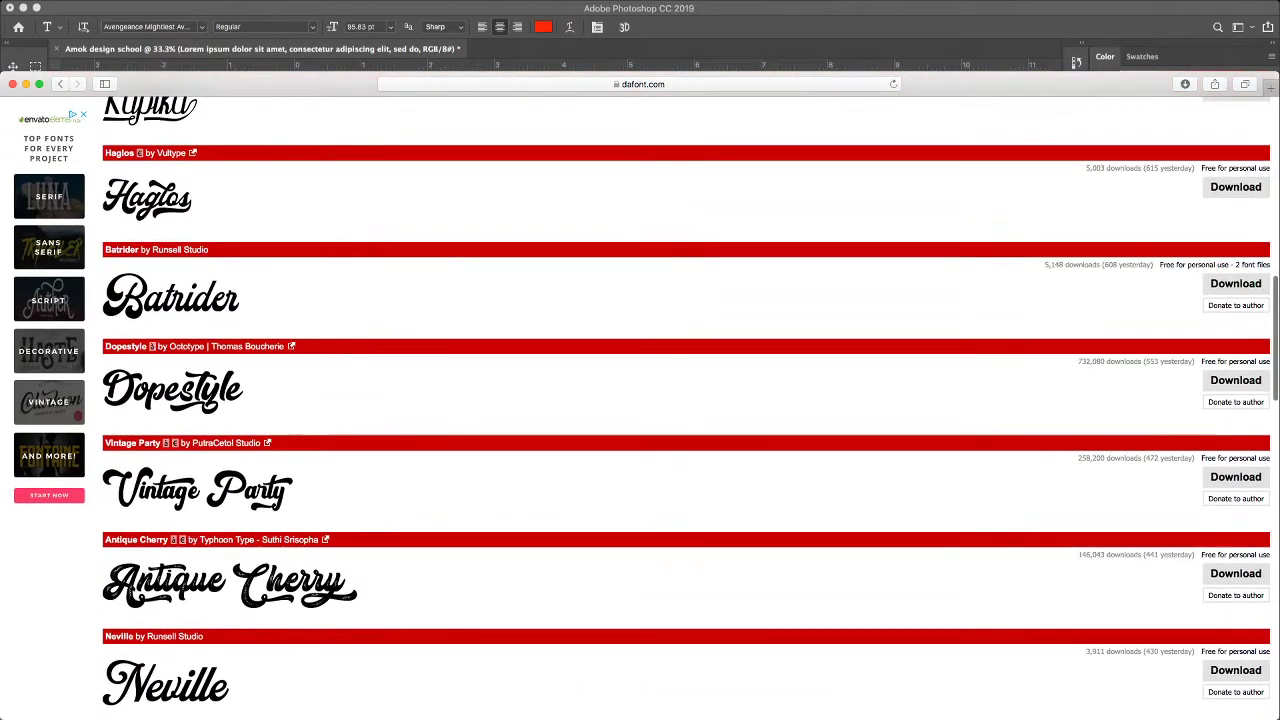
scroll(686, 400, "up", 2)
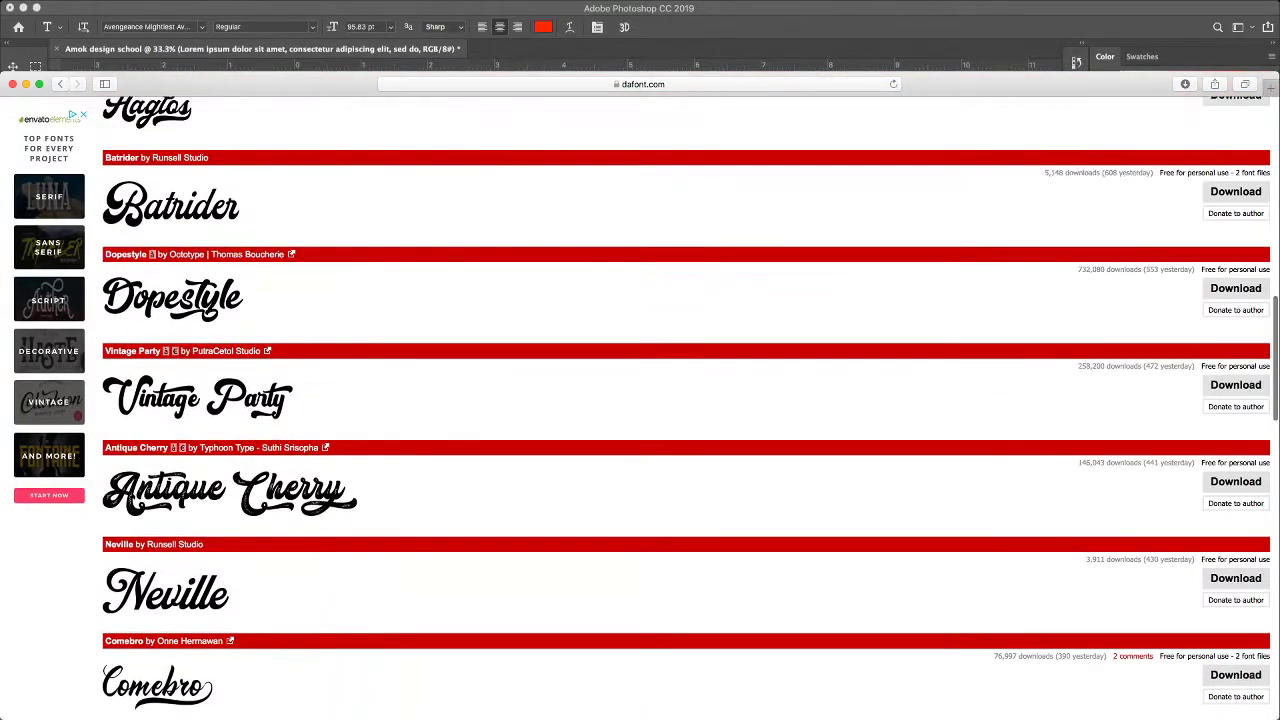
scroll(686, 400, "up", 1)
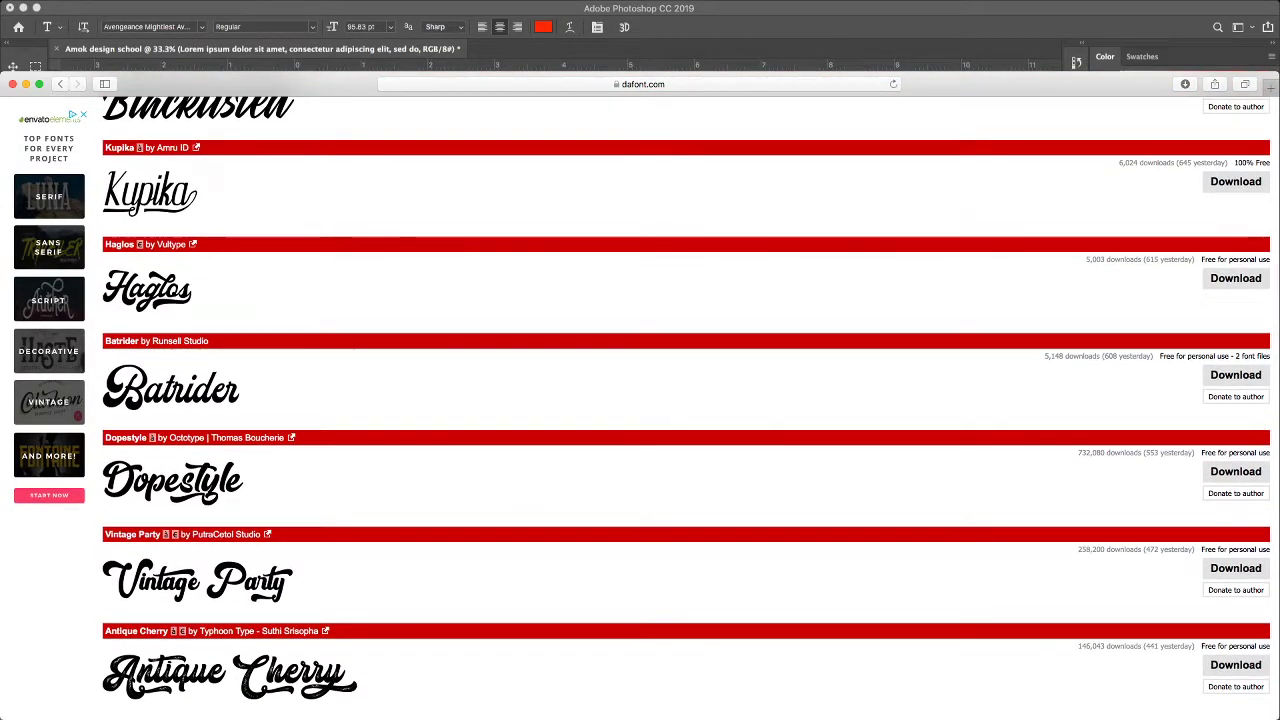
scroll(686, 400, "down", 7)
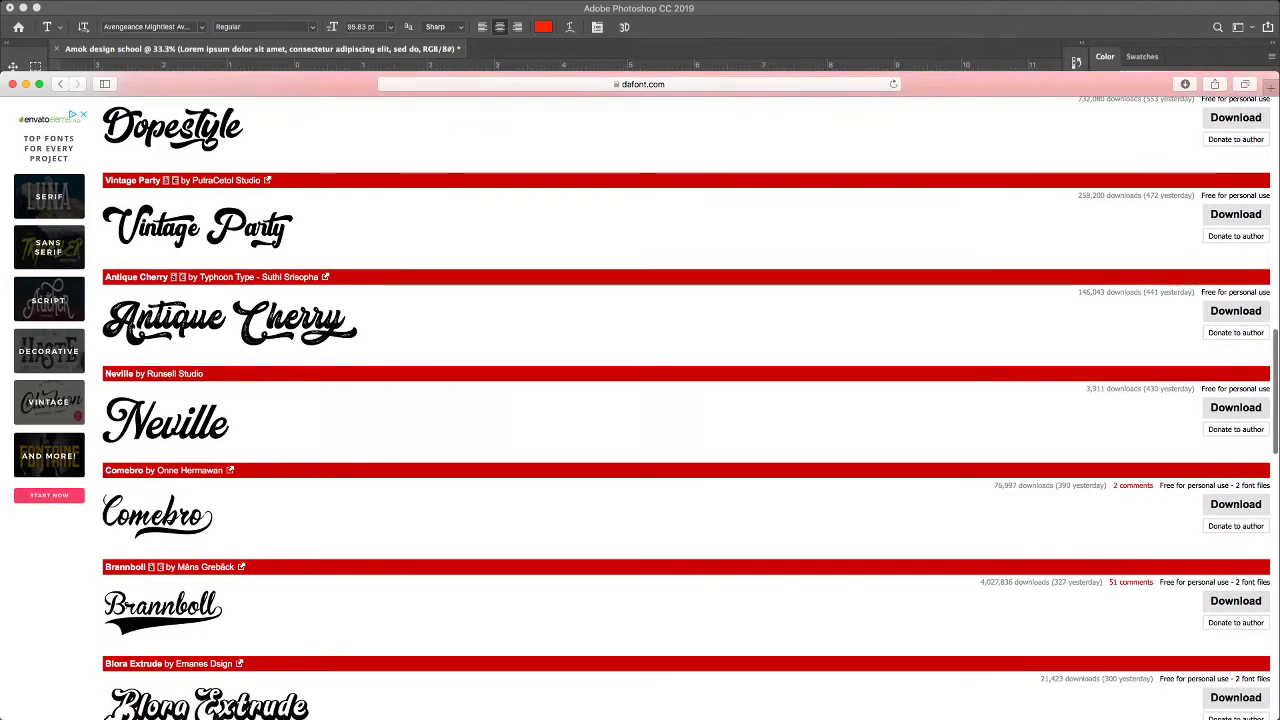
scroll(686, 400, "down", 1)
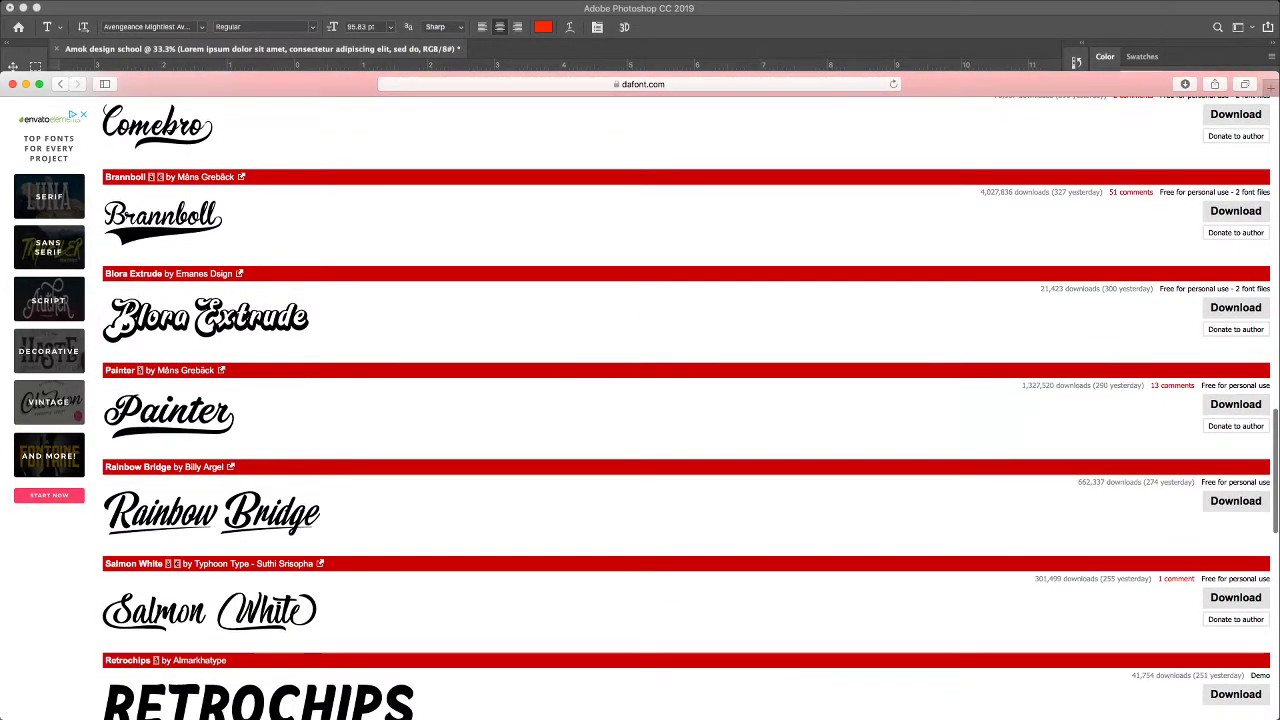
scroll(686, 400, "down", 5)
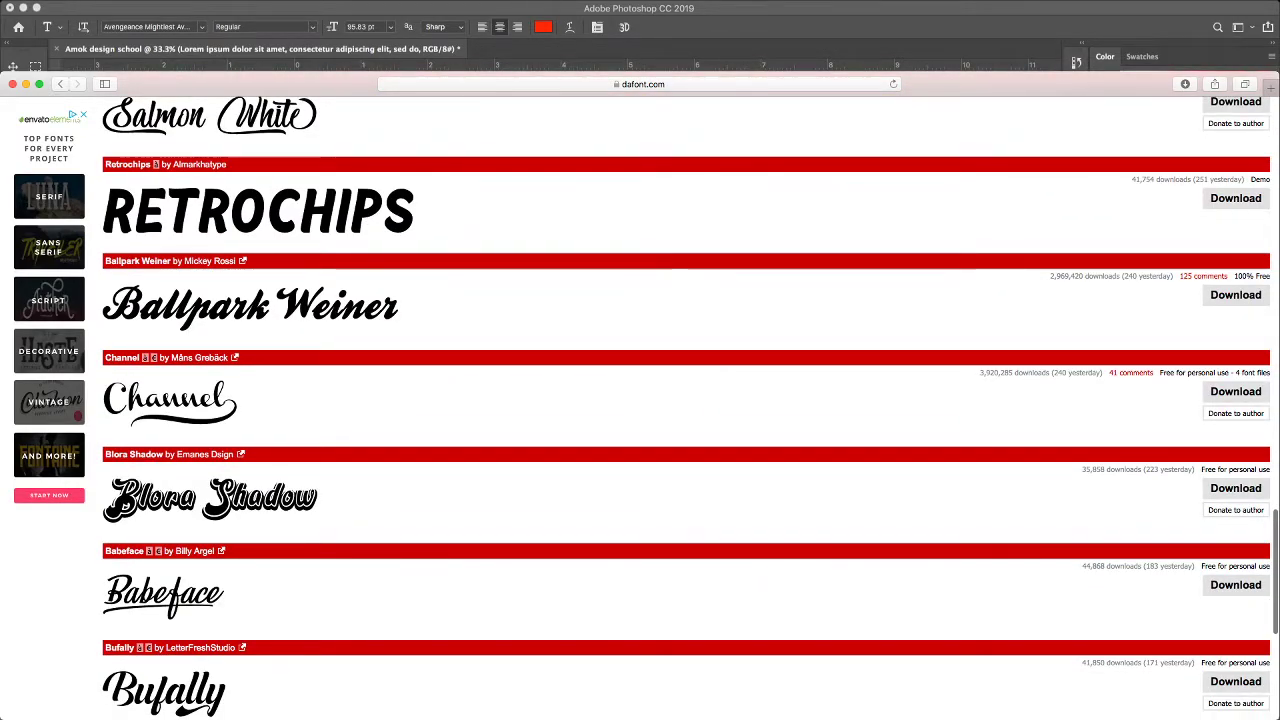
scroll(686, 400, "down", 2)
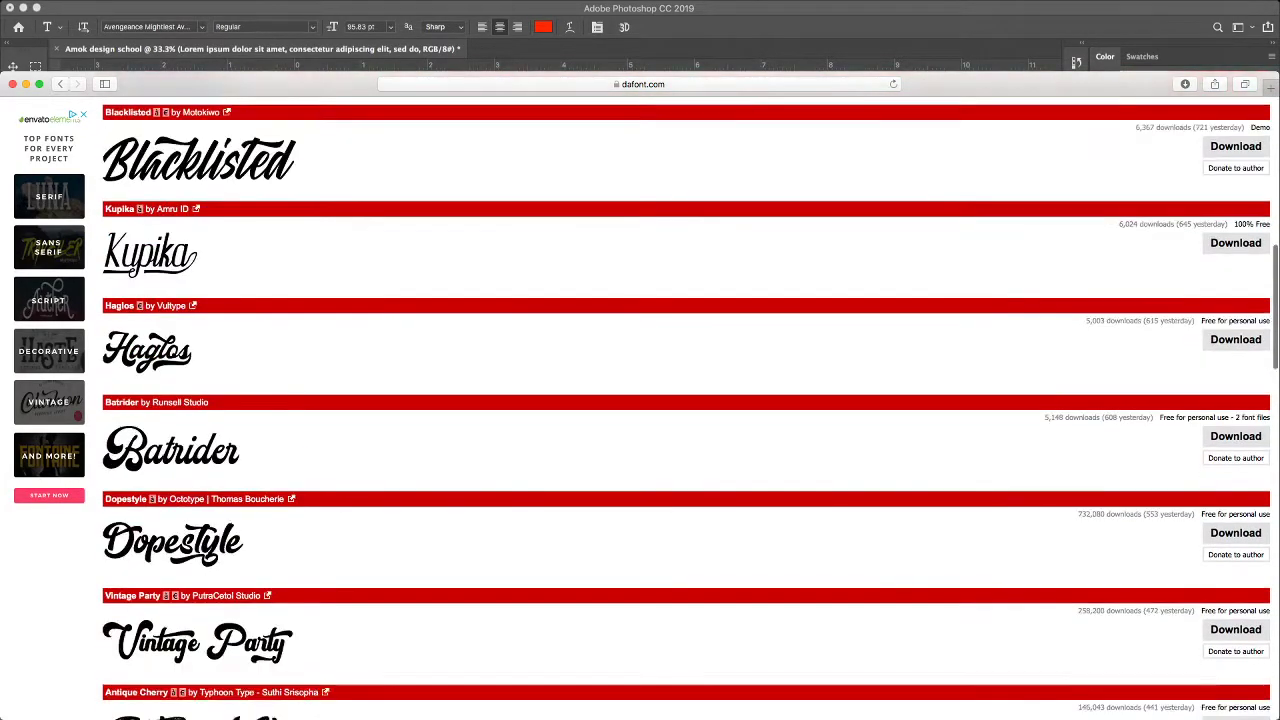
scroll(686, 400, "up", 10)
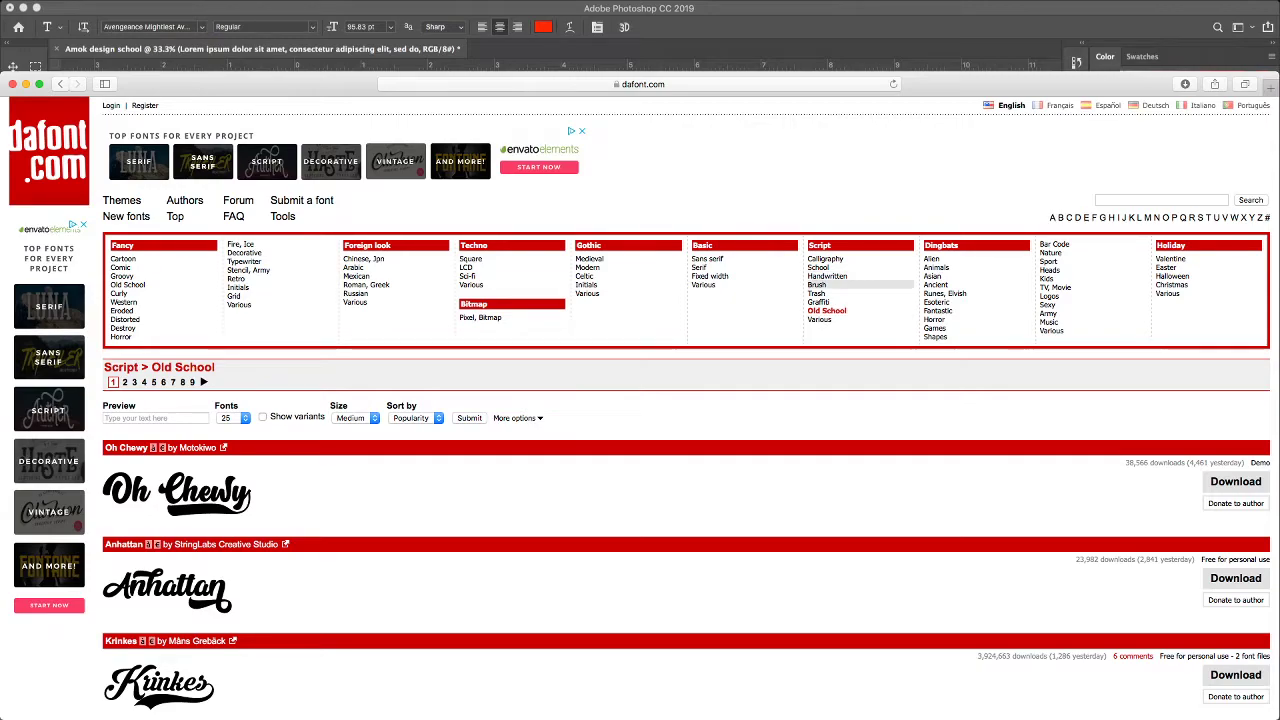
scroll(860, 284, "down", 2)
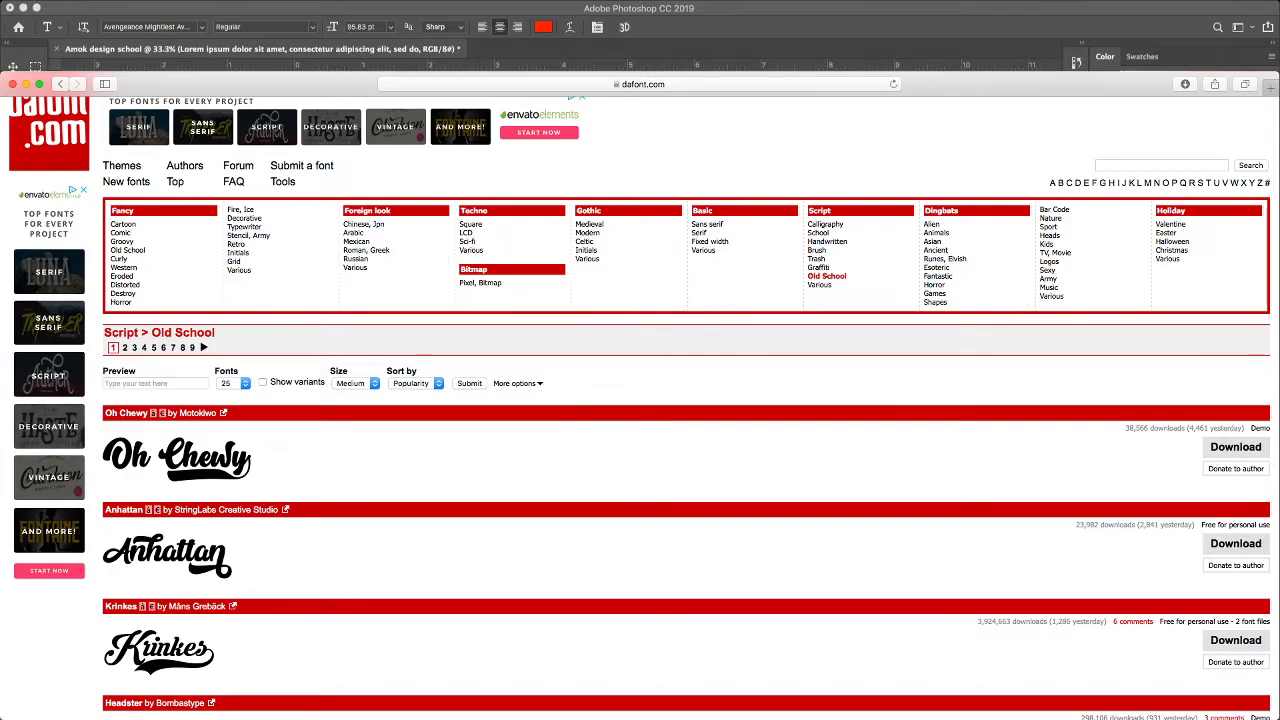
View the Dingbats > Kids category, then open Techno > Sci-fi and look through its fonts.
scroll(1090, 248, "down", 1)
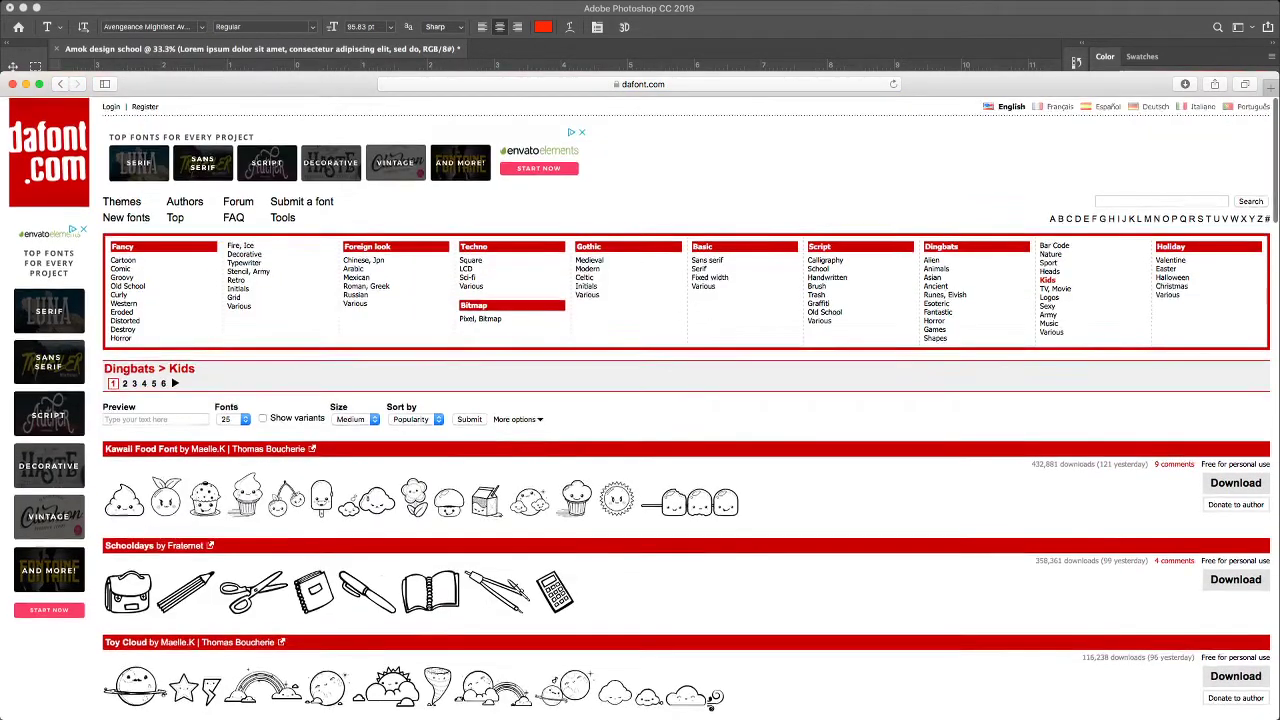
left_click(468, 276)
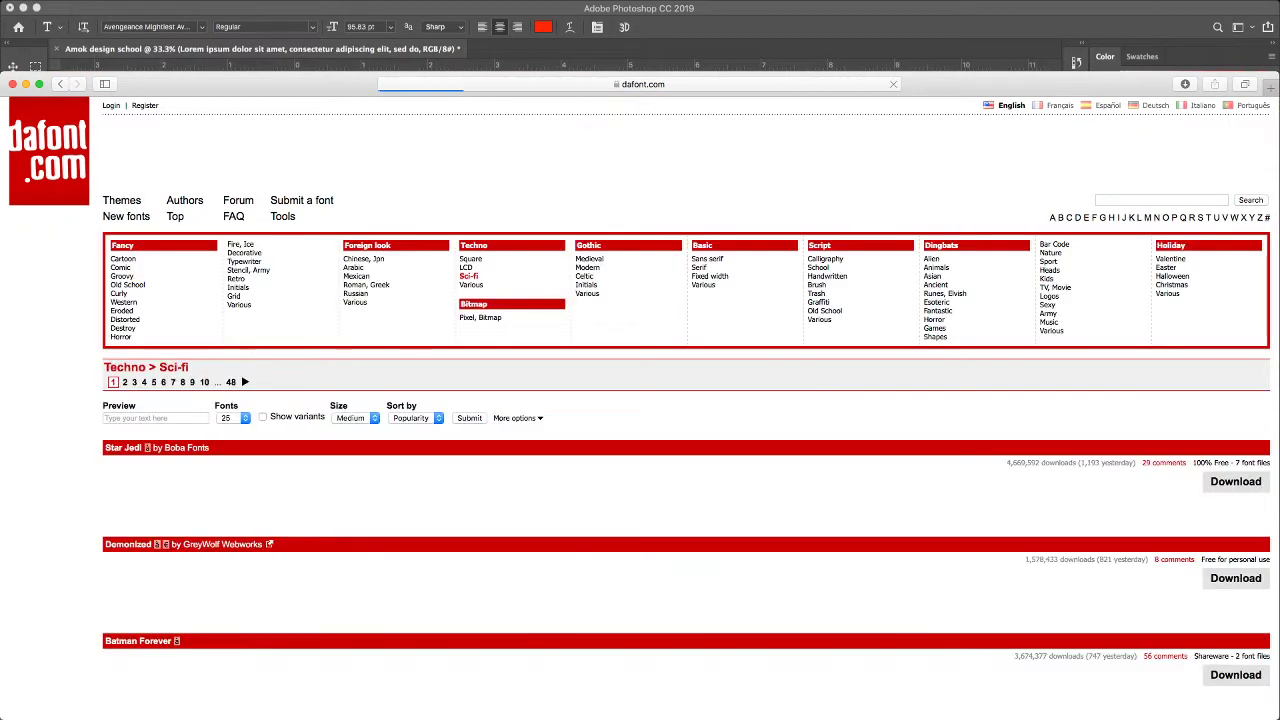
scroll(686, 400, "down", 10)
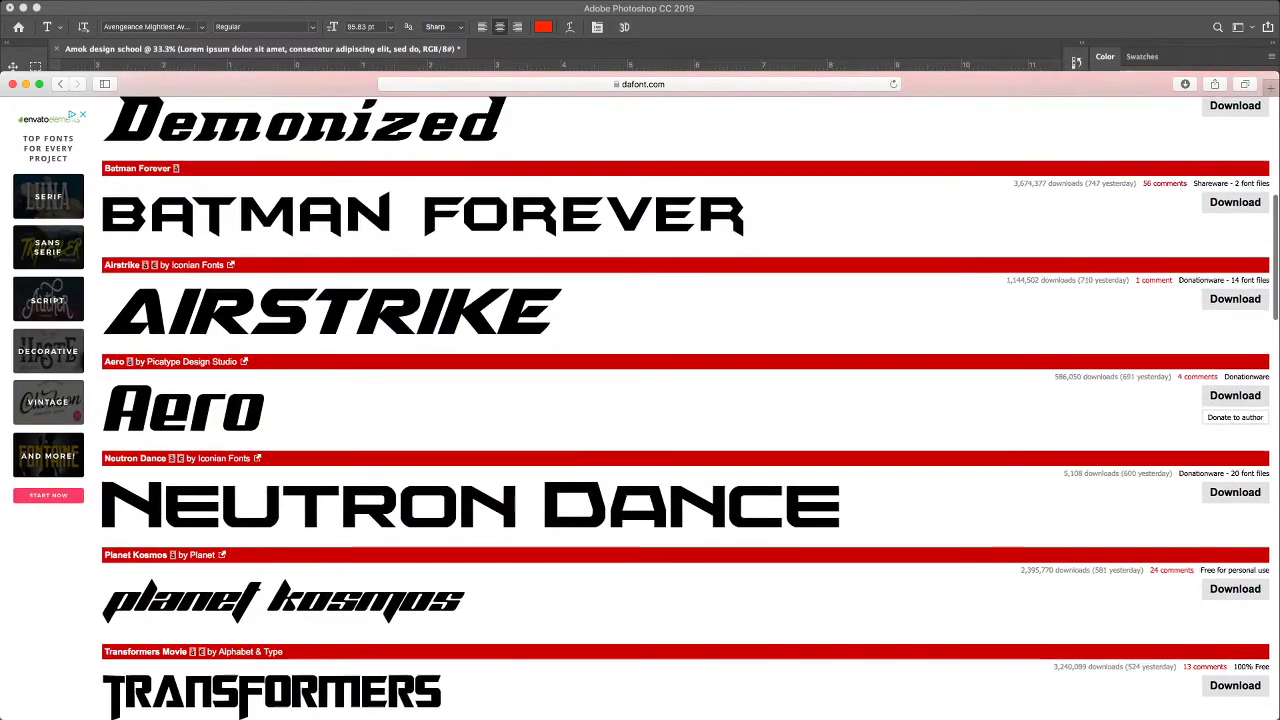
scroll(686, 400, "down", 16)
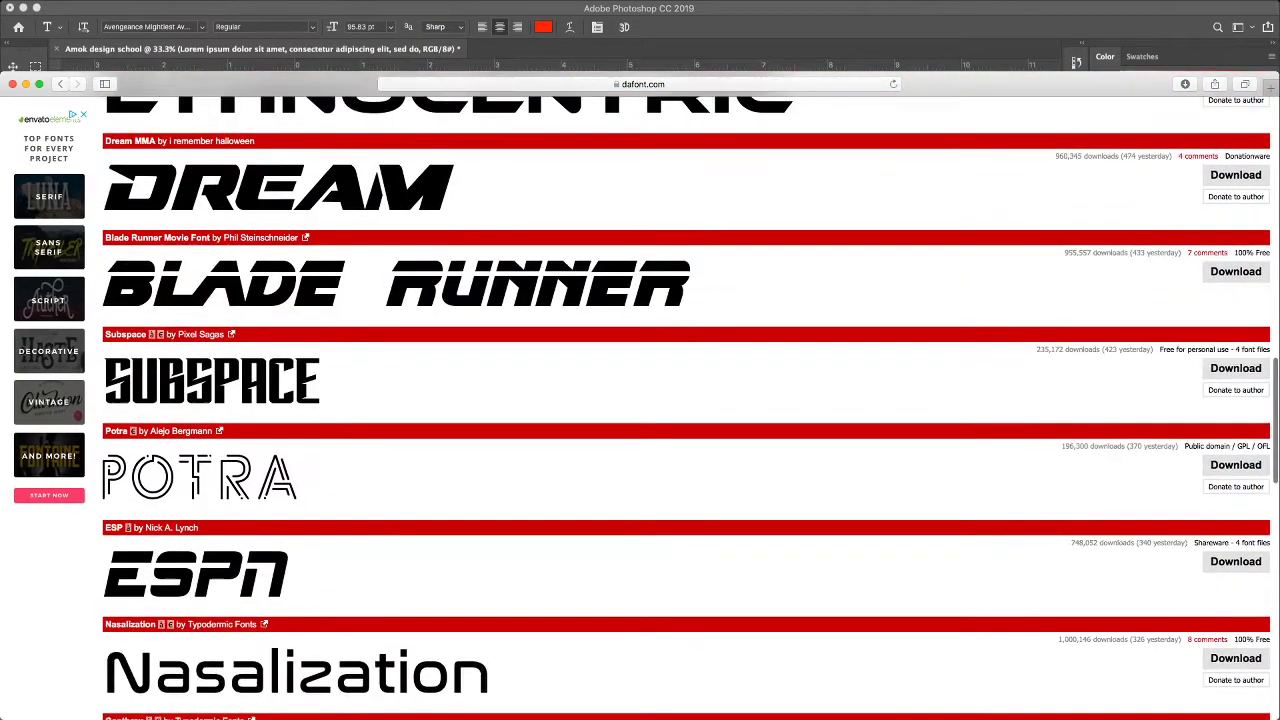
scroll(686, 400, "down", 5)
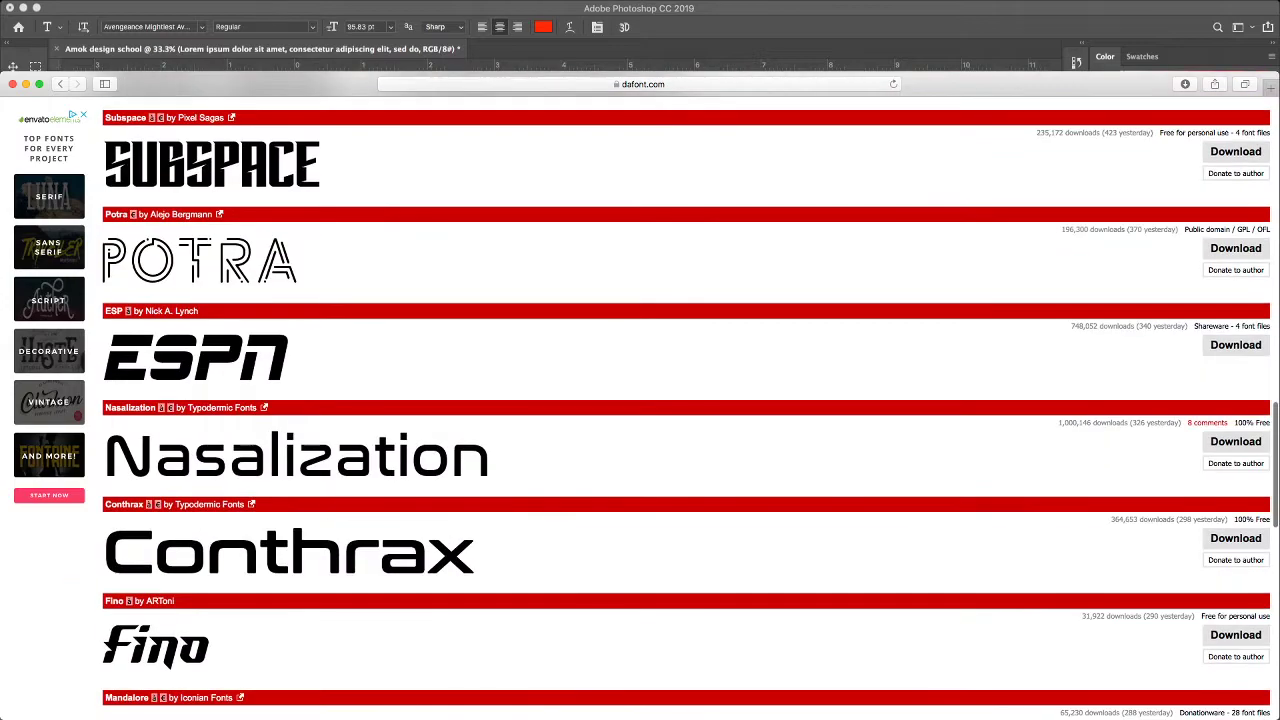
Download the Dream MMA font from the Sci-fi font list.
scroll(686, 400, "up", 7)
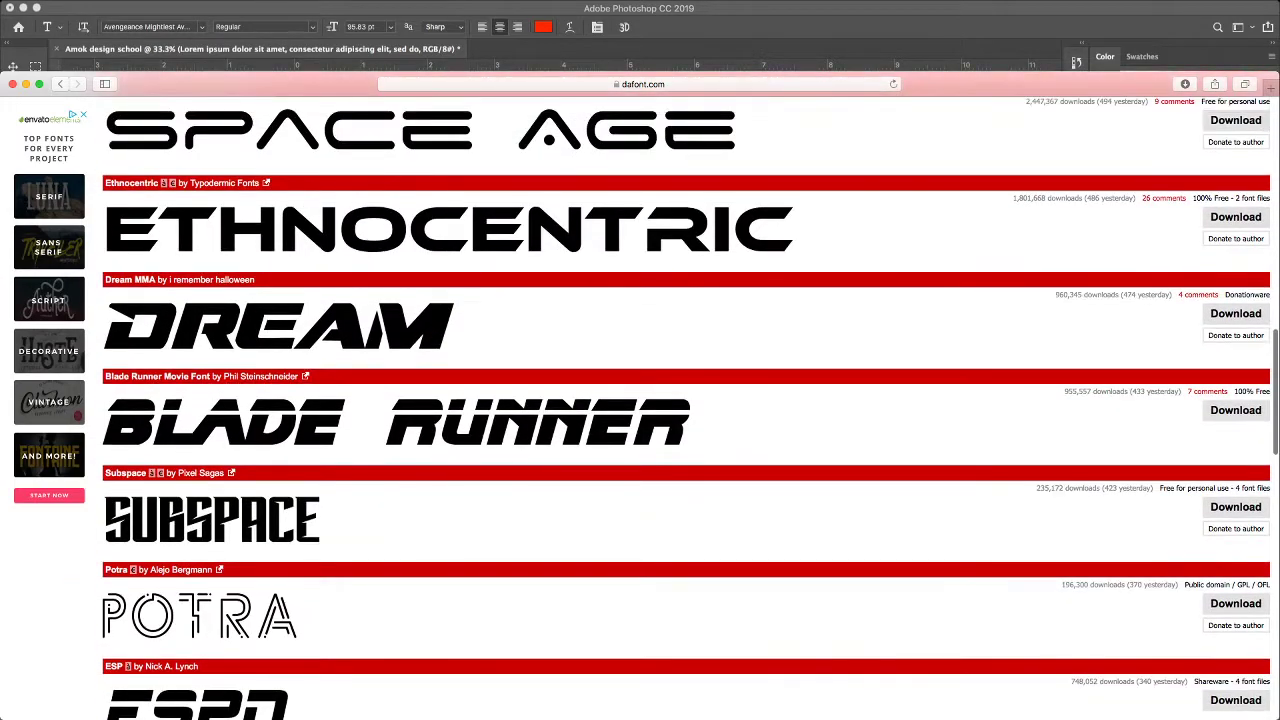
left_click(1236, 314)
scroll(690, 400, "up", 1)
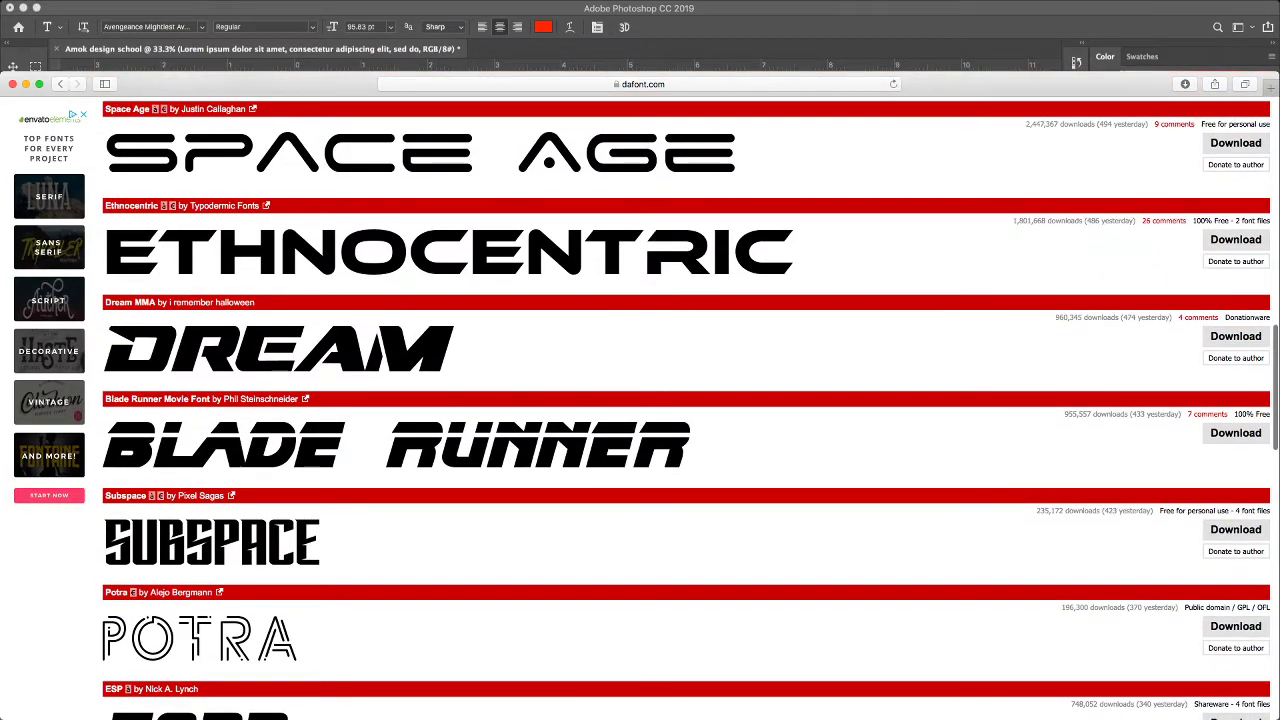
scroll(690, 400, "down", 1)
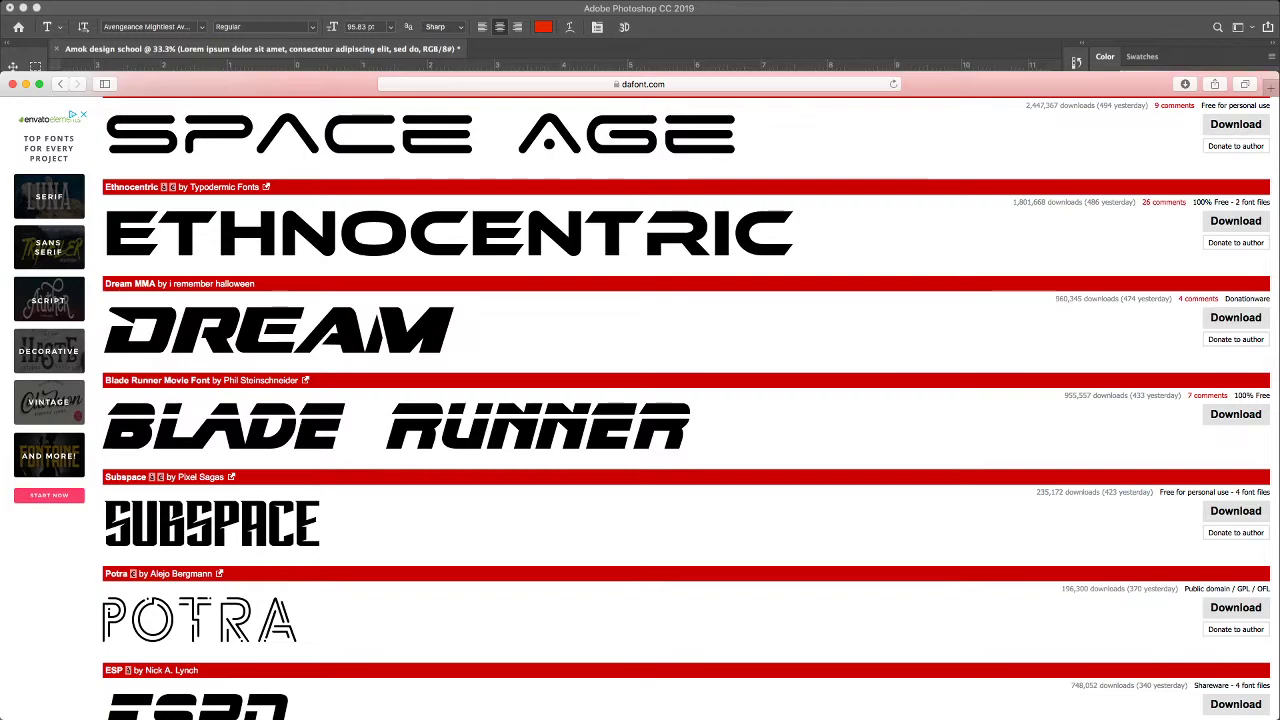
Switch back to Photoshop with the Dream MMA font preview open, install the font and close the preview.
key("super+Tab")
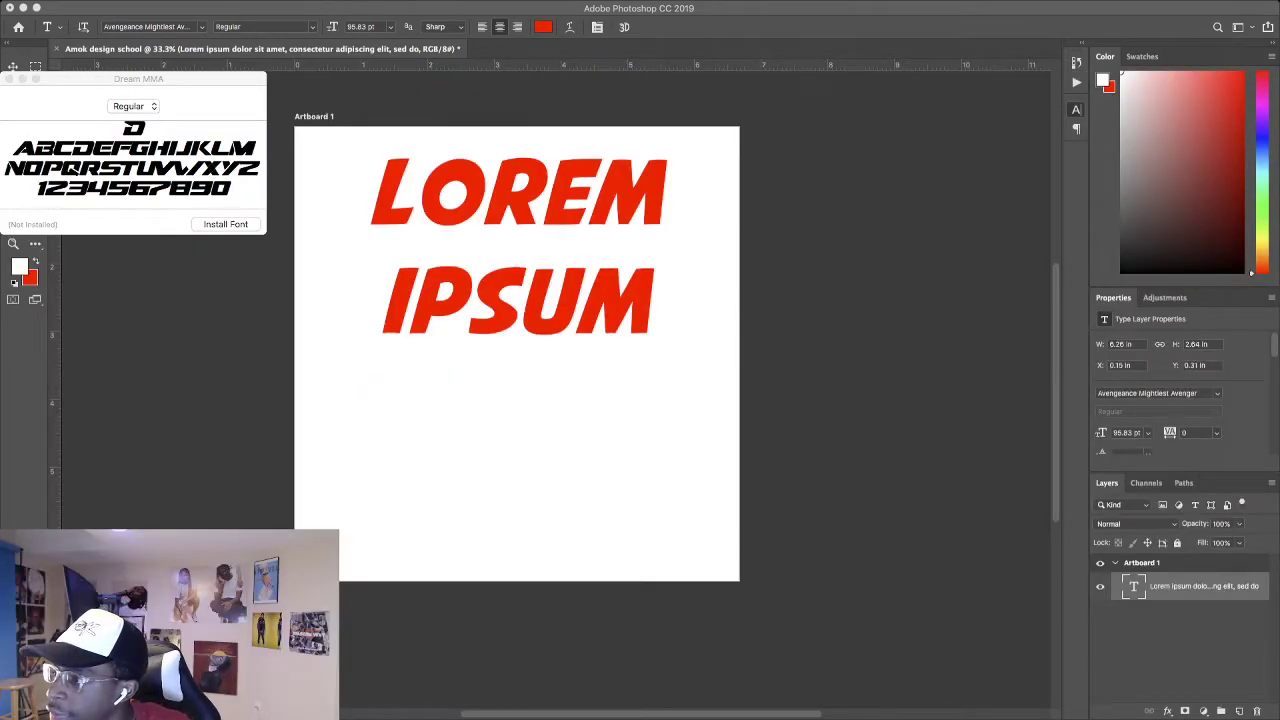
left_click_drag(139, 79, 550, 280)
left_click_drag(678, 437, 798, 510)
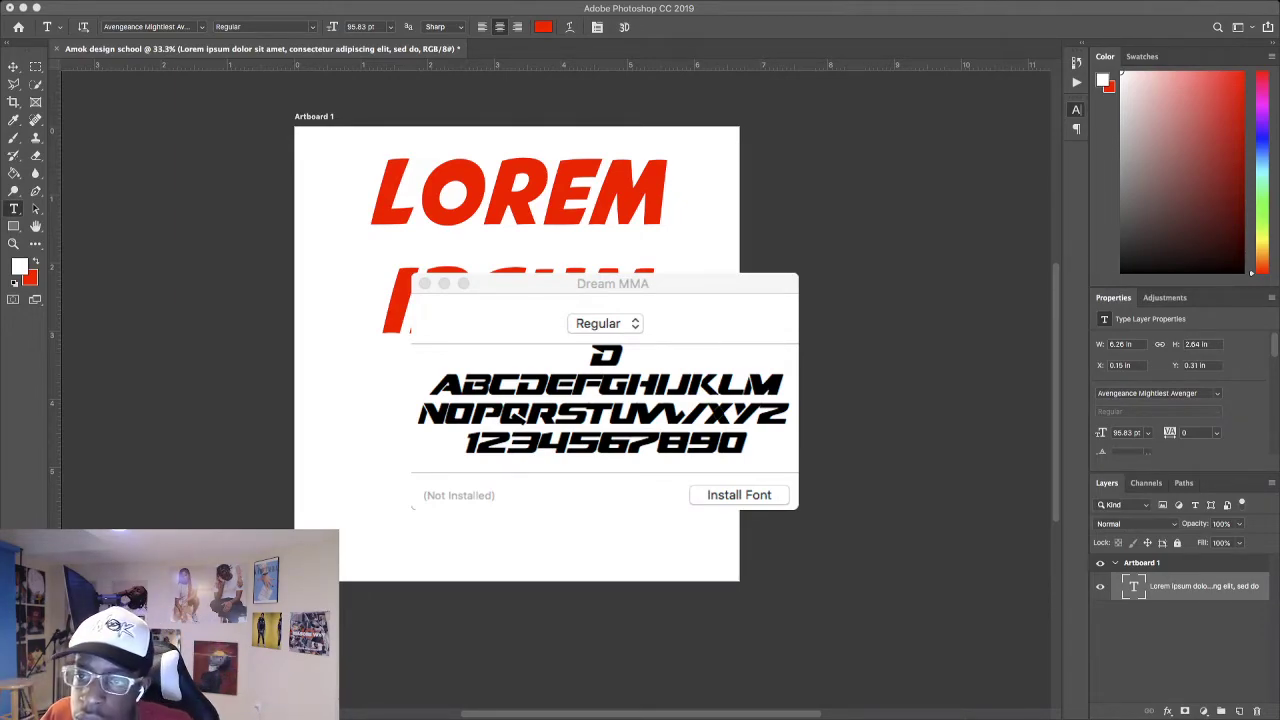
left_click(739, 495)
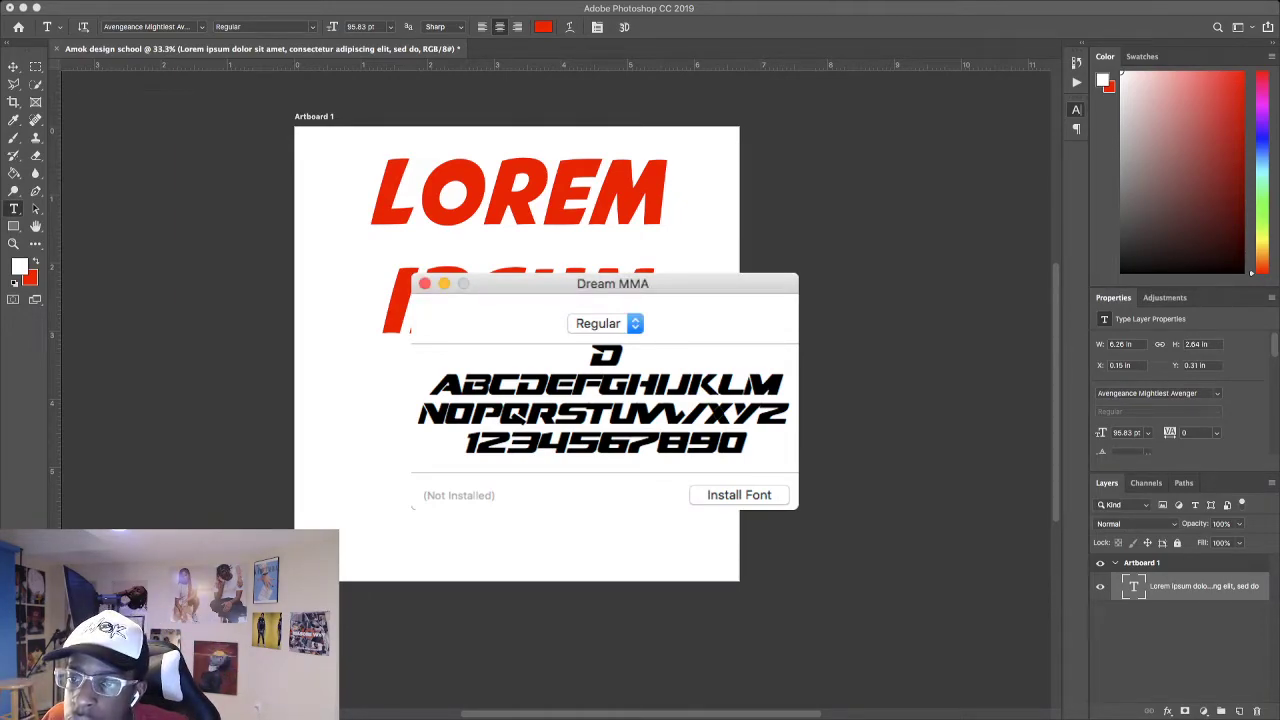
left_click(739, 495)
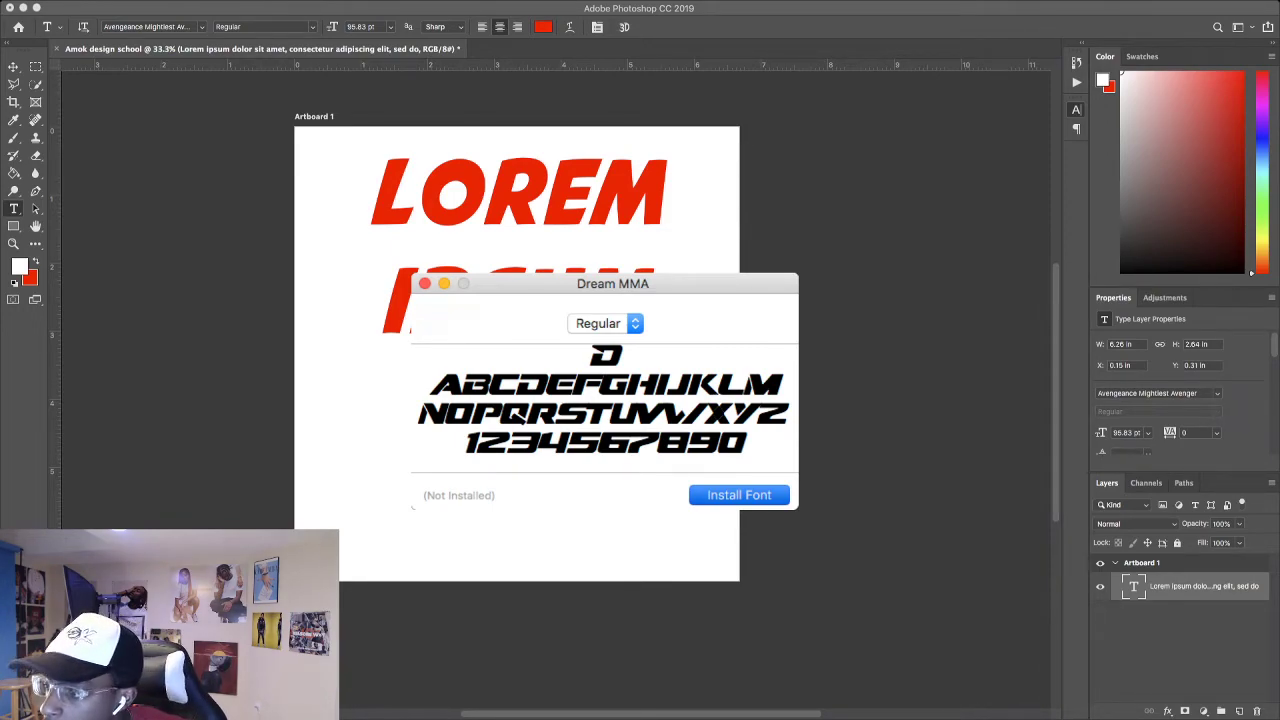
key("super+w")
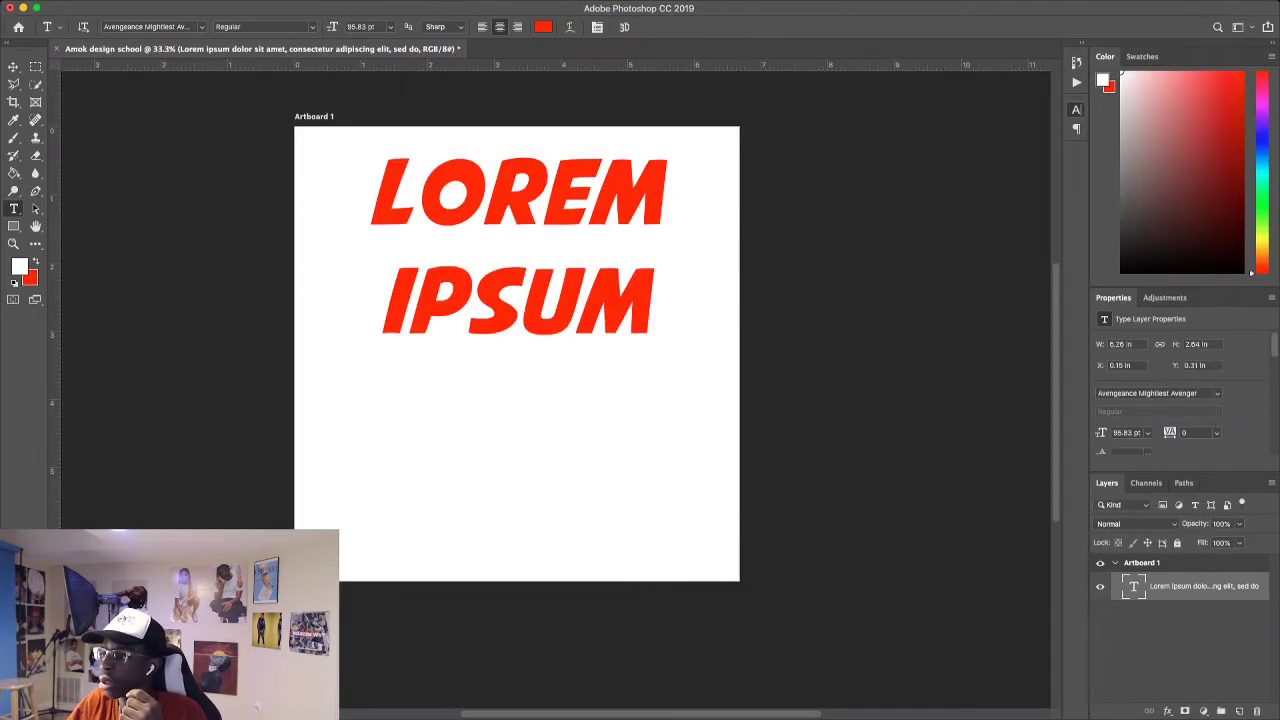
Select all of the Lorem Ipsum placeholder text and set its font to Dream MMA.
double_click(1133, 587)
left_click(147, 26)
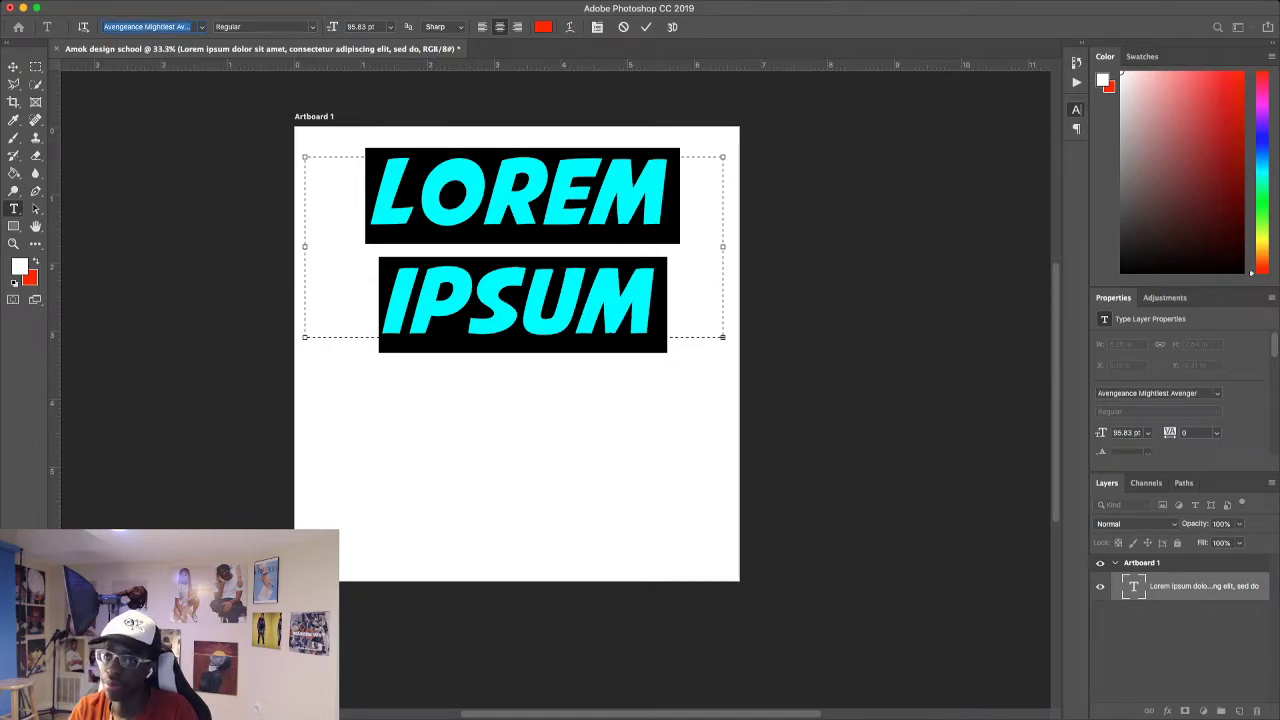
type("dream")
key("Return")
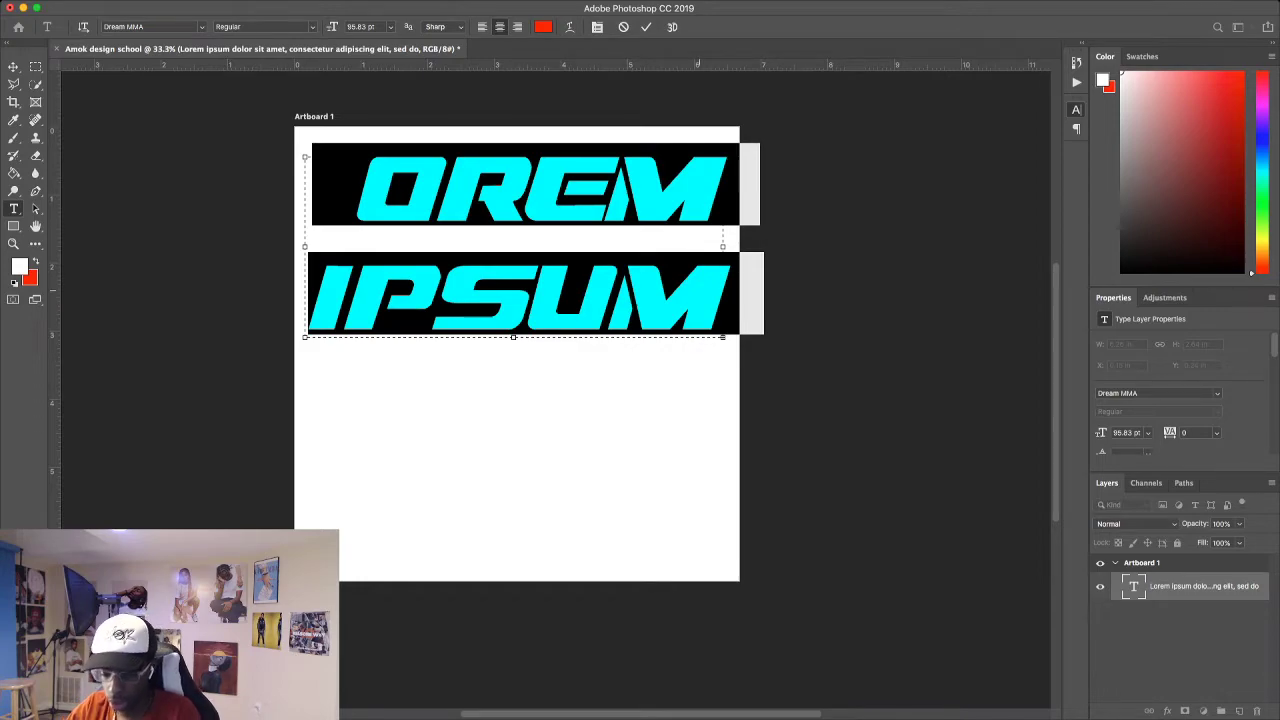
Replace the placeholder with the text "AMok", "Design" and "School" on three separate lines.
type("AMok")
key("BackSpace")
key("BackSpace")
key("BackSpace")
key("BackSpace")
type("AMok")
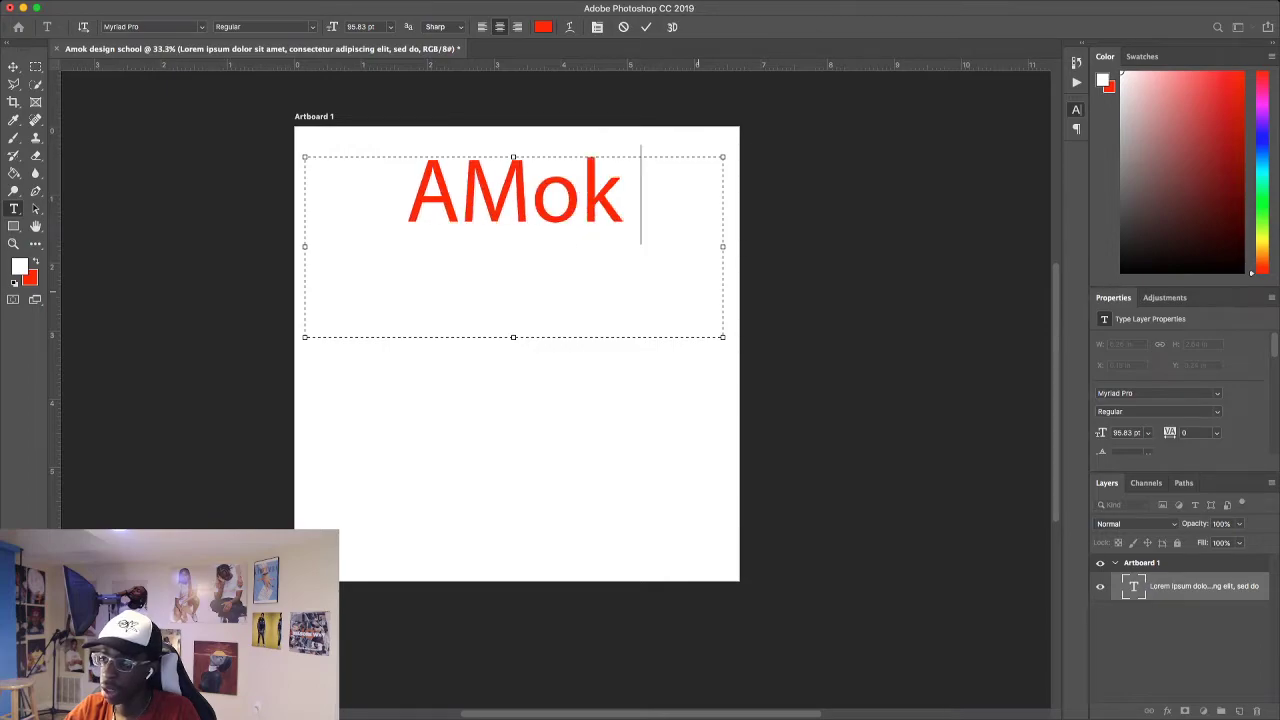
key("Return")
type("Design")
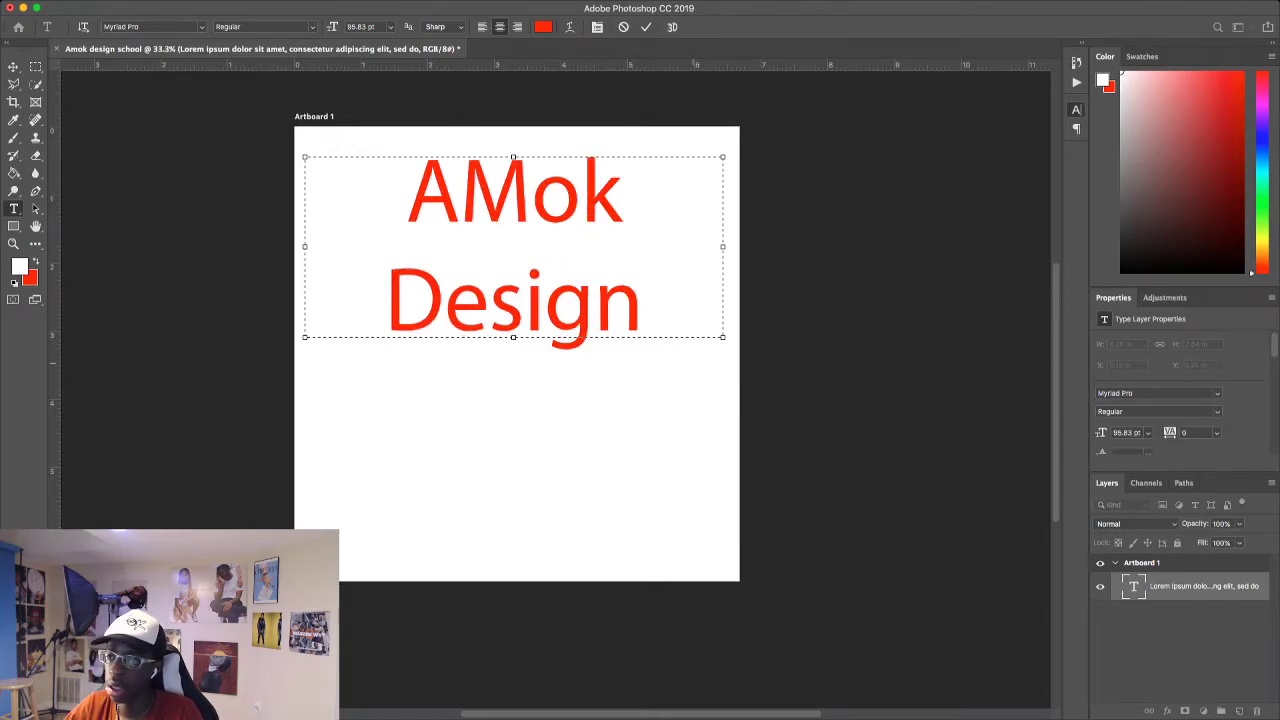
key("Return")
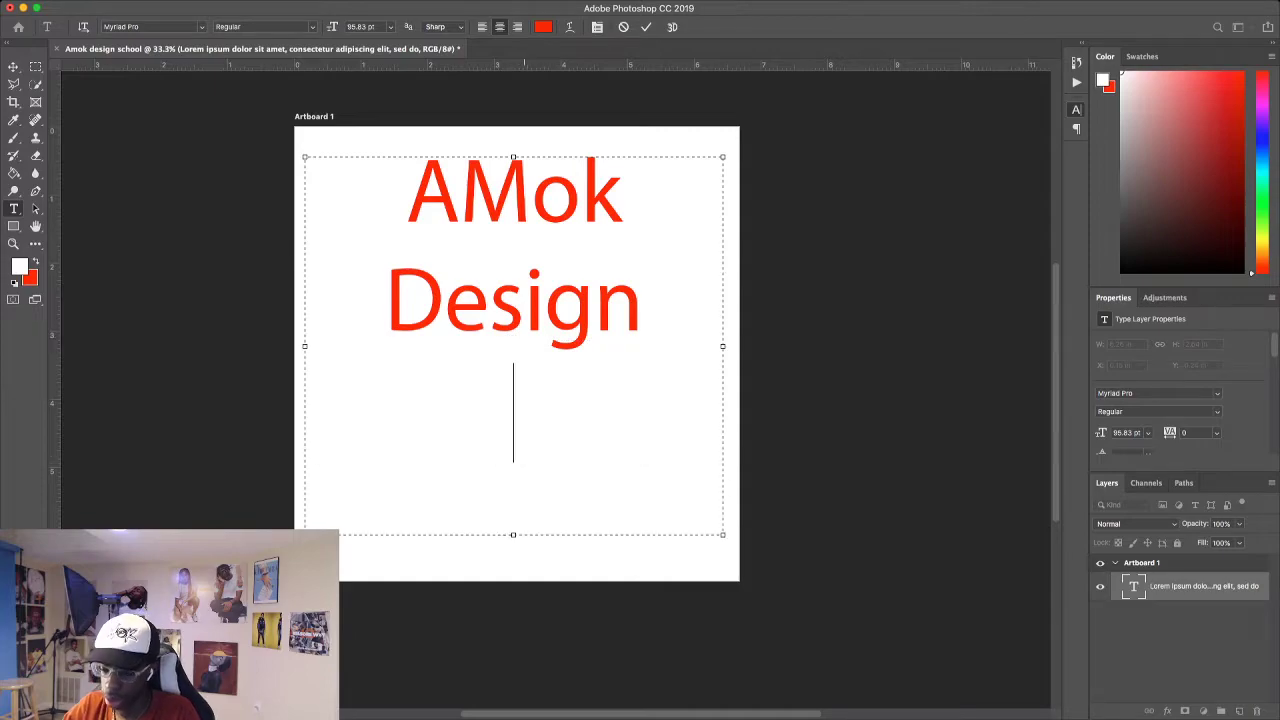
type("School")
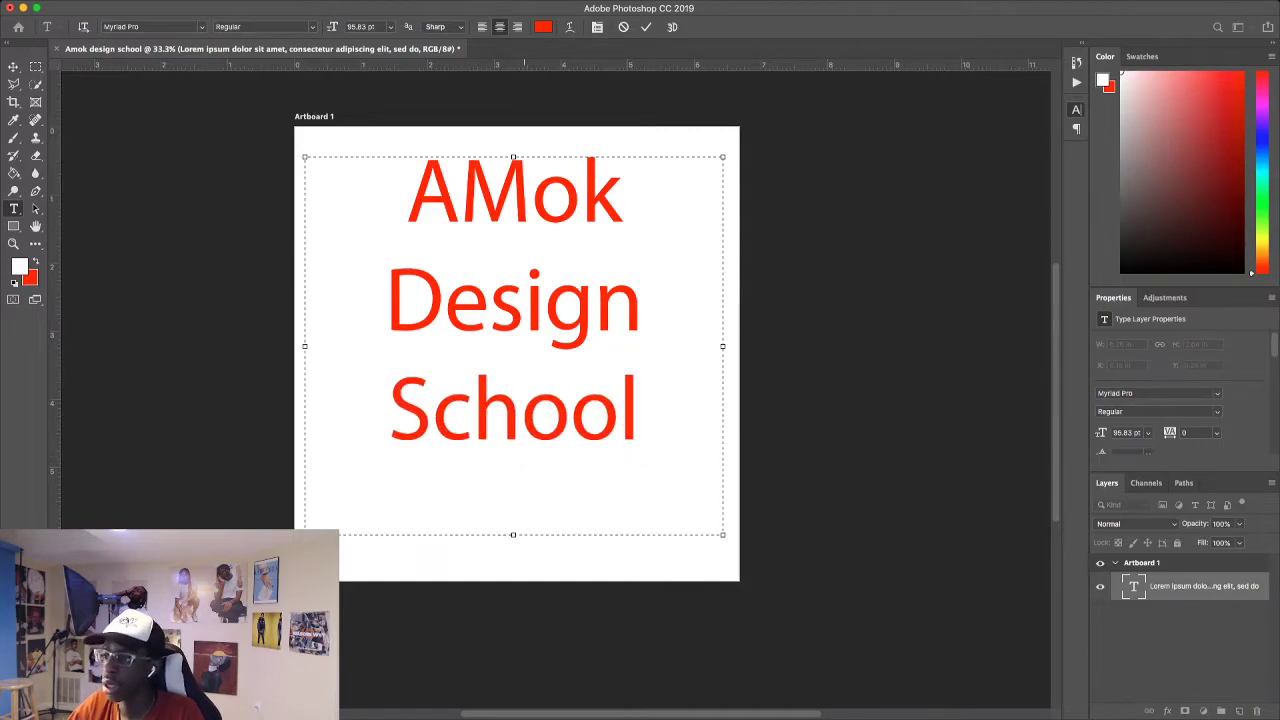
Apply the Dream MMA font to all three lines and widen the text box beyond the artboard's left edge.
key("super+a")
left_click(148, 27)
type("din")
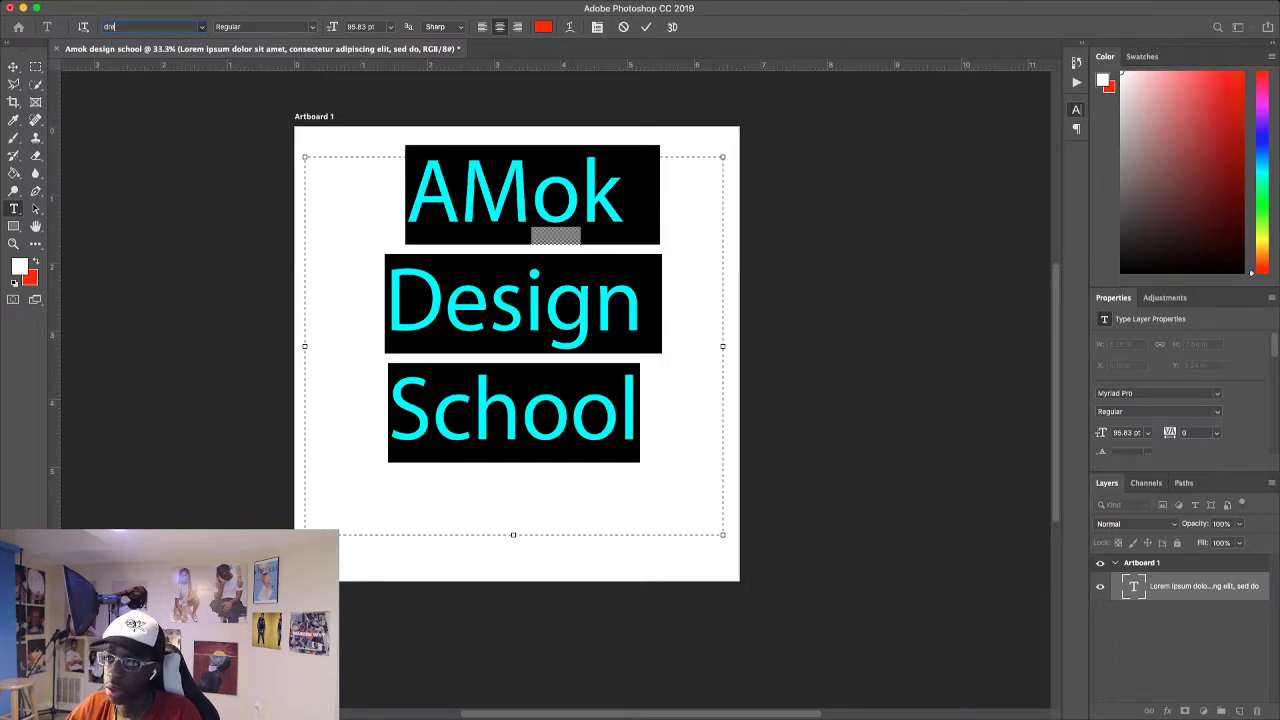
key("Return")
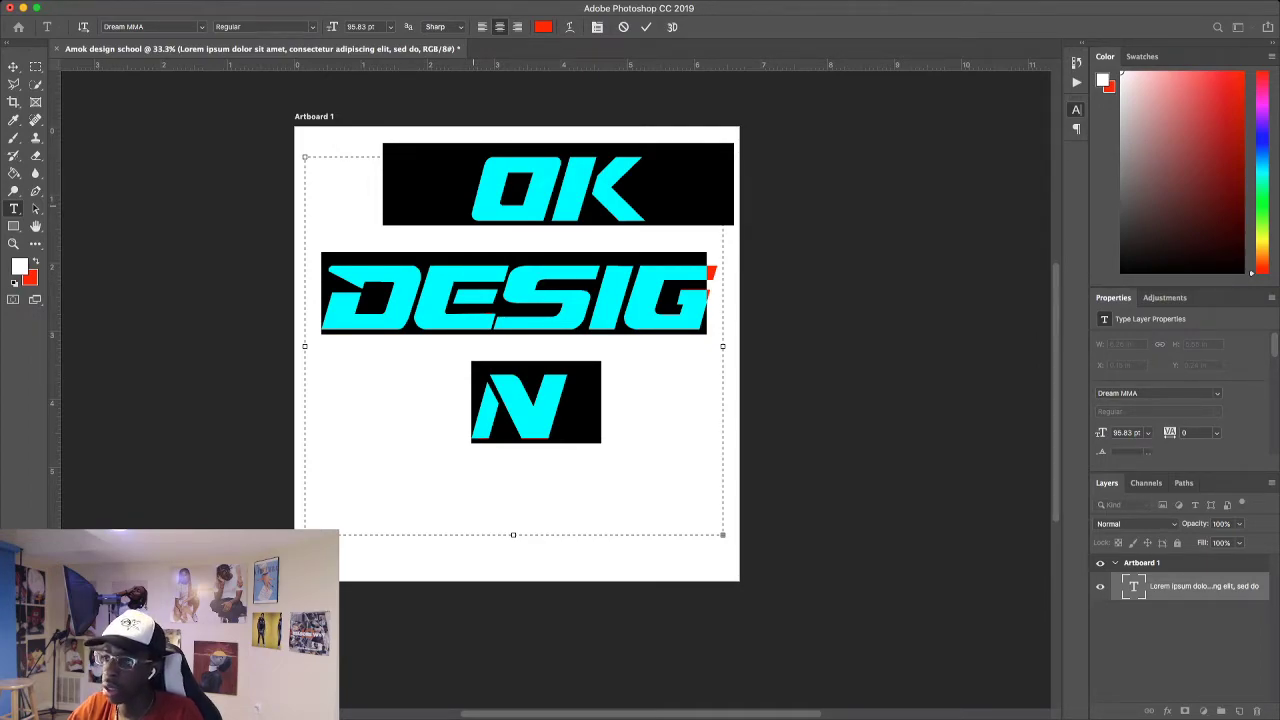
left_click(427, 185)
left_click_drag(305, 346, 251, 346)
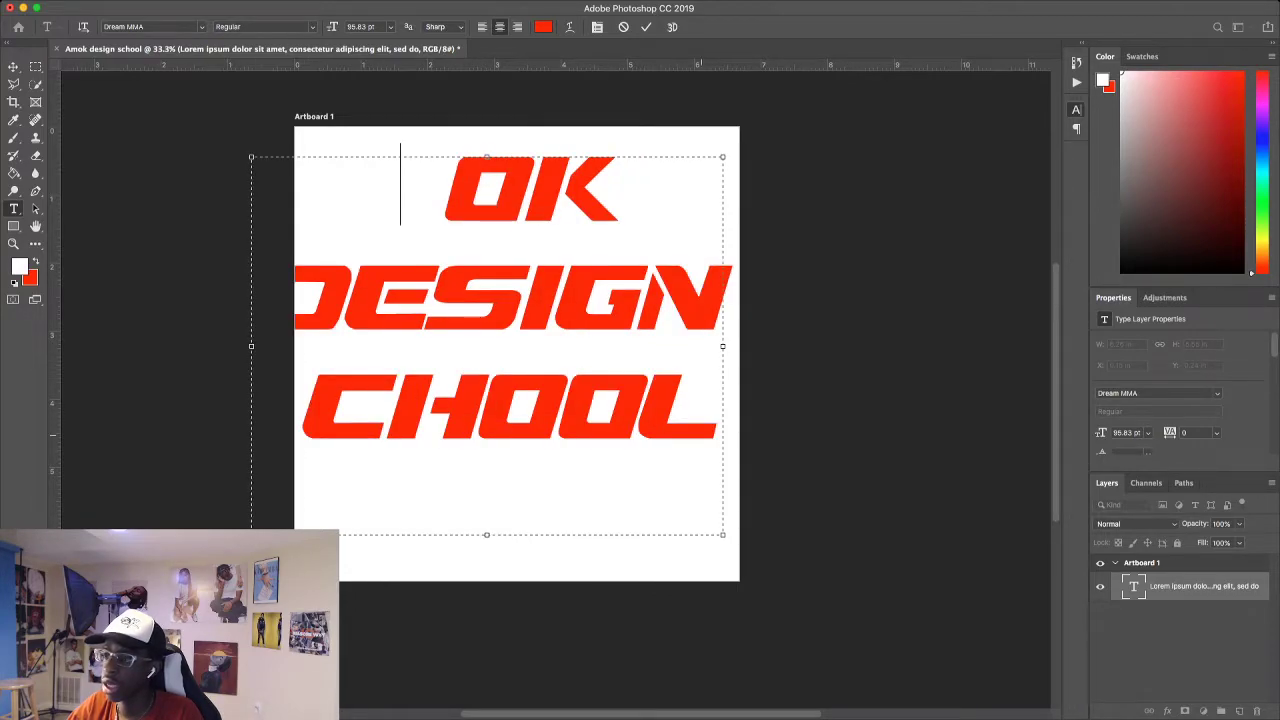
Set all the text to 36 pt and add the missing letters "am" so the first line reads AMOK.
key("ctrl+a")
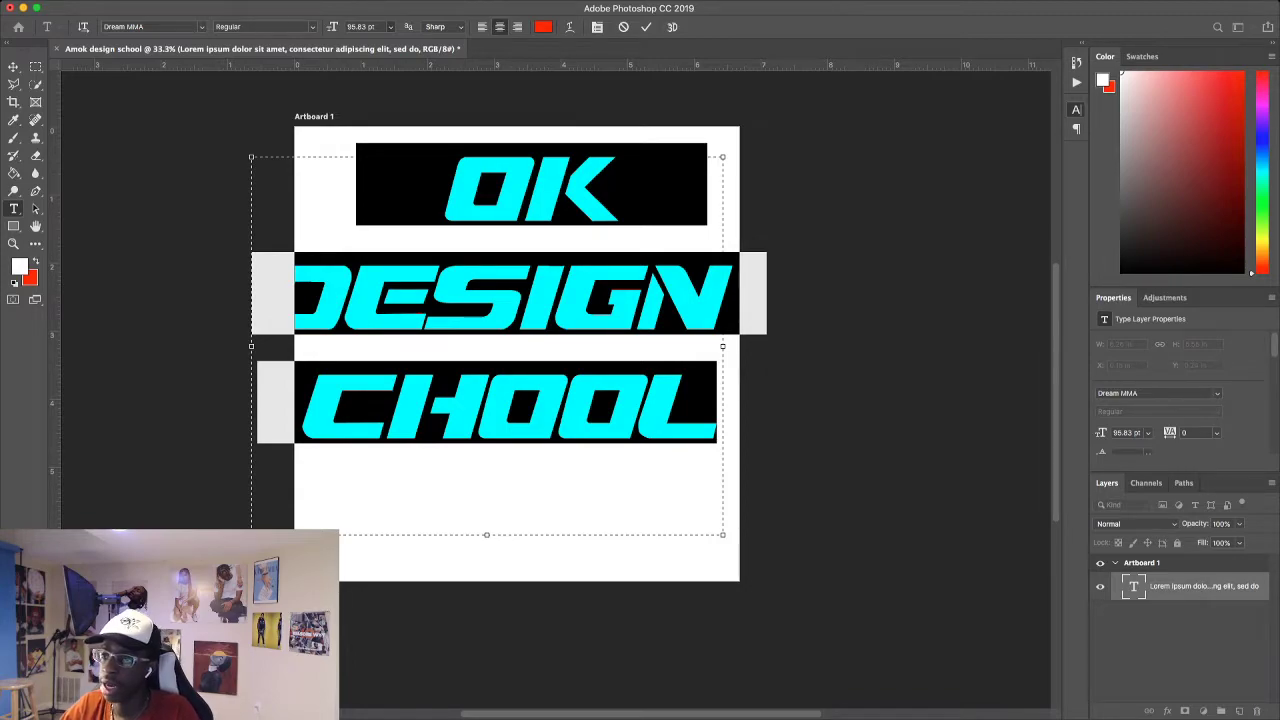
left_click(358, 160)
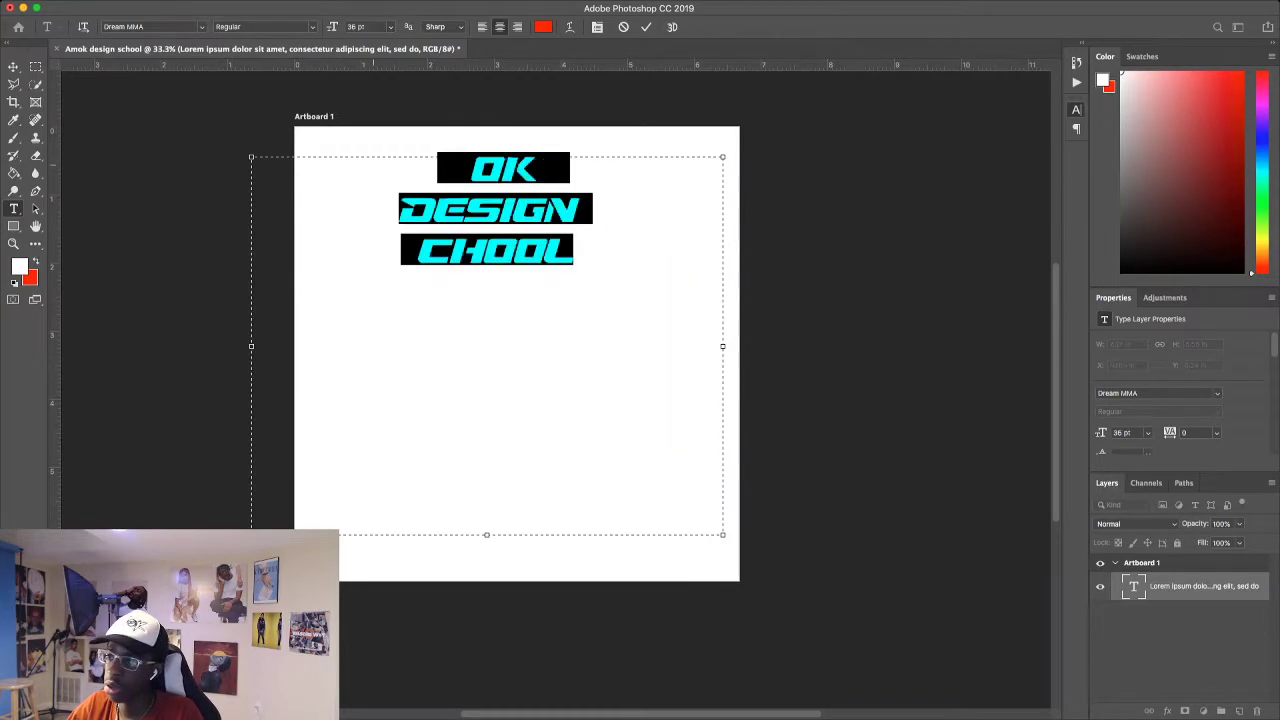
left_click(576, 209)
left_click(466, 168)
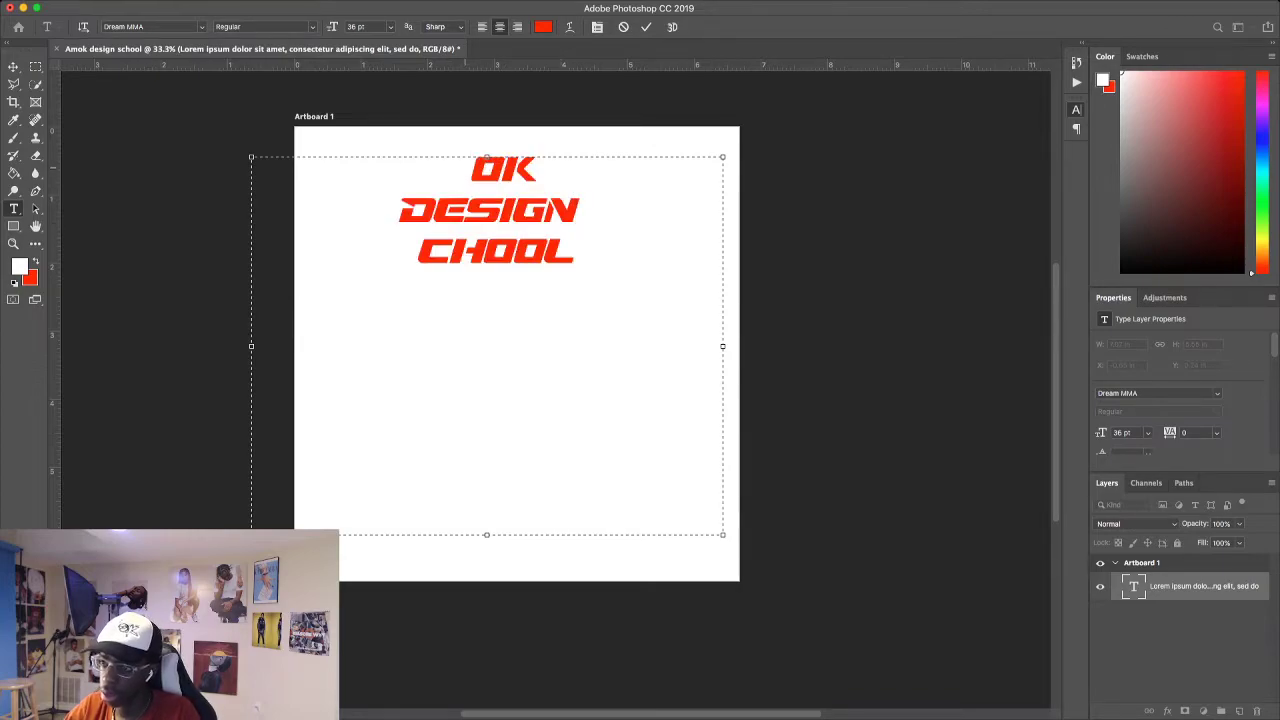
type("AM")
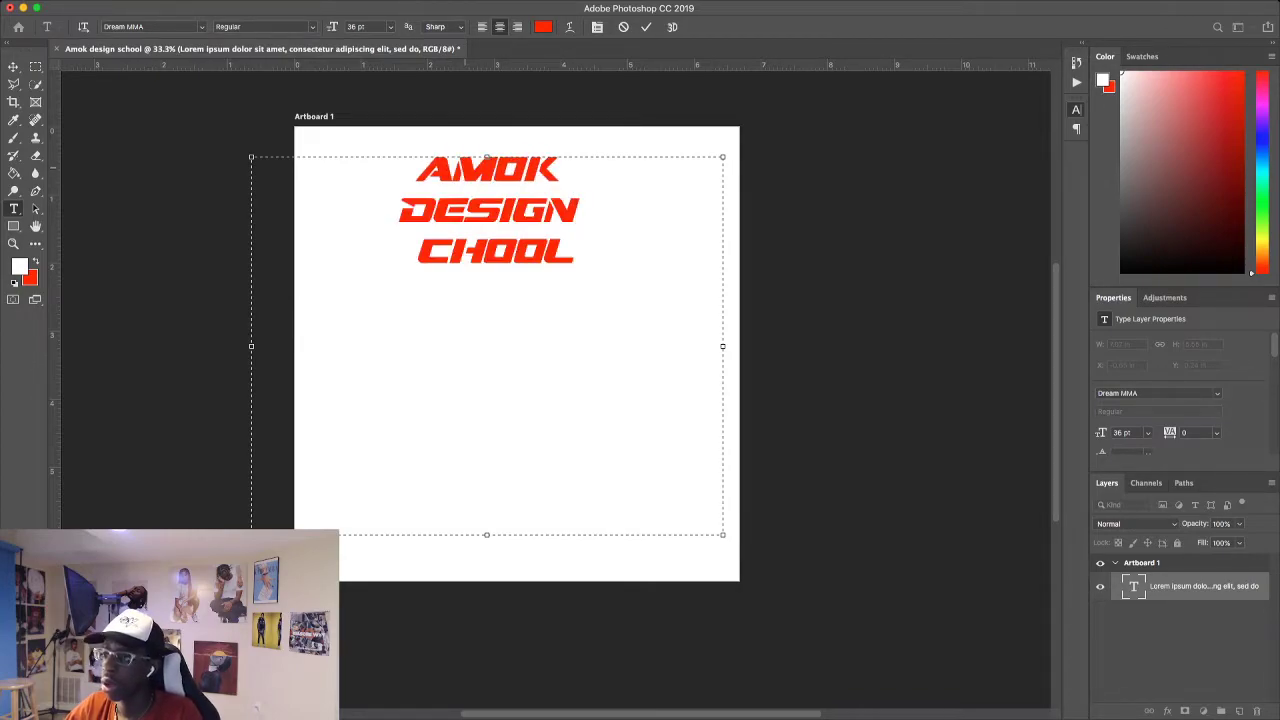
Shrink the text box around the three lines to about 5.1 by 2.2 in.
left_click(574, 250)
left_click_drag(486, 534, 486, 302)
left_click_drag(251, 302, 385, 302)
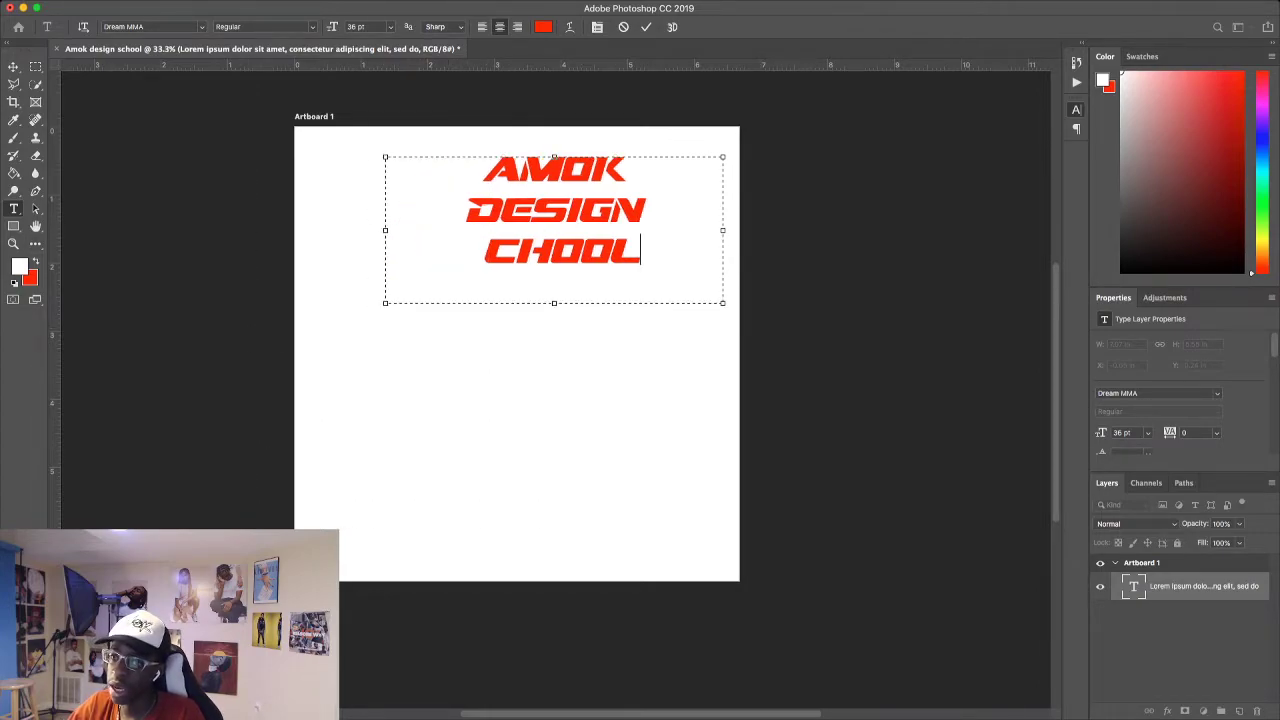
Colour all the text black using the default colours and add the missing "s" so the last line reads SCHOOL.
left_click(14, 283)
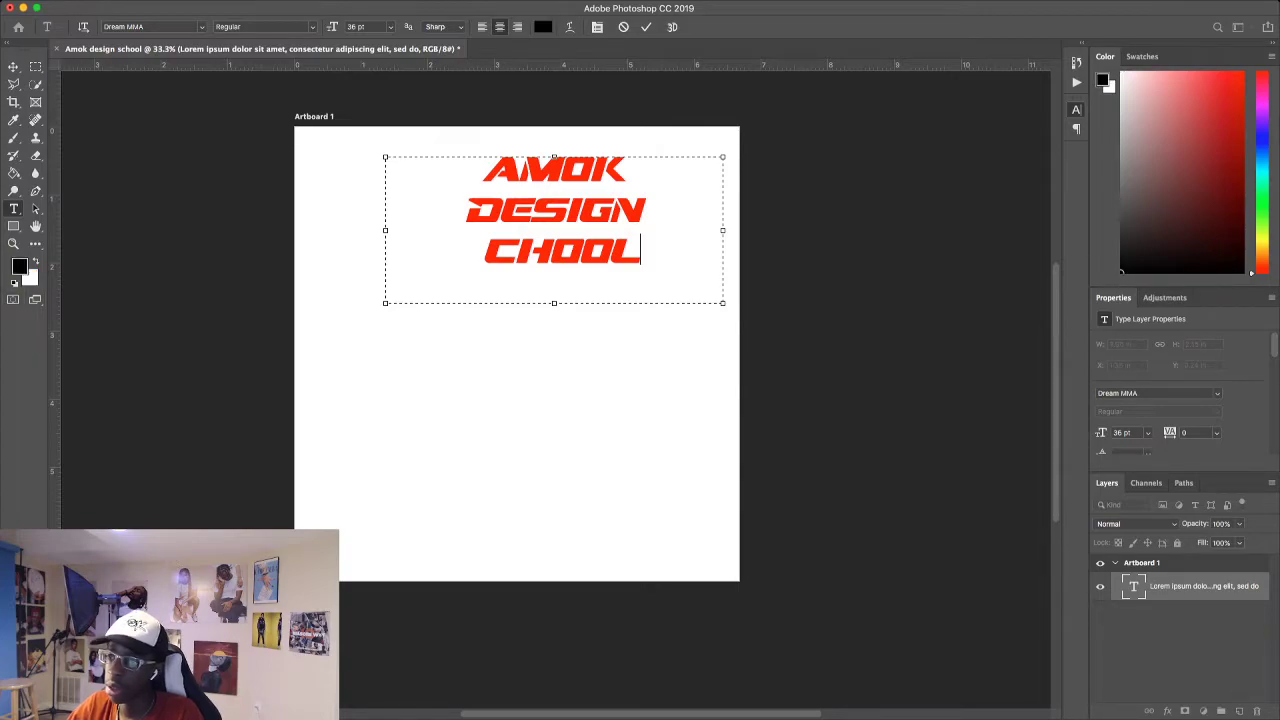
double_click(517, 250)
left_click(640, 250)
double_click(600, 250)
key("super+a")
left_click(640, 250)
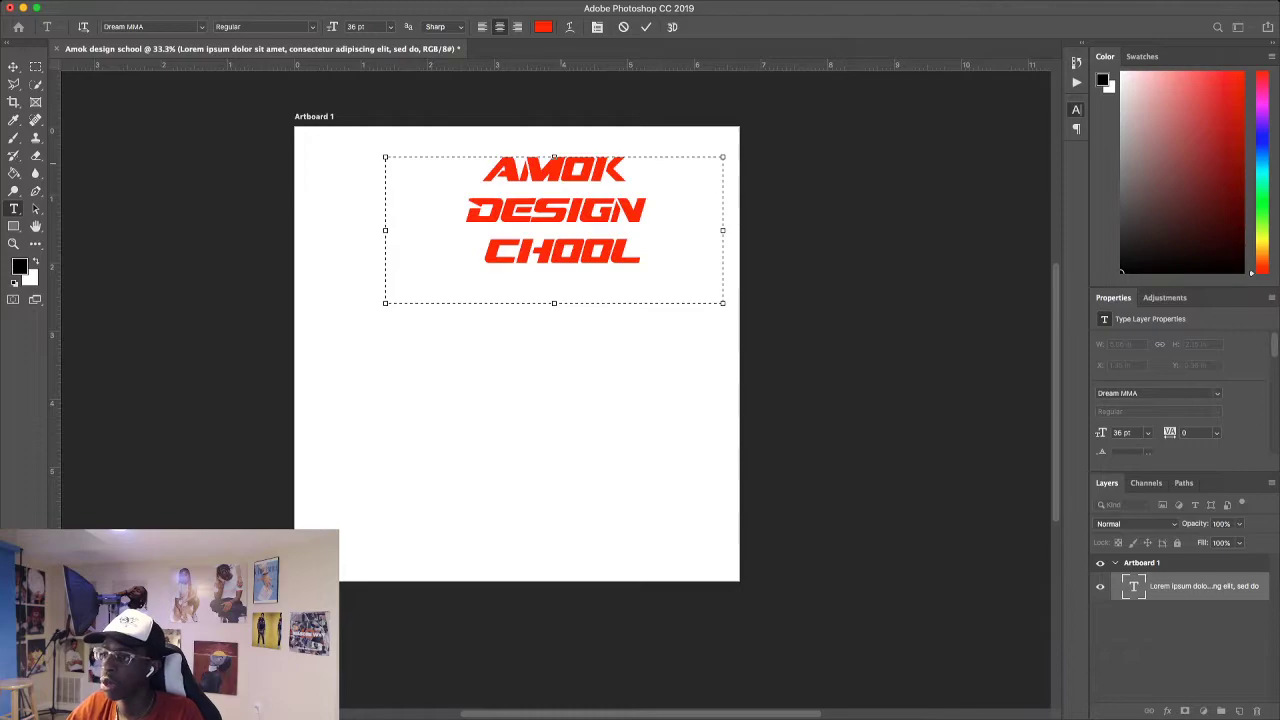
key("super+a")
left_click(487, 250)
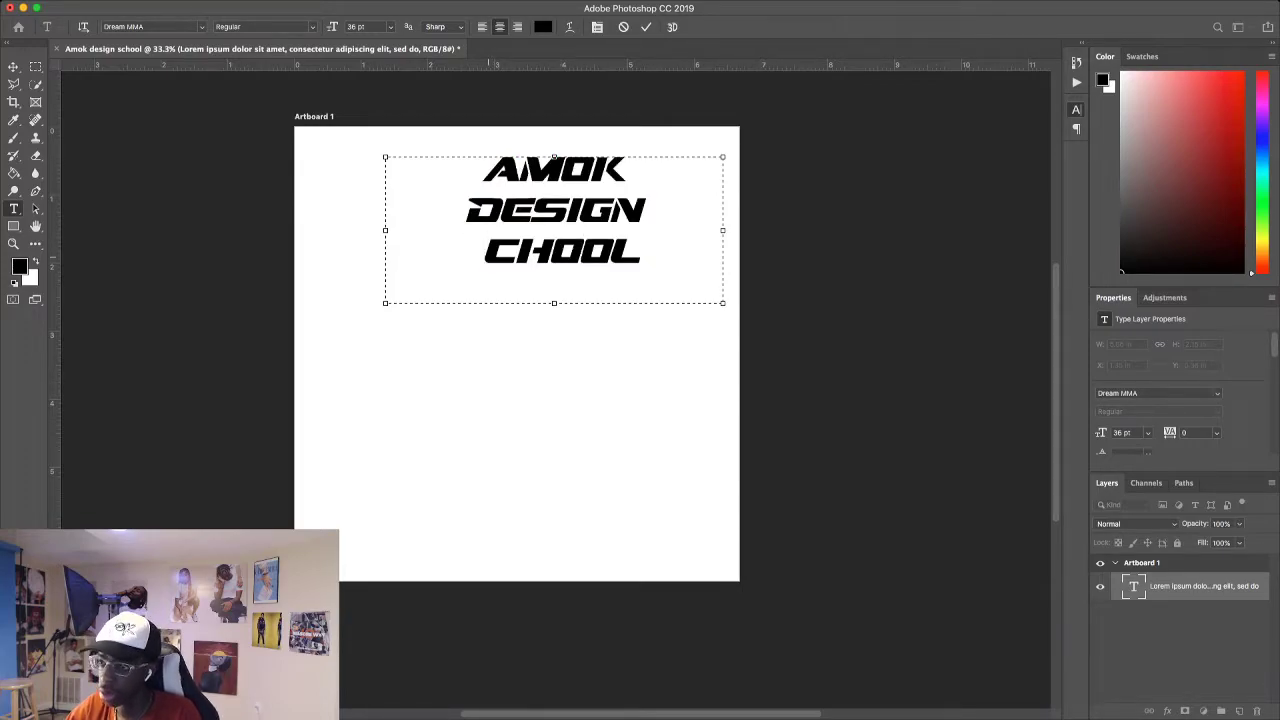
type("s")
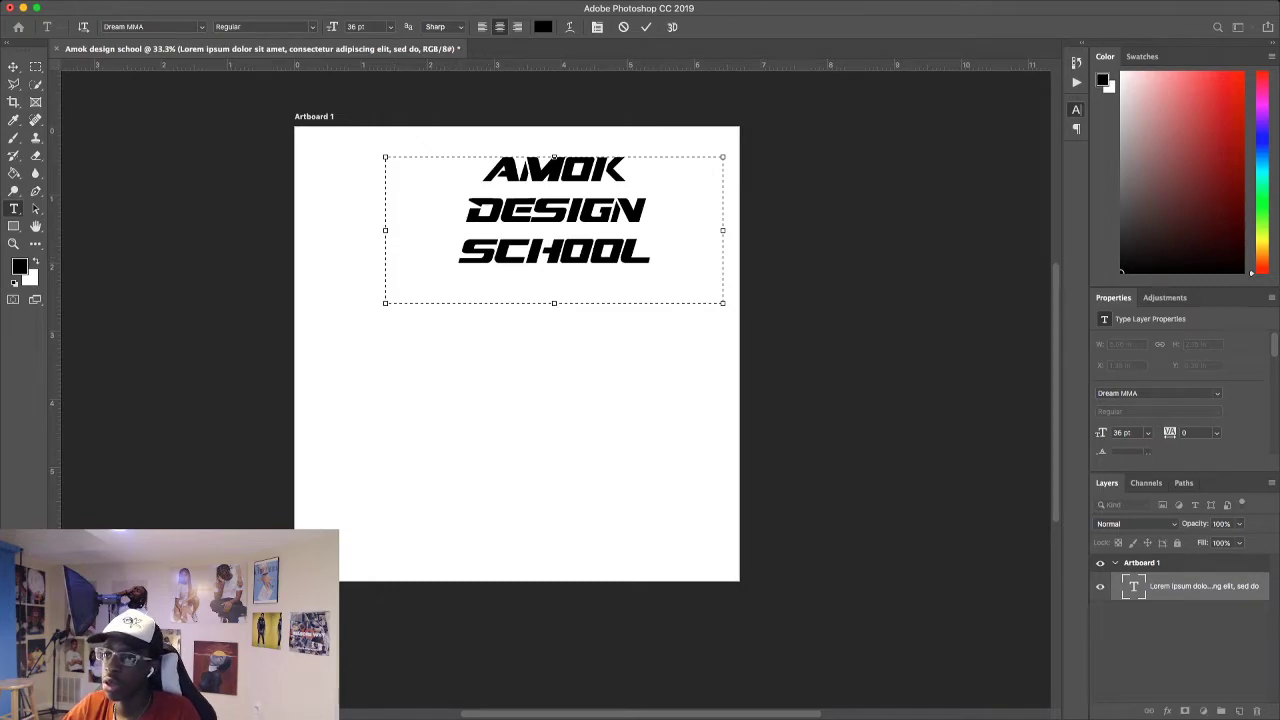
Commit the text and centre its layer horizontally and vertically on the artboard.
left_click(13, 67)
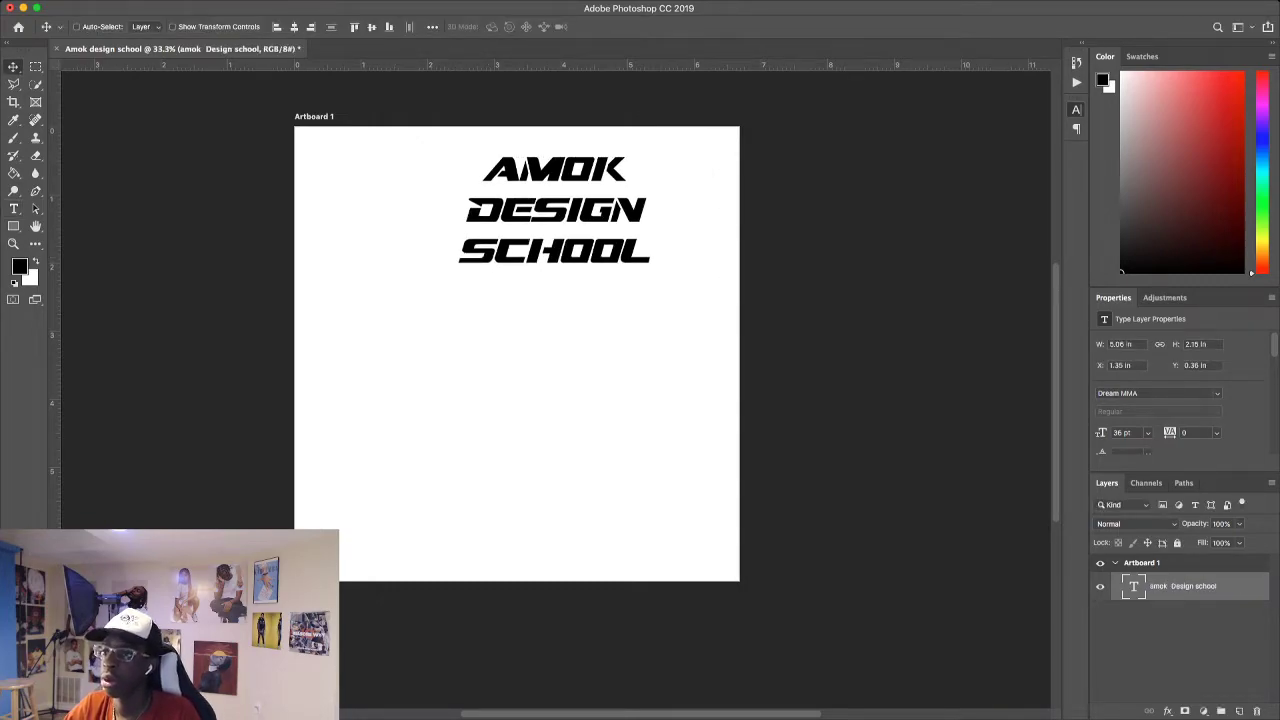
left_click(294, 27)
left_click(371, 27)
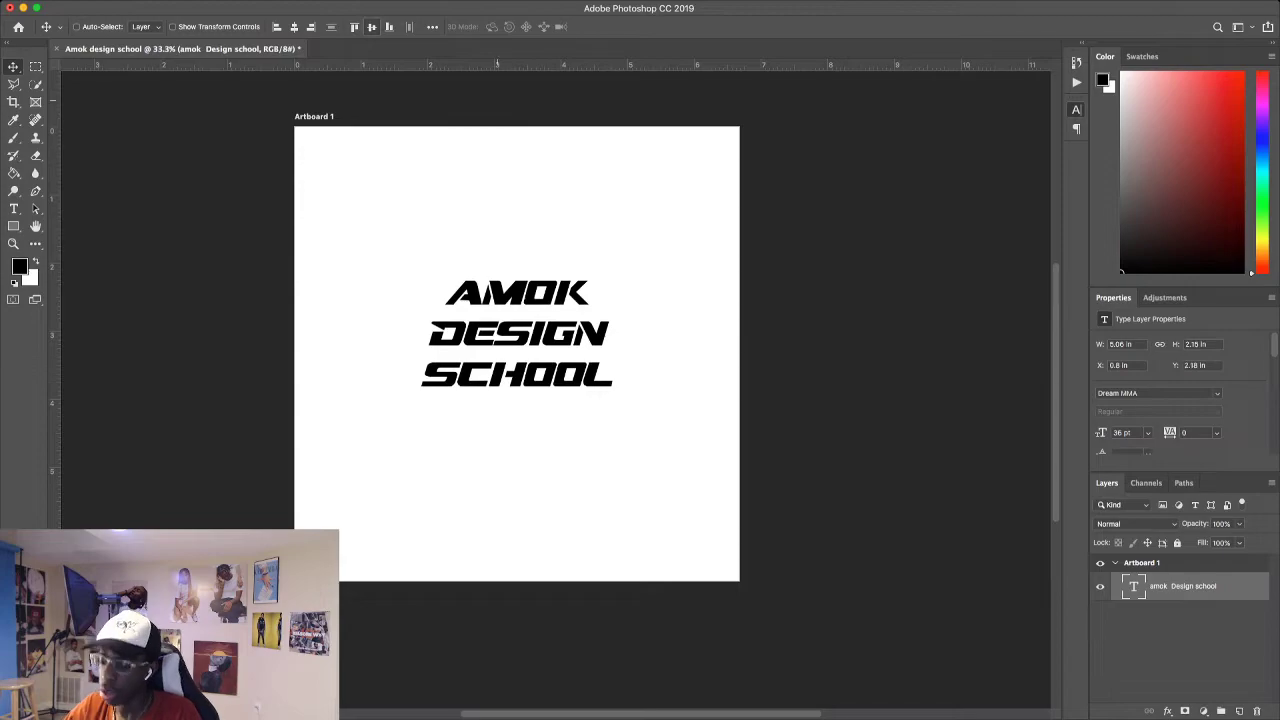
Open the Layer Style settings for the text layer and move the dialog mostly clear of the lettering.
key("super+equal")
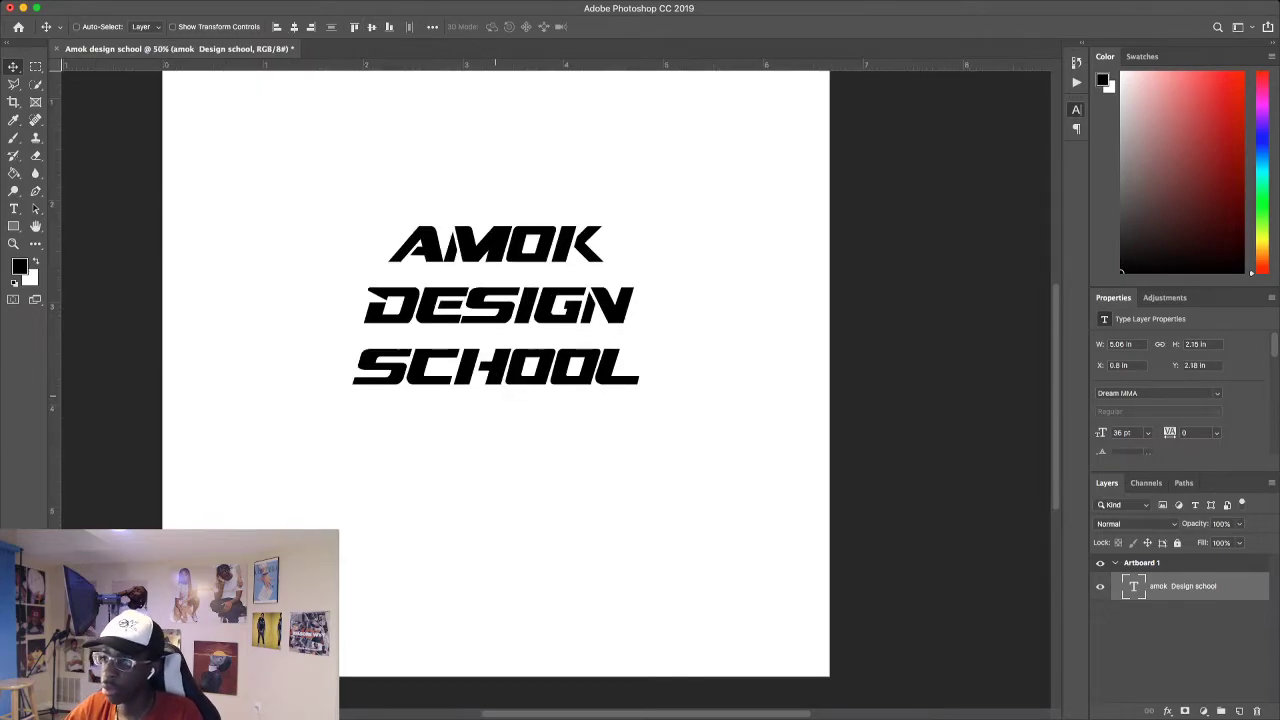
scroll(495, 370, "left", 4)
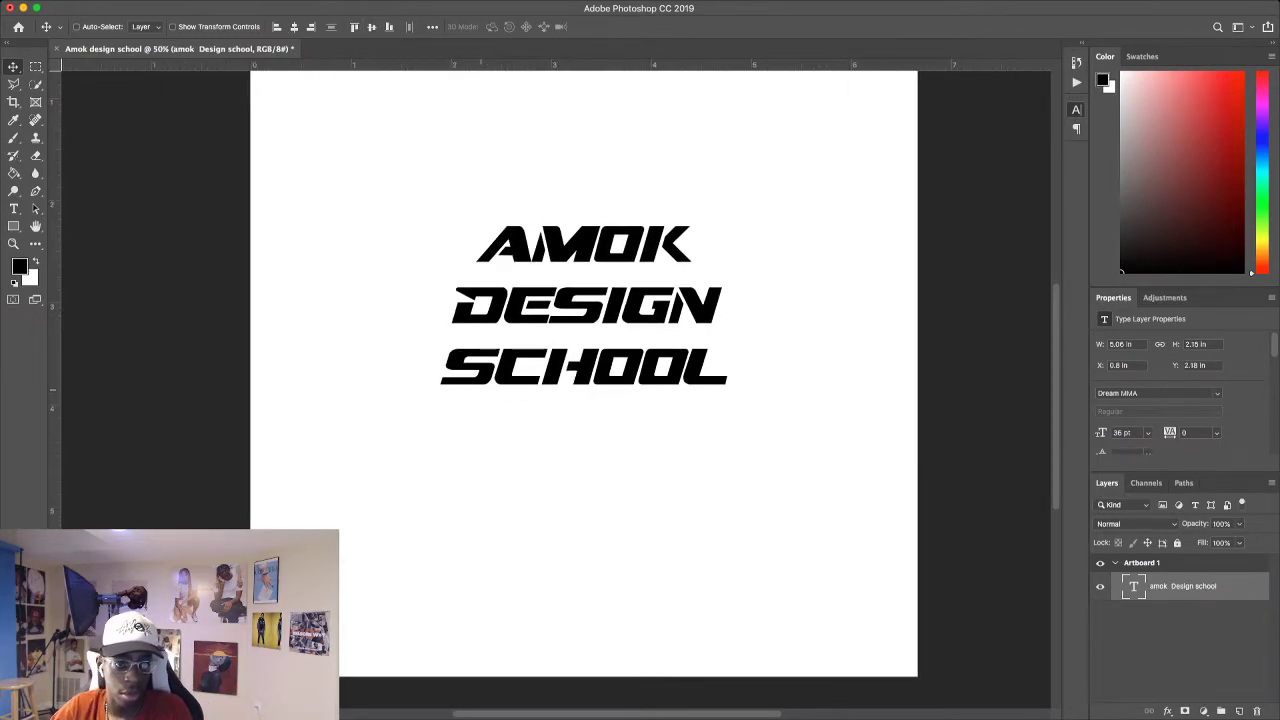
scroll(584, 390, "up", 2)
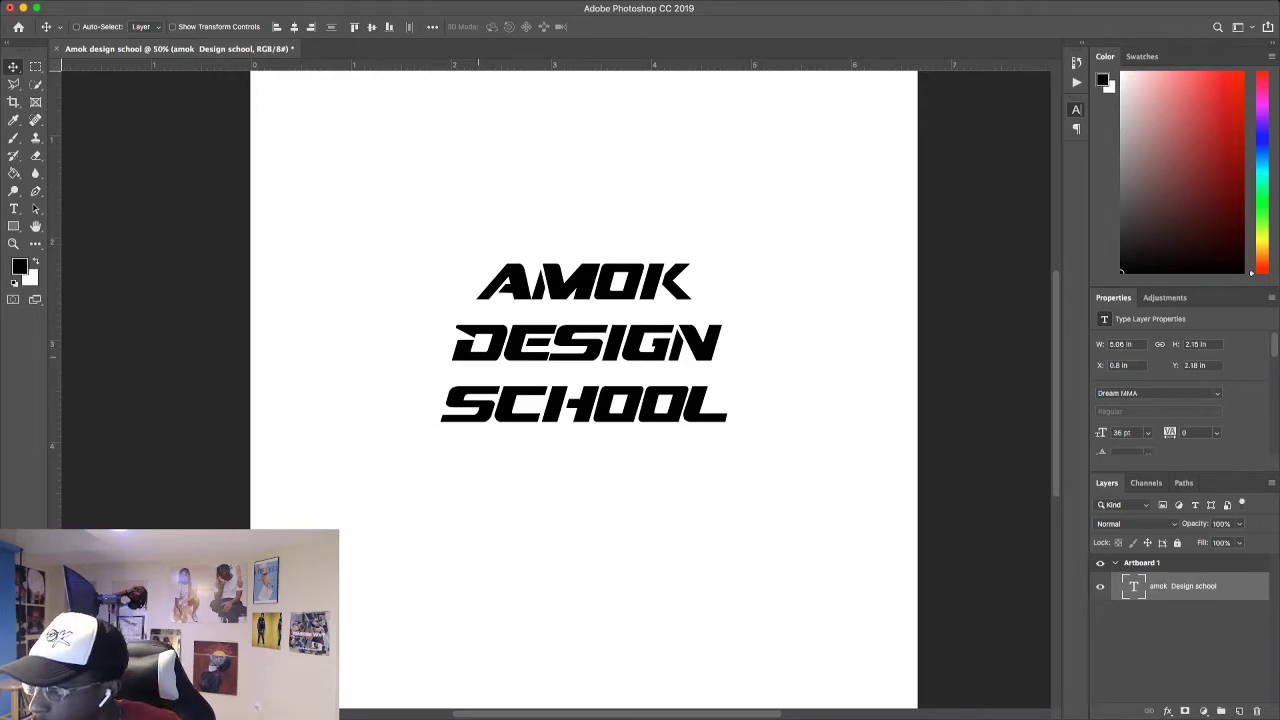
scroll(478, 343, "up", 1)
scroll(718, 415, "down", 1)
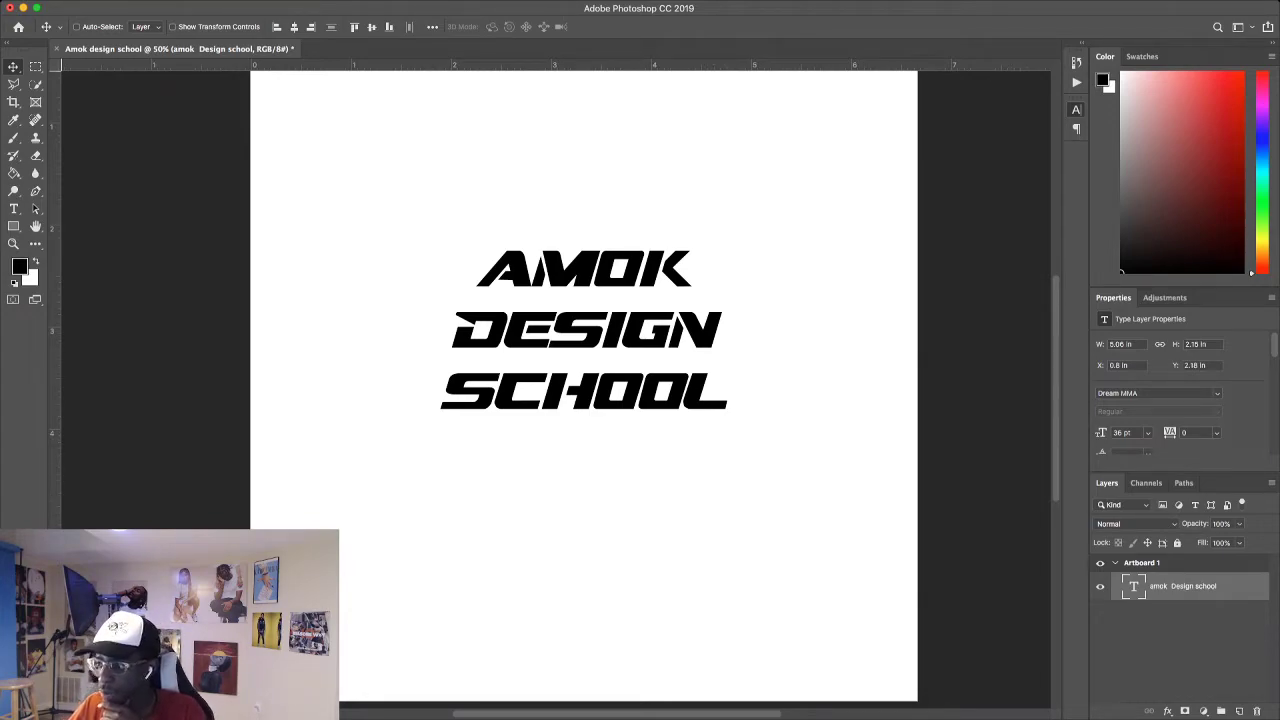
key("h")
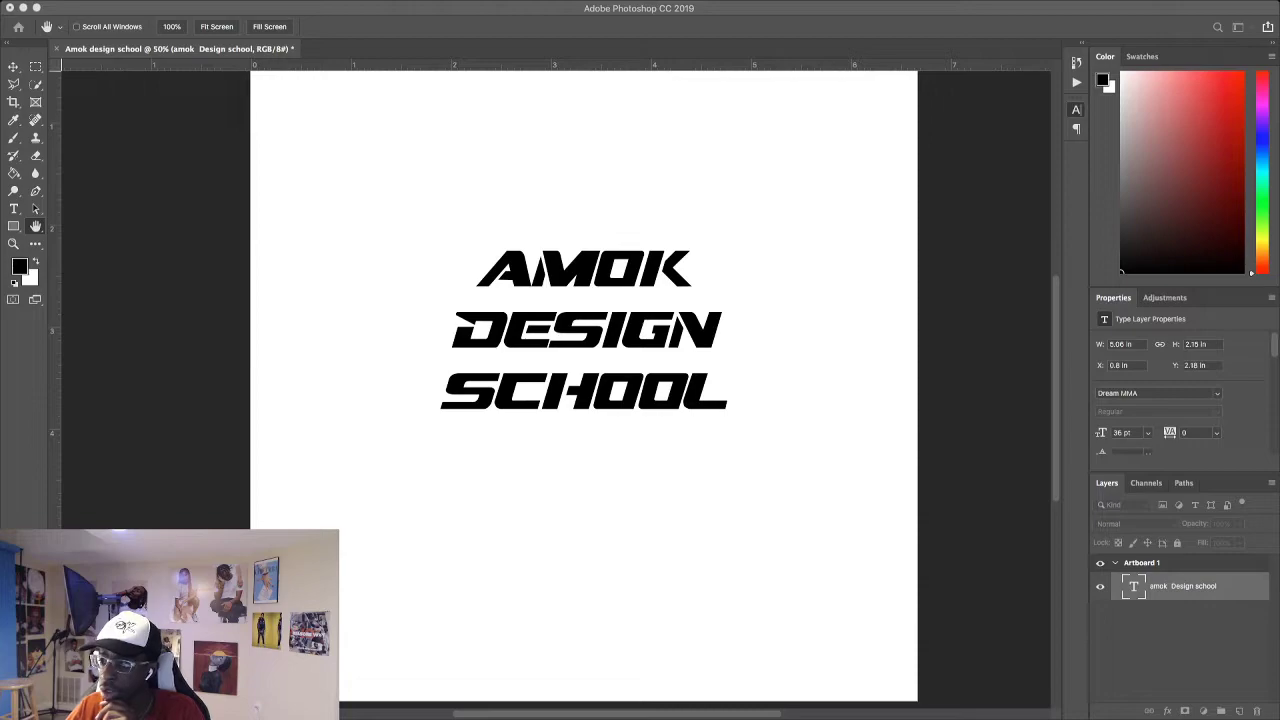
double_click(1236, 587)
left_click_drag(716, 149, 953, 154)
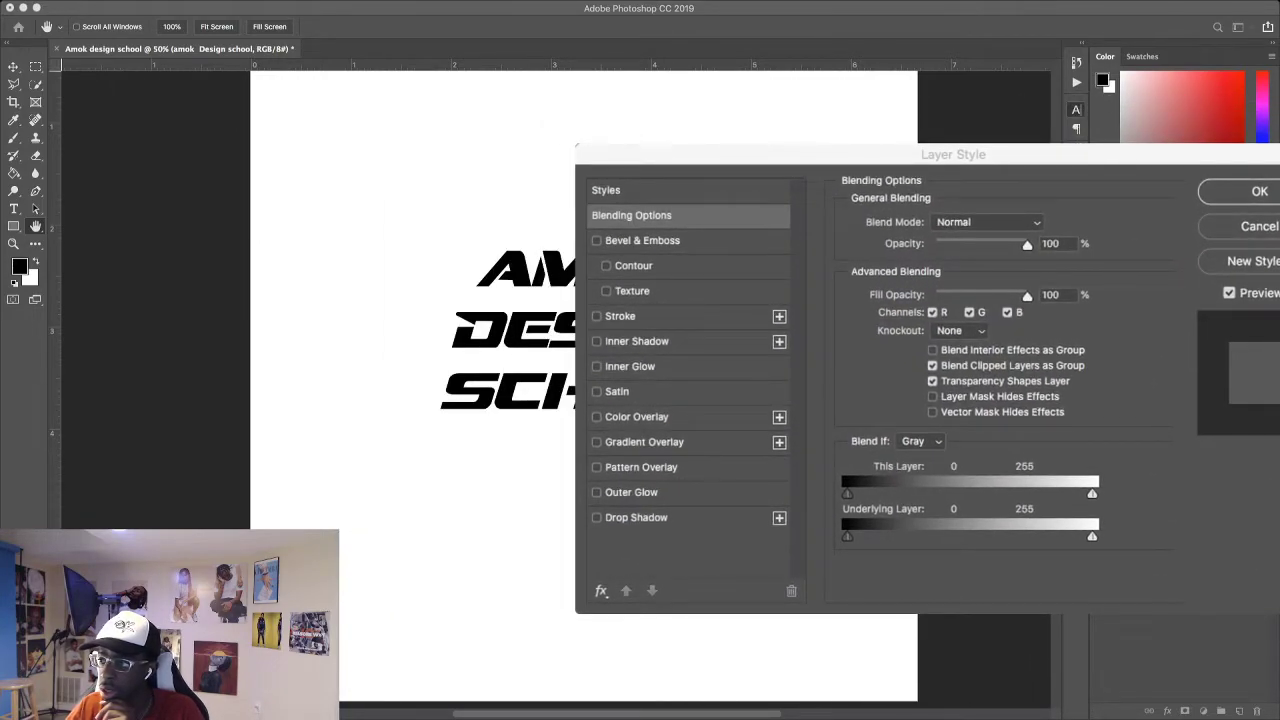
left_click_drag(953, 154, 308, 407)
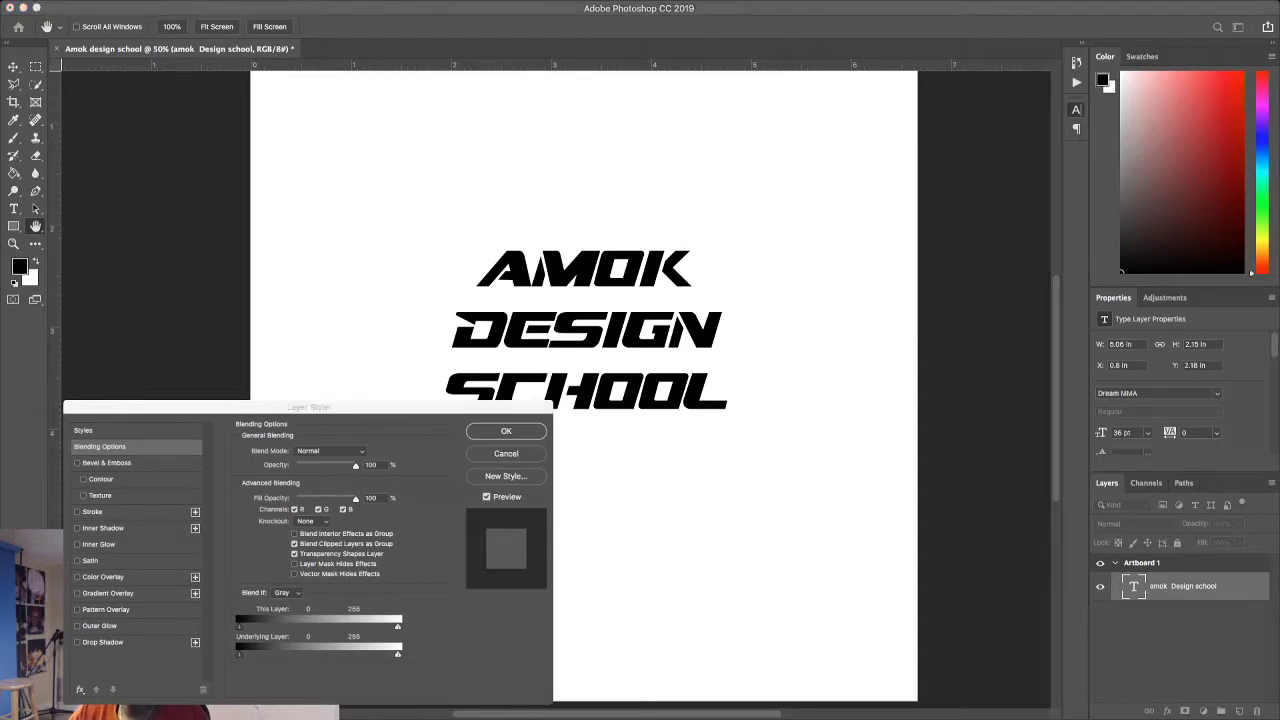
Move the Layer Style dialog clear of the lettering and try Bevel & Emboss on the text, leaving that effect switched off.
left_click_drag(308, 407, 1035, 422)
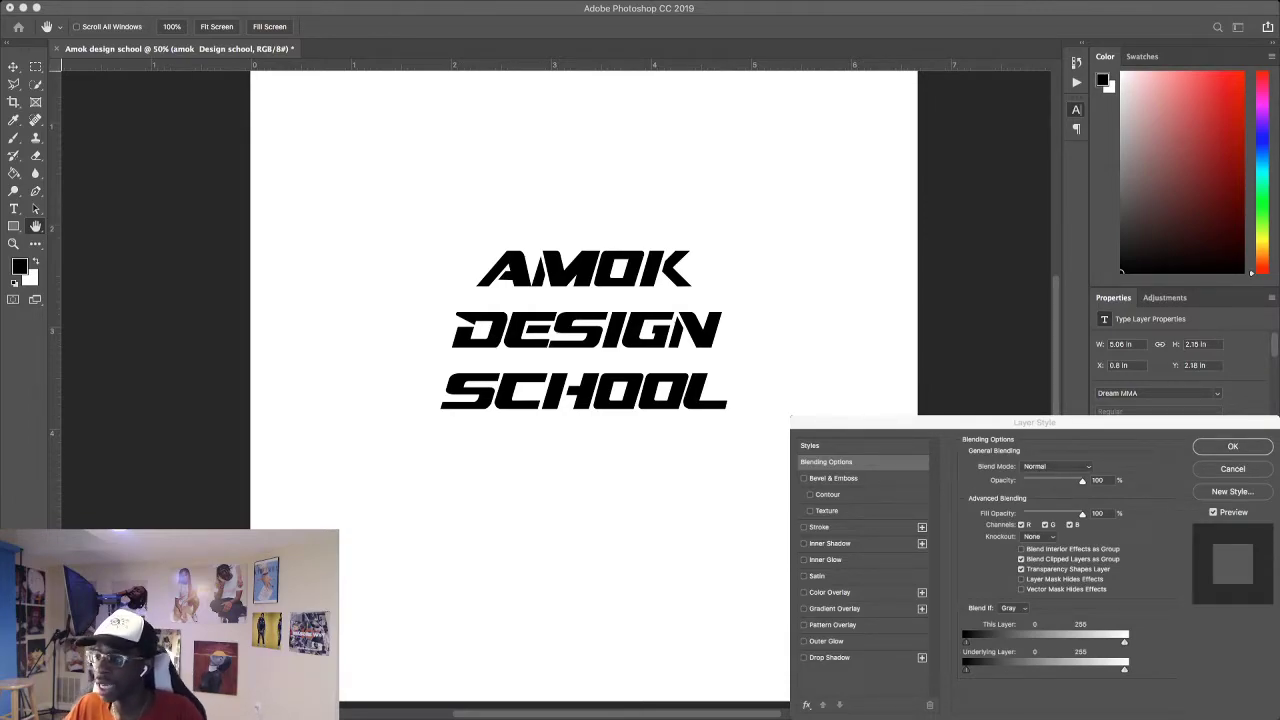
scroll(584, 340, "left", 5)
scroll(540, 330, "right", 7)
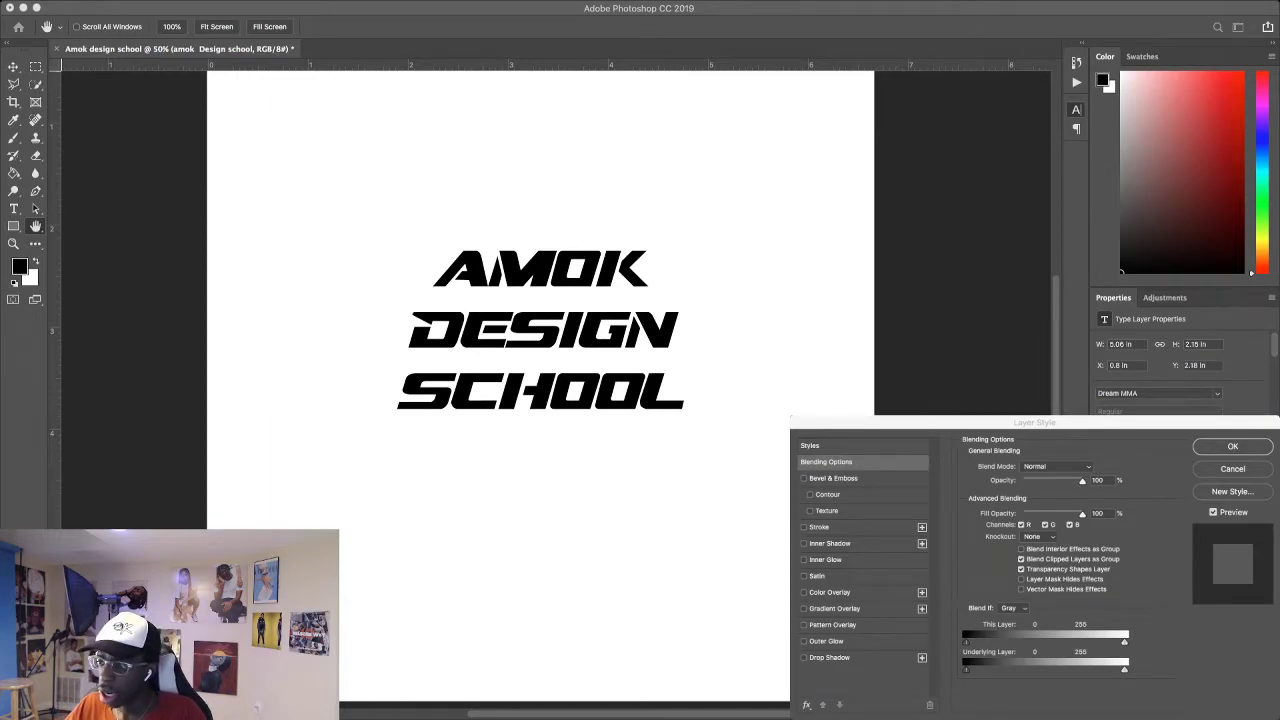
left_click(833, 478)
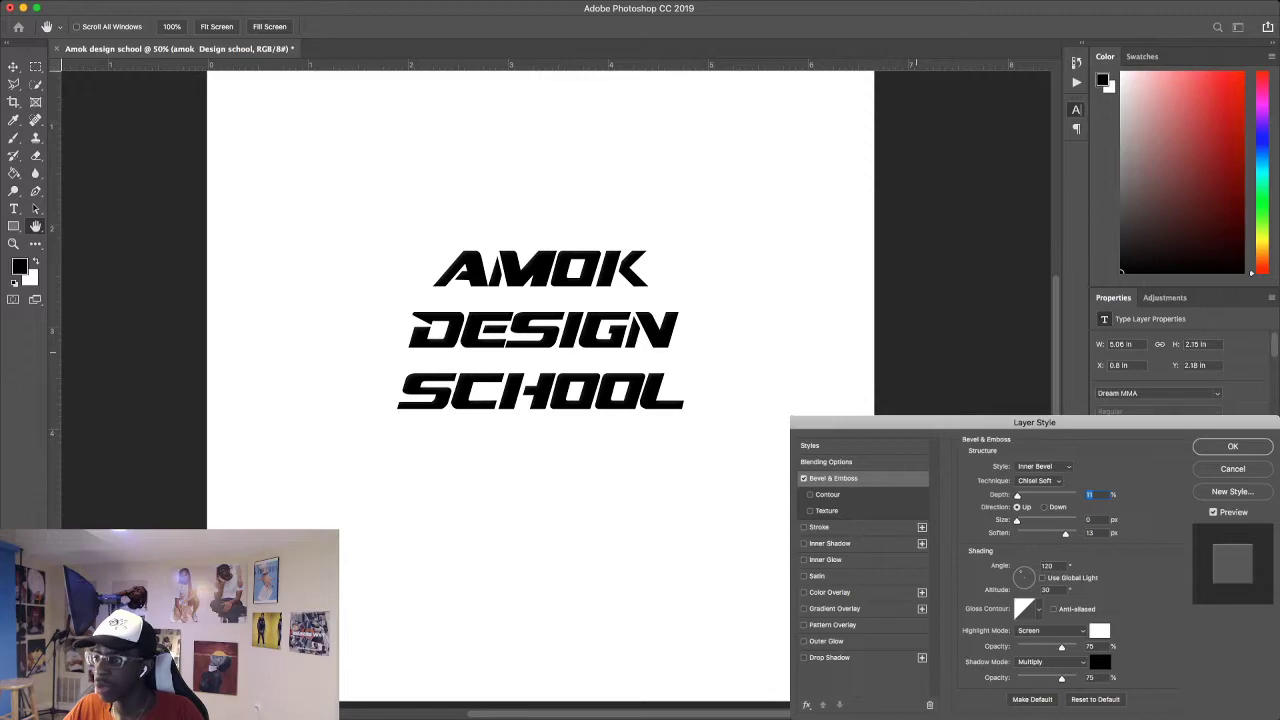
left_click(803, 478)
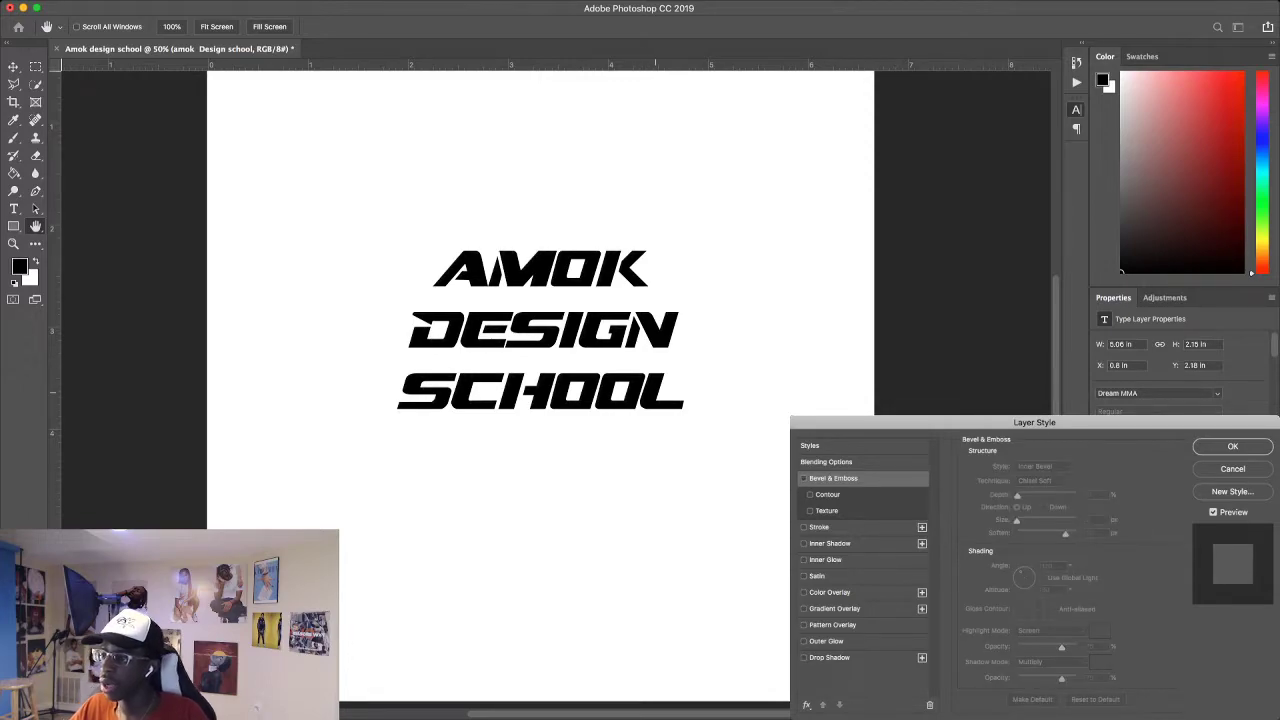
Add a Stroke effect to the text and compare the Inside and Center positions, ending on Outside.
left_click(818, 527)
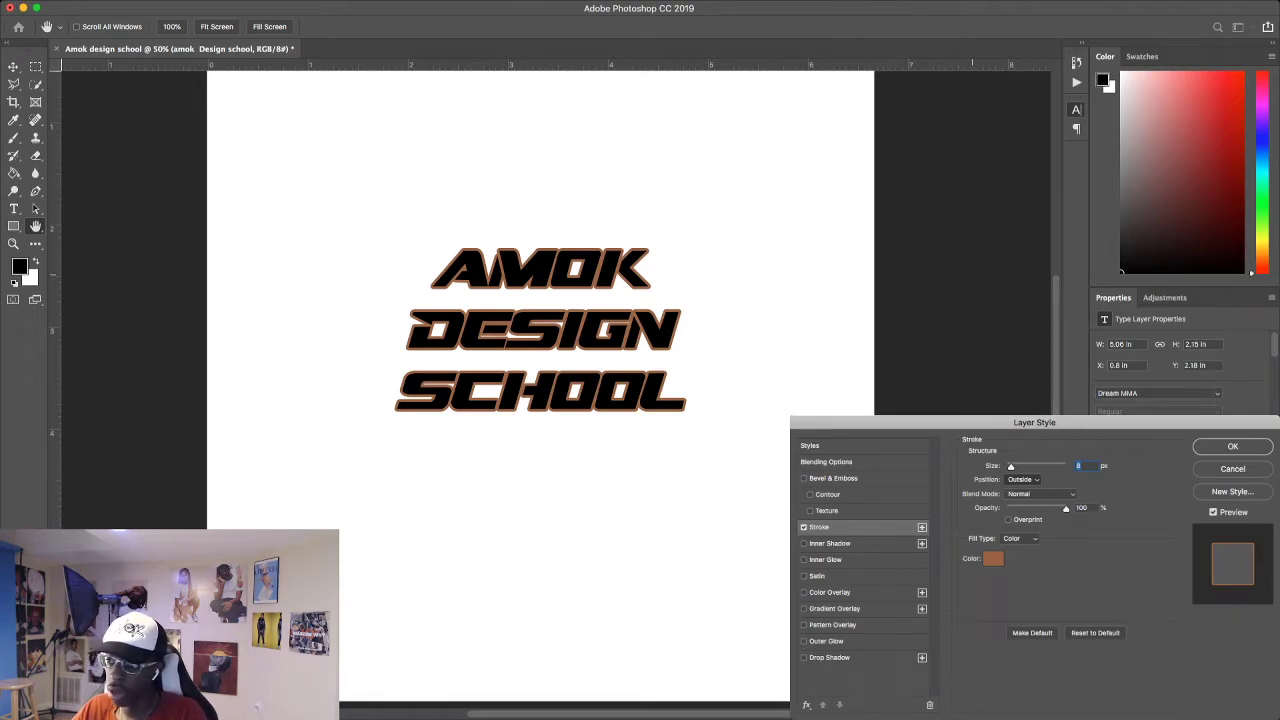
left_click(1020, 493)
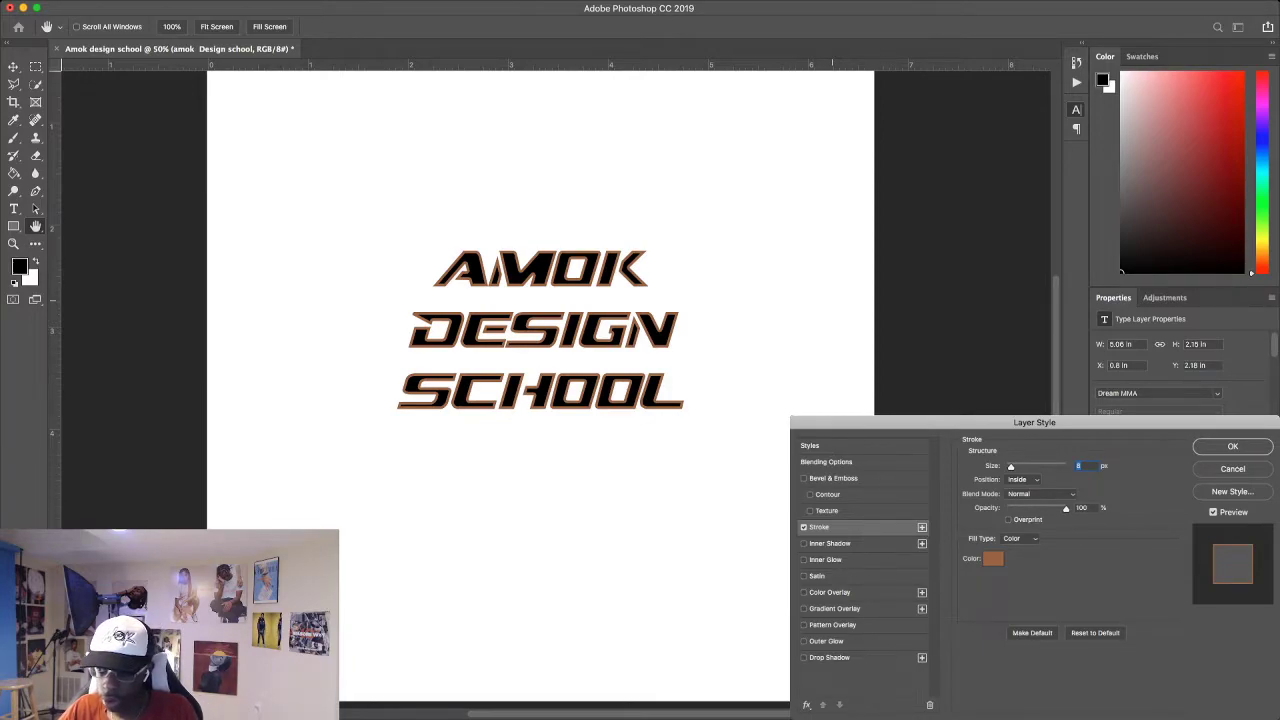
key("Down")
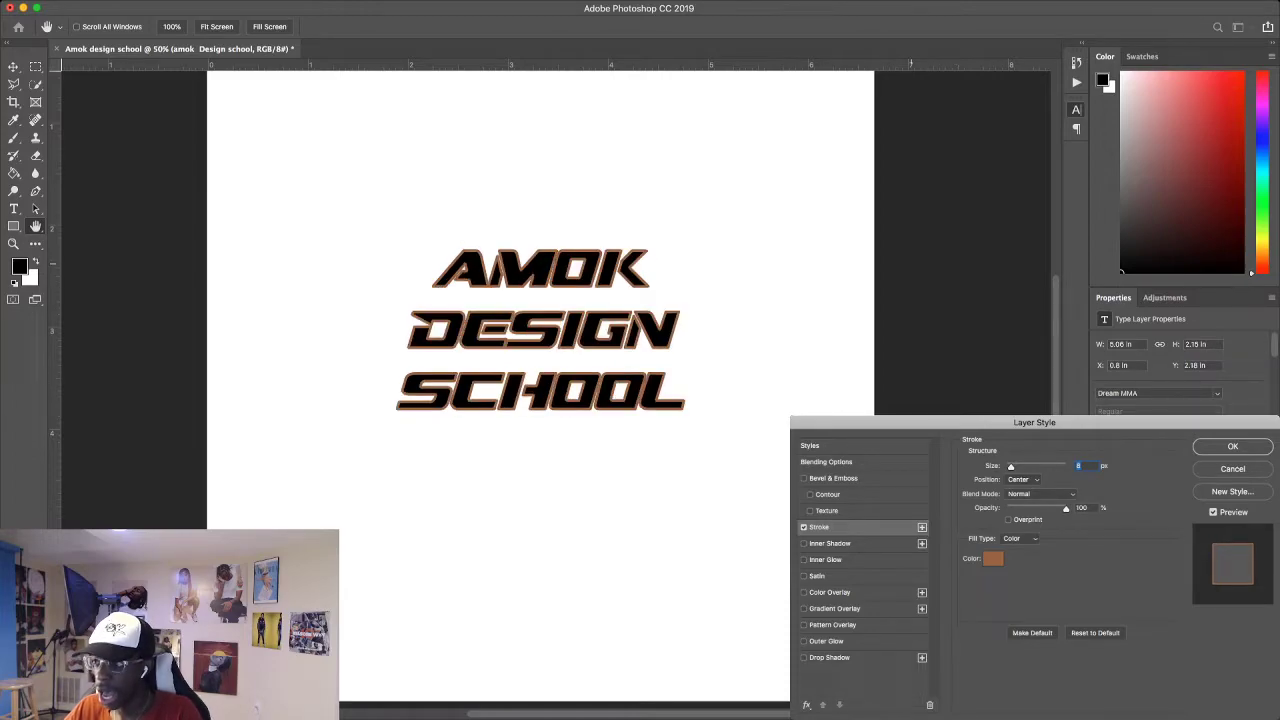
key("Down")
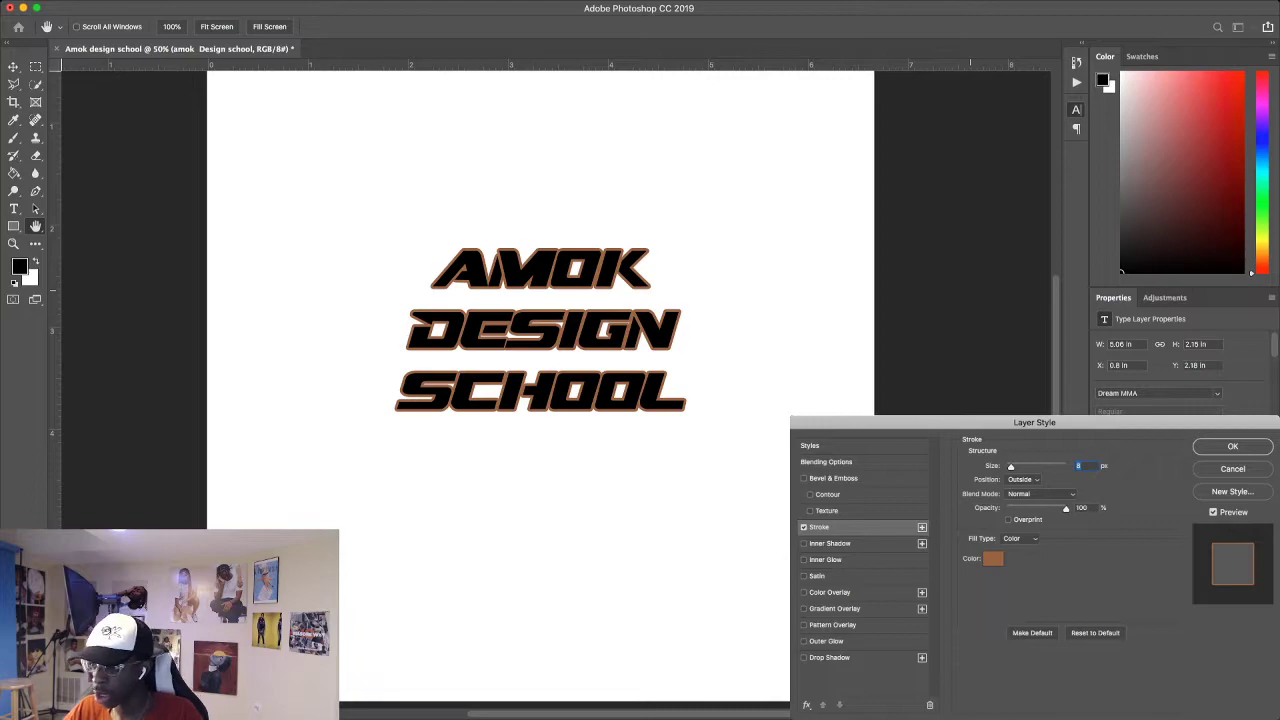
Try a thicker outside stroke of 24 px and a much thinner one around the letters.
mouse_move(1010, 466)
left_mouse_down()
mouse_move(1042, 466)
mouse_move(1015, 466)
left_mouse_up()
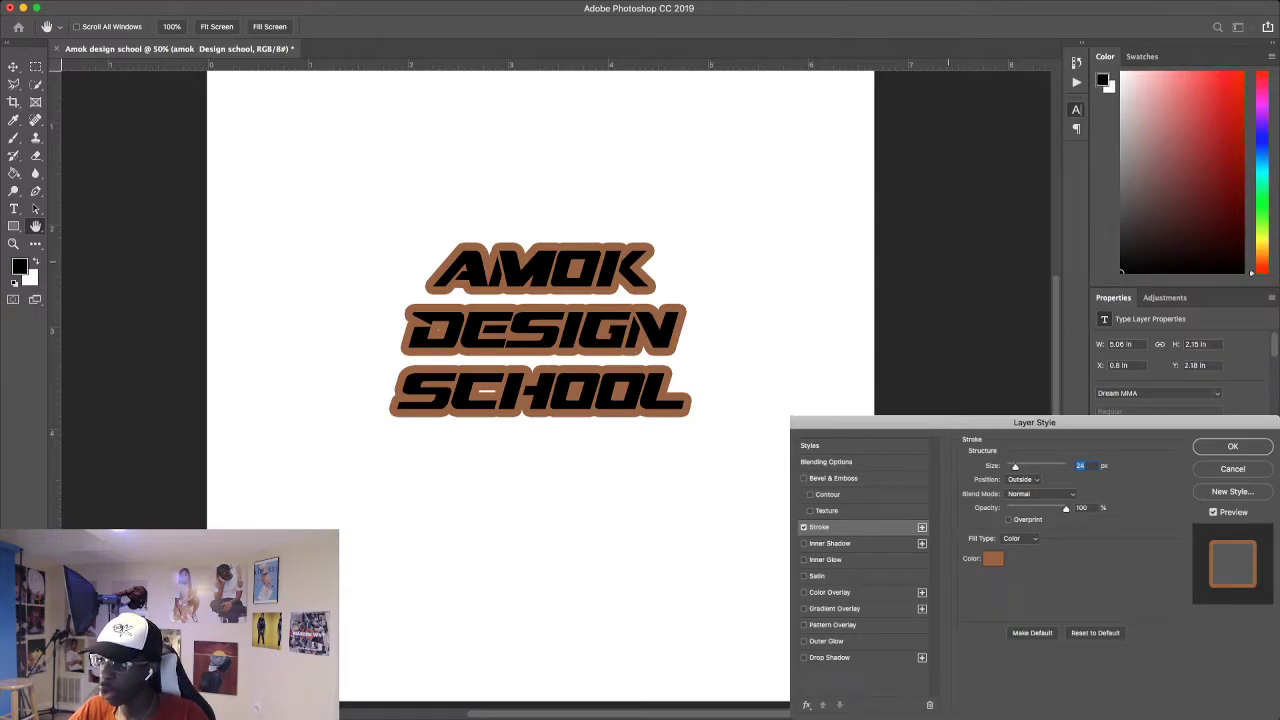
left_click_drag(1015, 466, 1008, 466)
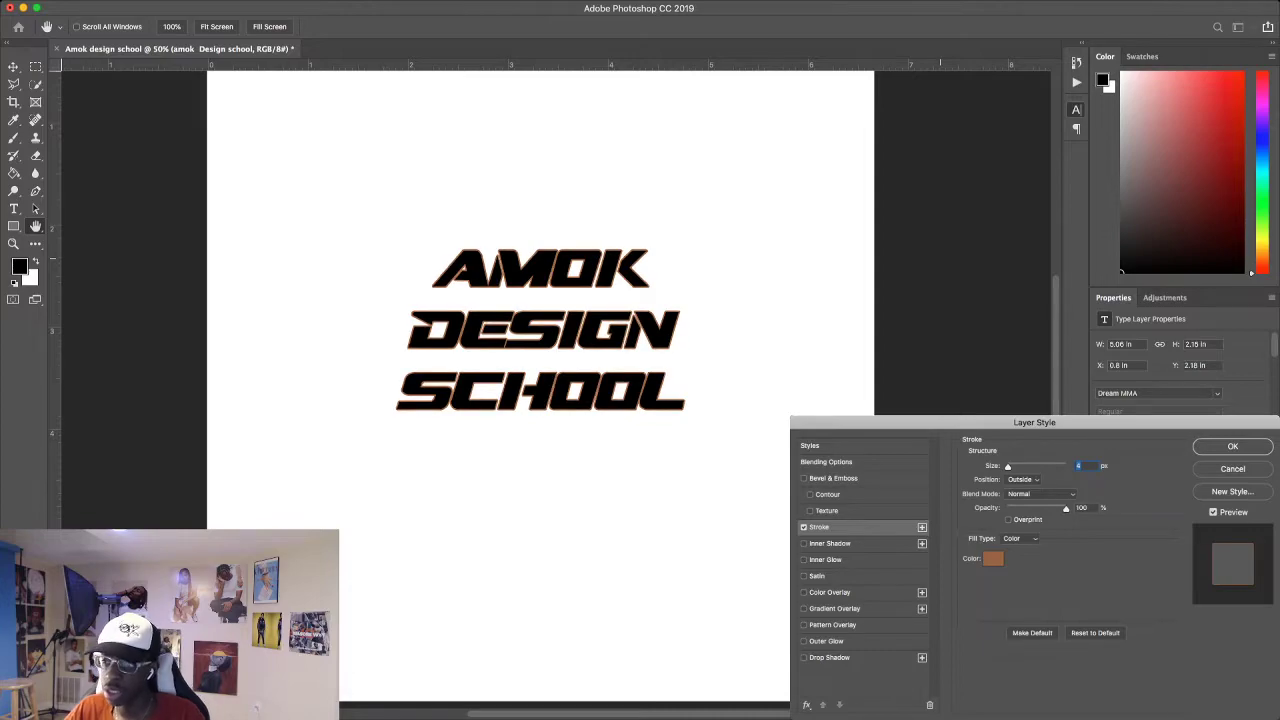
left_click_drag(1007, 467, 1015, 467)
Try the stroke in the Inside position at sizes such as 68 px and 10 px.
left_click(1023, 492)
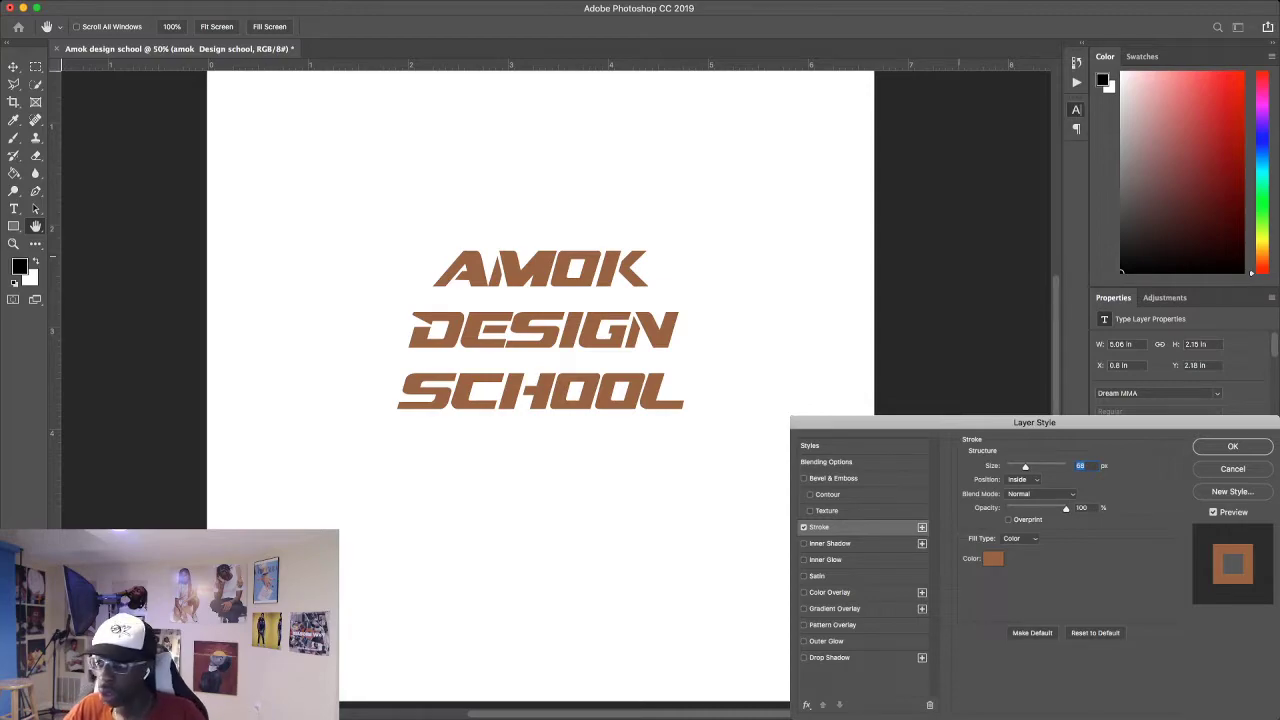
scroll(540, 330, "up", 3)
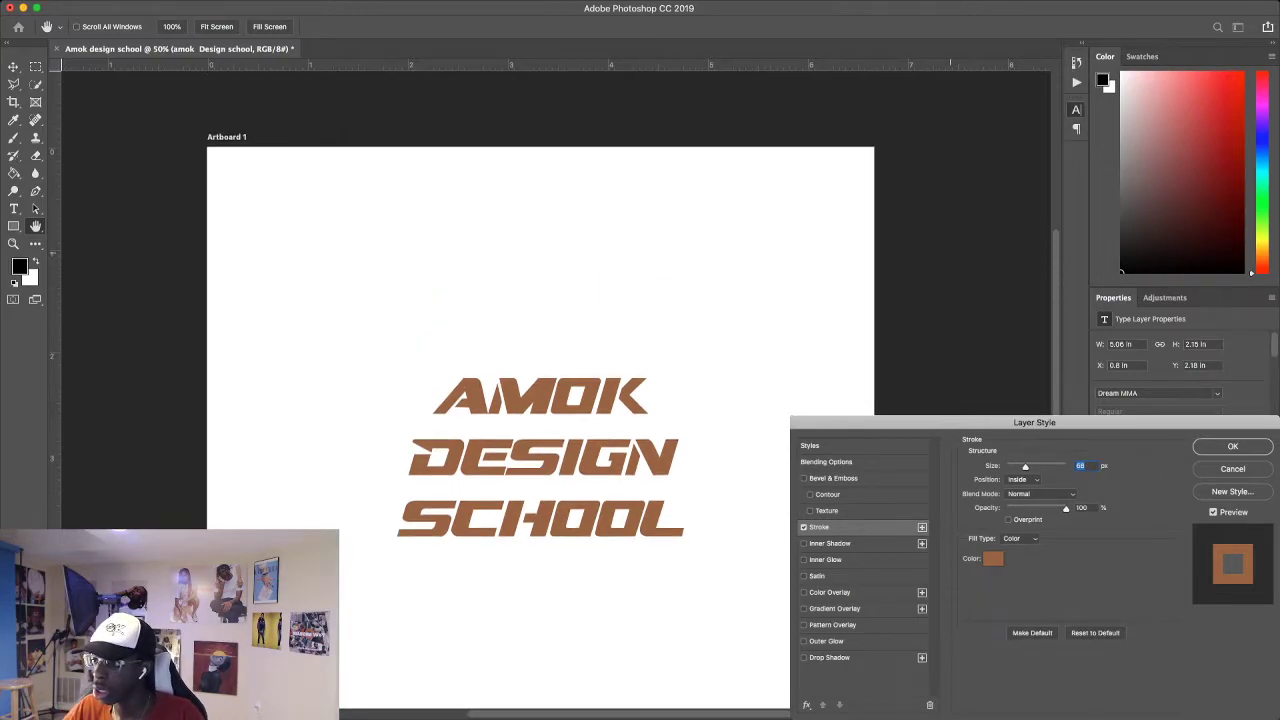
scroll(540, 330, "down", 4)
left_click_drag(1025, 466, 1012, 466)
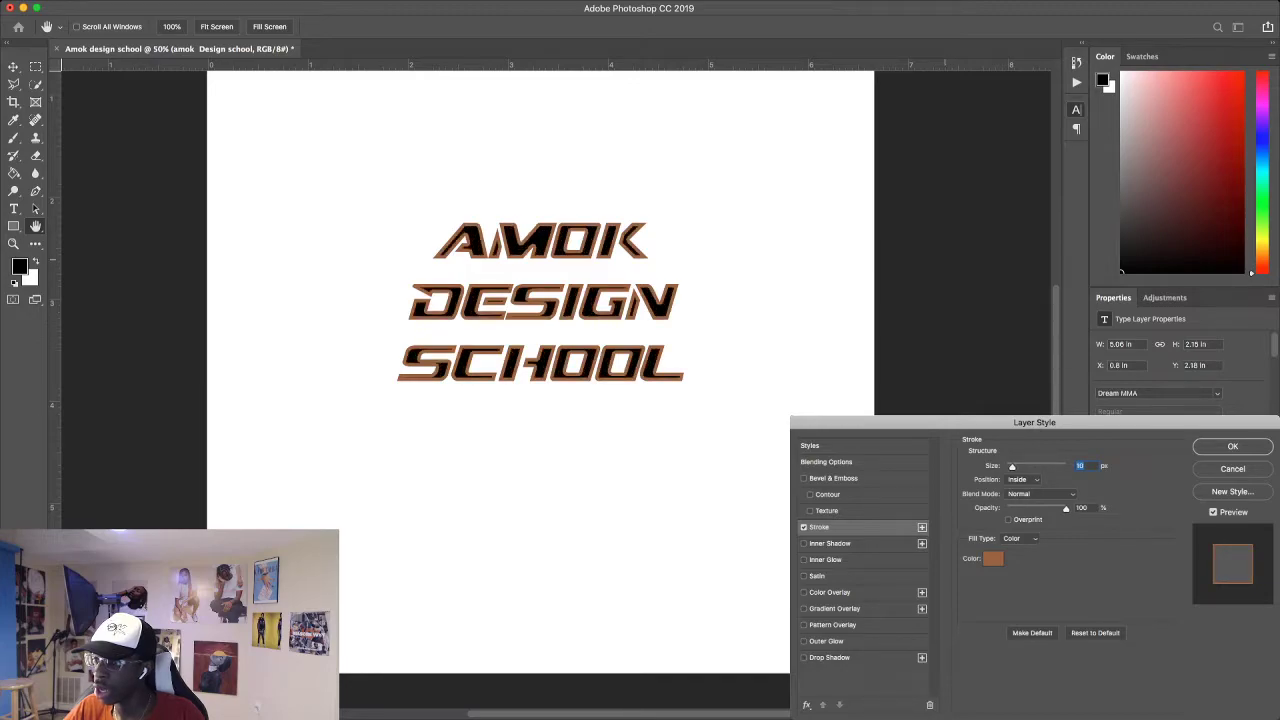
key("Down")
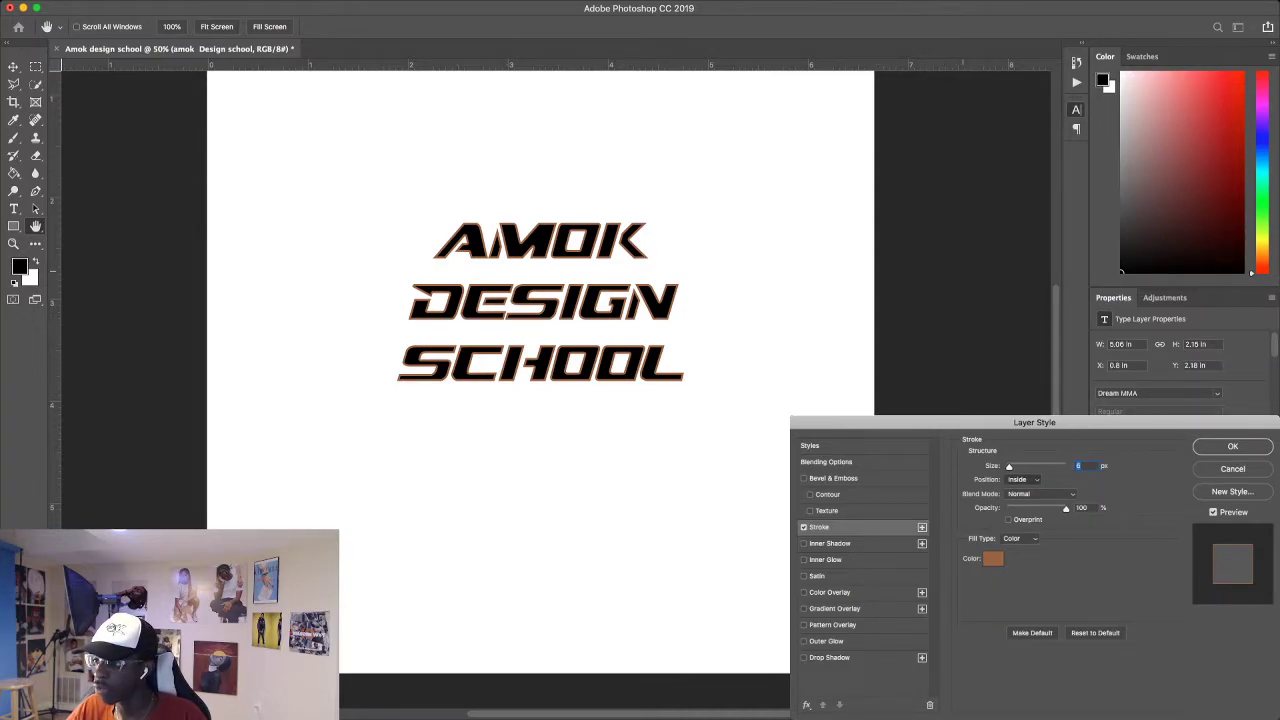
Set the stroke position to Outside and adjust its size to 6 px.
left_click(1023, 480)
left_click(1020, 465)
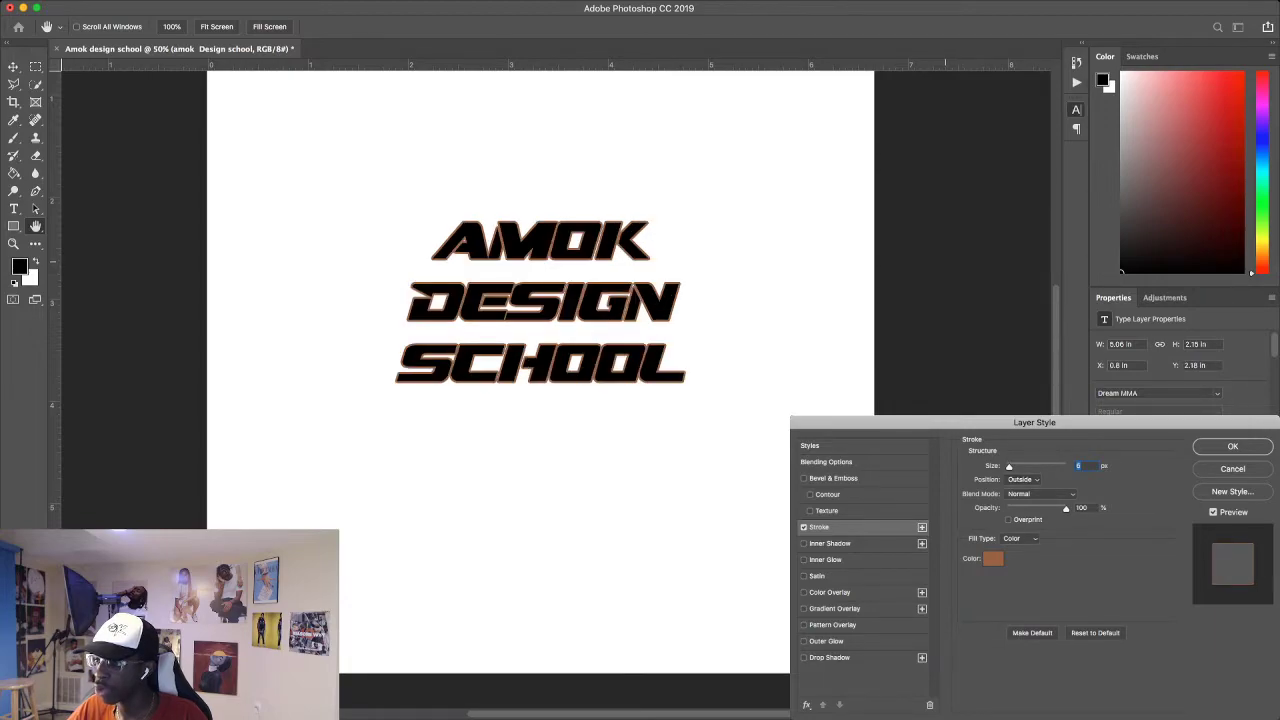
key("Down")
key("Down")
key("Down")
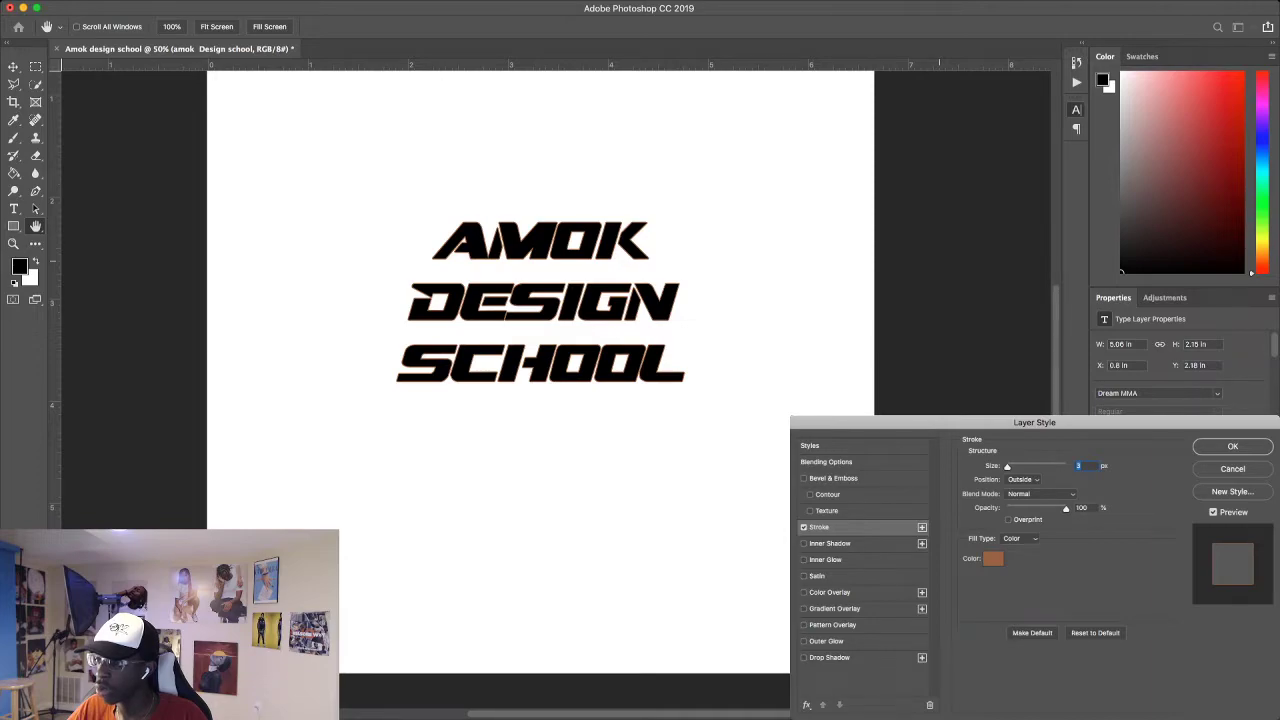
key("Down")
key("Up")
key("Up")
key("Up")
key("Up")
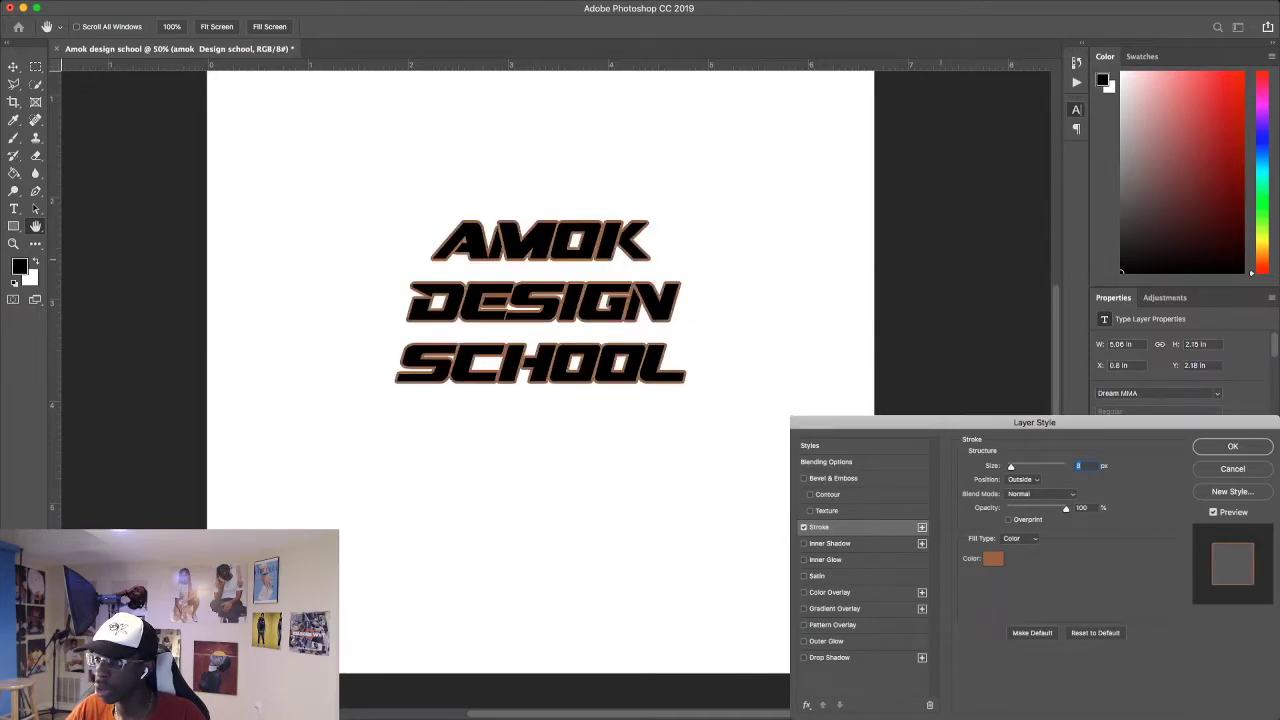
key("Down")
key("Down")
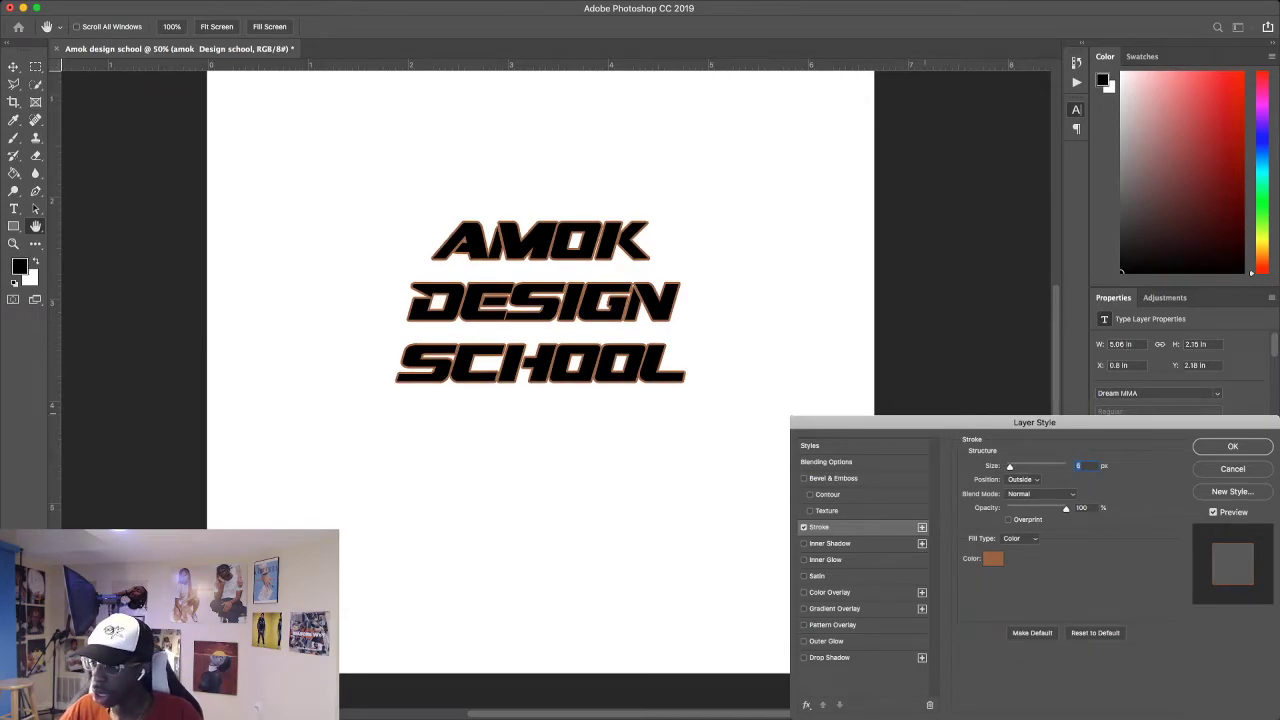
Change the text's stroke colour to bright cyan and confirm the colour.
left_click(993, 559)
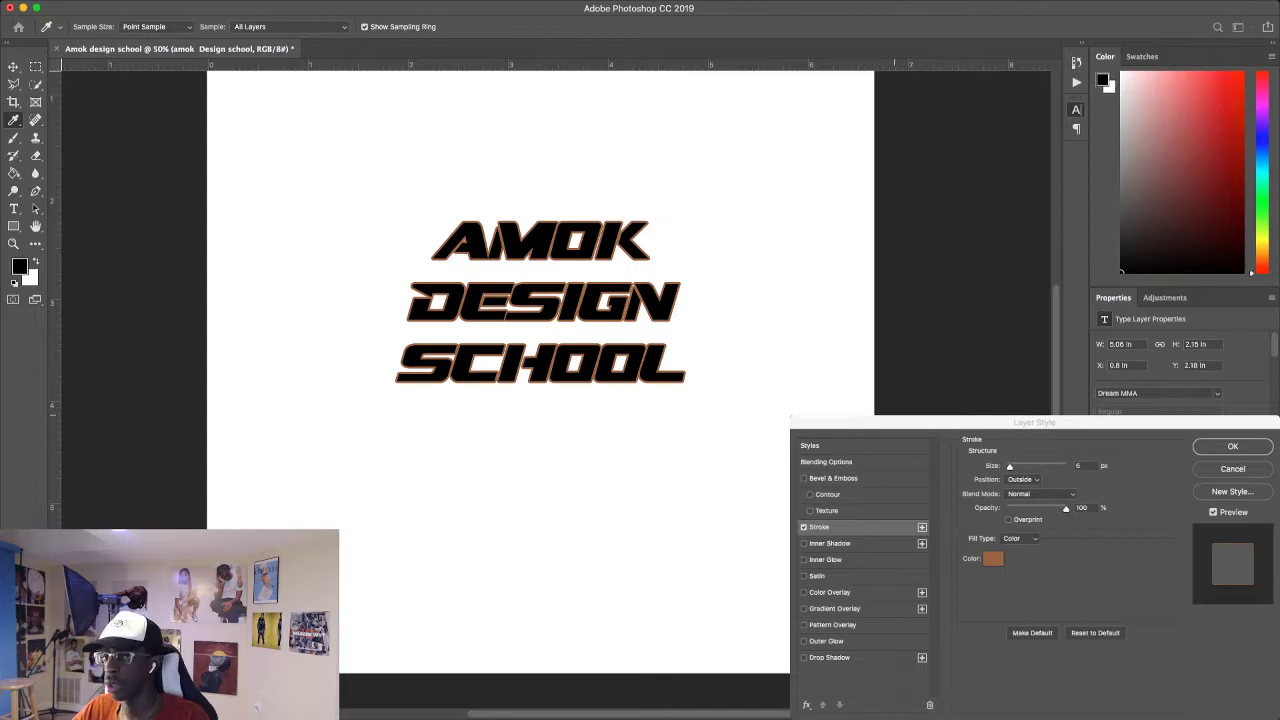
scroll(540, 302, "down", 2)
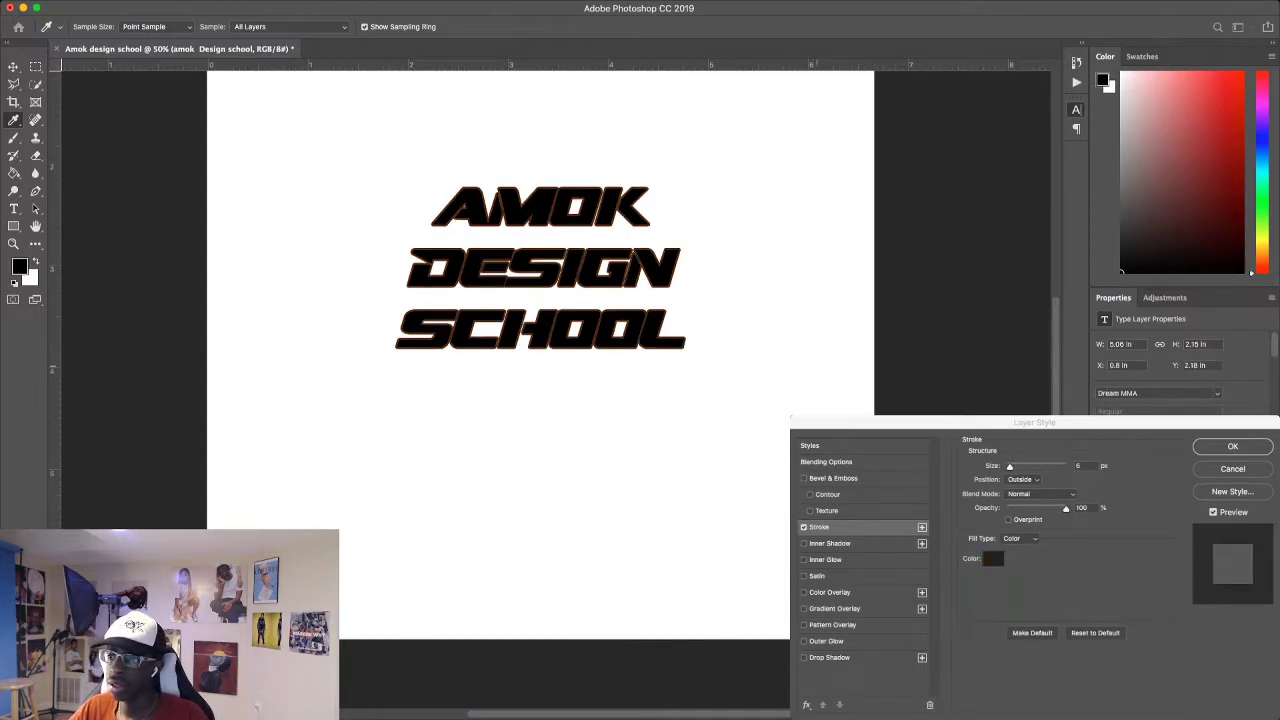
left_click_drag(820, 176, 759, 174)
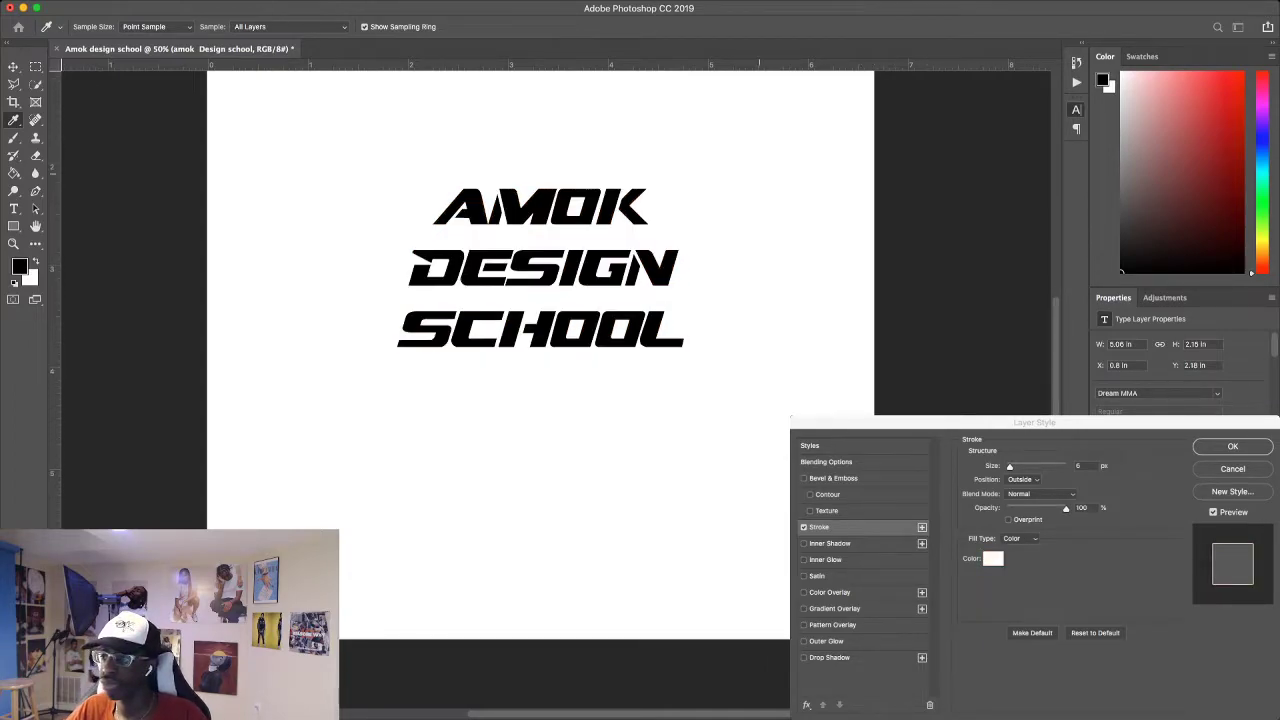
left_click(841, 256)
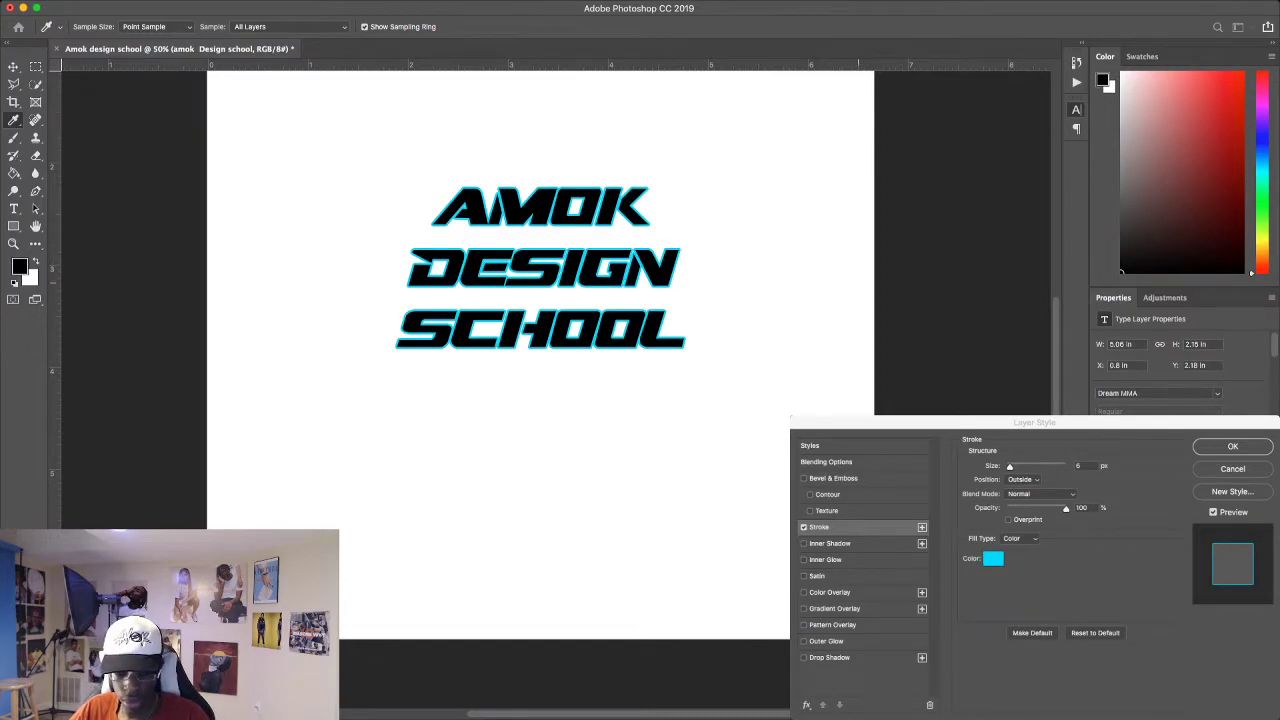
scroll(540, 300, "down", 6)
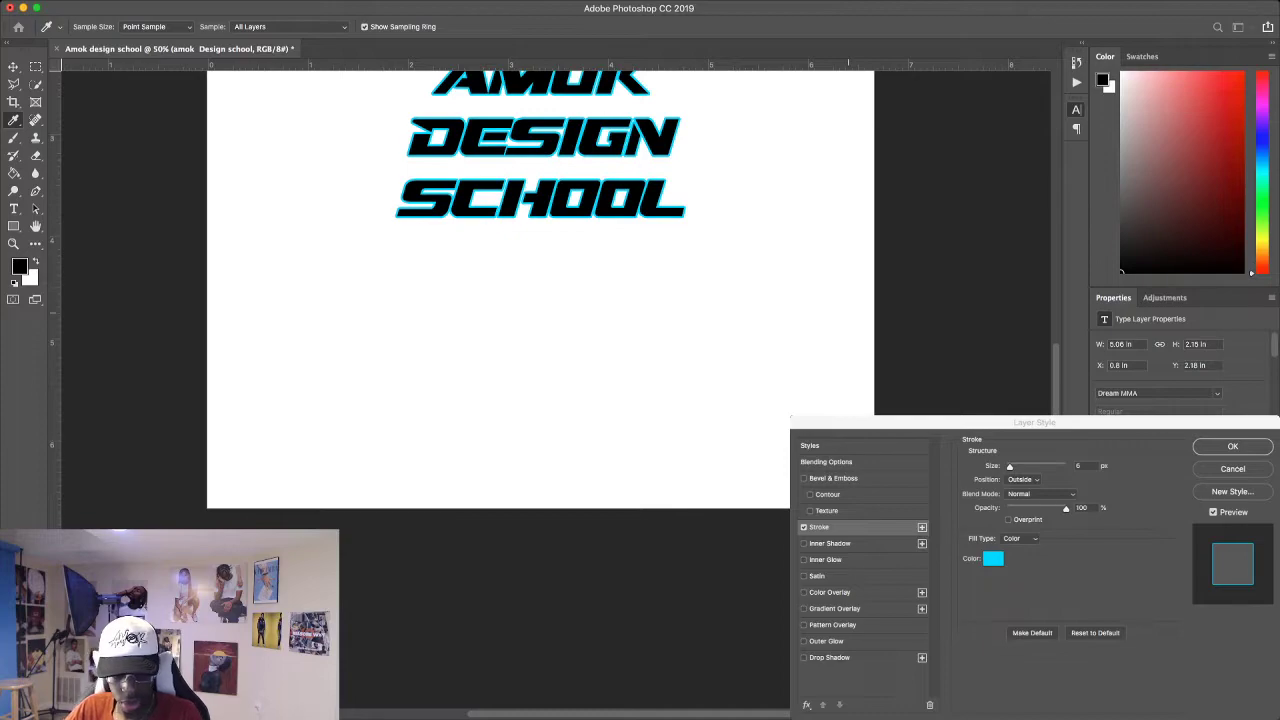
scroll(540, 300, "up", 10)
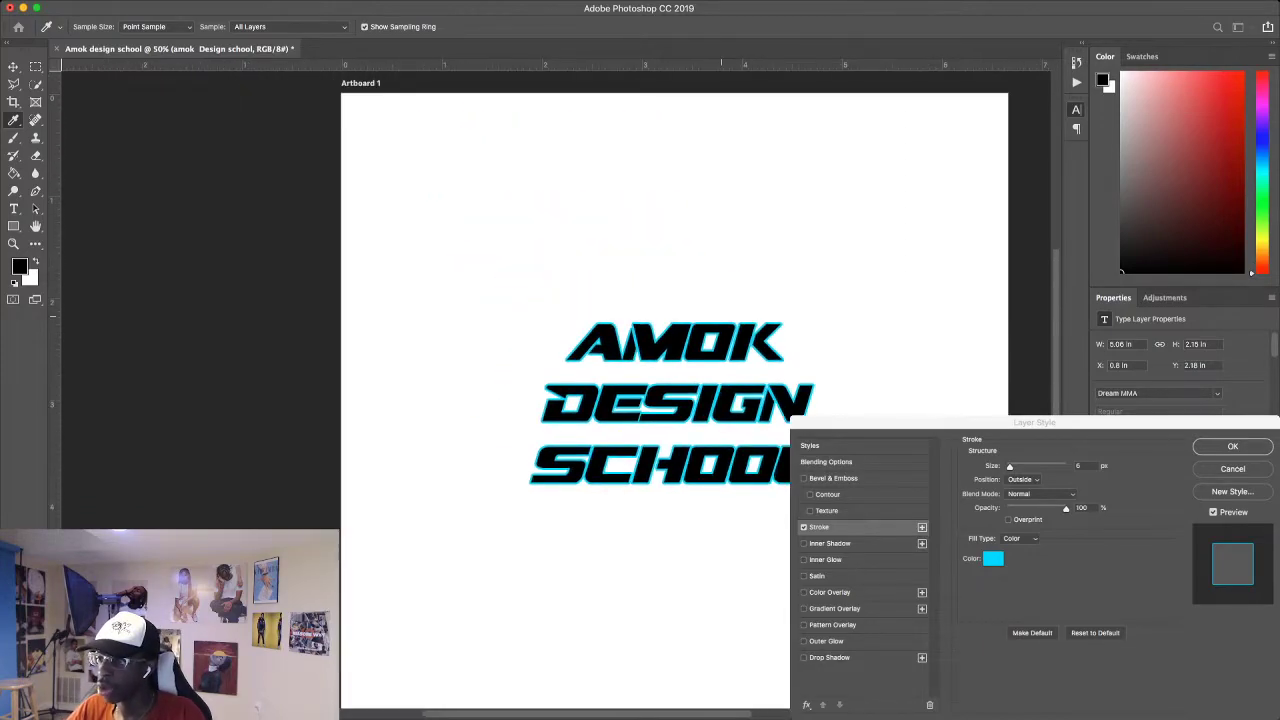
scroll(560, 400, "right", 4)
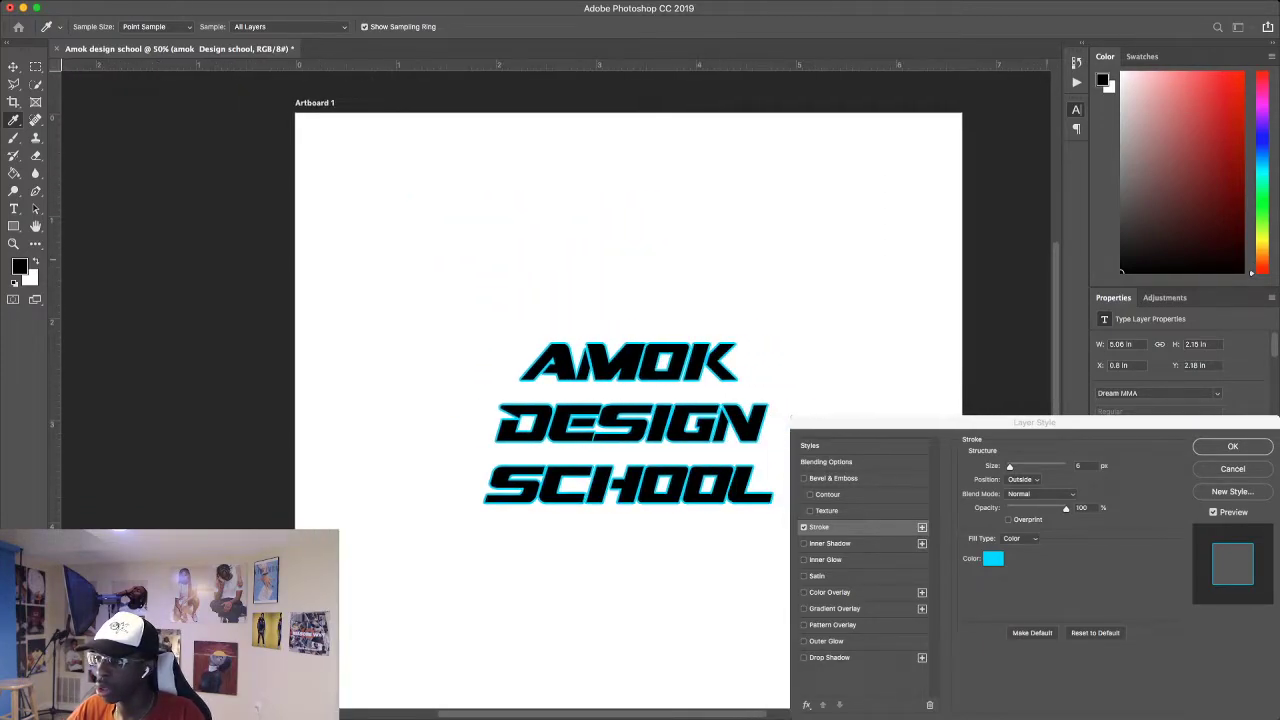
scroll(560, 400, "right", 10)
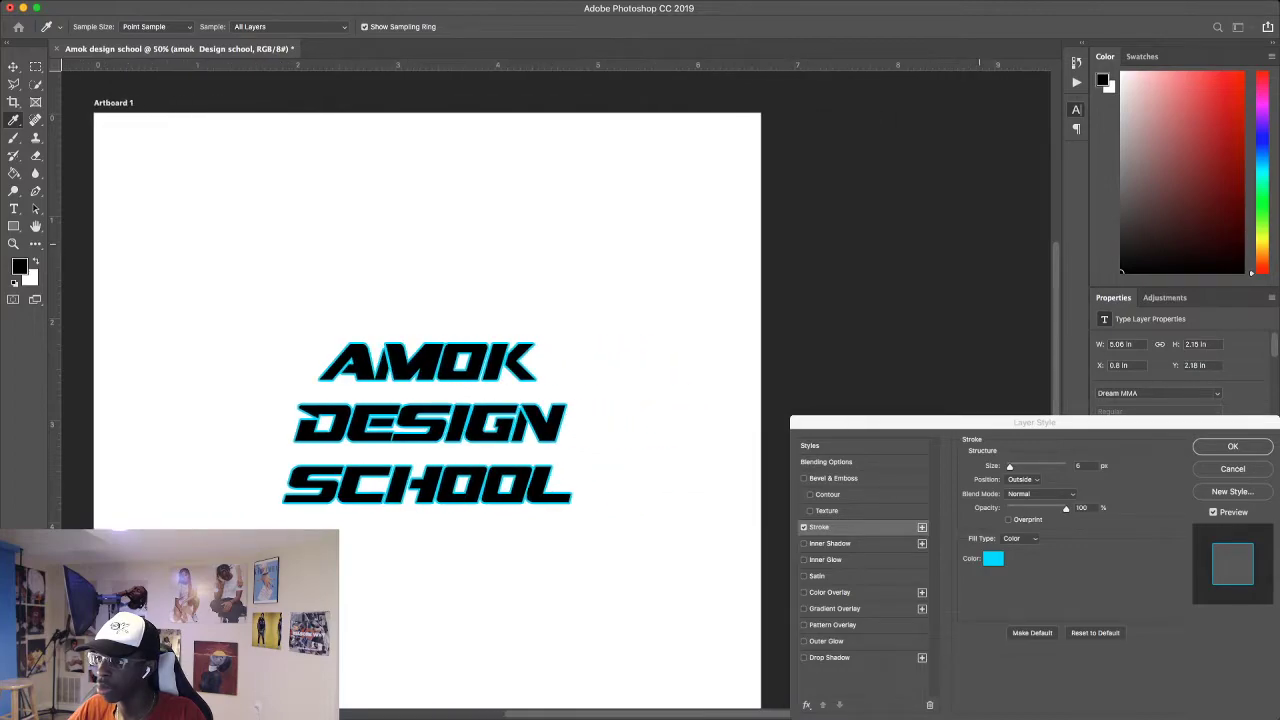
scroll(427, 400, "down", 3)
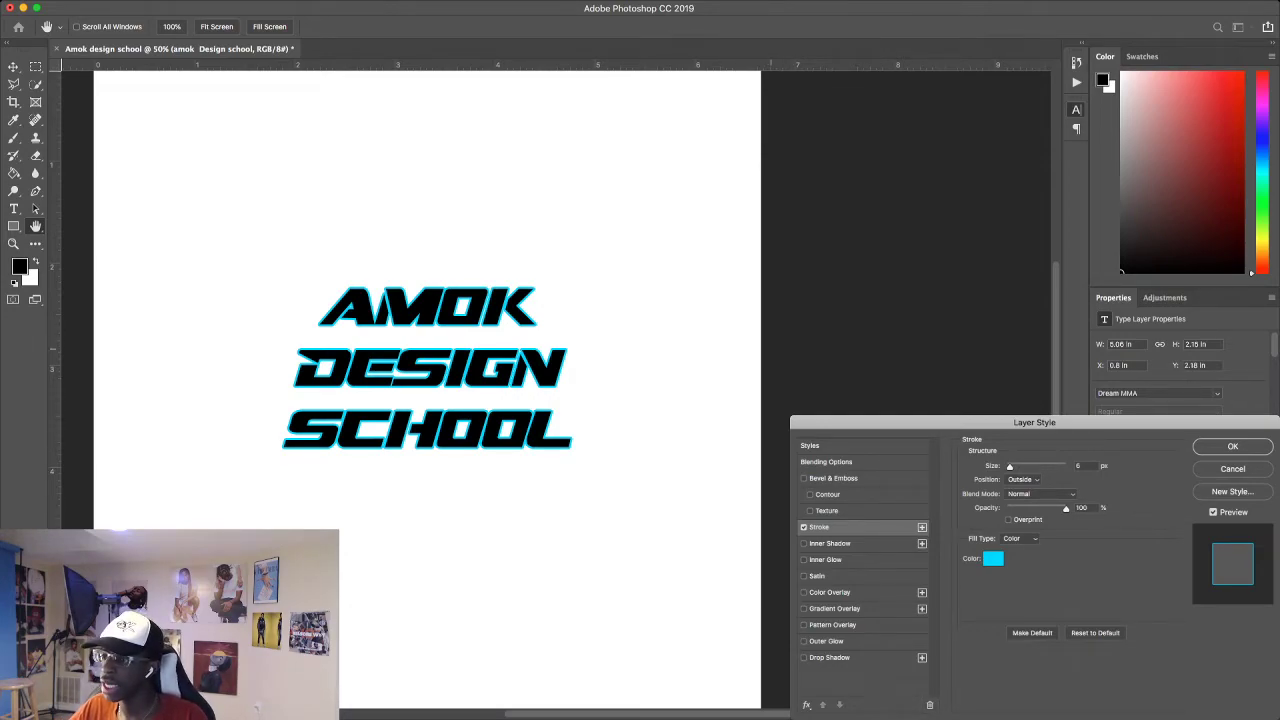
Try a white Inner Shadow at 100% opacity and 8 px size on the text, and switch the effect off.
left_click(830, 543)
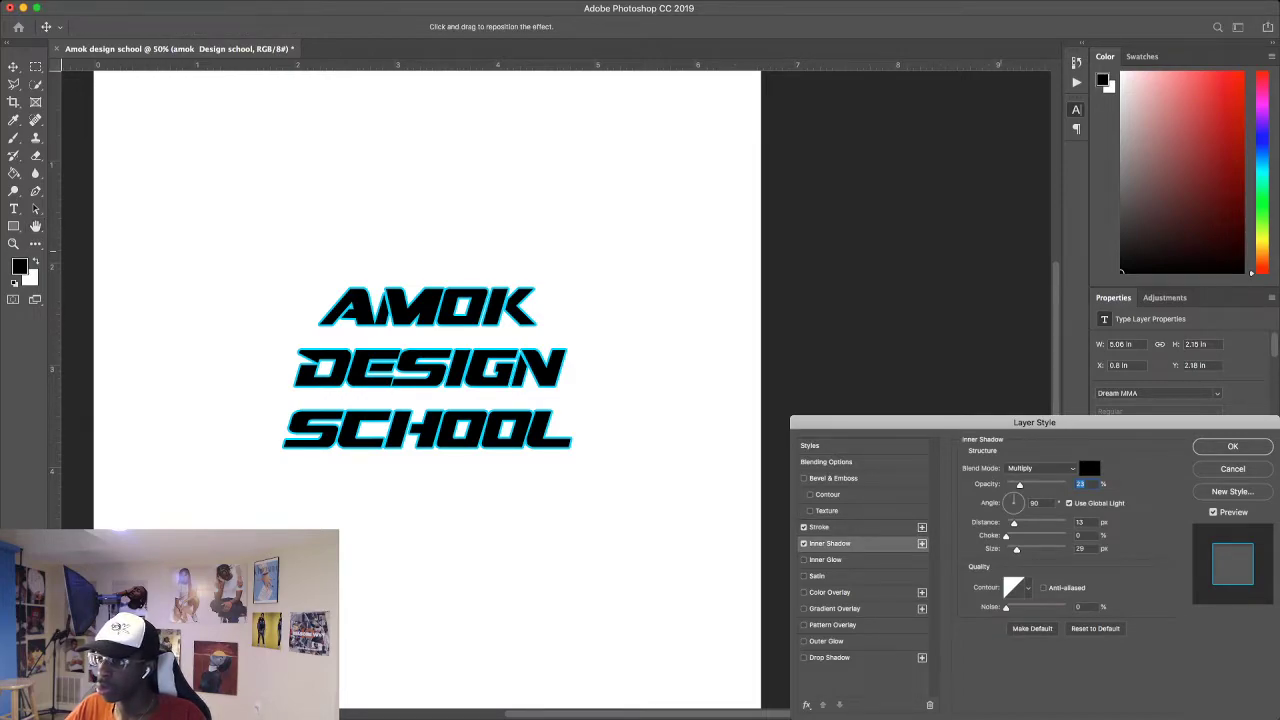
left_click(1089, 468)
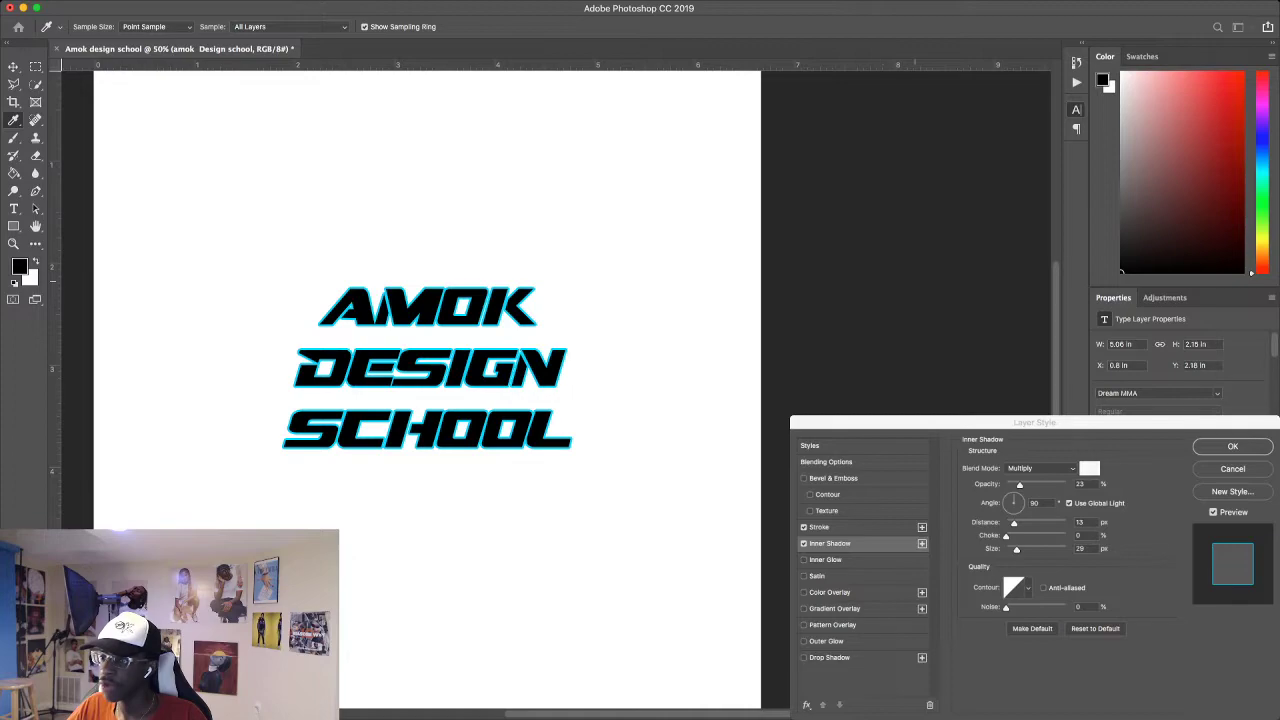
key("Return")
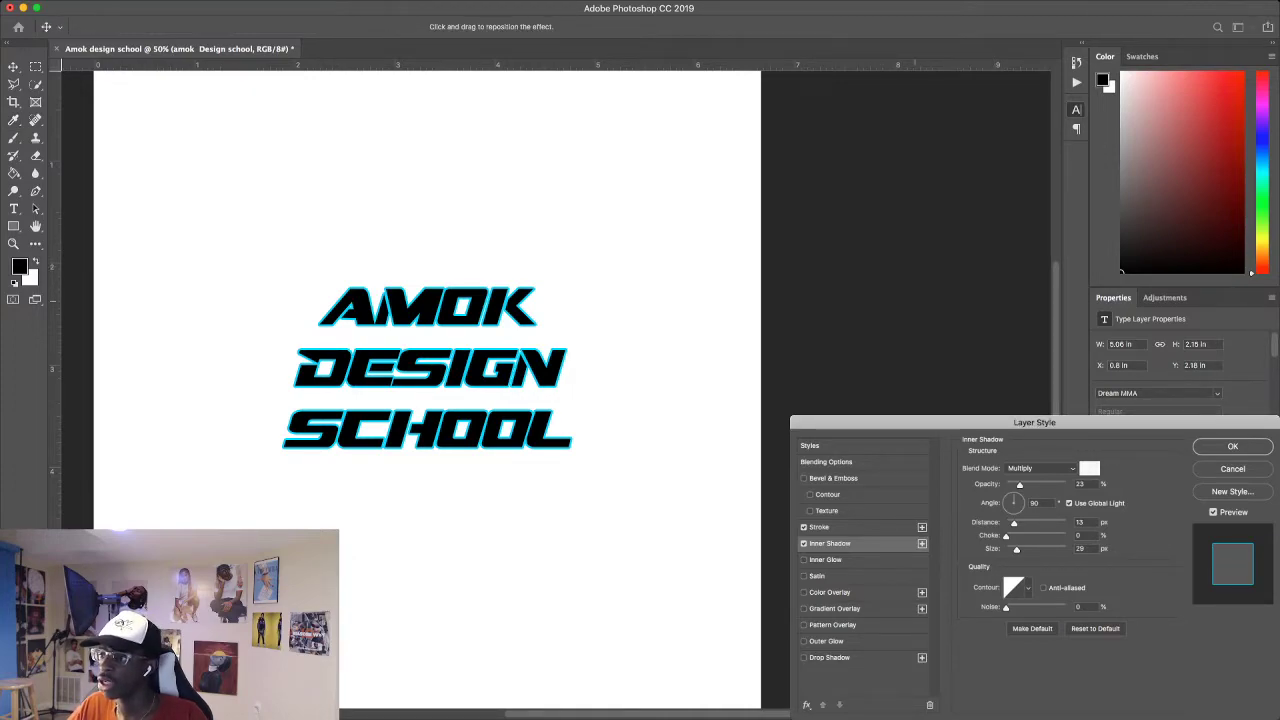
left_click_drag(1020, 484, 1066, 484)
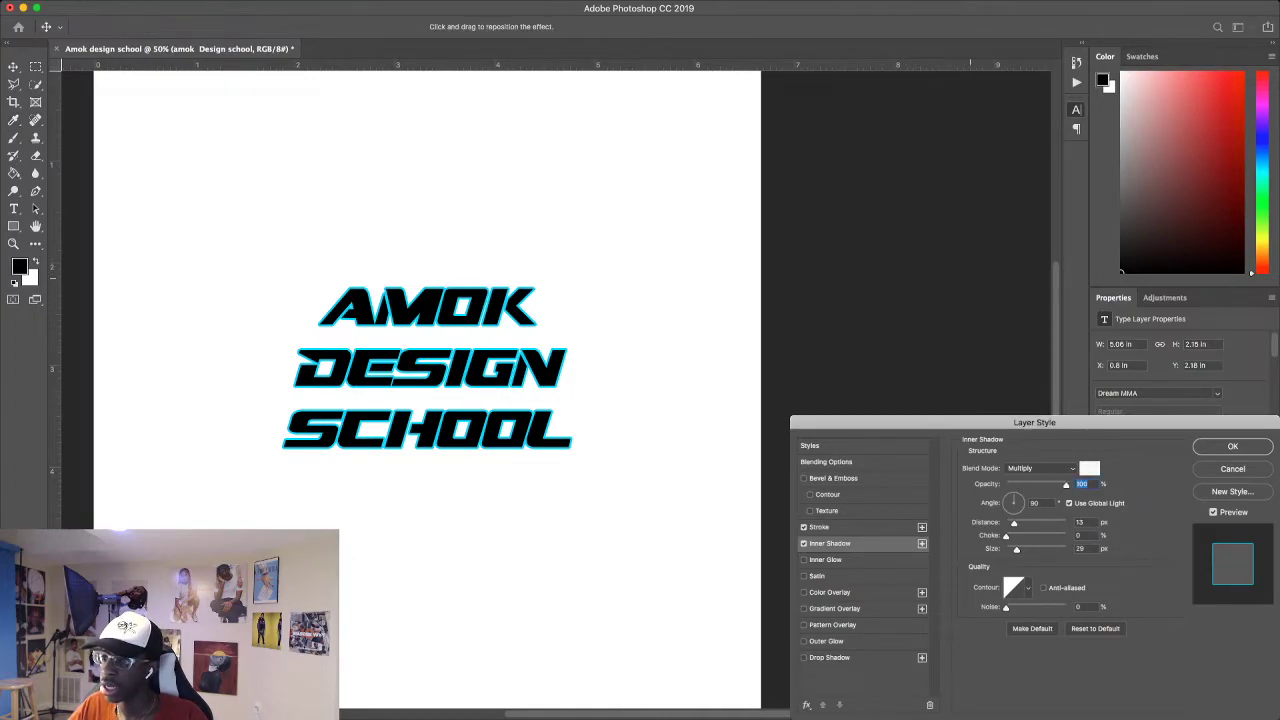
mouse_move(1017, 549)
left_mouse_down()
mouse_move(1038, 549)
mouse_move(1010, 549)
left_mouse_up()
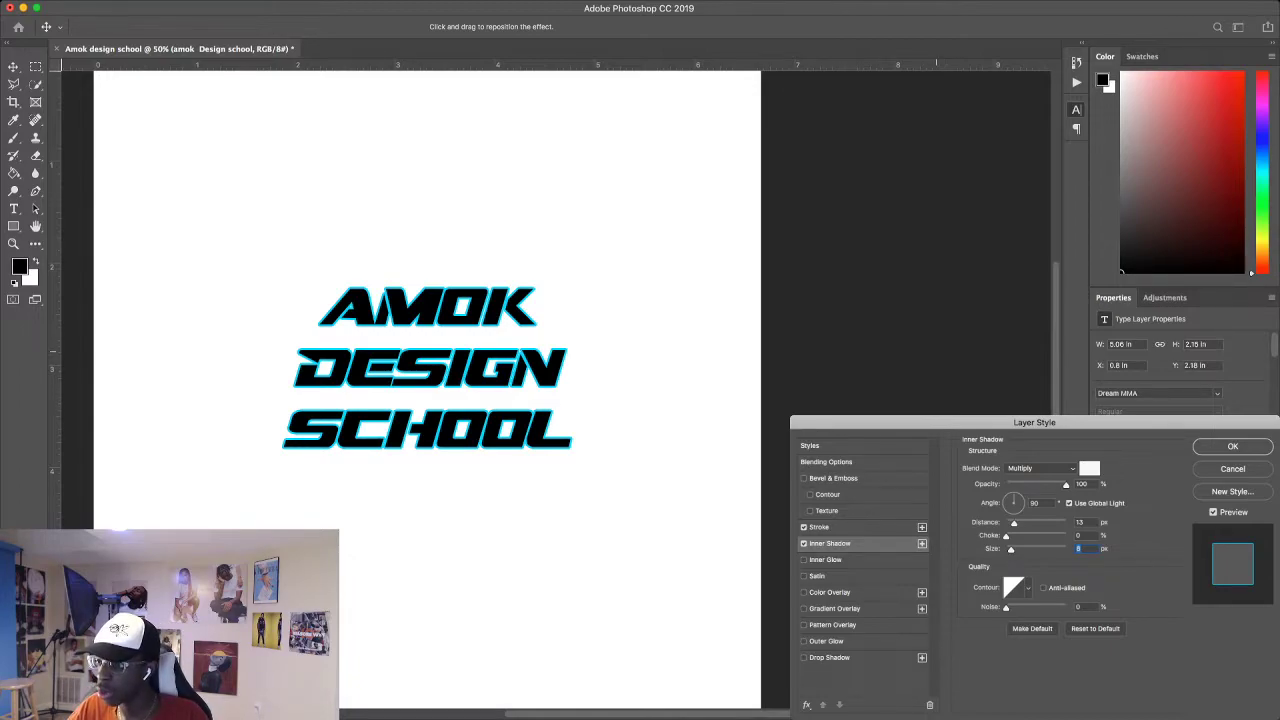
left_click(803, 543)
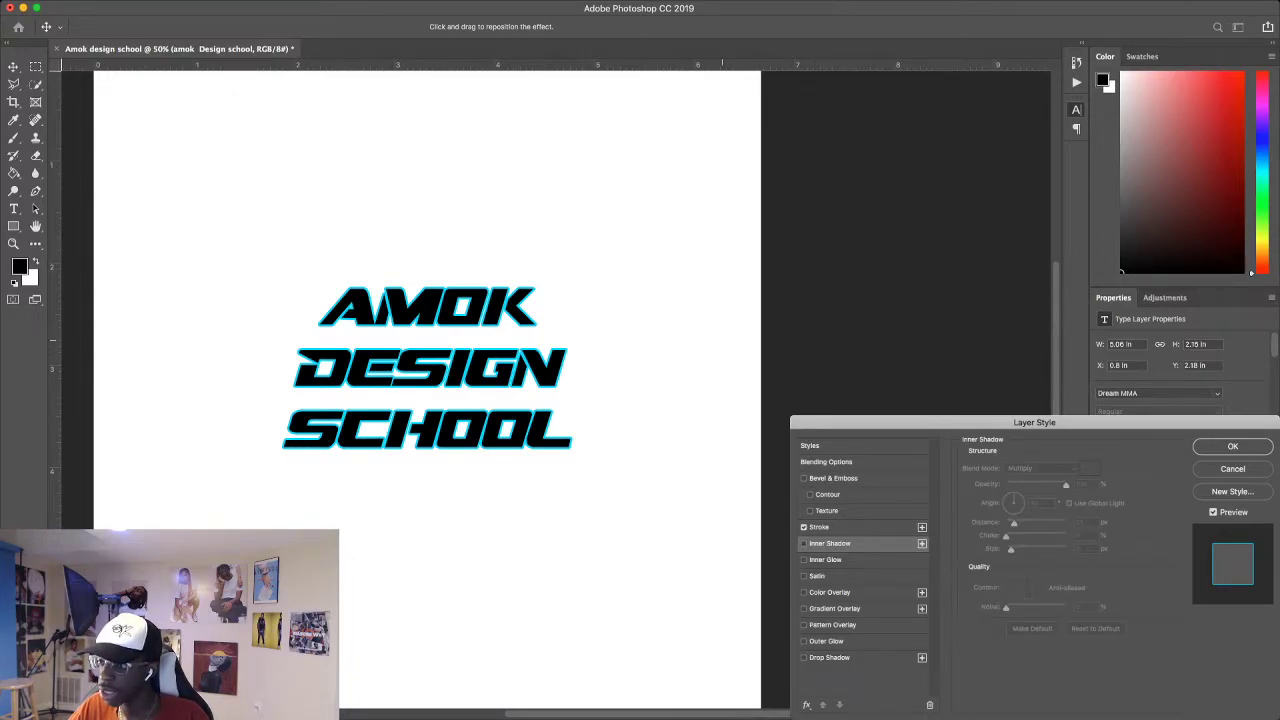
left_click(803, 543)
left_click(803, 543)
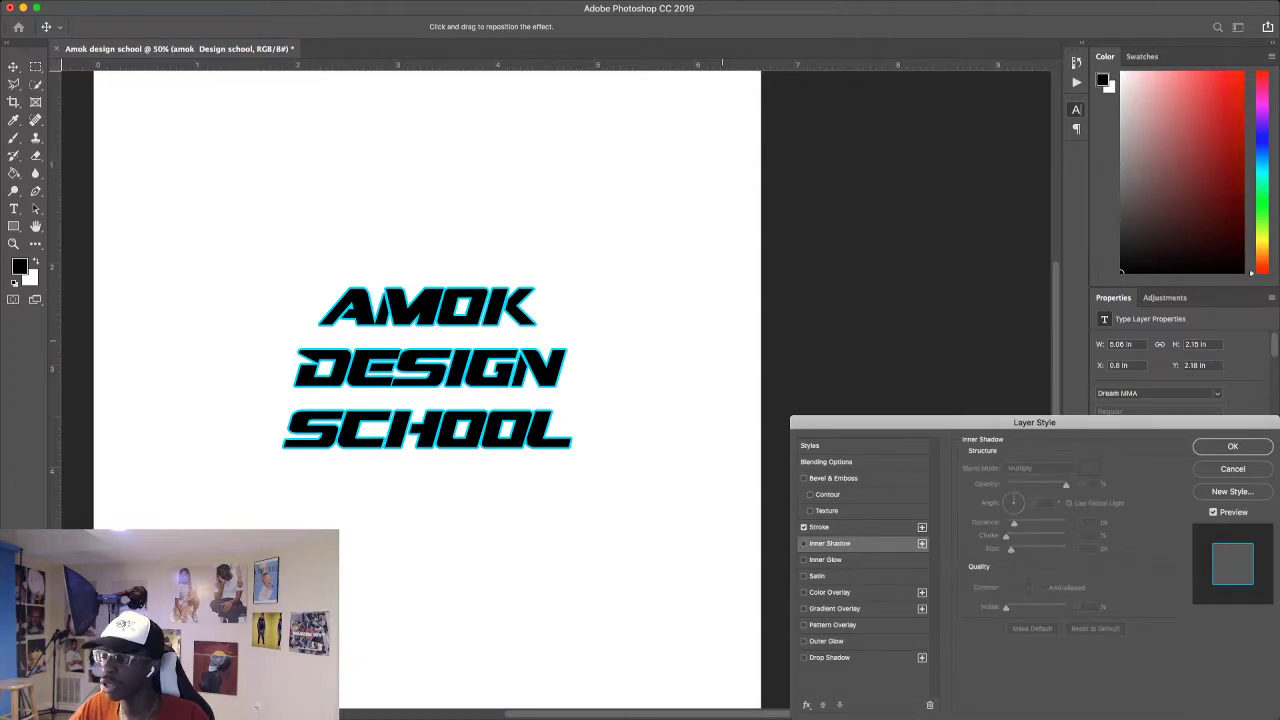
Add an Inner Glow effect to the text and set its colour to bright cyan.
left_click(803, 559)
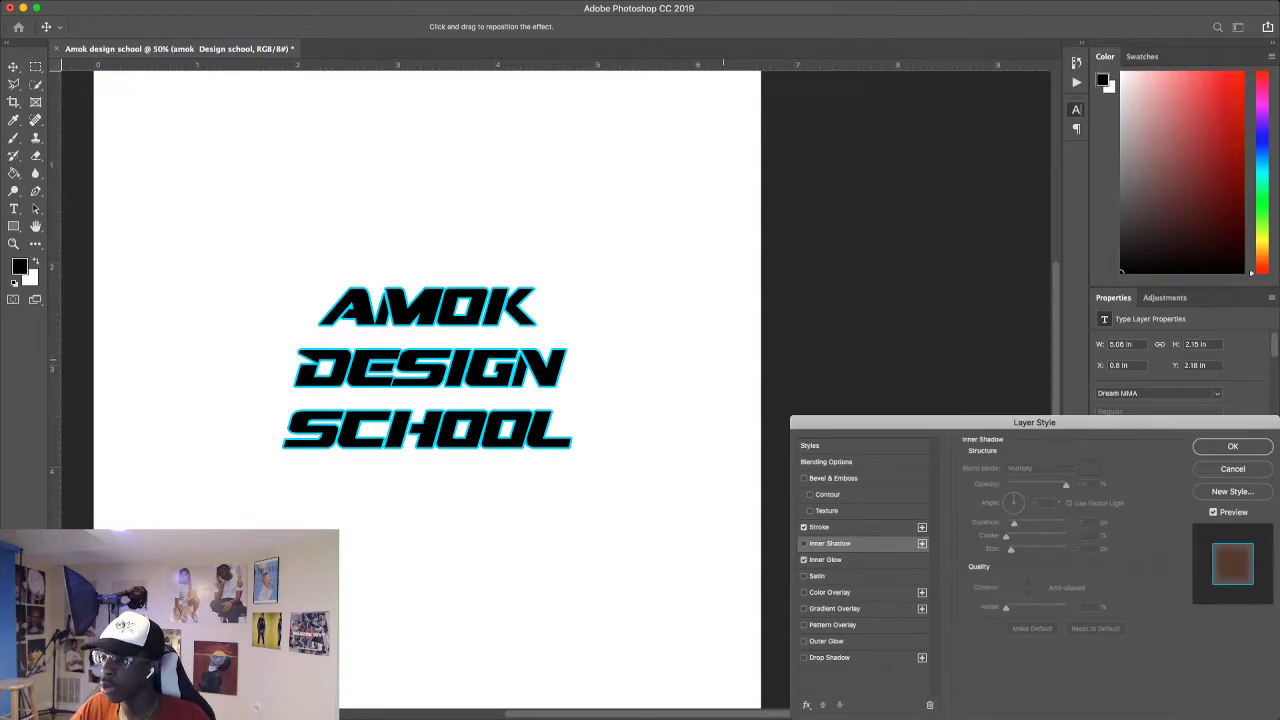
left_click(826, 559)
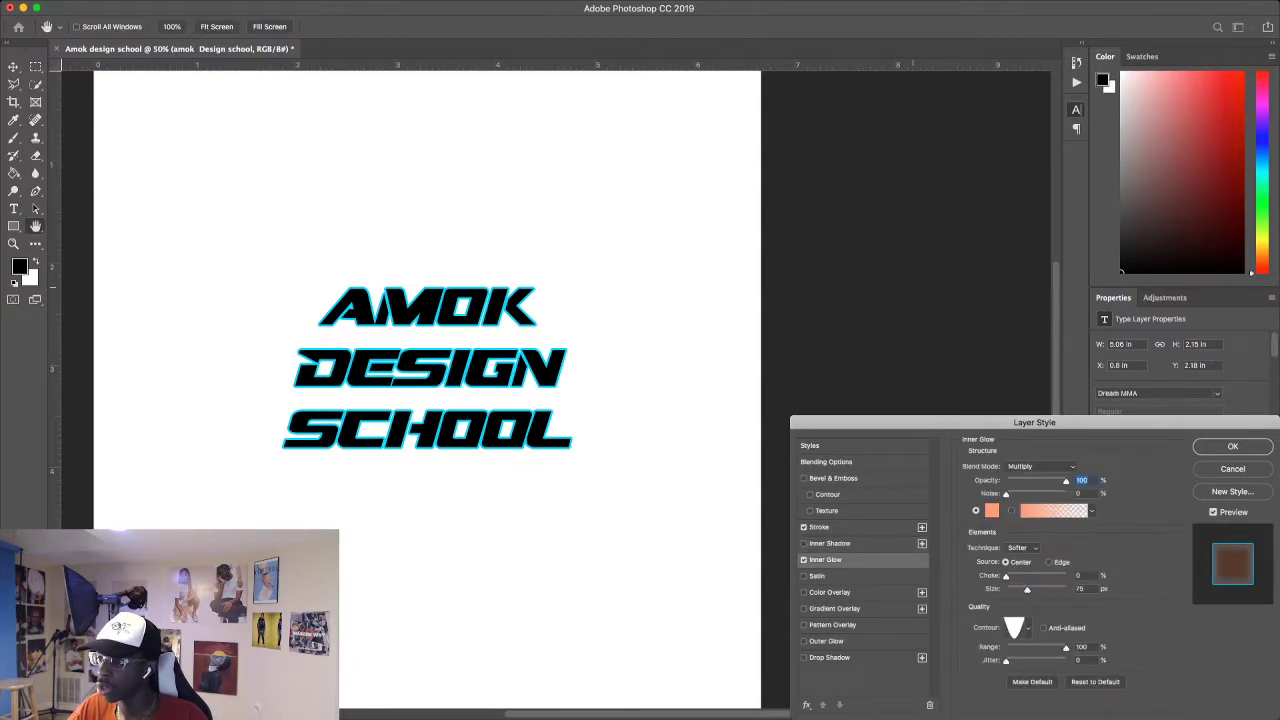
left_click(992, 510)
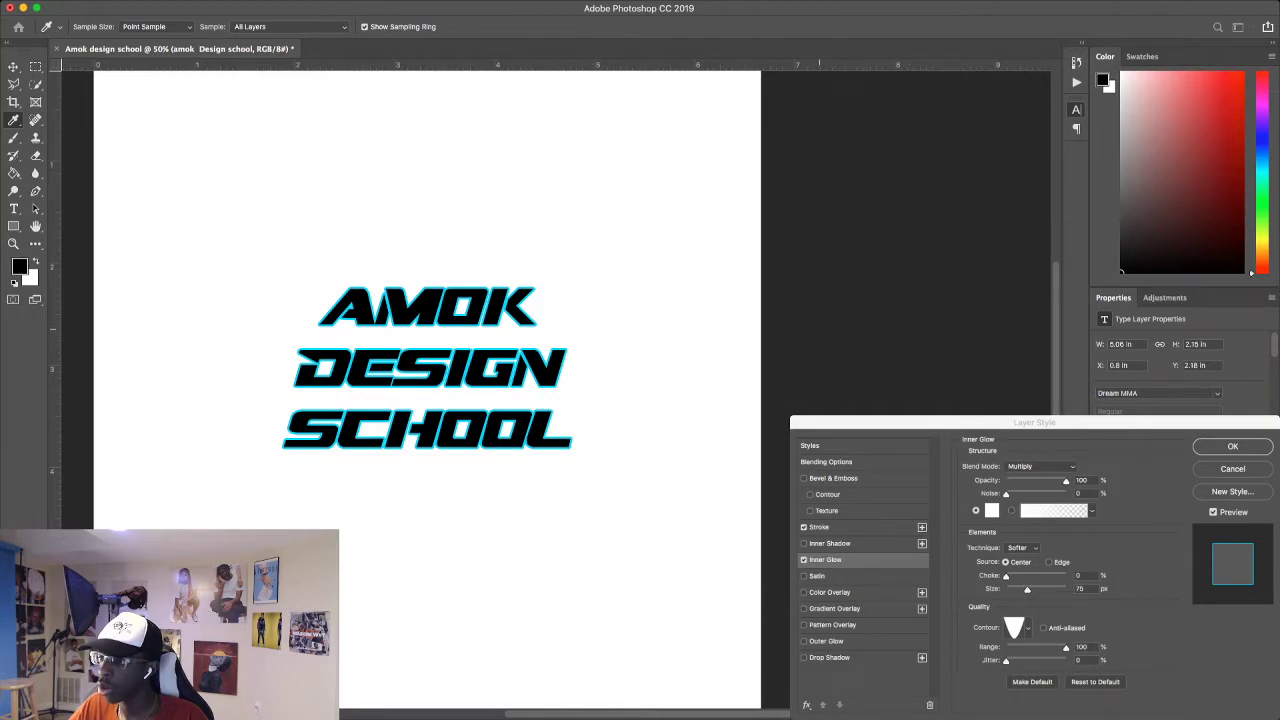
left_click(804, 272)
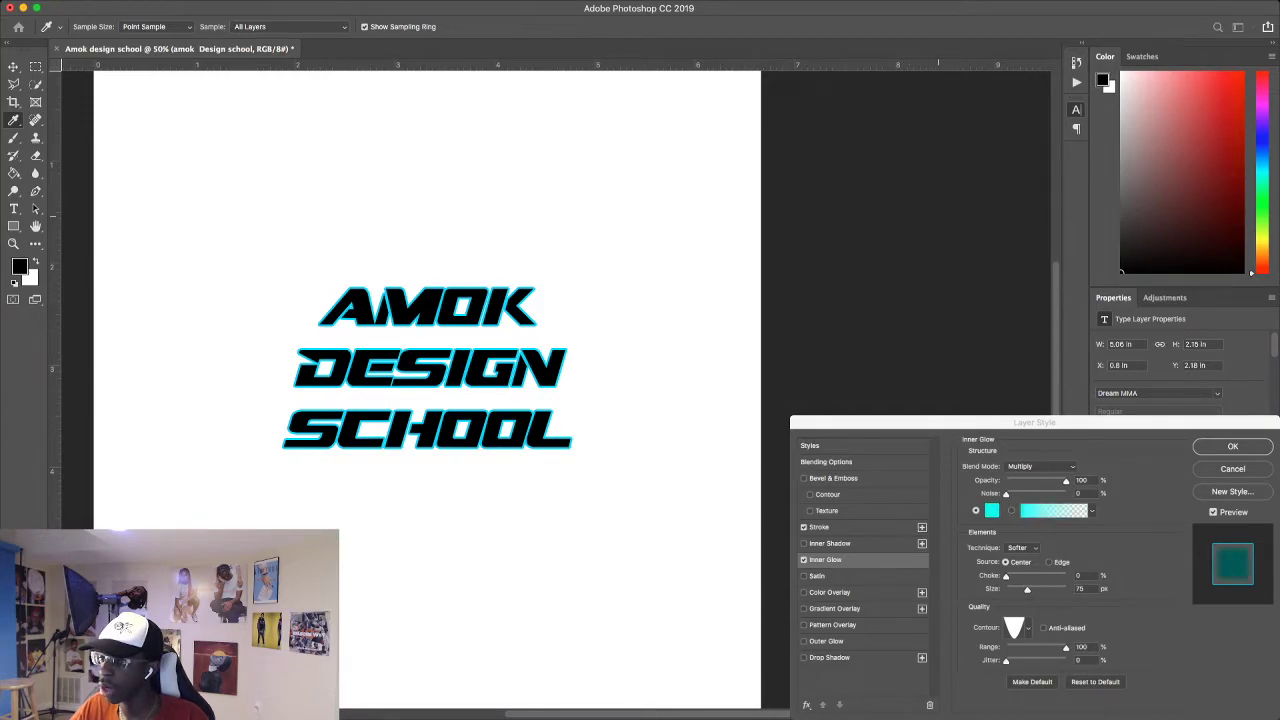
key("h")
Set the Inner Glow's blend mode to Normal and adjust its size to 81 px, keeping the cyan colour.
left_click(1040, 467)
left_click(1024, 413)
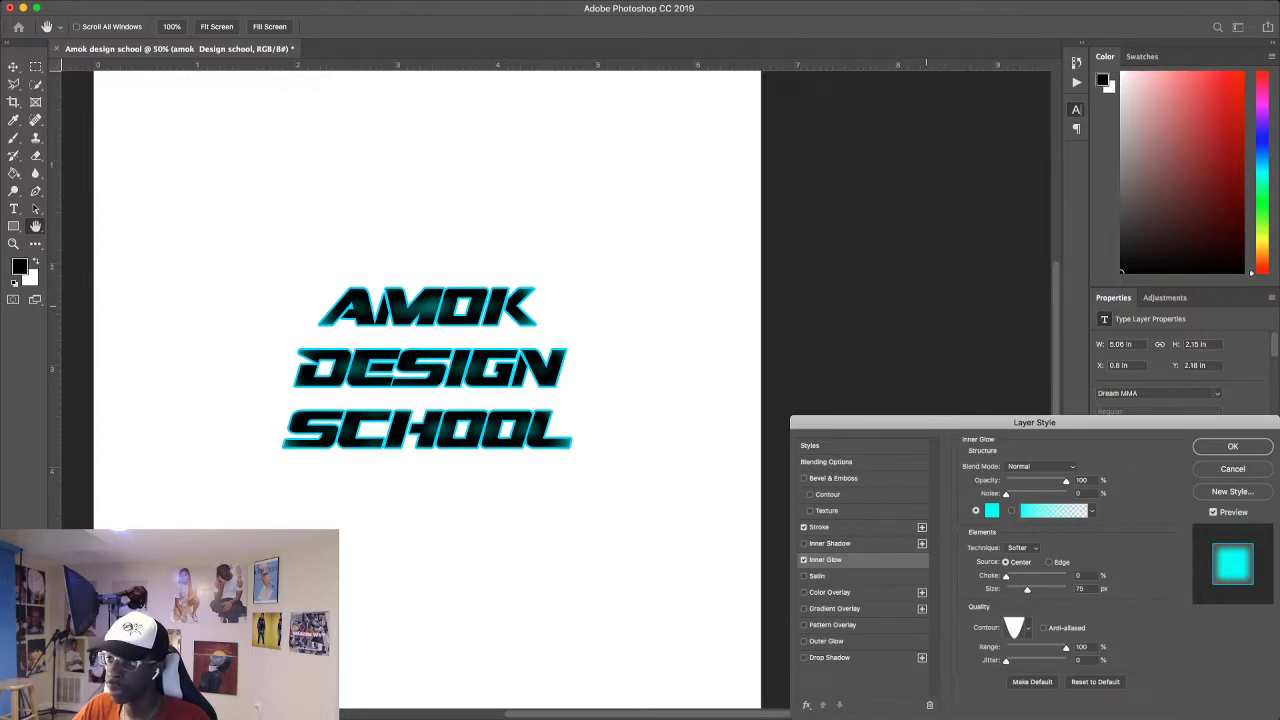
left_click(992, 510)
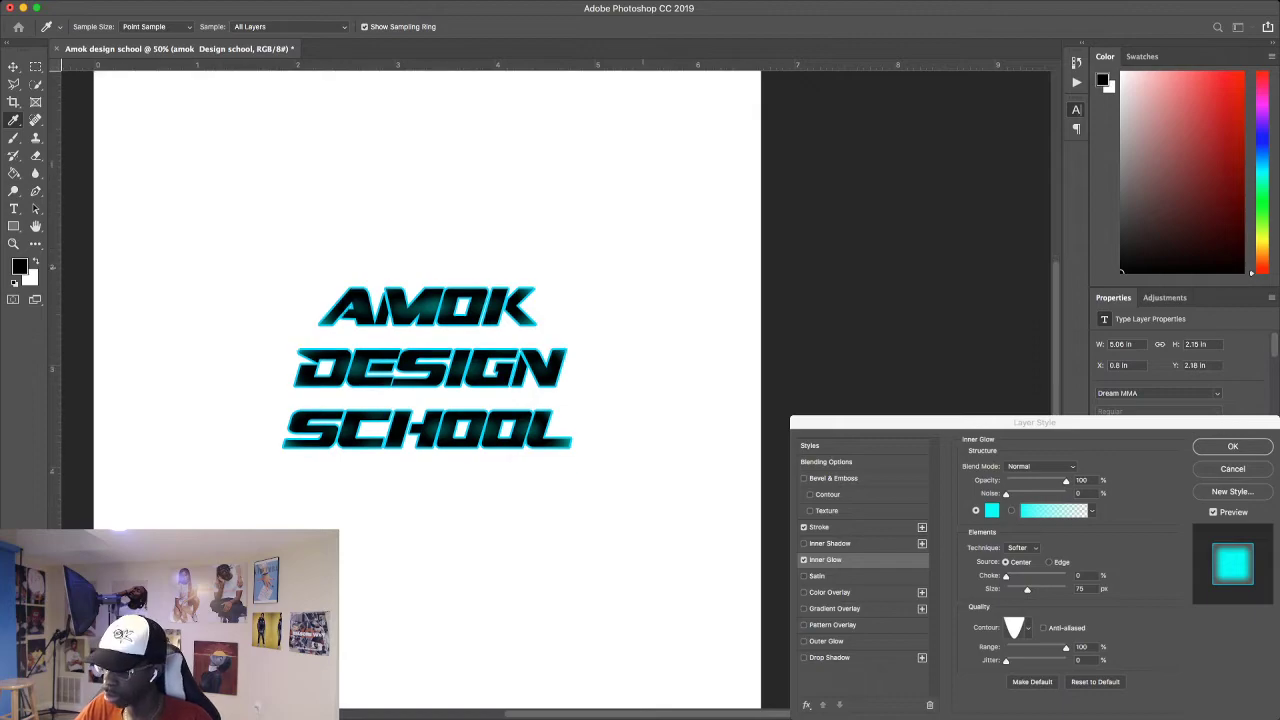
key("Return")
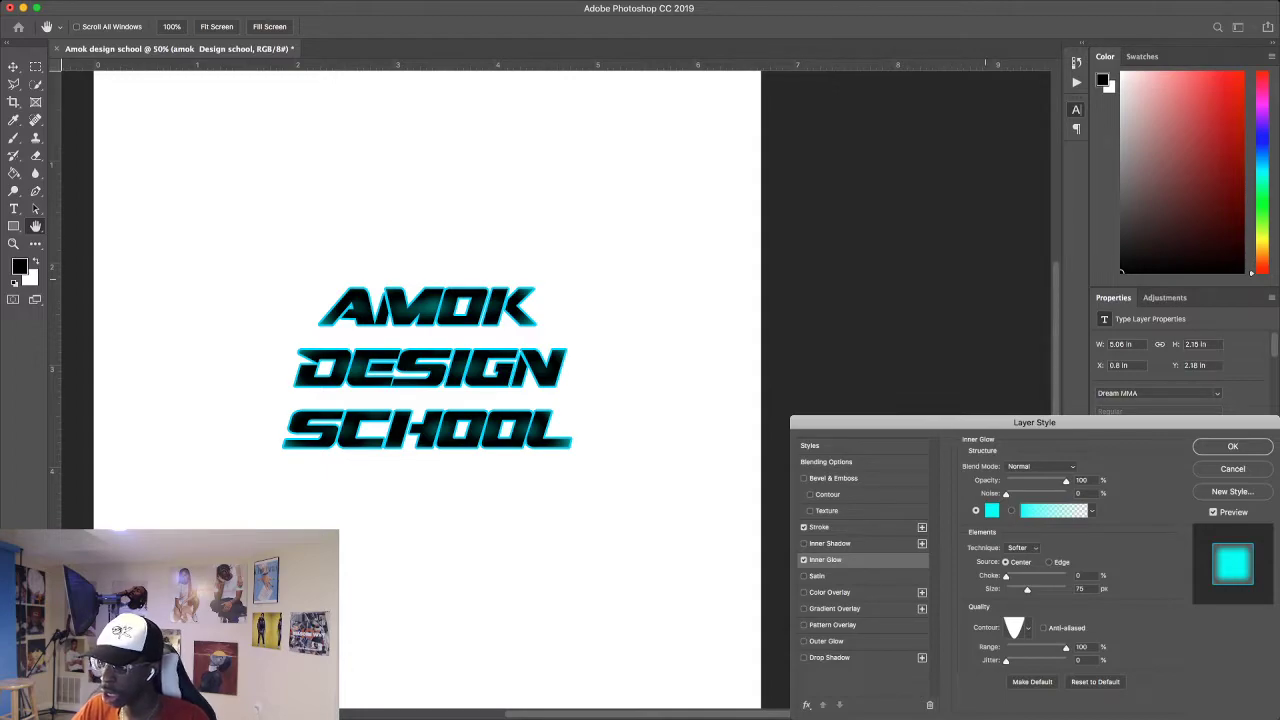
mouse_move(1027, 589)
left_mouse_down()
mouse_move(1008, 589)
mouse_move(1023, 589)
left_mouse_up()
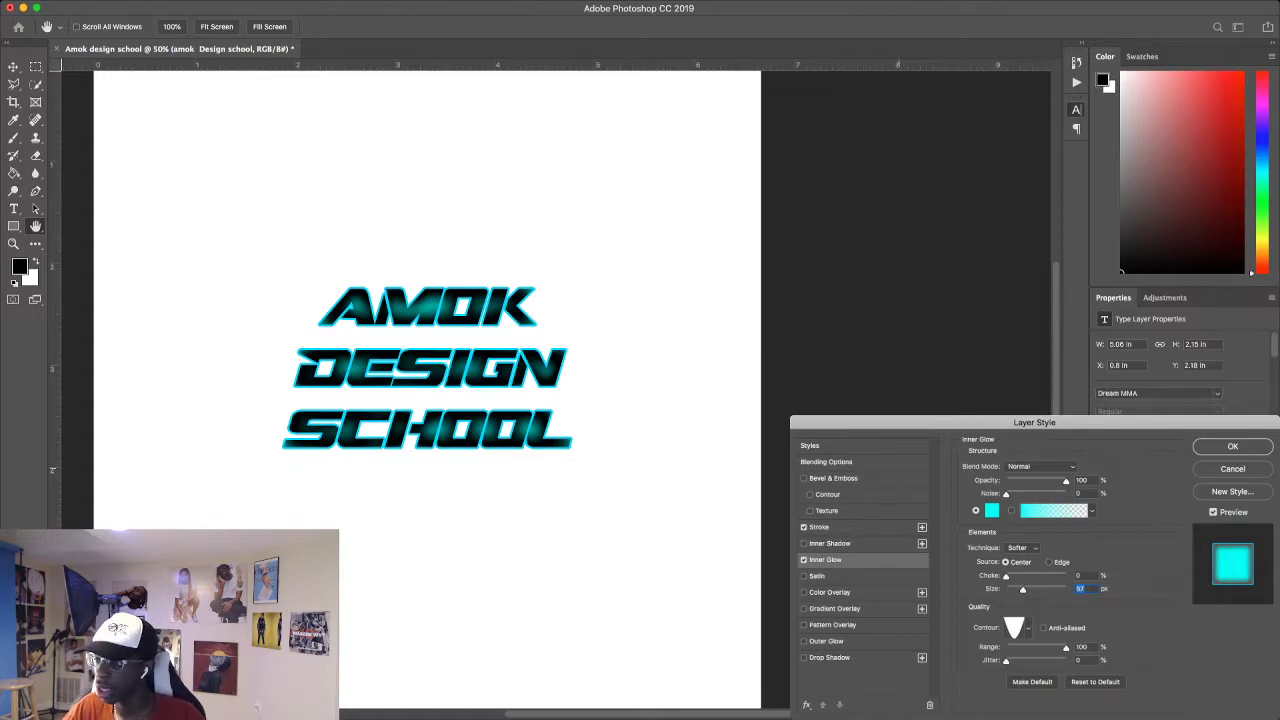
left_click_drag(1022, 589, 1028, 589)
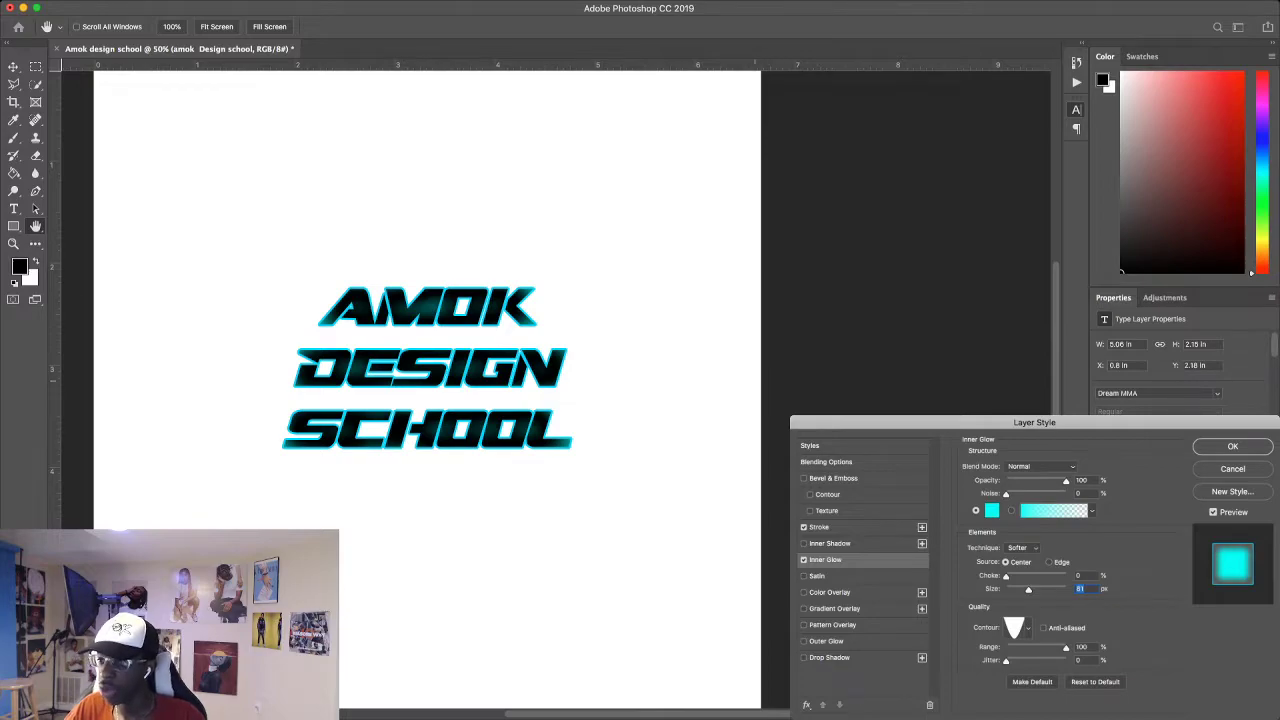
Try the Satin effect and a red Color Overlay on the text, switching each one off again.
left_click(817, 576)
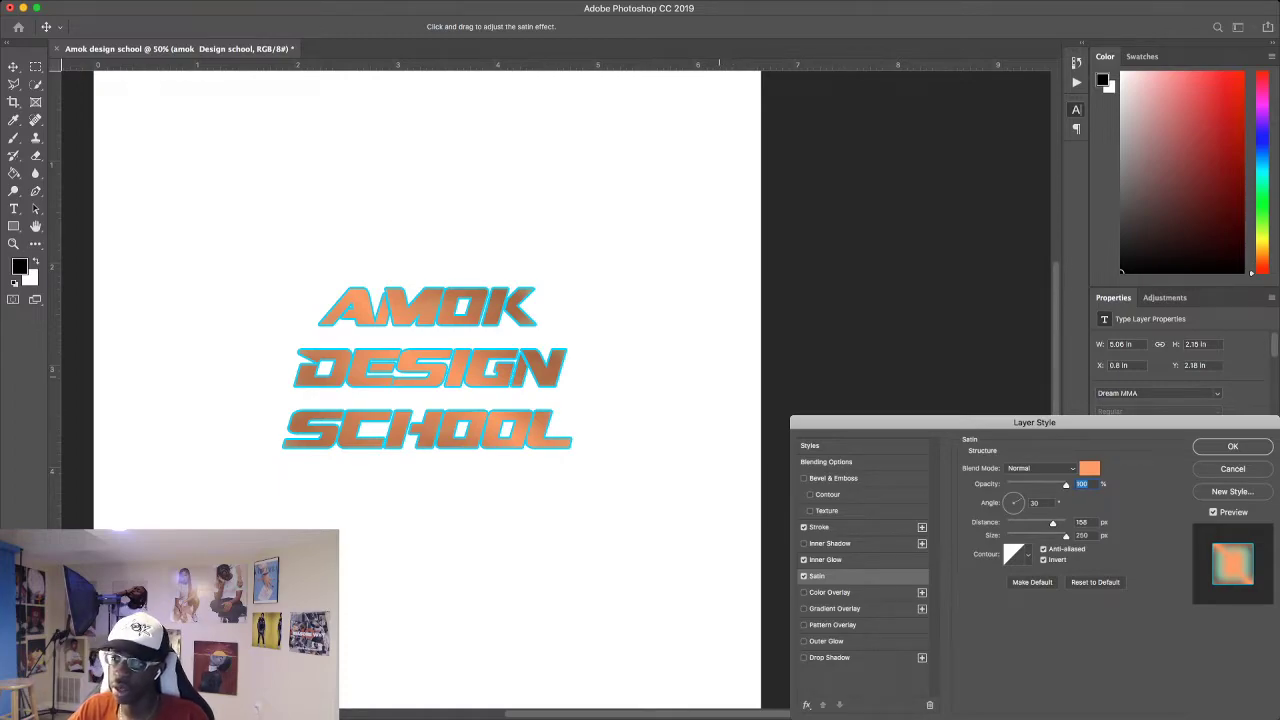
left_click(803, 576)
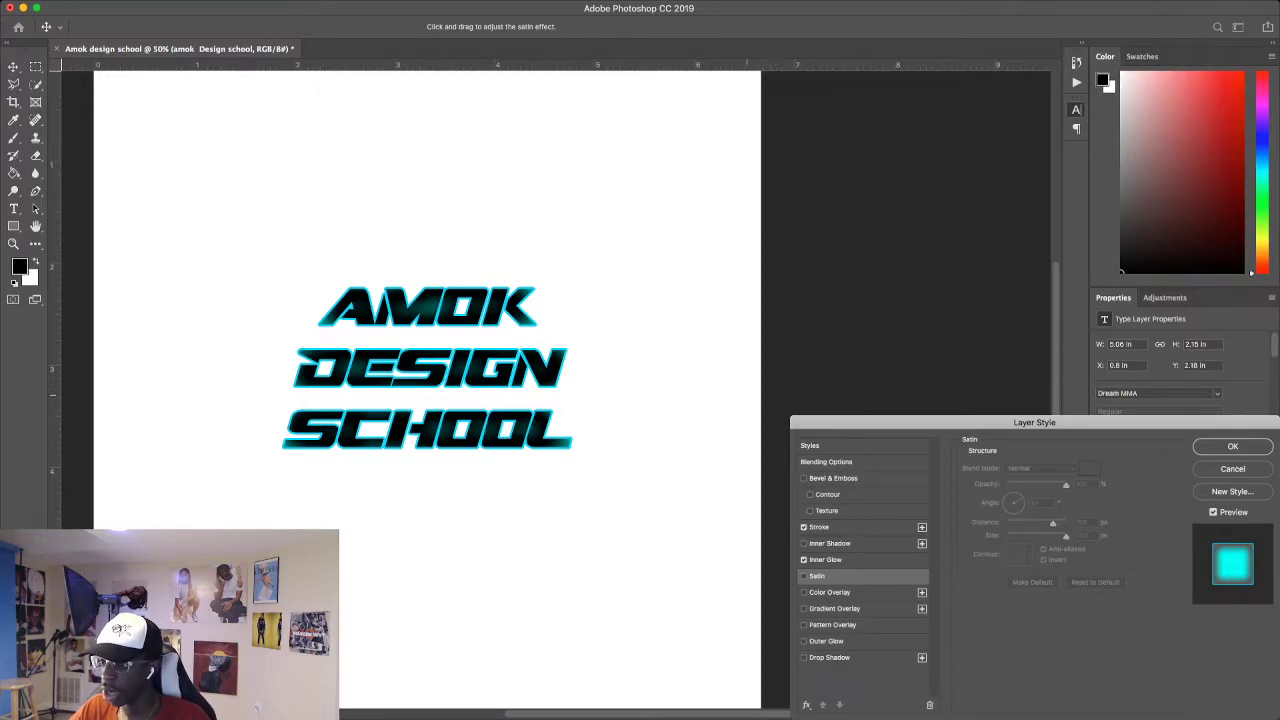
left_click(803, 592)
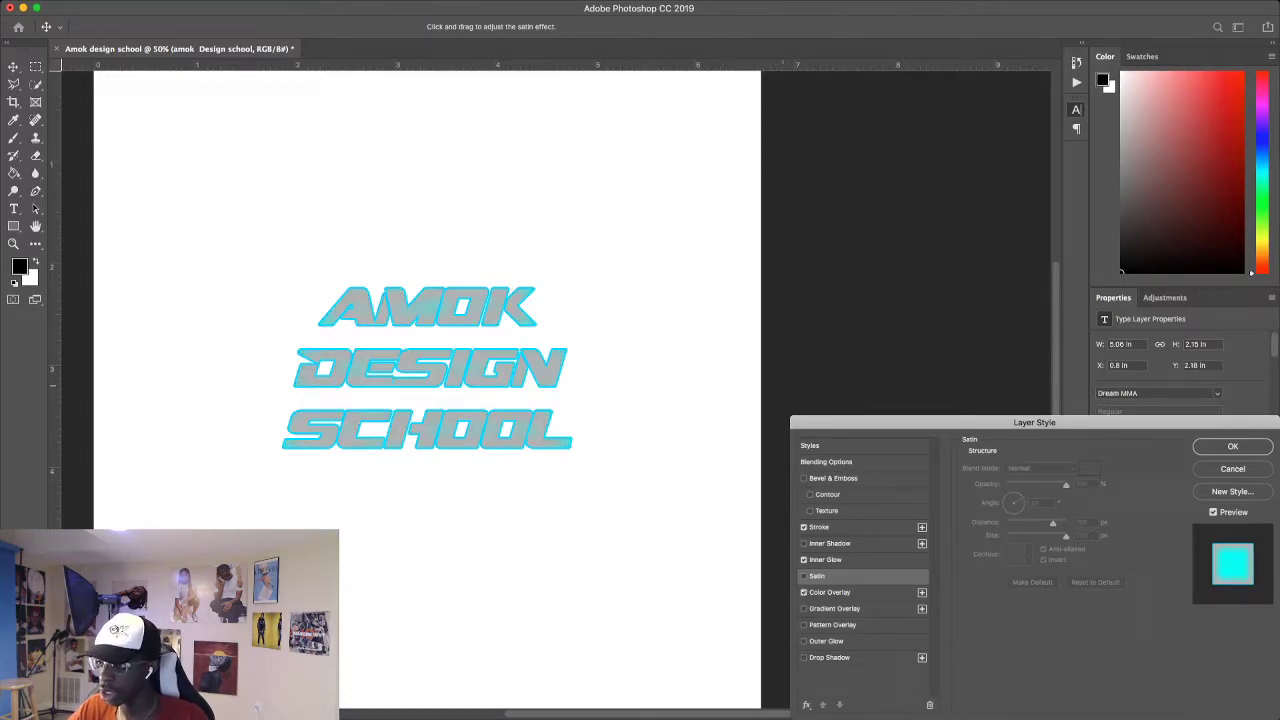
left_click(830, 592)
left_click(1089, 468)
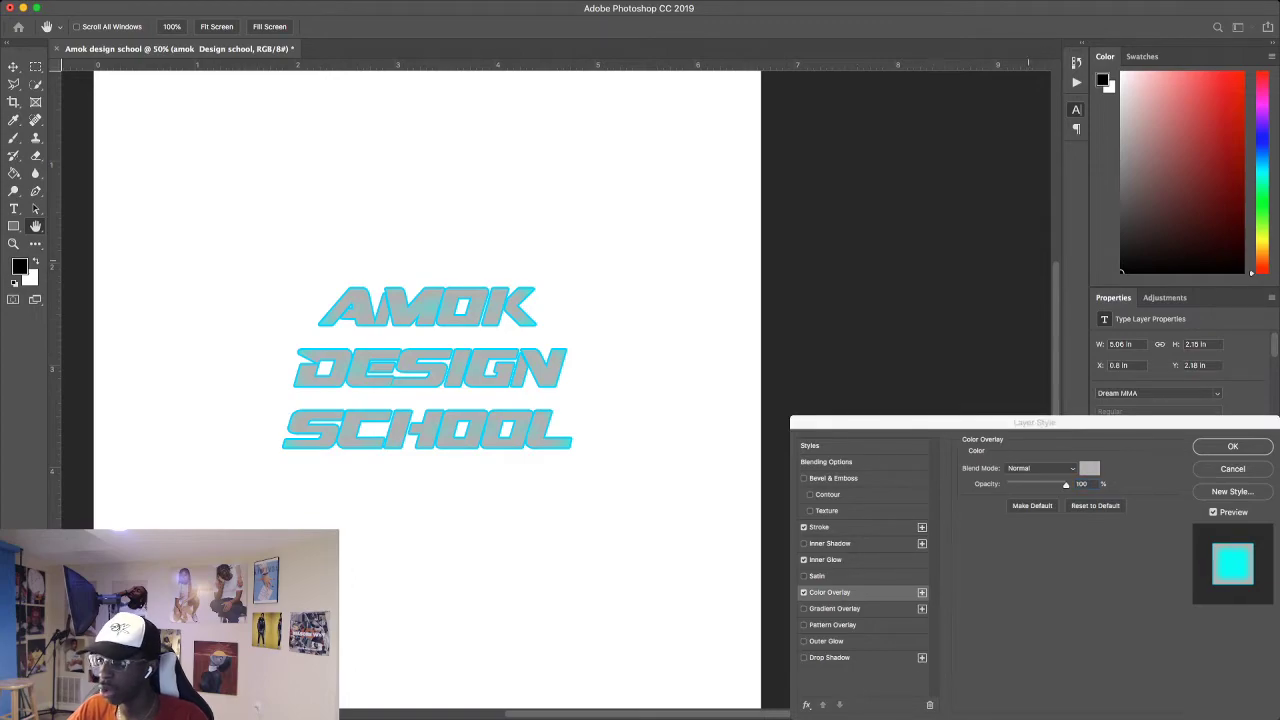
left_click(759, 354)
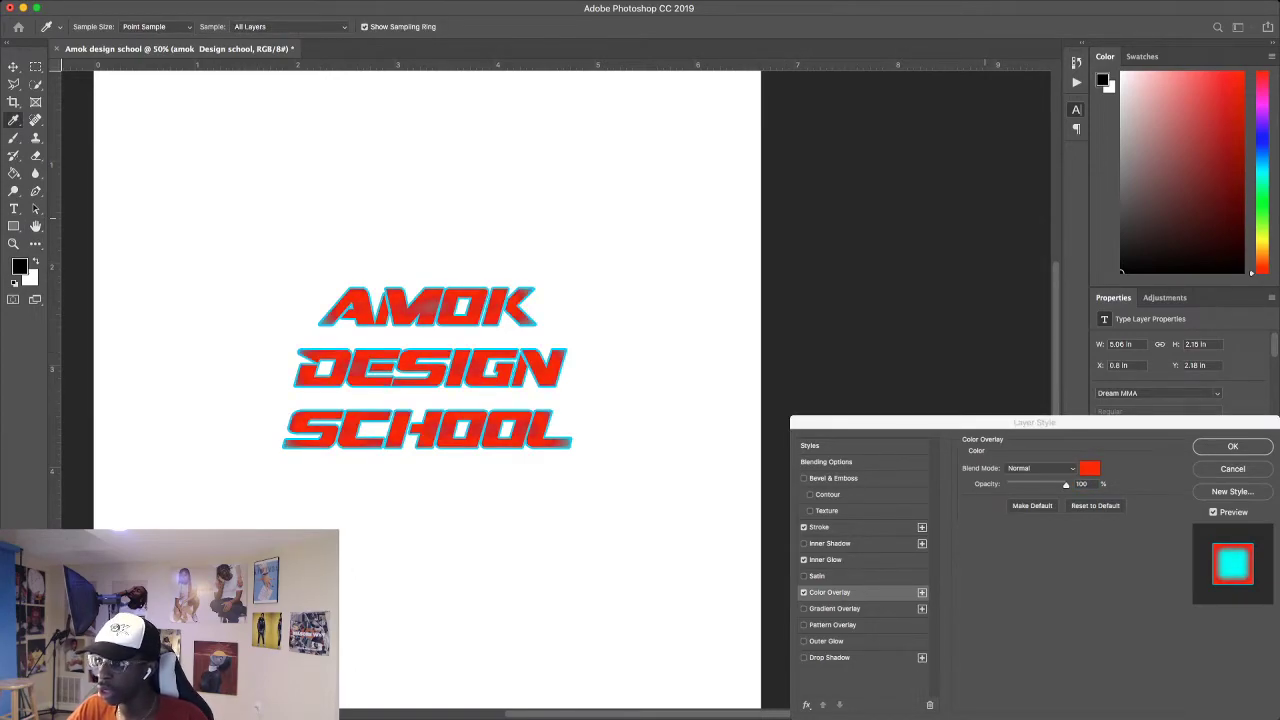
key("Return")
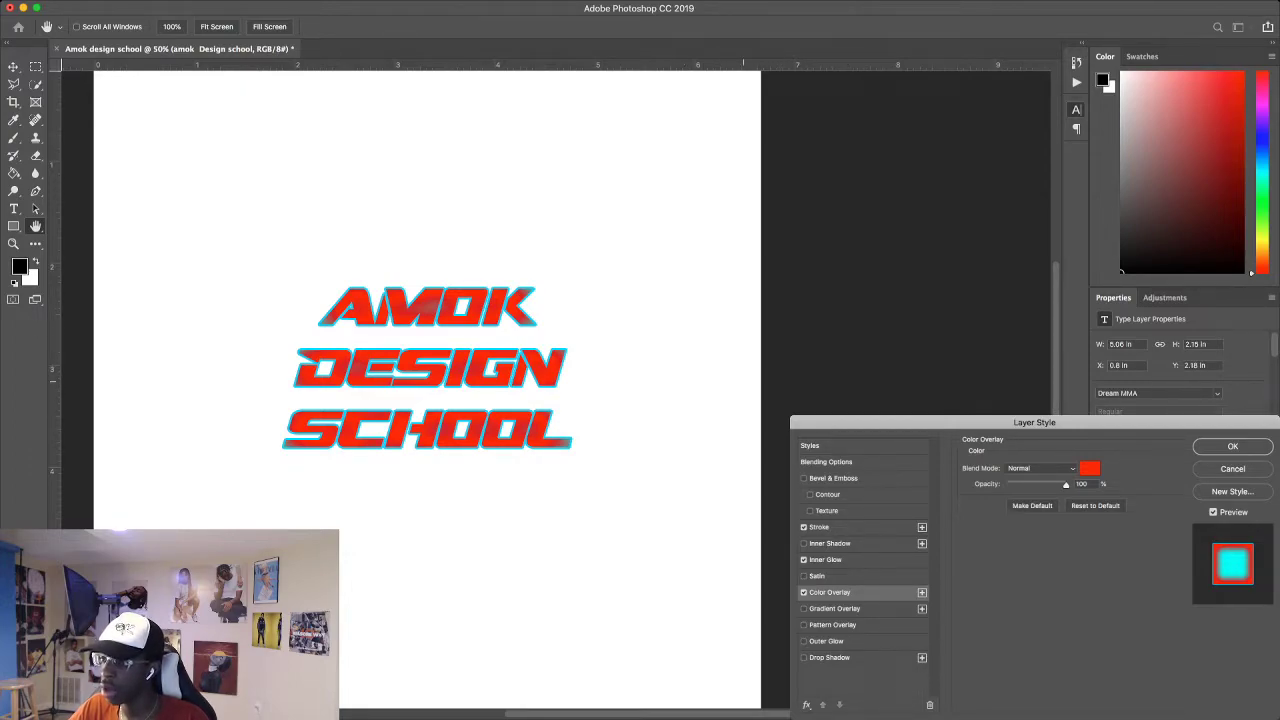
left_click(803, 592)
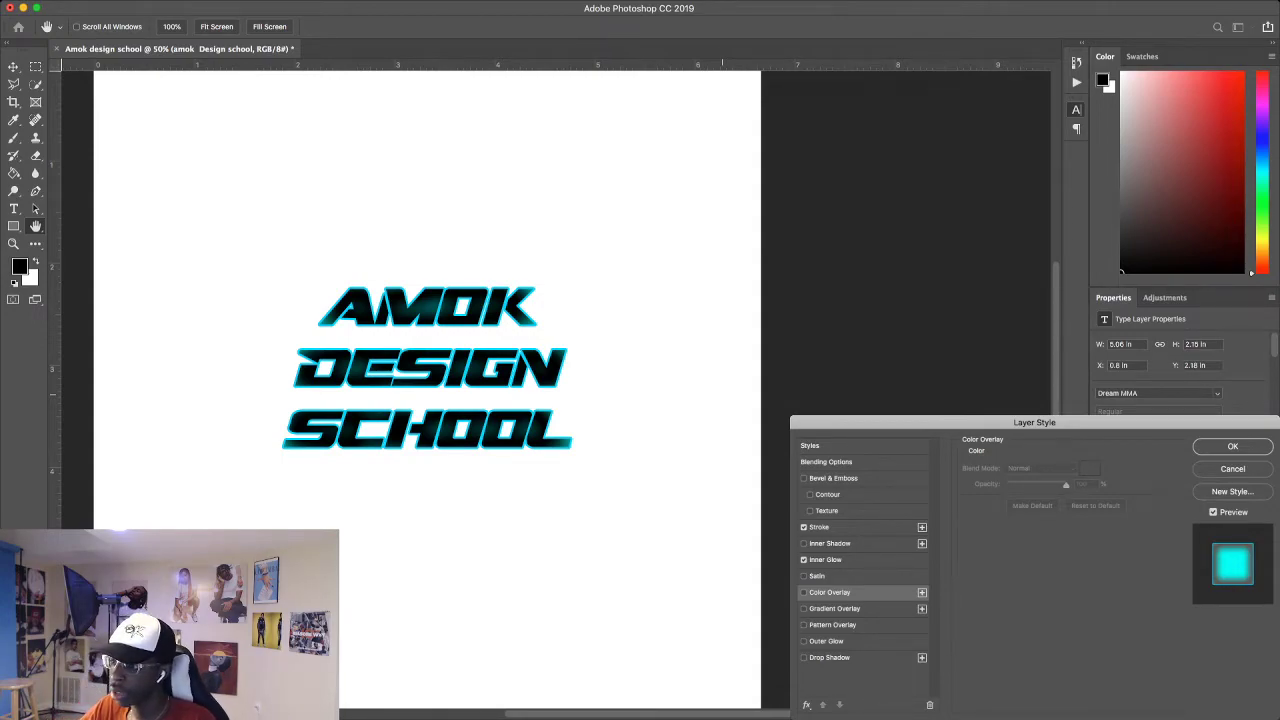
Add a Gradient Overlay to the text using a rainbow gradient preset.
left_click(834, 609)
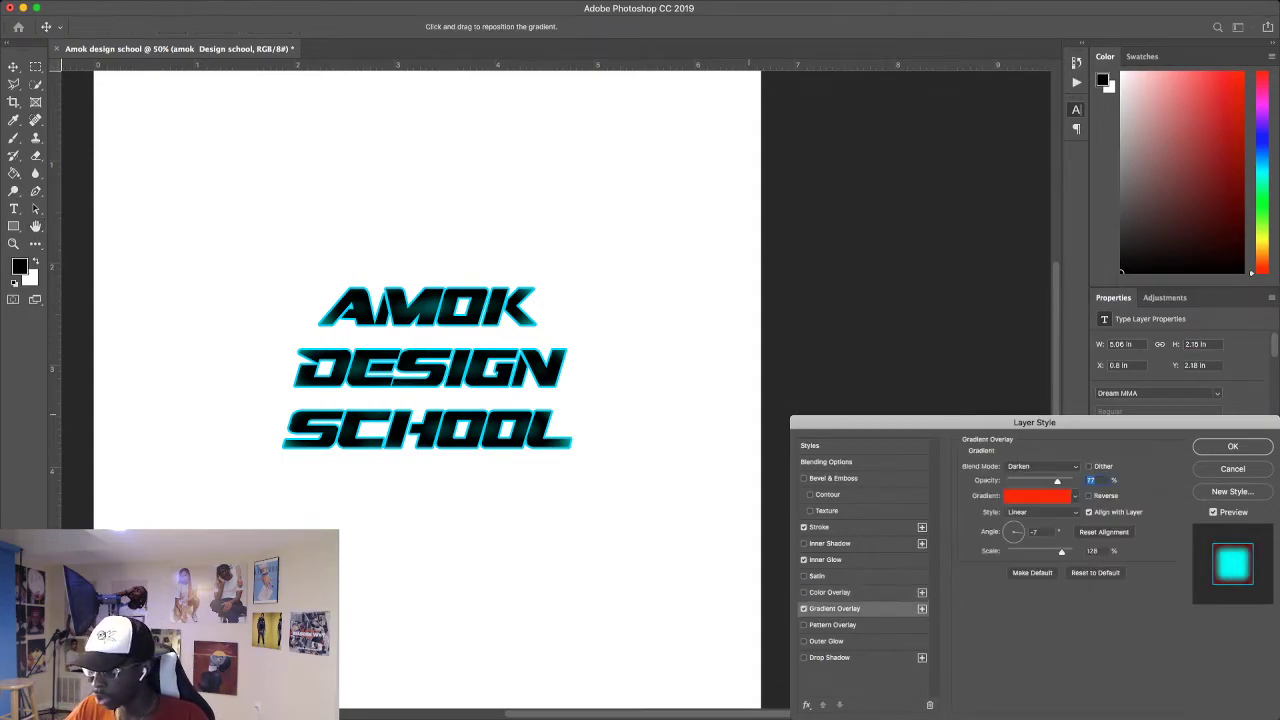
left_click(1037, 496)
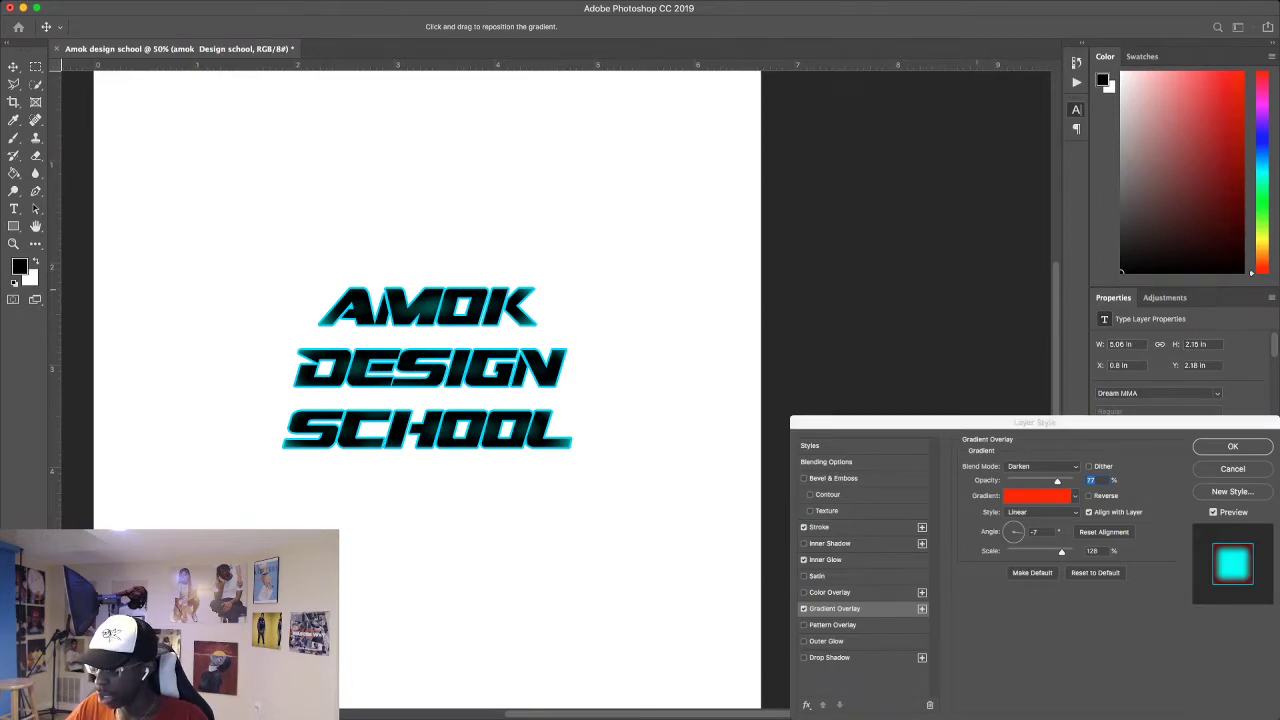
left_click(807, 324)
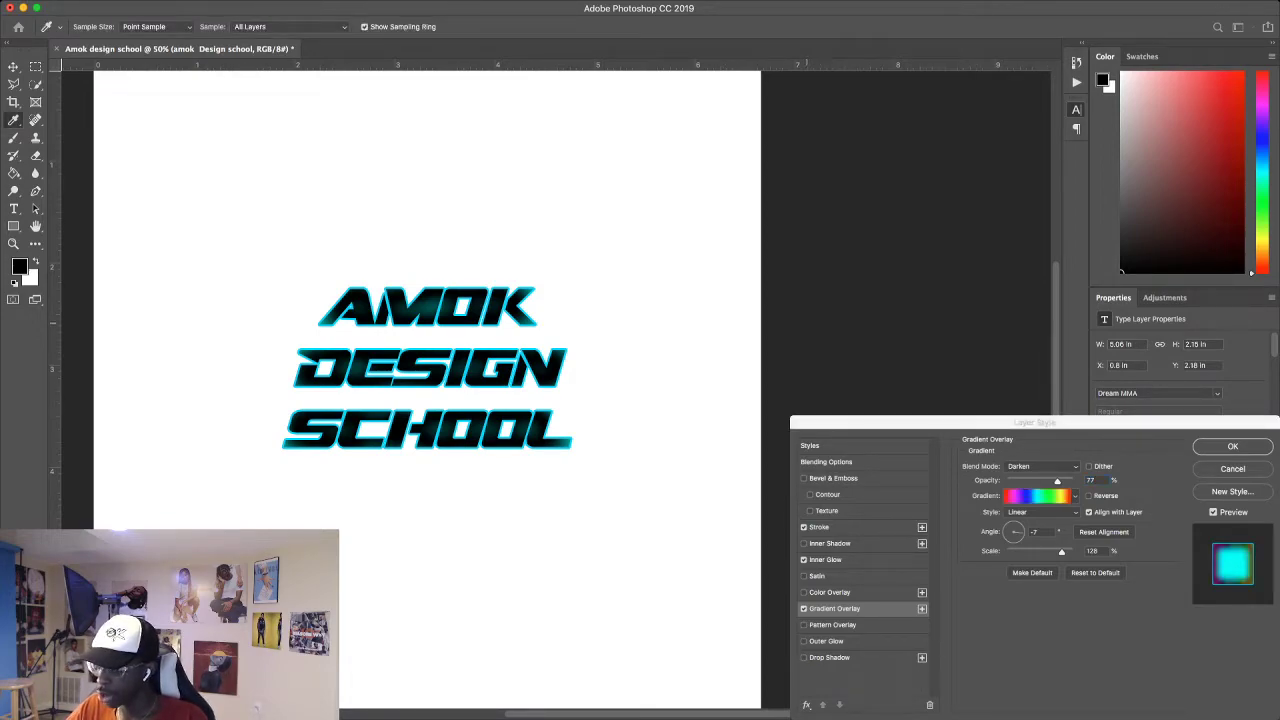
left_click(979, 282)
Set the Gradient Overlay's blend mode to Normal with Inner Glow and Stroke temporarily off, and switch both effects back on.
left_click(803, 559)
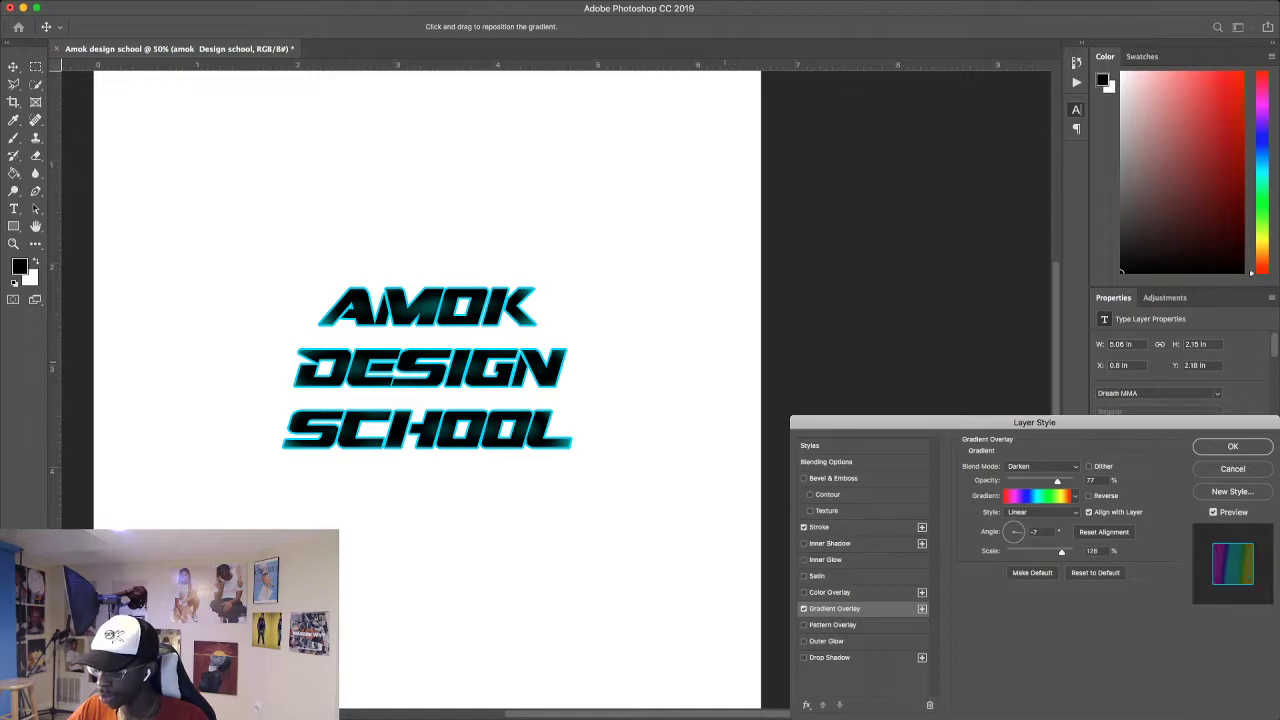
left_click(803, 527)
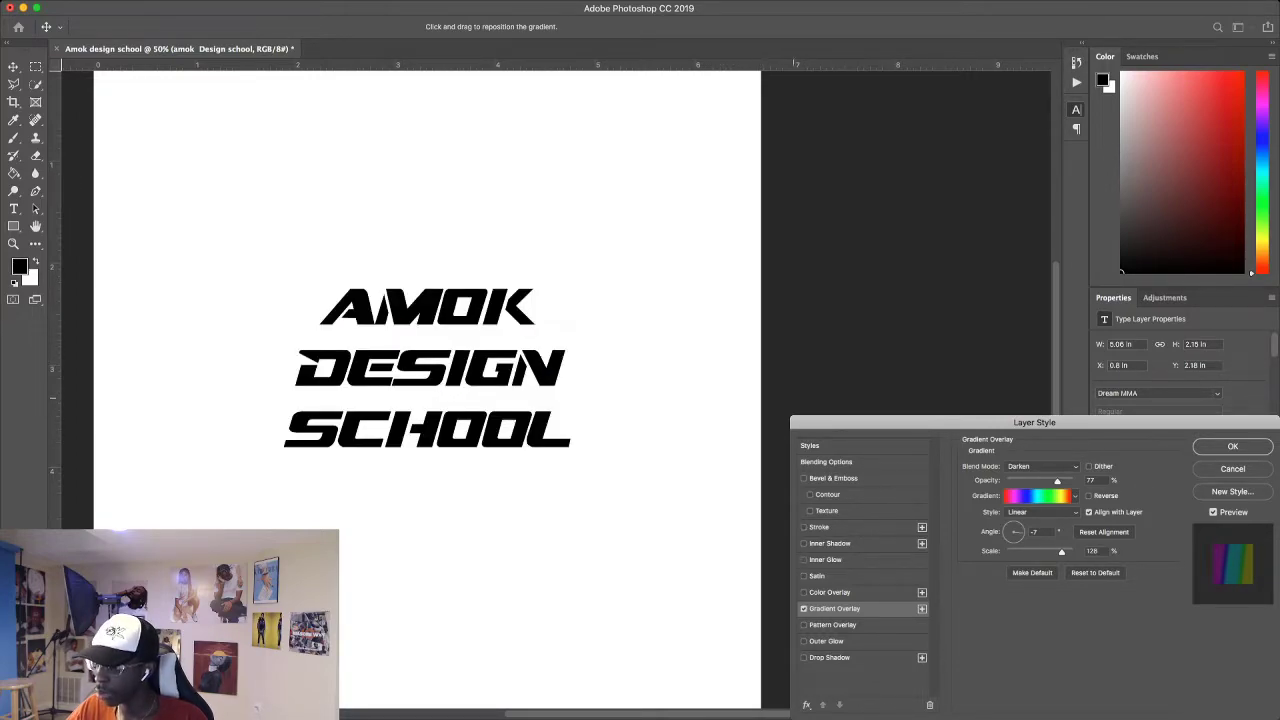
left_click(1042, 467)
left_click(1030, 426)
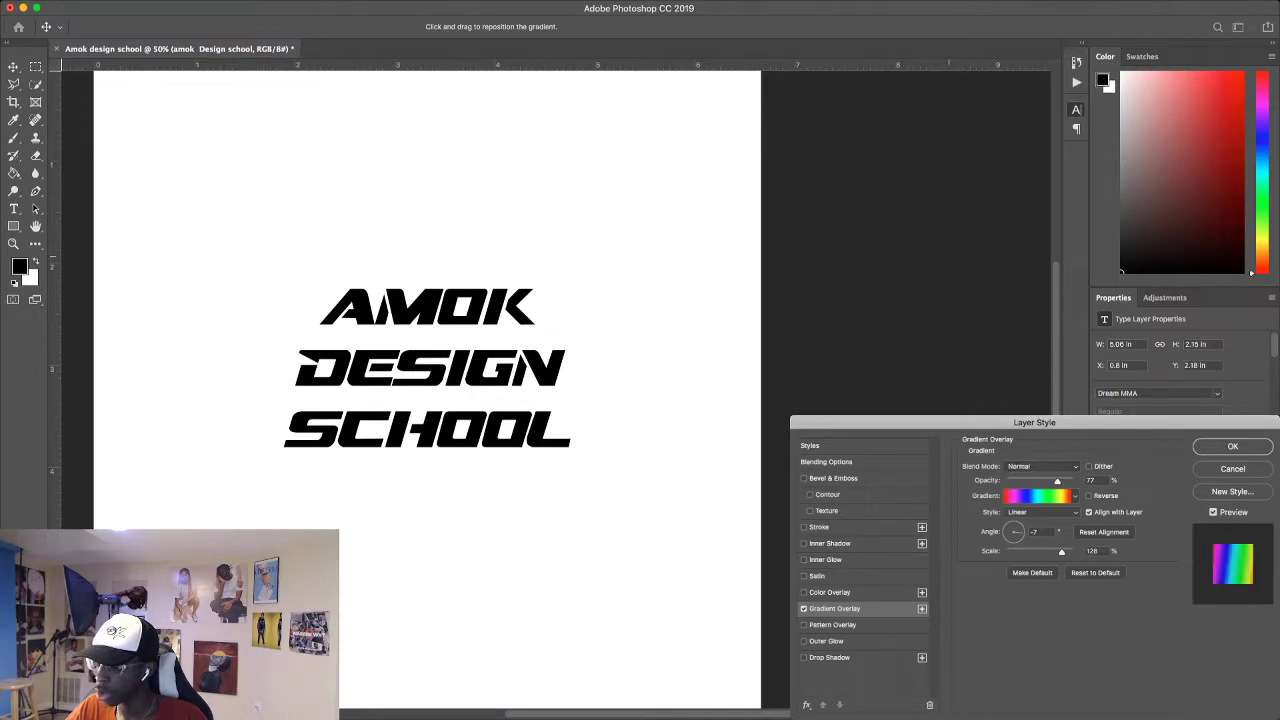
left_click(803, 560)
left_click(803, 527)
Try several gradient presets for the Gradient Overlay, such as blue-yellow, chrome and black-white, and choose the copper-brown gradient.
left_click(1037, 496)
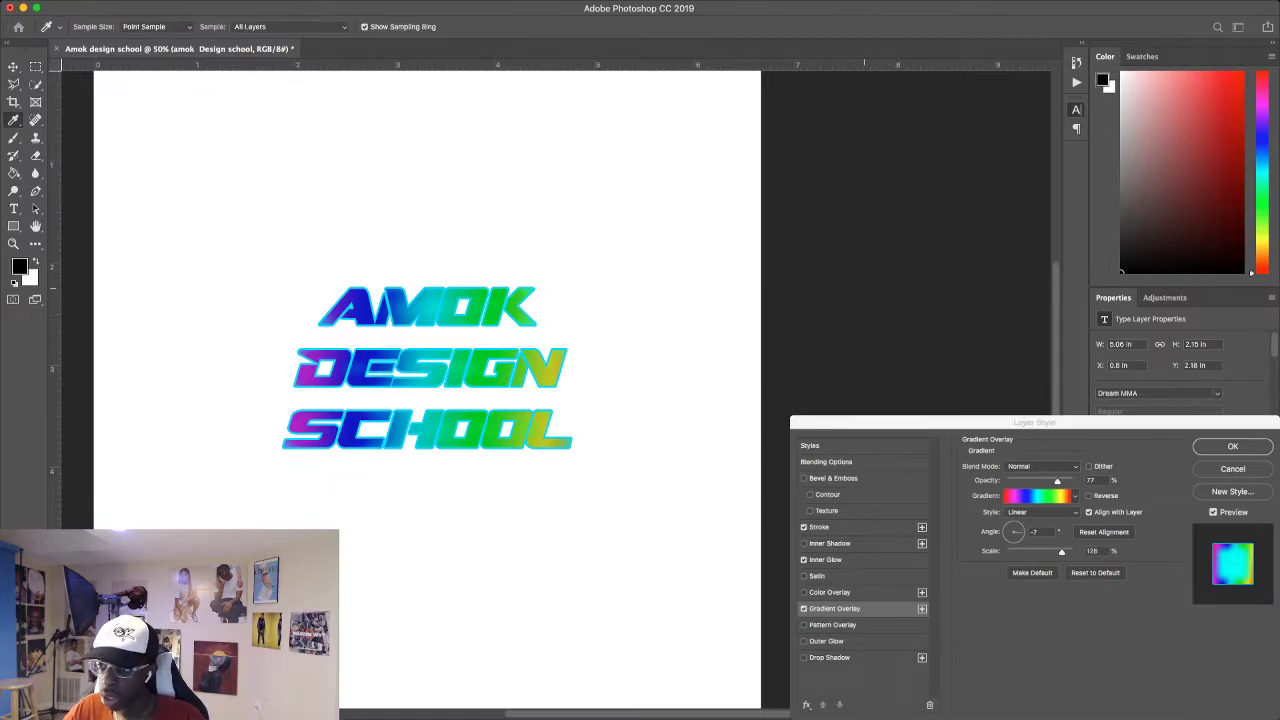
left_click(863, 288)
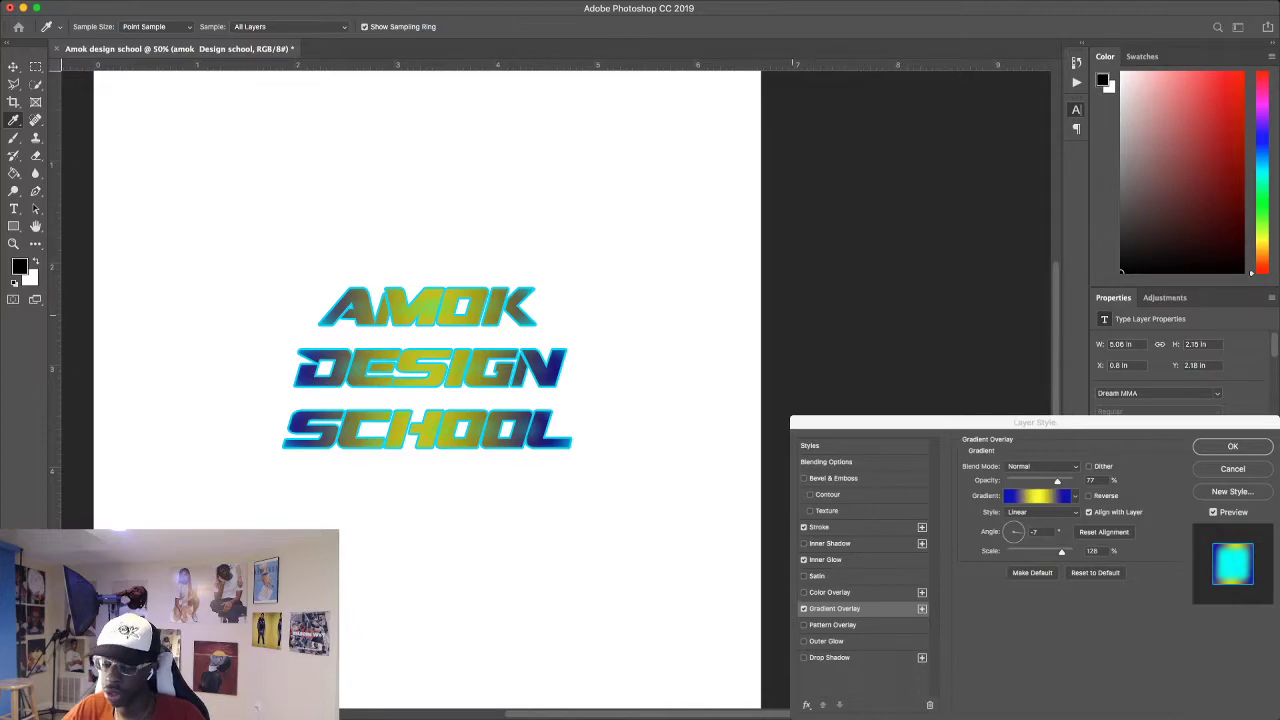
left_click(781, 322)
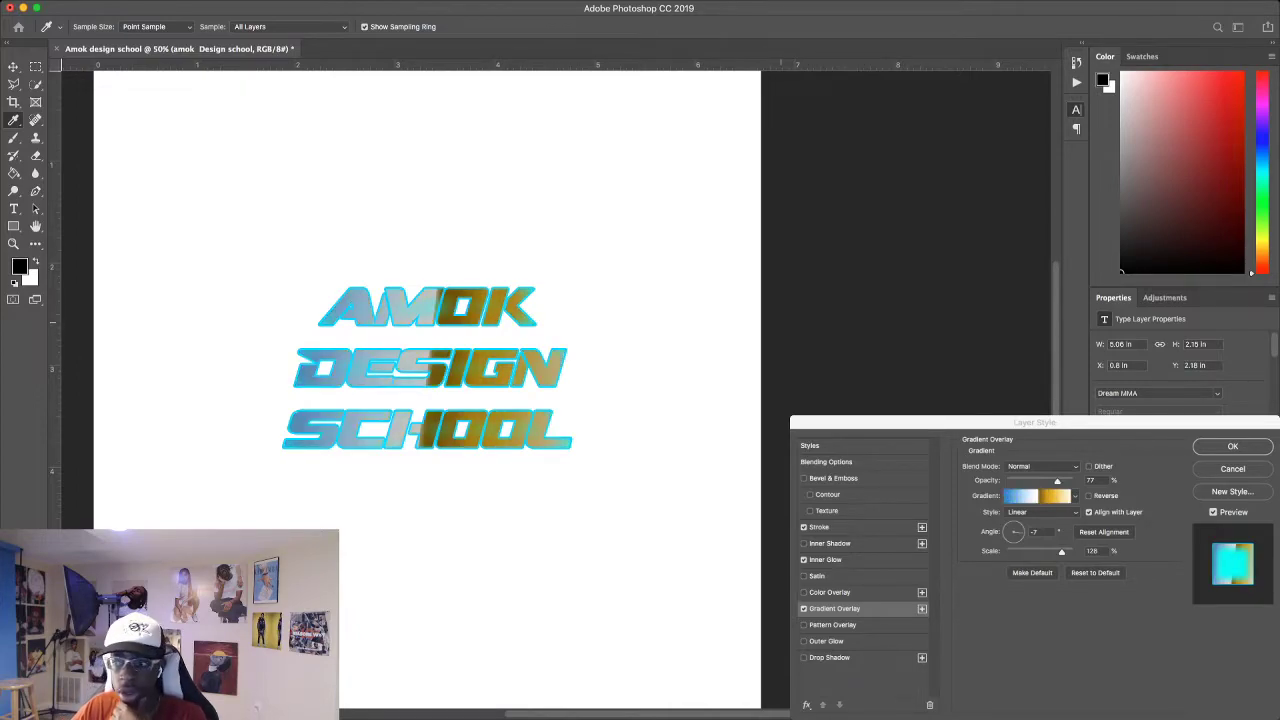
left_click(756, 316)
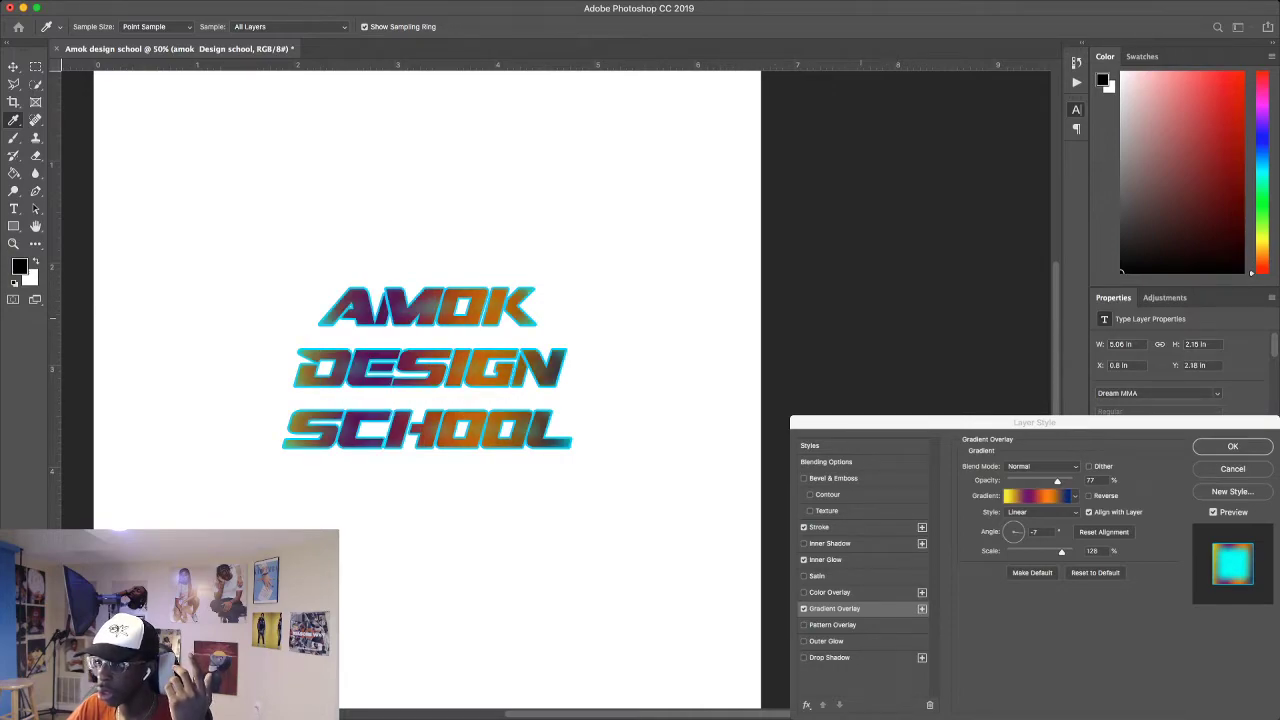
left_click(860, 300)
left_click(843, 300)
left_click(826, 300)
left_click(816, 301)
left_click(800, 300)
left_click(783, 299)
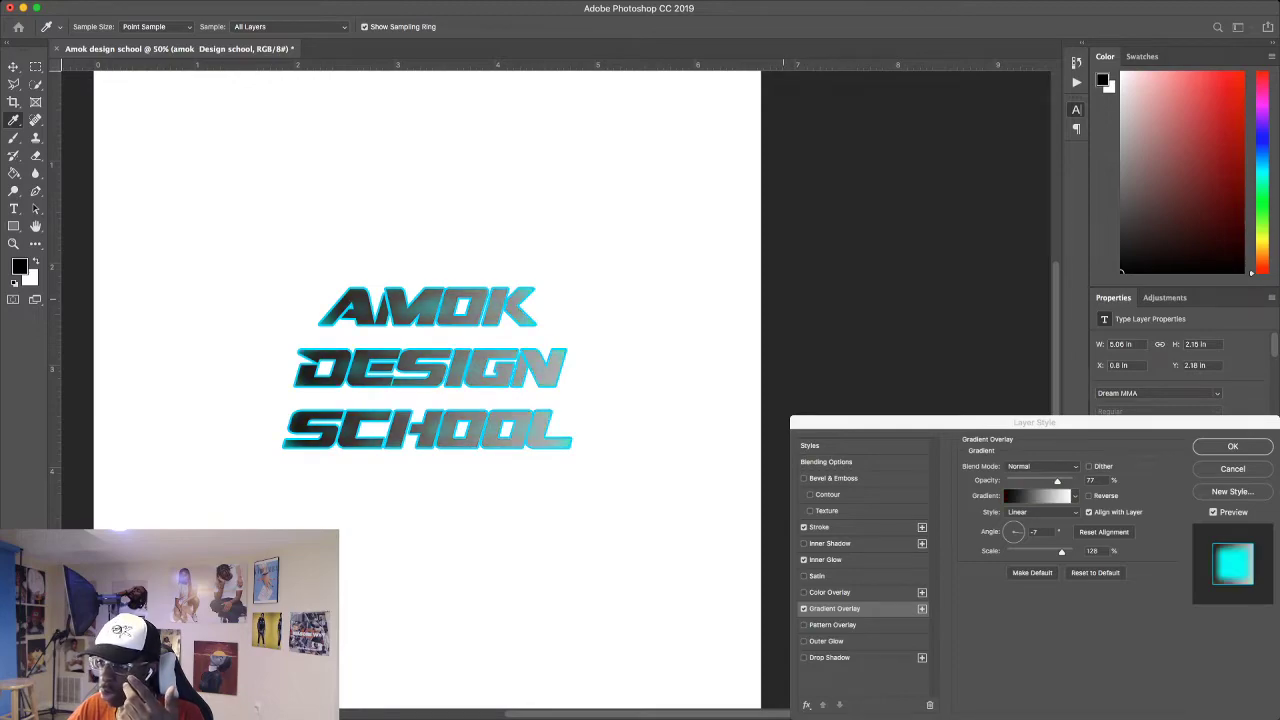
left_click(766, 300)
left_click(858, 299)
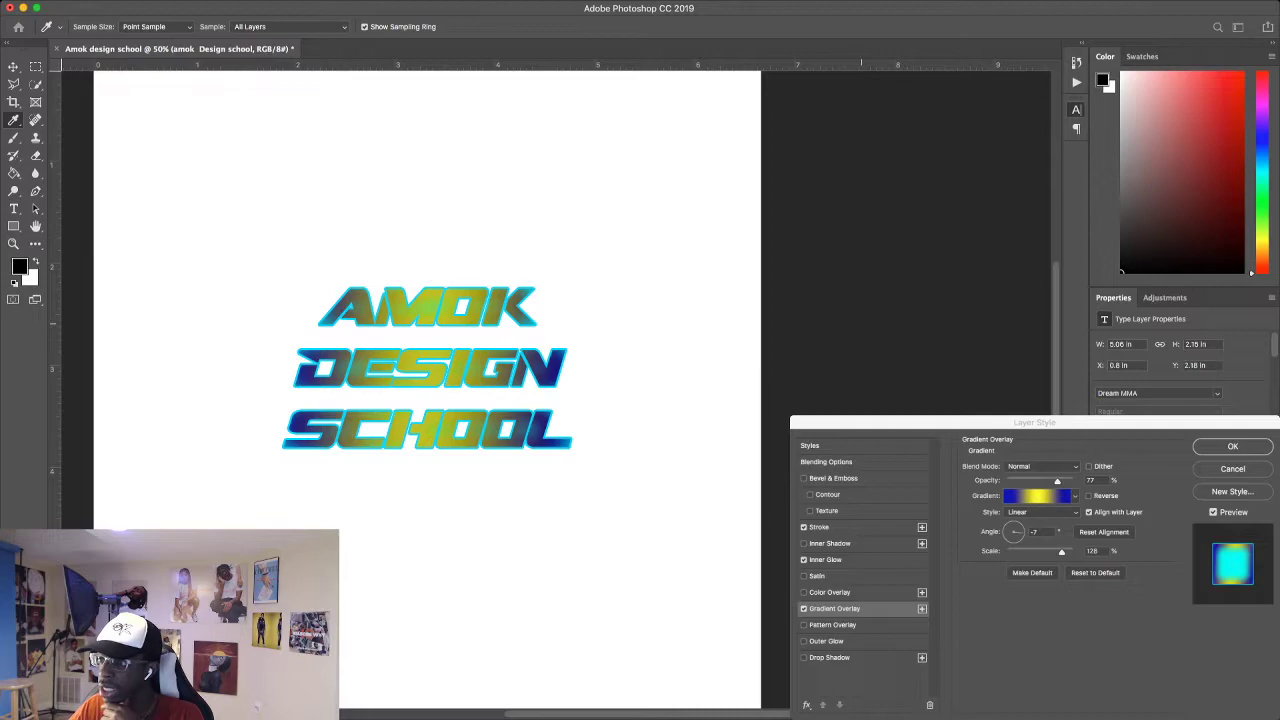
left_click(818, 315)
left_click(800, 316)
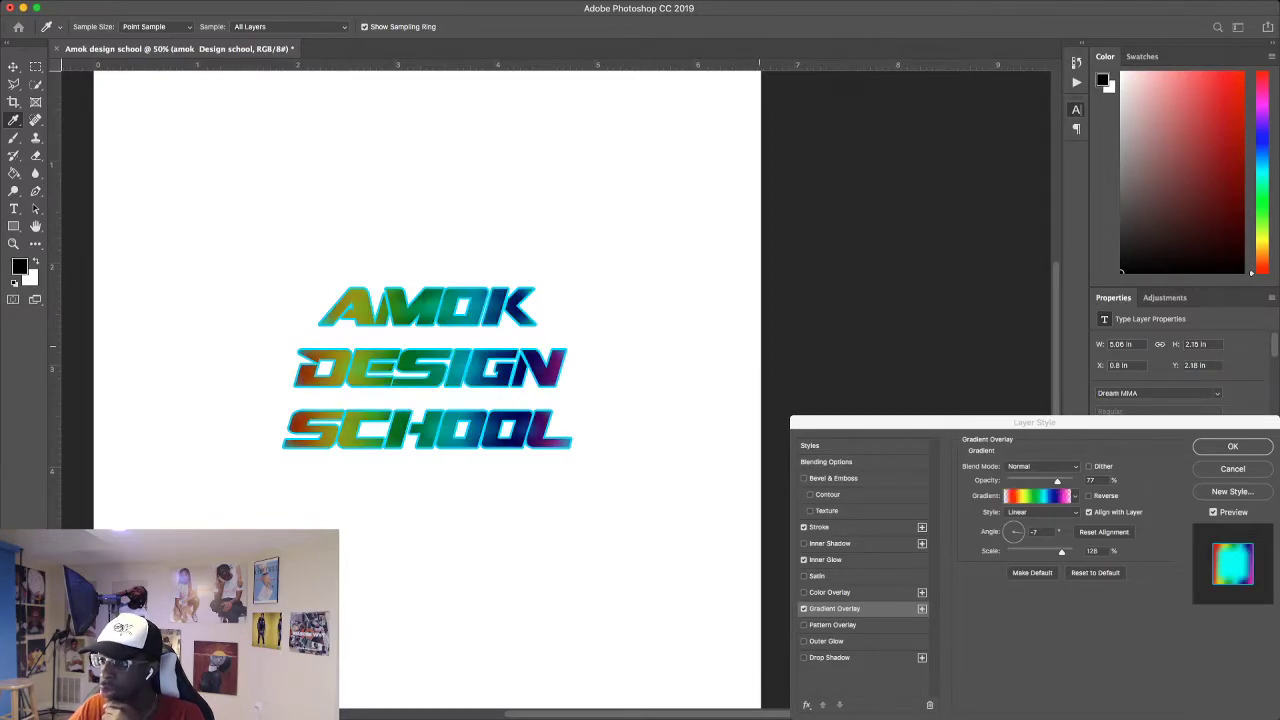
left_click(765, 328)
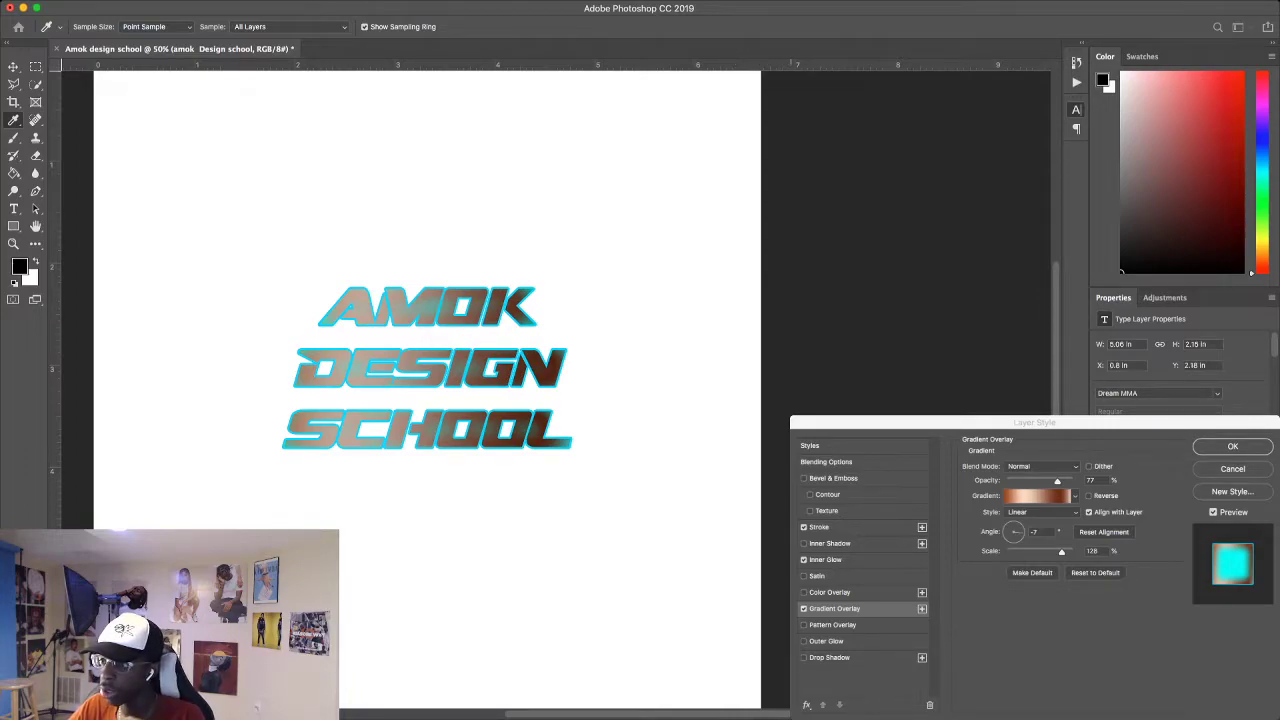
Edit the Gradient Overlay's color stops, replacing the copper-brown tones with cyan and dark teal shades, and accept the gradient.
left_click(833, 304)
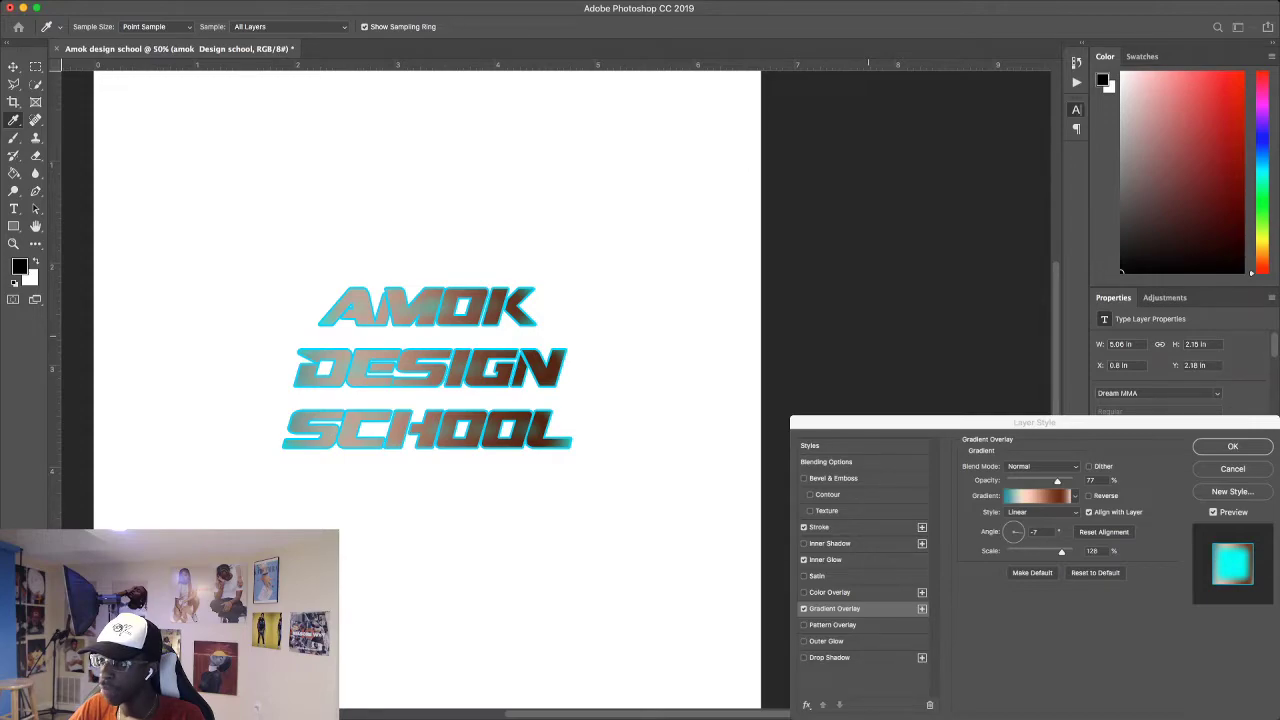
left_click(945, 217)
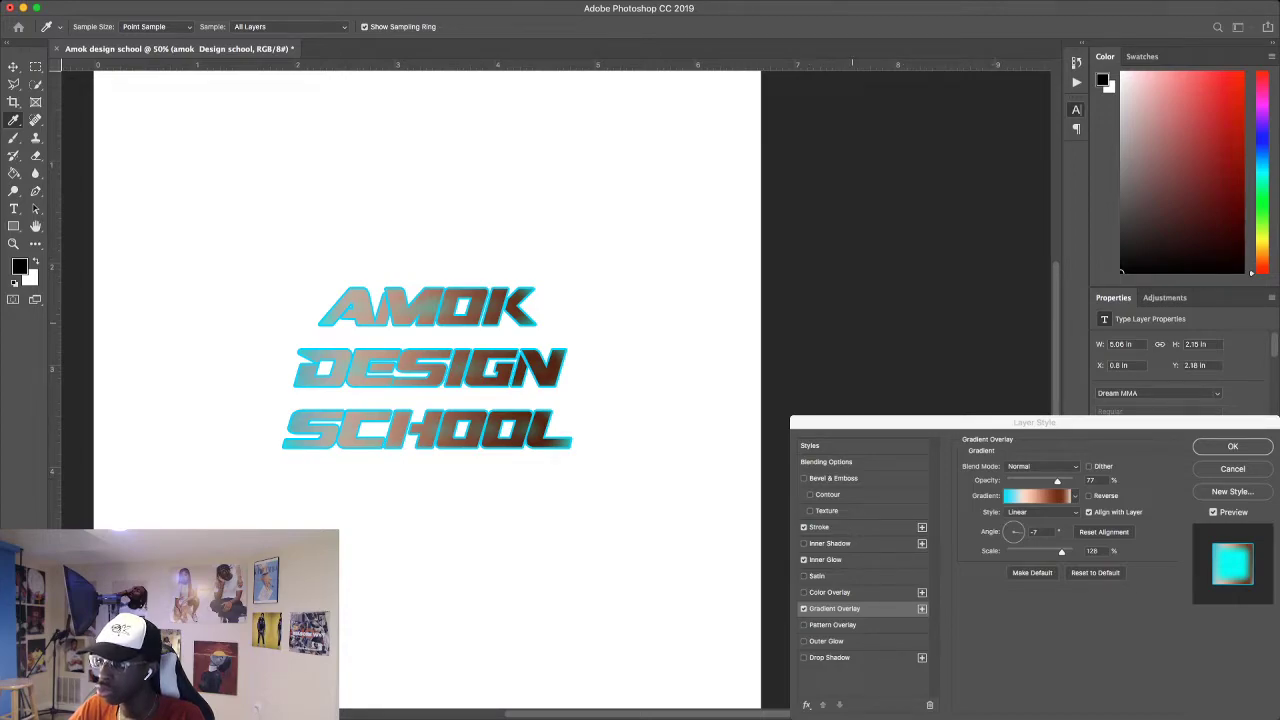
left_click(869, 332)
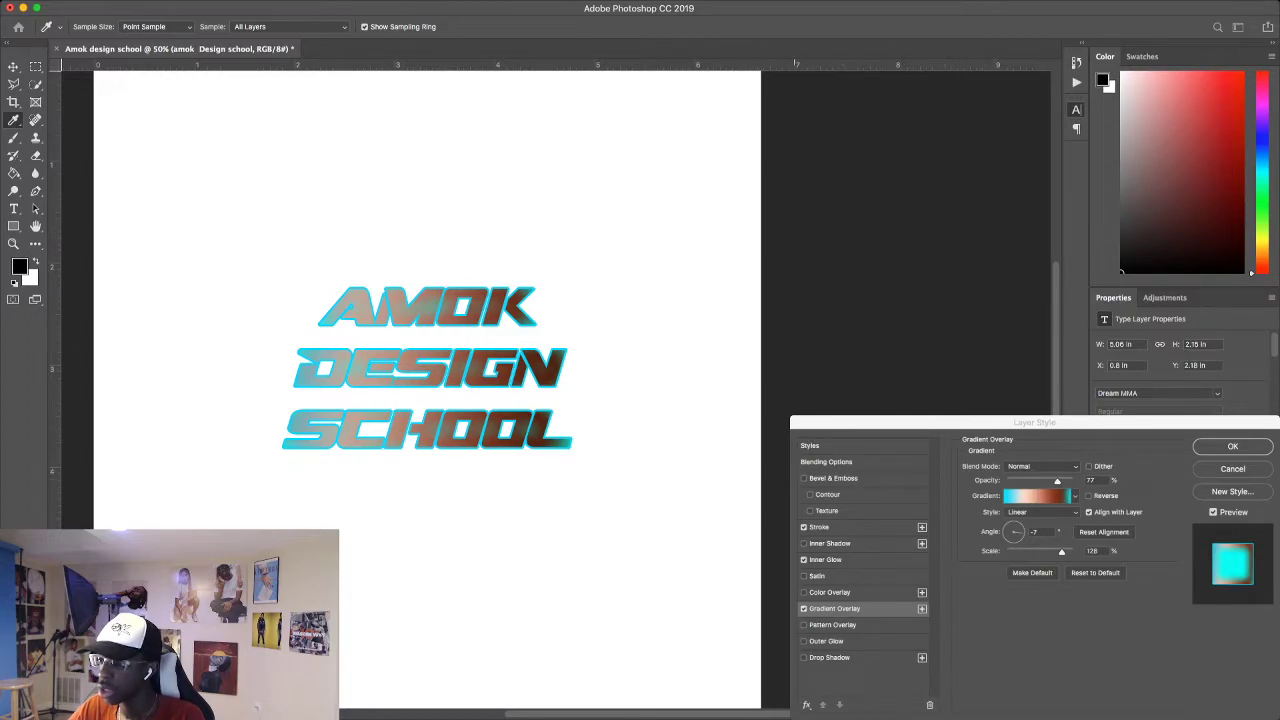
left_click(865, 336)
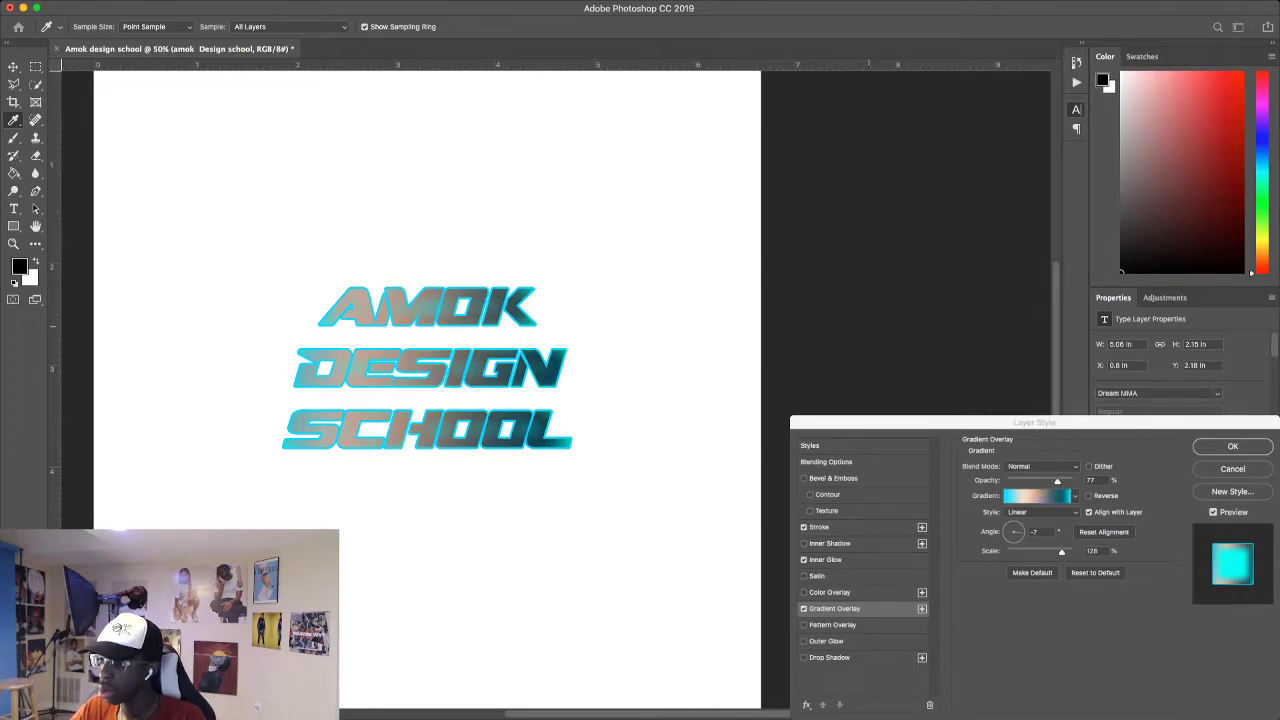
left_click(868, 273)
left_click(865, 340)
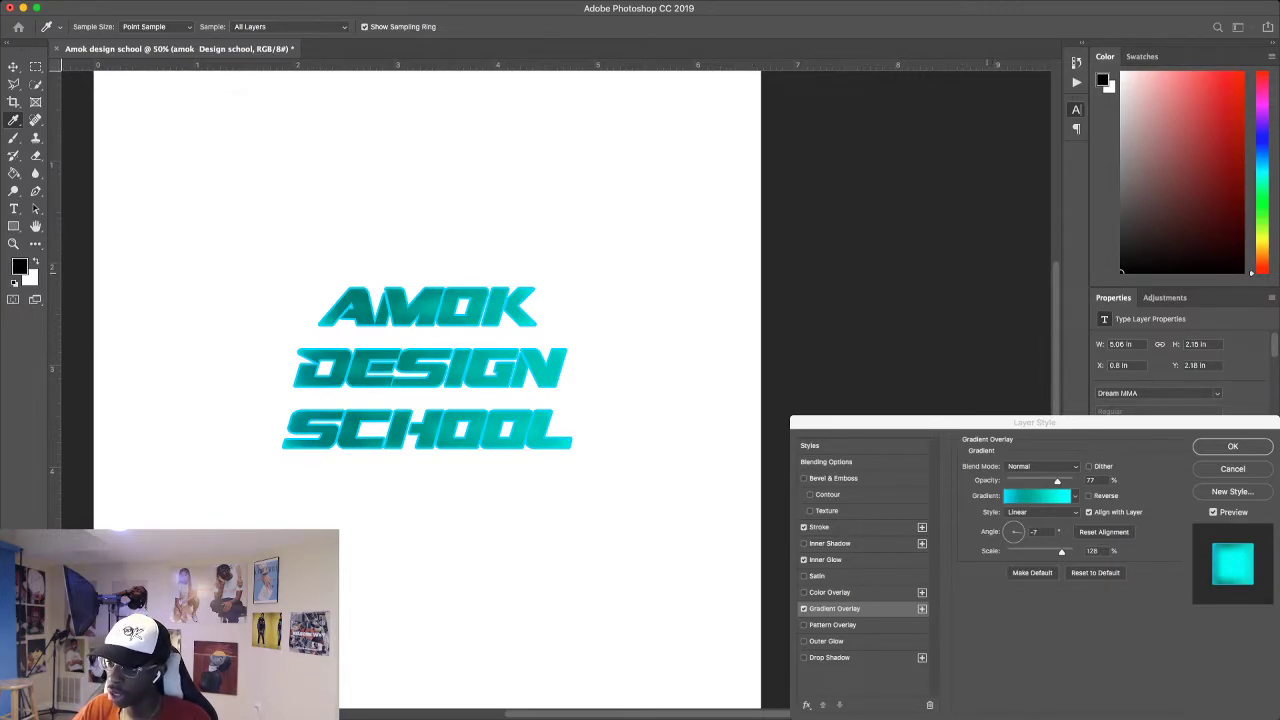
left_click(975, 278)
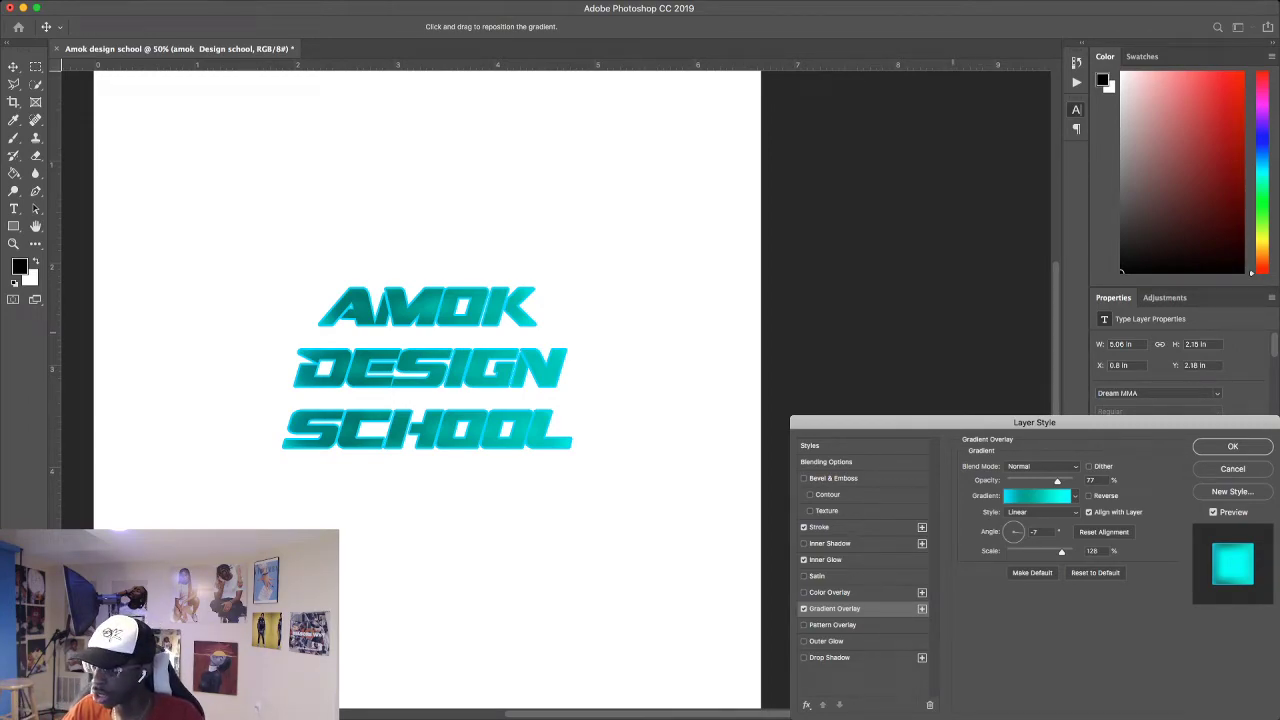
Set the Gradient Overlay's angle to 11° and compare styles such as Reflected and Diamond, keeping Linear with the overlay on.
mouse_move(1028, 534)
left_mouse_down()
mouse_move(1006, 525)
mouse_move(1016, 531)
left_mouse_up()
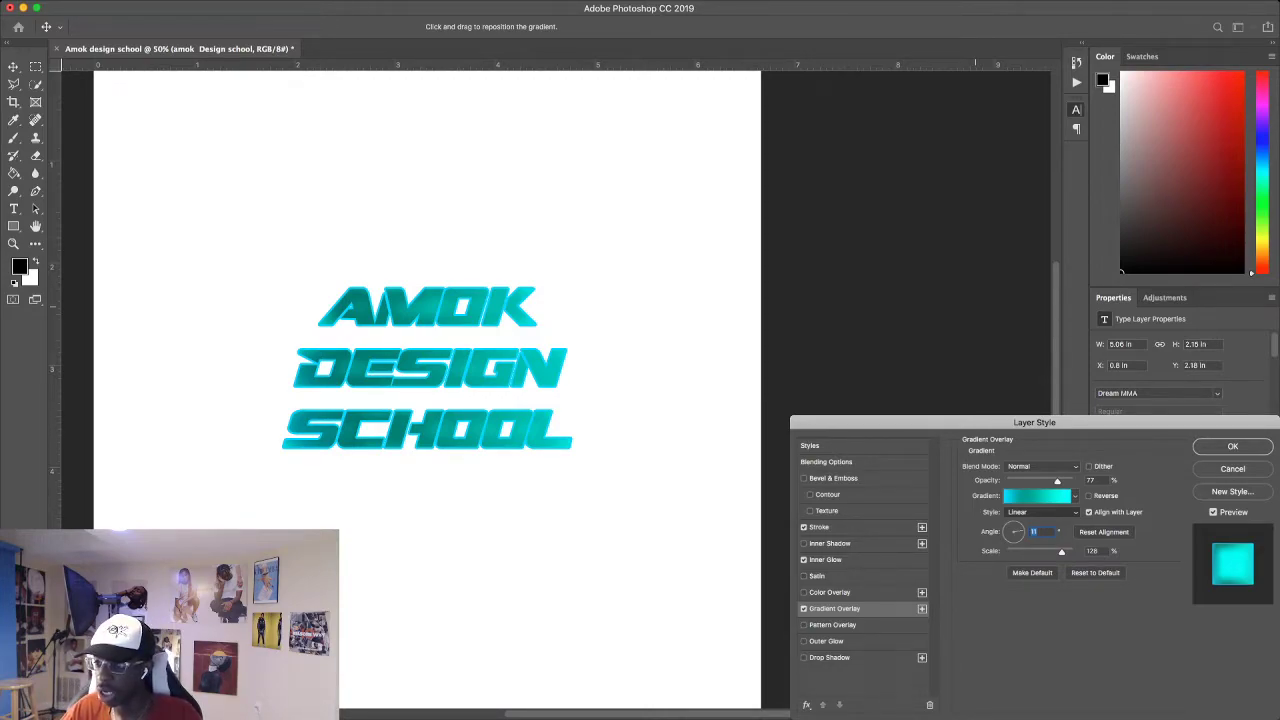
left_click(1032, 550)
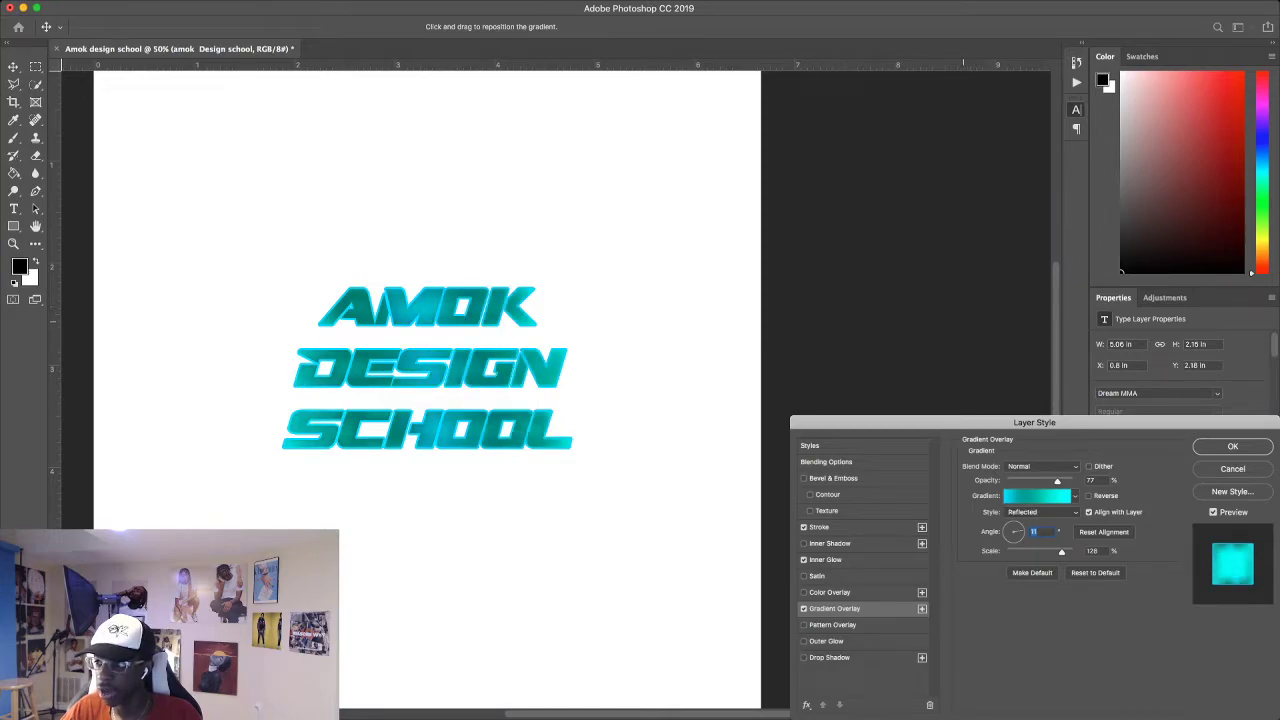
key("Down")
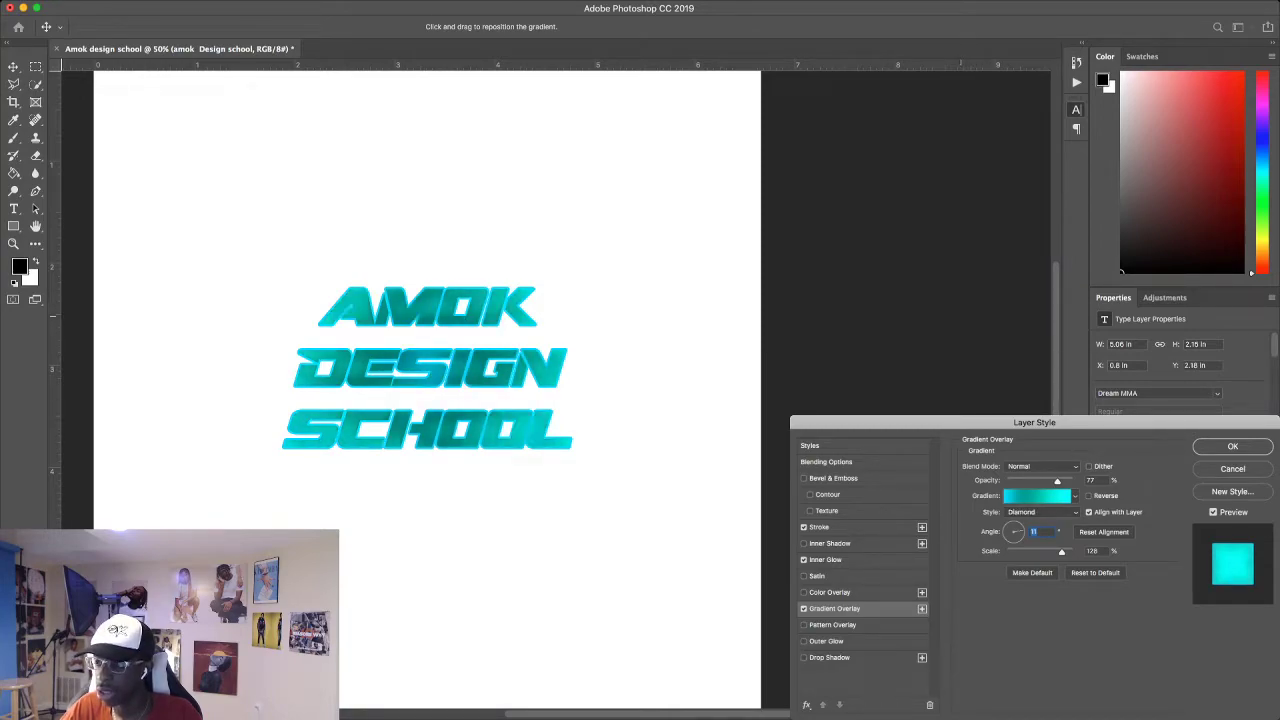
key("Up")
key("Up")
key("Up")
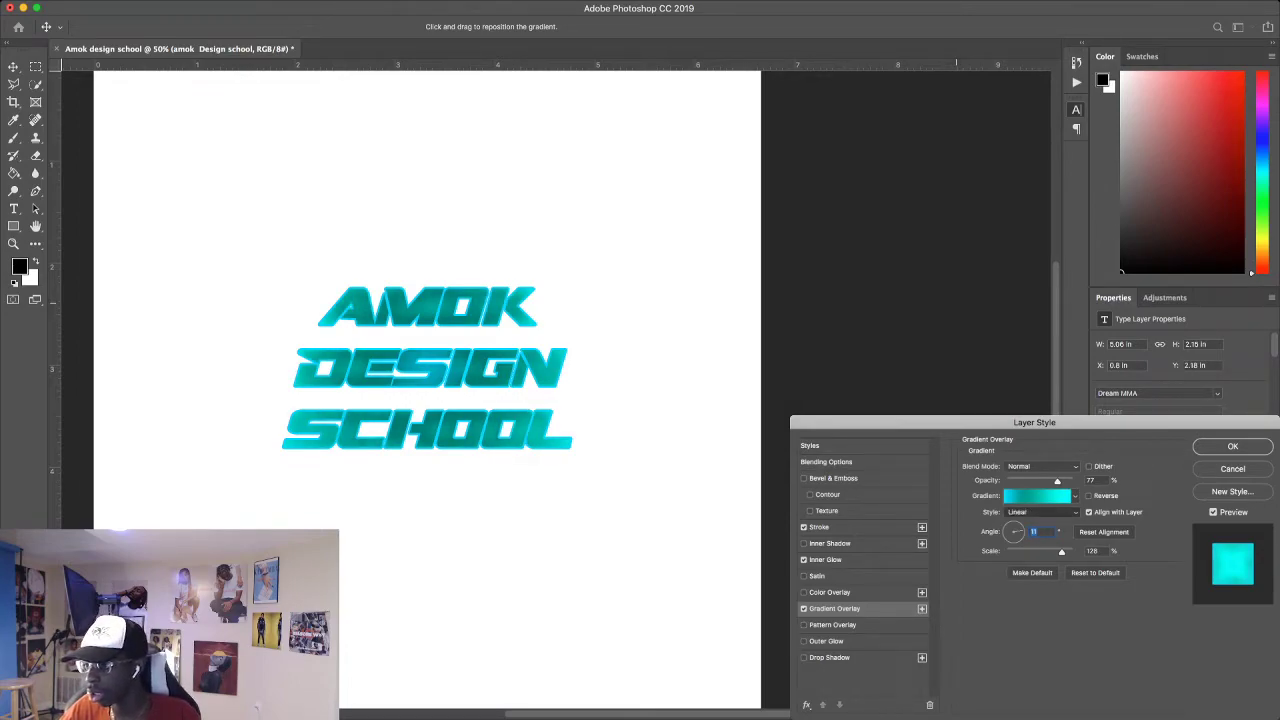
key("Up")
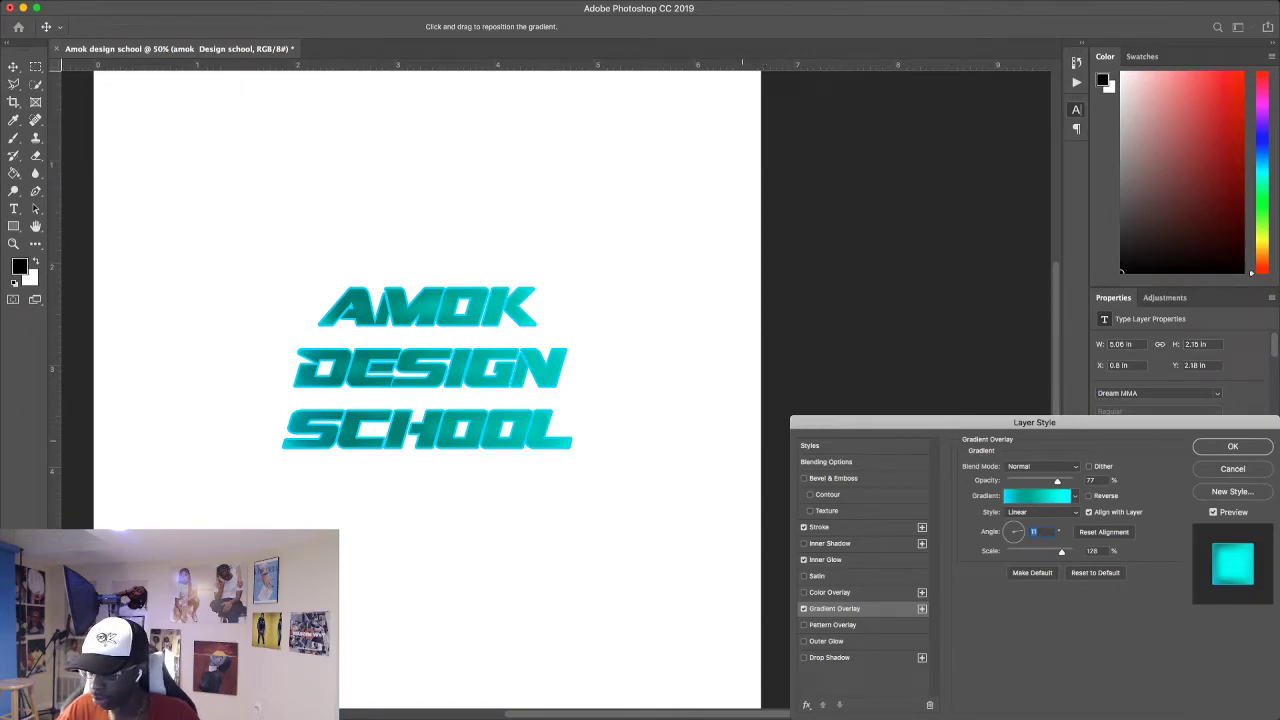
left_click(804, 609)
left_click(804, 609)
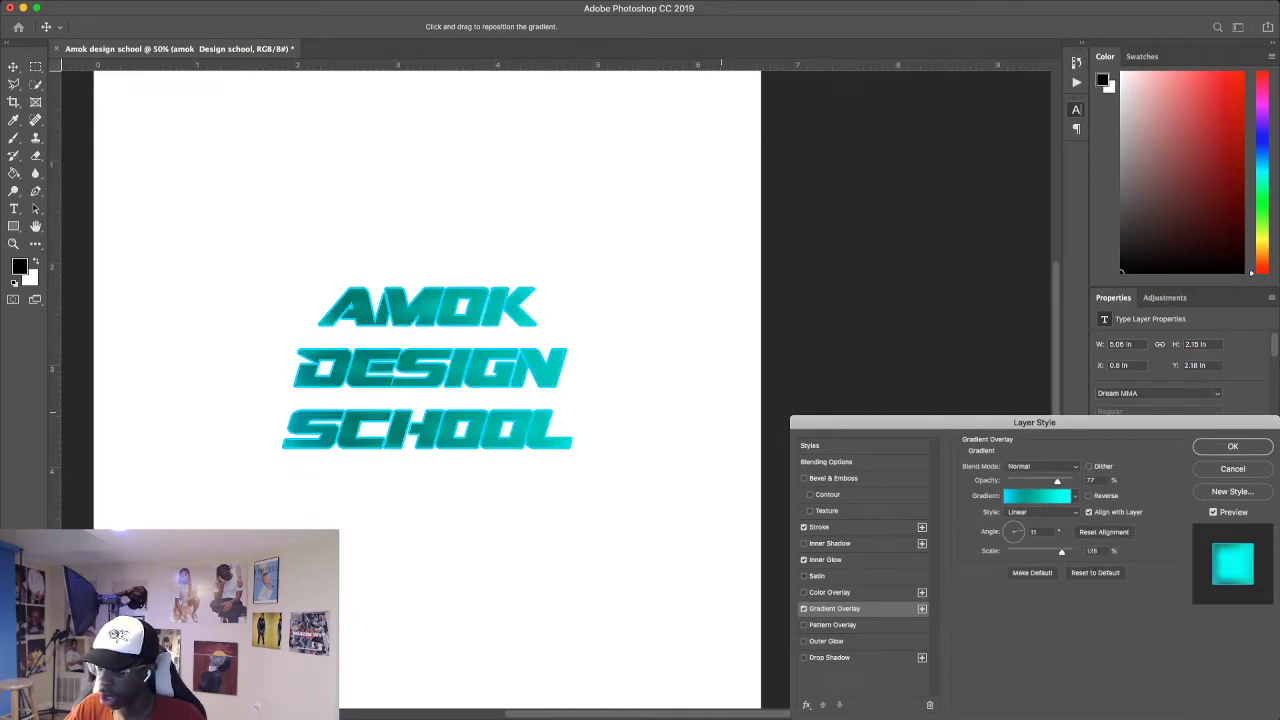
Try a Pattern Overlay on the text with Normal blend mode and the purple wavy pattern.
left_click(832, 625)
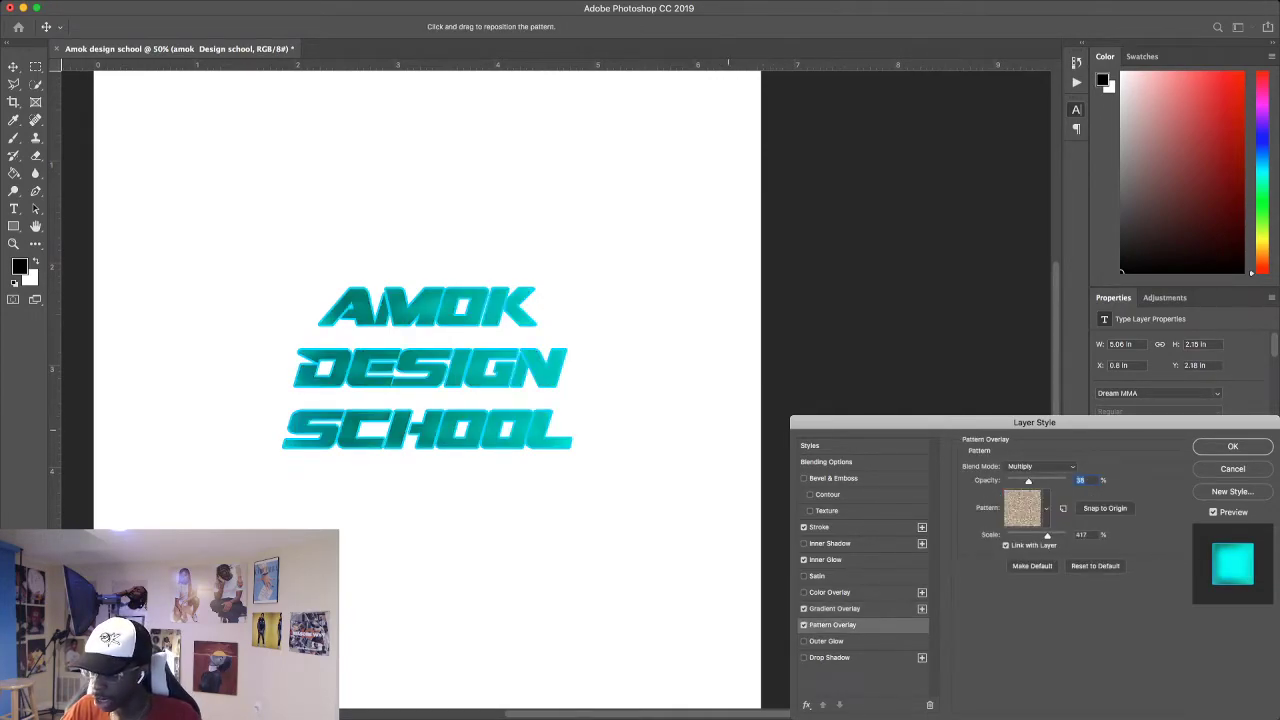
left_click(1023, 420)
left_click(1047, 508)
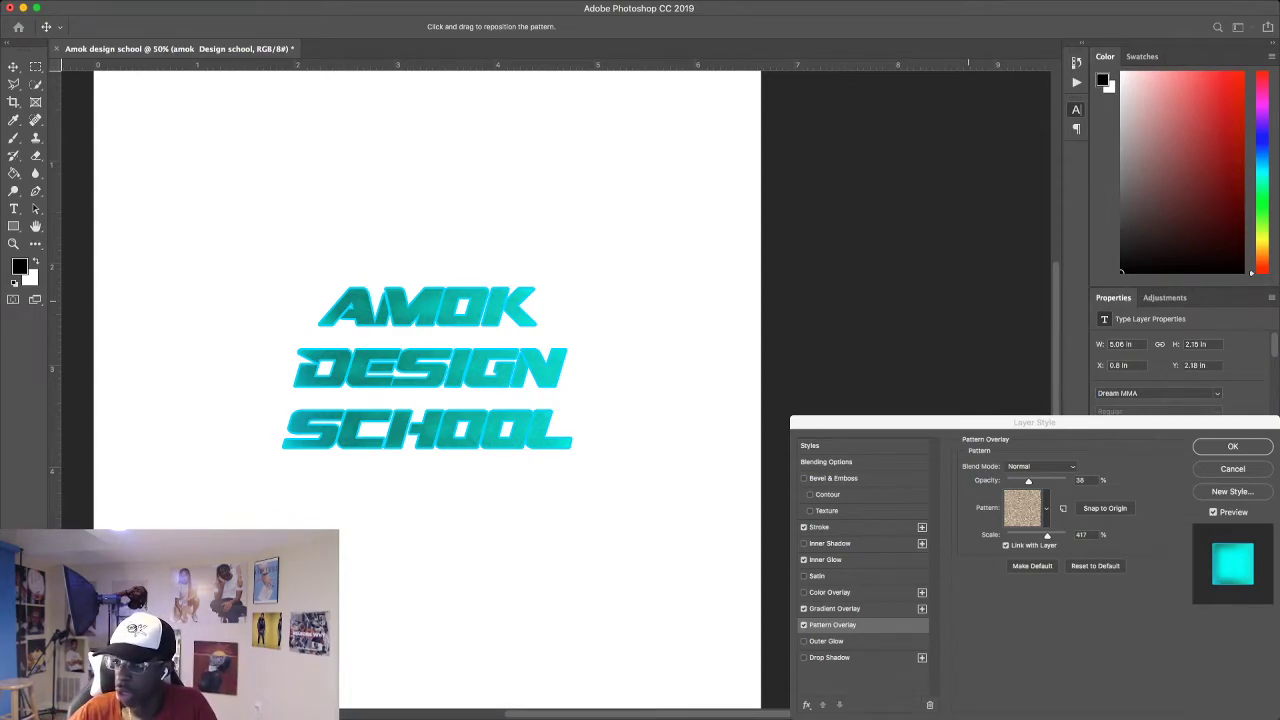
left_click(1050, 560)
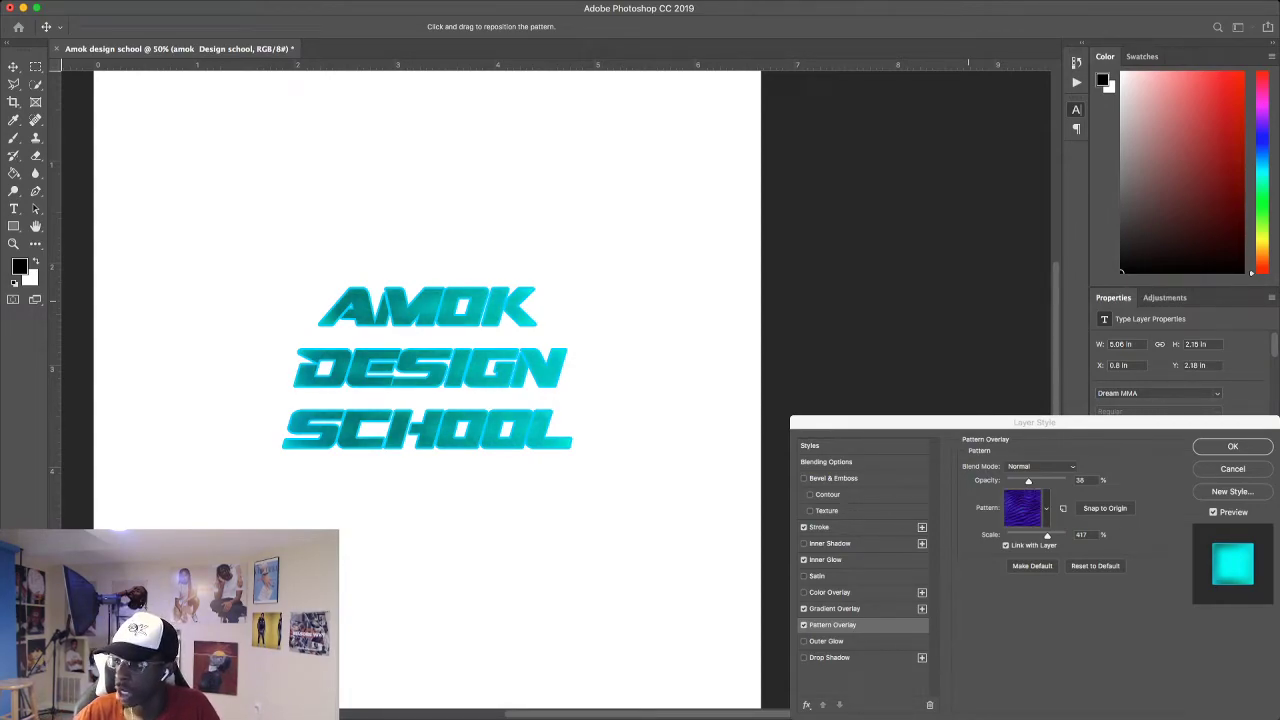
Turn off the Gradient Overlay and Inner Glow to view the Pattern Overlay alone, and reopen the Pattern Overlay settings.
left_click(803, 608)
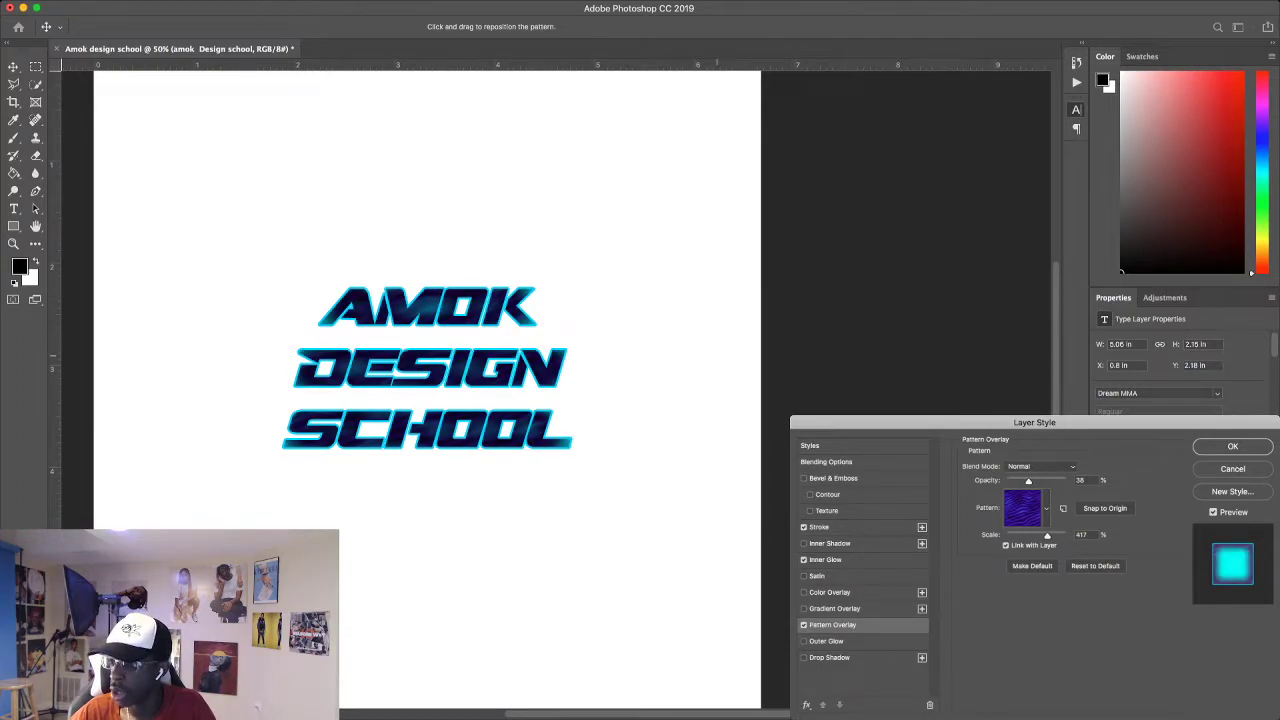
left_click(825, 559)
left_click(803, 559)
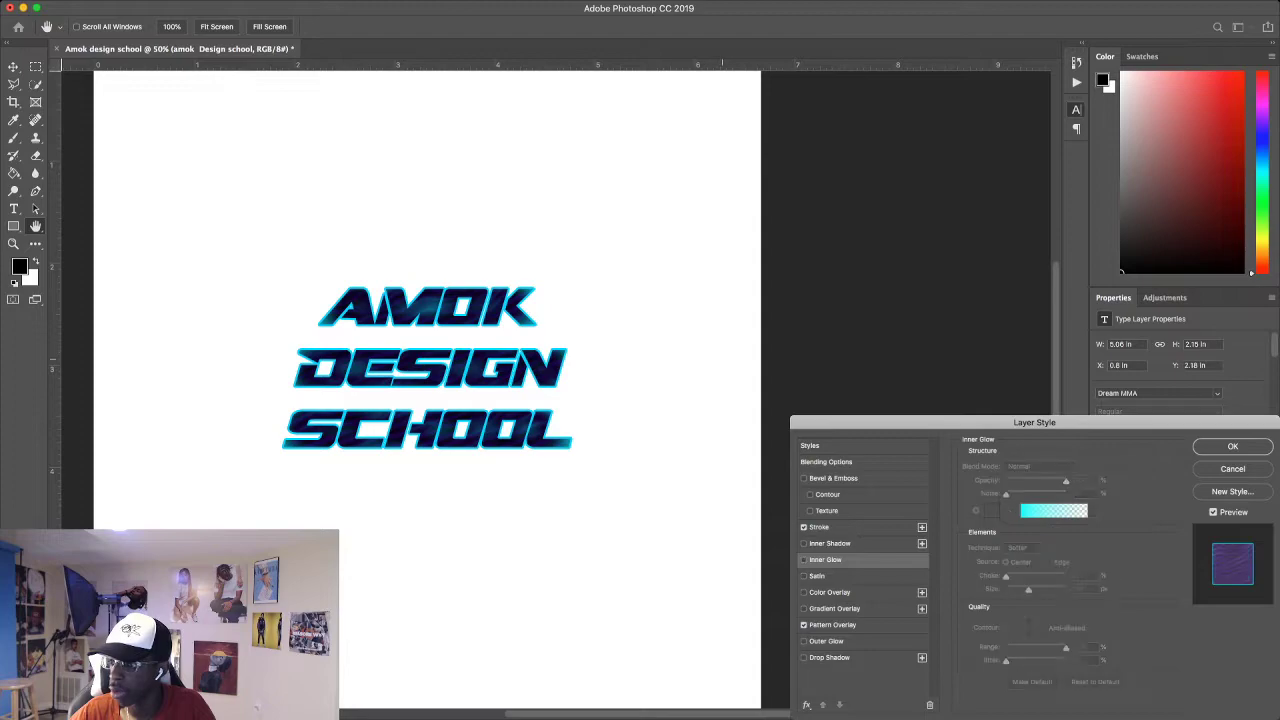
left_click(820, 624)
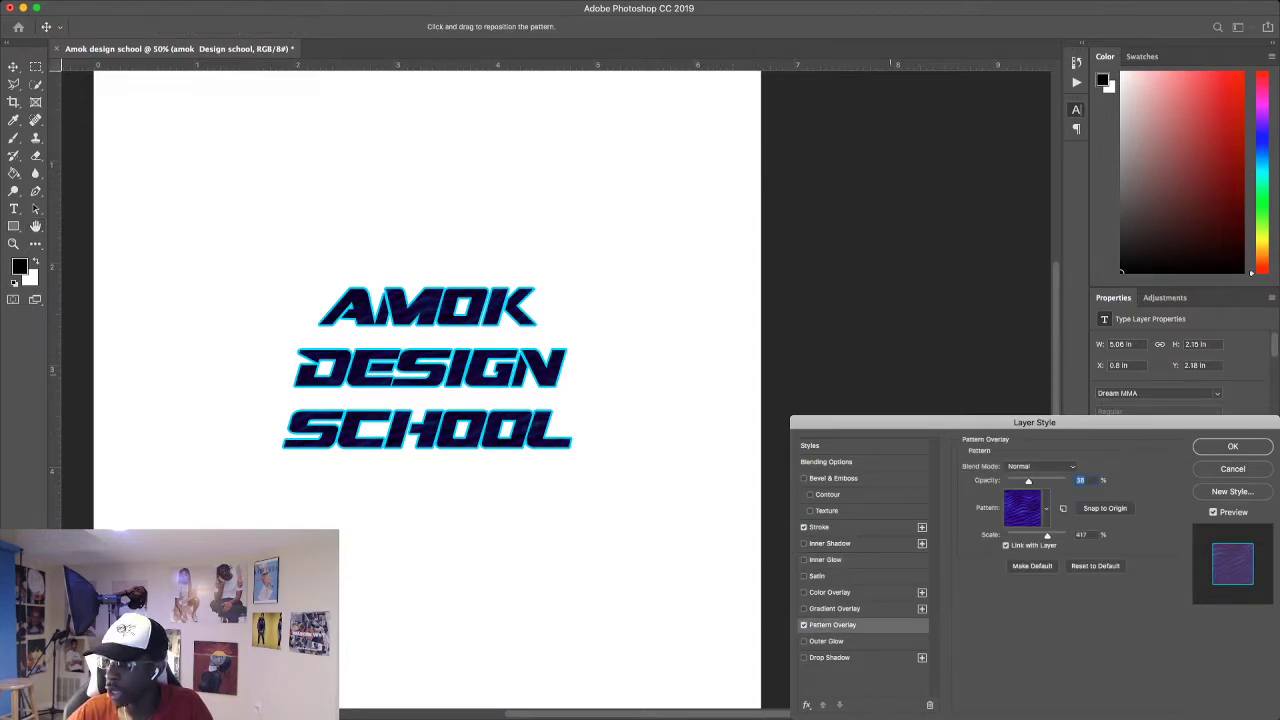
Try various patterns for the Pattern Overlay, such as denim blue, concentric squares, dots, lines and yellow texture.
left_click(1047, 508)
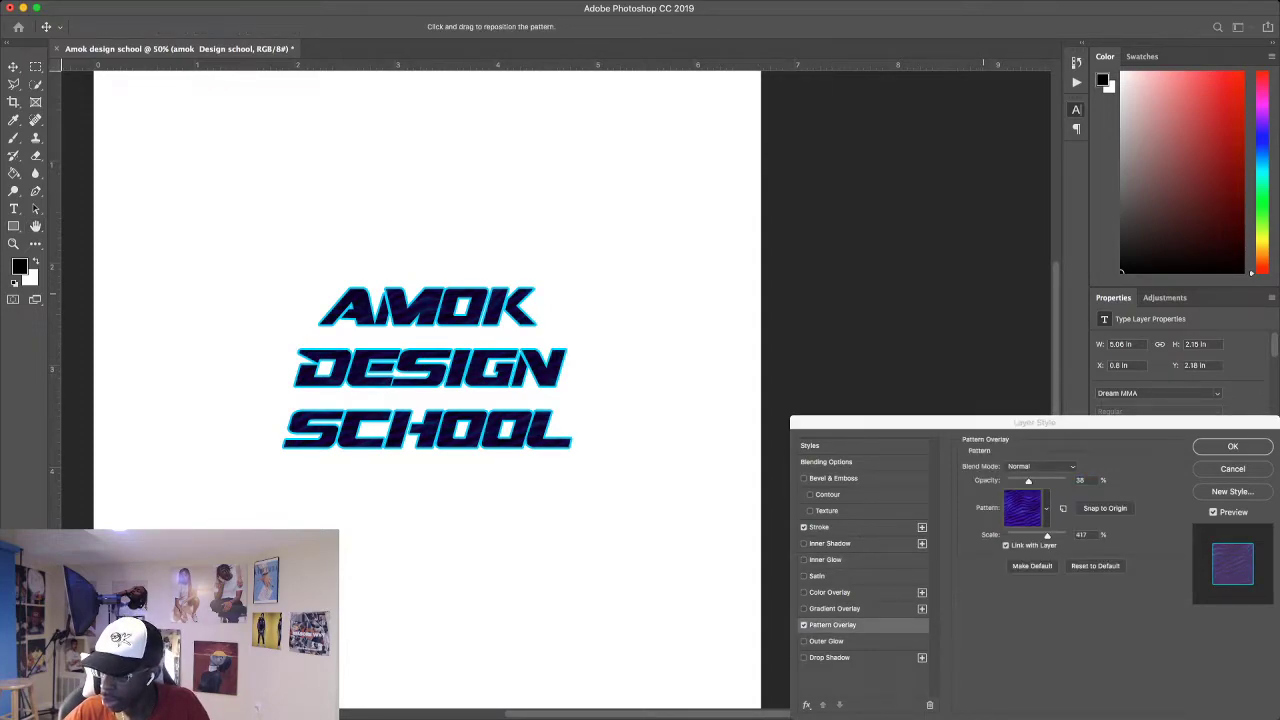
left_click(1045, 562)
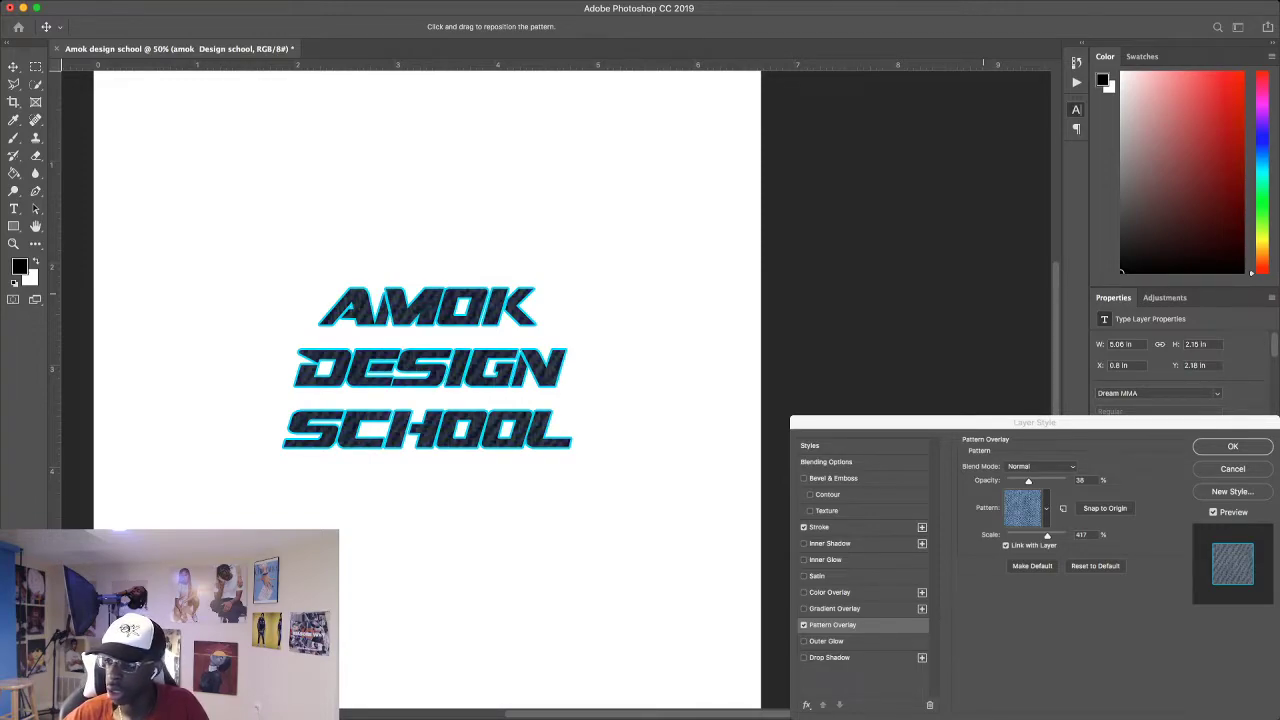
left_click(1065, 562)
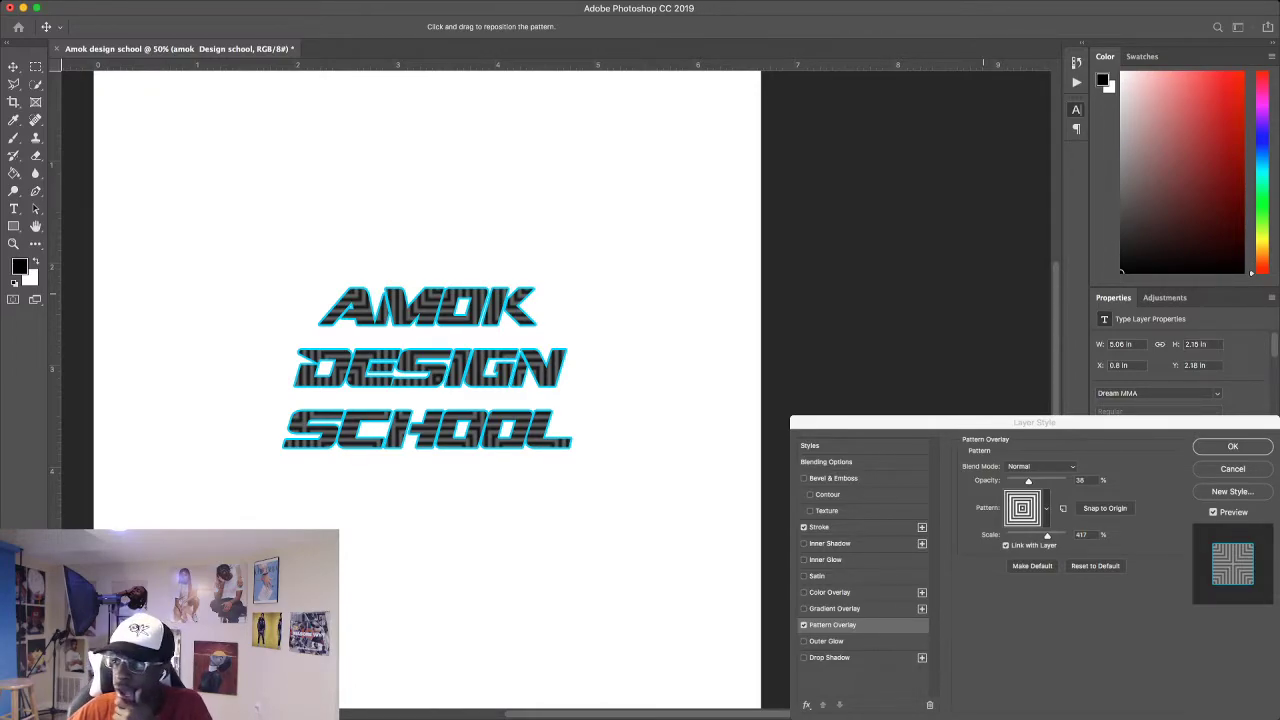
left_click(1085, 562)
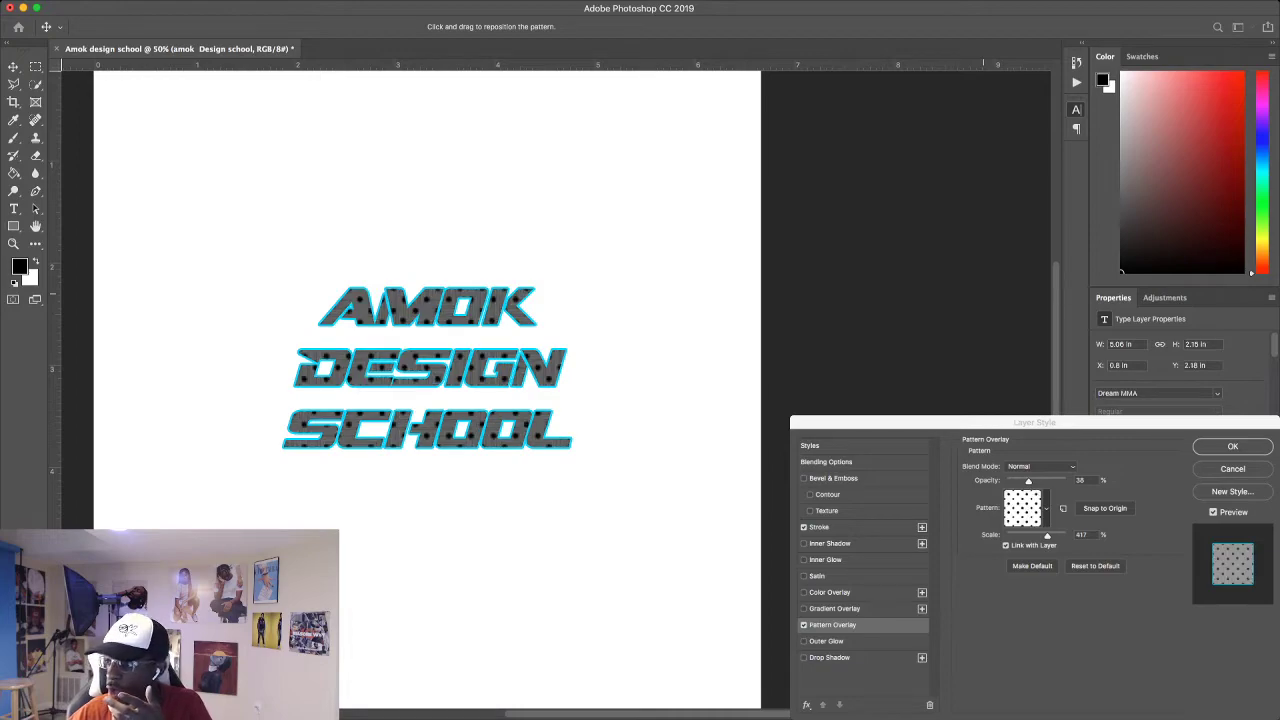
left_click(1105, 562)
left_click(1125, 562)
left_click(1145, 562)
left_click(1165, 562)
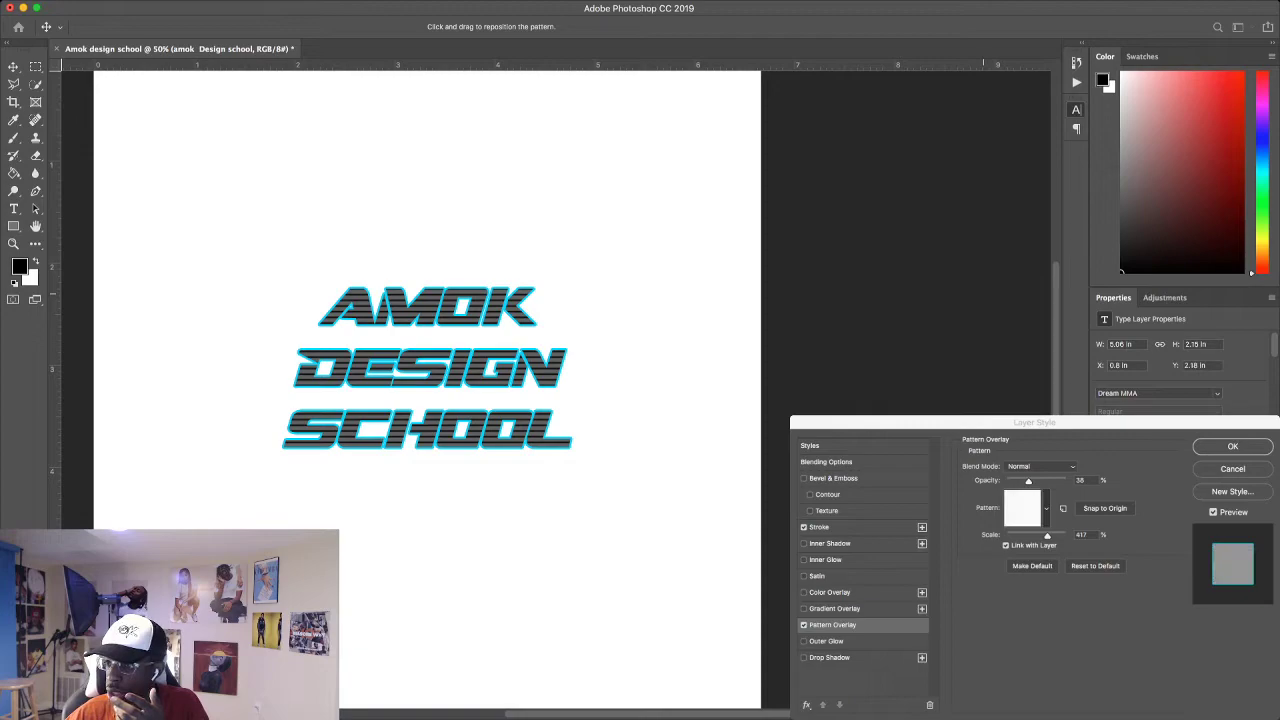
left_click(1065, 582)
left_click(1085, 582)
left_click(1105, 582)
left_click(1125, 582)
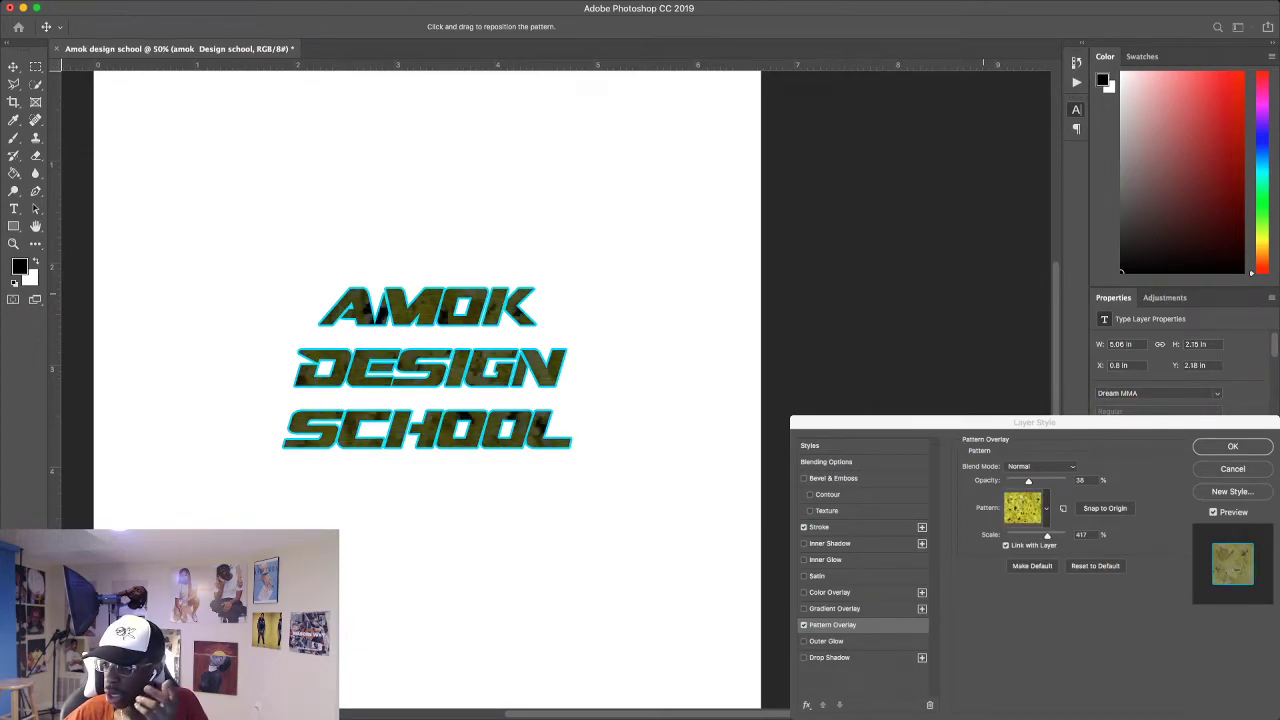
left_click(1145, 582)
left_click(1065, 602)
left_click(1085, 602)
left_click(1105, 602)
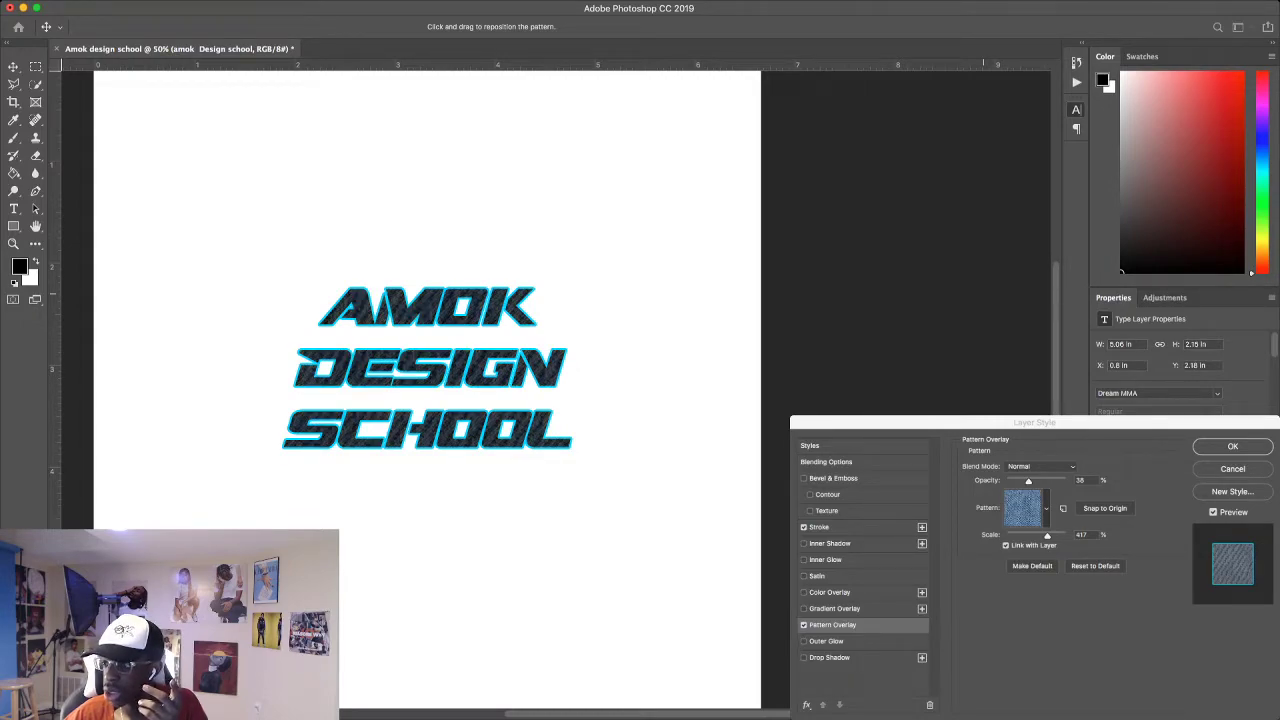
left_click(1125, 602)
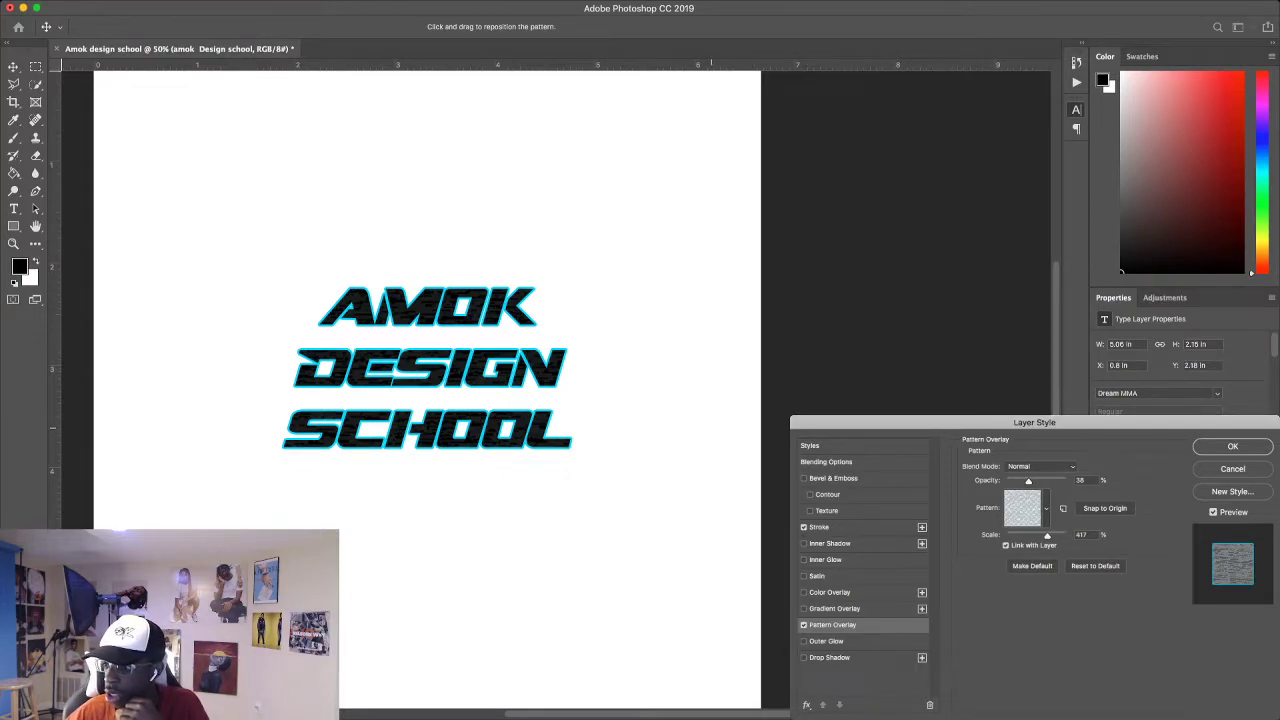
Turn off the Pattern Overlay and switch the Gradient Overlay and Inner Glow back on.
left_click(803, 624)
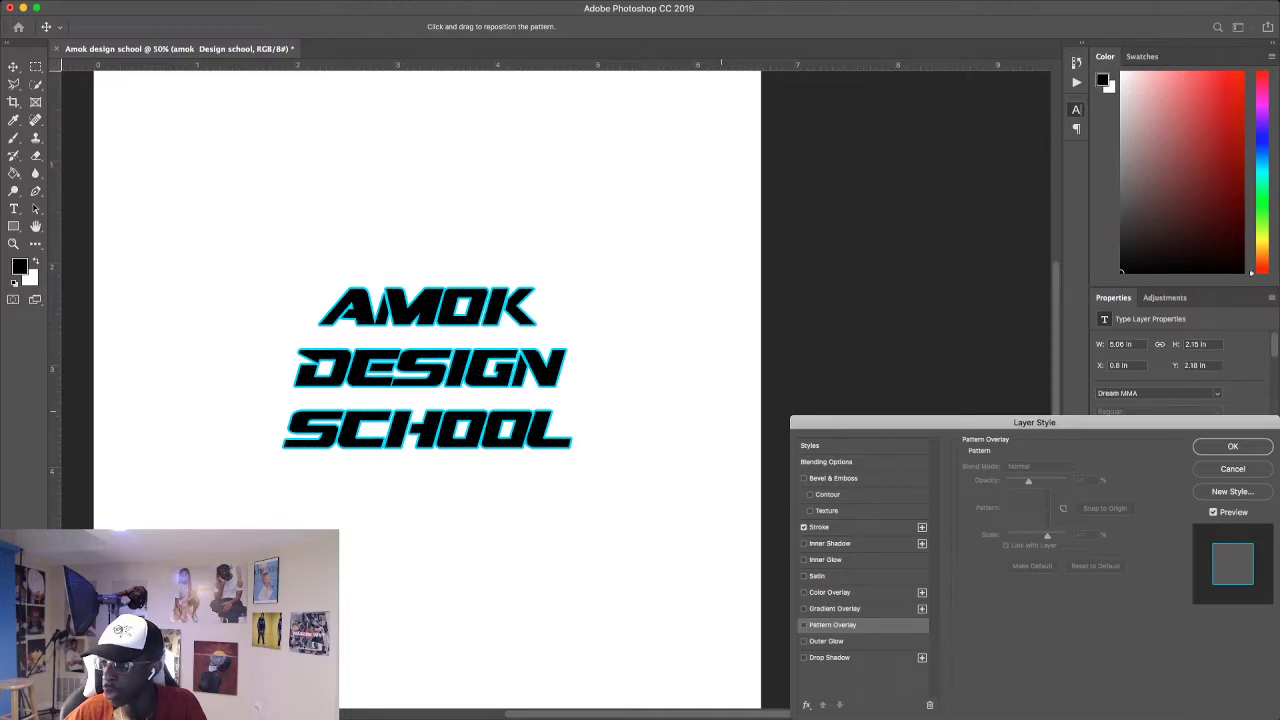
left_click(803, 608)
left_click(803, 559)
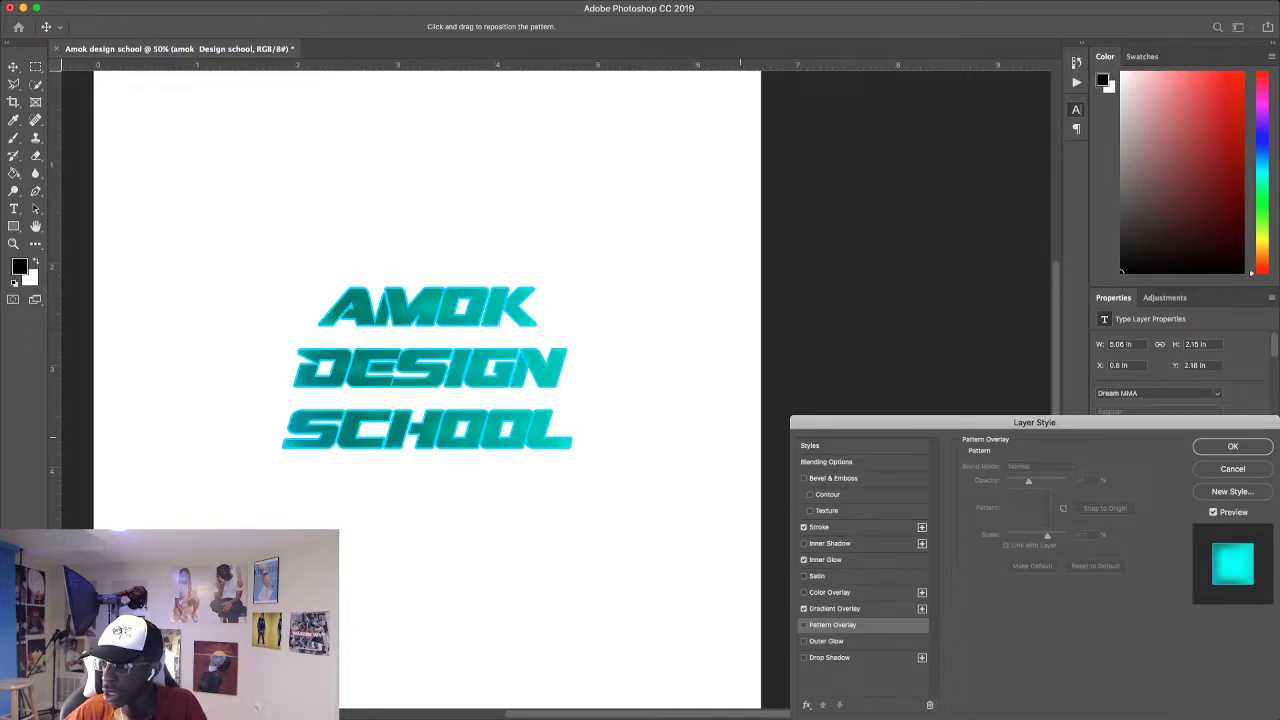
Set the Gradient Overlay's opacity to 40%.
left_click(834, 608)
type("40")
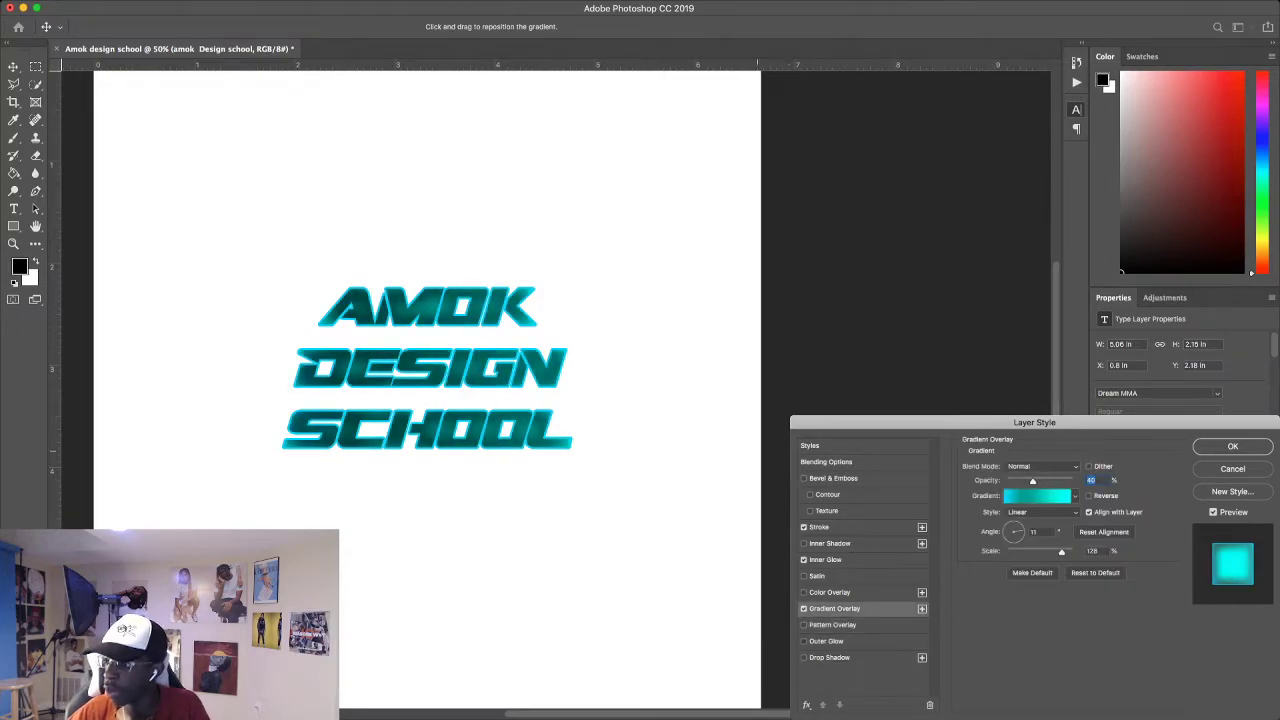
Add an Outer Glow to the text and change its color to black.
left_click(826, 641)
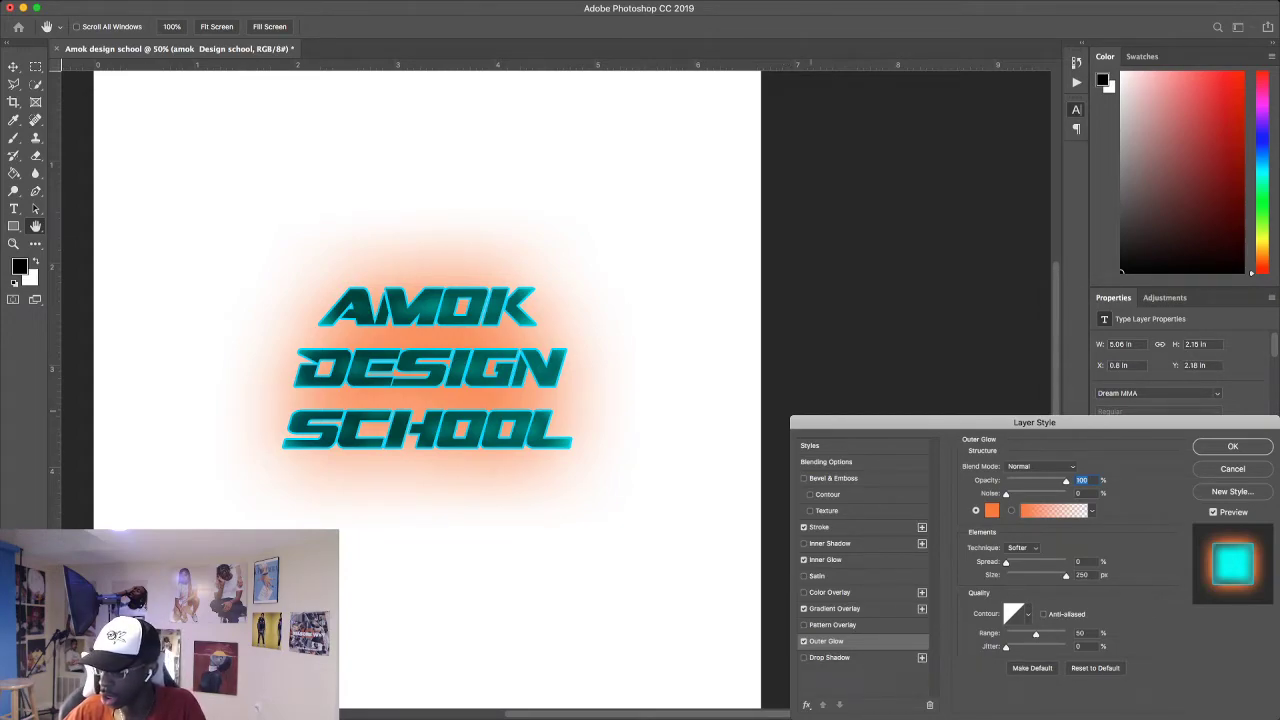
left_click(992, 510)
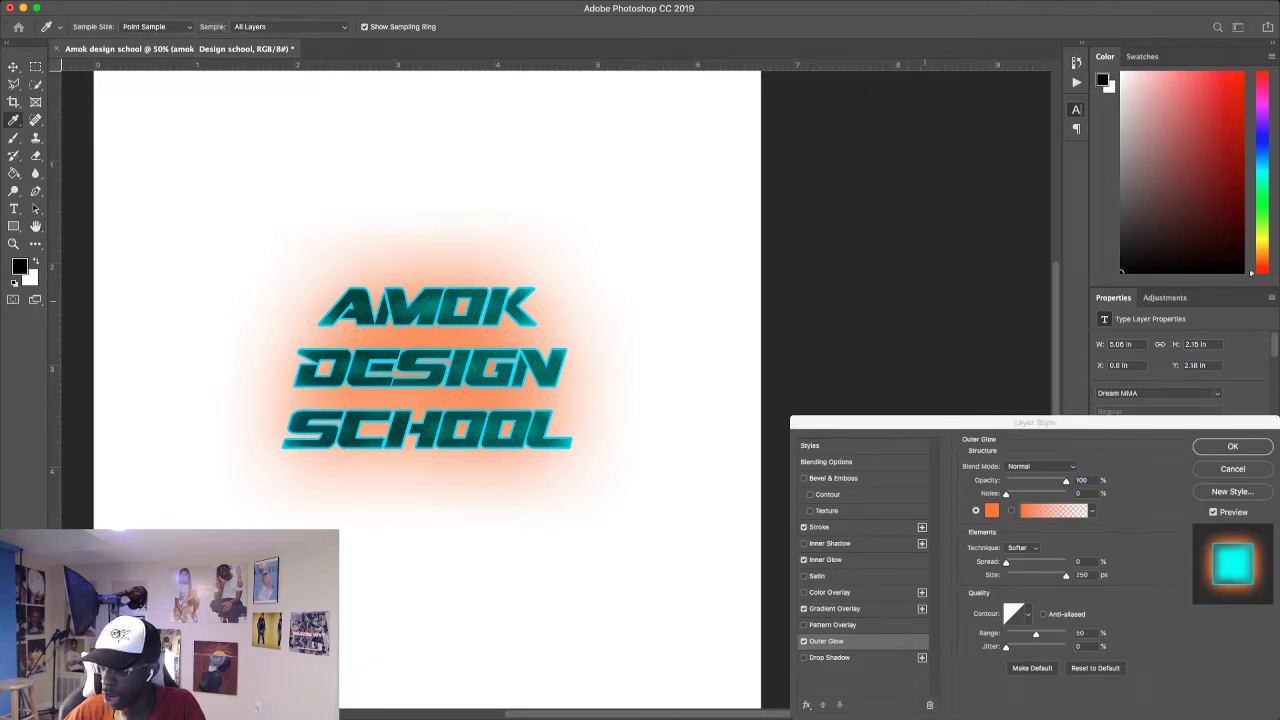
left_click(824, 318)
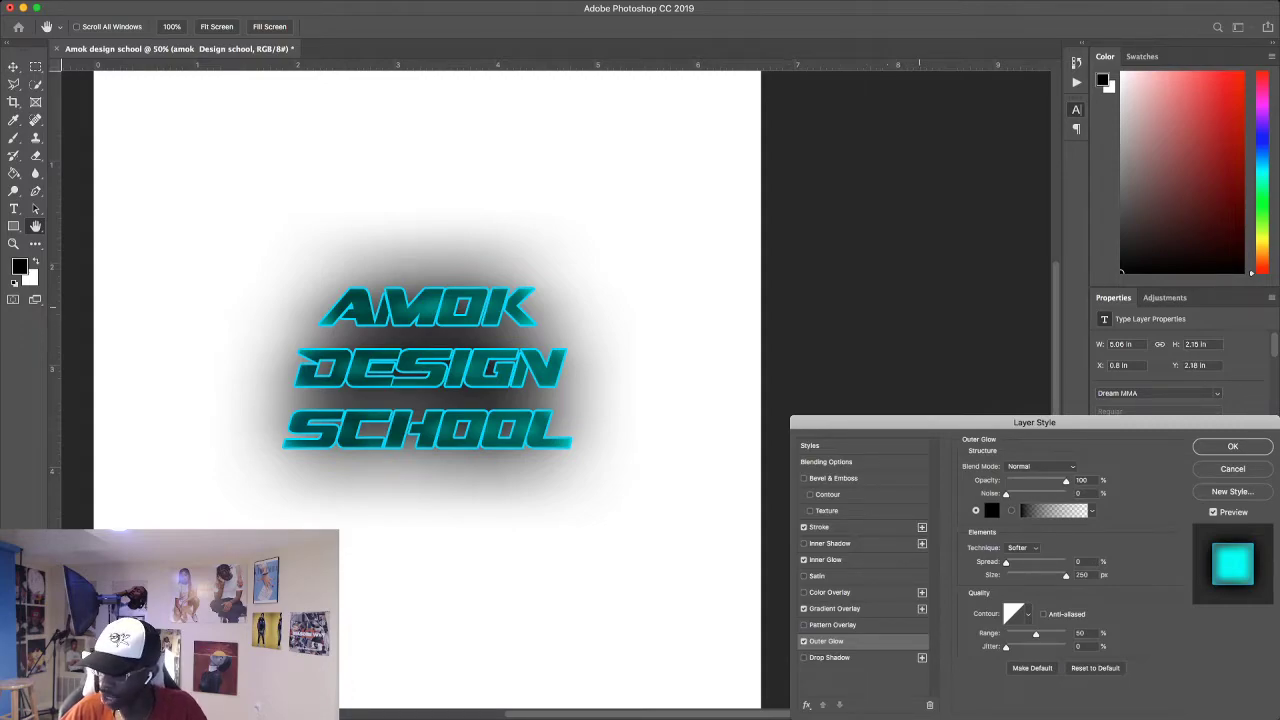
Change the Outer Glow's color to a dark olive green.
left_click(992, 510)
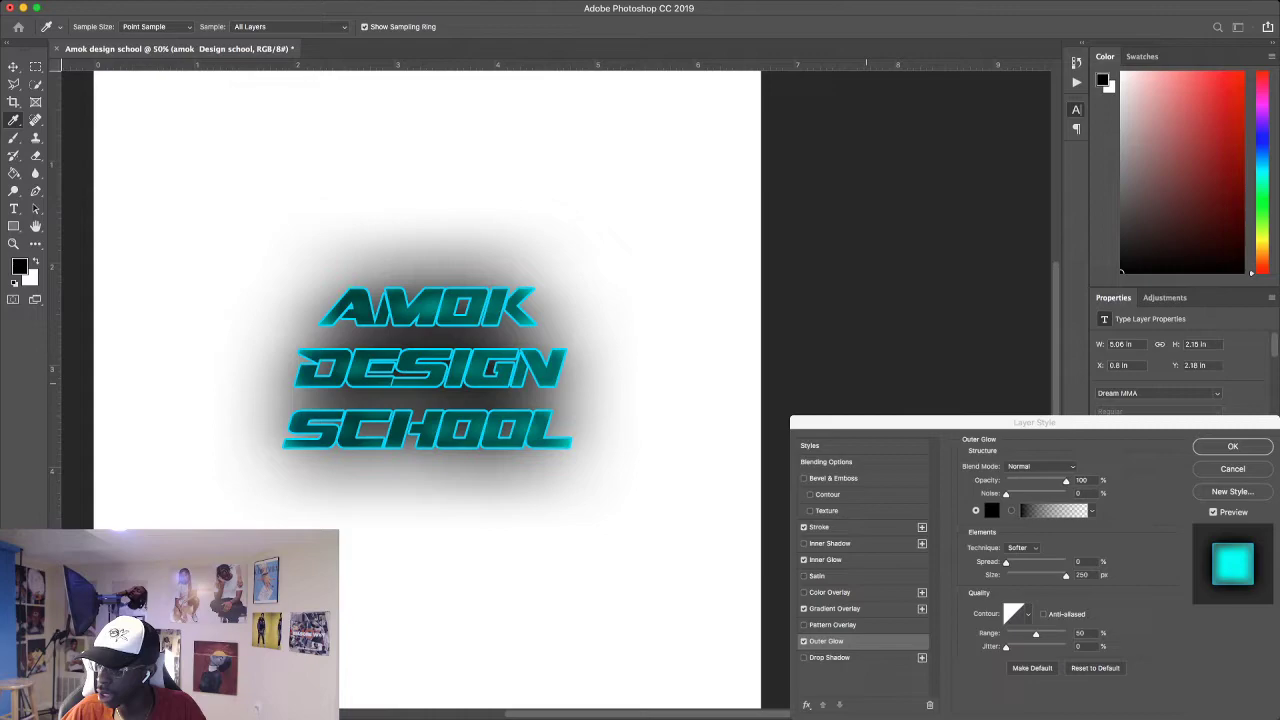
left_click(853, 370)
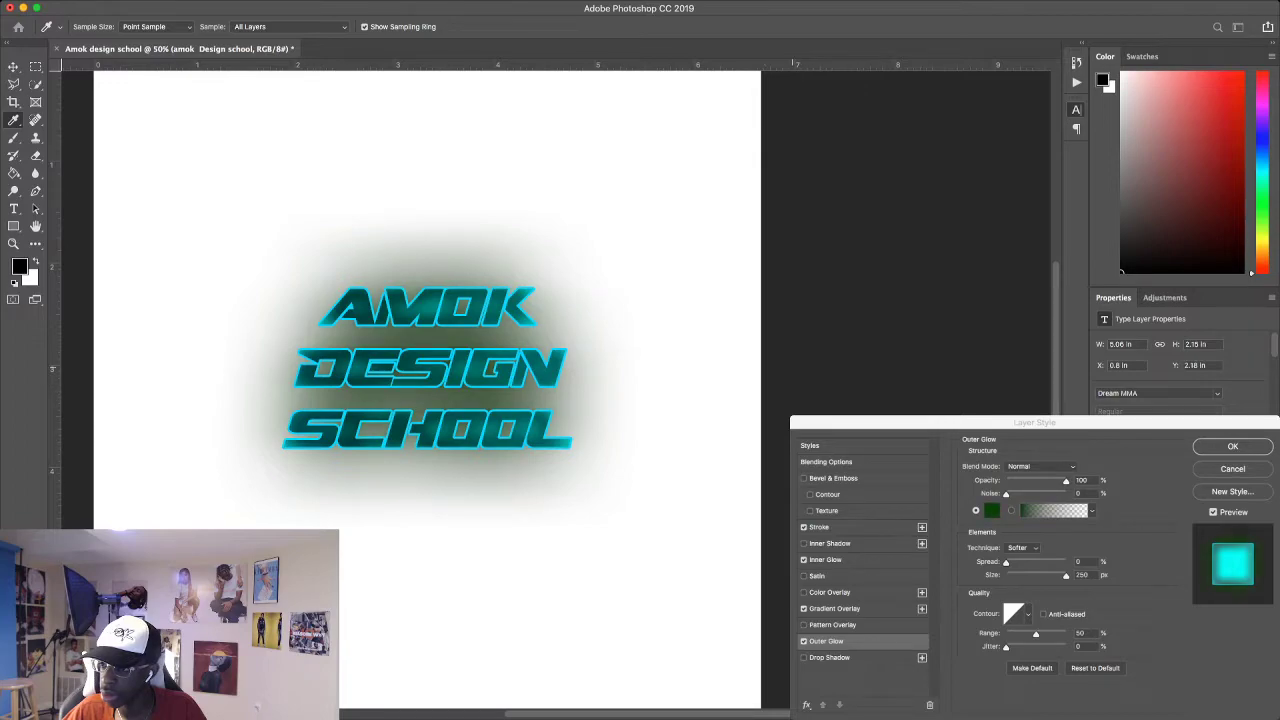
mouse_move(842, 371)
left_mouse_down()
mouse_move(774, 370)
mouse_move(878, 370)
mouse_move(793, 378)
mouse_move(812, 392)
mouse_move(746, 400)
mouse_move(745, 417)
mouse_move(761, 403)
left_mouse_up()
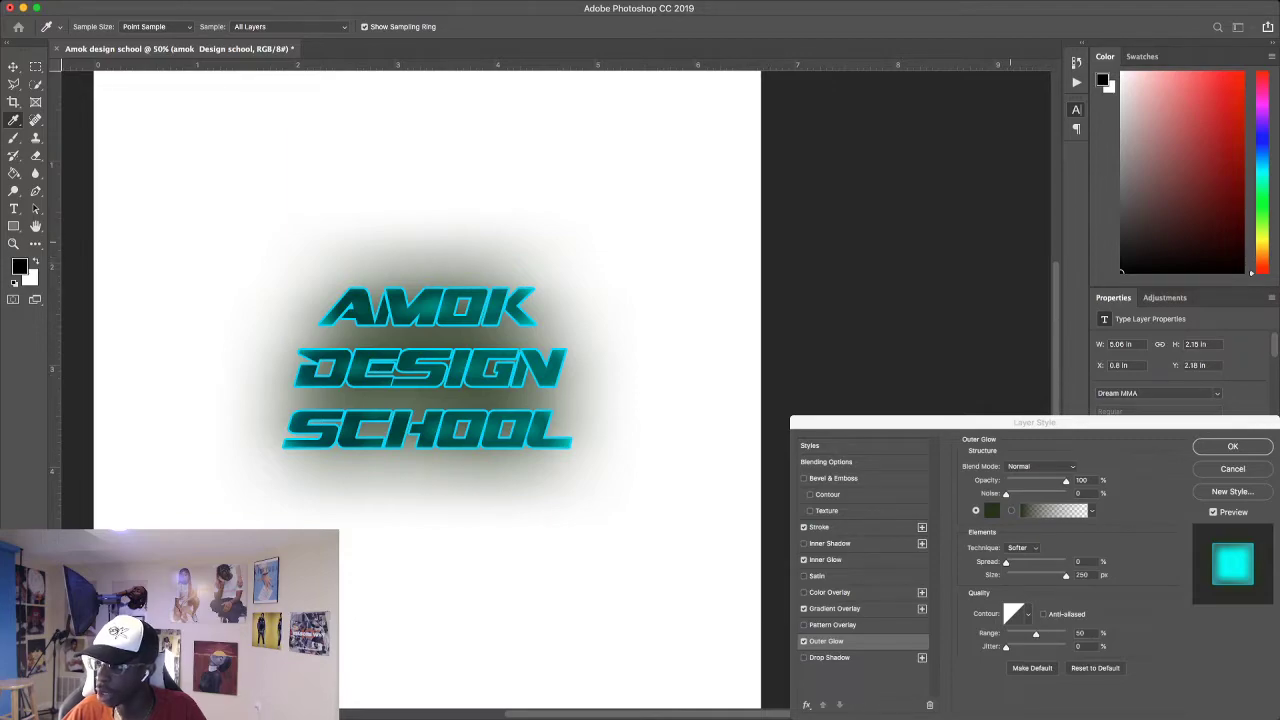
left_click(1010, 242)
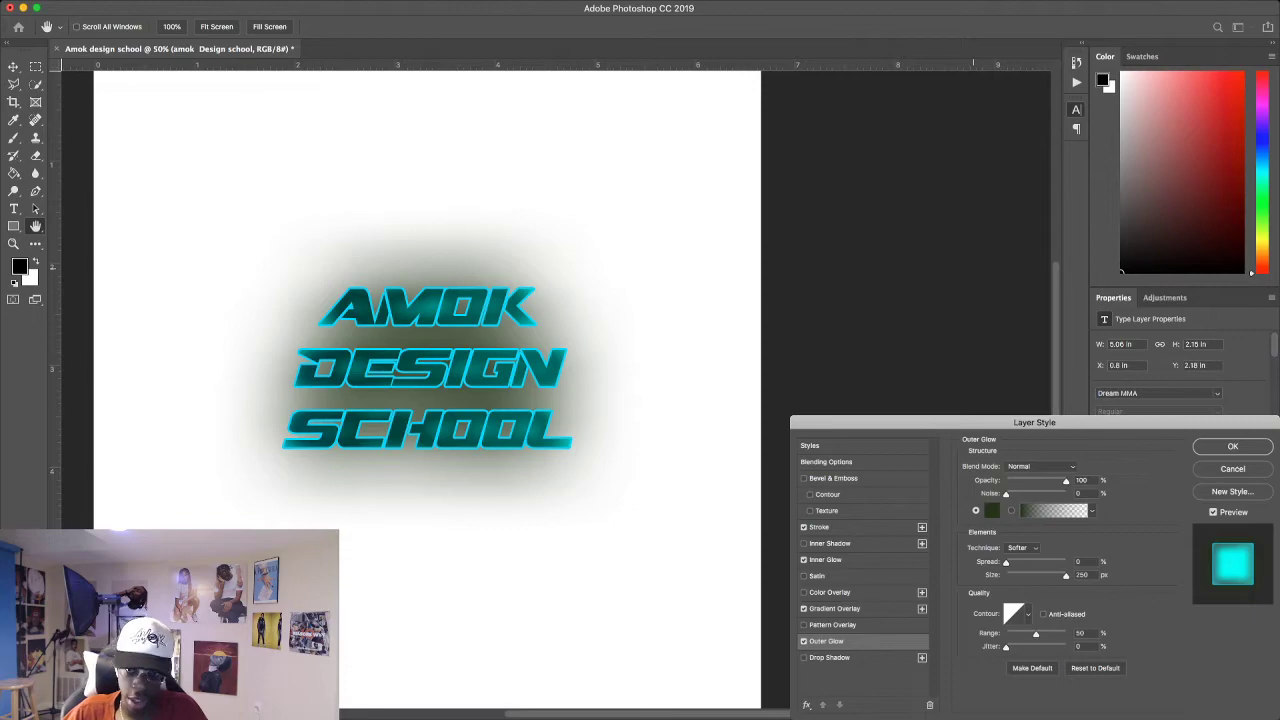
Compare the Outer Glow at minimum and full opacity and set its opacity to 74%.
left_click_drag(1066, 482, 1004, 482)
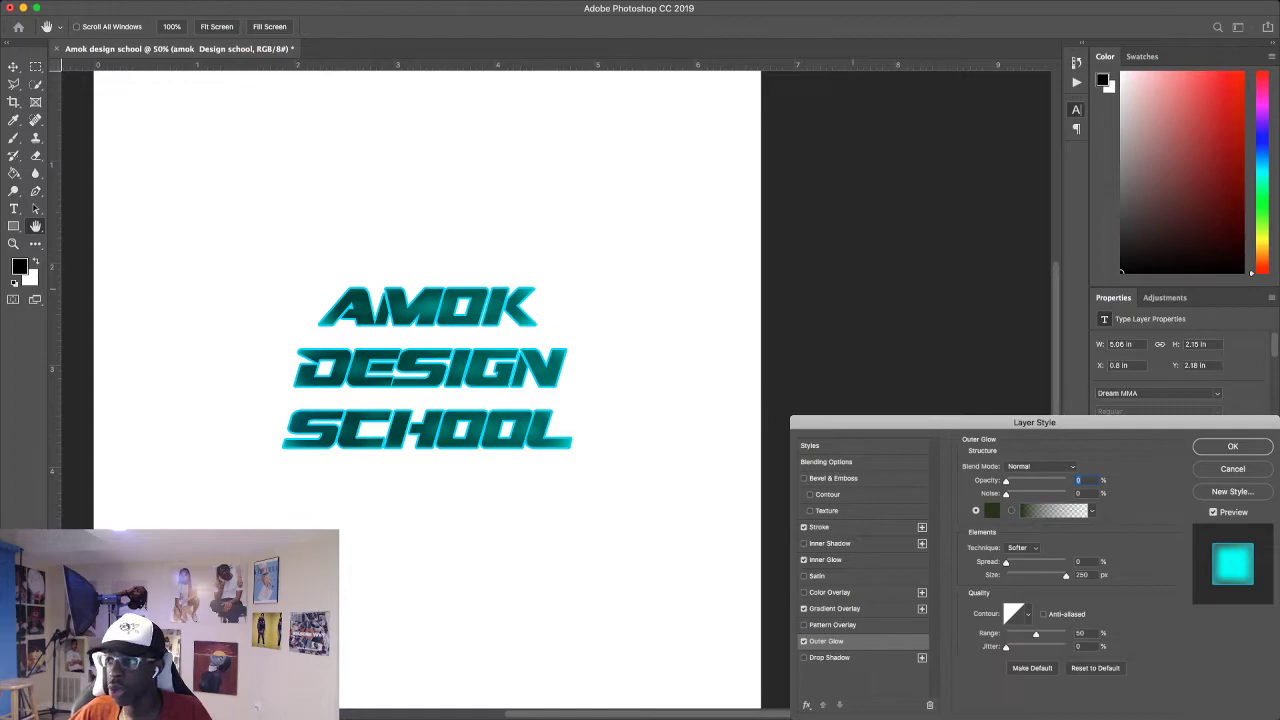
left_click_drag(1006, 481, 1065, 481)
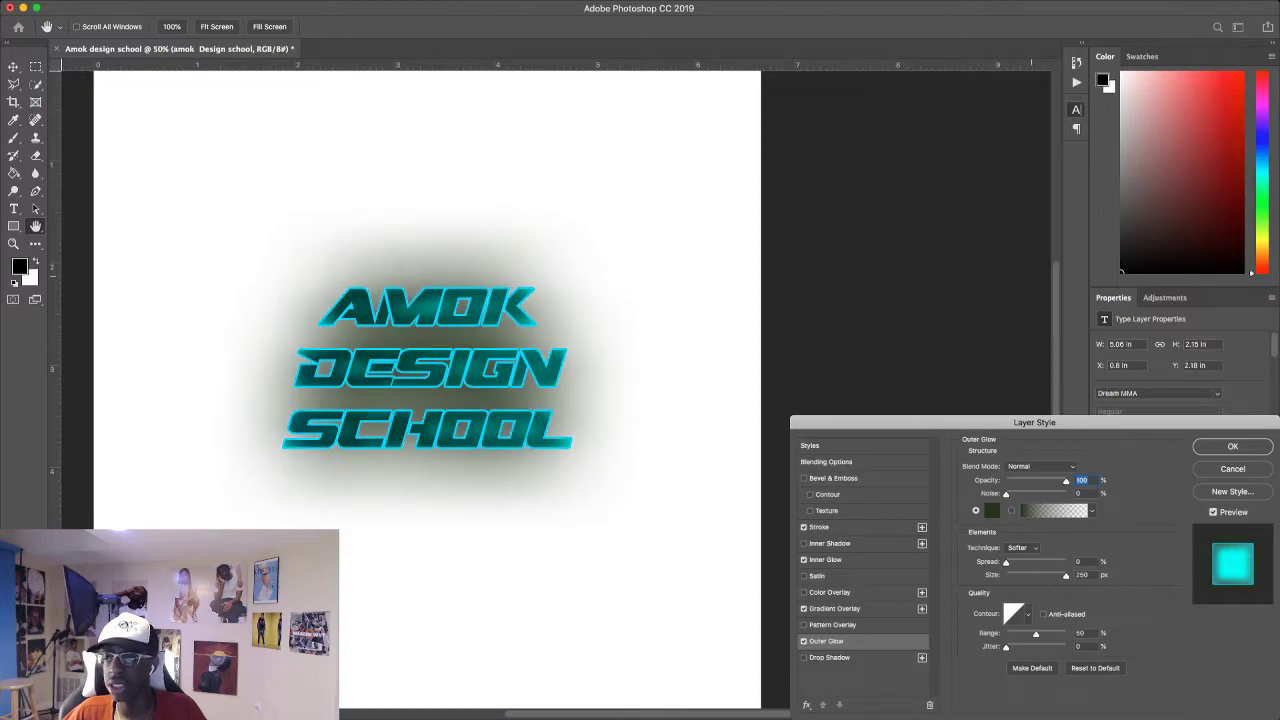
key("Down")
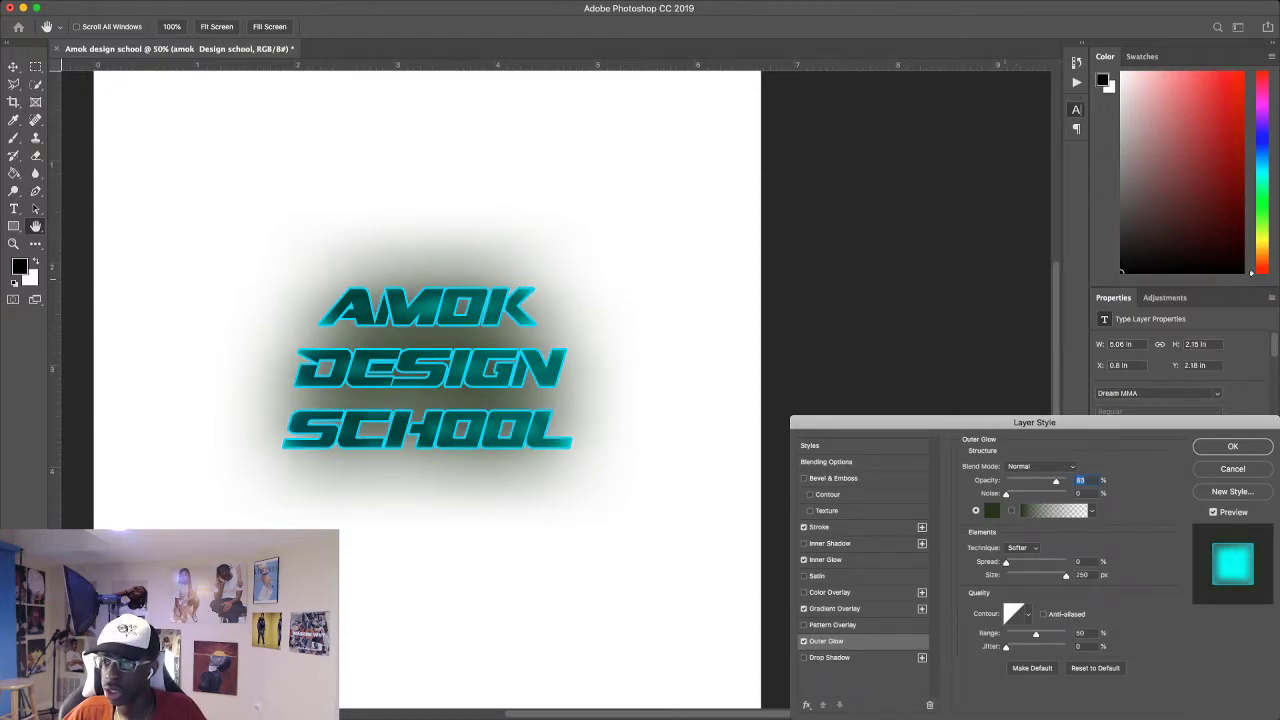
left_click_drag(1053, 481, 1051, 481)
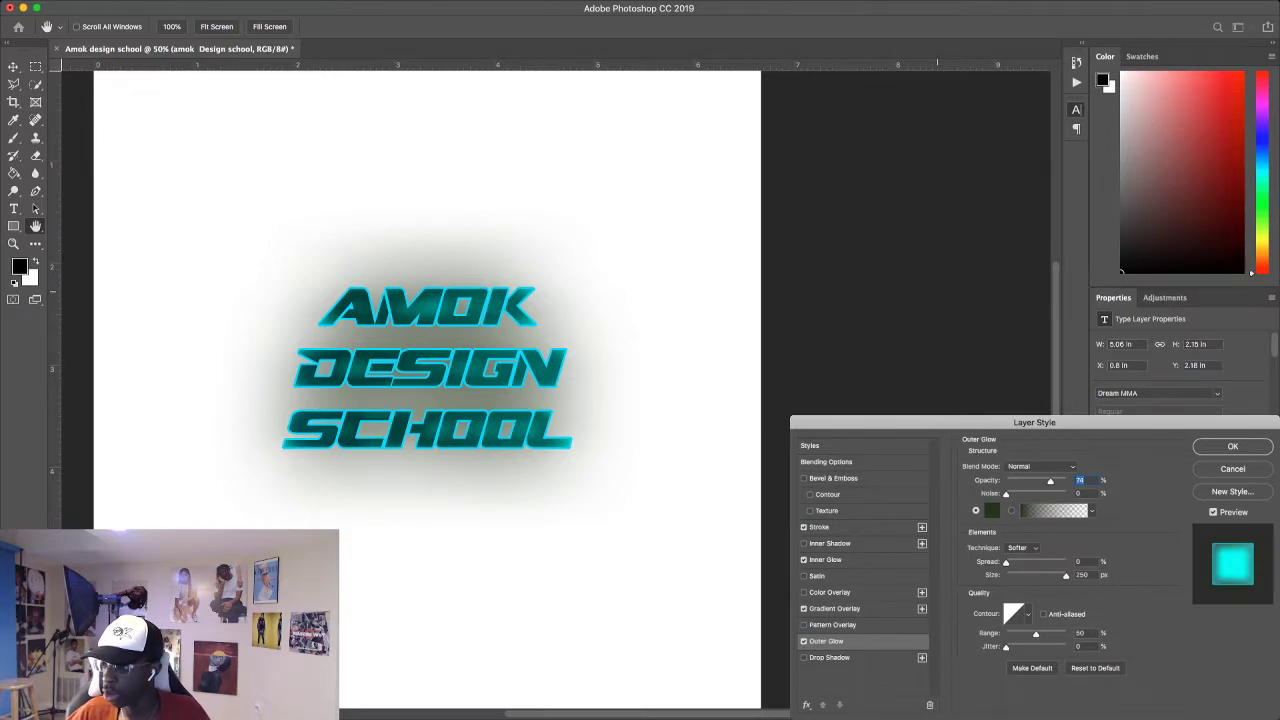
Try various preset gradients for the Outer Glow, such as rainbow, copper, black to white, blue-yellow-blue and red to green, and cancel the choice.
left_click(992, 510)
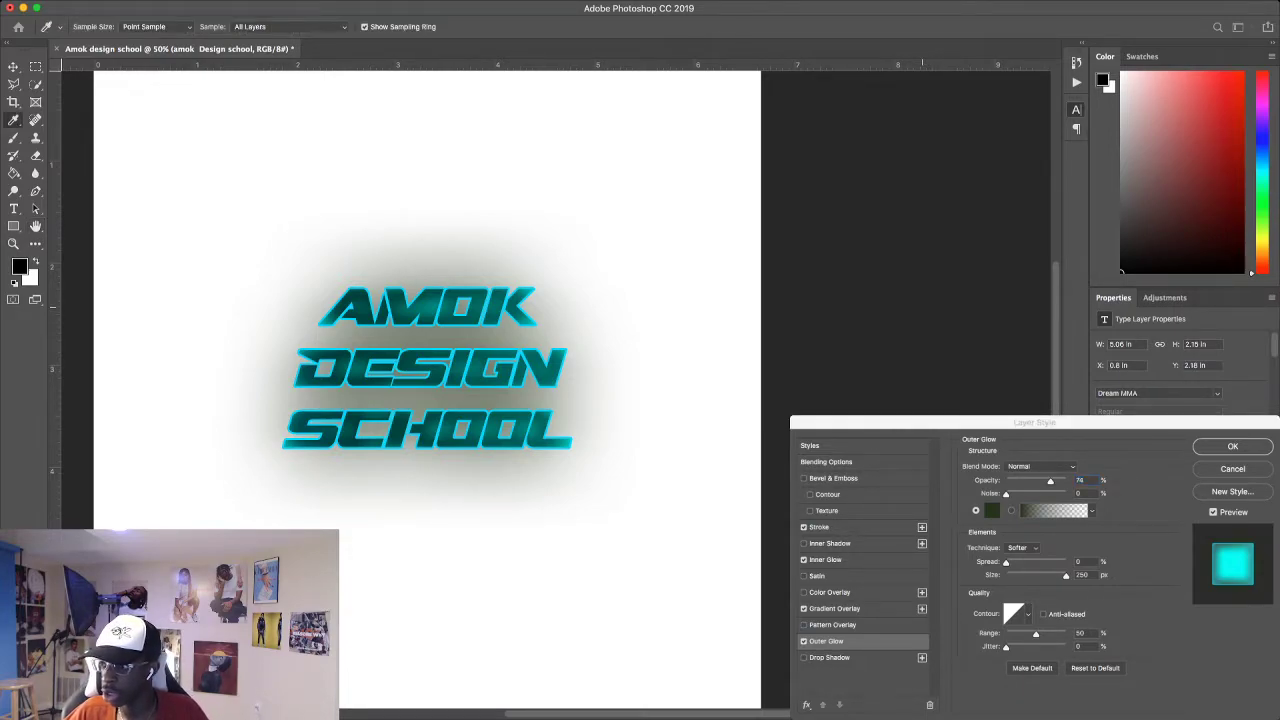
left_click(969, 293)
left_click(992, 510)
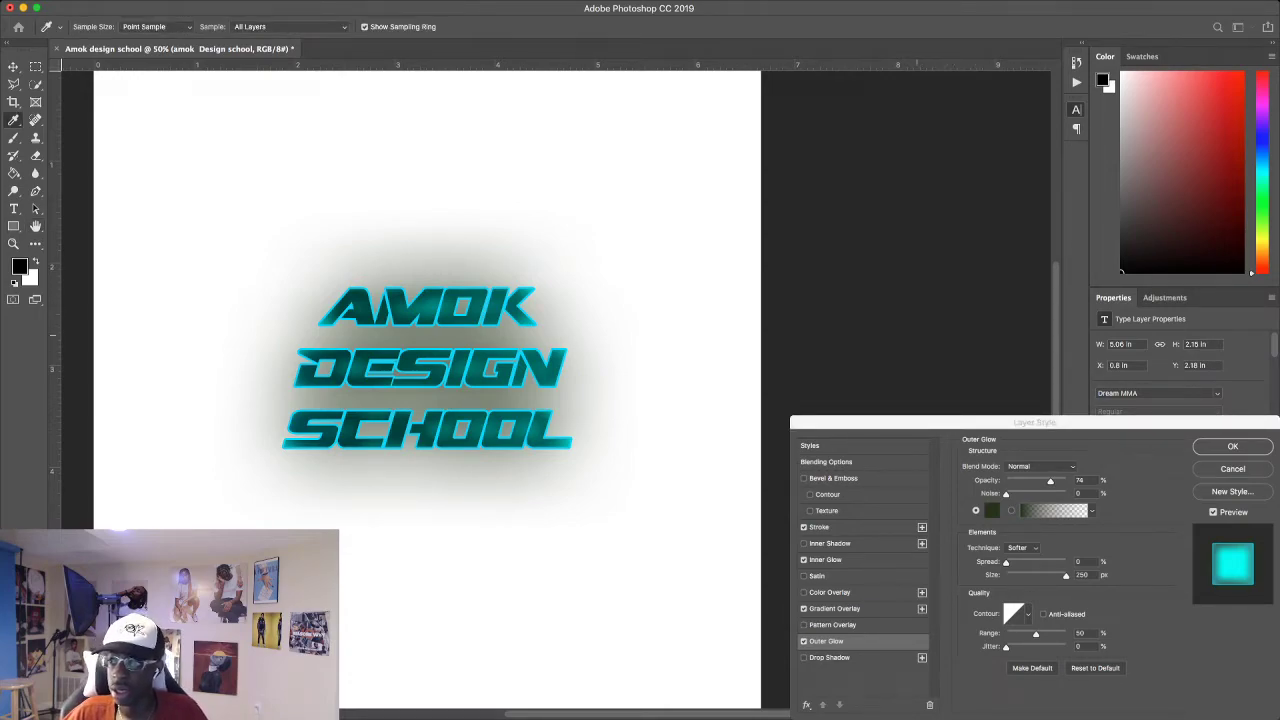
left_click(804, 326)
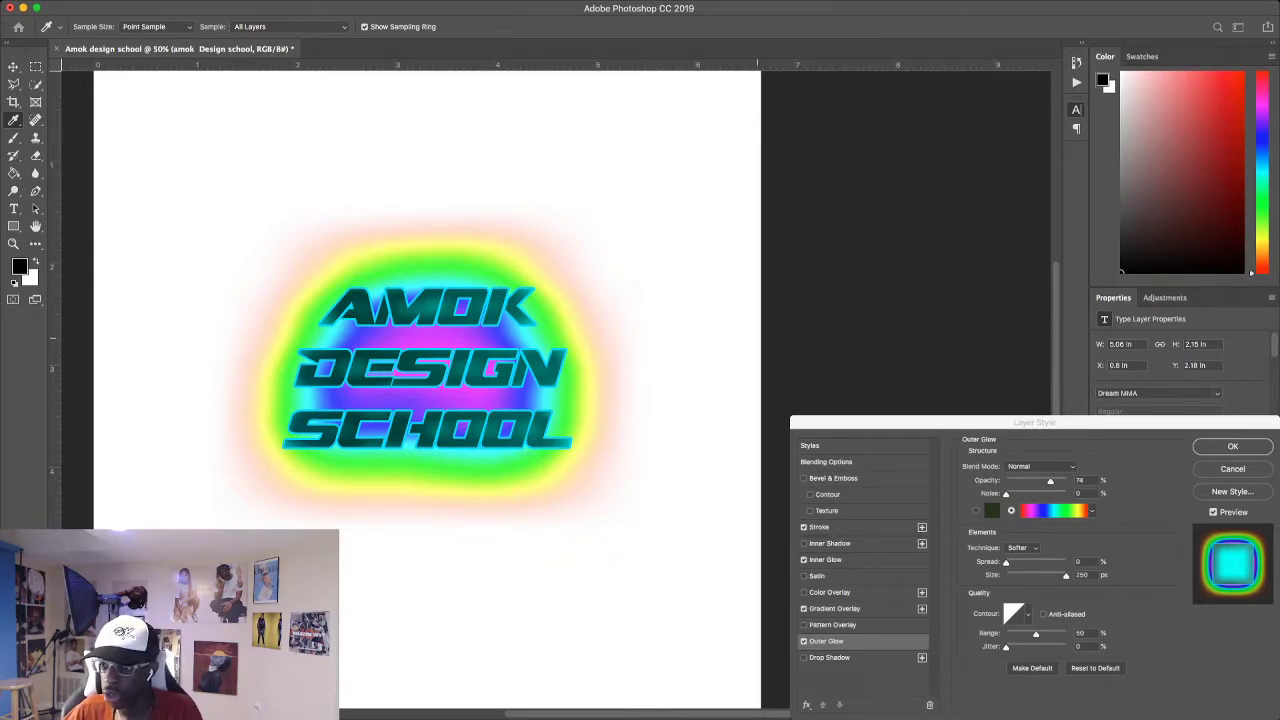
left_click(756, 322)
left_click(741, 322)
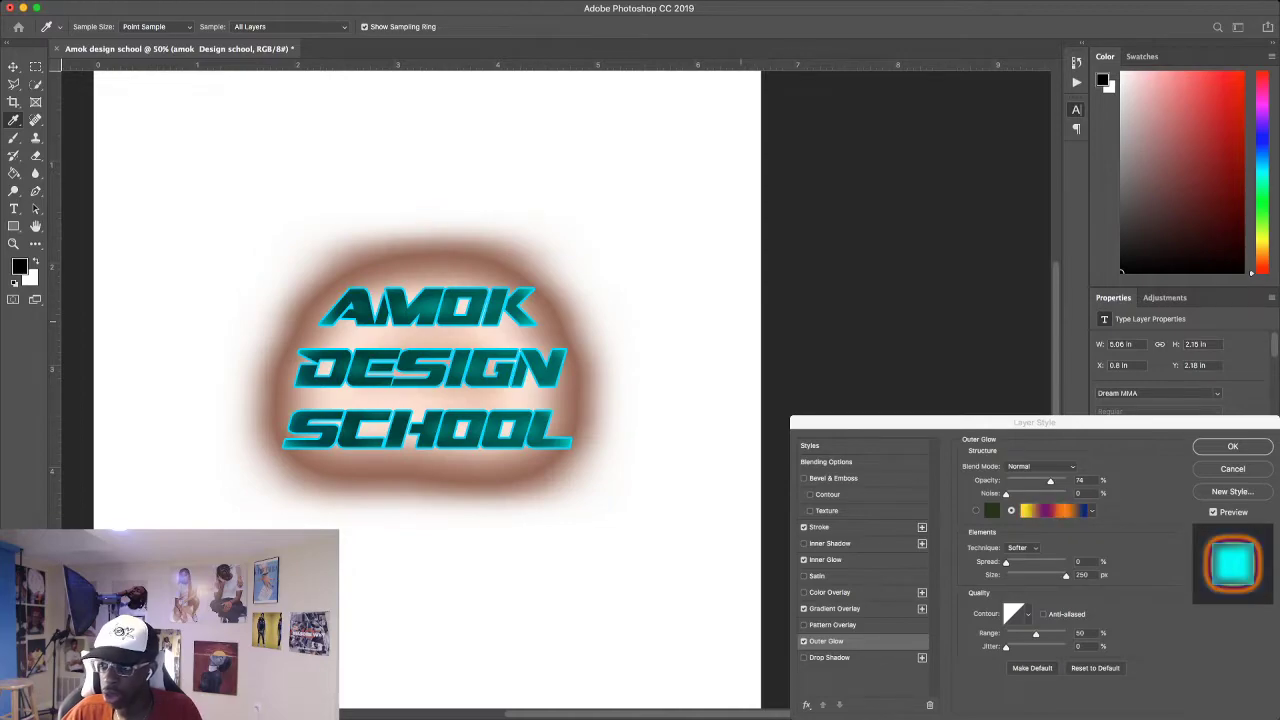
left_click(785, 293)
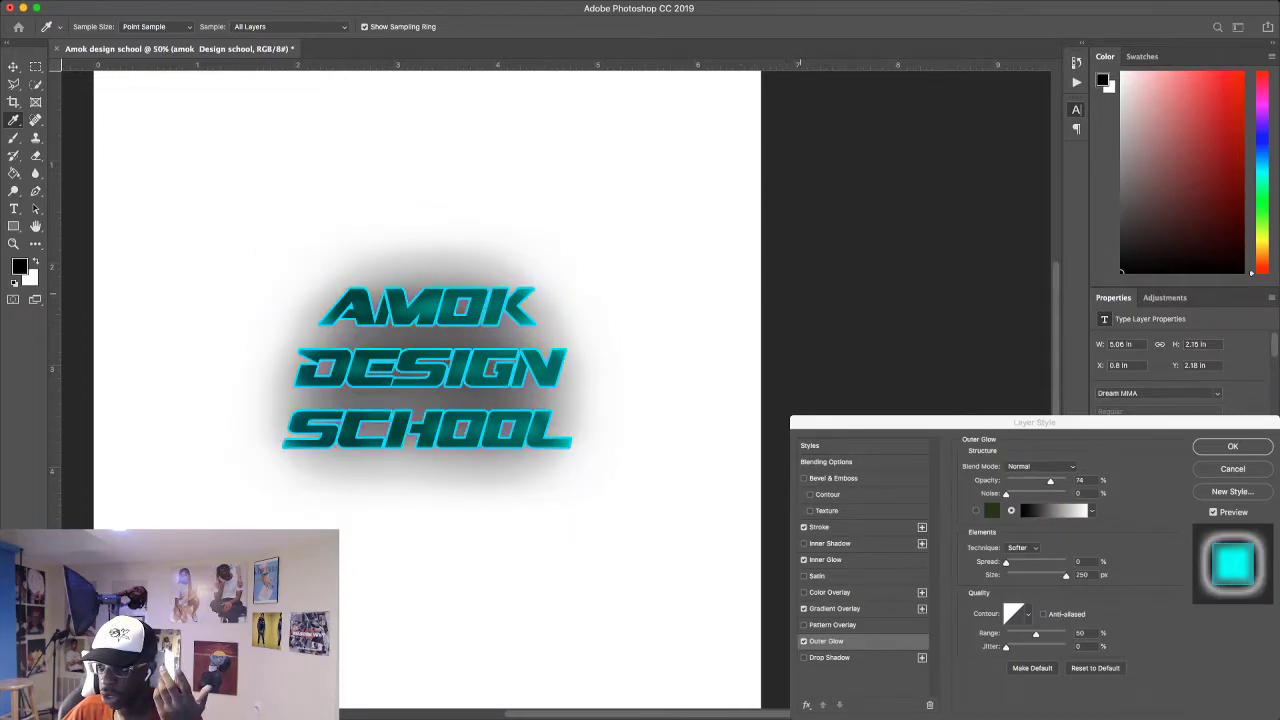
left_click(823, 296)
left_click(843, 295)
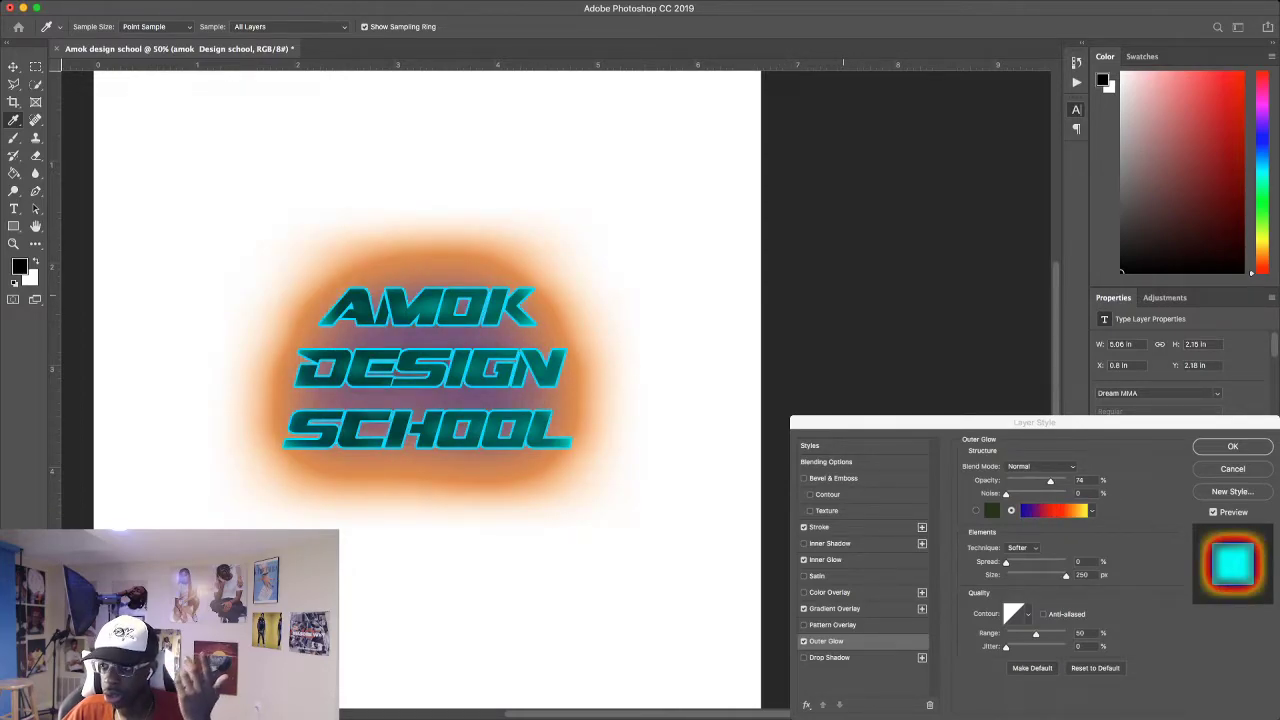
left_click(863, 295)
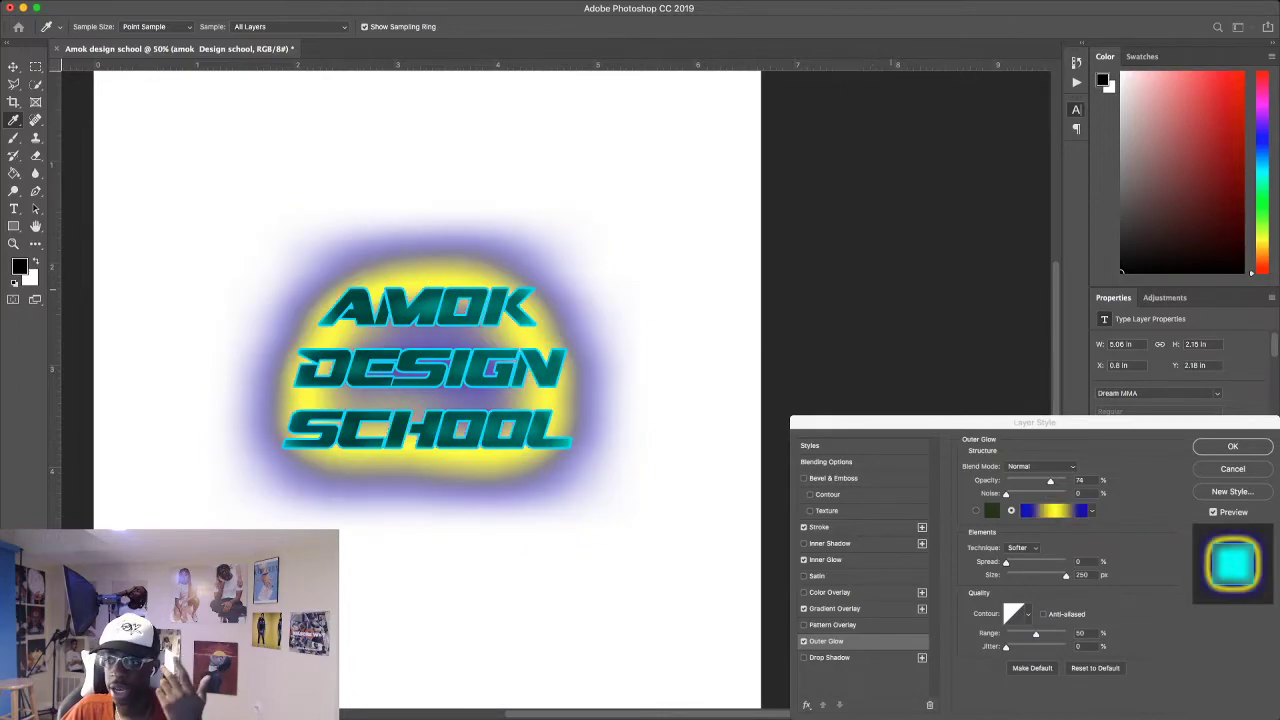
left_click(884, 293)
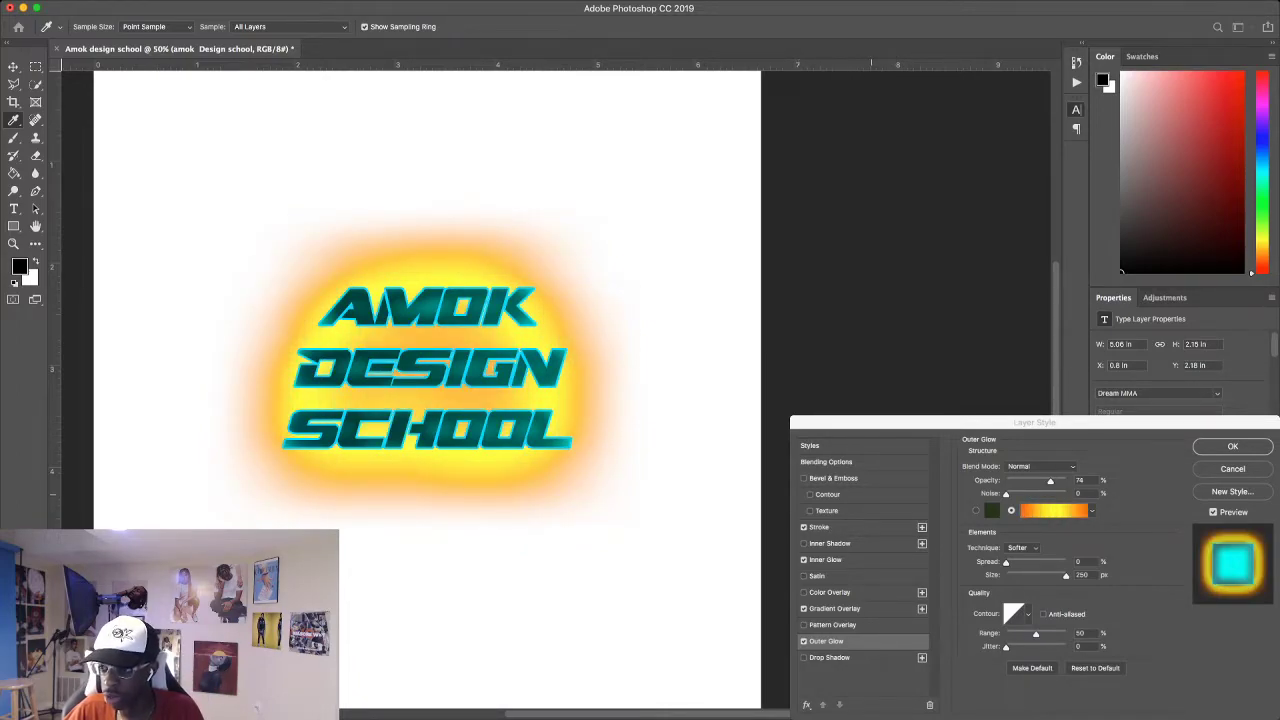
left_click(905, 294)
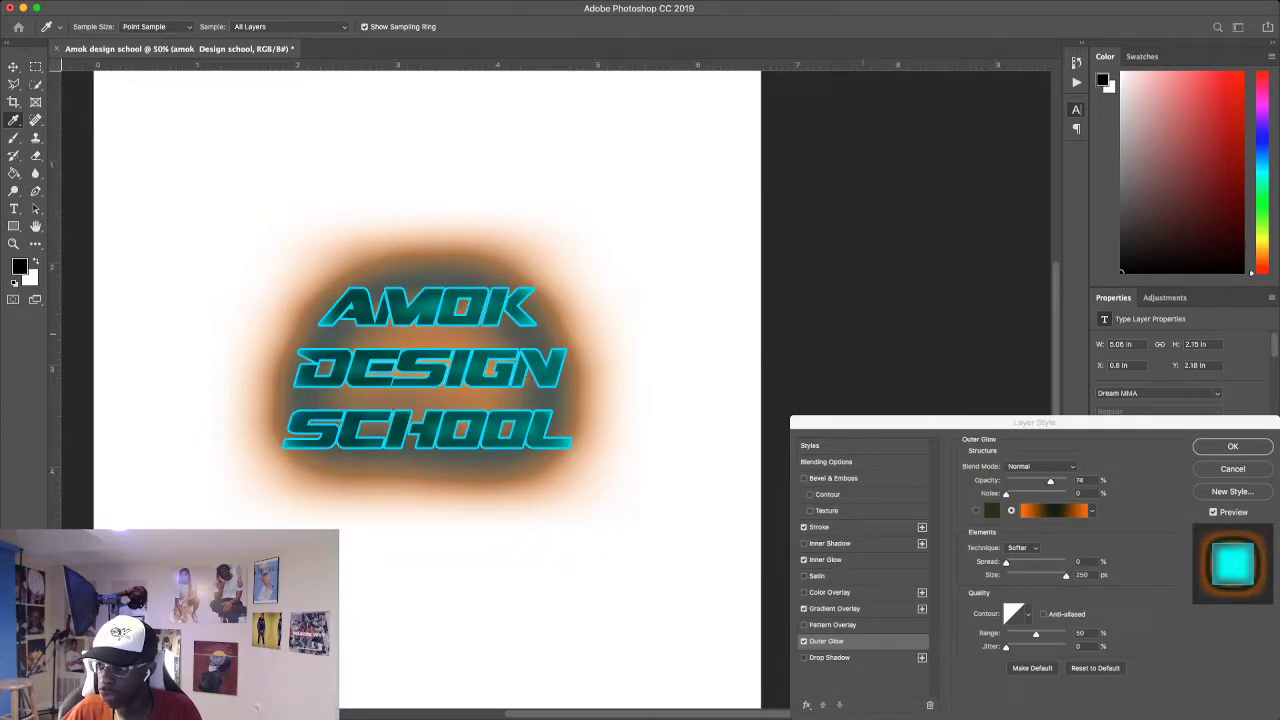
left_click(862, 333)
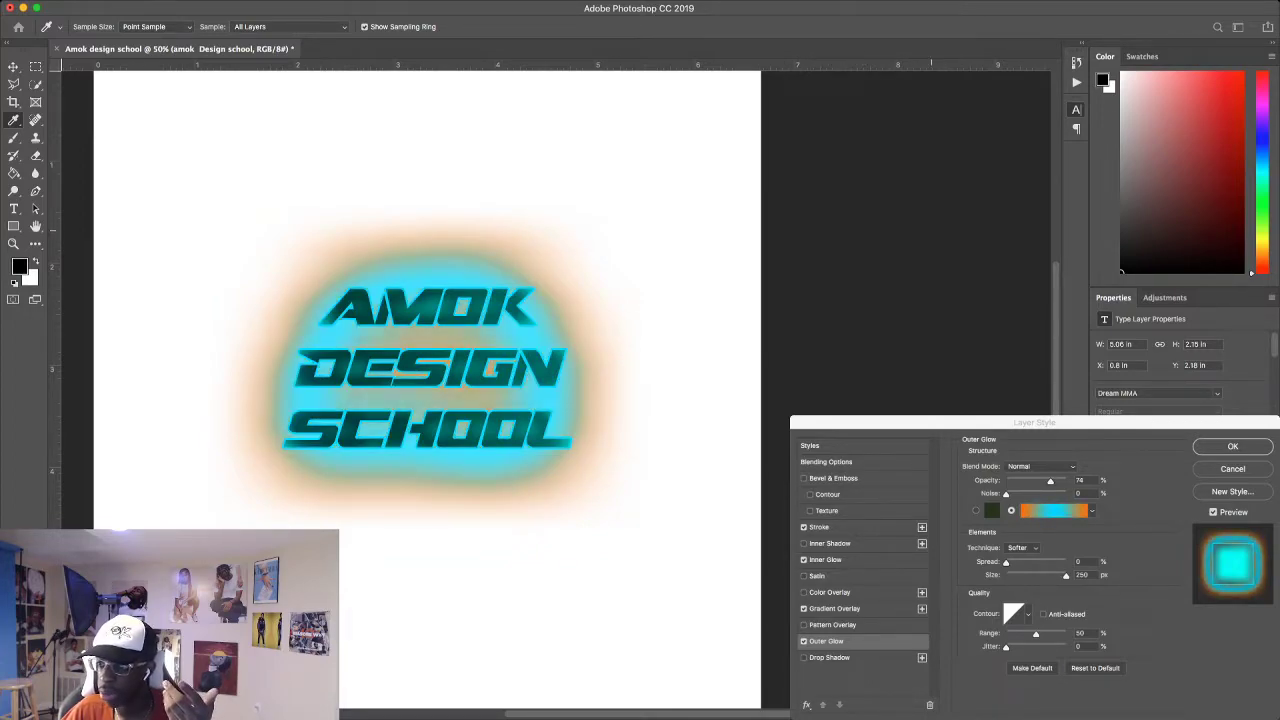
left_click(890, 292)
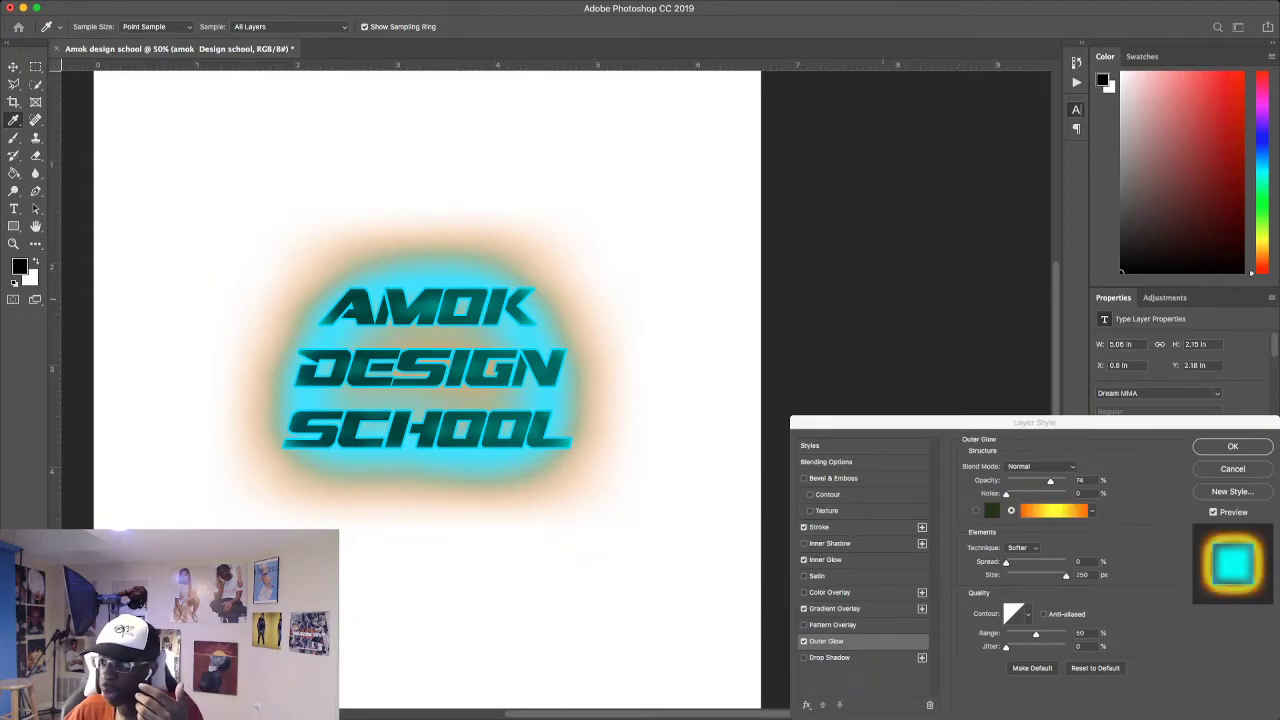
left_click(910, 291)
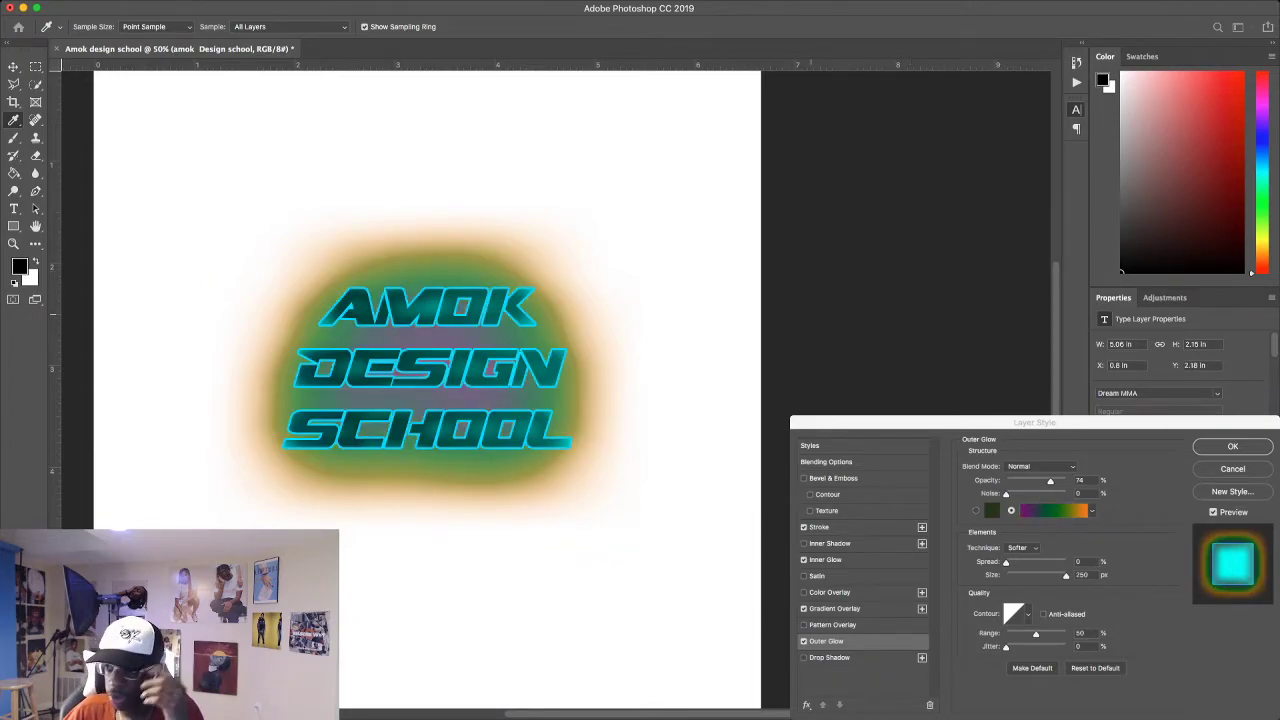
left_click(829, 297)
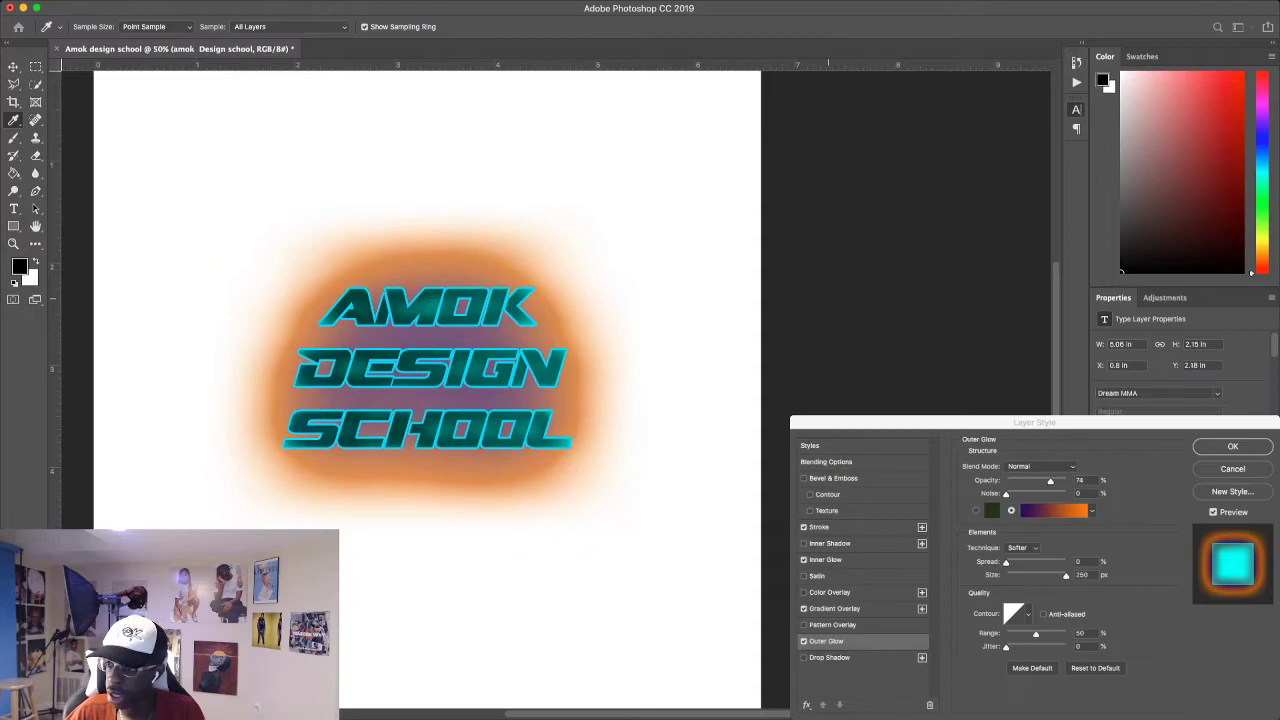
left_click(787, 315)
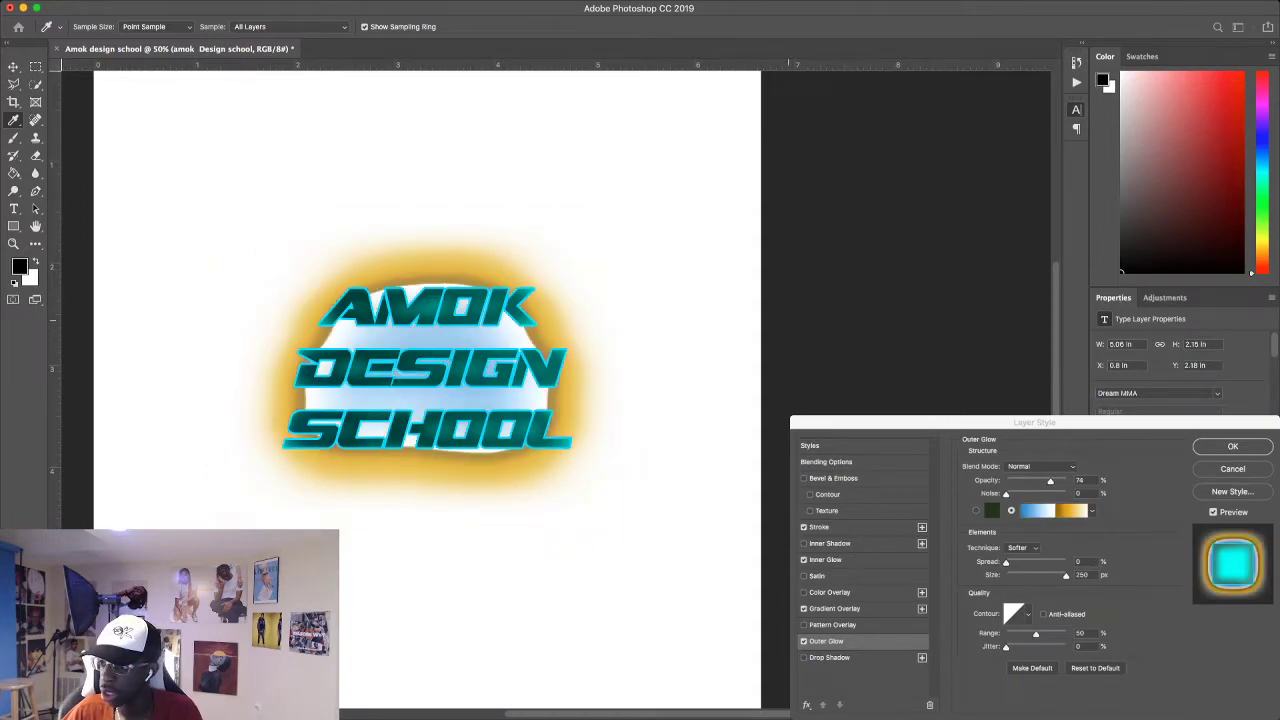
left_click(797, 318)
left_click(811, 317)
left_click(926, 296)
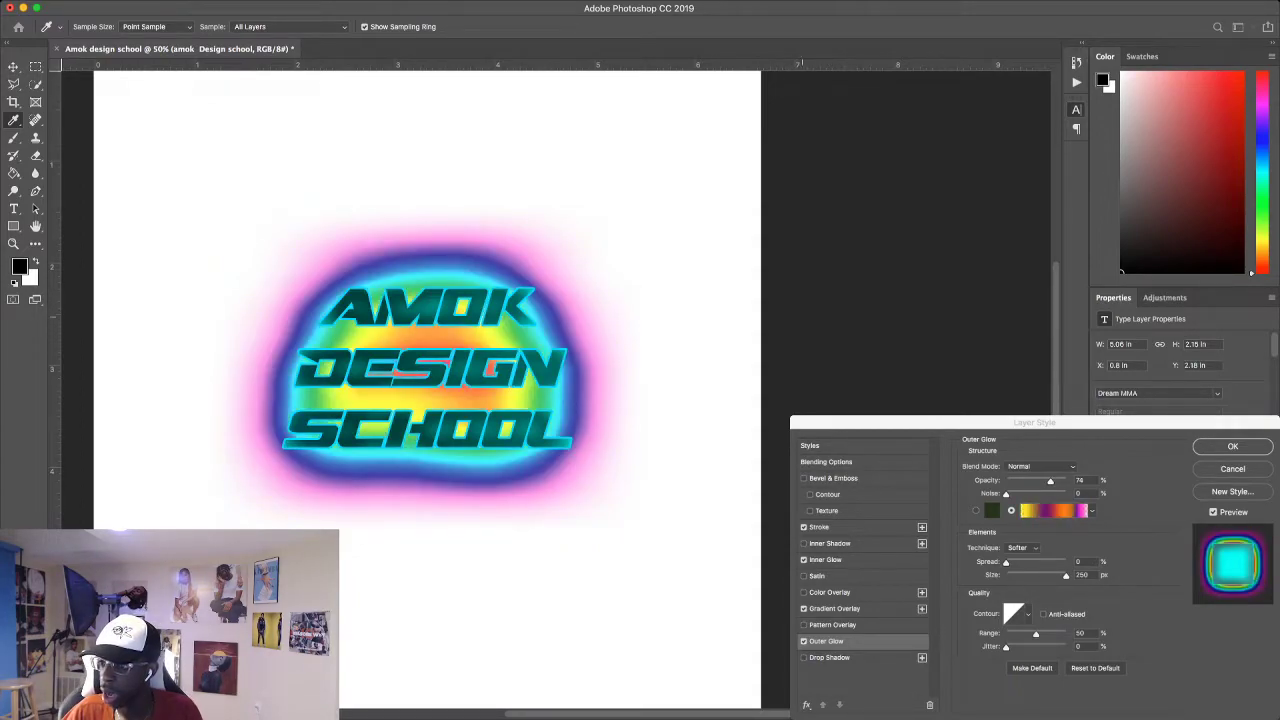
left_click(810, 316)
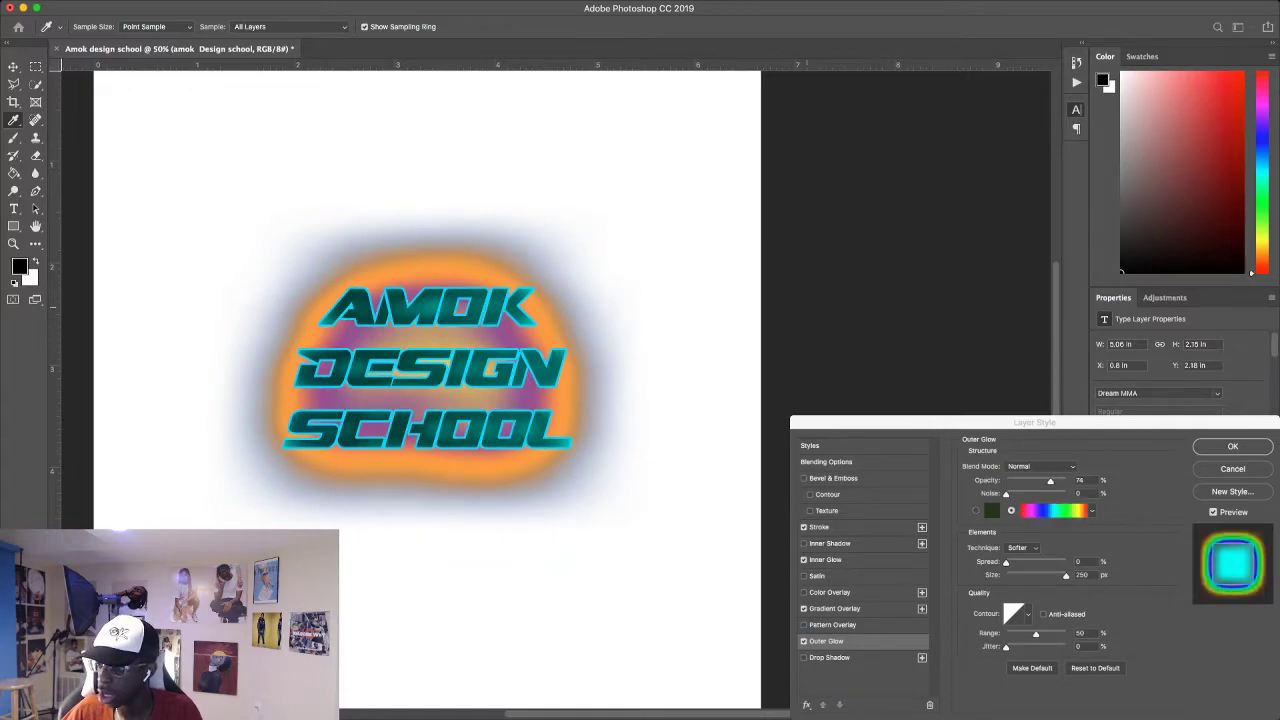
left_click(808, 300)
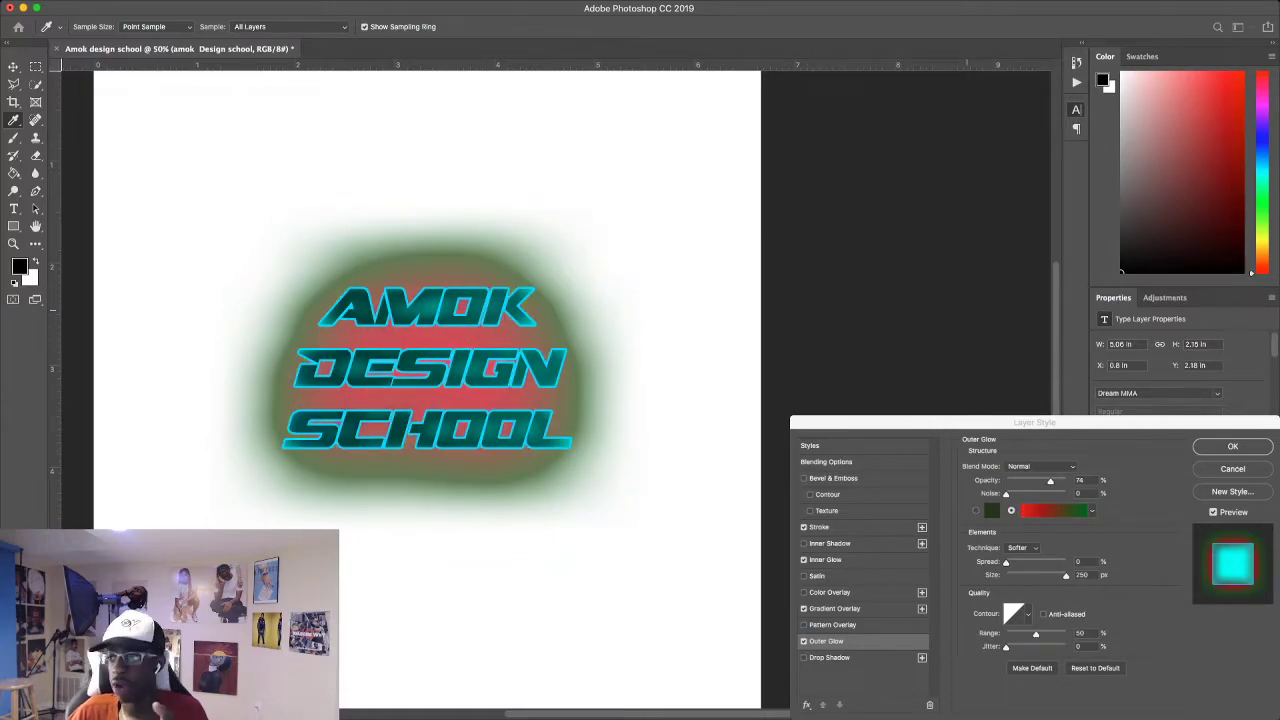
left_click(967, 310)
Try the Precise technique for the Outer Glow and return it to Softer.
scroll(616, 350, "down", 5)
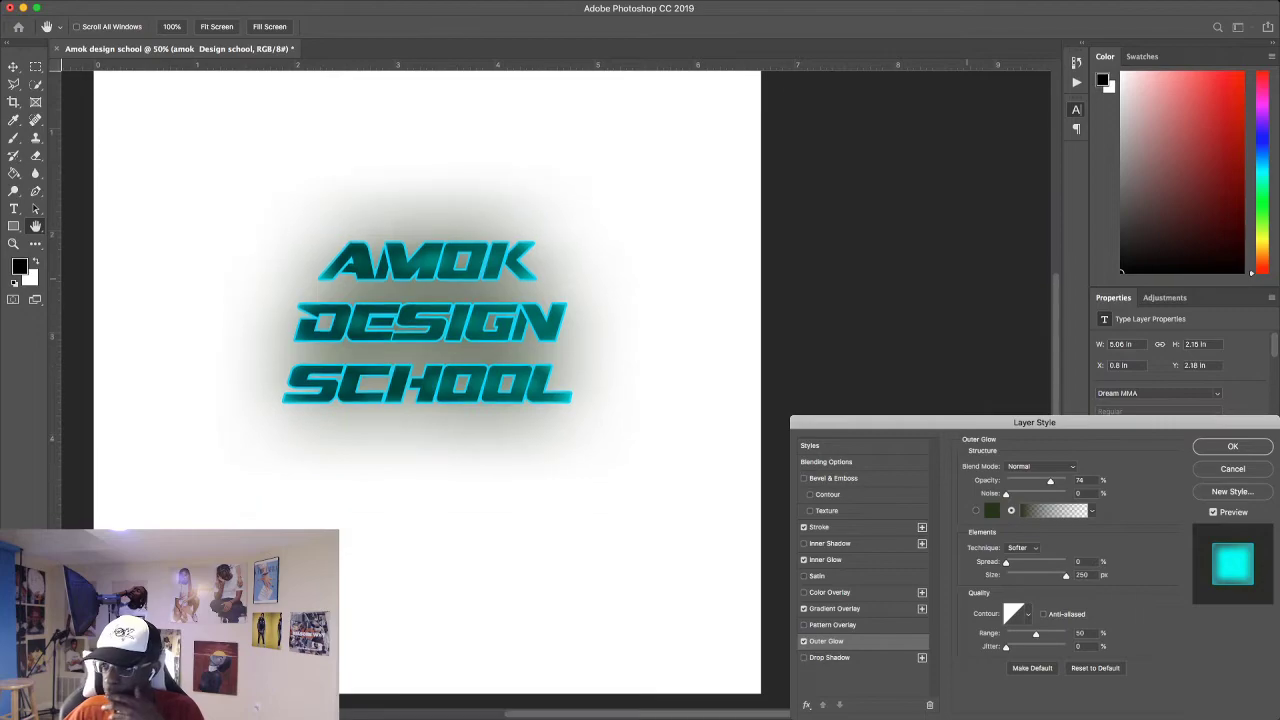
scroll(428, 340, "up", 2)
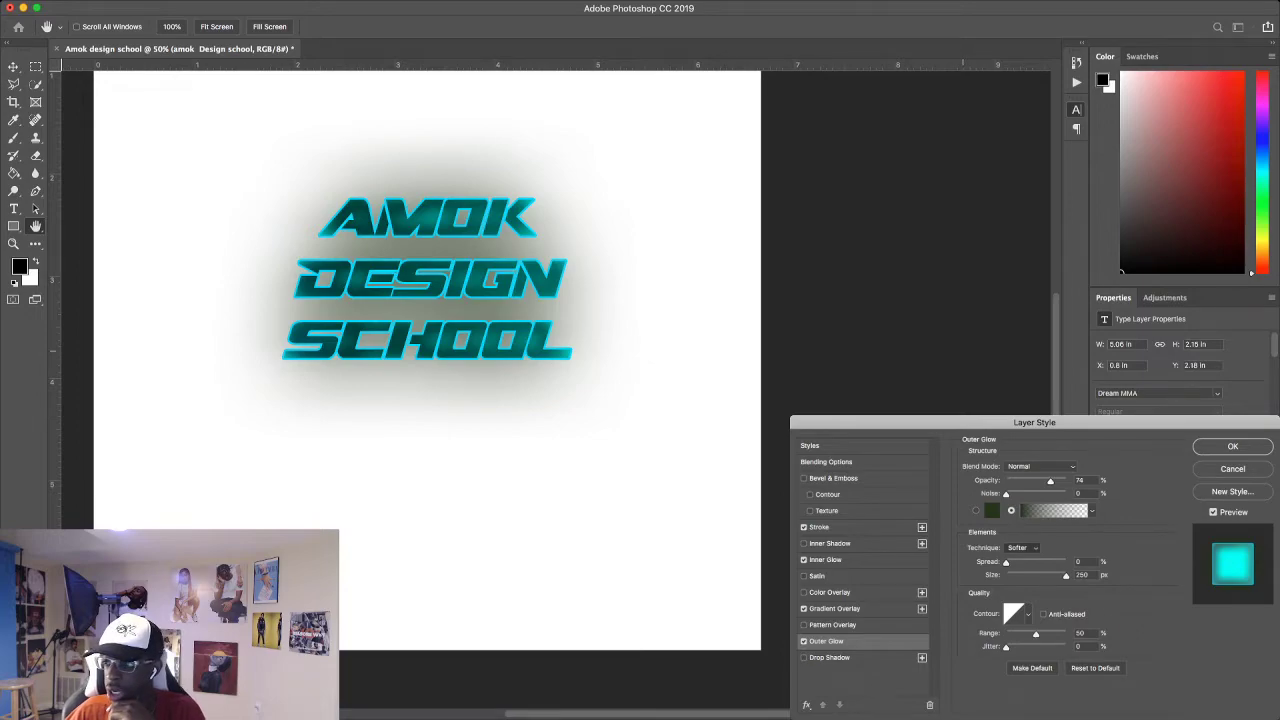
left_click(1021, 560)
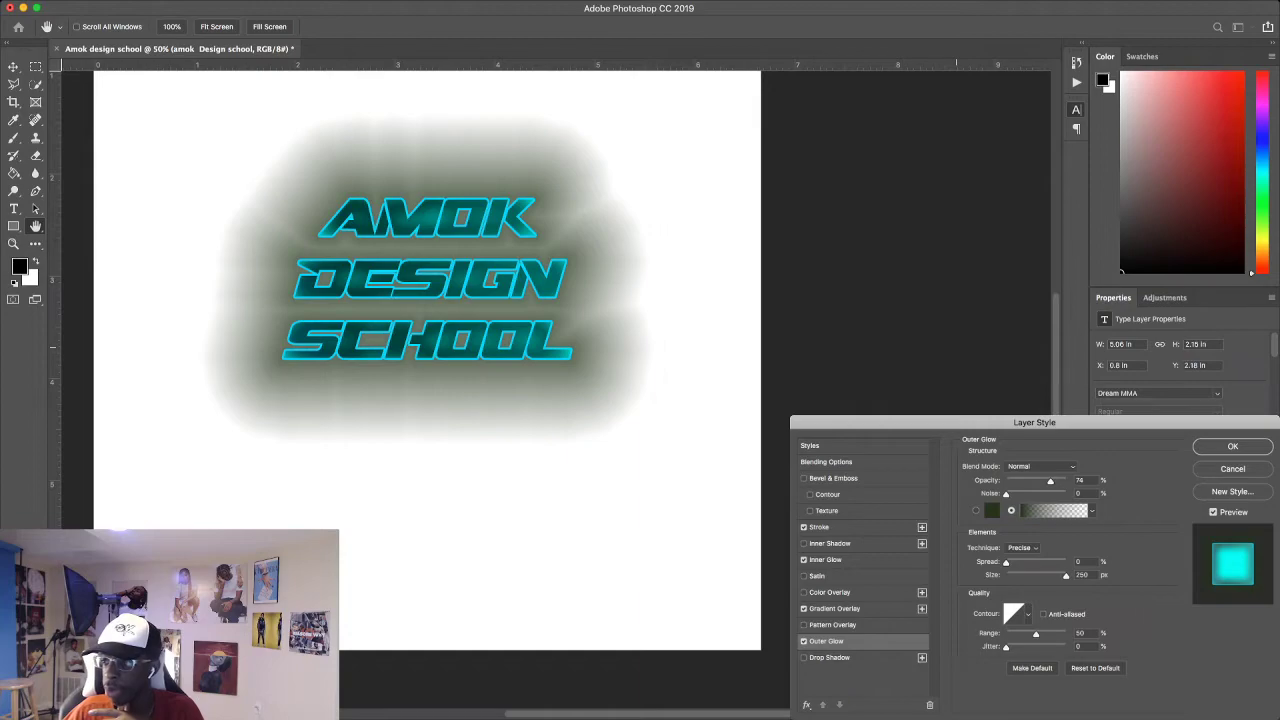
left_click(1021, 547)
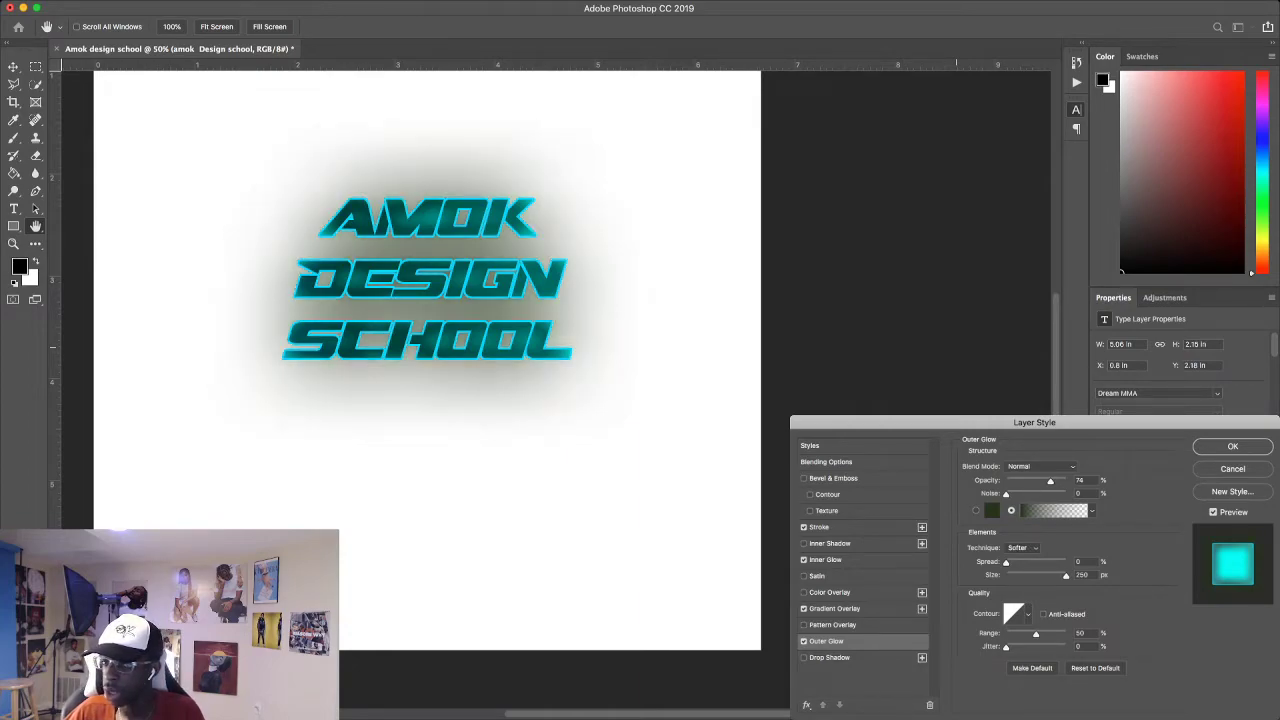
Test Outer Glow spread values between 0 and 100% and bring the spread down to about 3%.
type("57")
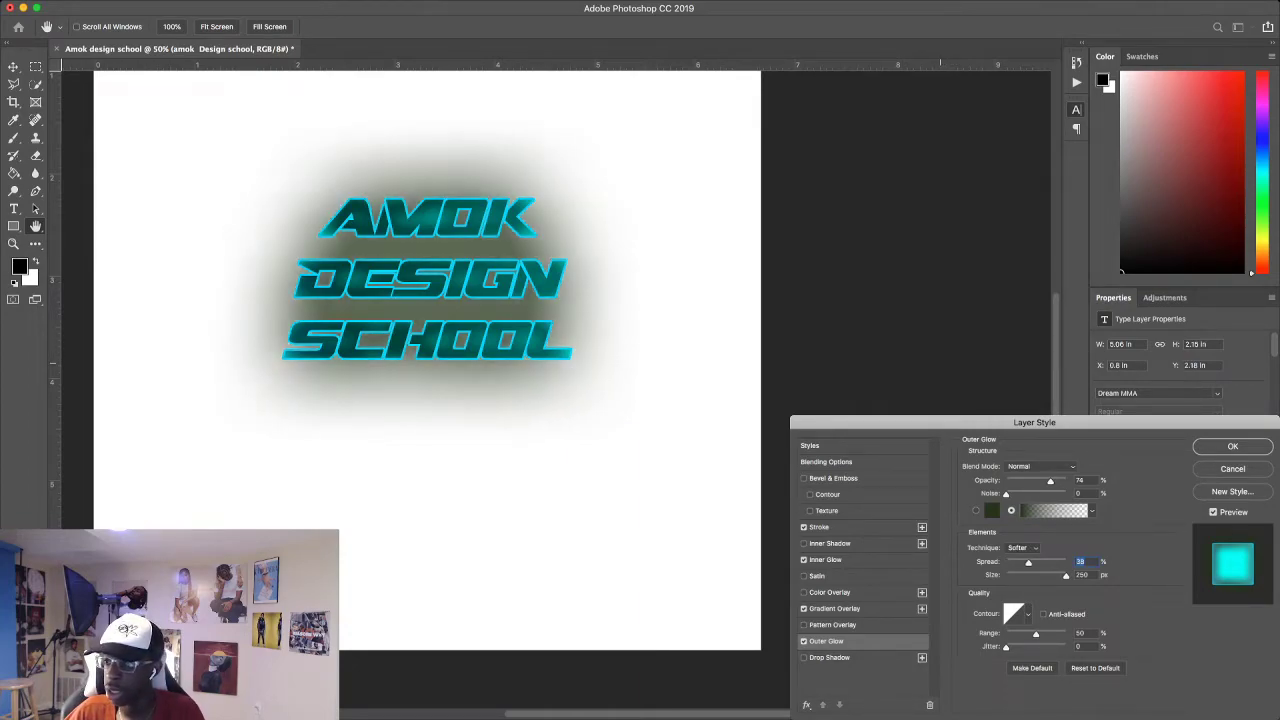
key("shift+Down")
key("shift+Down")
key("shift+Down")
key("Down")
key("Down")
key("Down")
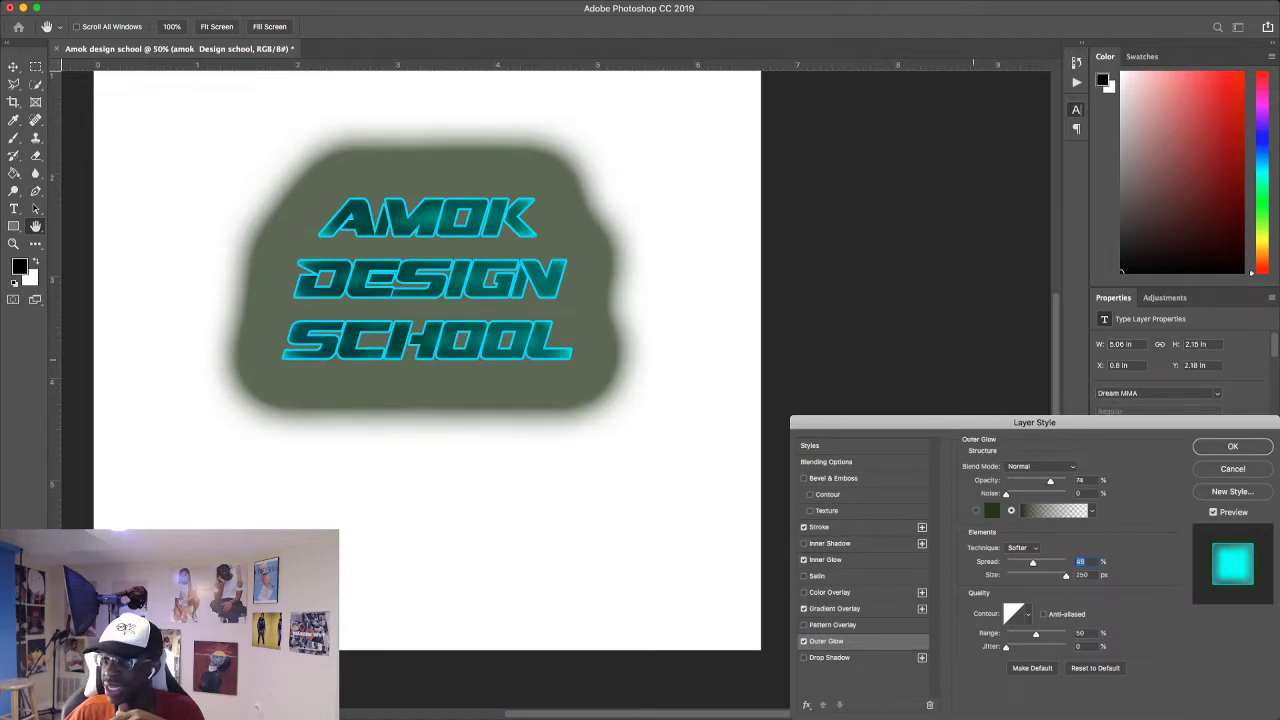
key("shift+Up")
key("shift+Up")
key("shift+Up")
key("shift+Up")
key("shift+Up")
key("Up")
key("Up")
key("Up")
key("Up")
key("Up")
key("Up")
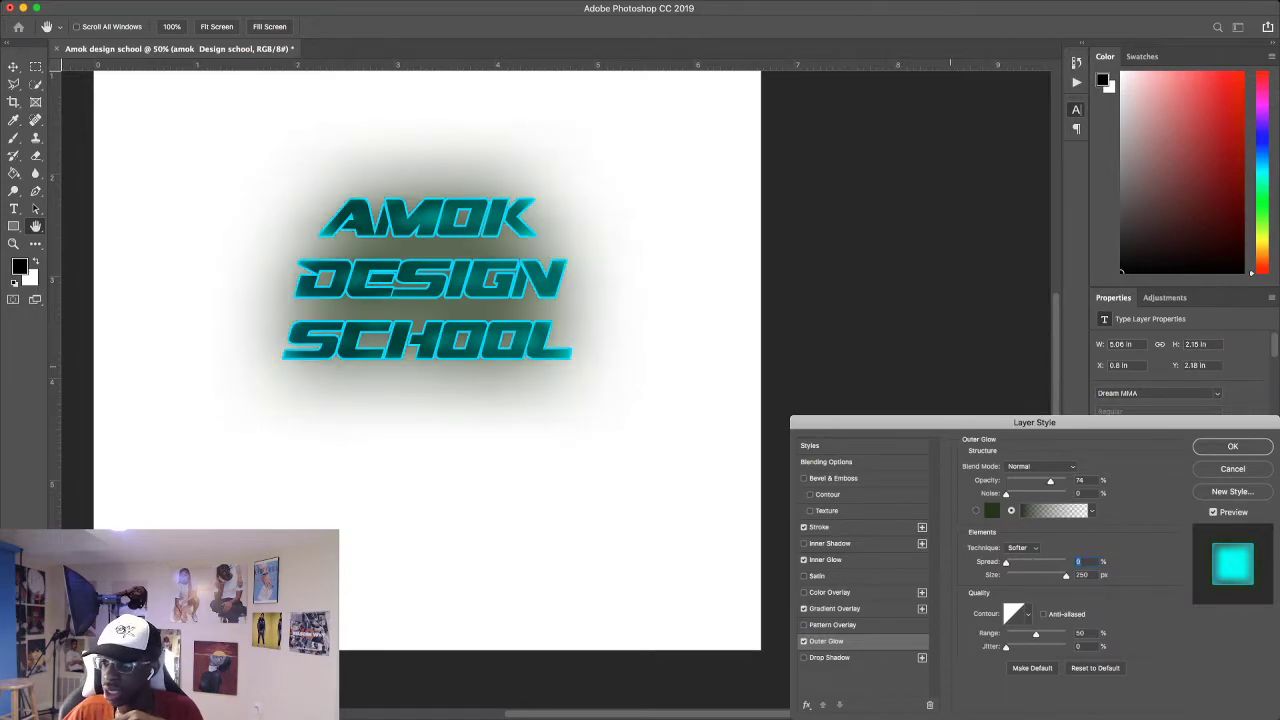
key("shift+Up")
key("shift+Up")
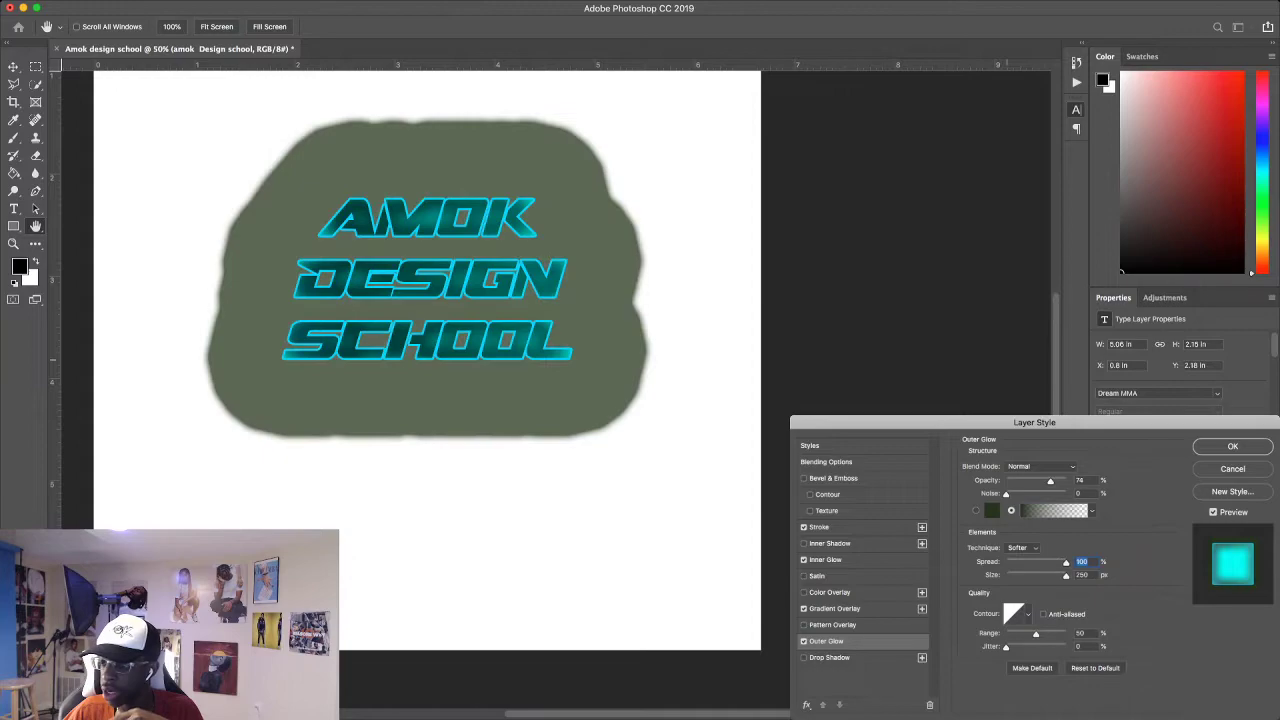
key("shift+Down")
key("shift+Down")
key("shift+Down")
key("shift+Down")
key("shift+Down")
key("shift+Down")
key("shift+Down")
key("shift+Down")
key("shift+Down")
key("shift+Down")
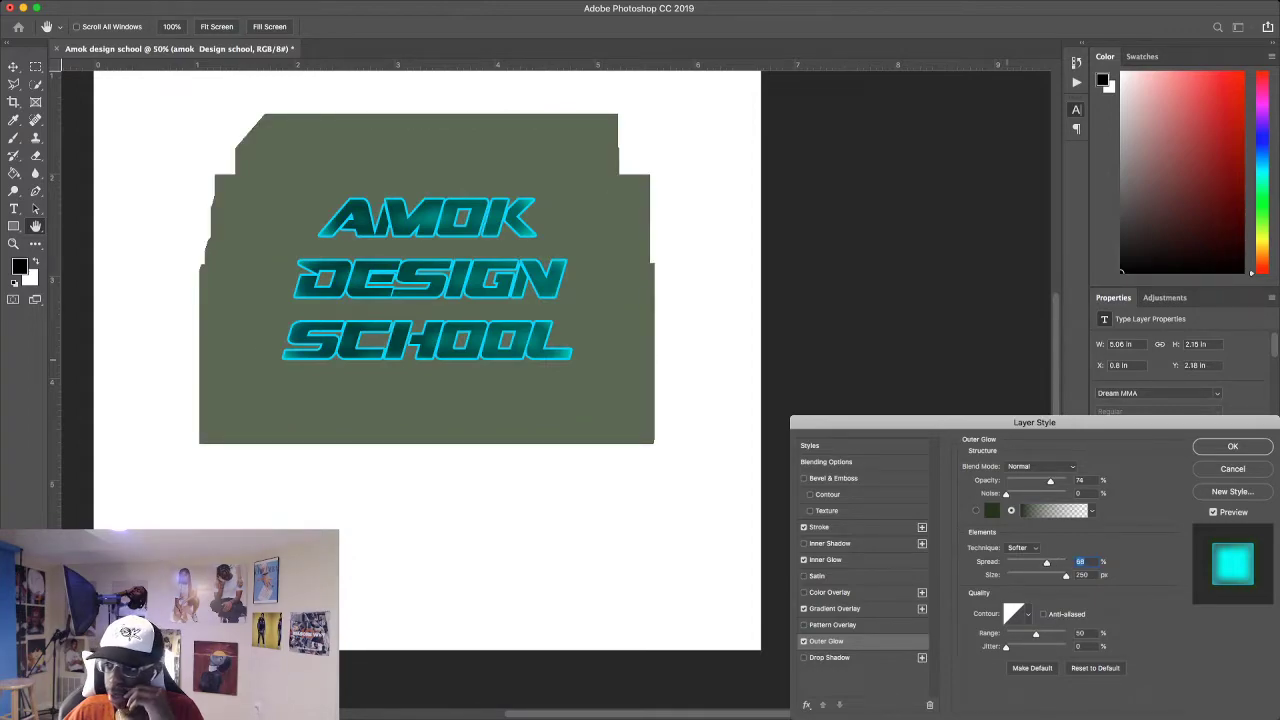
key("Down")
key("Down")
key("Down")
key("Down")
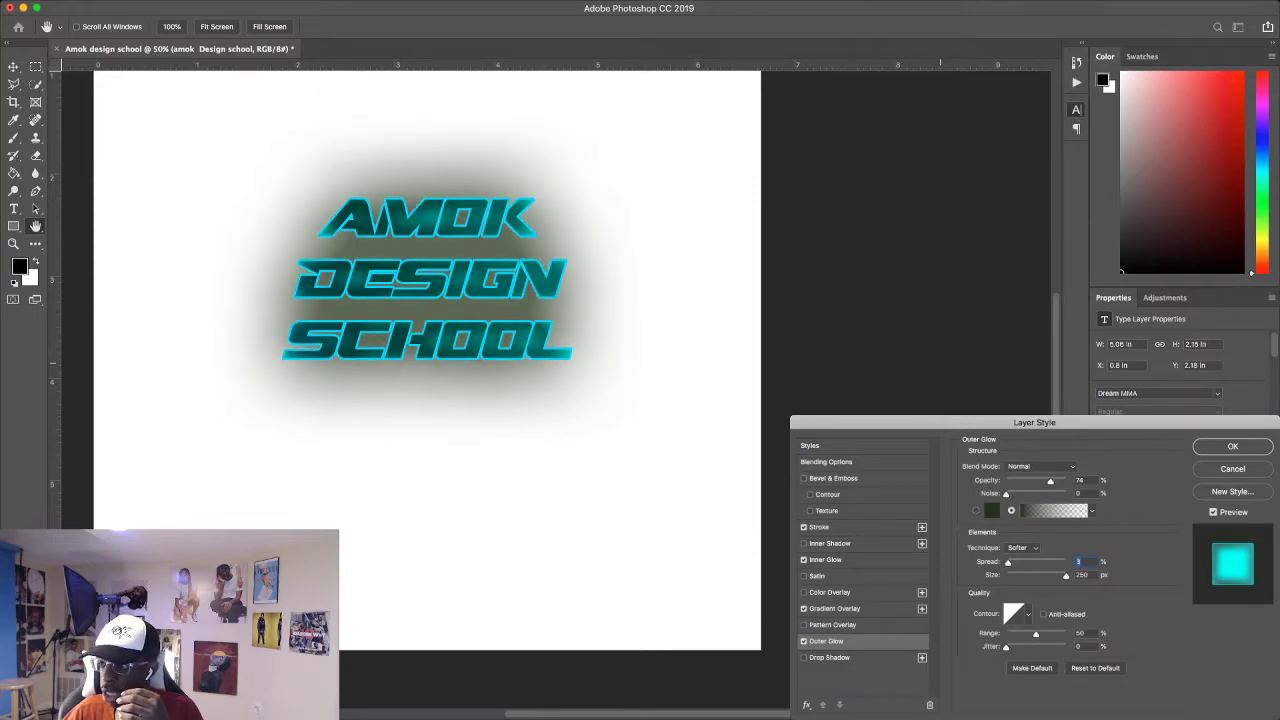
Reduce the Outer Glow size to a tight halo and raise it gradually to about 90 px.
key("Tab")
type("10")
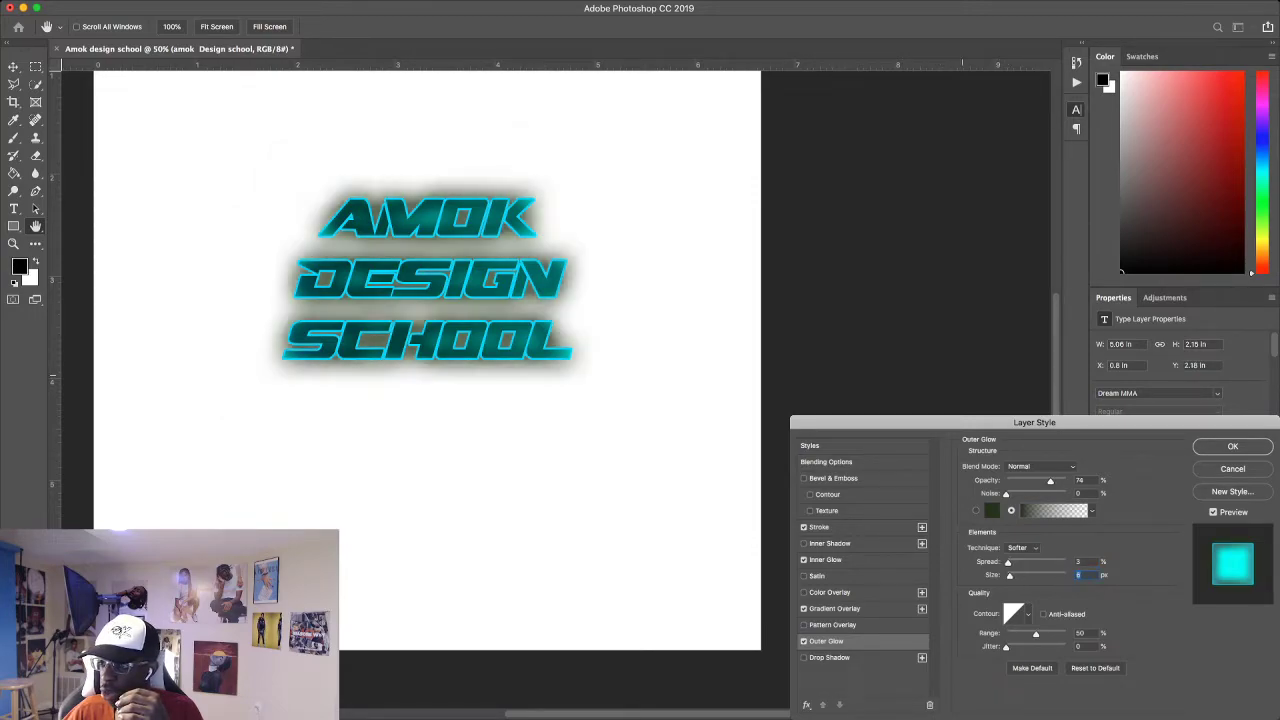
key("Up")
key("Up")
key("Up")
key("Up")
key("Up")
key("Up")
key("Up")
key("Up")
key("Up")
key("Up")
key("Up")
key("Up")
key("Up")
key("Up")
key("Up")
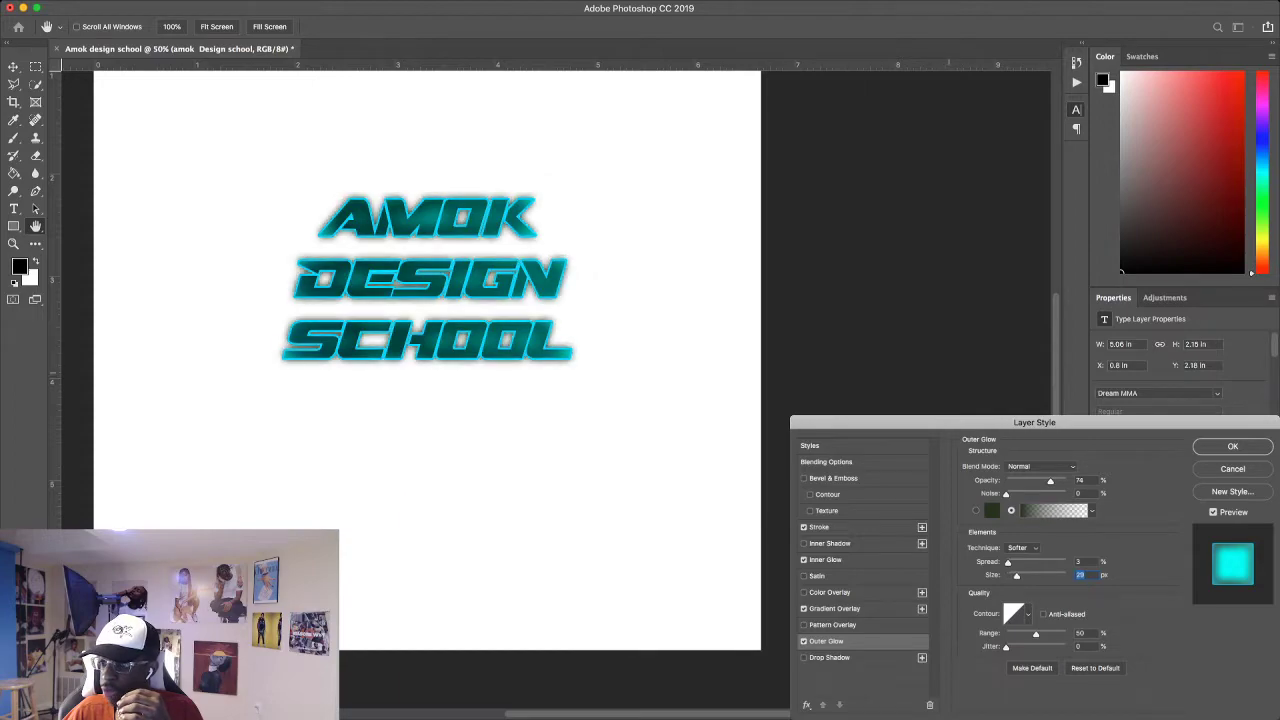
key("Up")
key("Up")
key("Up")
key("Up")
key("Up")
key("Up")
key("Up")
key("Up")
key("Up")
key("Up")
key("Up")
key("Up")
key("Up")
key("Up")
key("Up")
key("Up")
key("Up")
key("Up")
key("Up")
key("Up")
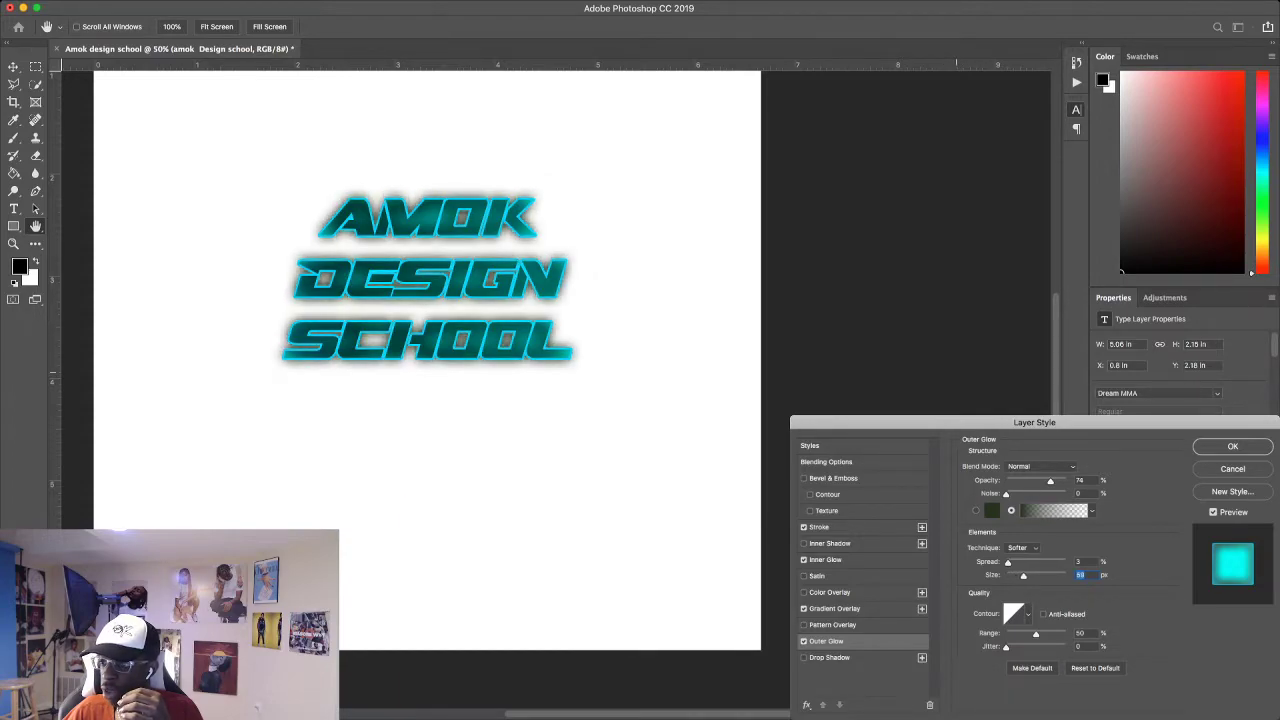
key("Up")
key("Up")
key("Up")
key("Up")
key("Up")
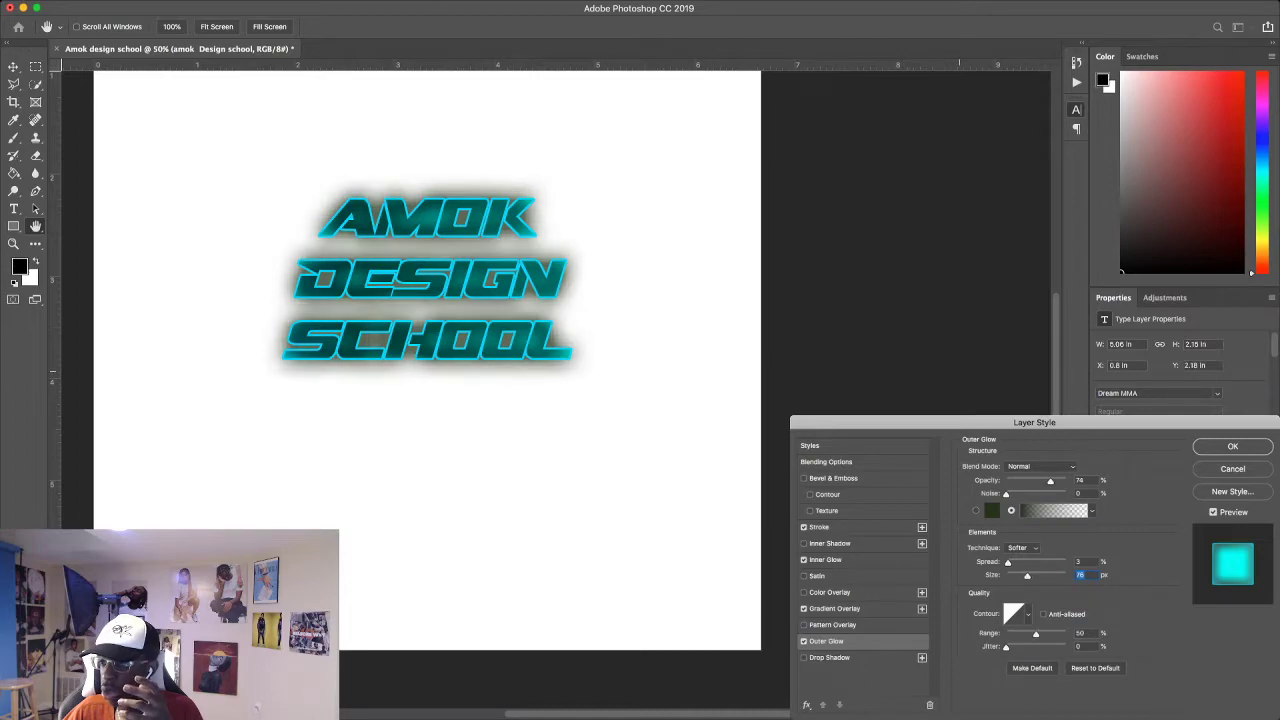
key("Up")
key("Up")
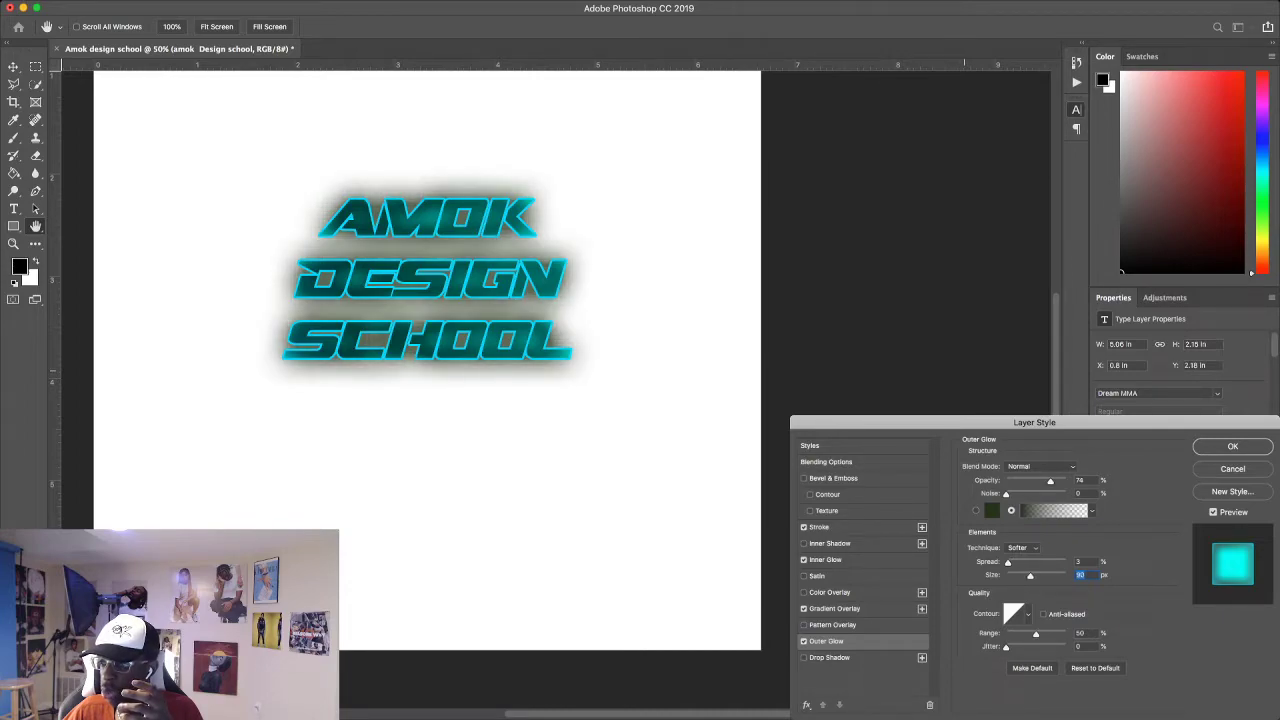
Try a bright sky blue as the solid Outer Glow colour and settle on a dark teal.
left_click(992, 510)
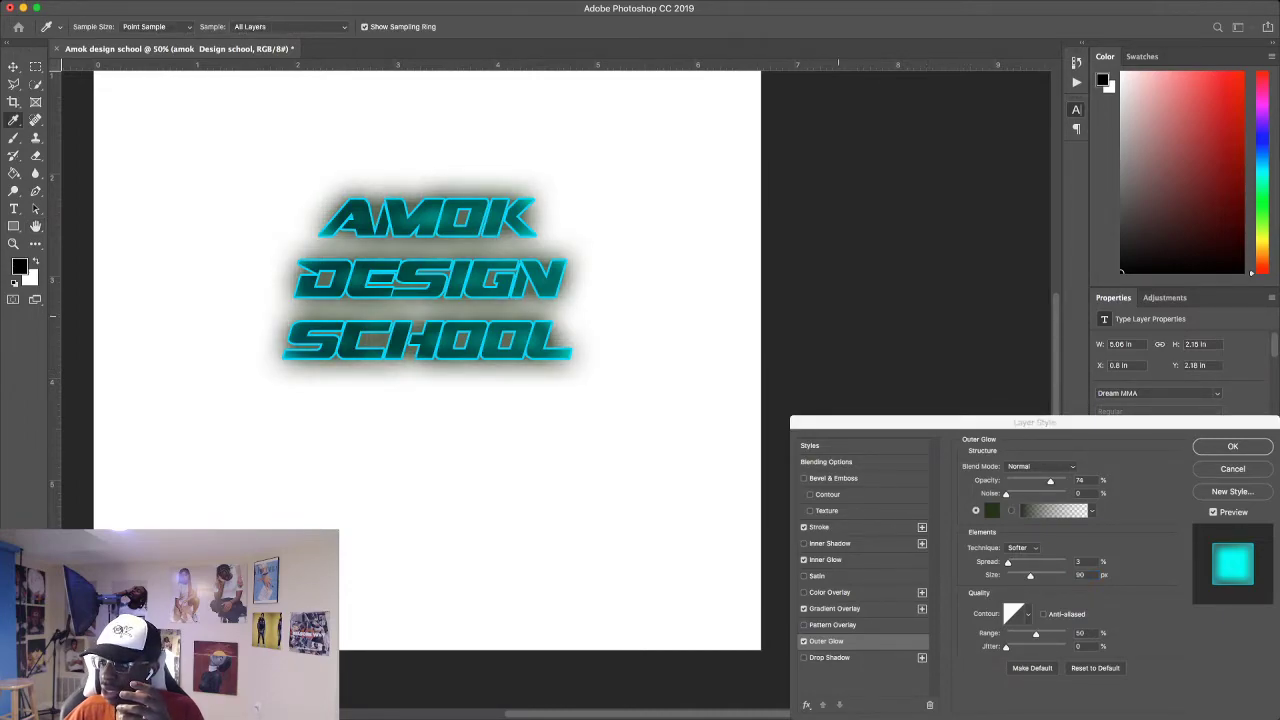
left_click(870, 329)
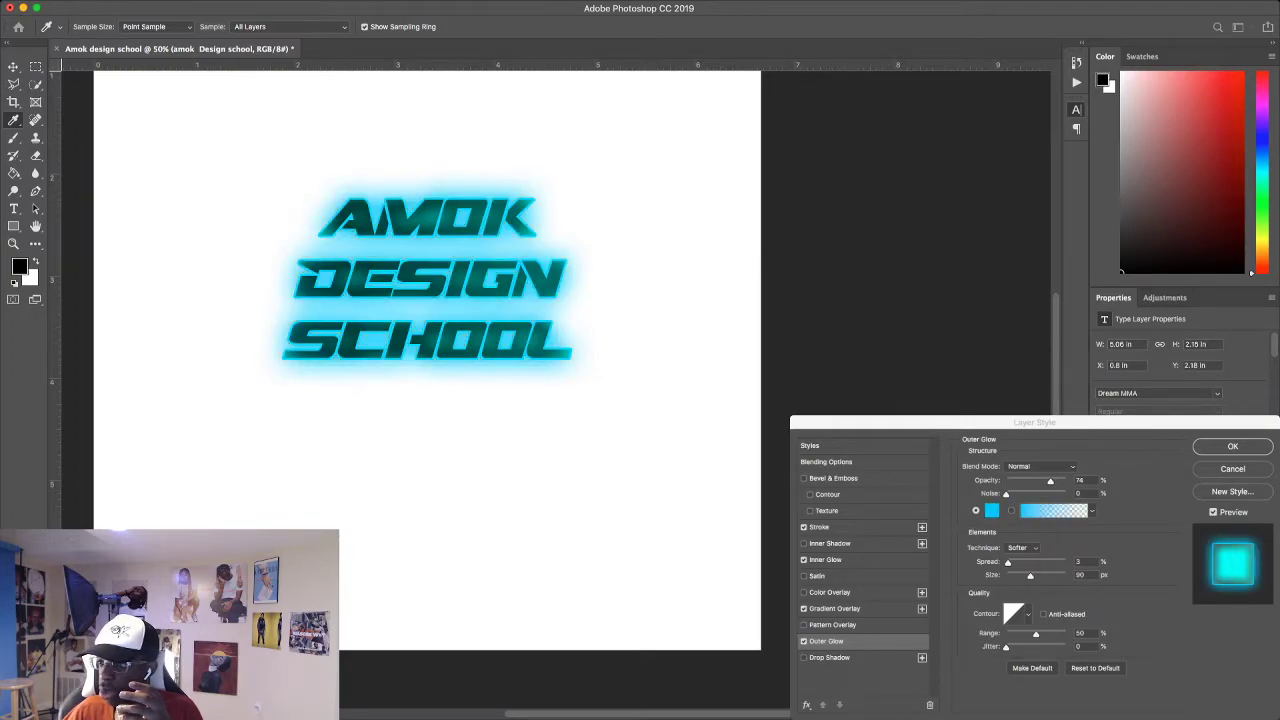
left_click_drag(734, 289, 818, 381)
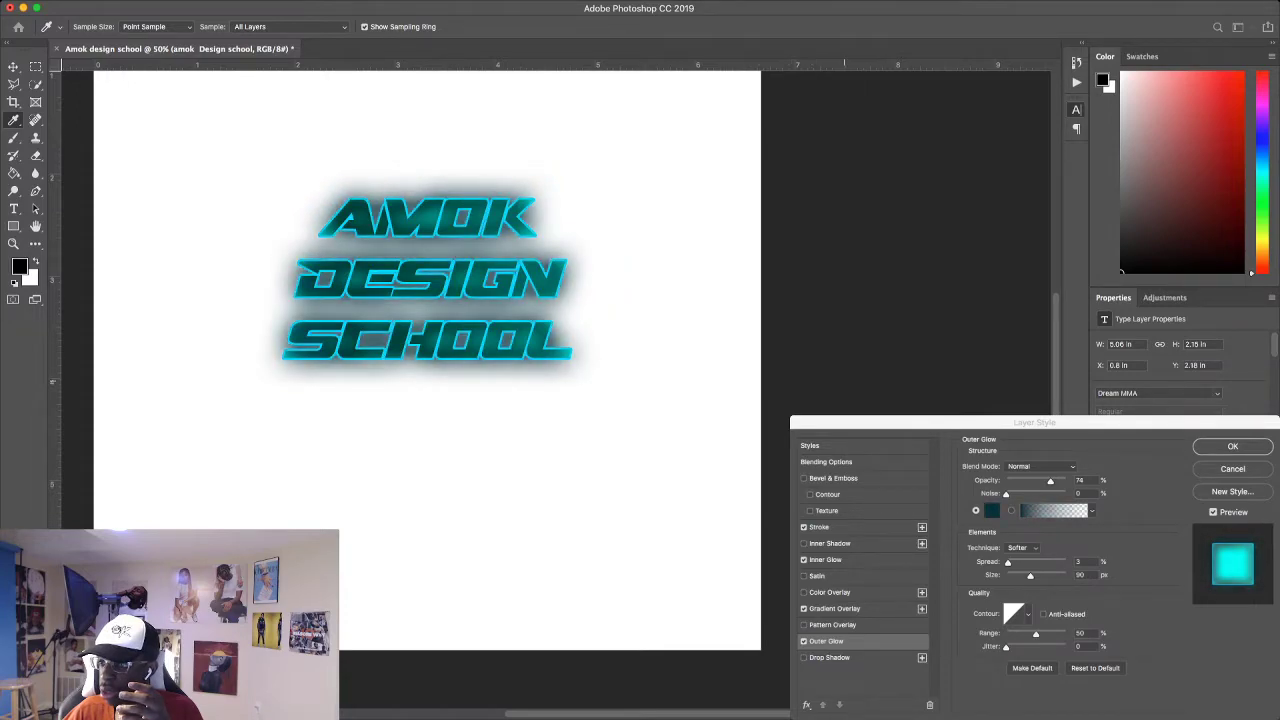
key("Return")
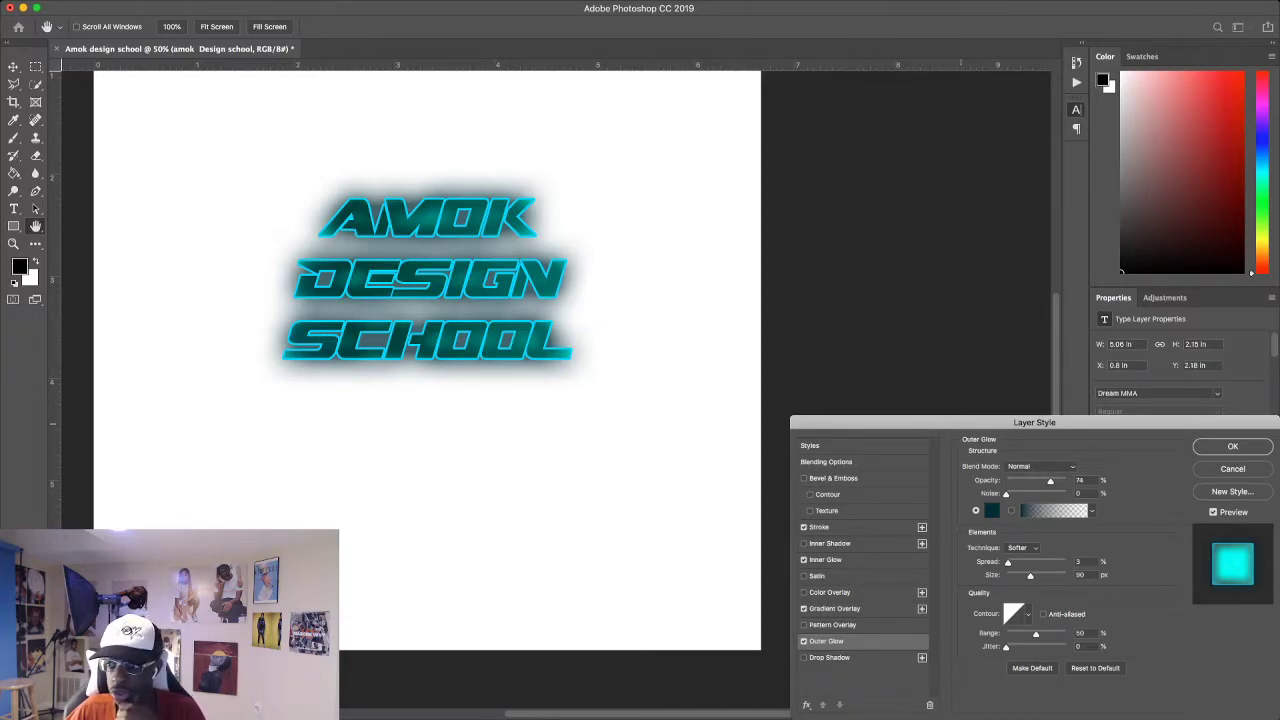
Try the preset contours for the Outer Glow one after another, comparing single-peak, multi-peak and valley-shaped curves on the text.
scroll(427, 300, "down", 3)
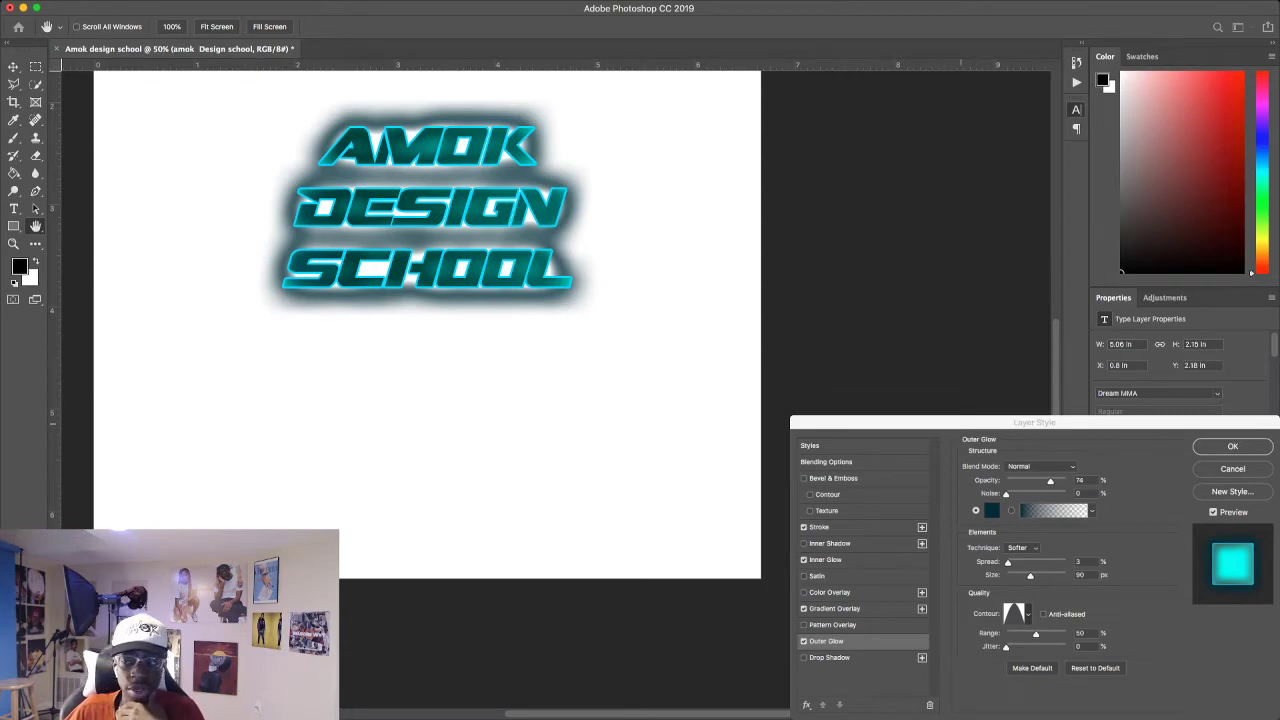
key("Right")
key("Right")
key("Right")
key("Right")
key("Right")
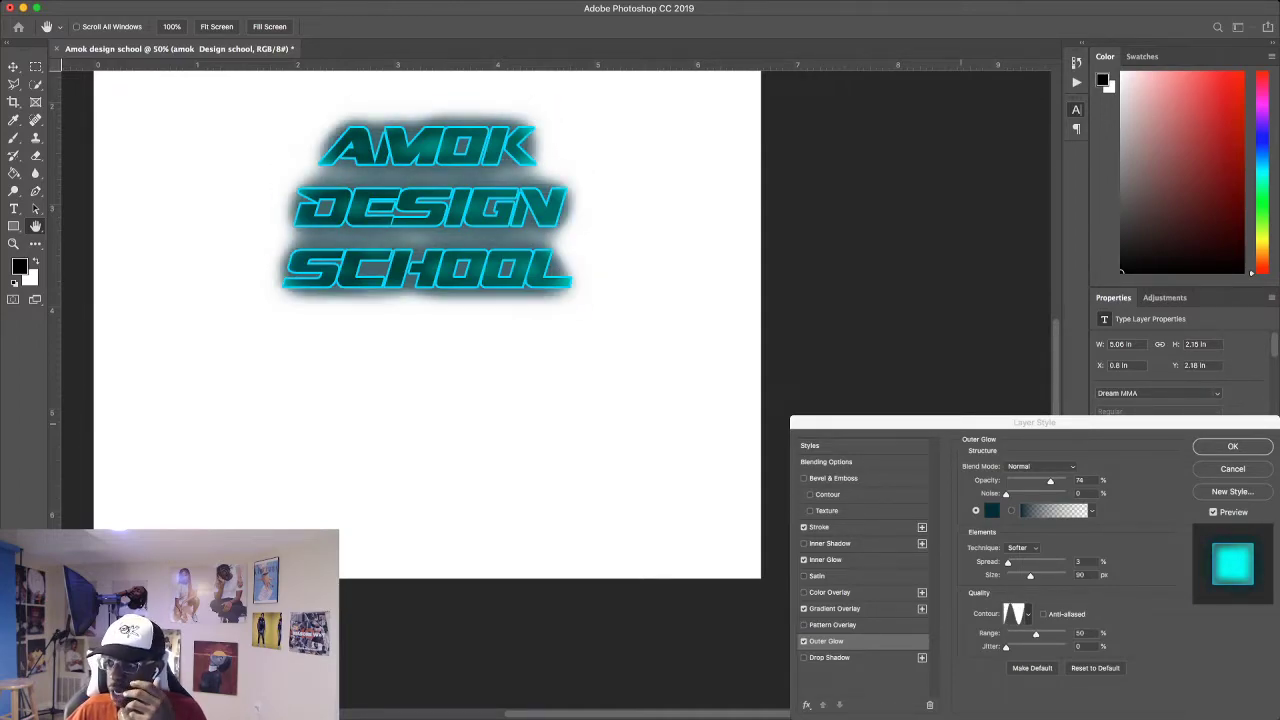
key("Right")
key("Right")
key("Right")
key("Right")
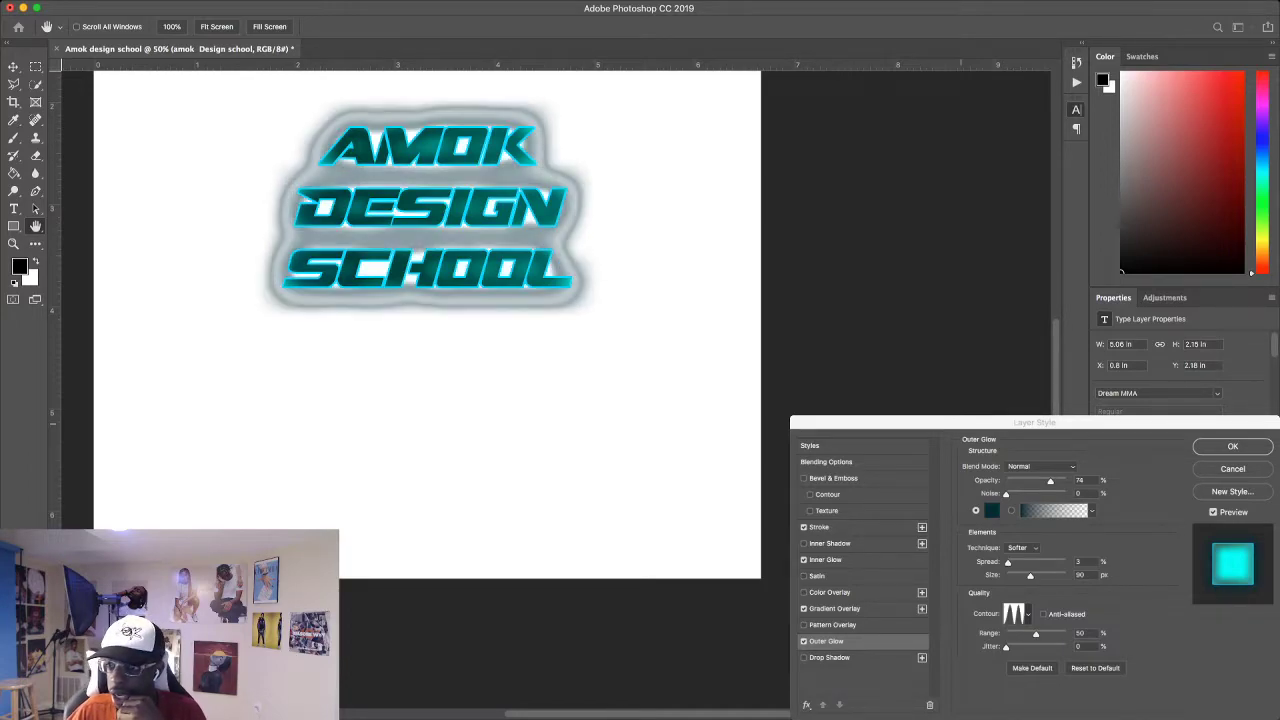
key("Right")
key("Right")
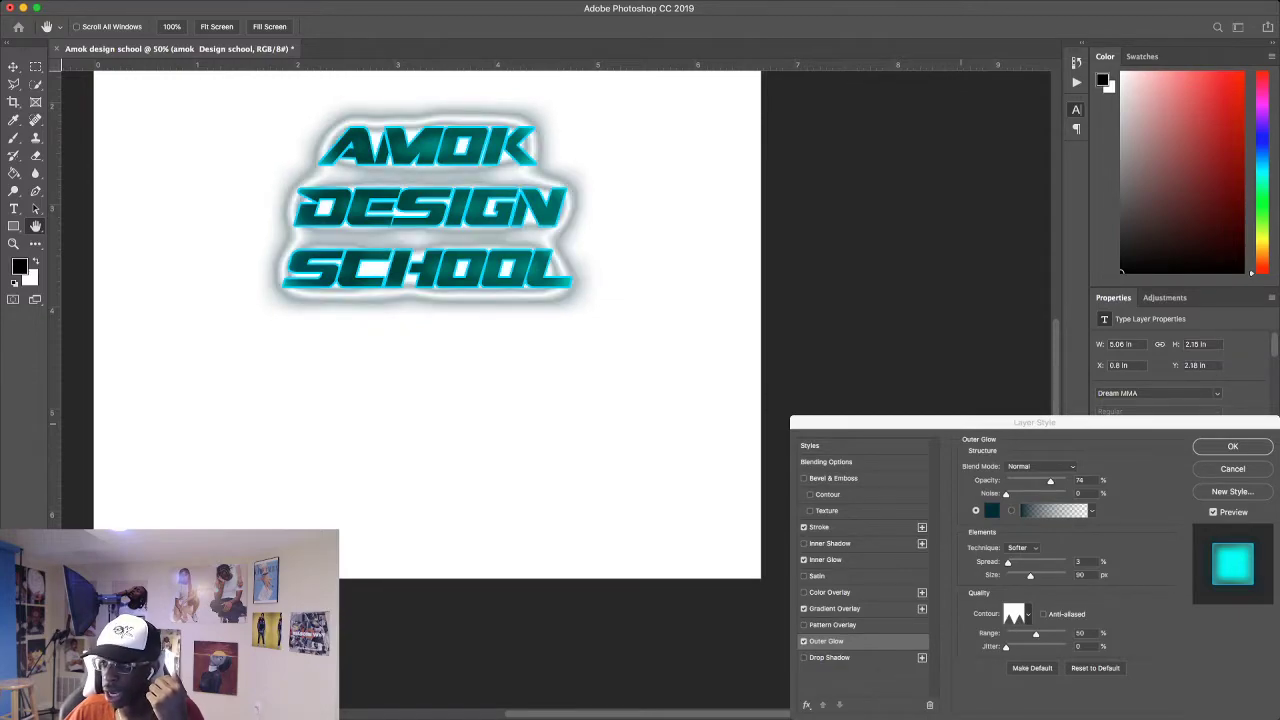
key("Right")
key("Right")
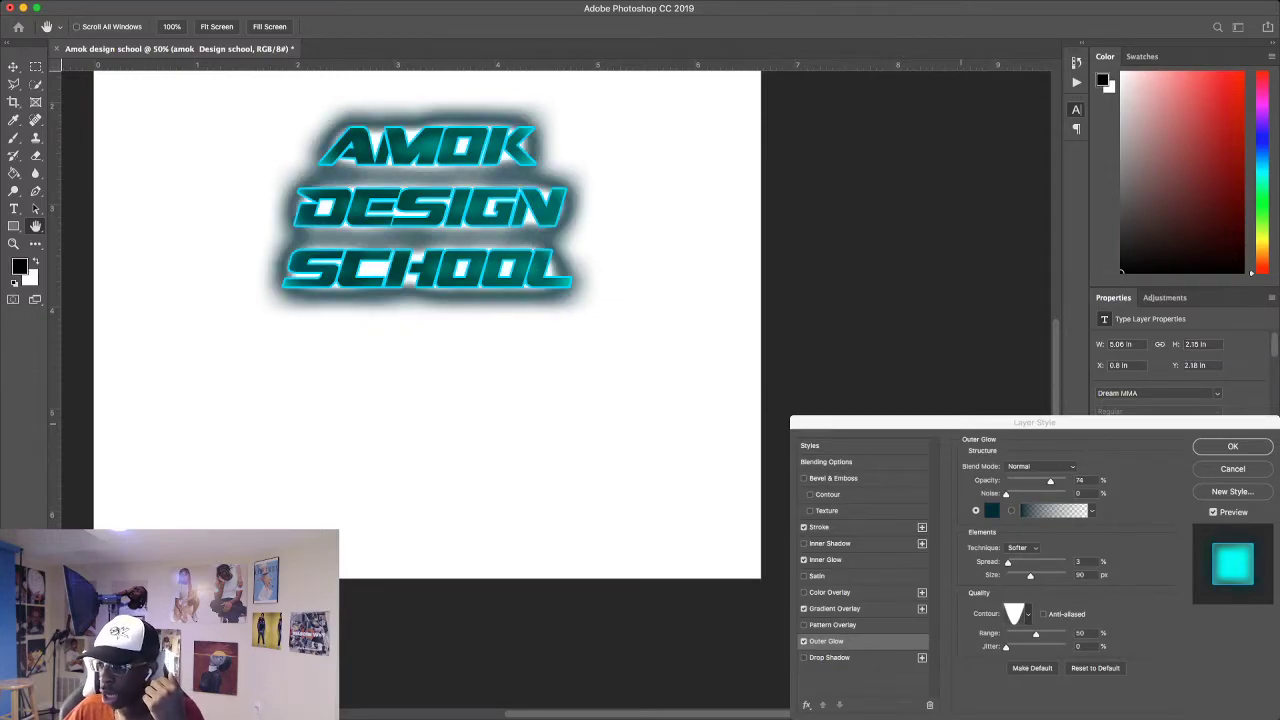
Return the outer glow contour to Linear and enable a drop shadow with the Normal blend mode.
key("Right")
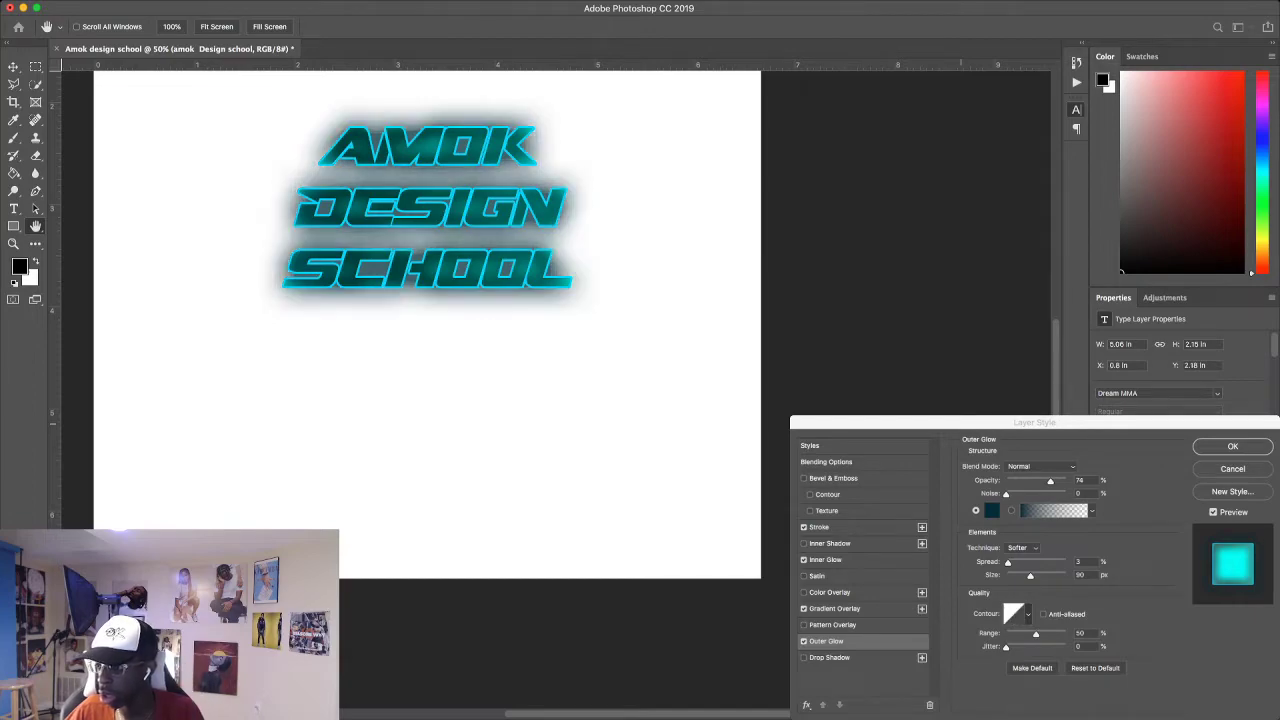
left_click(829, 658)
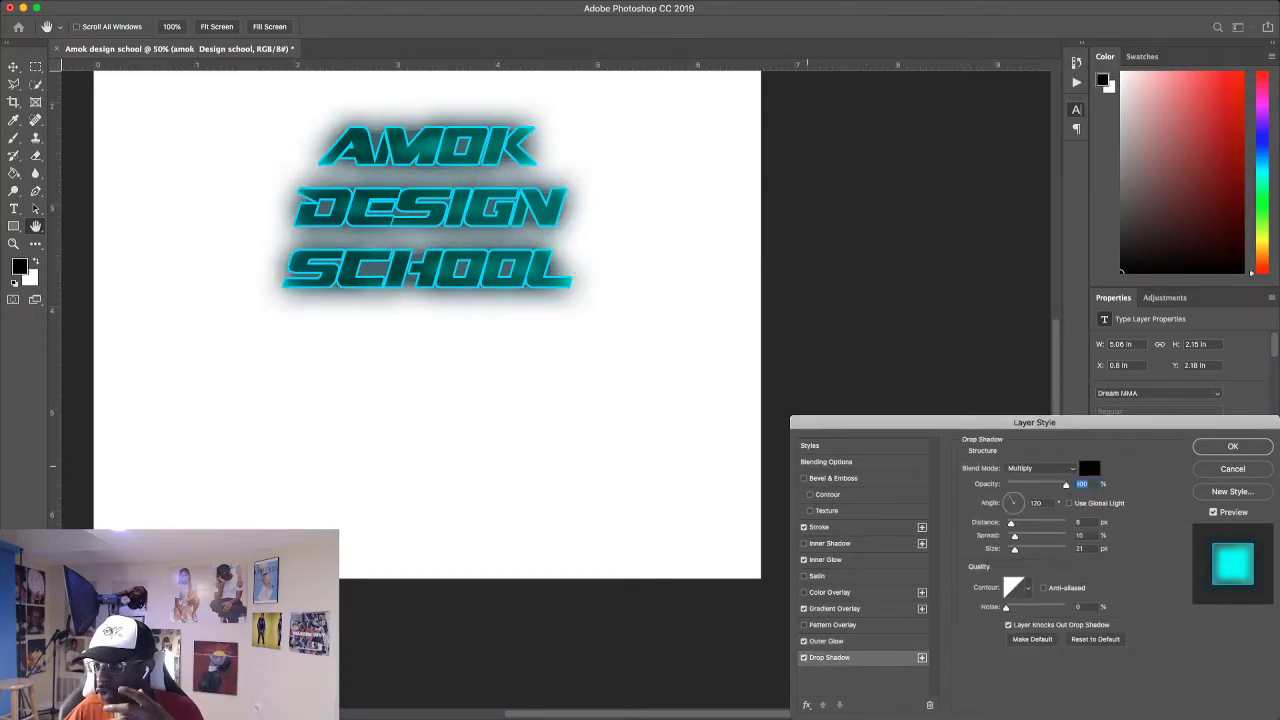
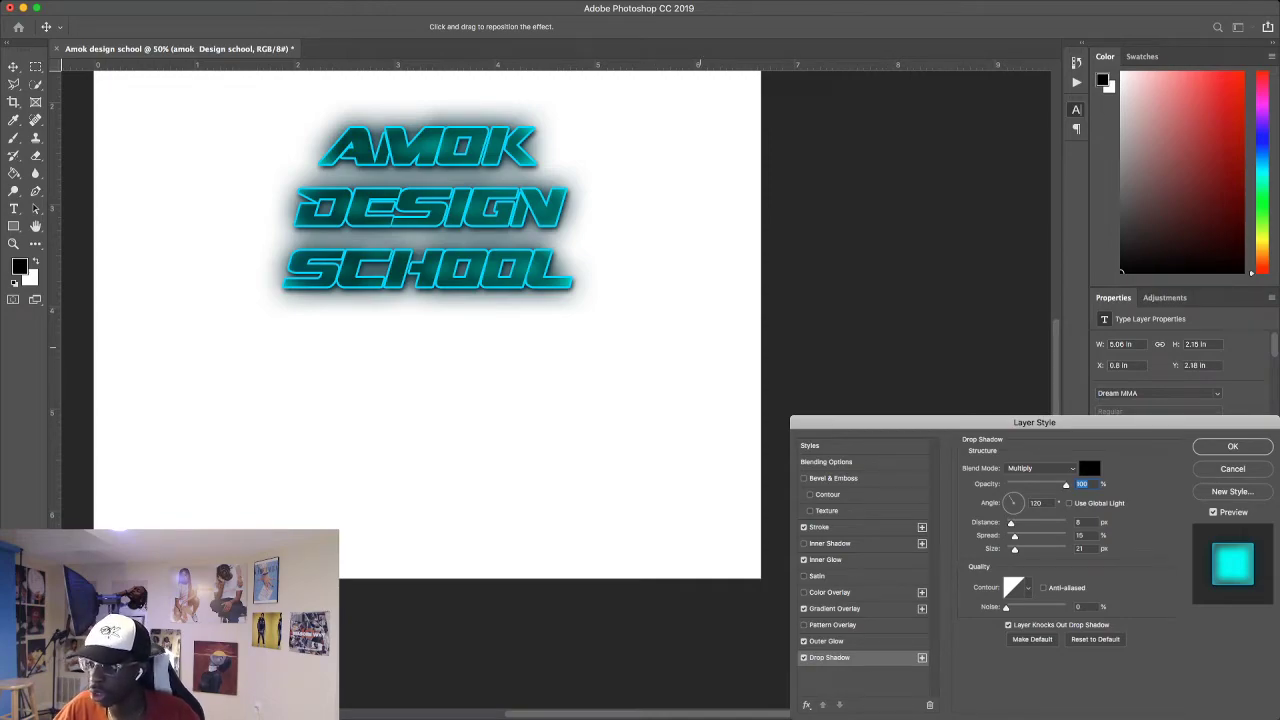
left_click(803, 657)
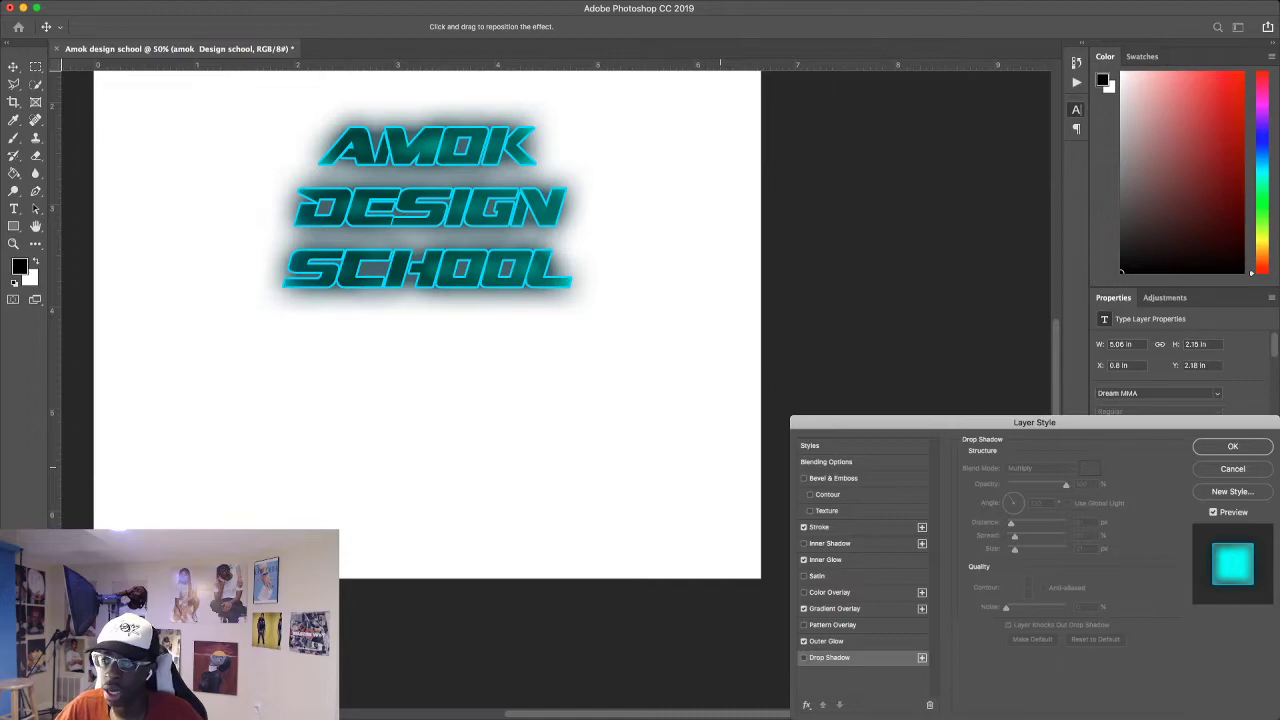
left_click(803, 657)
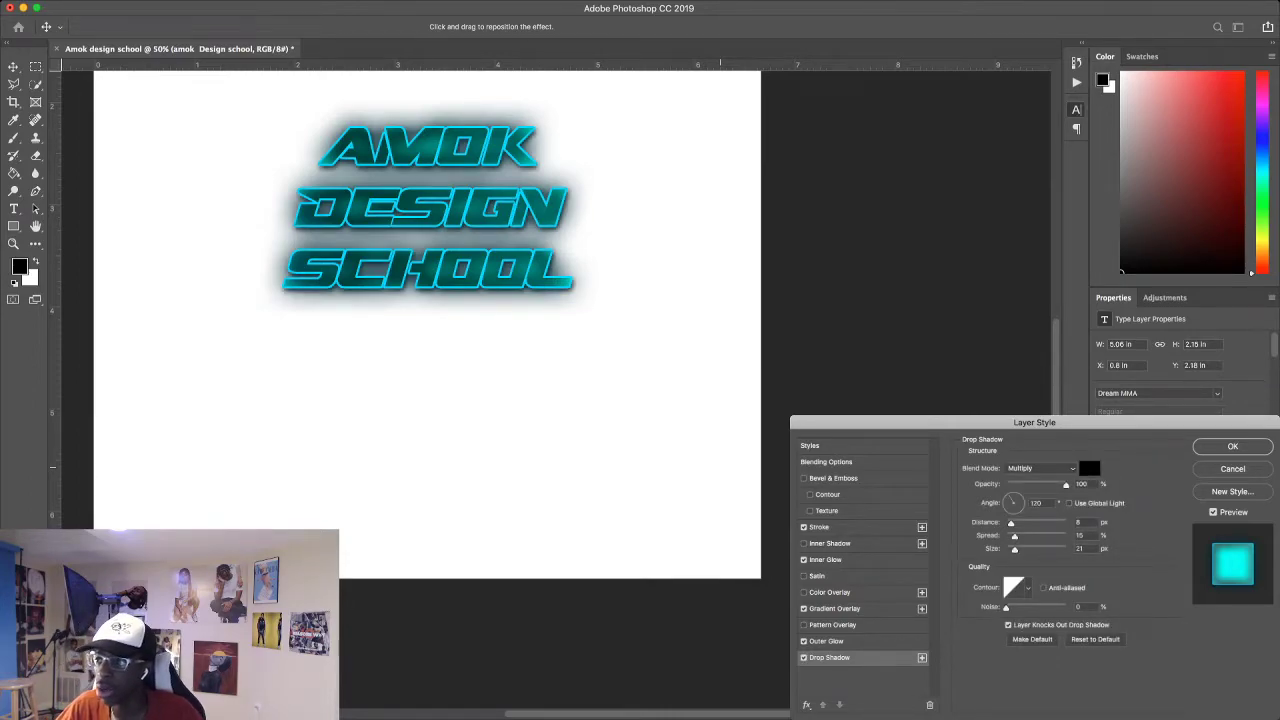
key("Up")
key("Up")
key("Up")
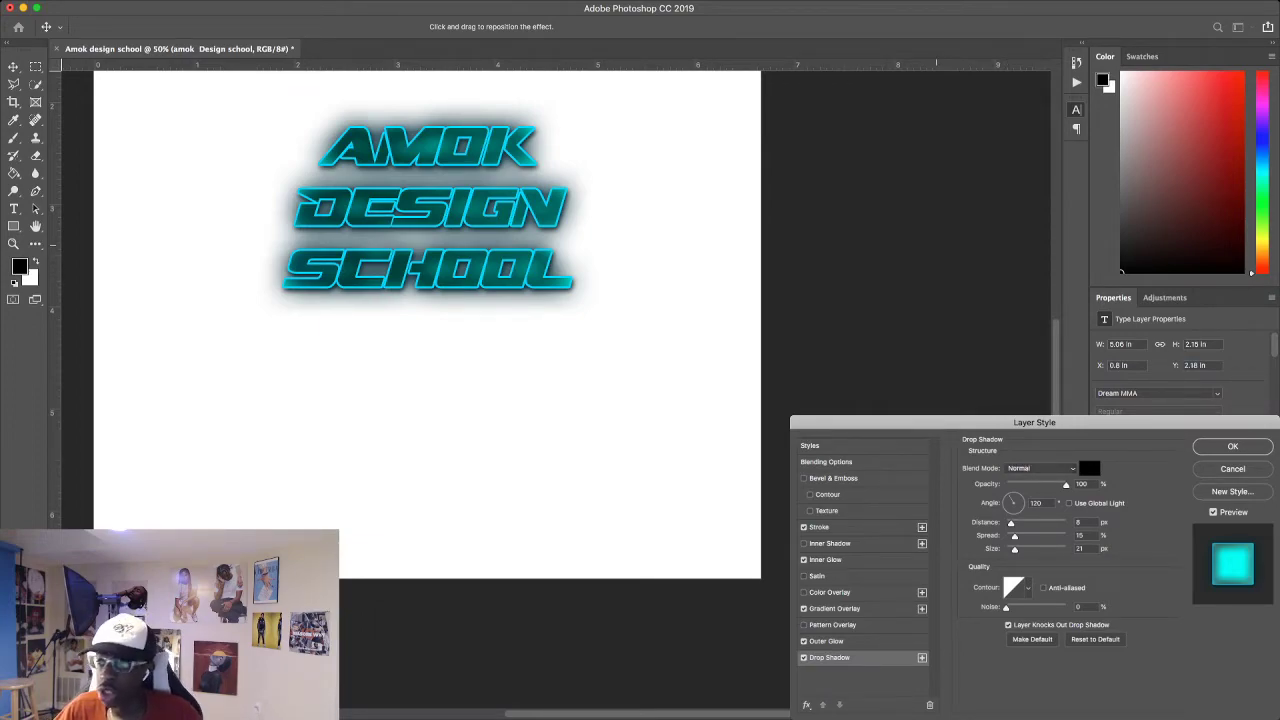
Set the drop shadow's angle to 95 degrees.
left_click_drag(1010, 496, 1018, 512)
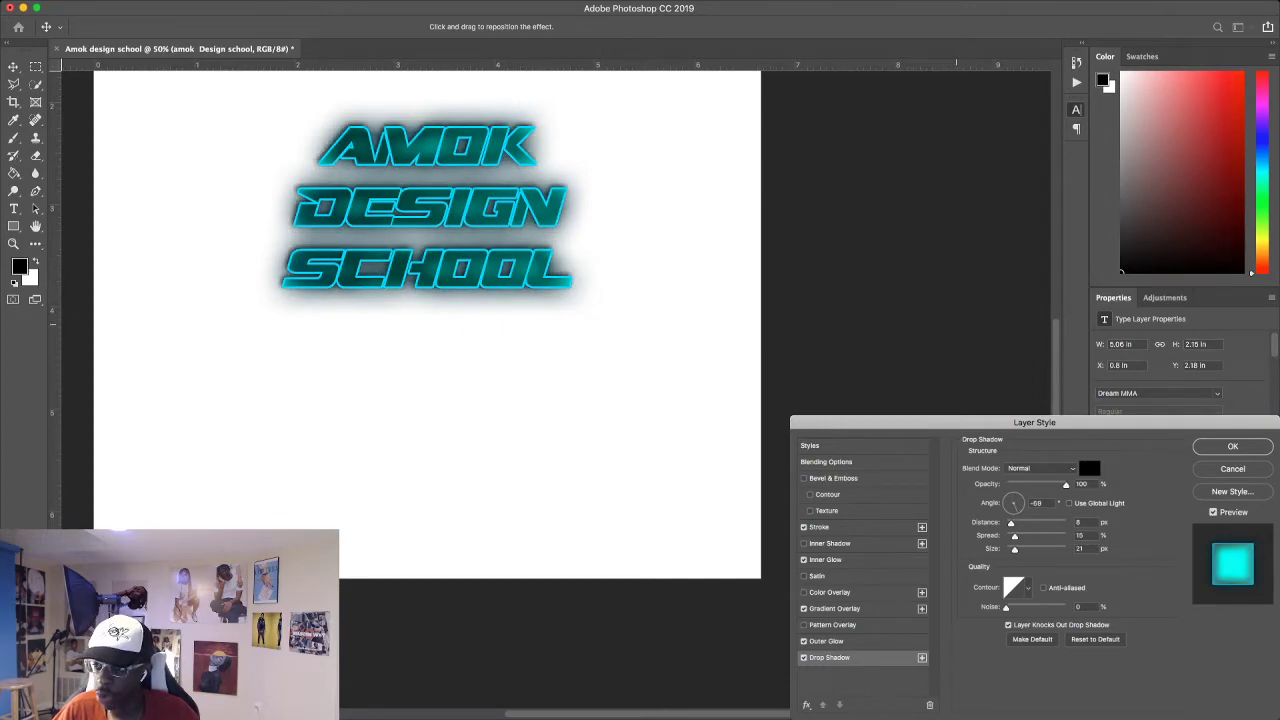
type("148")
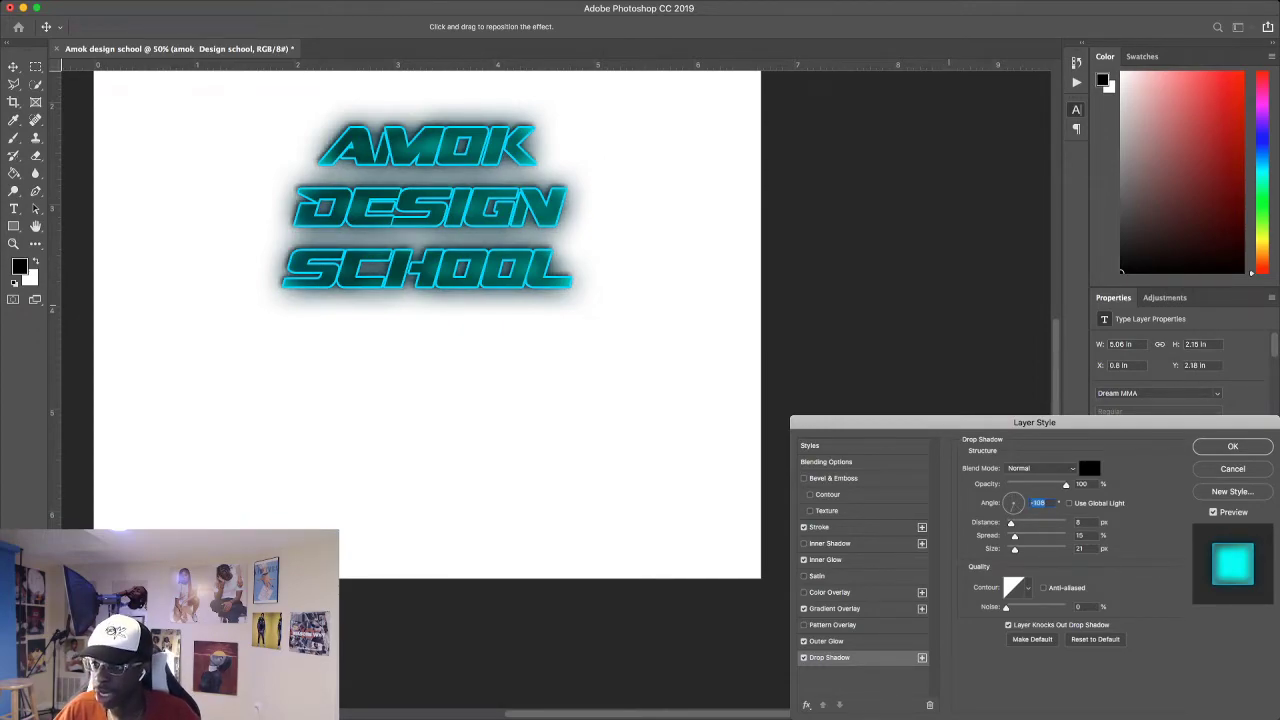
type("90")
scroll(430, 315, "down", 1)
scroll(473, 310, "down", 3)
scroll(473, 310, "left", 1)
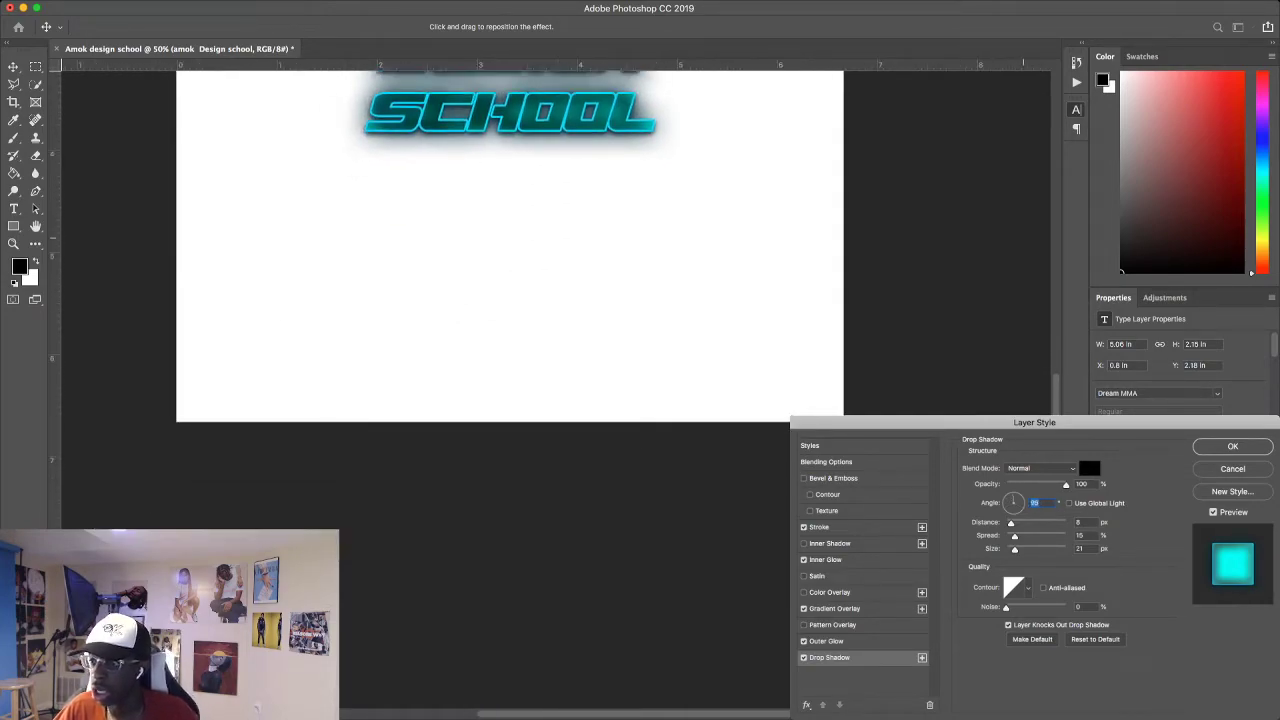
scroll(510, 240, "up", 3)
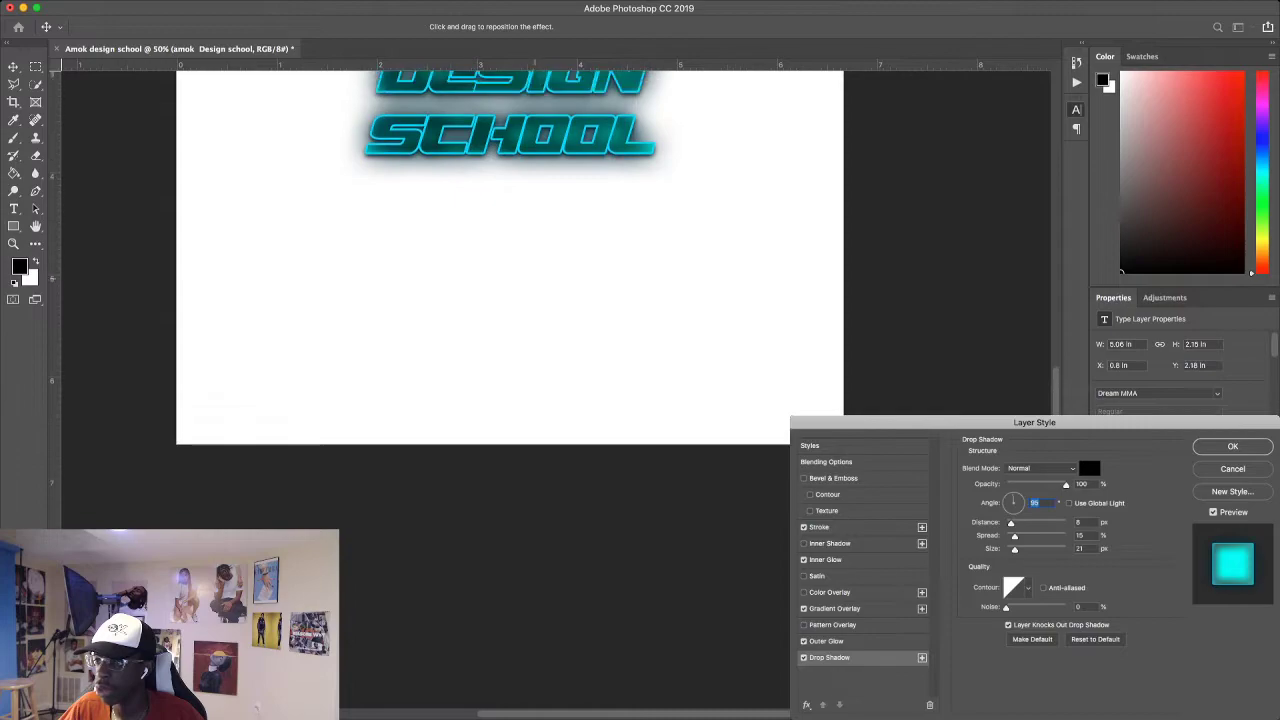
scroll(510, 240, "up", 1)
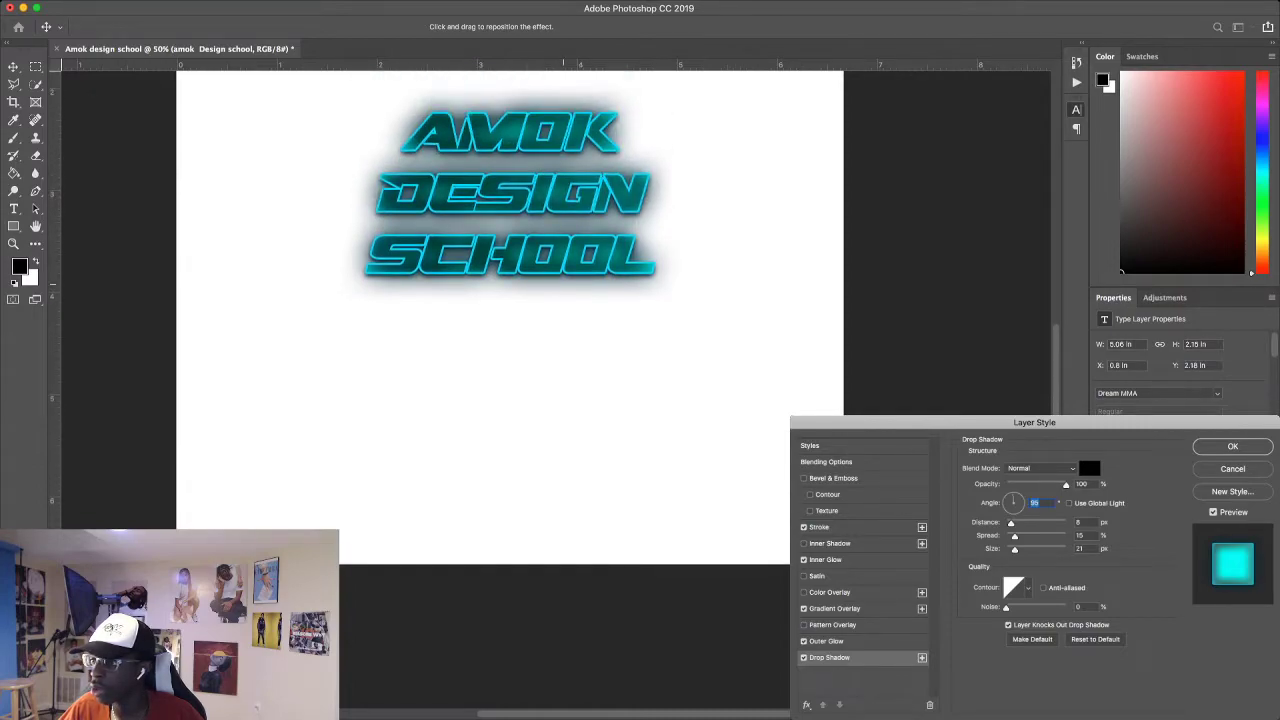
Try red shades for the drop shadow colour and return it to black.
left_click(1089, 468)
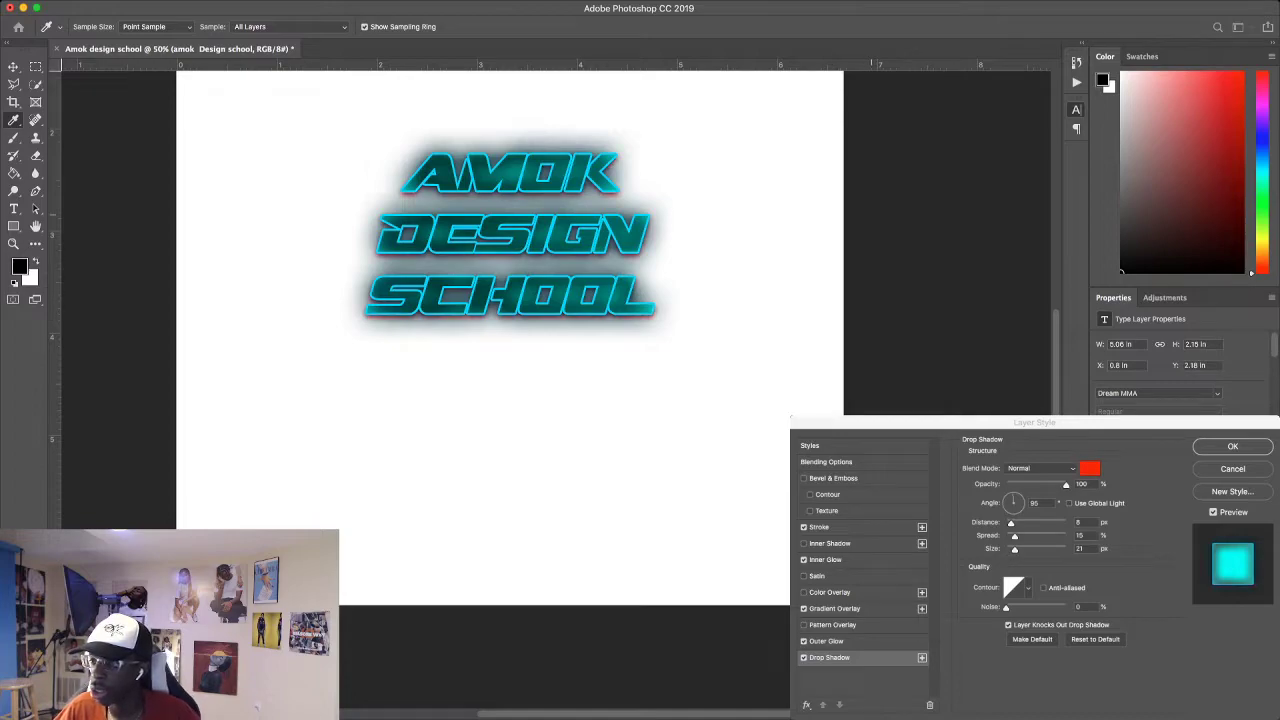
left_click_drag(835, 261, 836, 270)
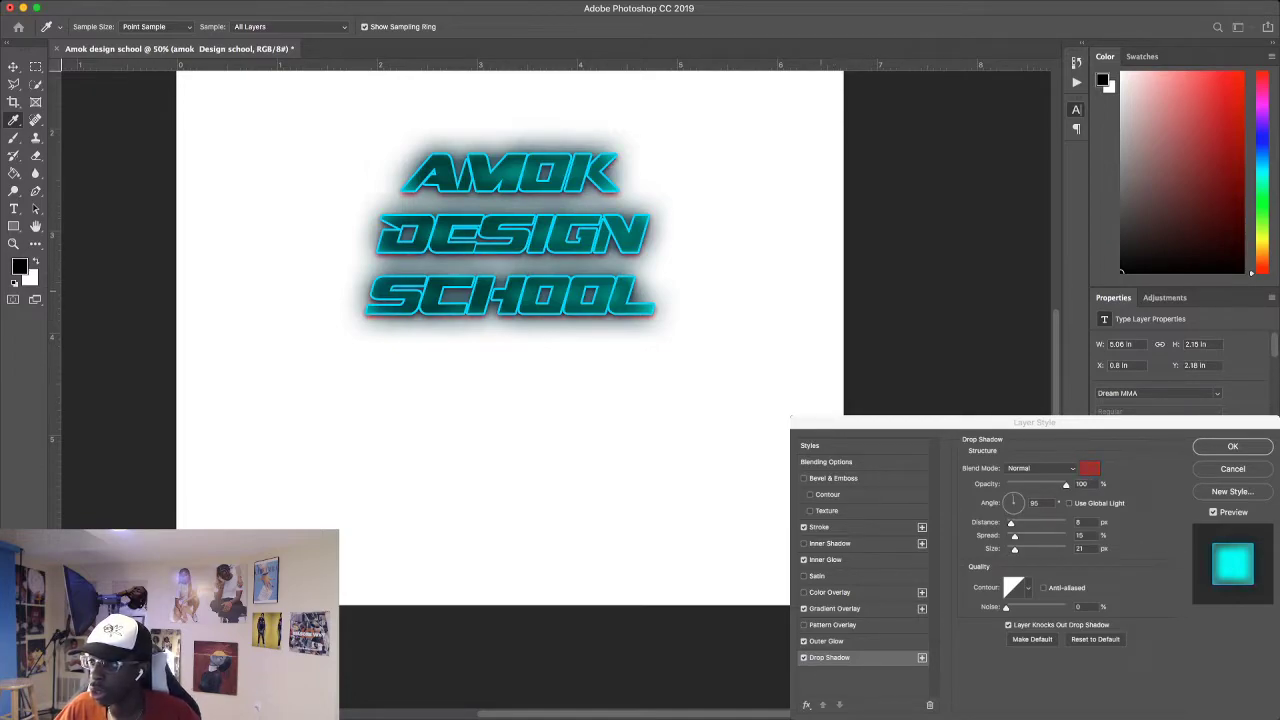
left_click(877, 344)
left_click_drag(809, 352, 837, 316)
left_click(877, 400)
left_click(957, 275)
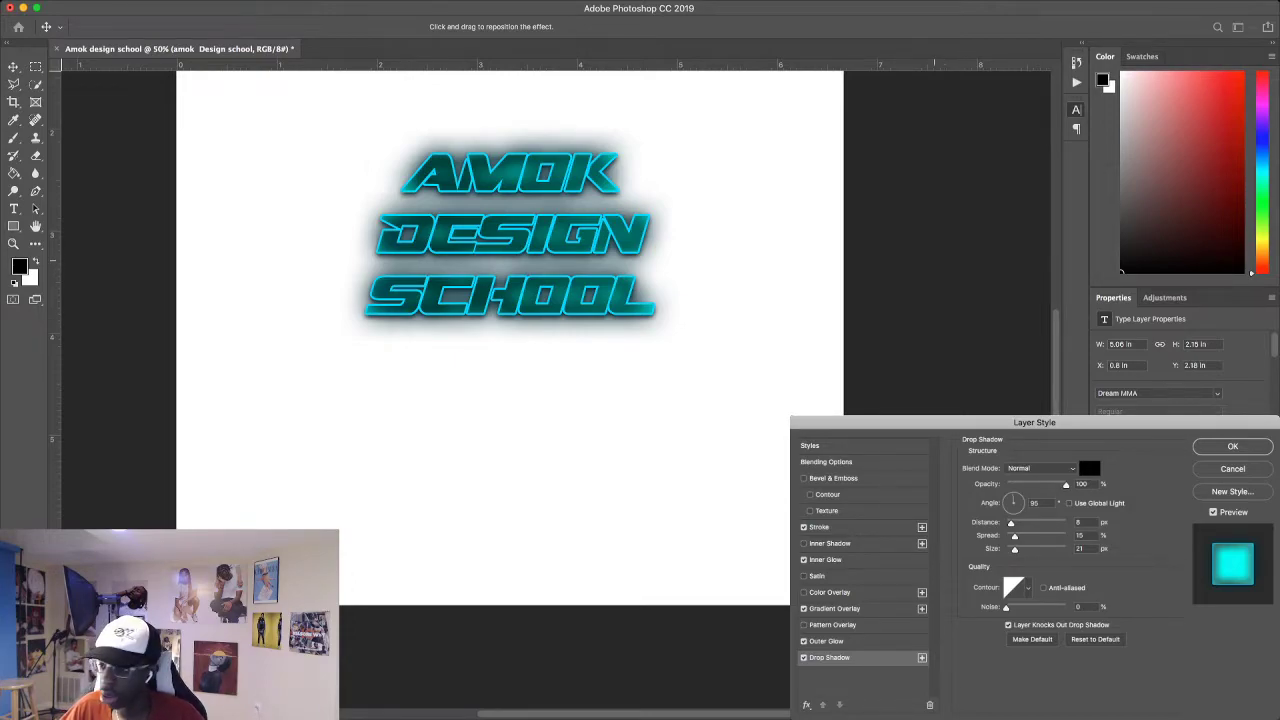
Set the drop shadow's distance to 20 px after trying larger offsets.
scroll(510, 300, "up", 3)
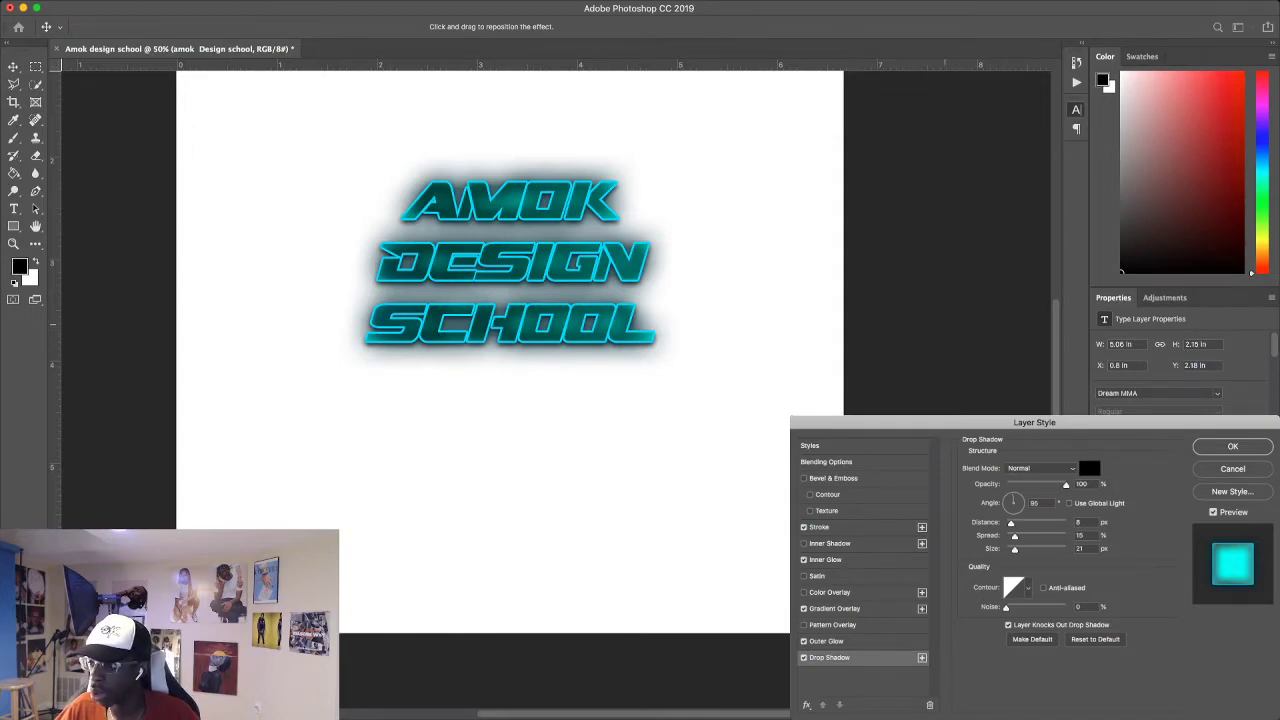
left_click_drag(1011, 523, 1042, 523)
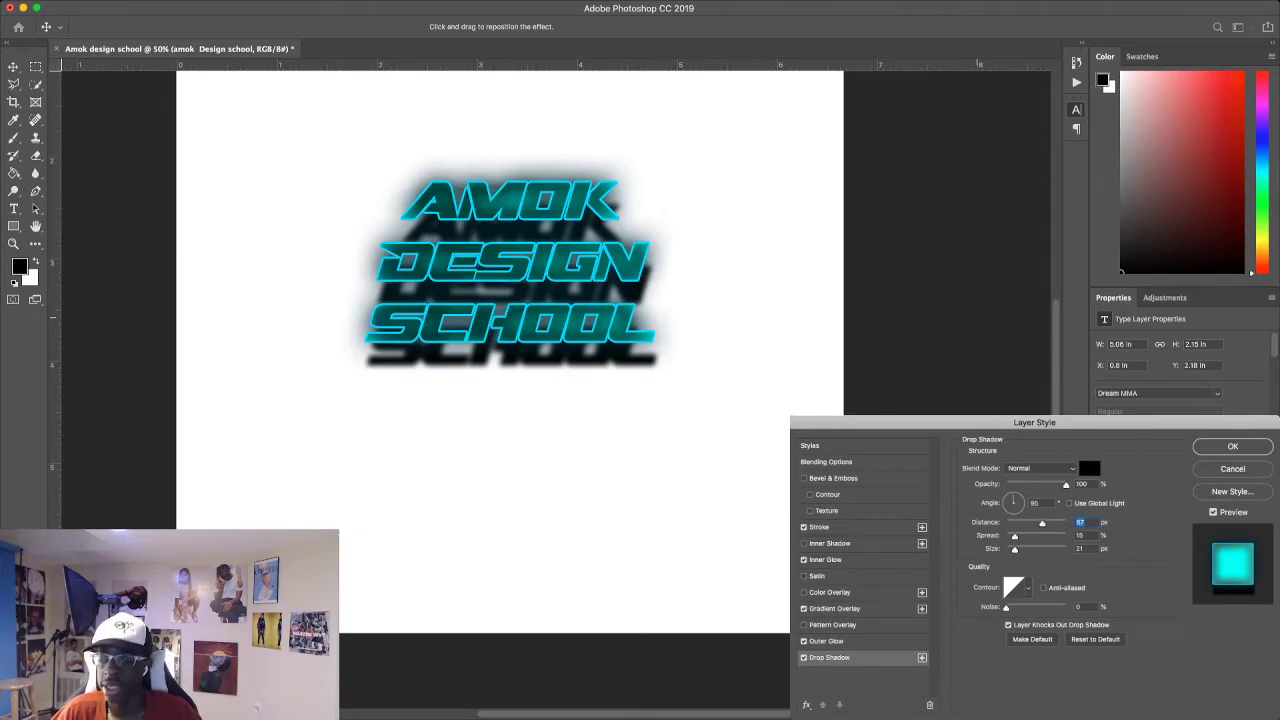
key("shift+Up")
key("shift+Up")
key("shift+Up")
key("shift+Up")
key("shift+Up")
key("shift+Up")
key("shift+Up")
key("shift+Up")
key("shift+Up")
key("shift+Up")
key("shift+Up")
key("shift+Up")
key("shift+Up")
key("shift+Up")
key("shift+Up")
key("shift+Up")
key("shift+Up")
key("shift+Up")
key("shift+Down")
key("shift+Down")
key("shift+Down")
key("shift+Down")
key("shift+Down")
key("shift+Down")
key("shift+Down")
key("shift+Down")
key("shift+Down")
key("shift+Down")
key("shift+Down")
key("shift+Down")
key("shift+Down")
key("shift+Down")
key("shift+Down")
key("shift+Down")
key("shift+Down")
key("shift+Down")
key("shift+Down")
key("shift+Down")
key("Down")
key("Down")
key("Down")
key("Down")
key("Down")
key("Down")
key("Down")
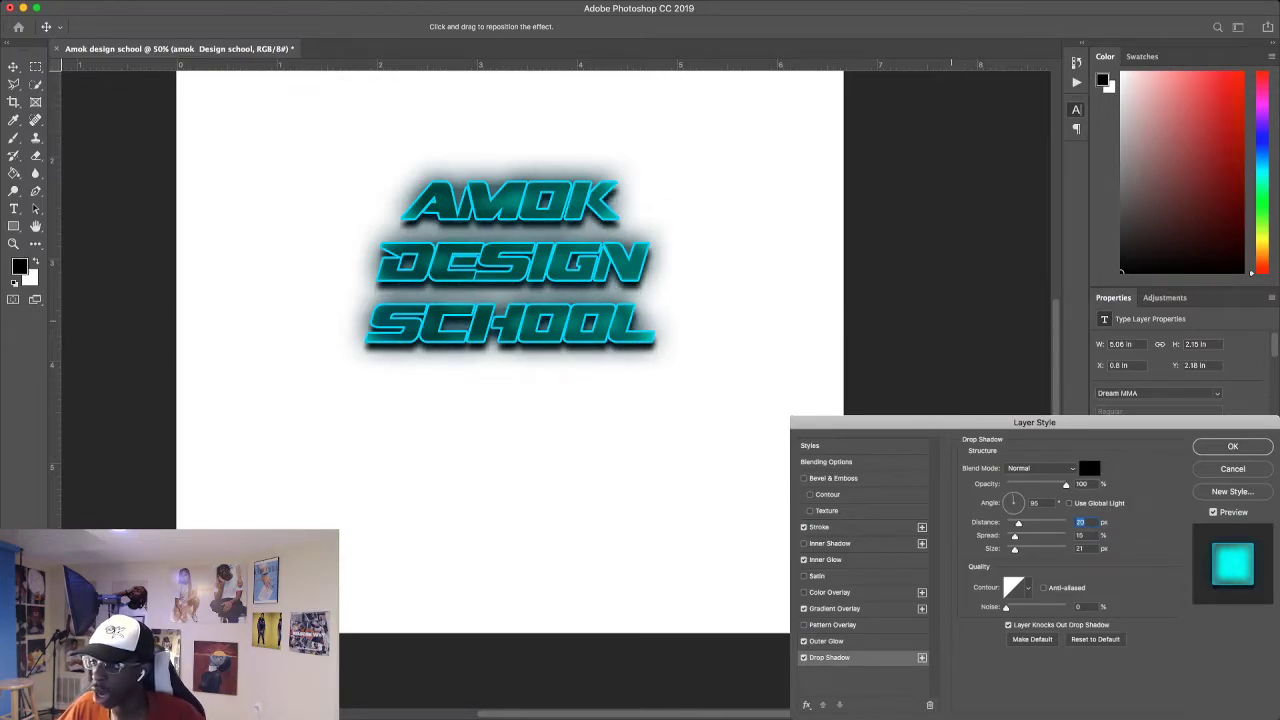
Set the drop shadow's spread to 47%.
key("Tab")
key("shift+Up")
key("shift+Up")
key("shift+Up")
key("shift+Up")
key("Up")
key("Up")
key("Up")
key("Up")
key("Up")
key("Up")
key("Up")
key("Up")
key("Up")
key("Up")
key("Up")
key("Up")
key("Up")
key("Up")
key("Up")
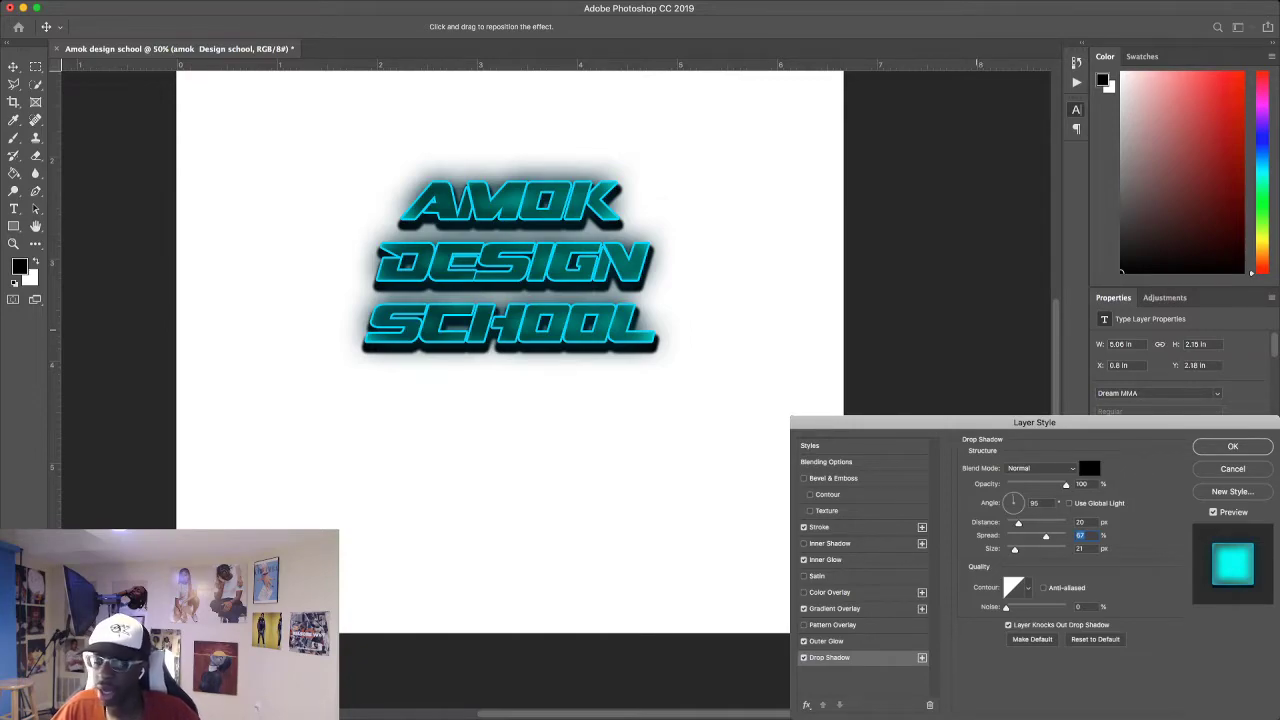
key("shift+Down")
key("shift+Down")
Try larger drop shadow sizes and bring the size back to 21 px.
key("Tab")
key("shift+Up")
key("shift+Up")
key("shift+Up")
key("shift+Up")
key("shift+Up")
key("shift+Up")
key("shift+Up")
key("shift+Up")
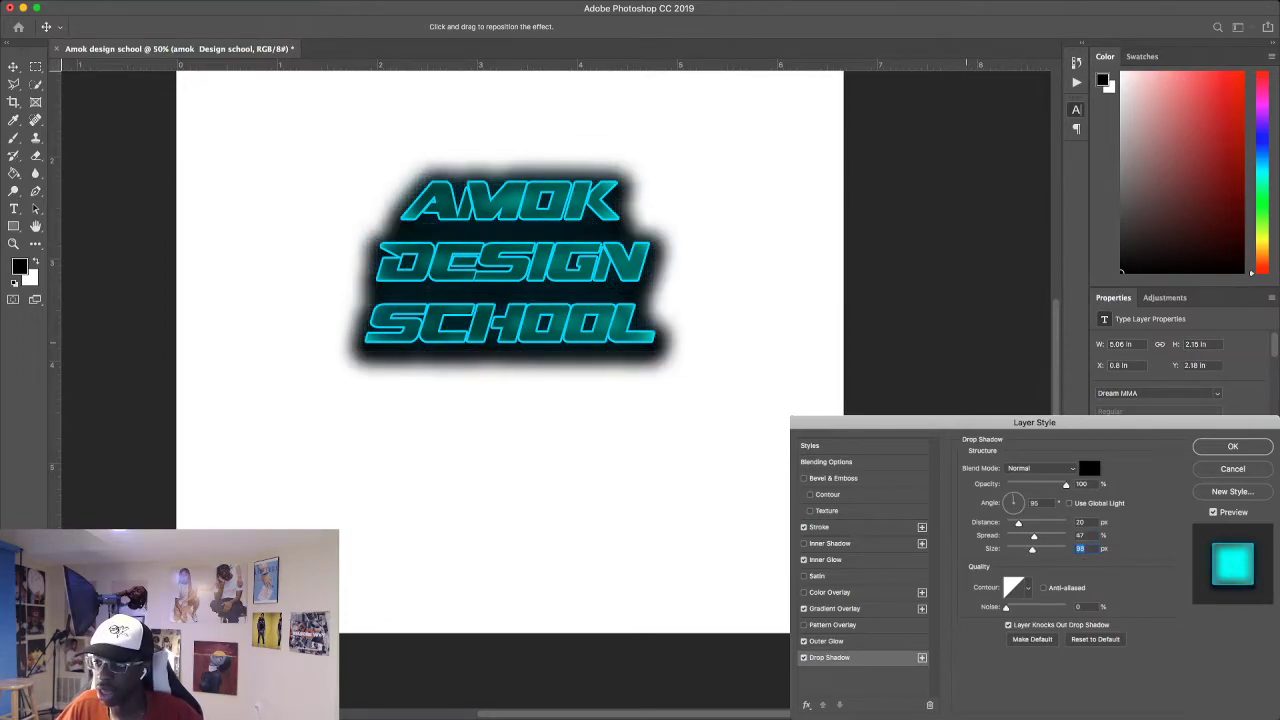
key("shift+Down")
key("shift+Down")
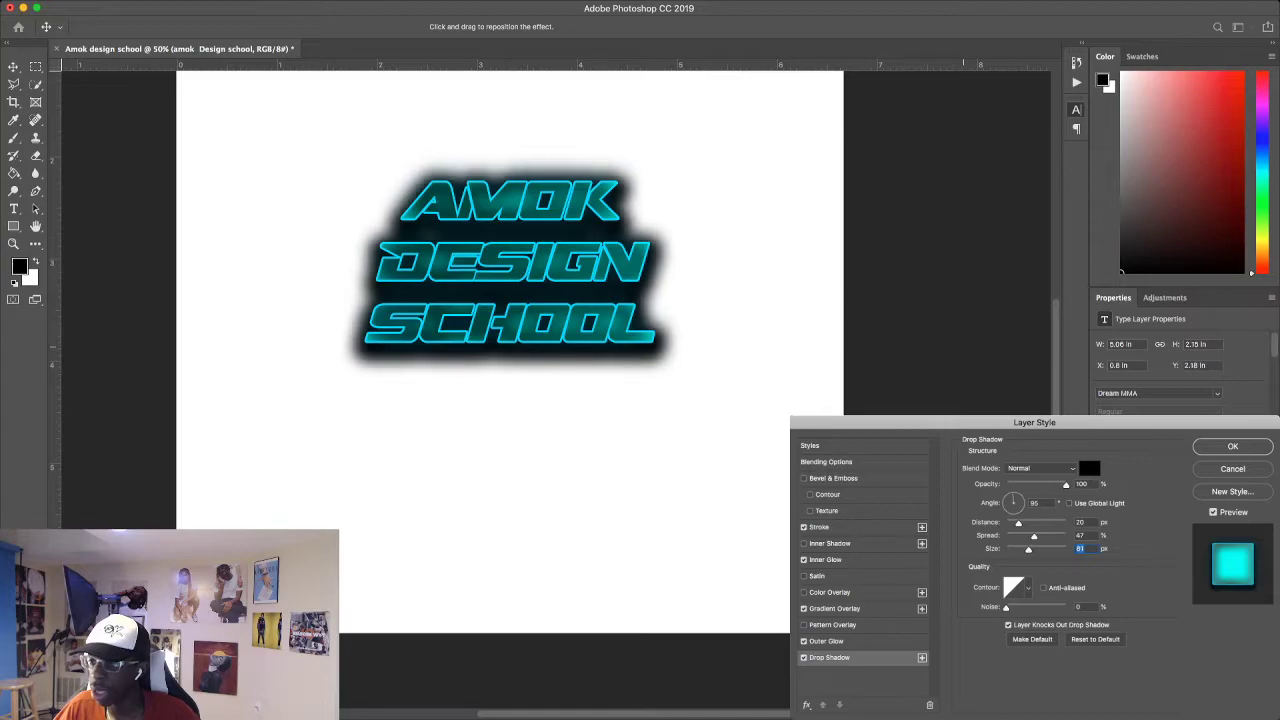
key("Down")
key("Down")
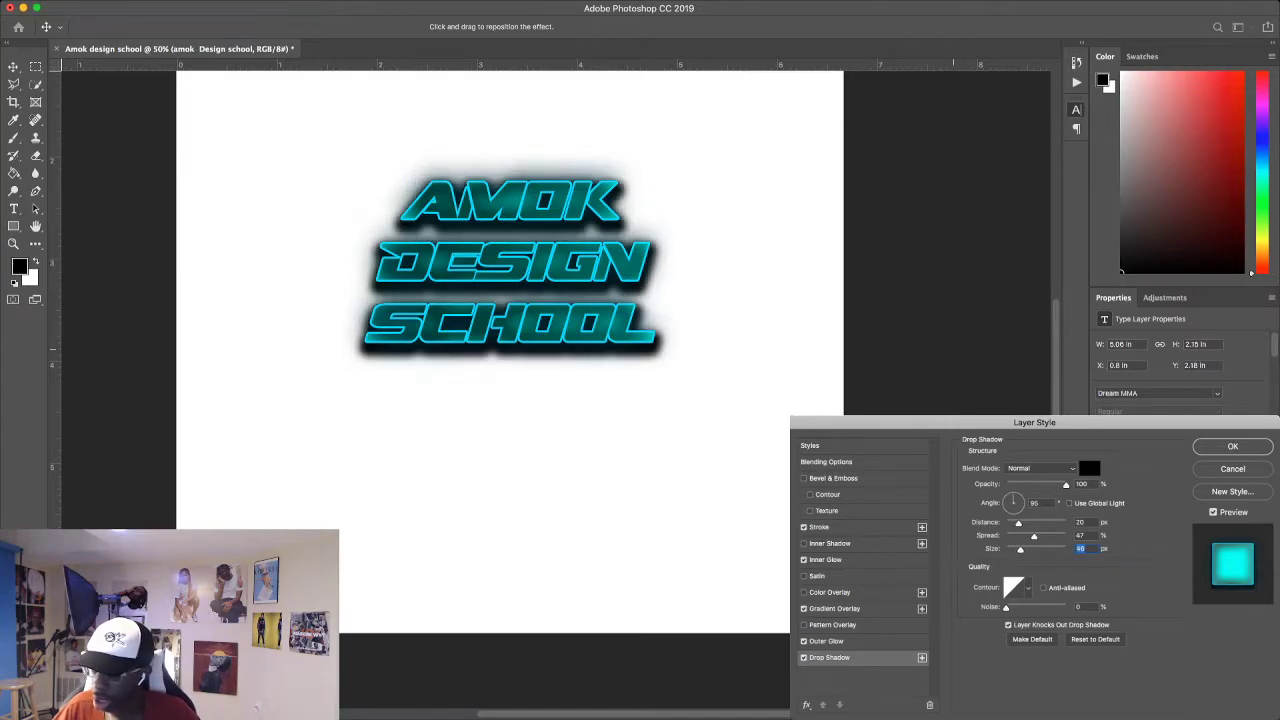
key("shift+Down")
key("shift+Down")
key("Down")
key("Down")
key("Down")
key("Down")
key("Down")
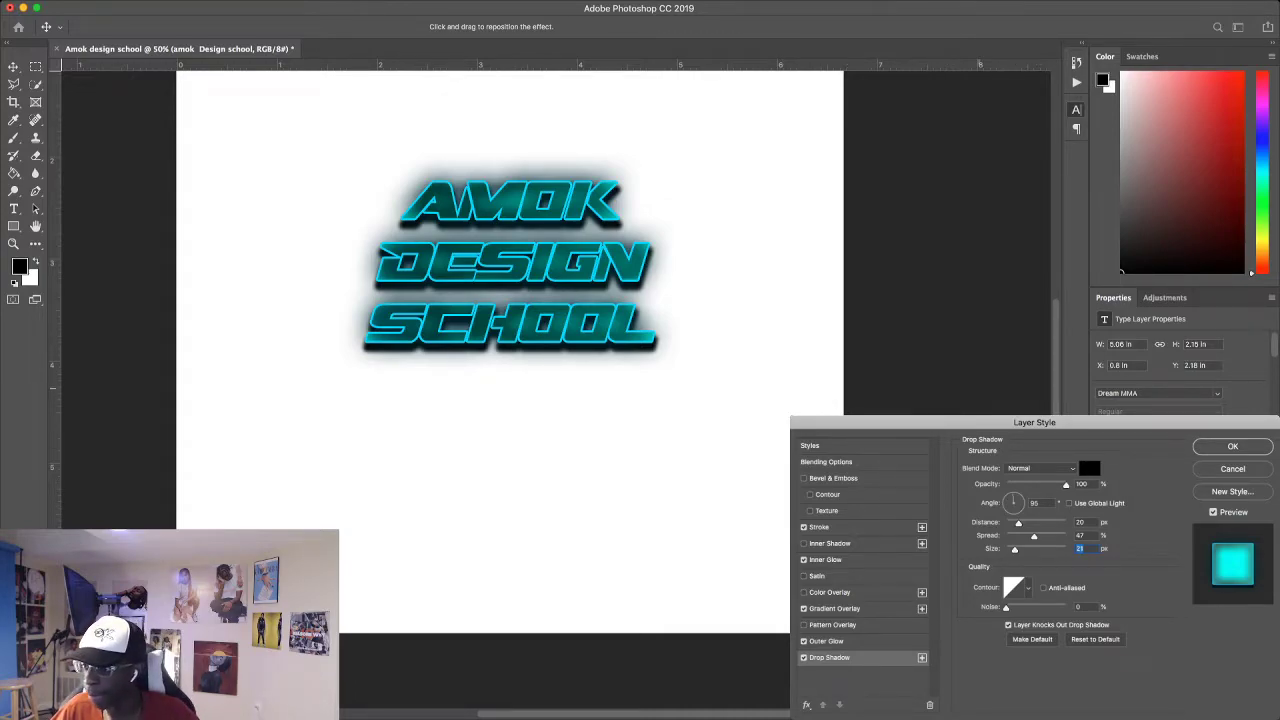
Try several contour presets on the drop shadow and return it to the Linear contour.
left_click(1028, 588)
left_click(1092, 636)
left_click(1048, 636)
left_click(1070, 636)
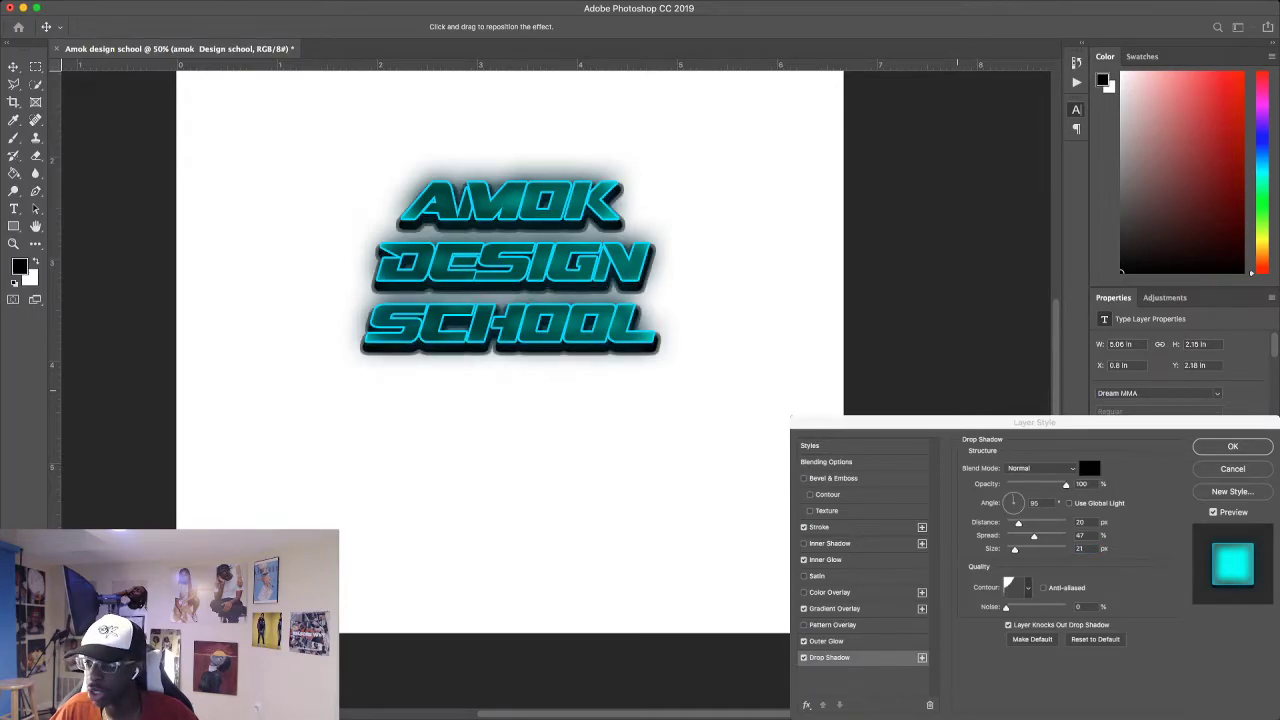
left_click(1050, 636)
scroll(510, 300, "down", 3)
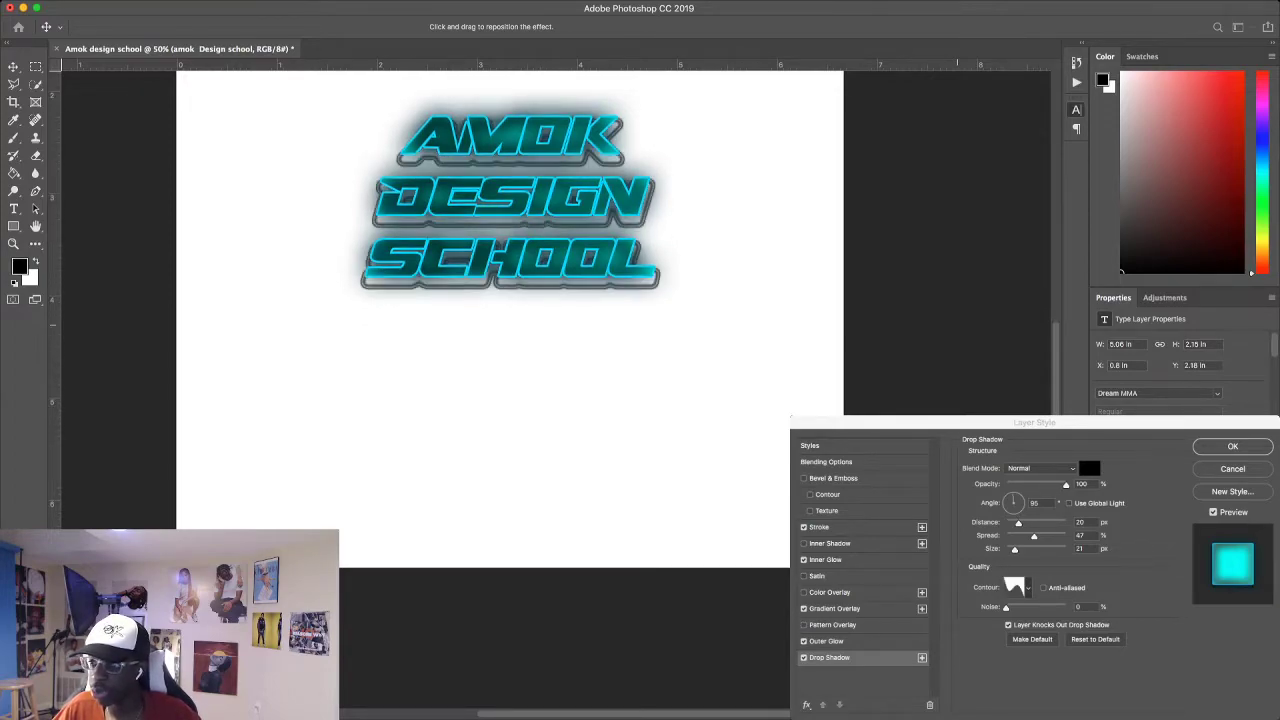
scroll(510, 300, "up", 2)
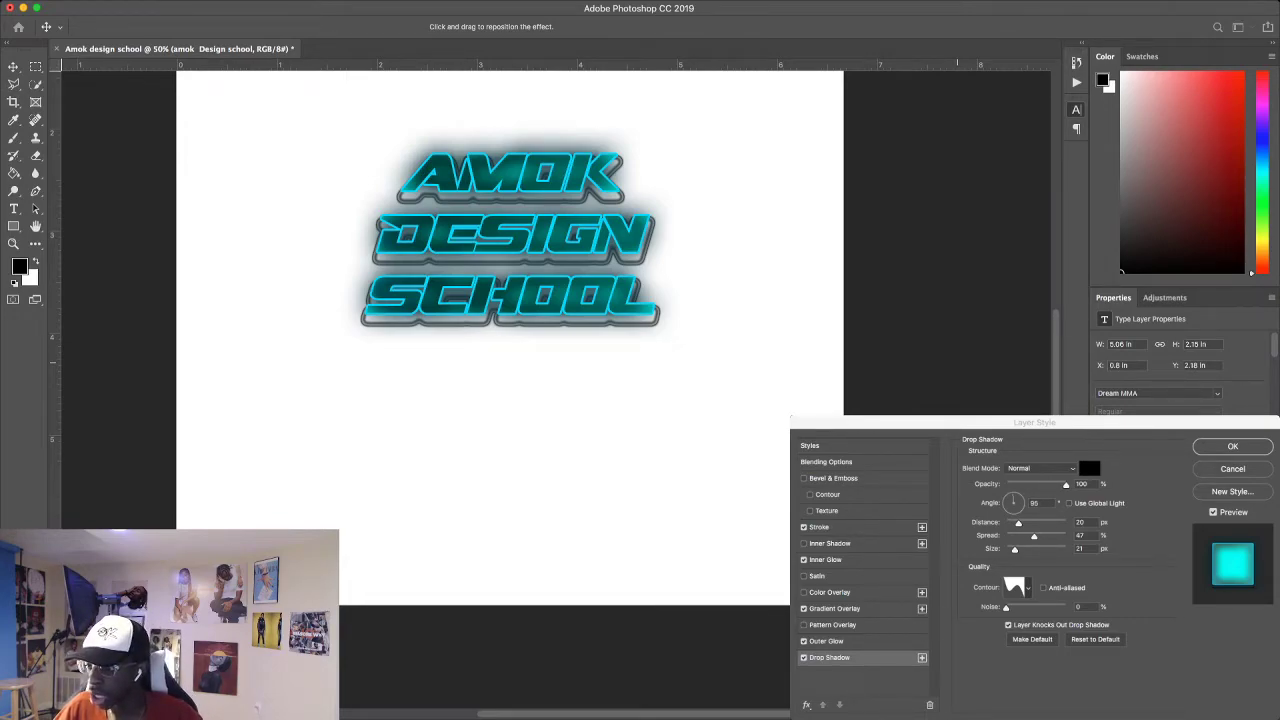
left_click(1017, 612)
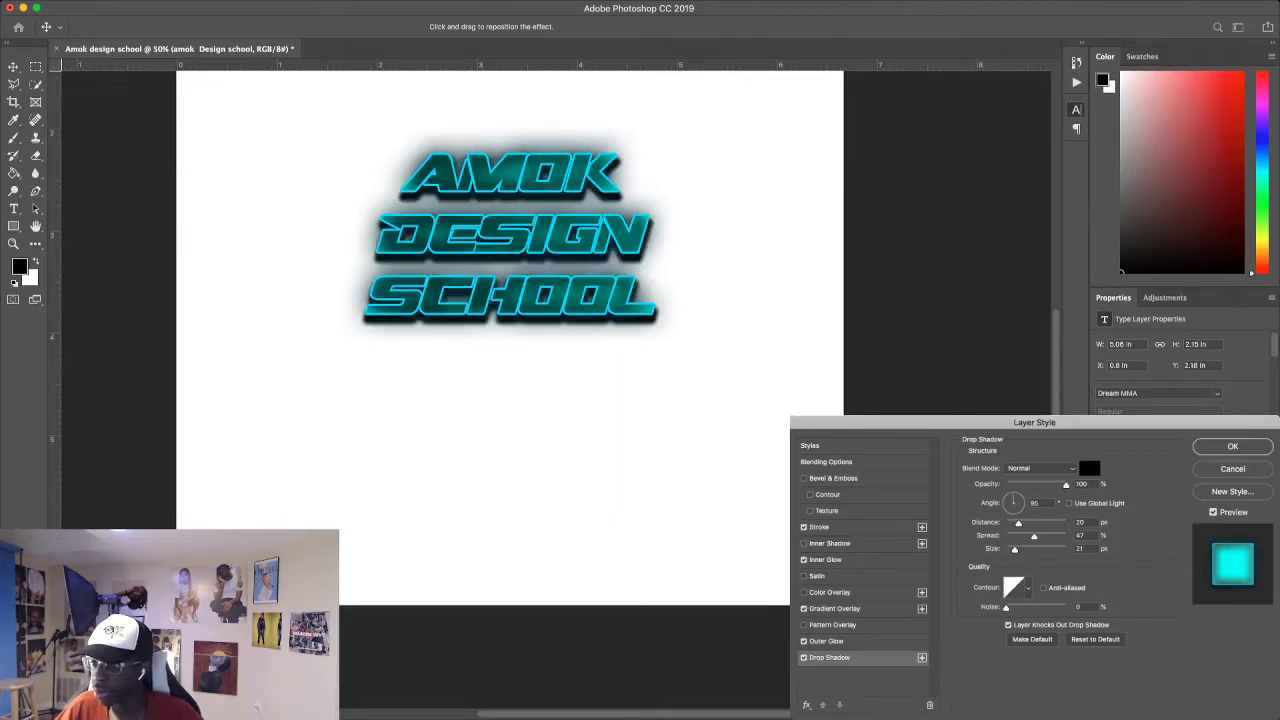
Apply the layer style with its drop shadow settings to the AMOK DESIGN SCHOOL text layer.
scroll(510, 300, "up", 3)
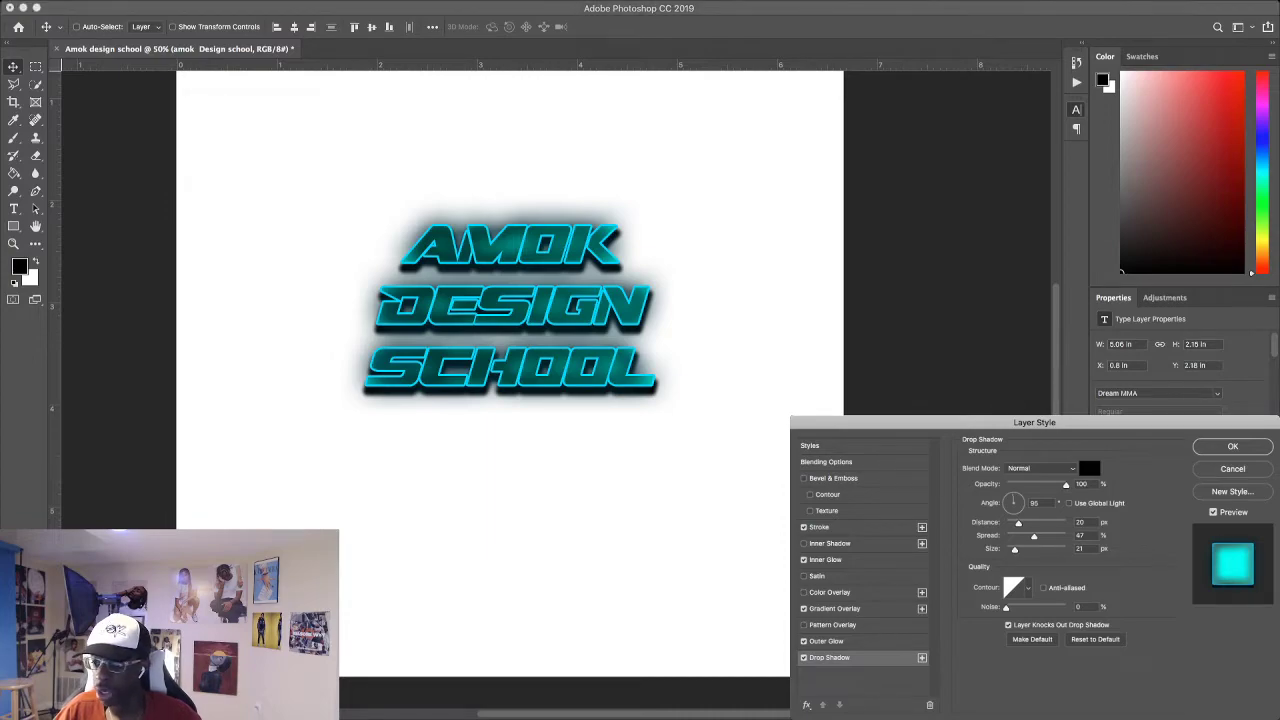
key("Return")
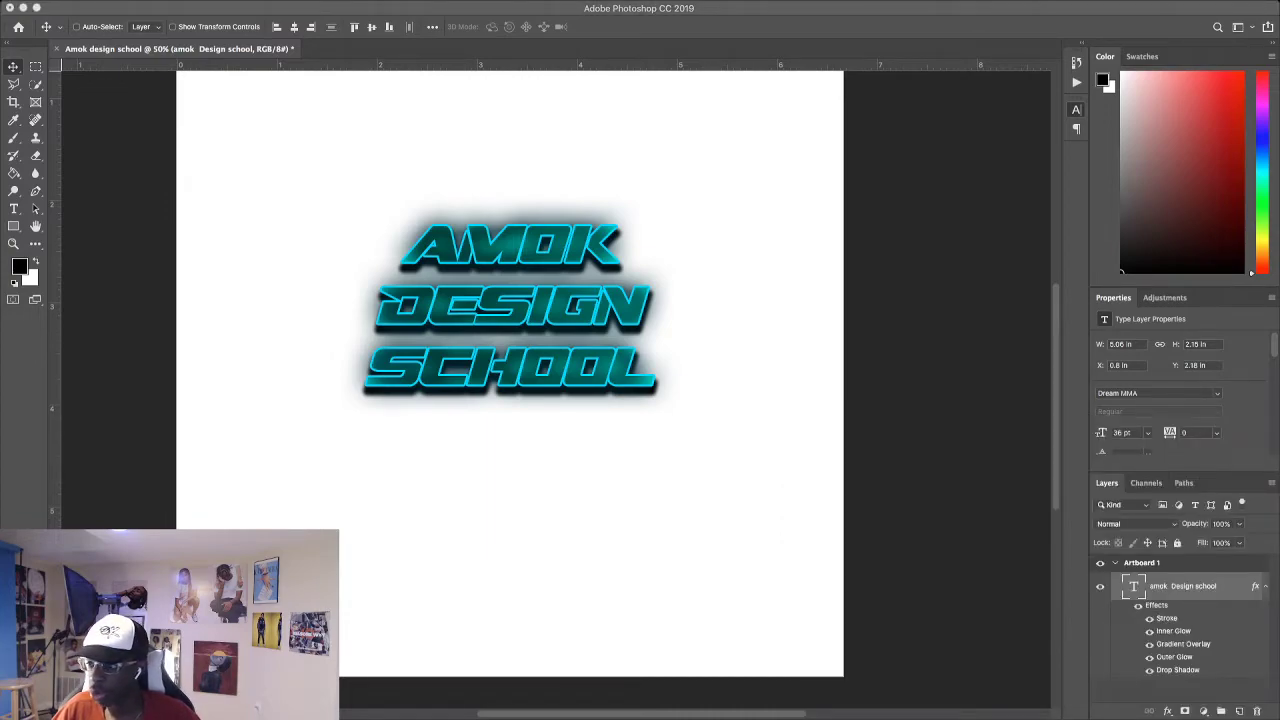
scroll(556, 390, "down", 10)
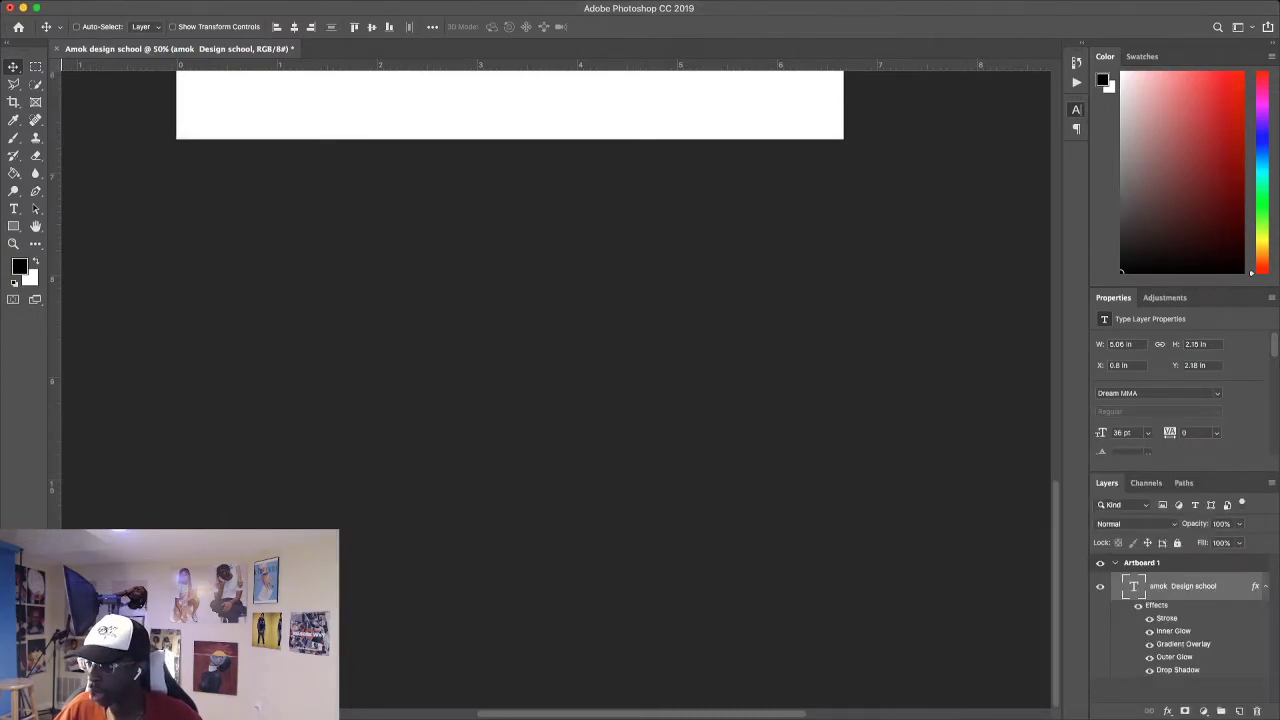
scroll(510, 320, "up", 8)
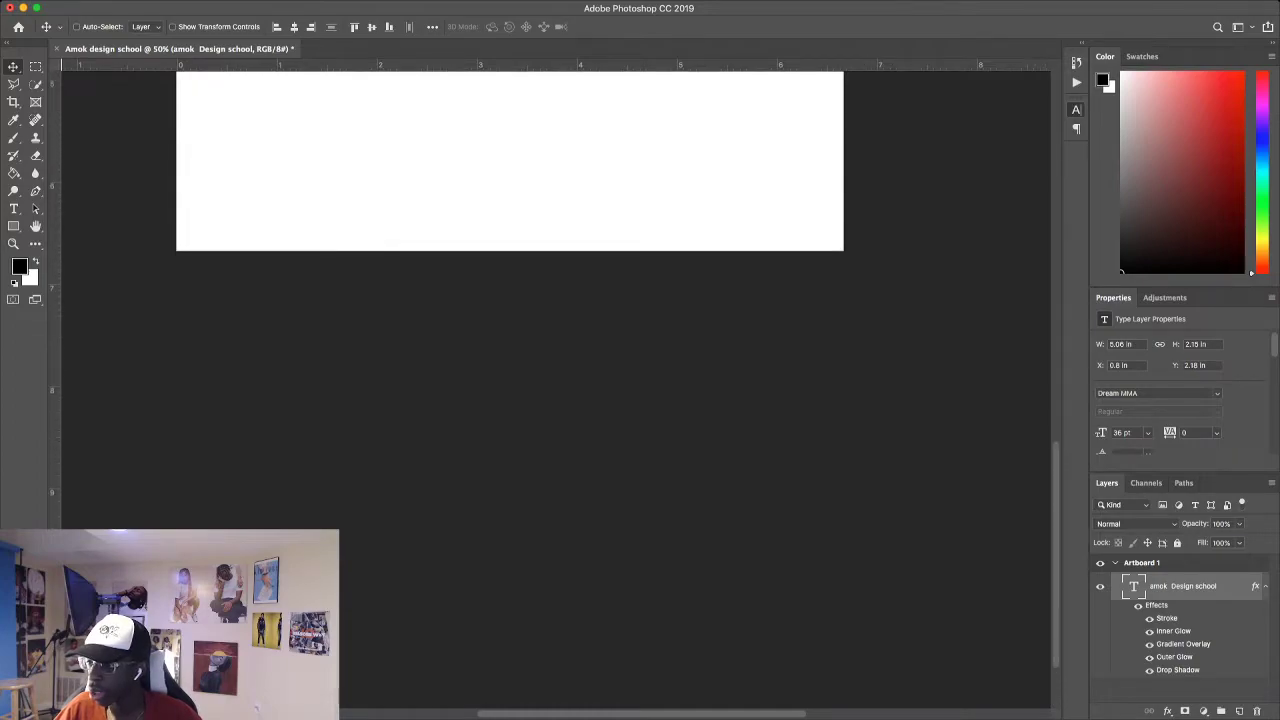
scroll(510, 320, "up", 2)
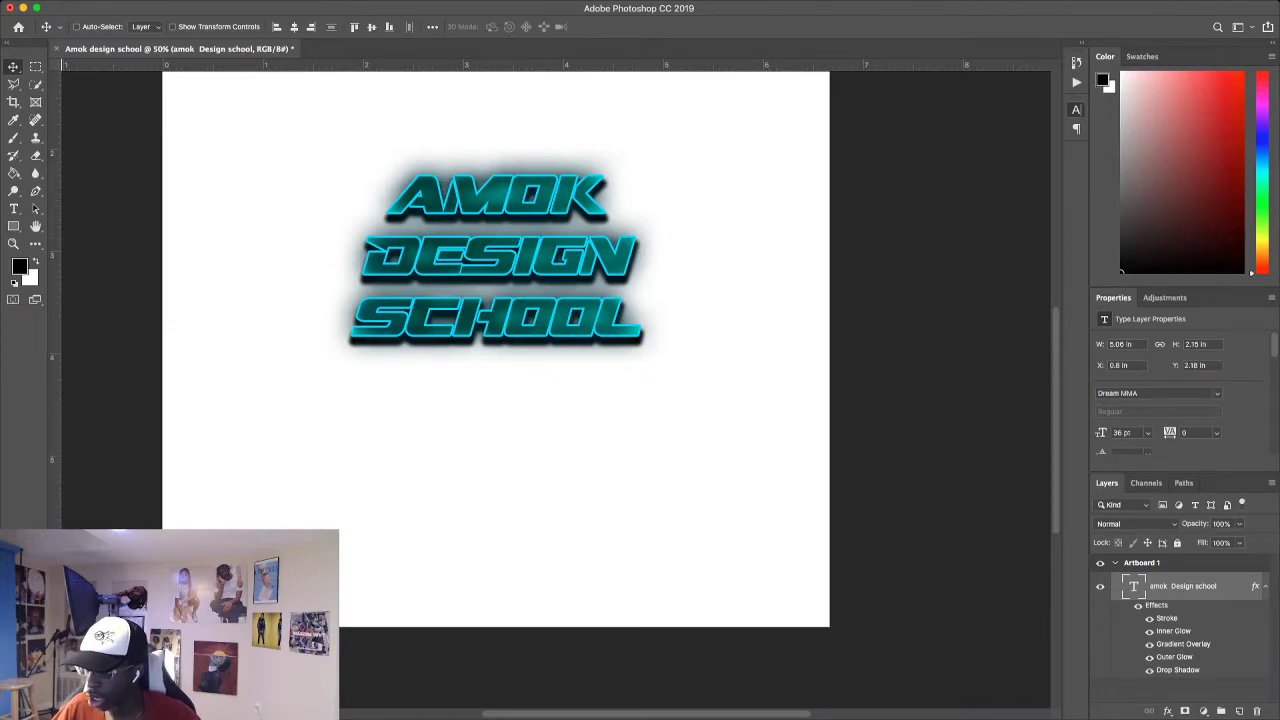
Hide the text layer's Stroke, Inner Glow, Gradient Overlay, Outer Glow and Drop Shadow effects.
key("space")
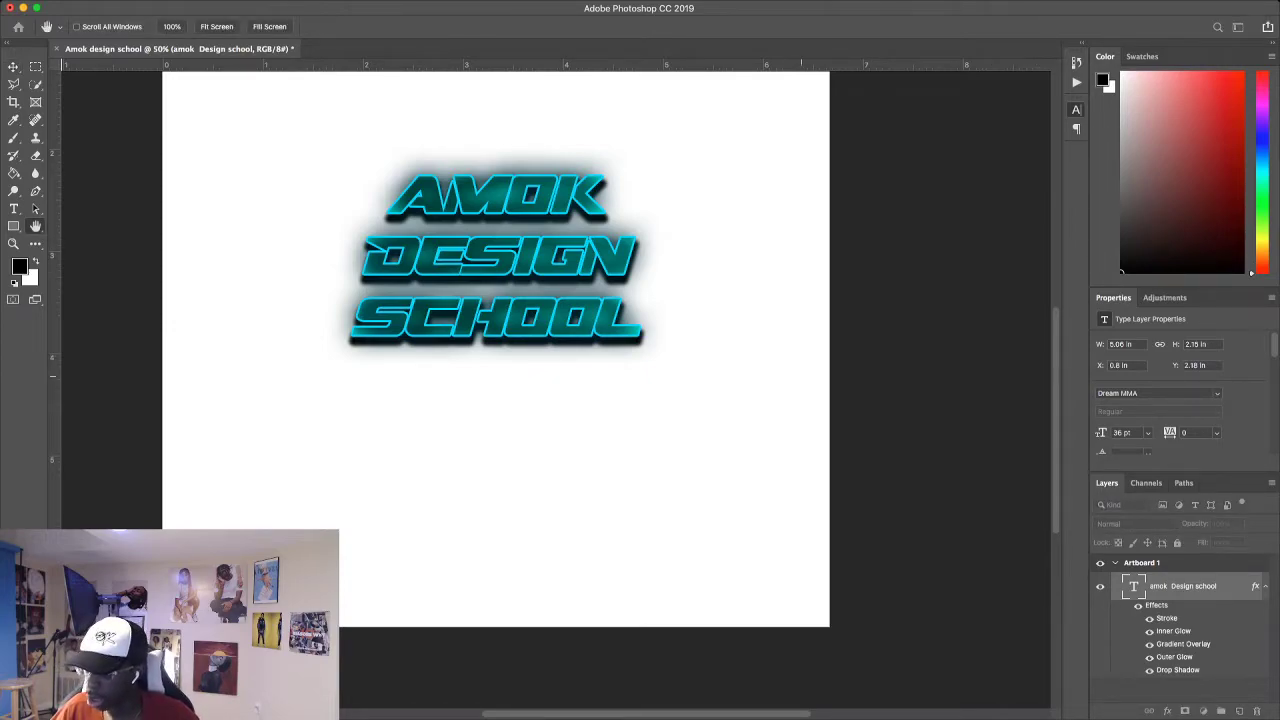
left_click(1149, 618)
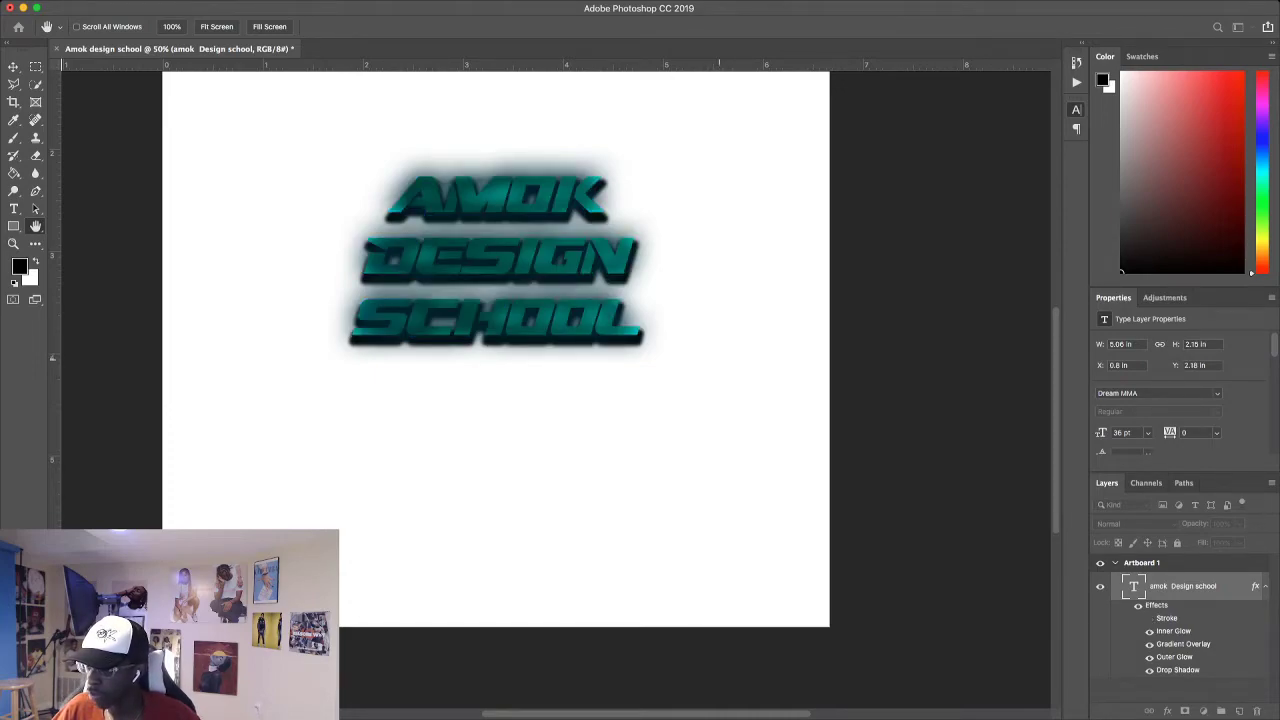
left_click(1149, 631)
left_click(1149, 644)
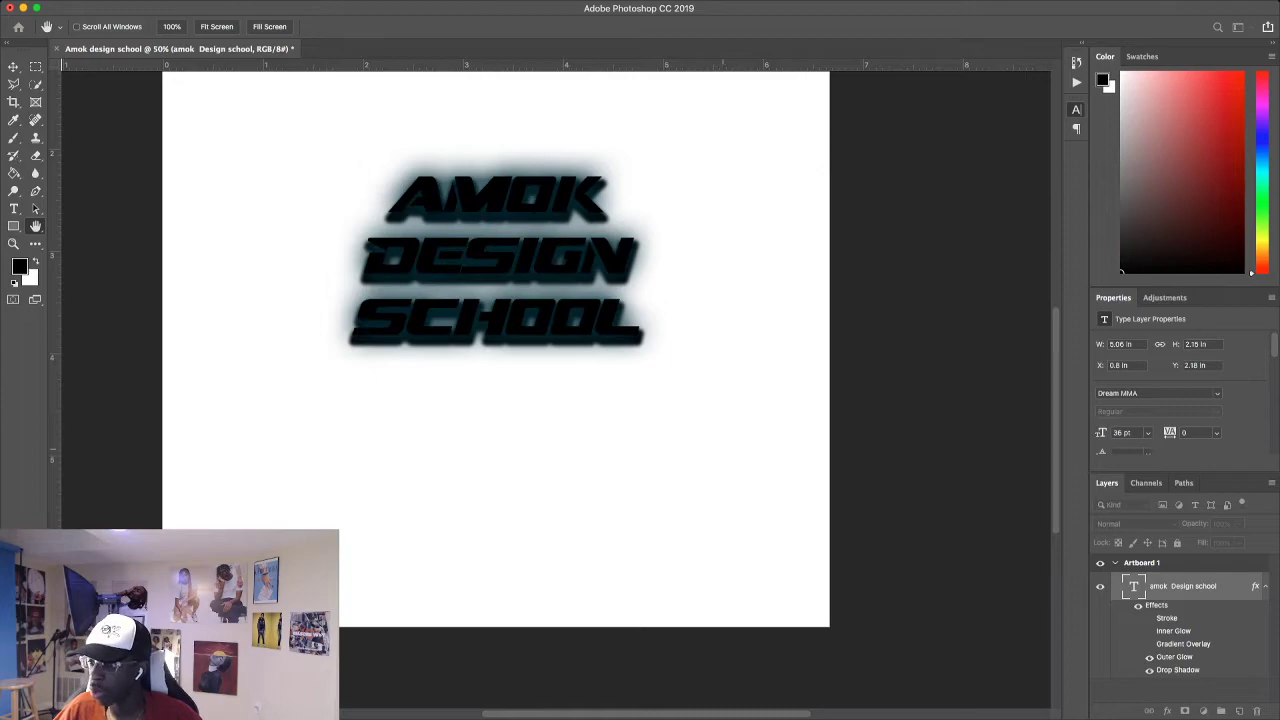
left_click(1149, 657)
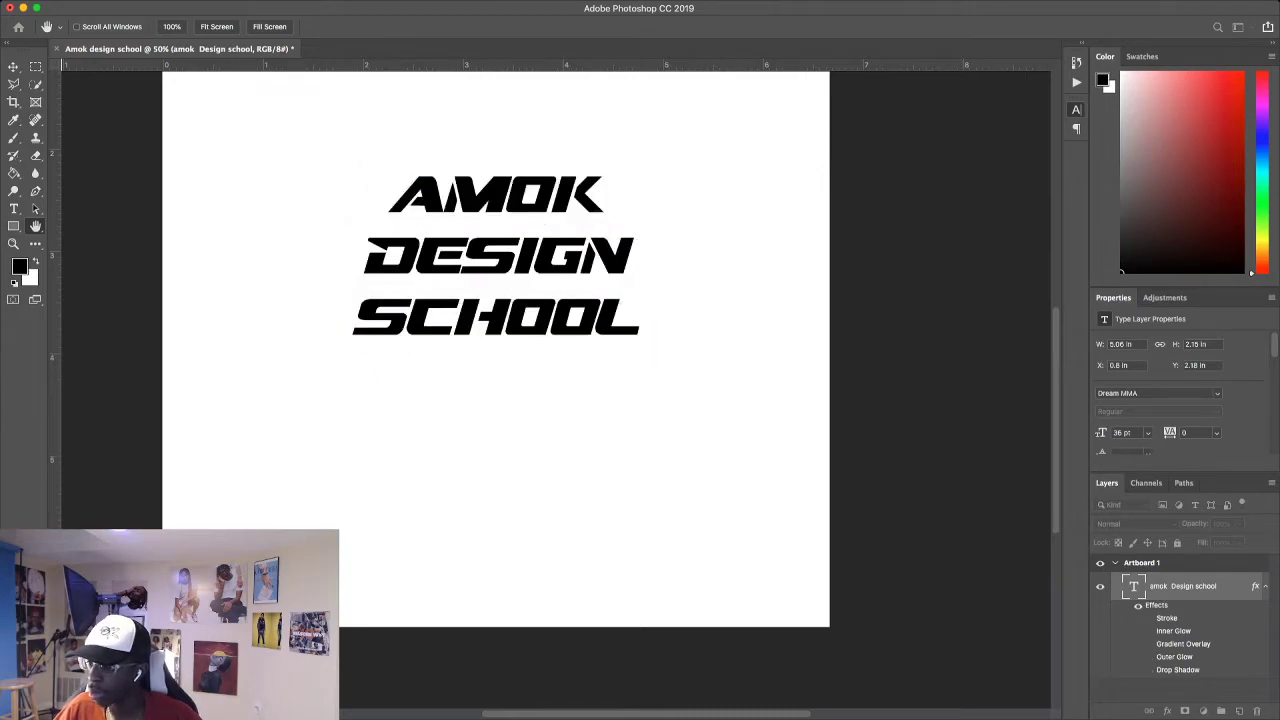
Compare the AMOK DESIGN SCHOOL text with and without its layer effects, leave the effects shown and collapse their list.
key("Escape")
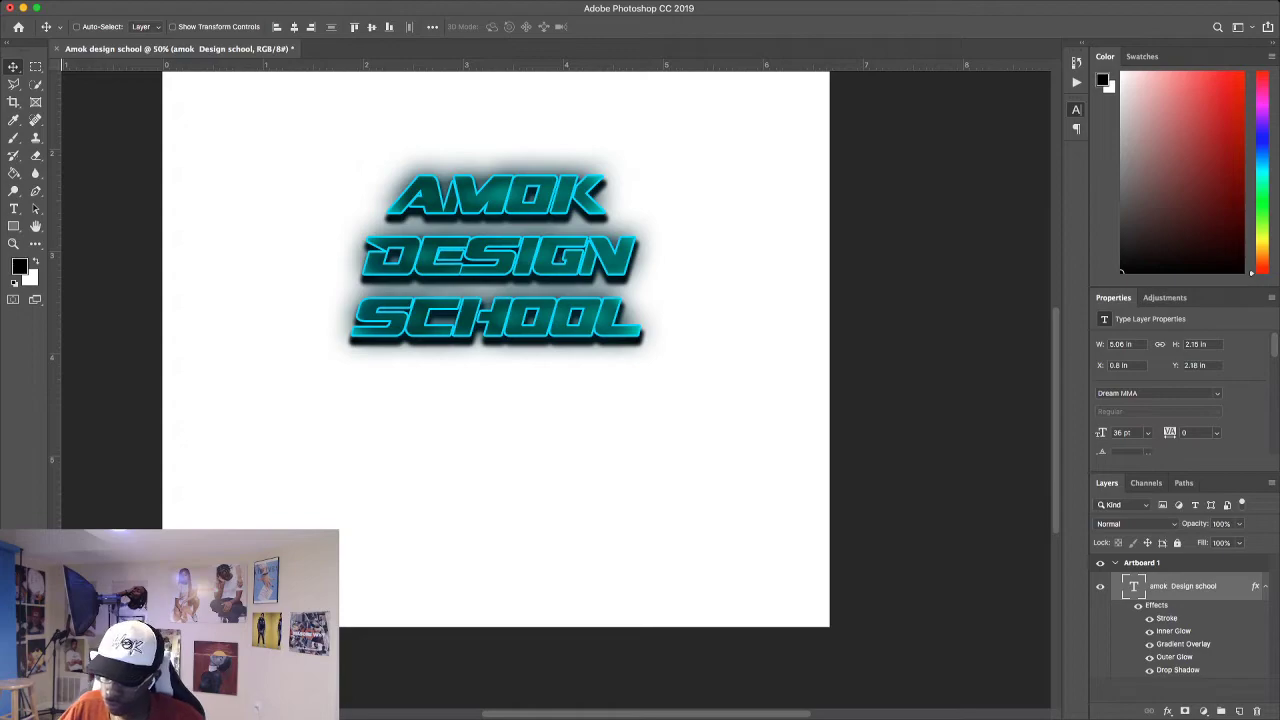
left_click(1138, 605)
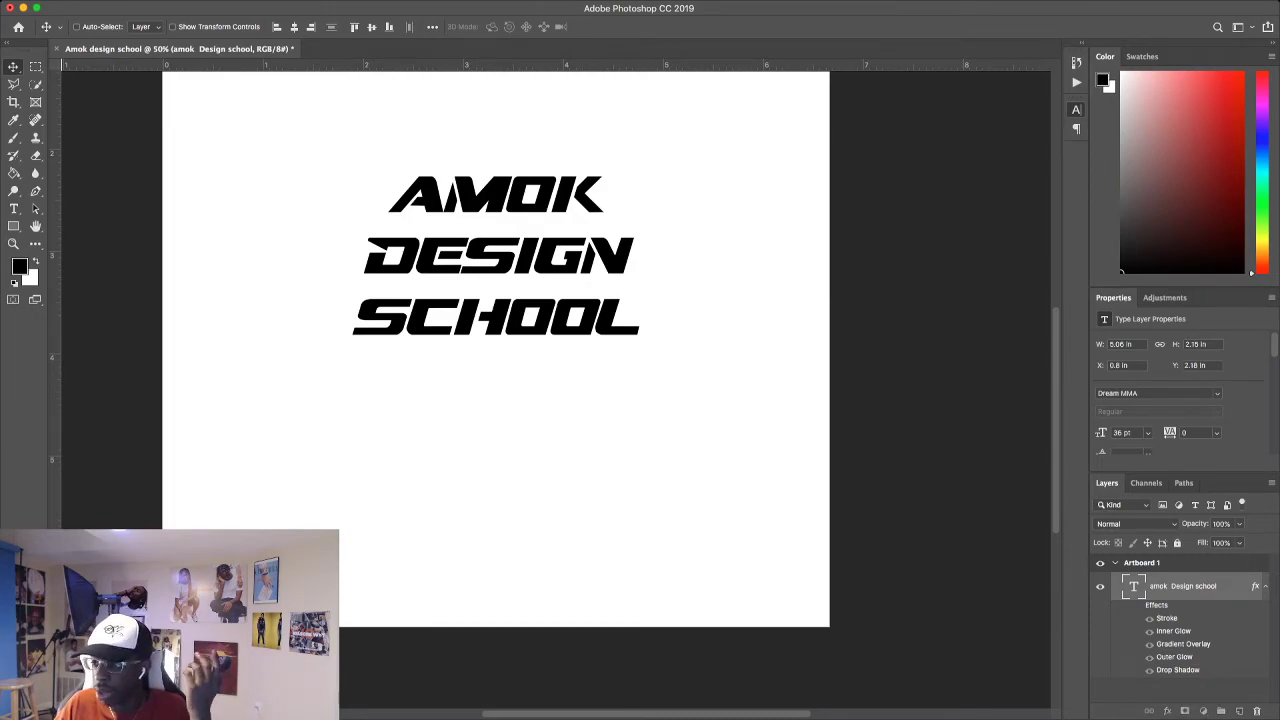
left_click(1138, 605)
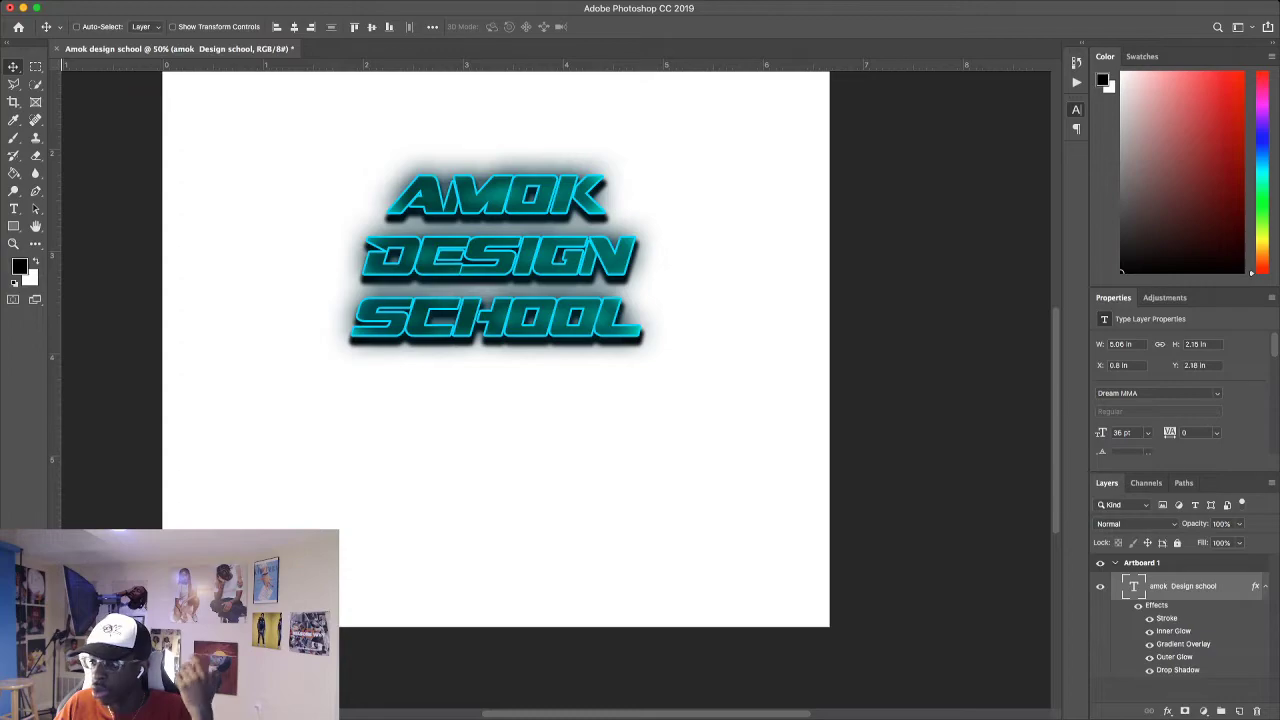
left_click(1264, 586)
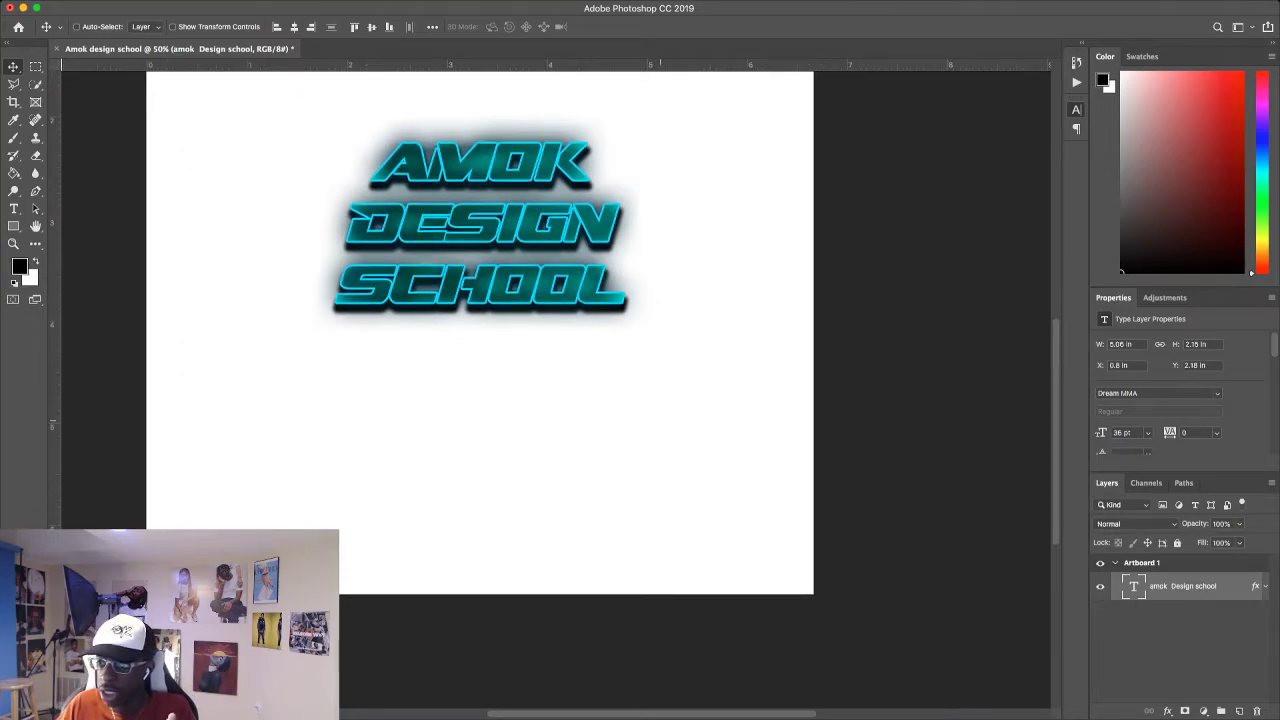
scroll(497, 380, "up", 2)
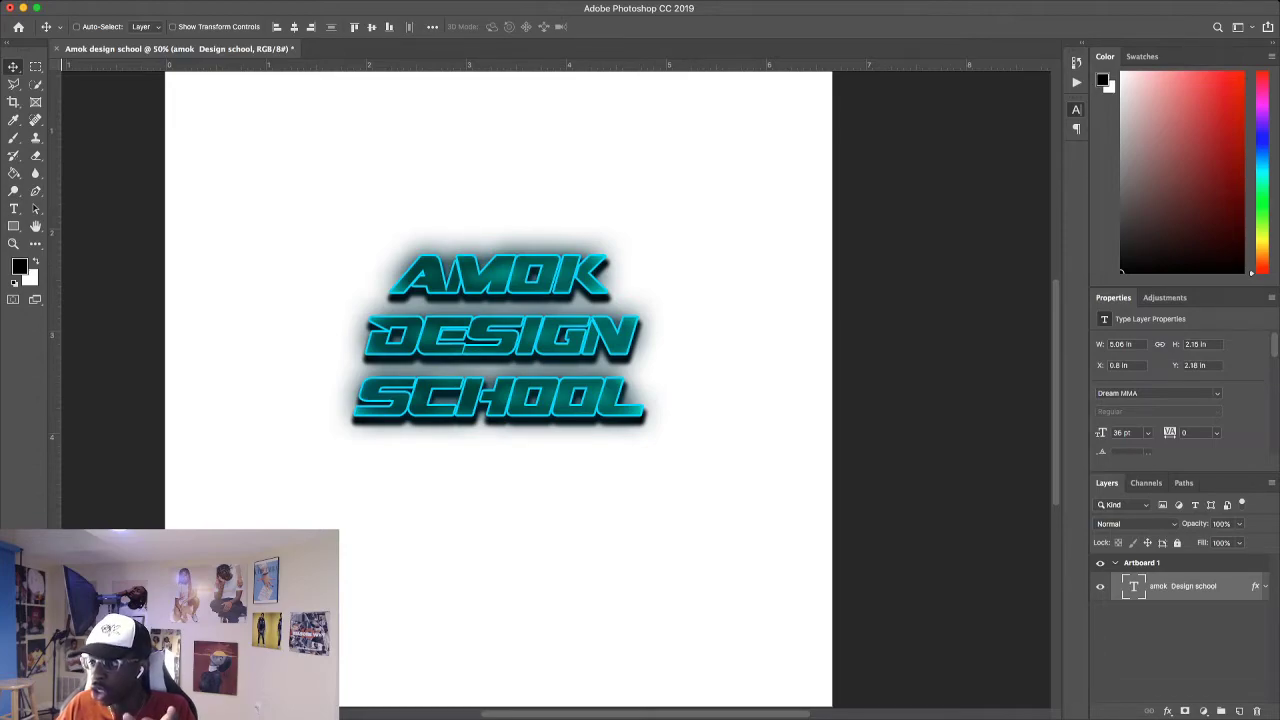
Turn off the Stroke, Inner Glow, Gradient Overlay, Outer Glow and Drop Shadow effects in the text layer's style settings.
key("space")
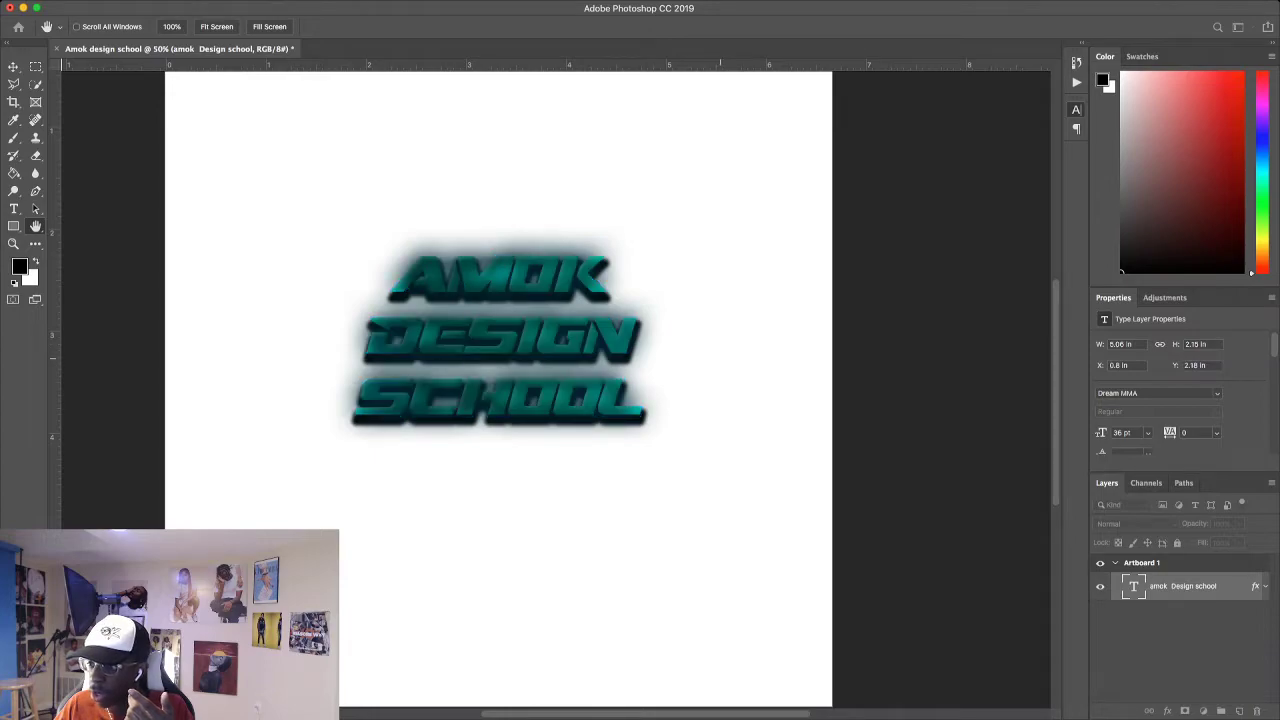
left_click(720, 442)
left_click(720, 448)
left_click(722, 468)
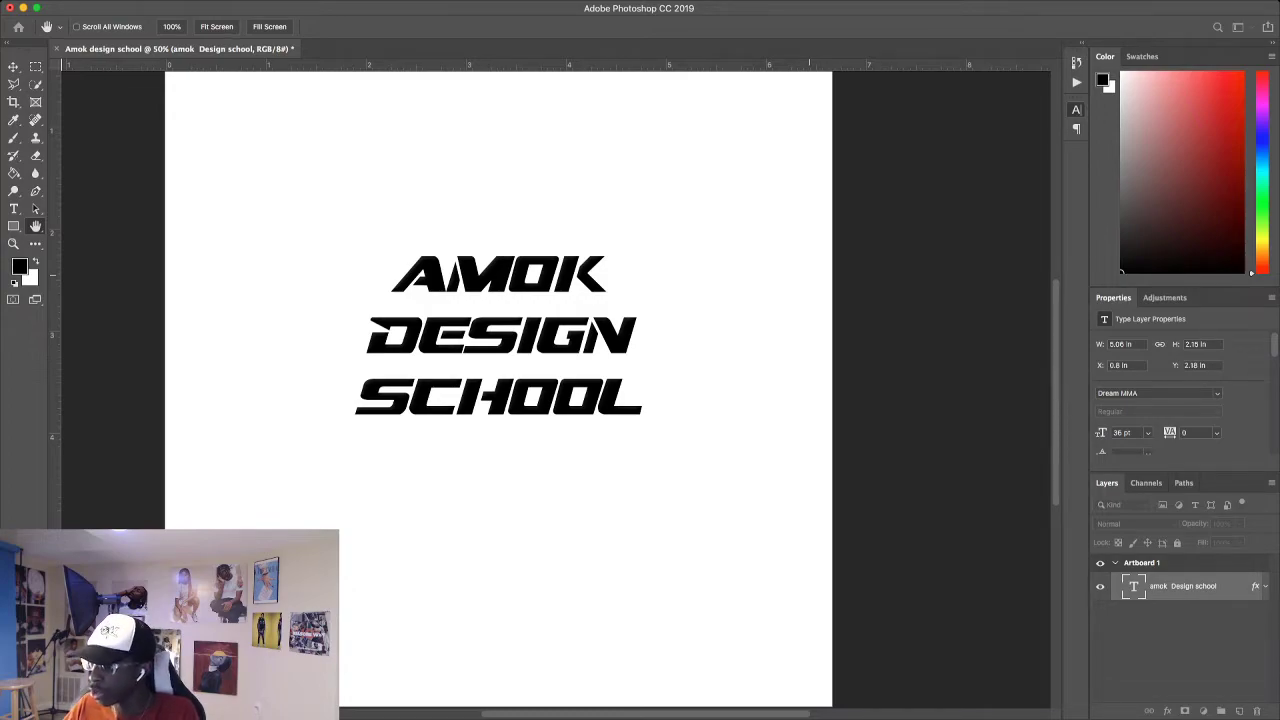
Add a Bevel & Emboss effect to the AMOK DESIGN SCHOOL text and adjust it to shade the inside edges of the letters.
scroll(498, 390, "up", 2)
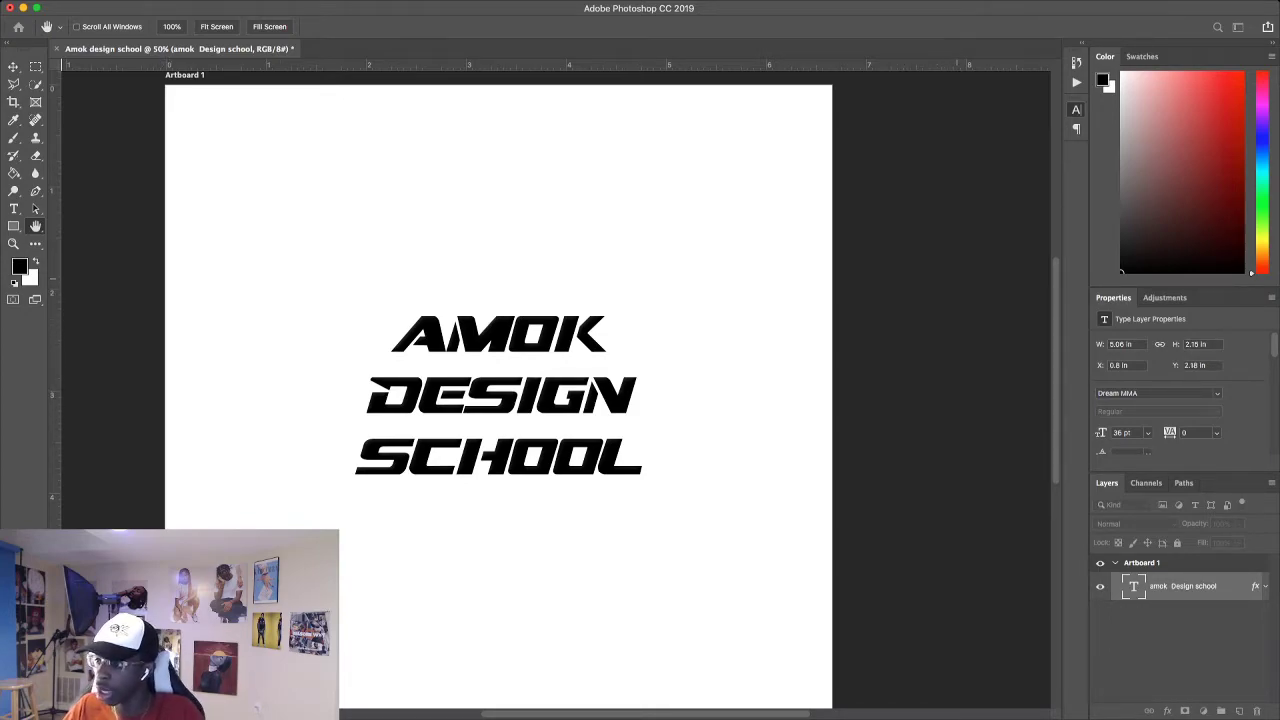
scroll(498, 400, "down", 3)
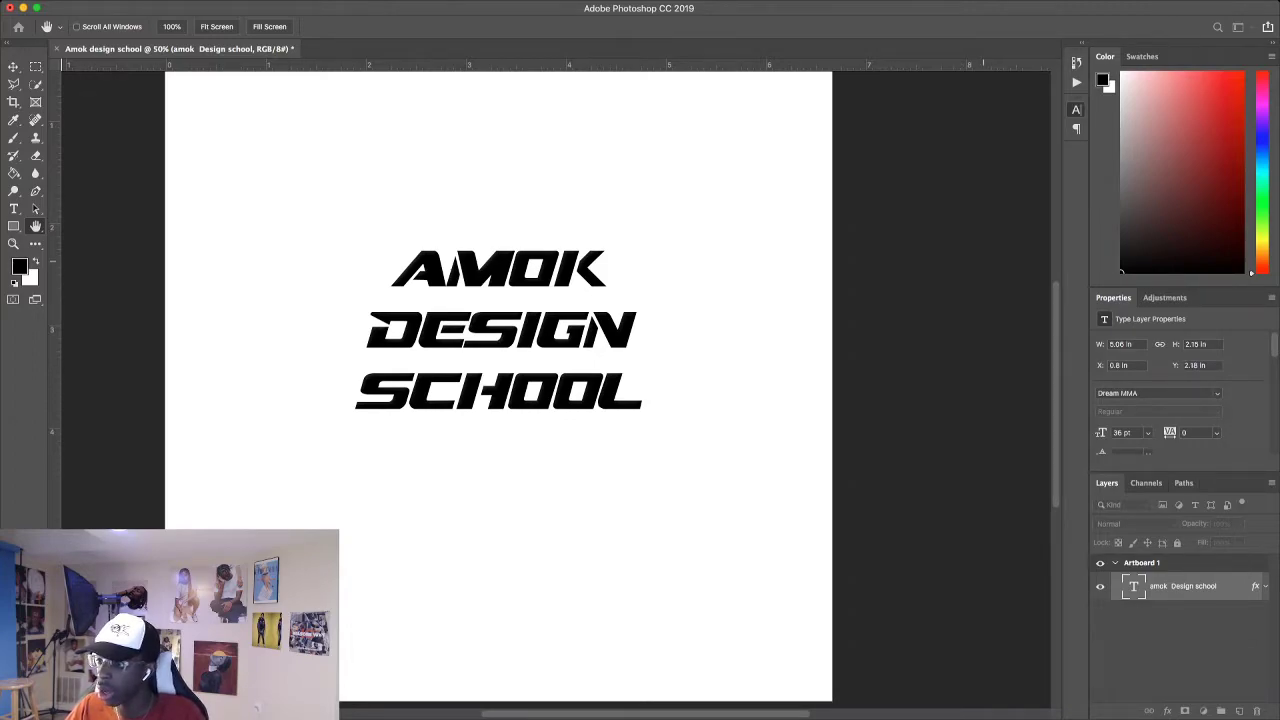
left_click(975, 253)
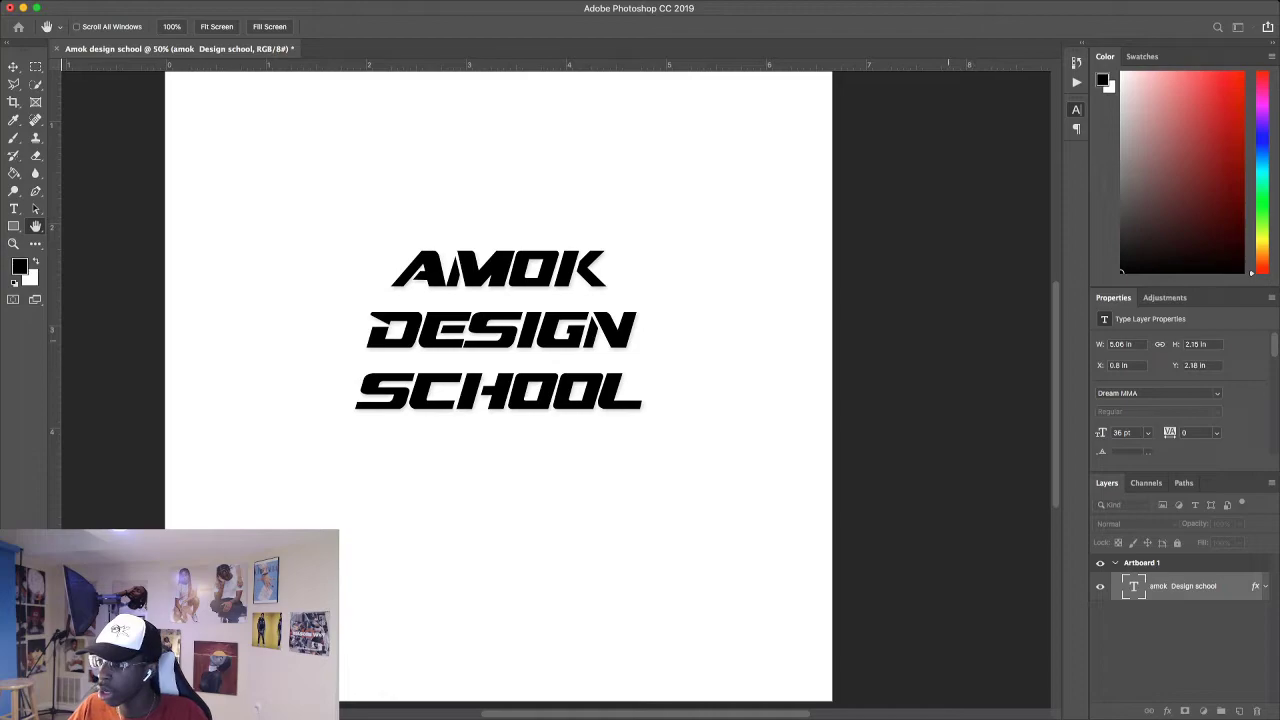
mouse_move(948, 316)
left_mouse_down()
mouse_move(975, 317)
mouse_move(1007, 291)
mouse_move(945, 293)
mouse_move(1028, 292)
mouse_move(937, 293)
left_mouse_up()
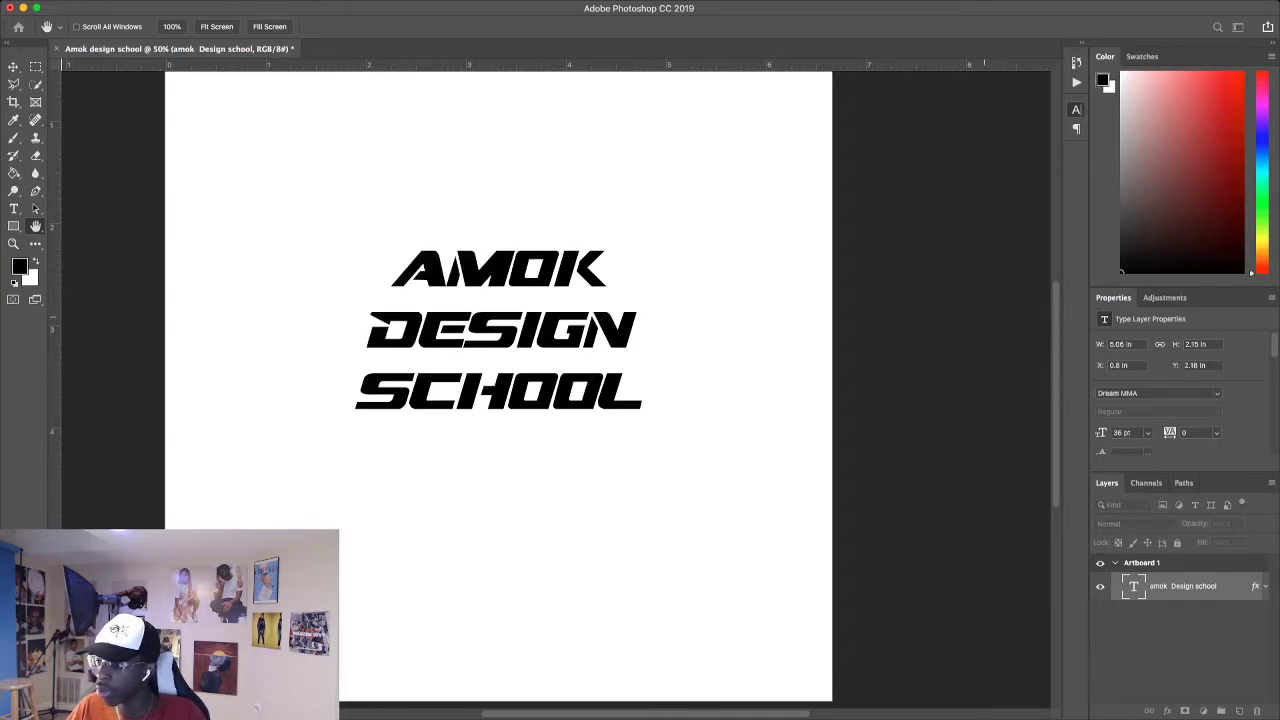
mouse_move(968, 285)
left_mouse_down()
mouse_move(987, 291)
mouse_move(963, 266)
left_mouse_up()
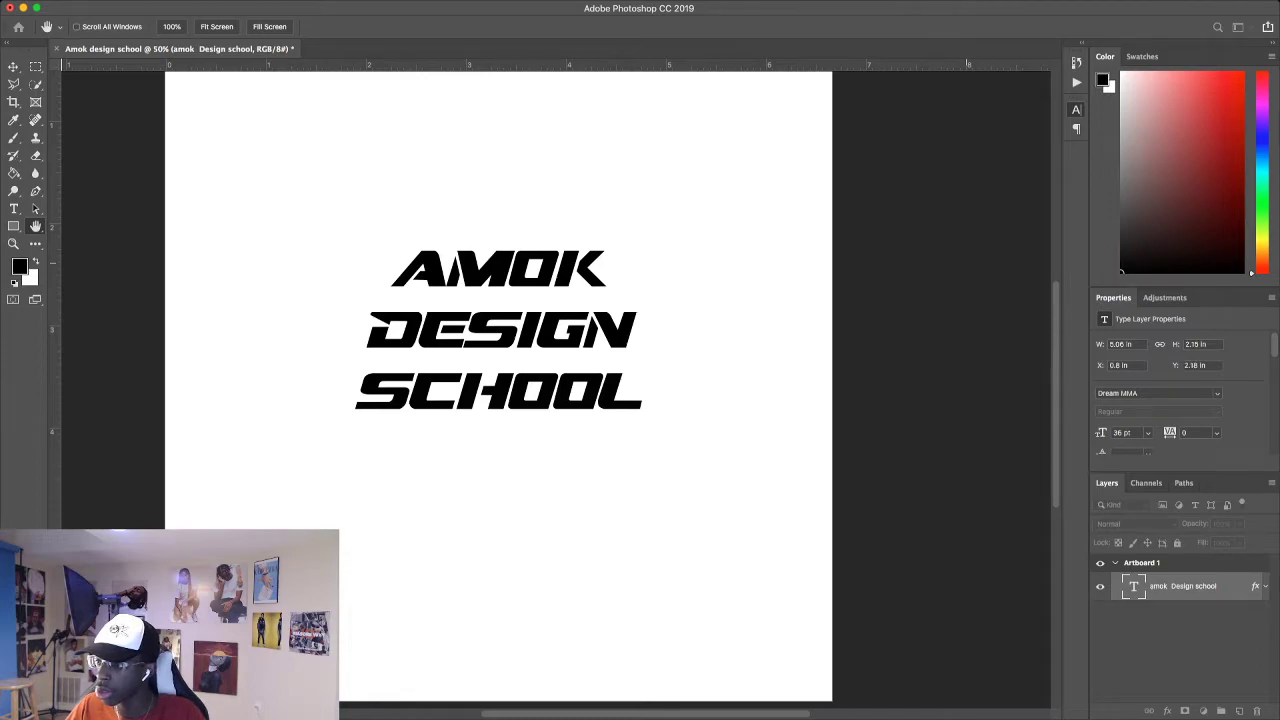
left_click_drag(967, 266, 969, 268)
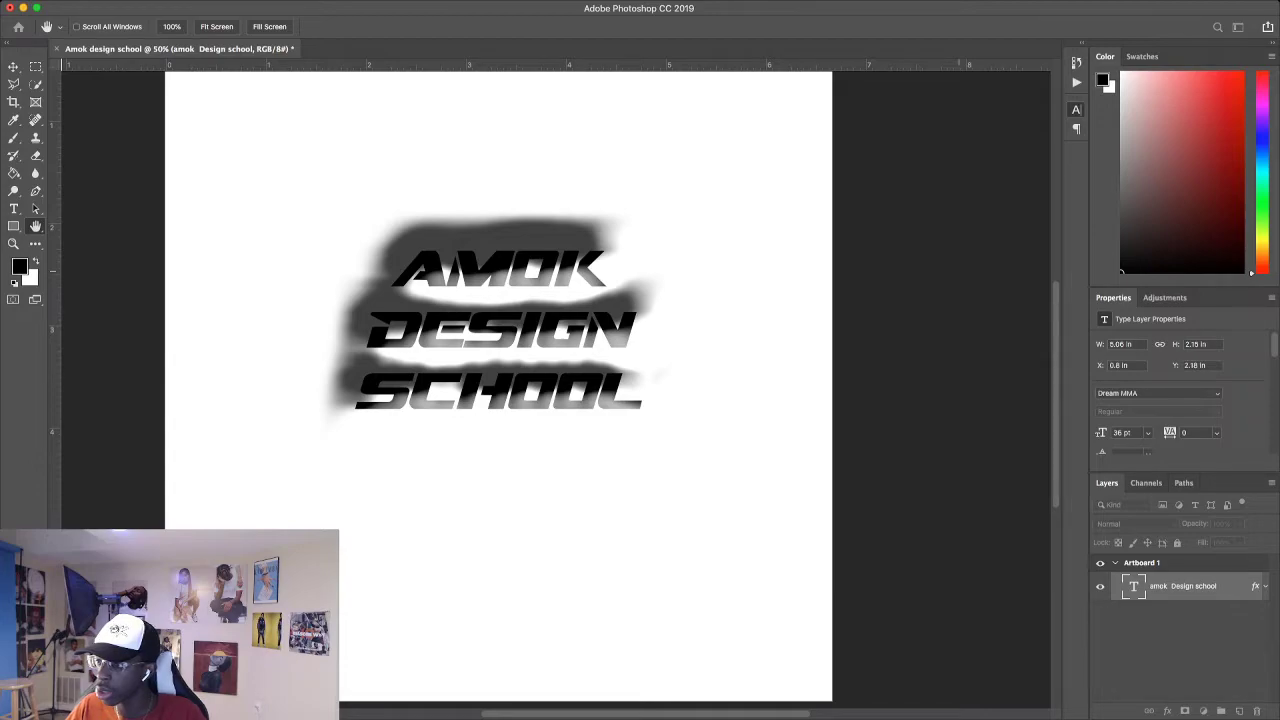
left_click_drag(969, 268, 1019, 268)
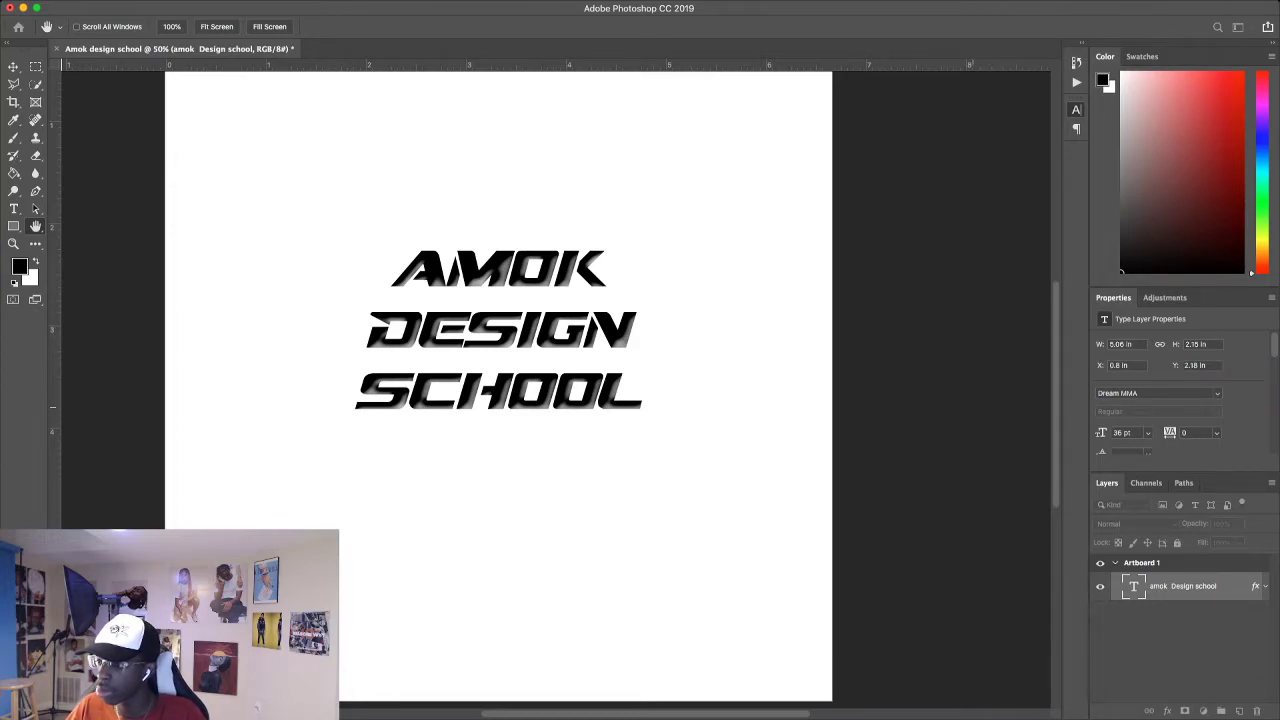
left_click(971, 407)
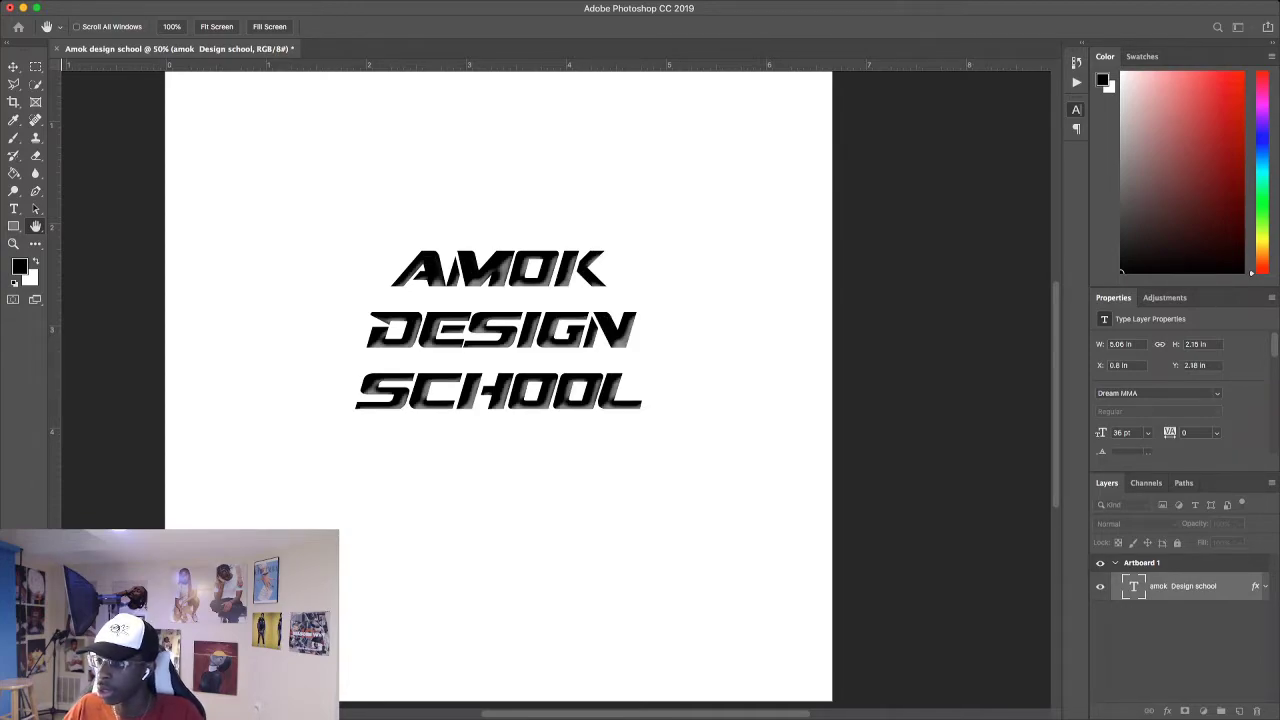
key("v")
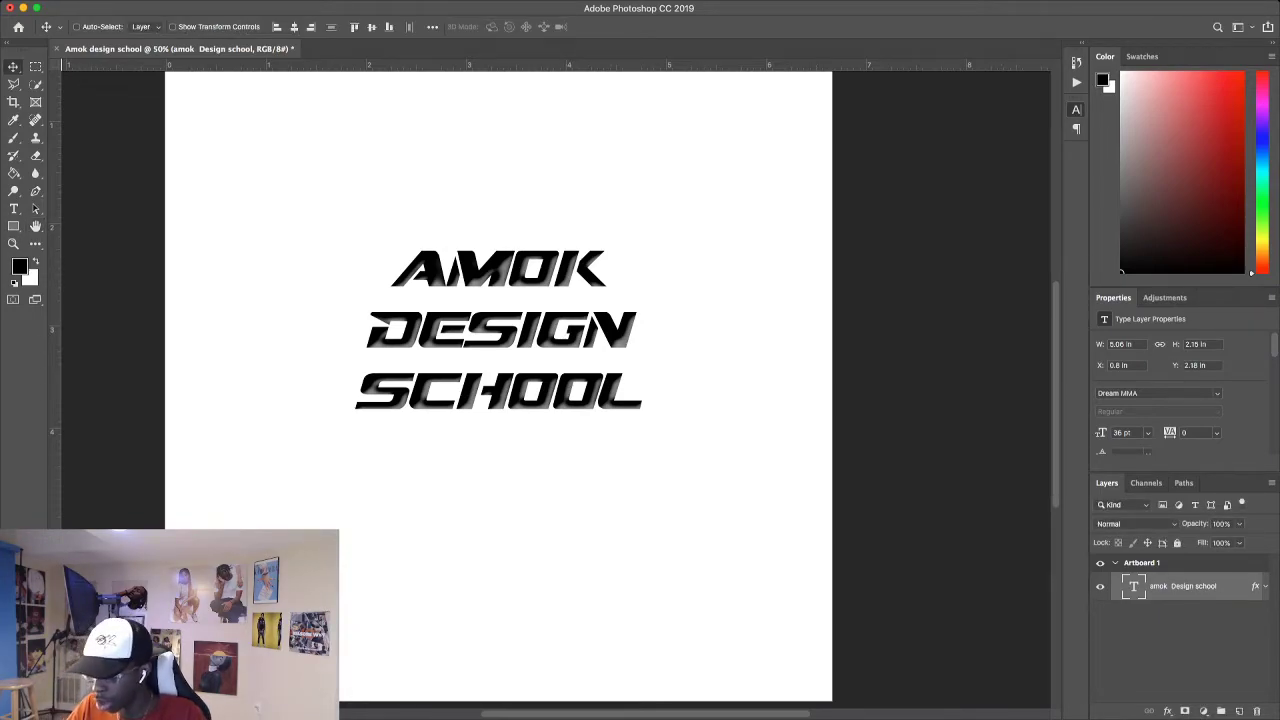
key("h")
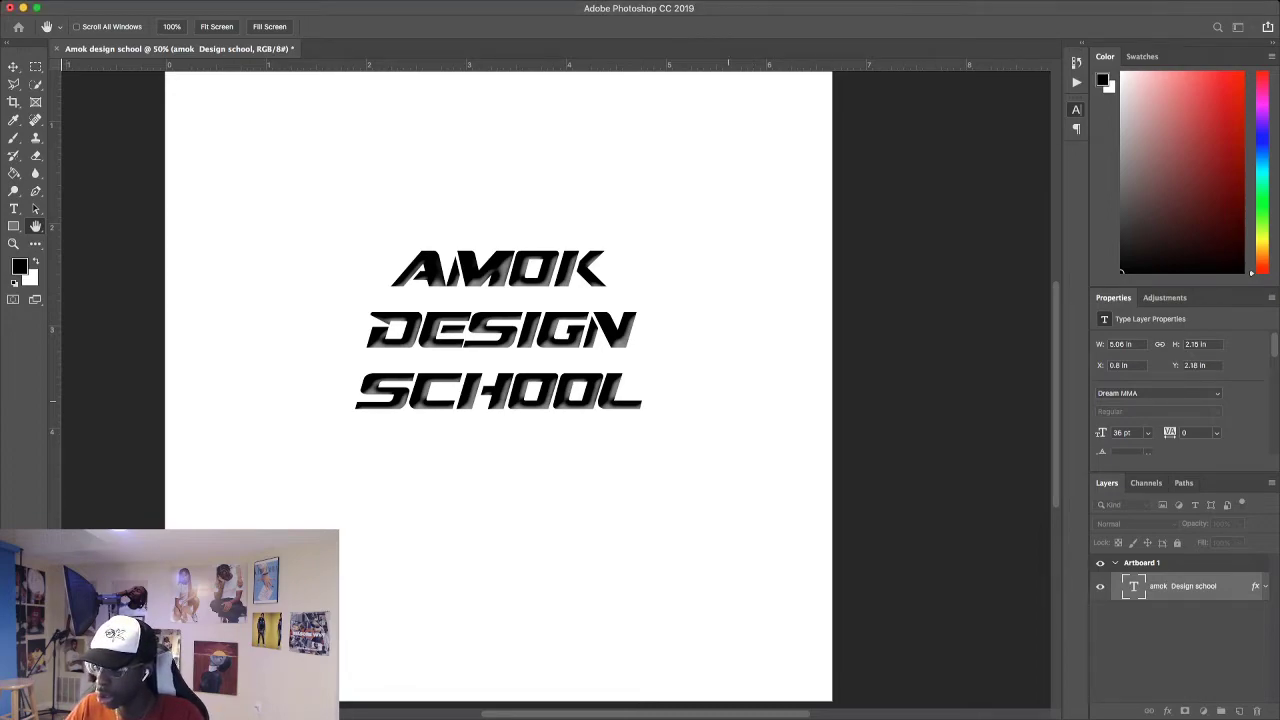
key("v")
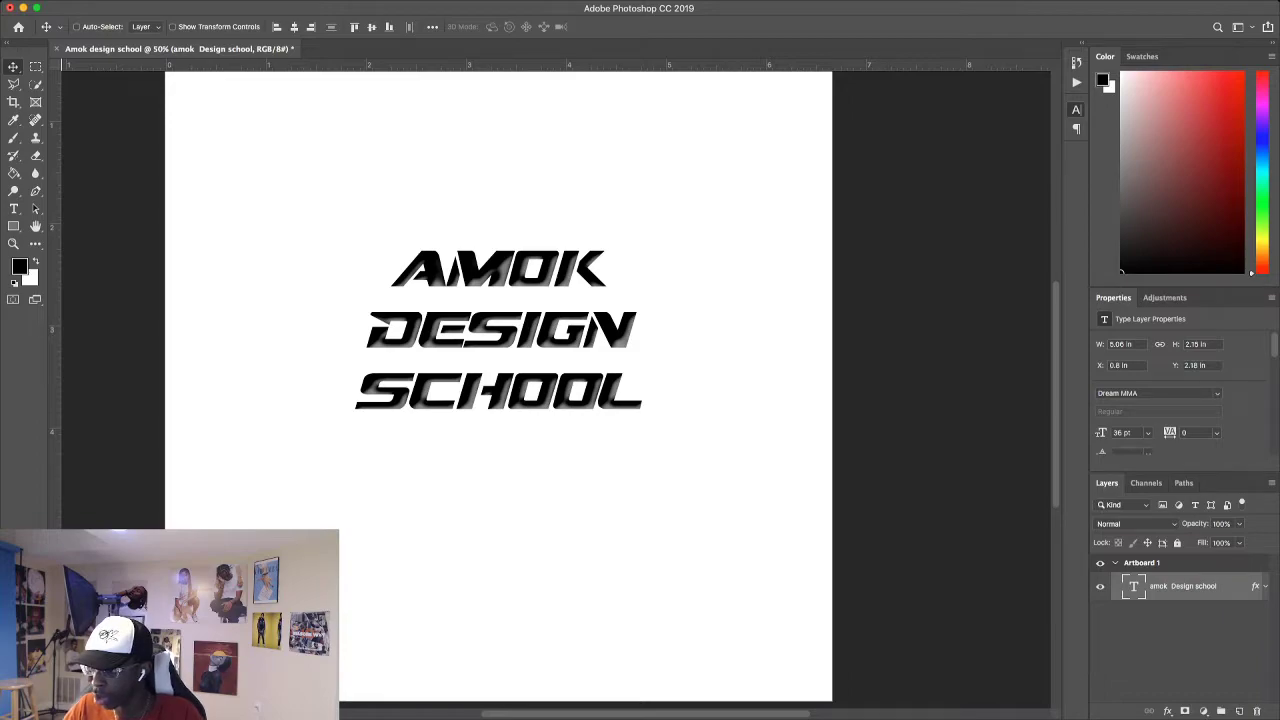
Show the Stroke, Gradient Overlay, Outer Glow, Inner Glow and Drop Shadow effects again alongside the text layer's Bevel & Emboss.
left_click(1265, 587)
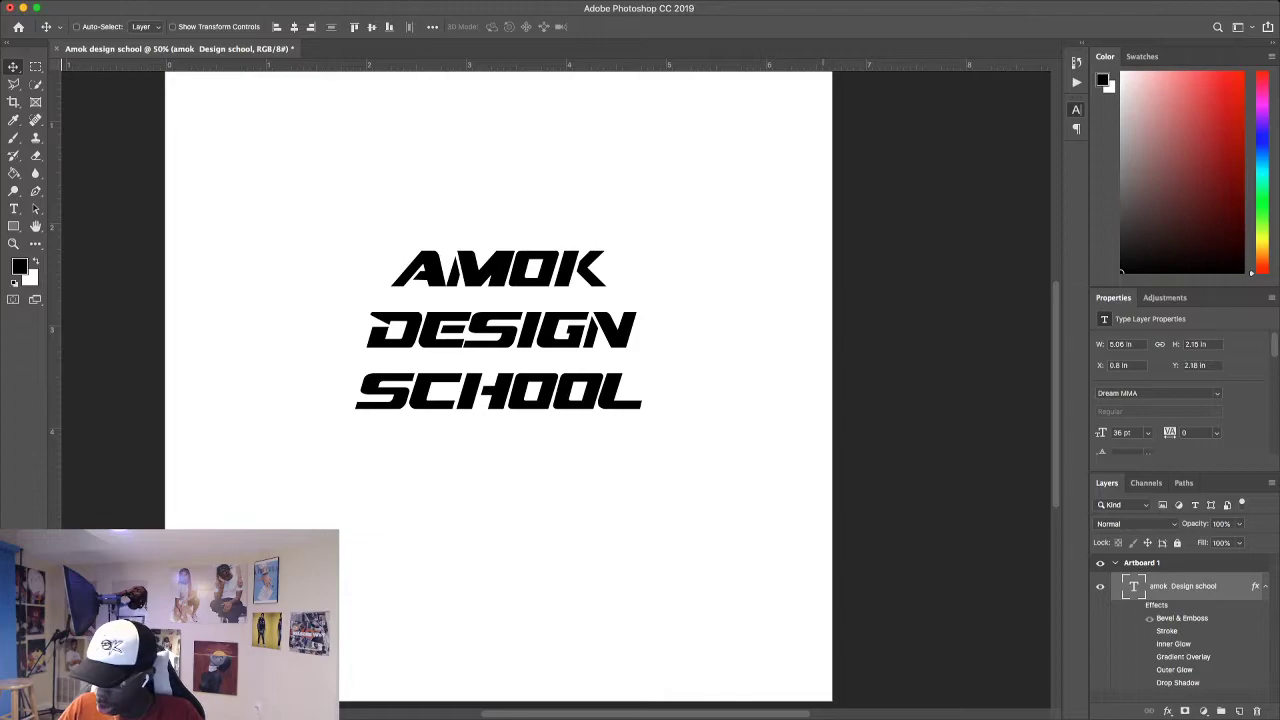
scroll(498, 390, "up", 1)
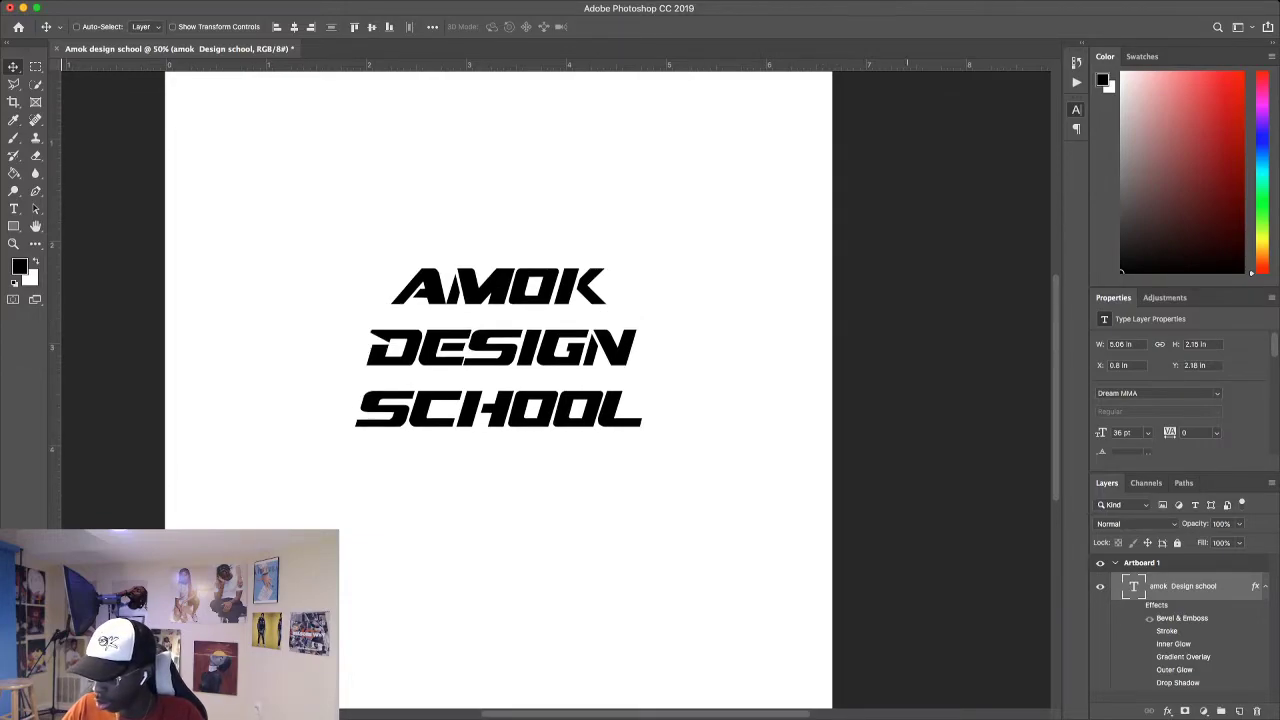
left_click(1149, 631)
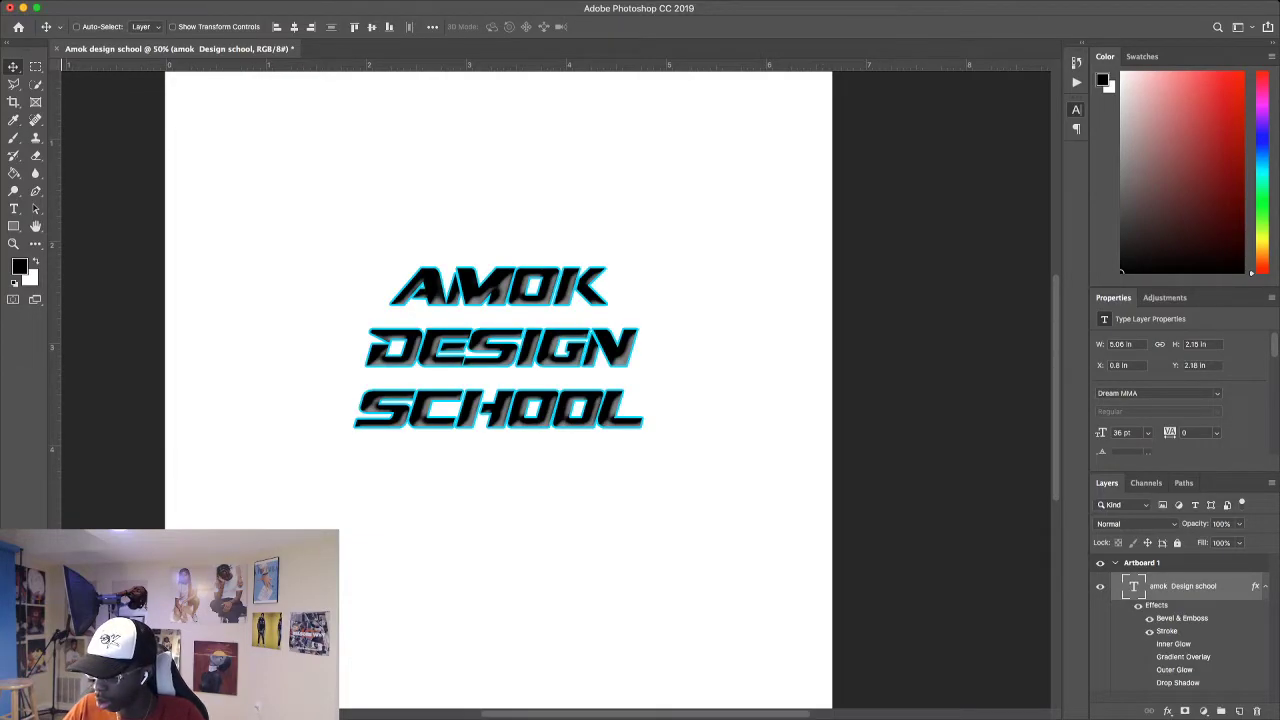
left_click(1149, 657)
left_click(1149, 670)
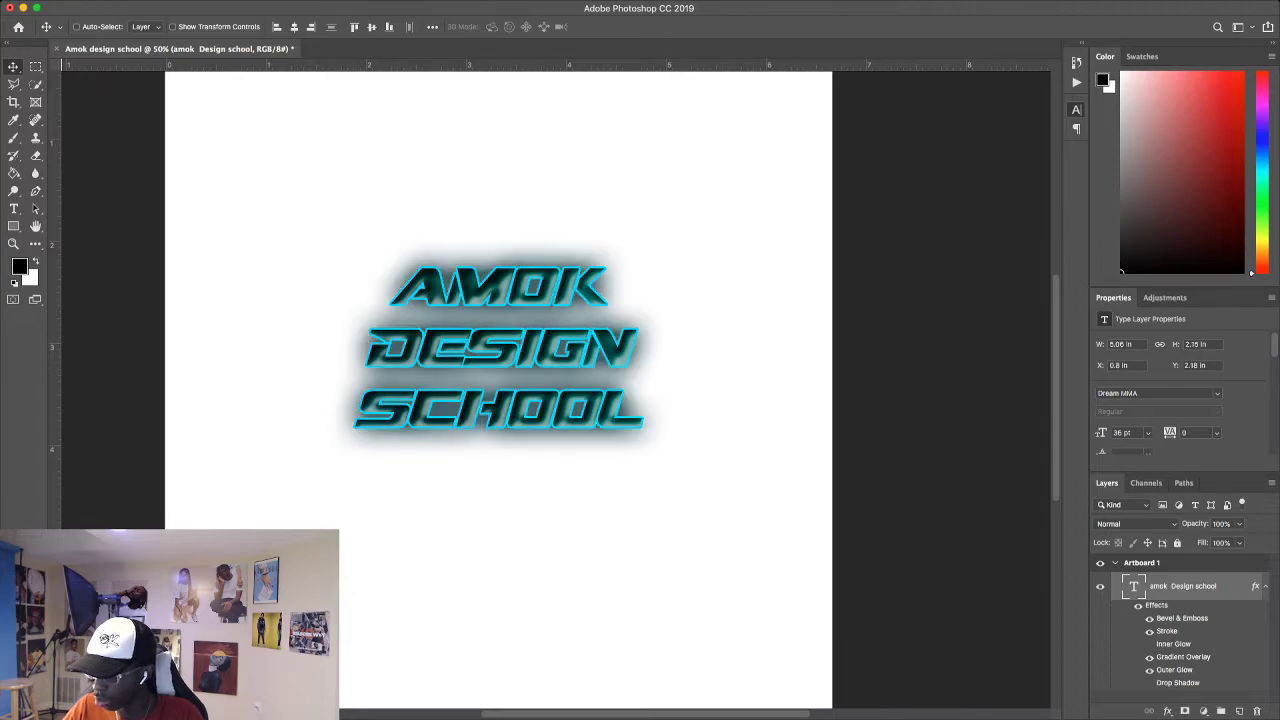
left_click(1149, 644)
left_click(1149, 683)
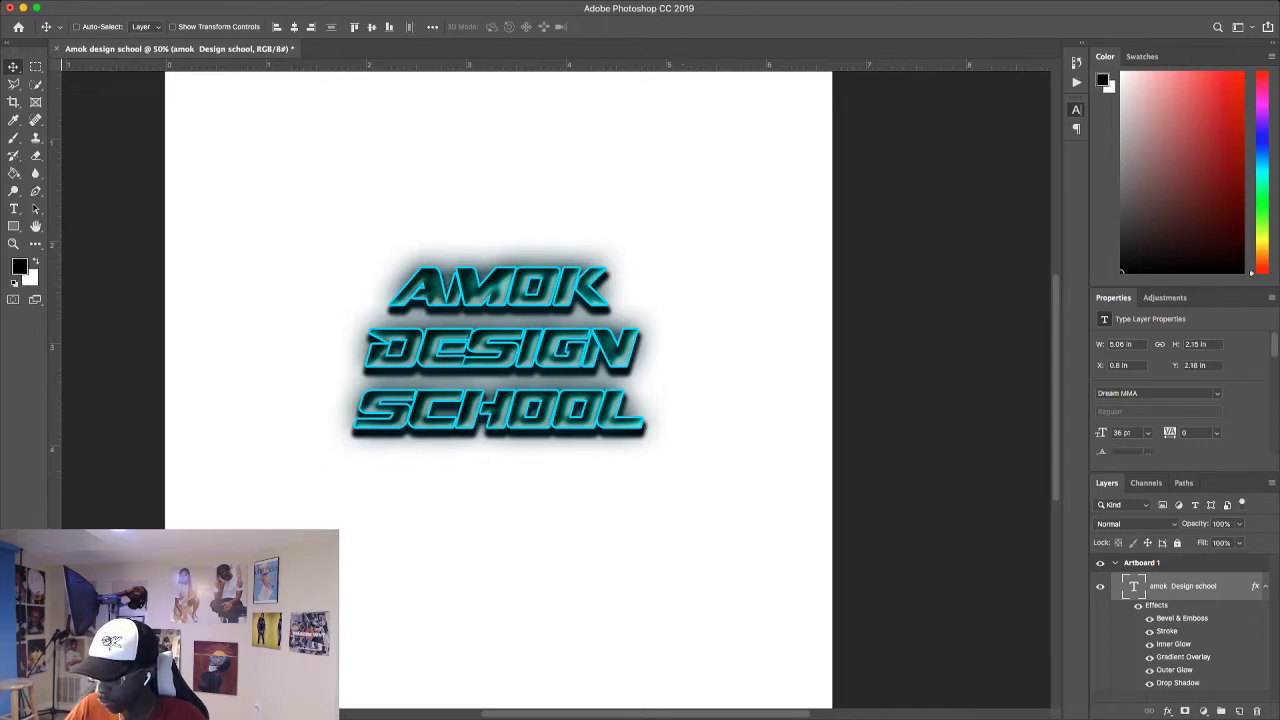
Hide the text layer's effects to view the plain lettering, and delete the AMOK DESIGN SCHOOL layer from Artboard 1.
left_click(1149, 618)
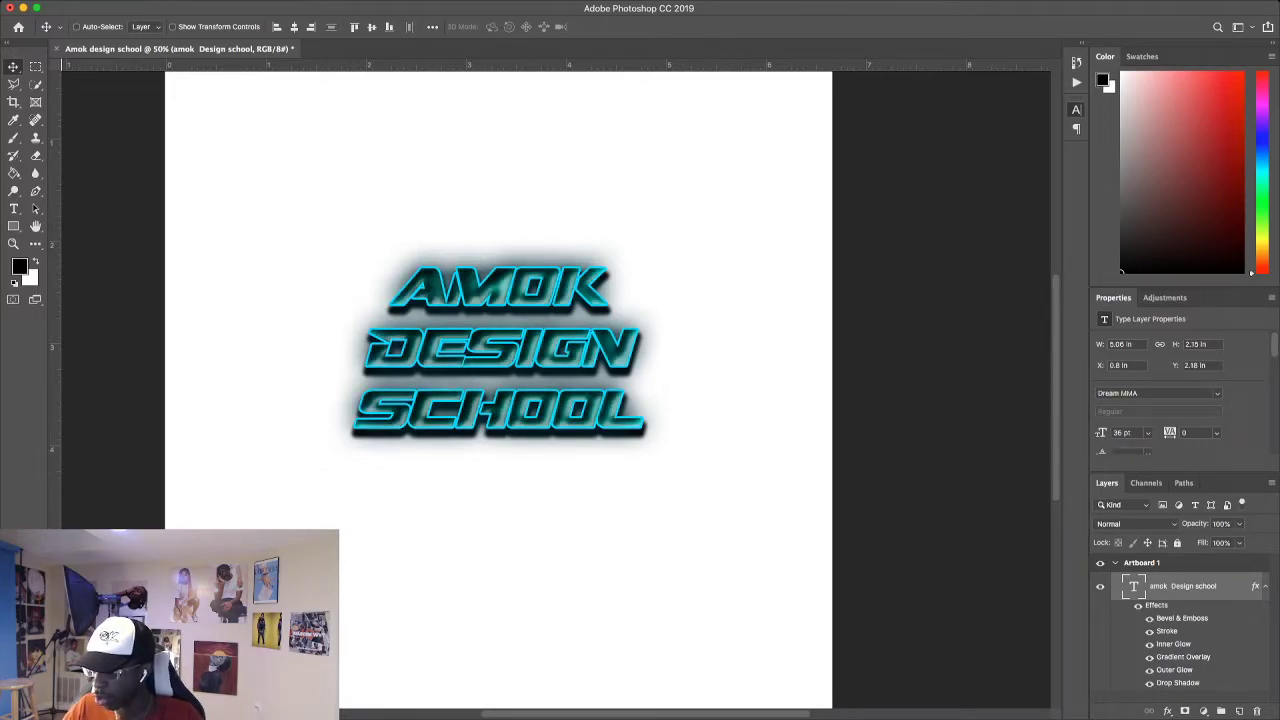
left_click(1138, 606)
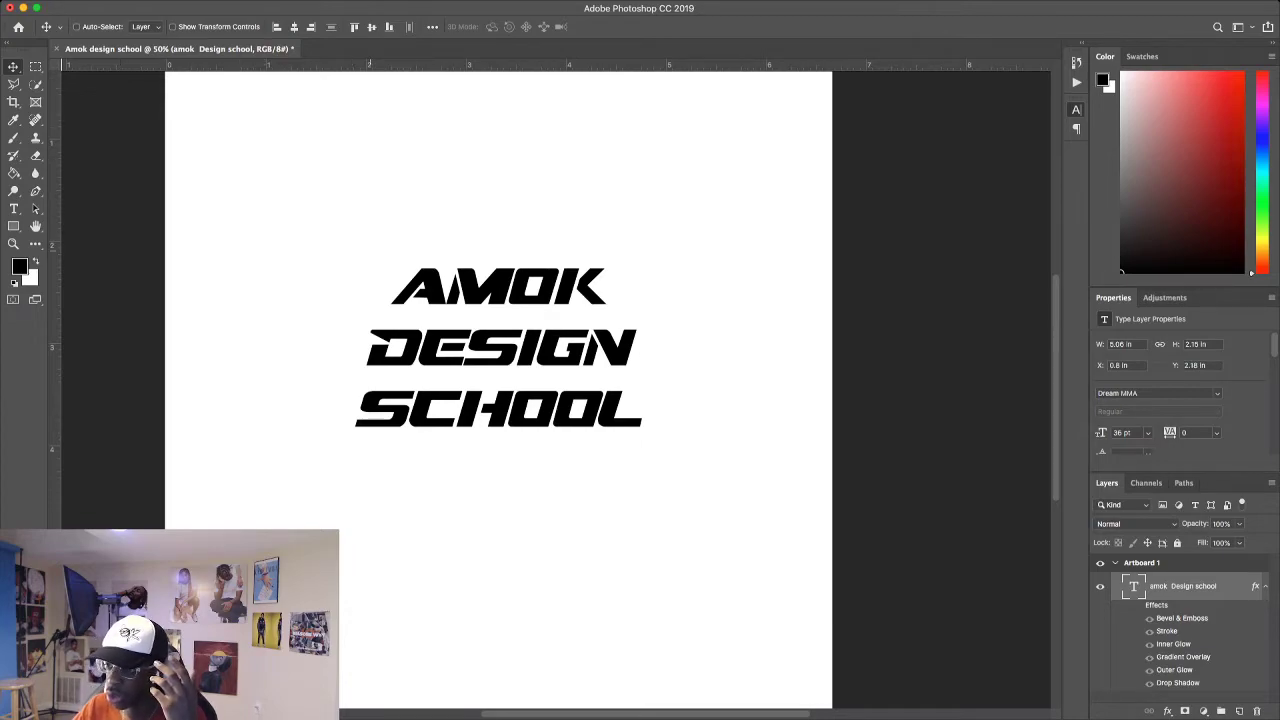
key("Delete")
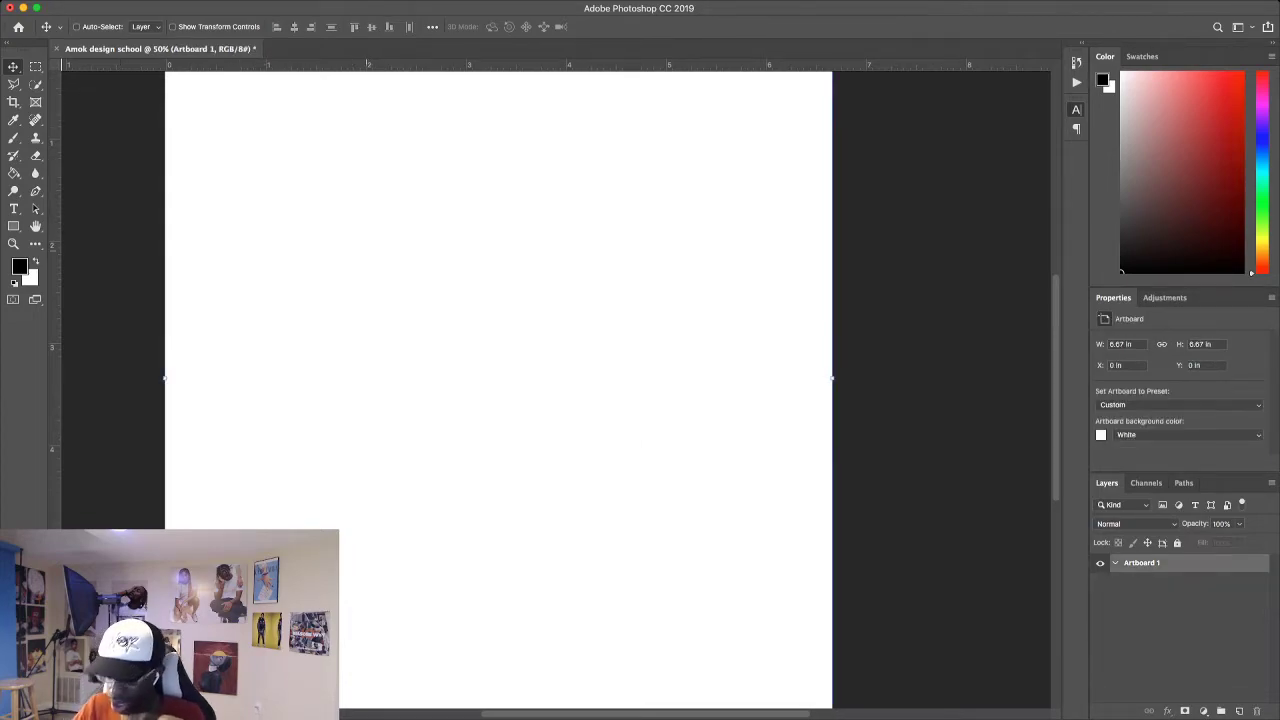
Place the White Back.psd T-shirt mockup on the empty artboard as an embedded smart object.
key("super+minus")
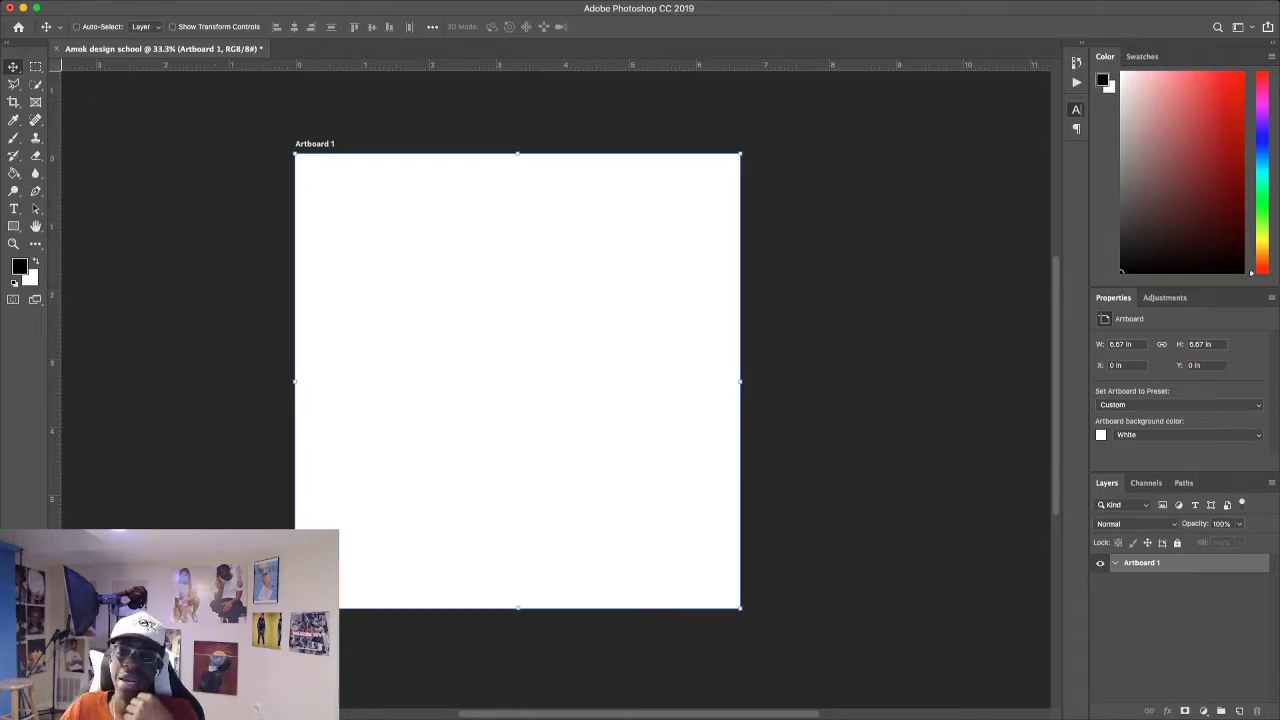
scroll(517, 370, "down", 1)
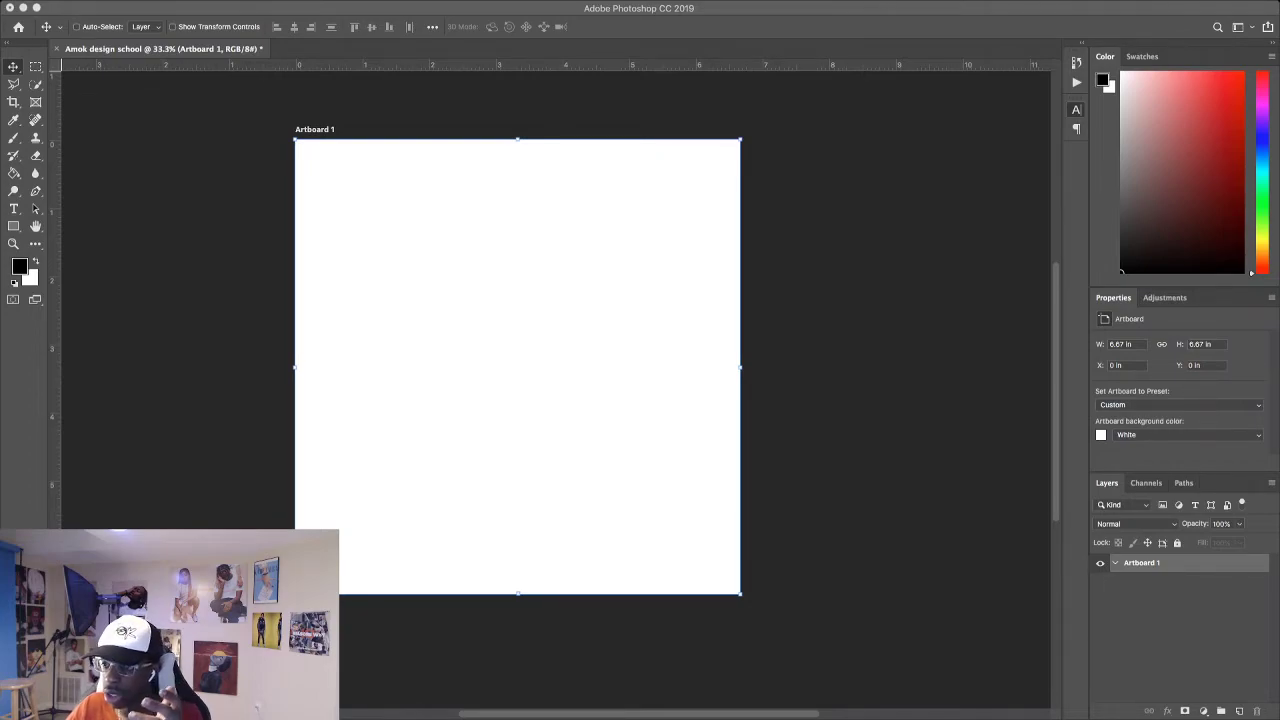
key("Return")
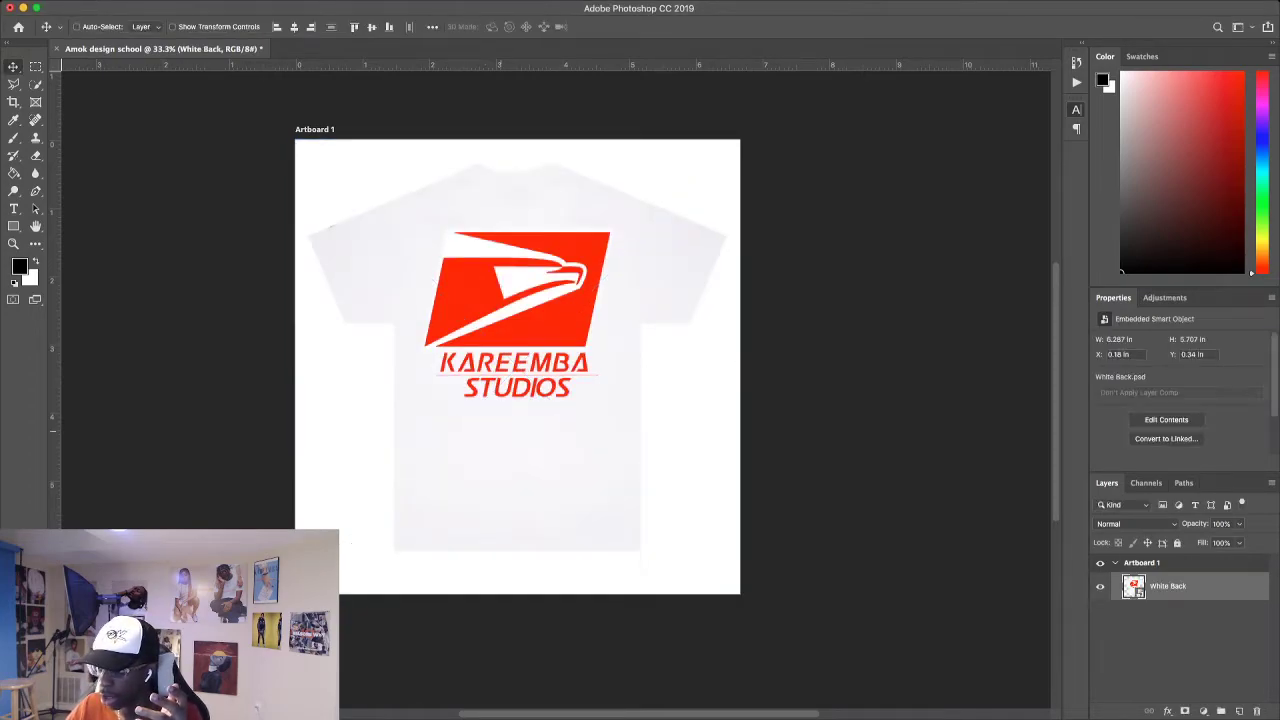
Hide the Untitled-2 logo layer inside the White Back smart object, and save and close its contents.
double_click(1133, 587)
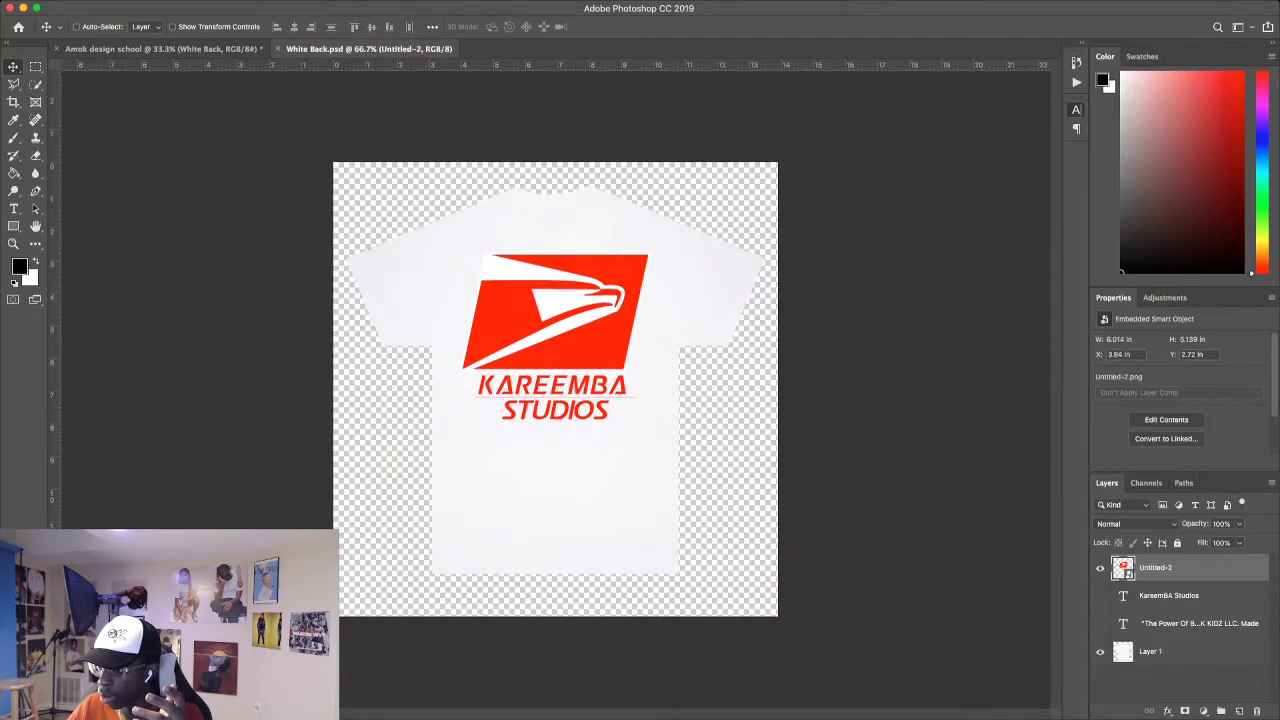
left_click(1100, 567)
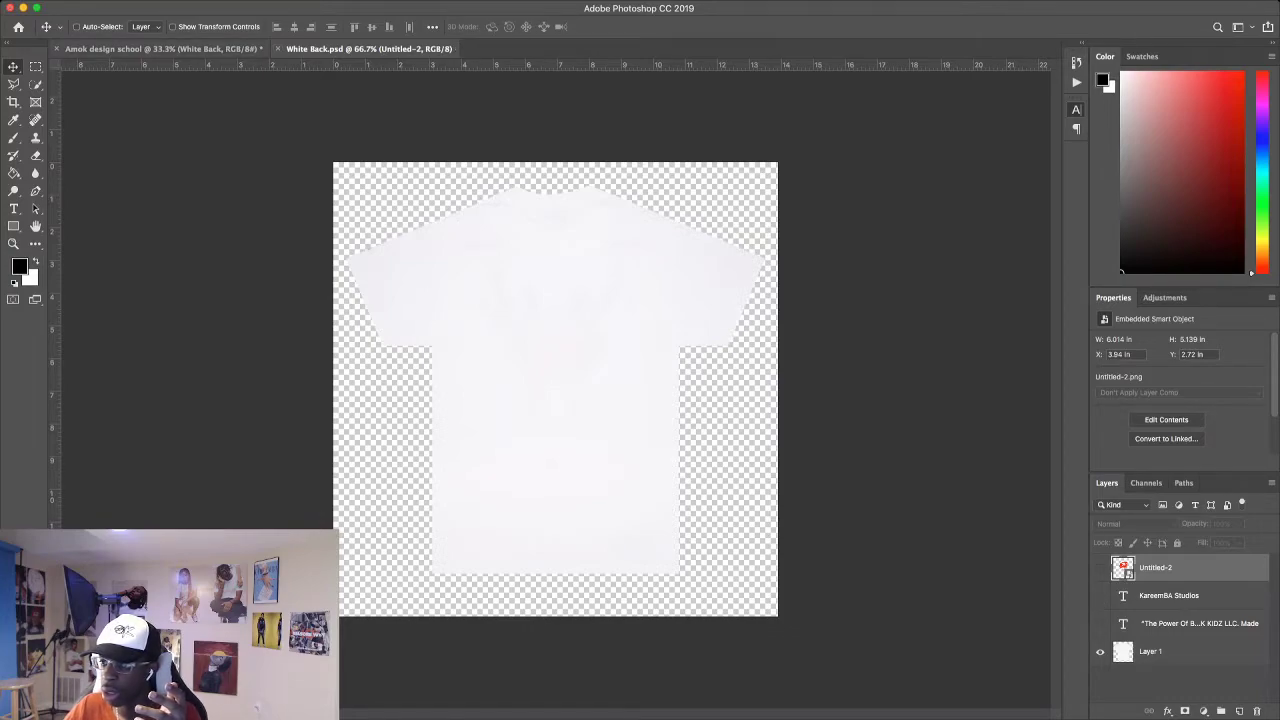
key("super+w")
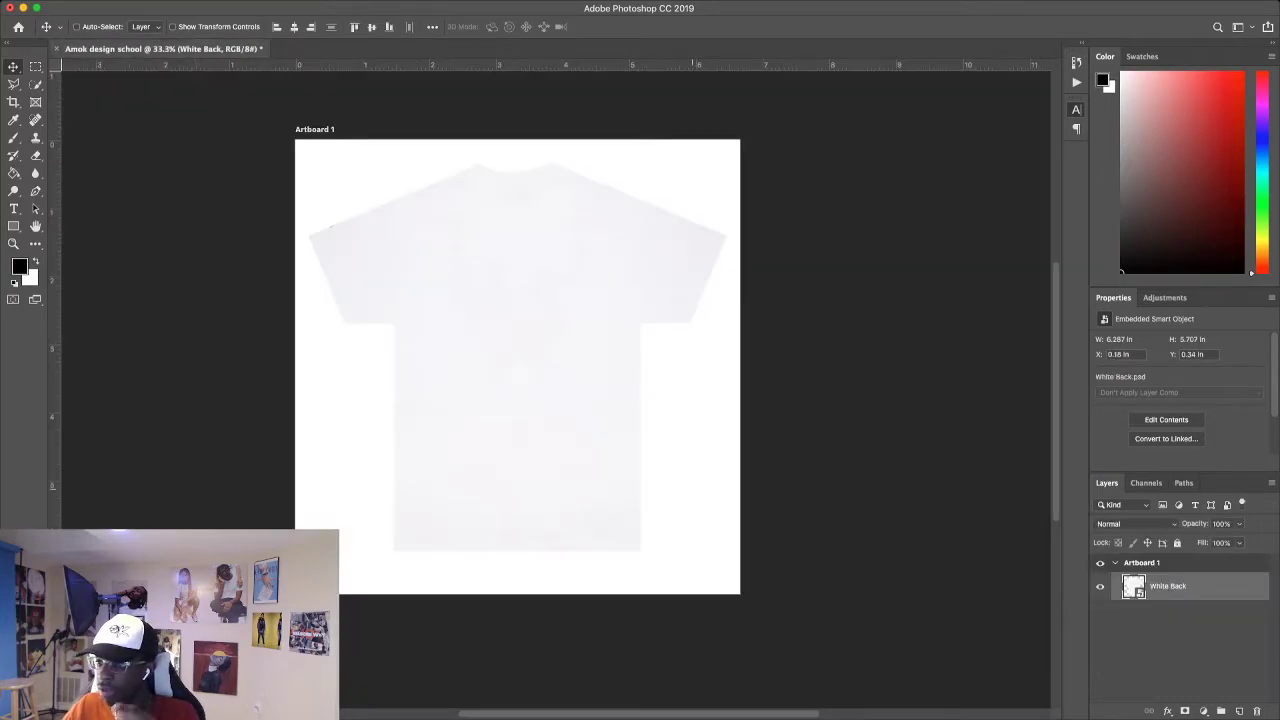
Switch to Finder and browse the Designs folder in Documents for artwork to put on the T-shirt.
scroll(517, 383, "up", 2)
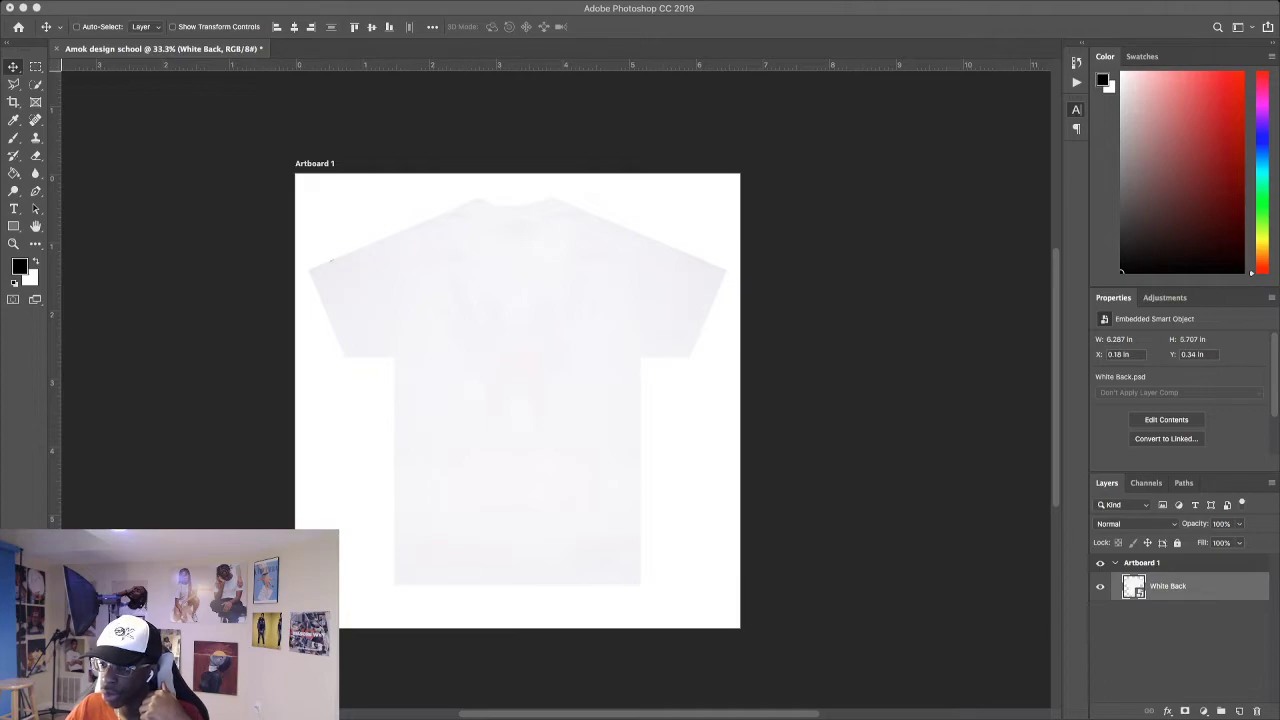
key("super+Tab")
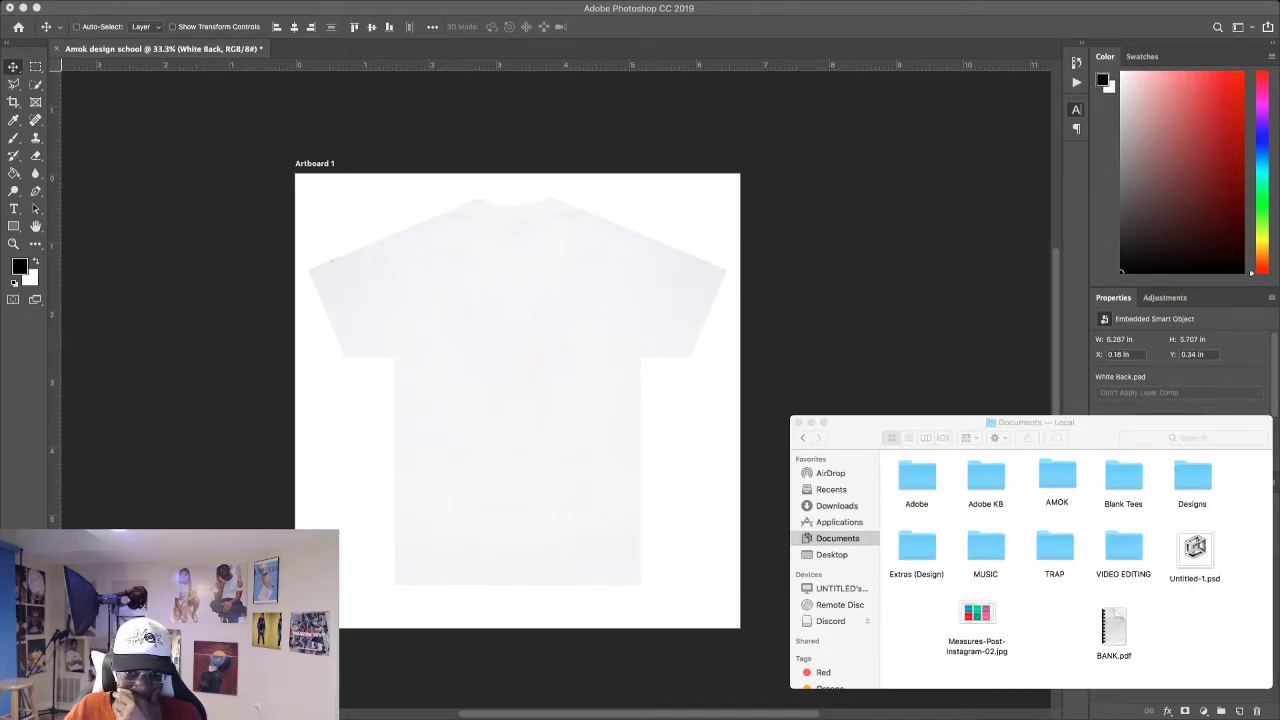
double_click(1192, 477)
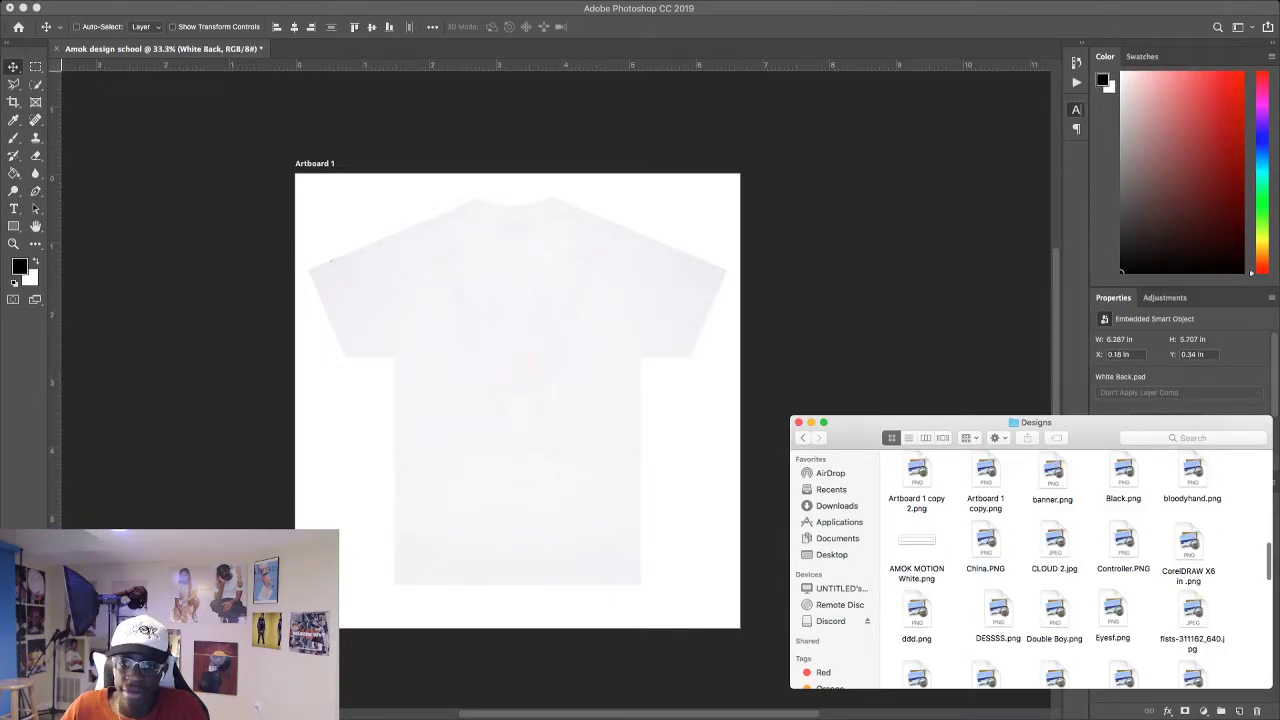
scroll(1080, 560, "down", 2)
scroll(1080, 560, "up", 10)
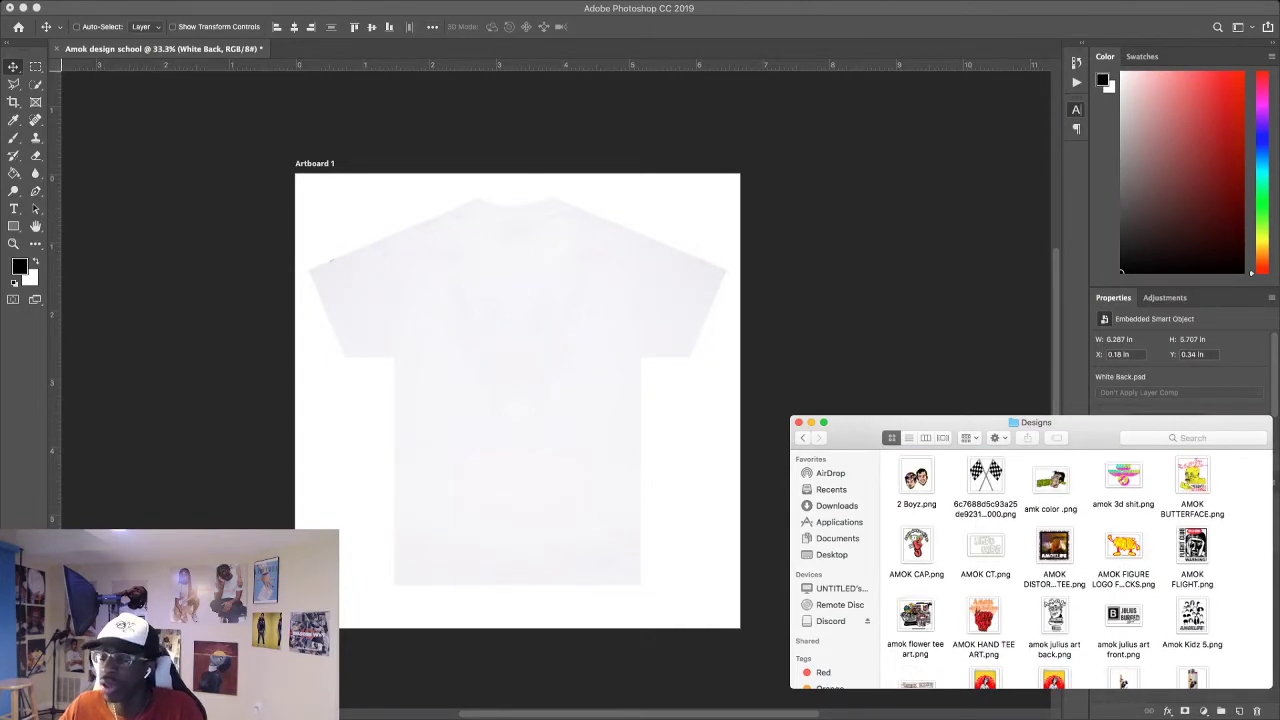
scroll(1079, 570, "down", 10)
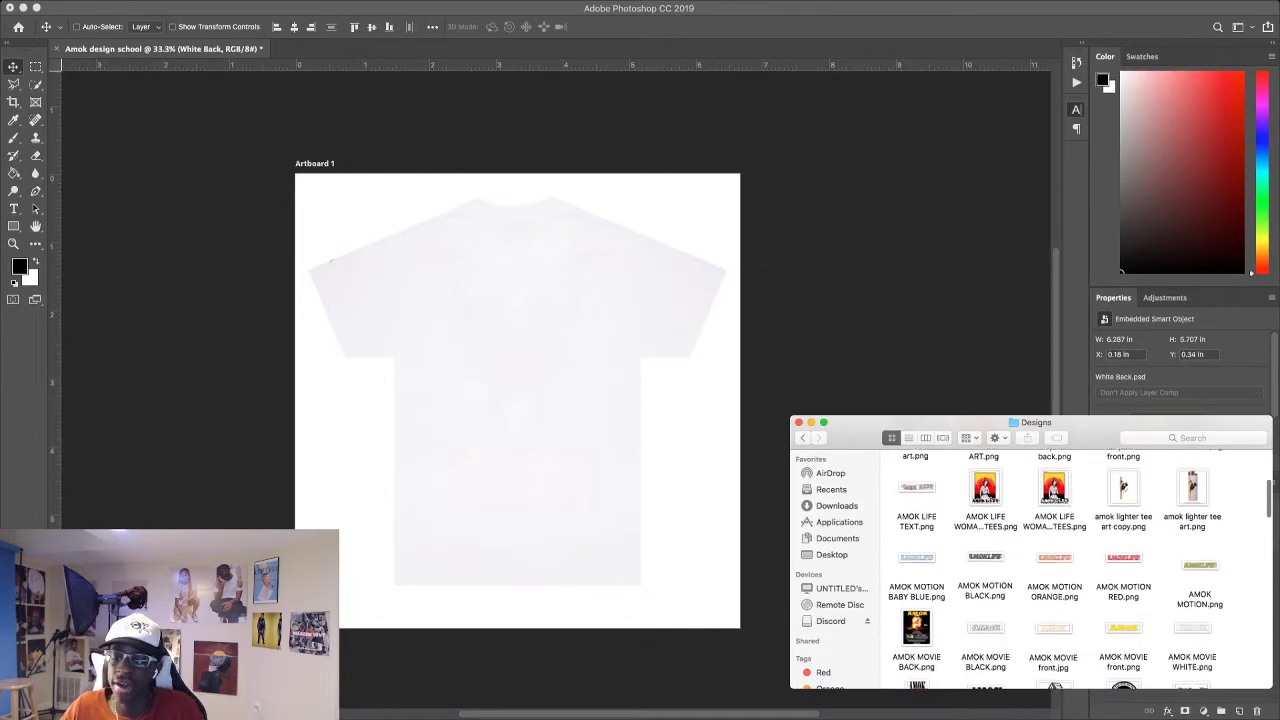
scroll(1055, 570, "down", 5)
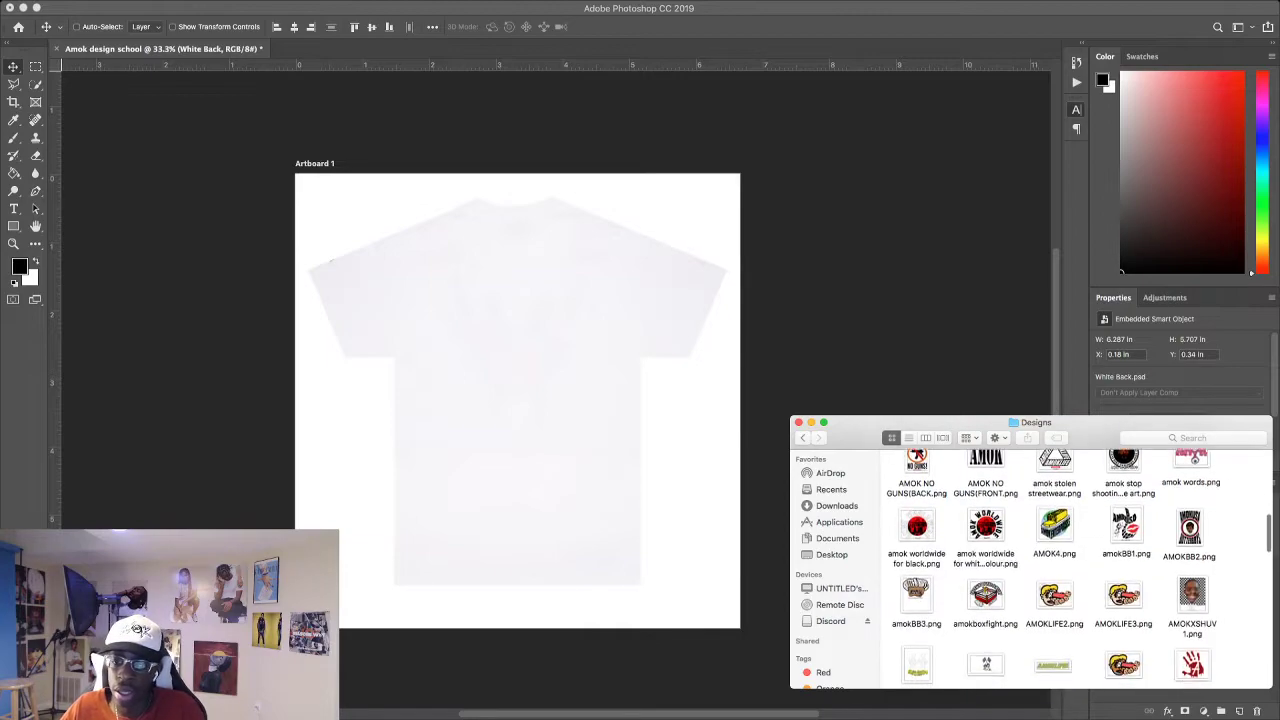
scroll(1055, 570, "up", 8)
scroll(1055, 570, "down", 2)
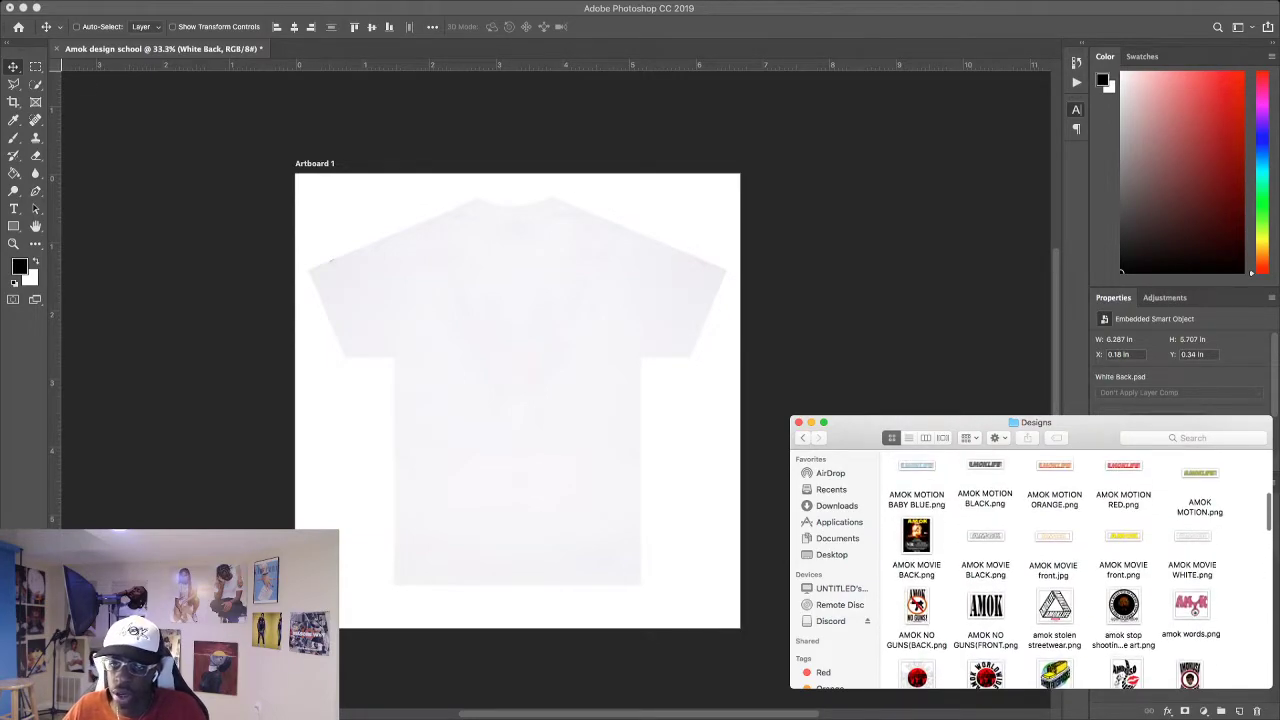
scroll(1055, 570, "up", 5)
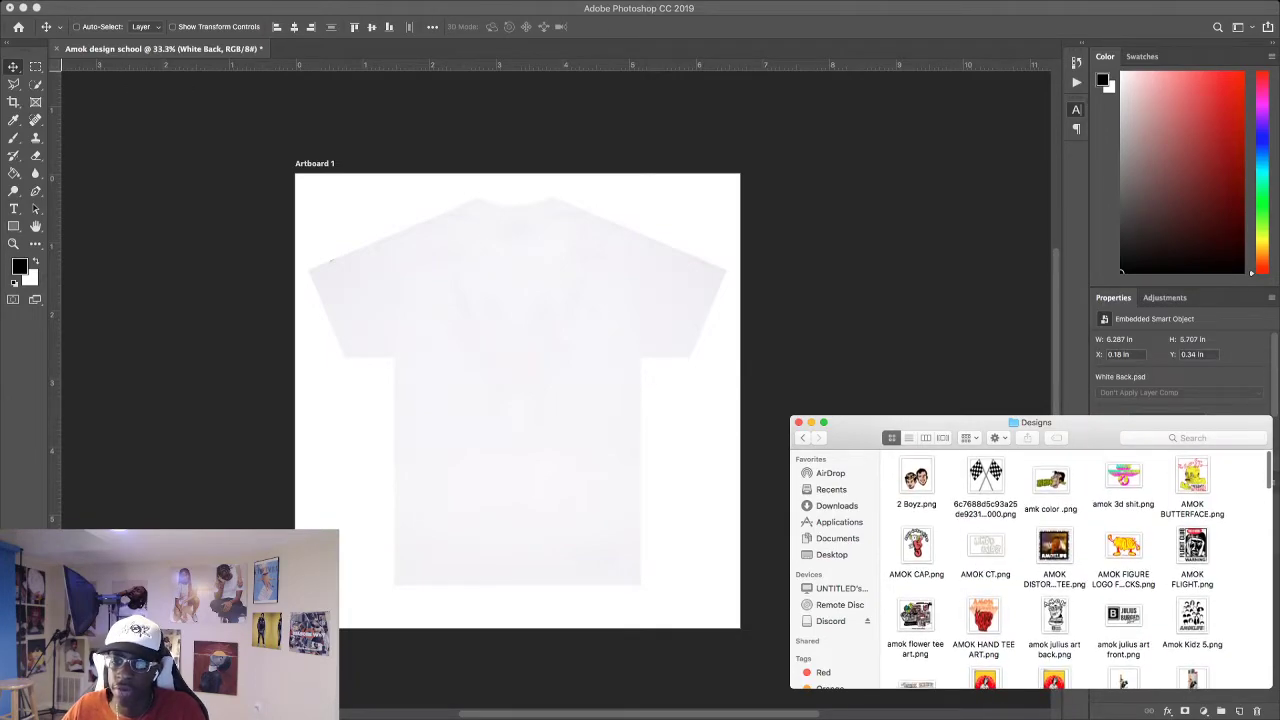
Open the DESIGNS folder inside the Desktop's KareemBA folder and look through its artwork files.
left_click(831, 554)
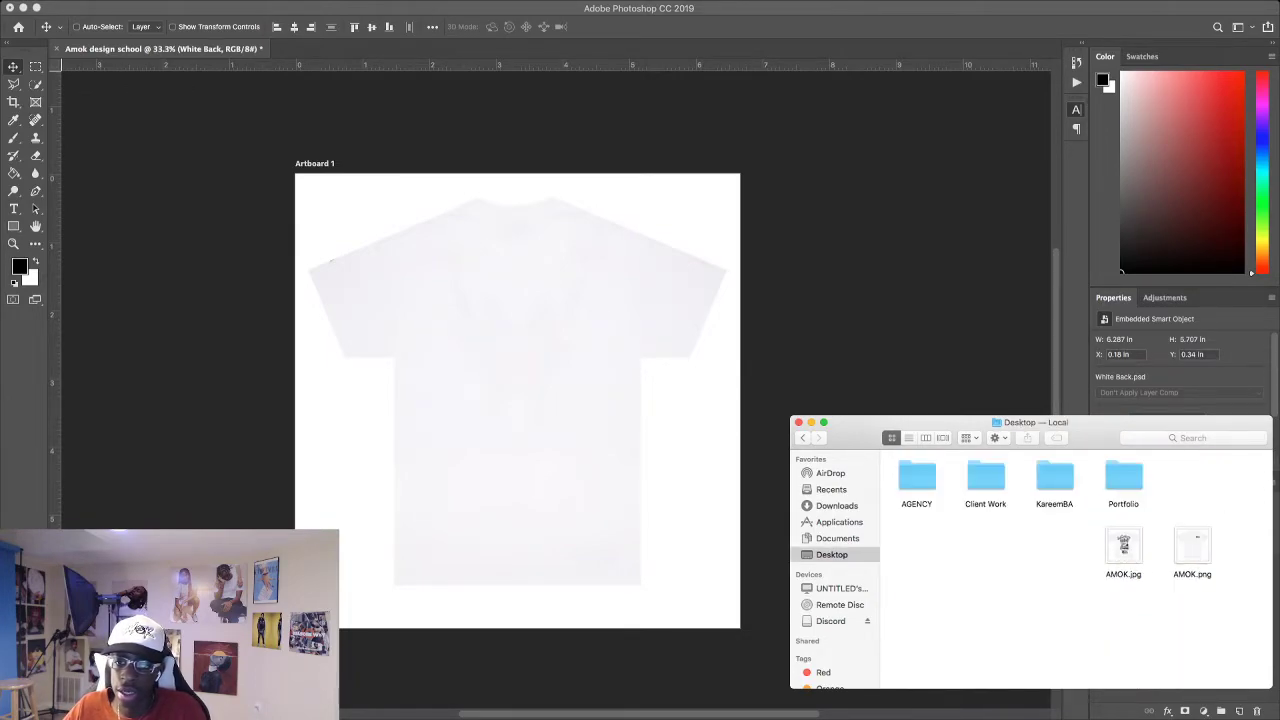
left_click(1055, 480)
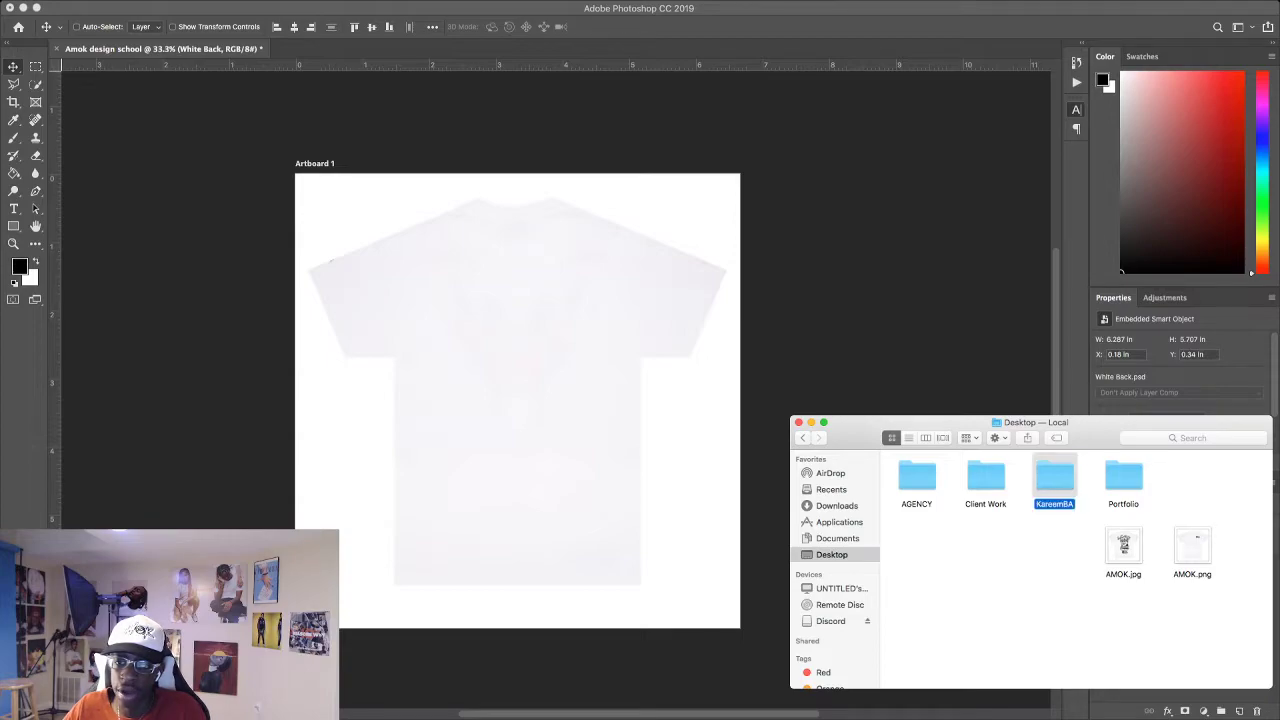
double_click(1055, 478)
double_click(985, 478)
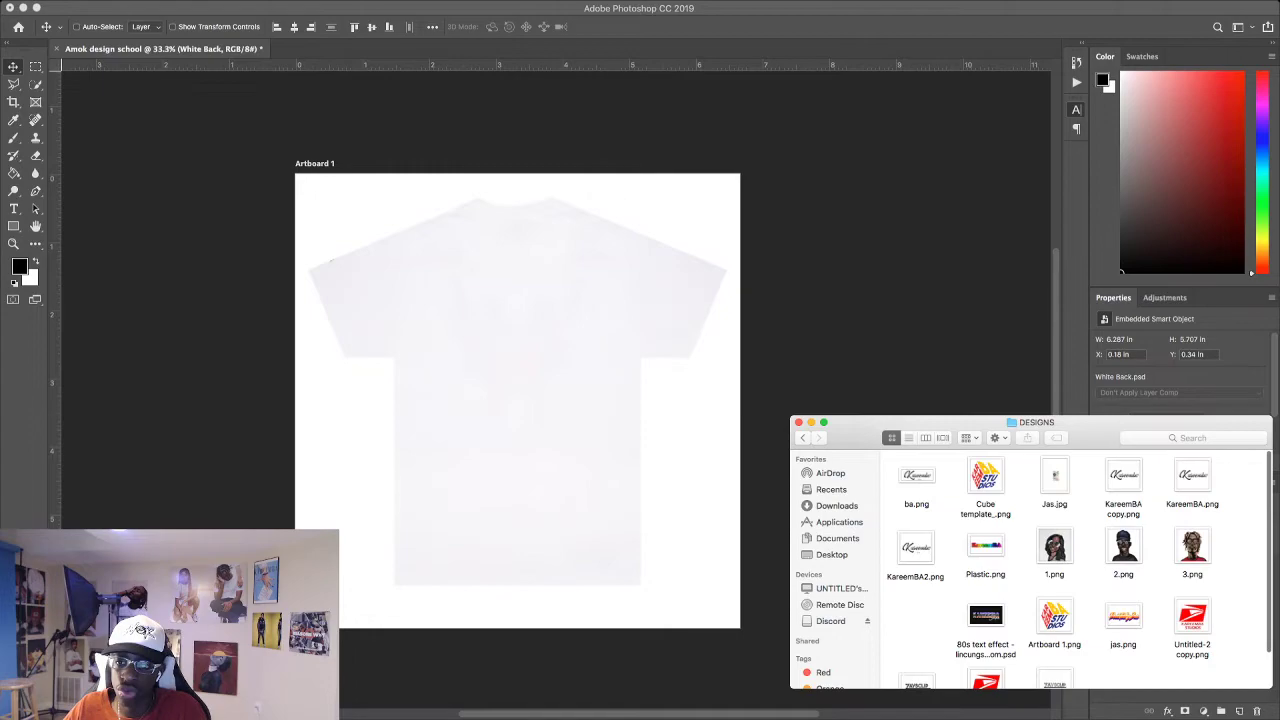
scroll(1079, 569, "down", 2)
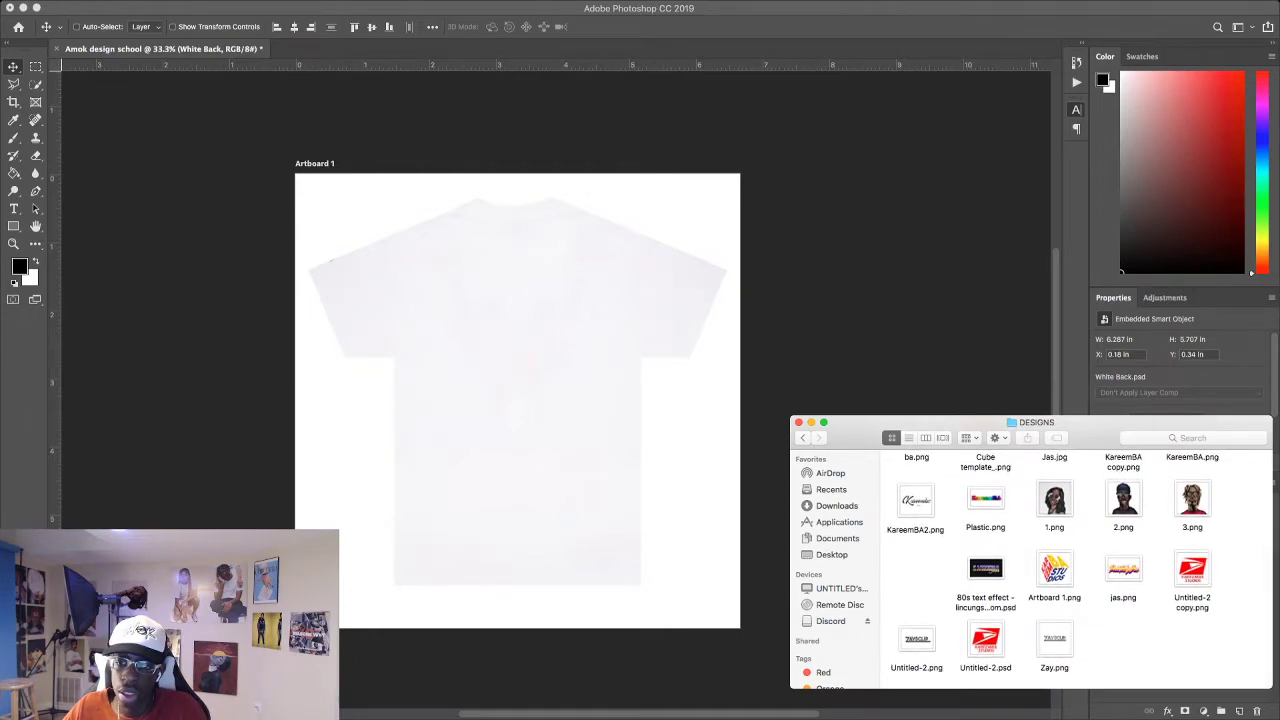
scroll(1079, 568, "up", 2)
scroll(1079, 569, "down", 2)
scroll(1079, 569, "up", 2)
scroll(1079, 569, "down", 2)
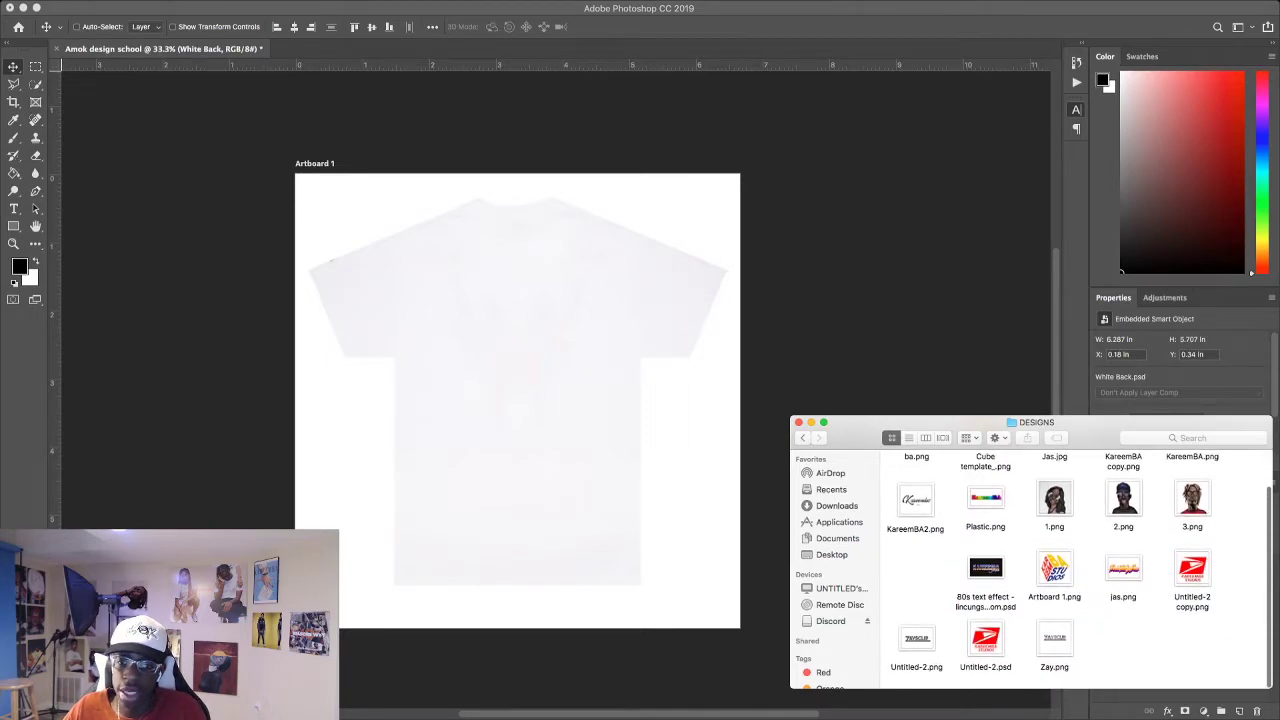
scroll(1079, 569, "up", 2)
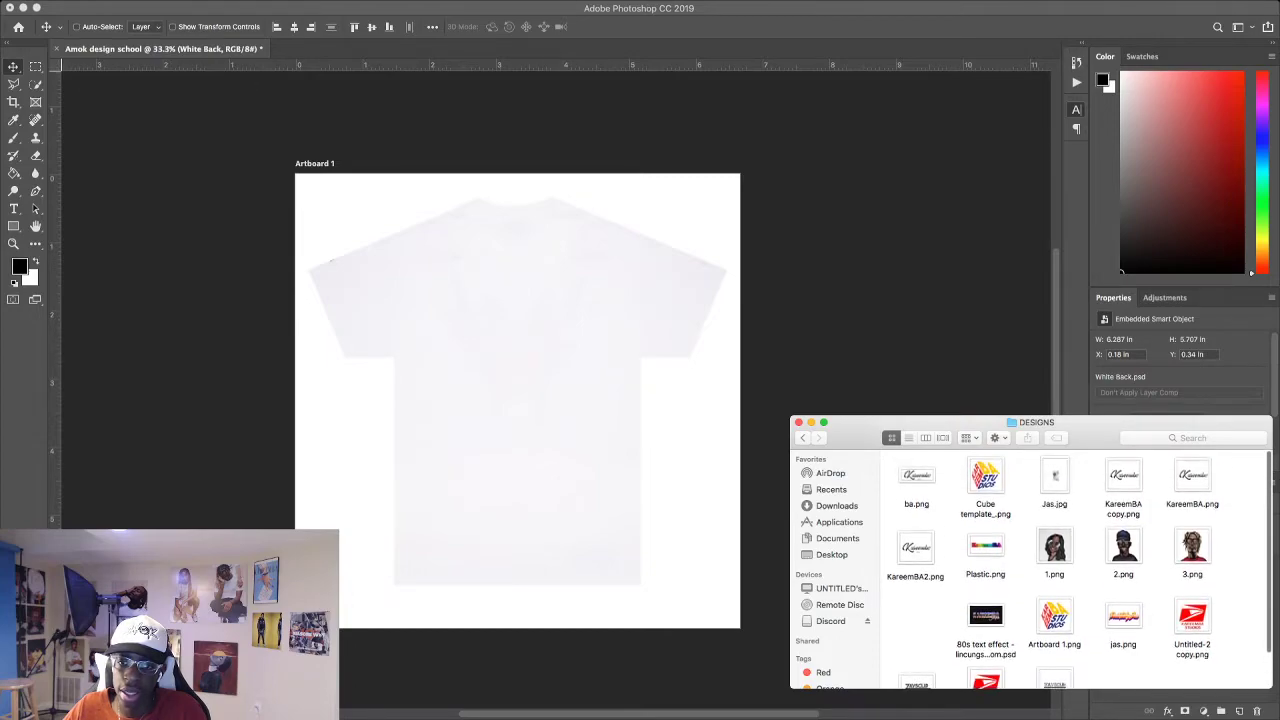
scroll(1079, 569, "down", 2)
Return to the parent KareemBA folder and select the bared.png logo file.
key("super+bracketleft")
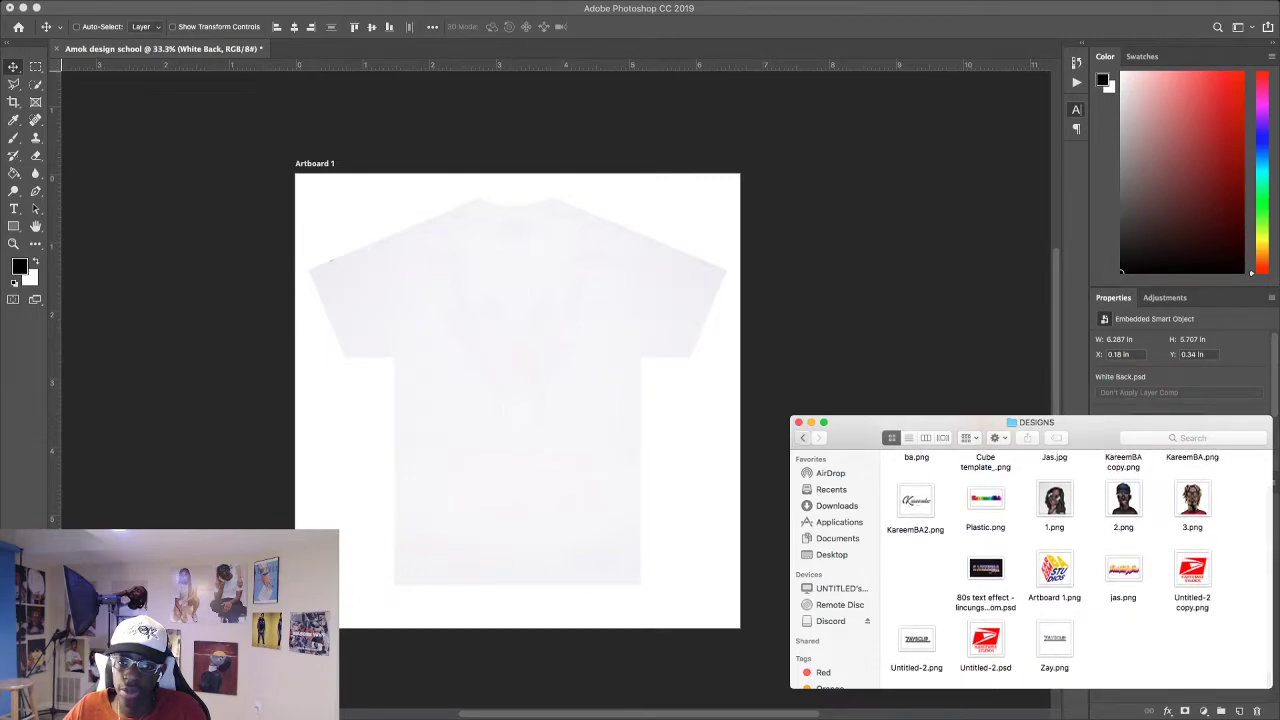
scroll(1076, 570, "down", 2)
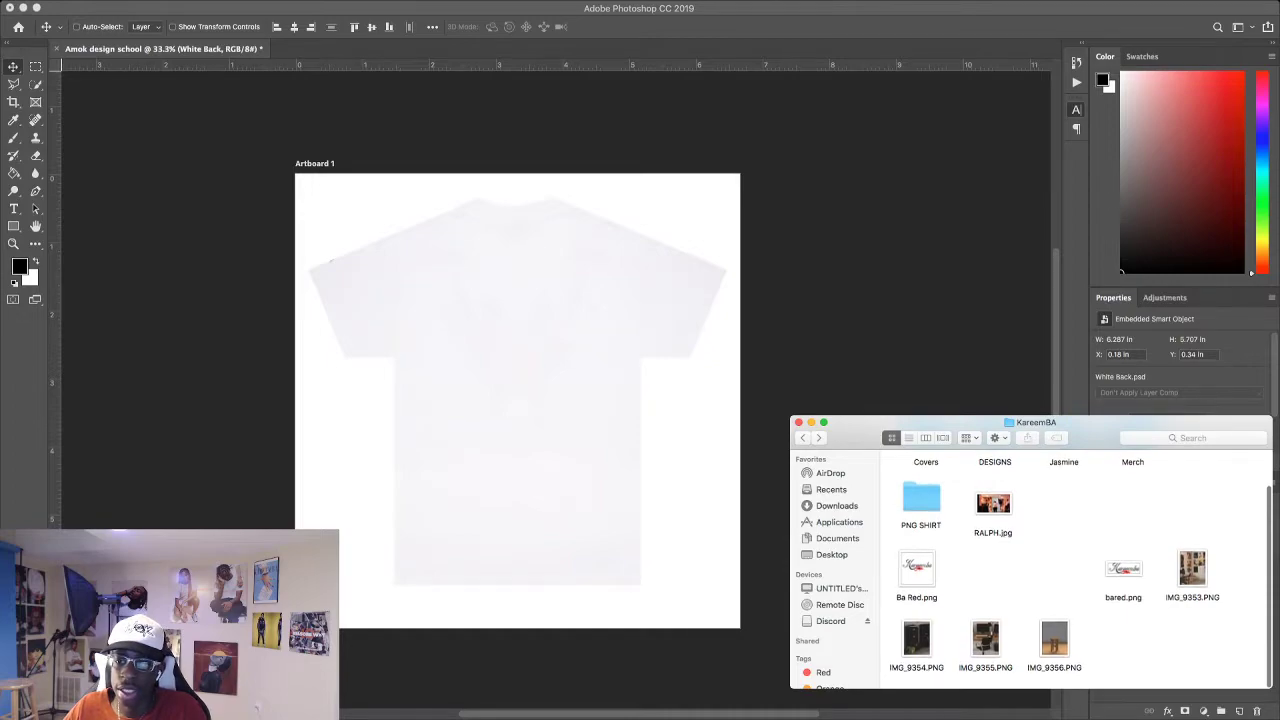
left_click(1123, 570)
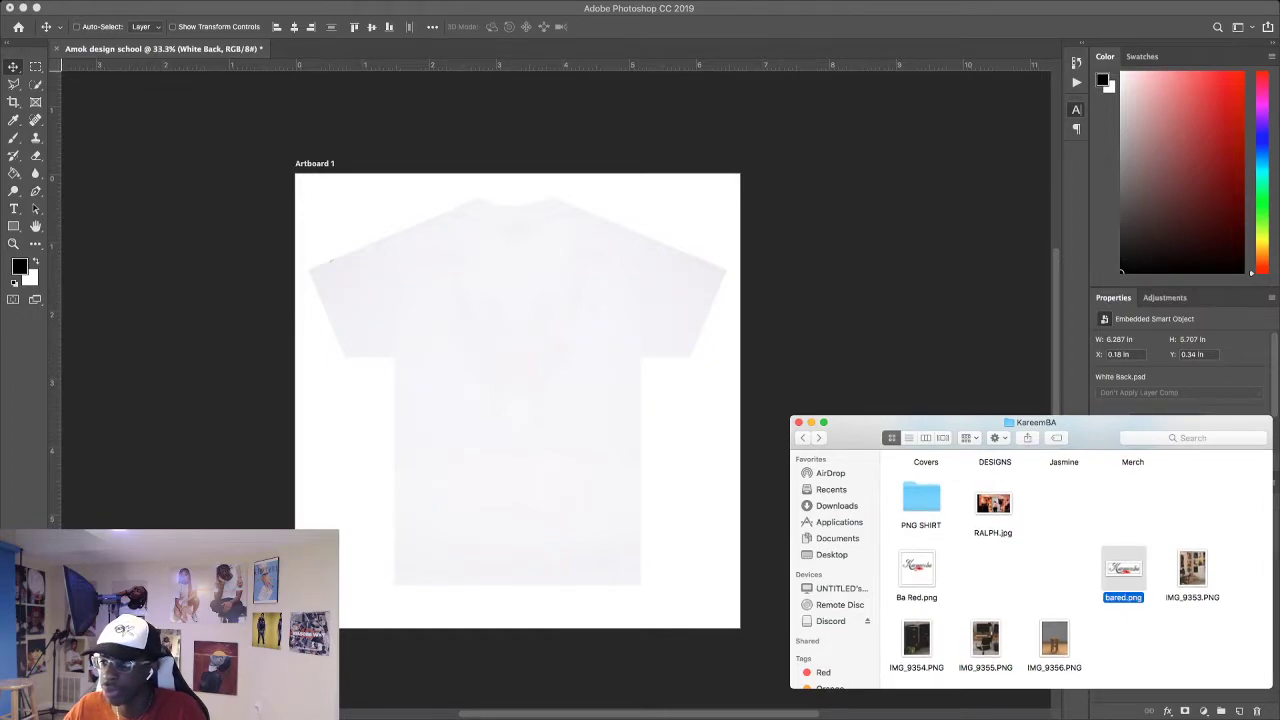
Place bared.png on Artboard 1, scaled to about 10% and centred across the T-shirt's upper area.
left_click_drag(1123, 570, 517, 400)
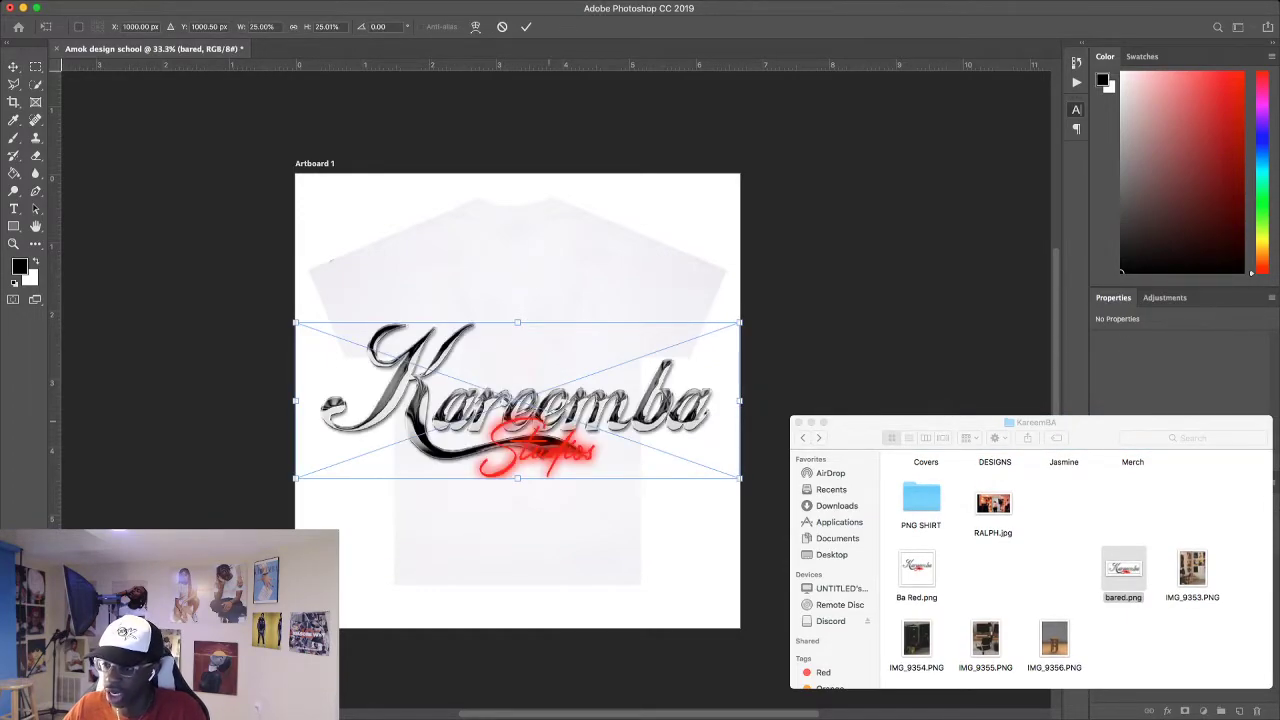
left_click_drag(740, 478, 539, 408)
left_click_drag(450, 393, 539, 338)
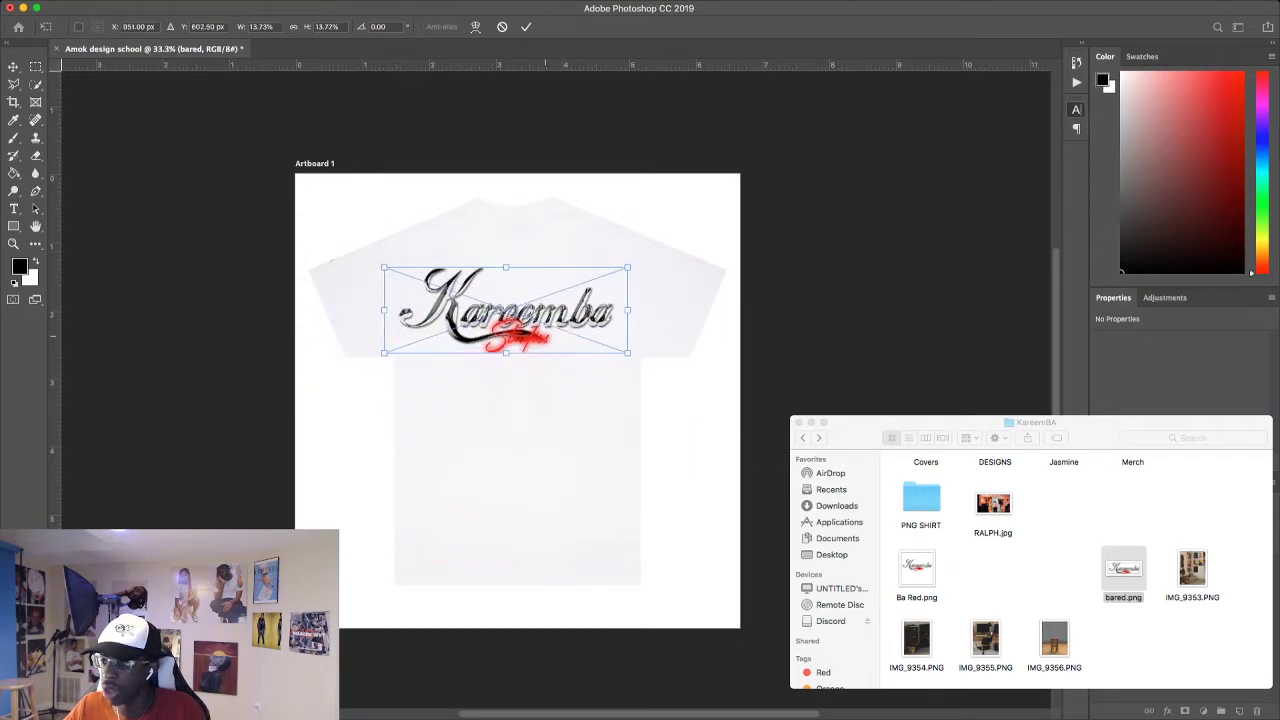
left_click_drag(627, 355, 550, 302)
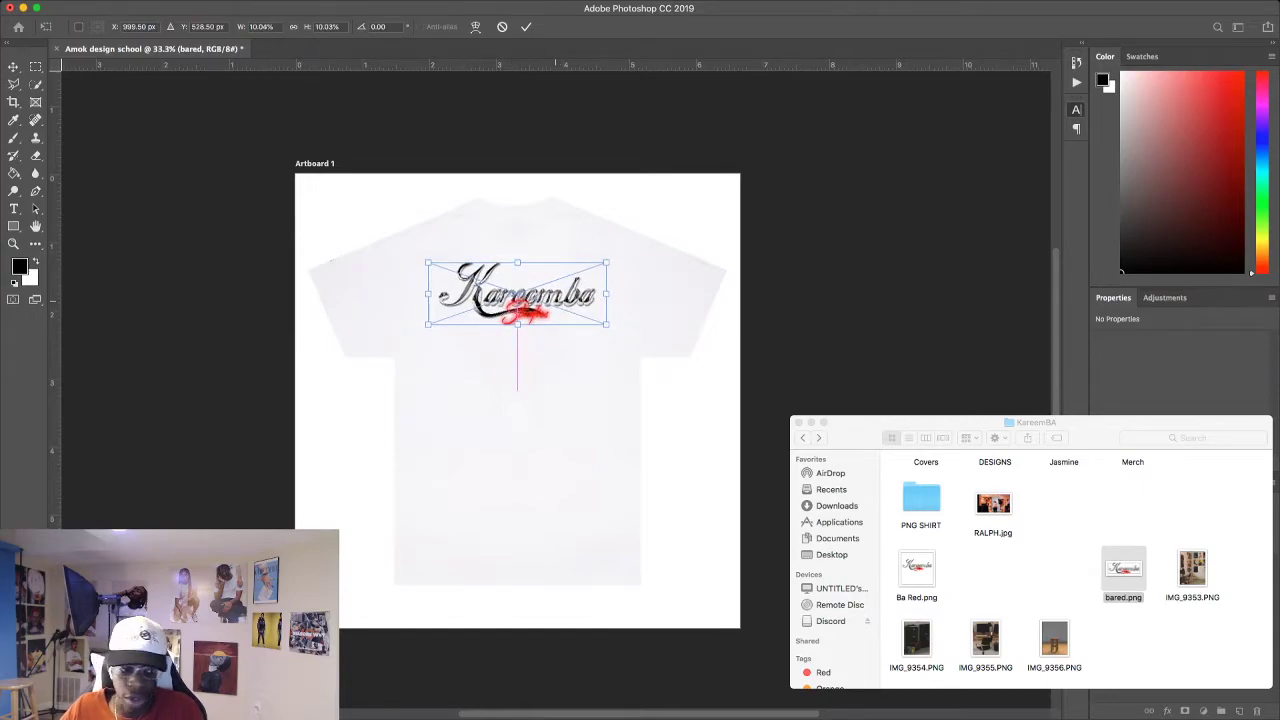
scroll(677, 386, "down", 1)
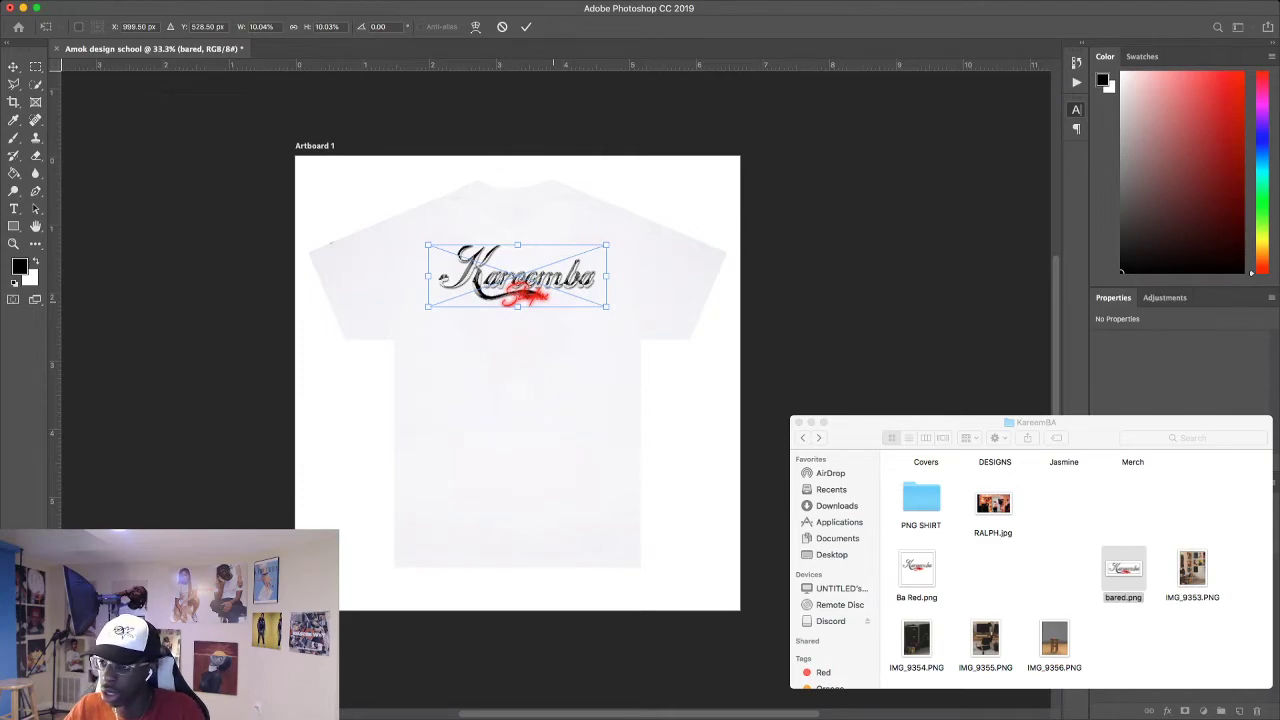
key("super+plus")
left_click_drag(555, 223, 559, 231)
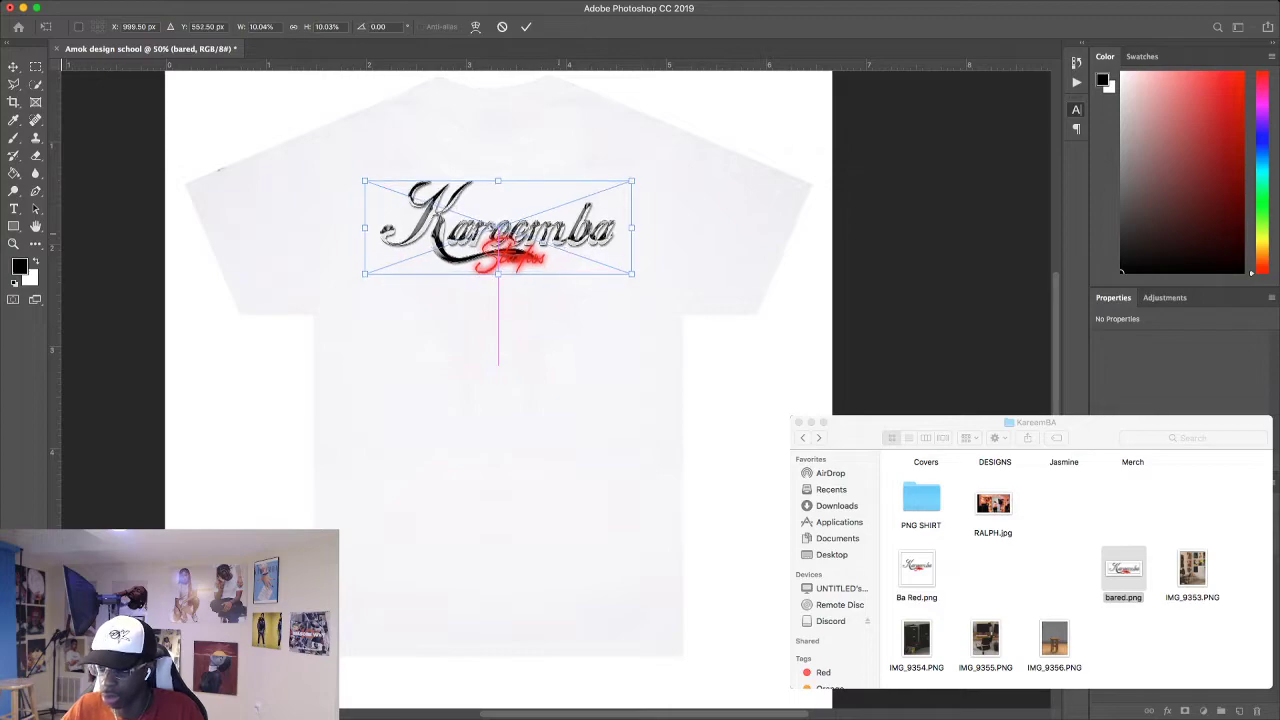
key("Return")
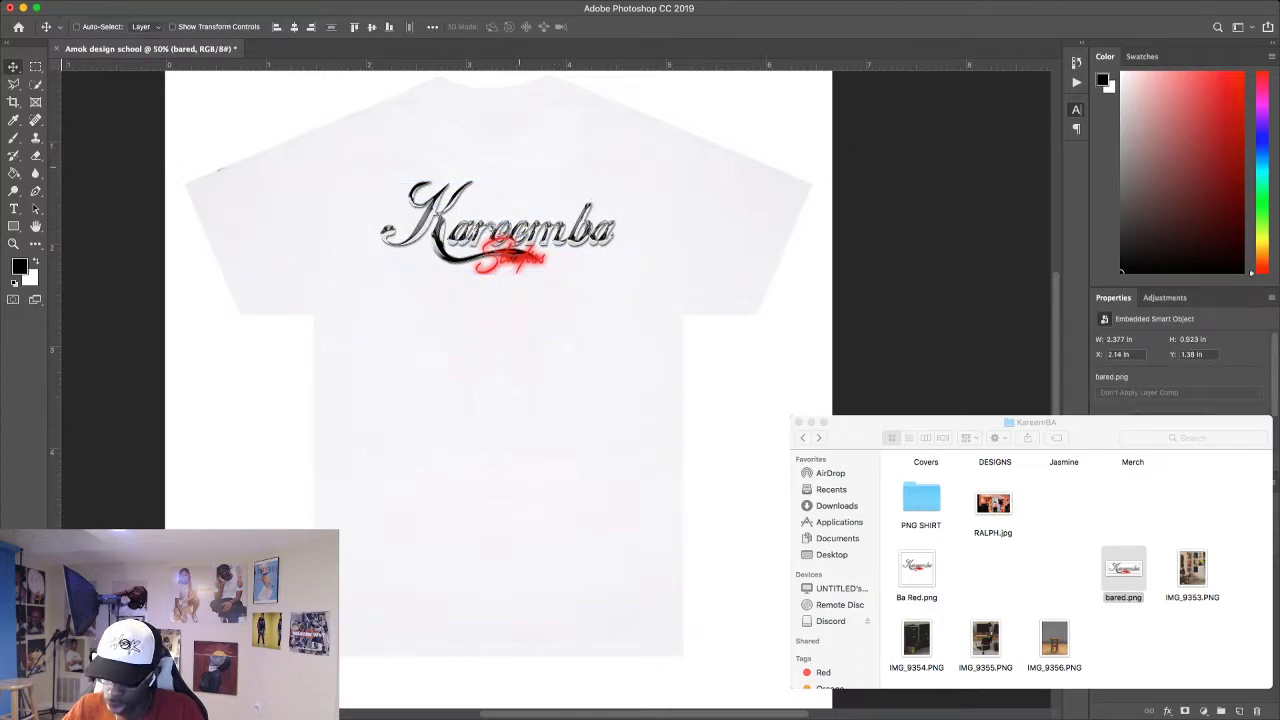
Delete the centred logo and place bared.png again, about 1.6 in wide, on the right side of the shirt's upper area.
key("BackSpace")
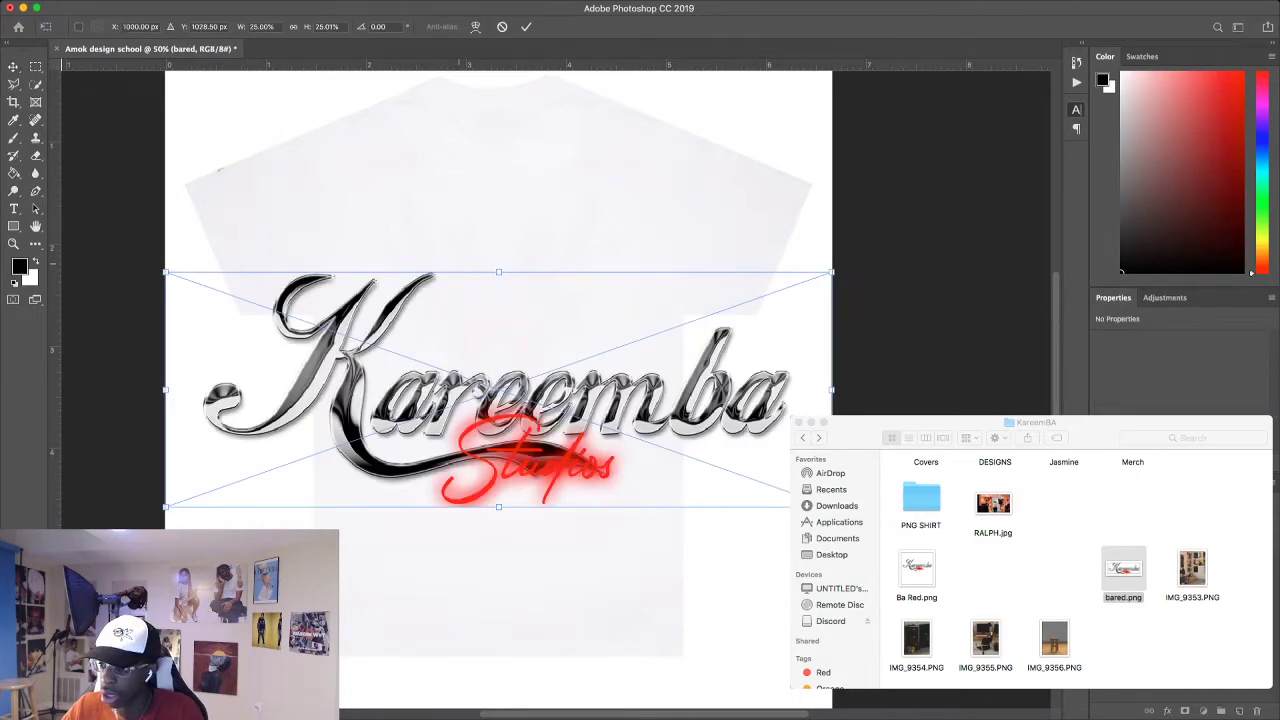
left_click_drag(831, 507, 558, 229)
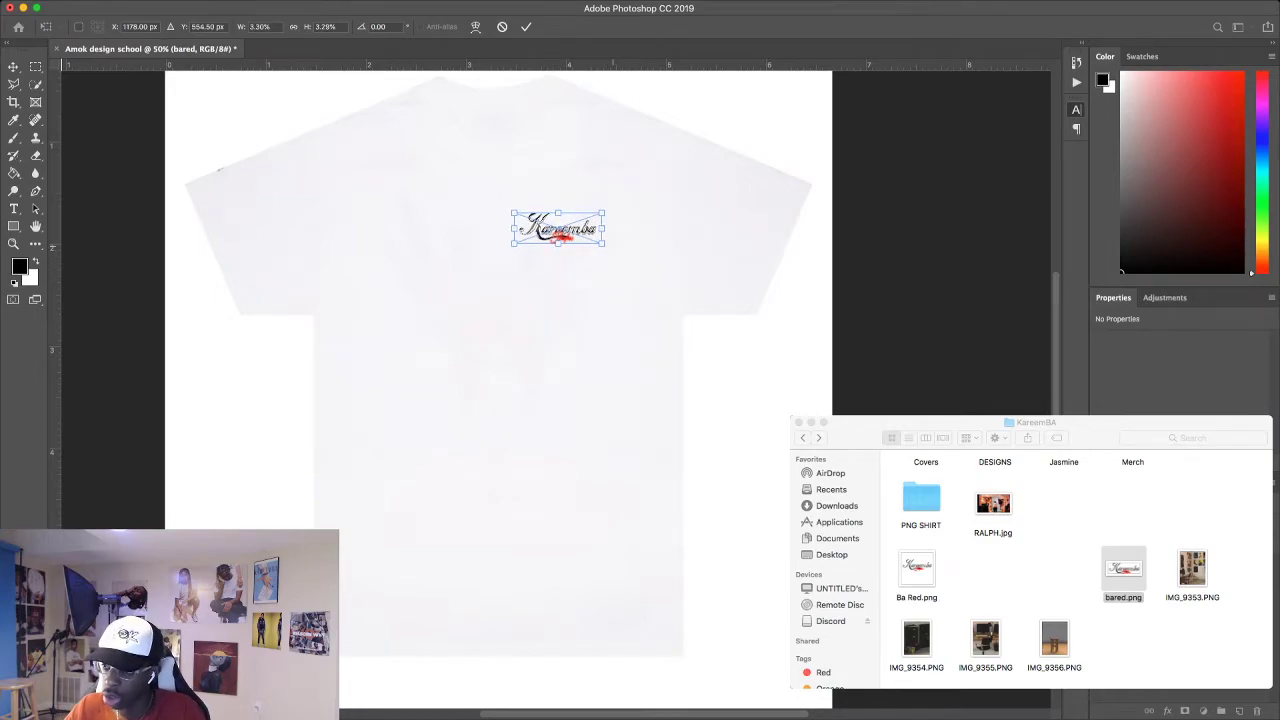
left_click_drag(604, 243, 1019, 390)
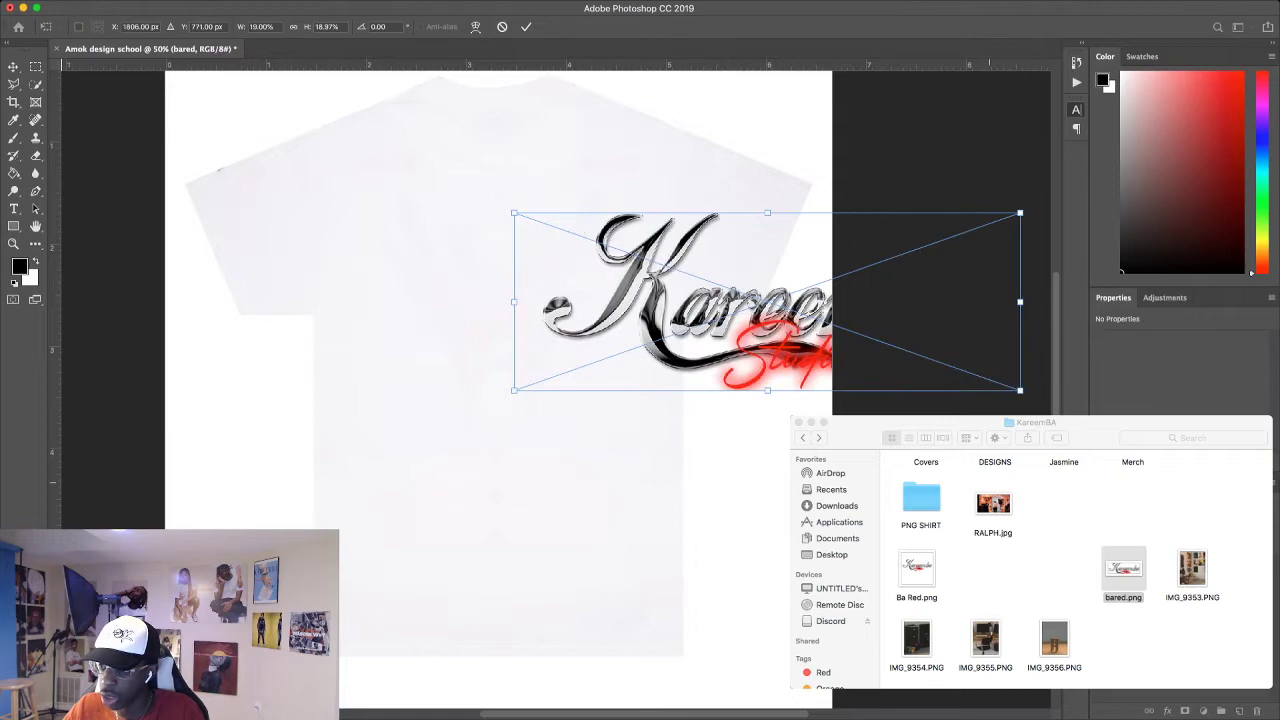
left_click_drag(766, 300, 533, 310)
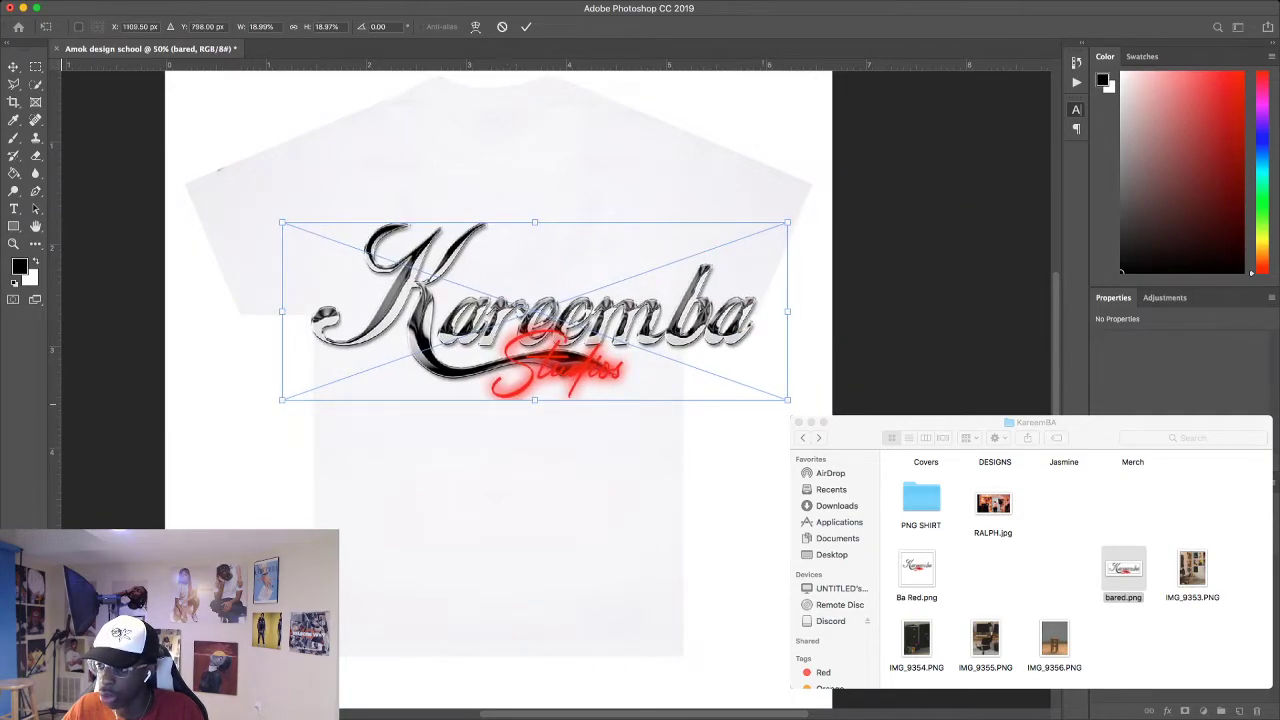
left_click_drag(788, 400, 462, 285)
left_click_drag(366, 270, 595, 259)
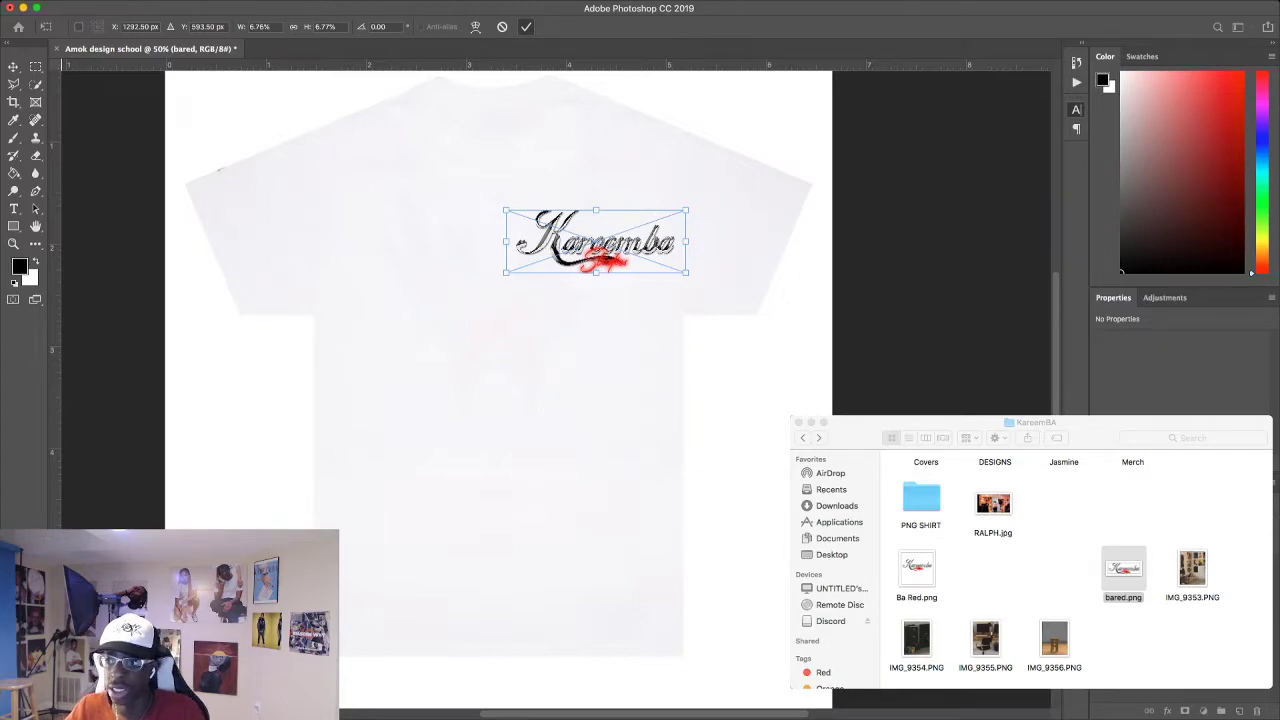
key("Return")
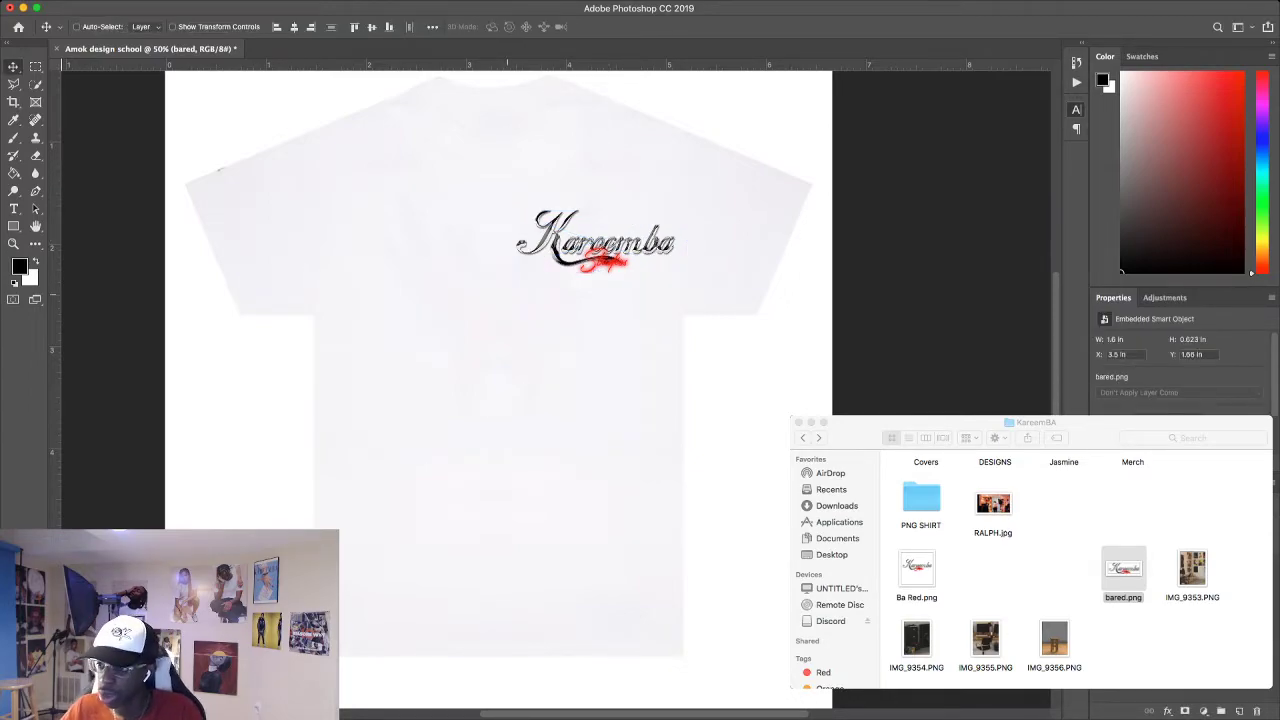
key("super+minus")
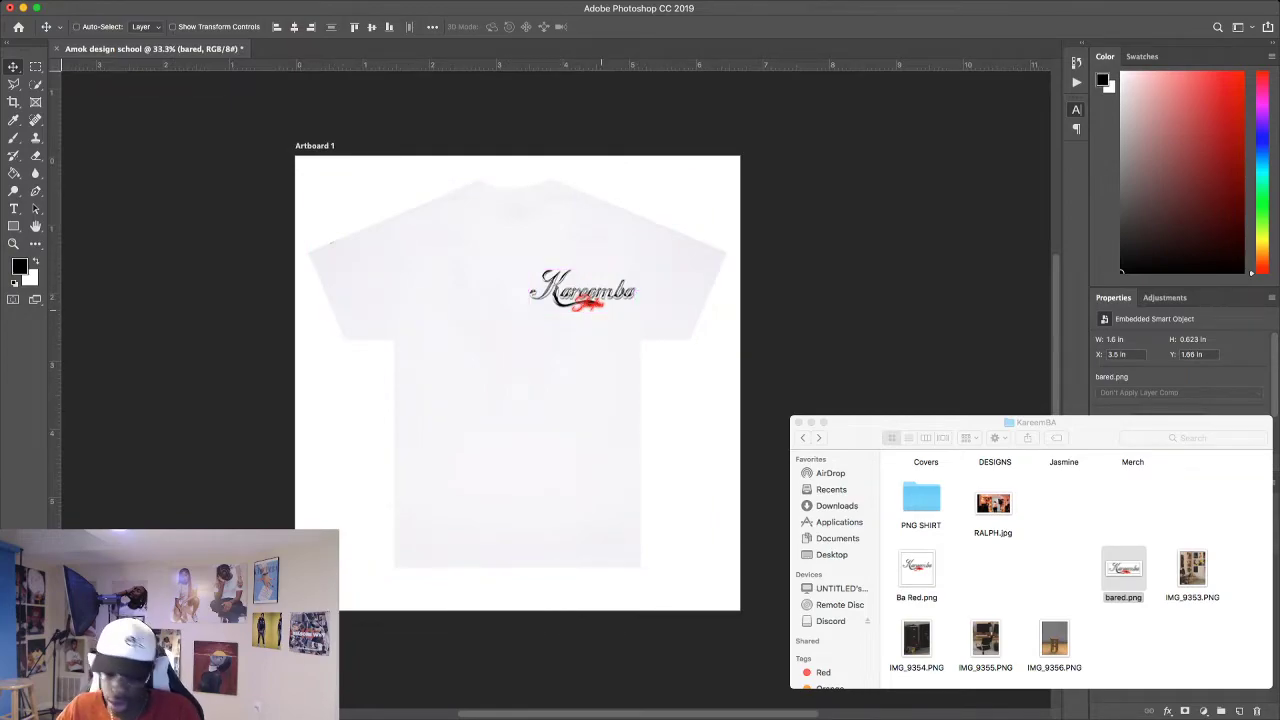
scroll(517, 375, "down", 1)
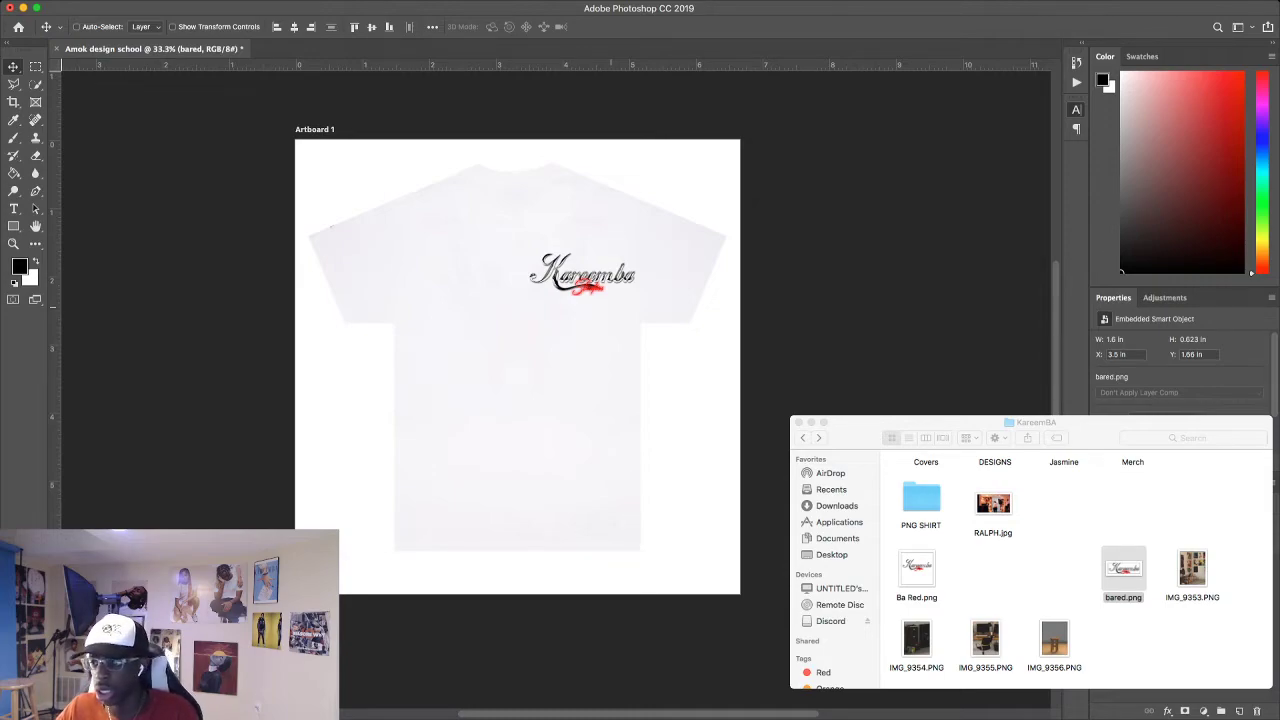
scroll(517, 375, "up", 5)
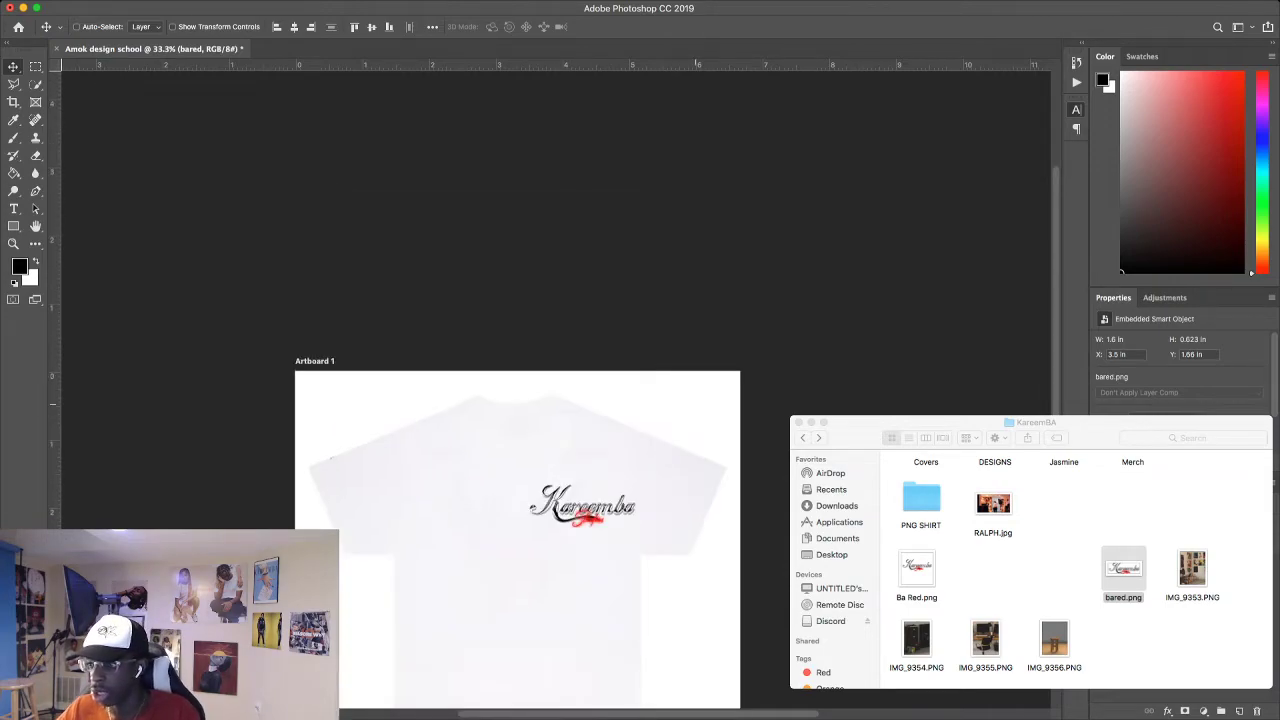
scroll(517, 375, "down", 4)
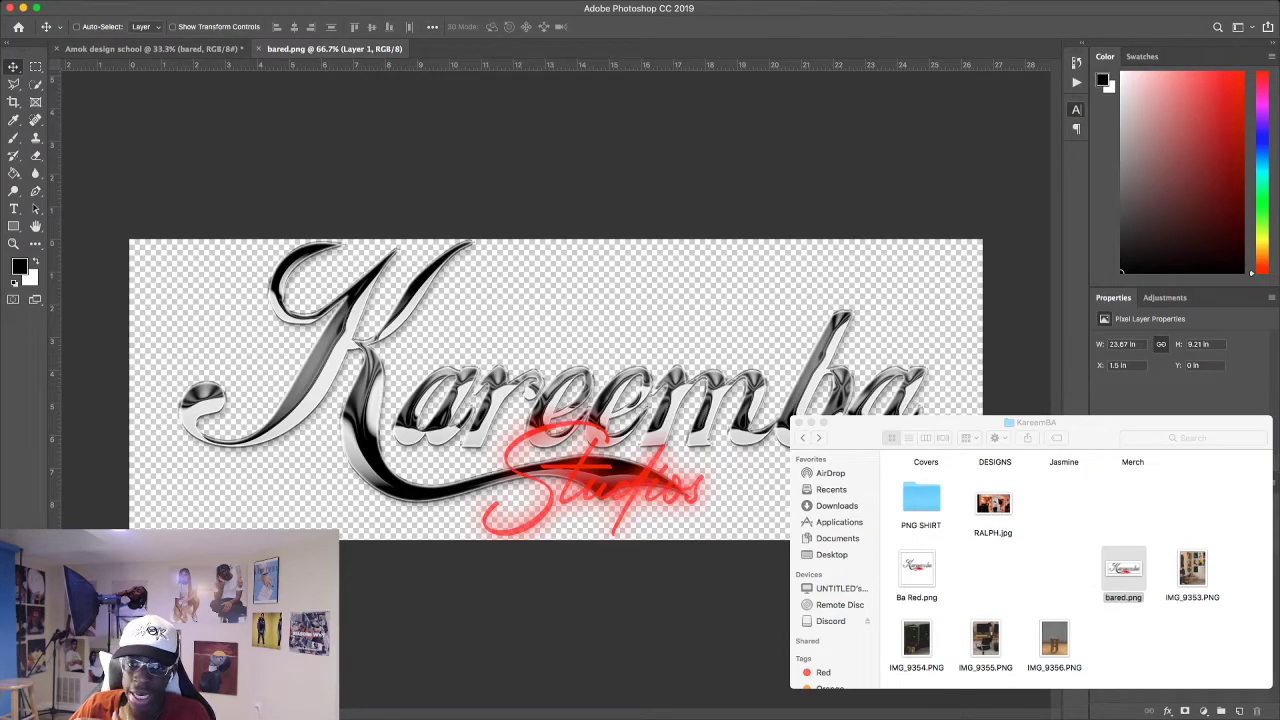
Open the Adobe KB folder inside Documents.
left_click(831, 538)
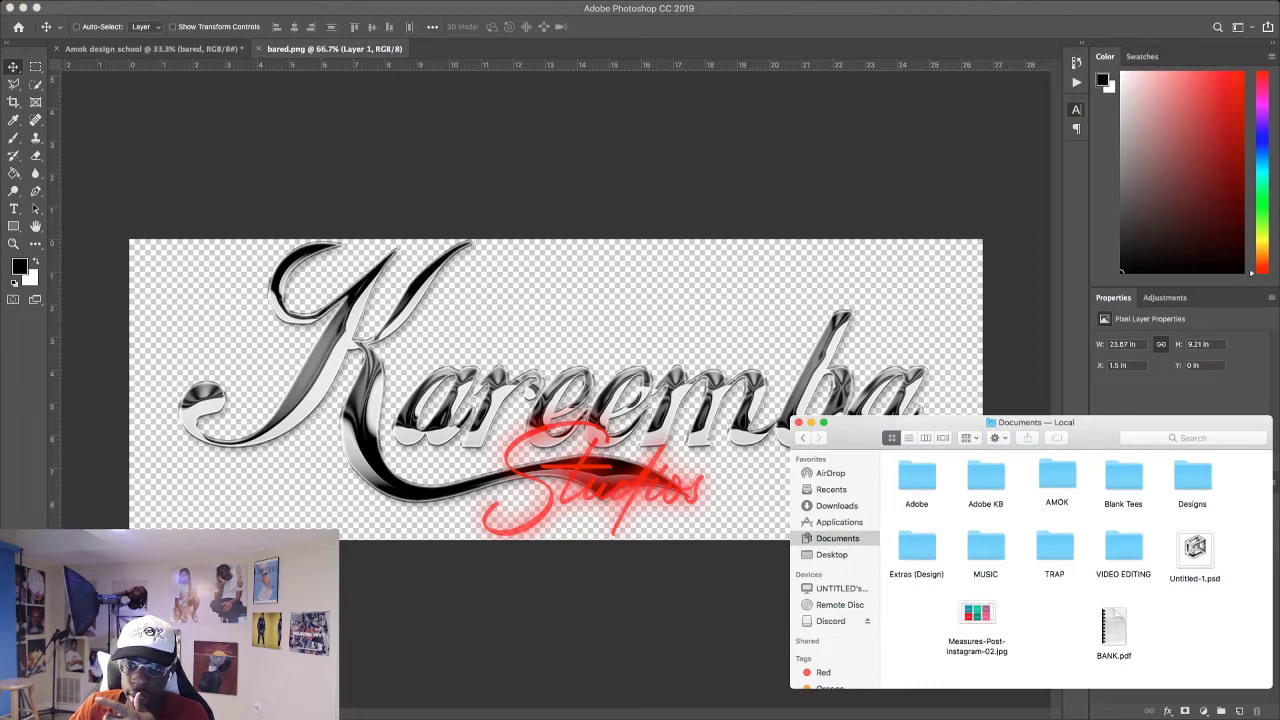
left_click(985, 480)
double_click(985, 480)
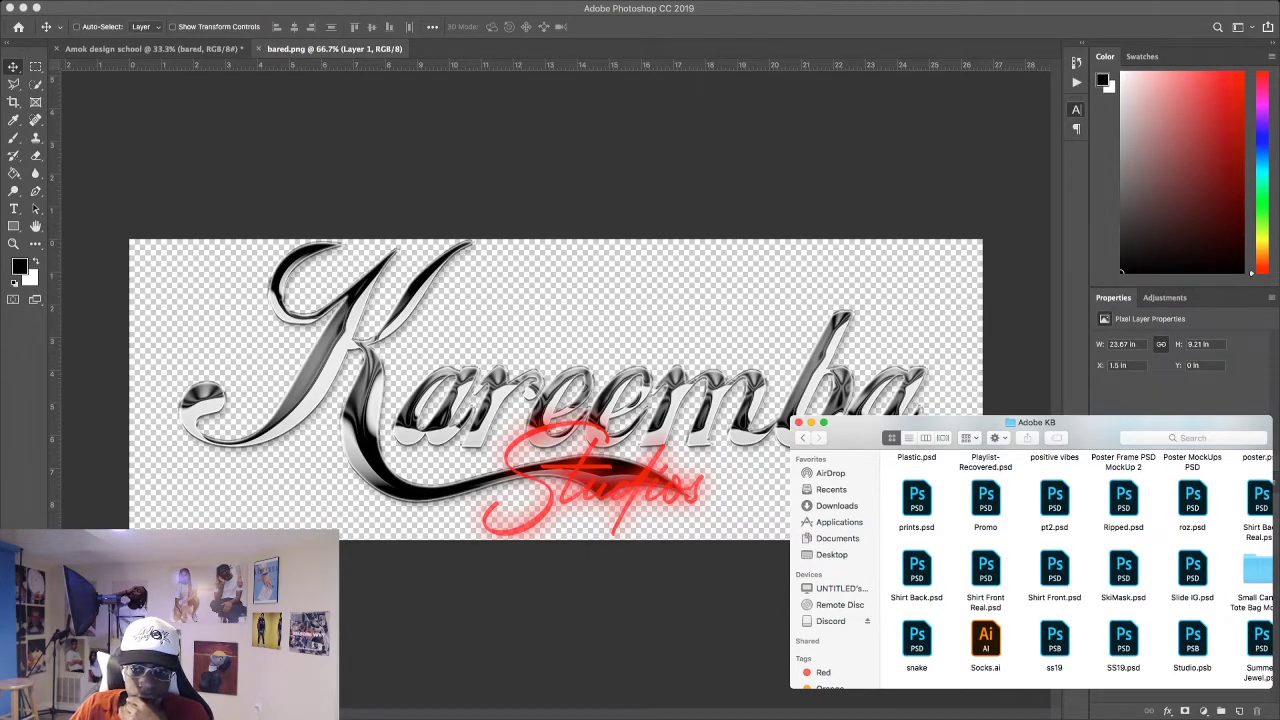
Find kareemba chrome.psd in the Adobe KB folder and open it in Photoshop.
scroll(1075, 570, "up", 3)
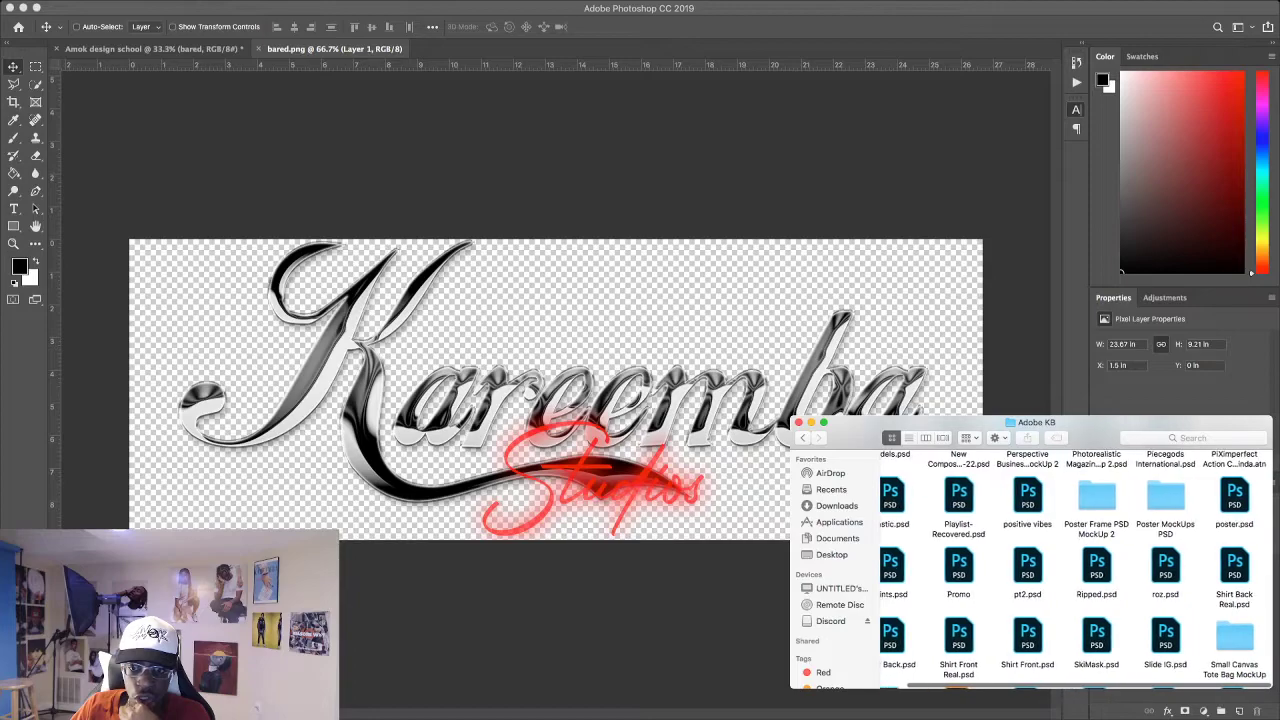
scroll(1075, 570, "up", 5)
scroll(1075, 570, "down", 5)
scroll(1075, 570, "up", 10)
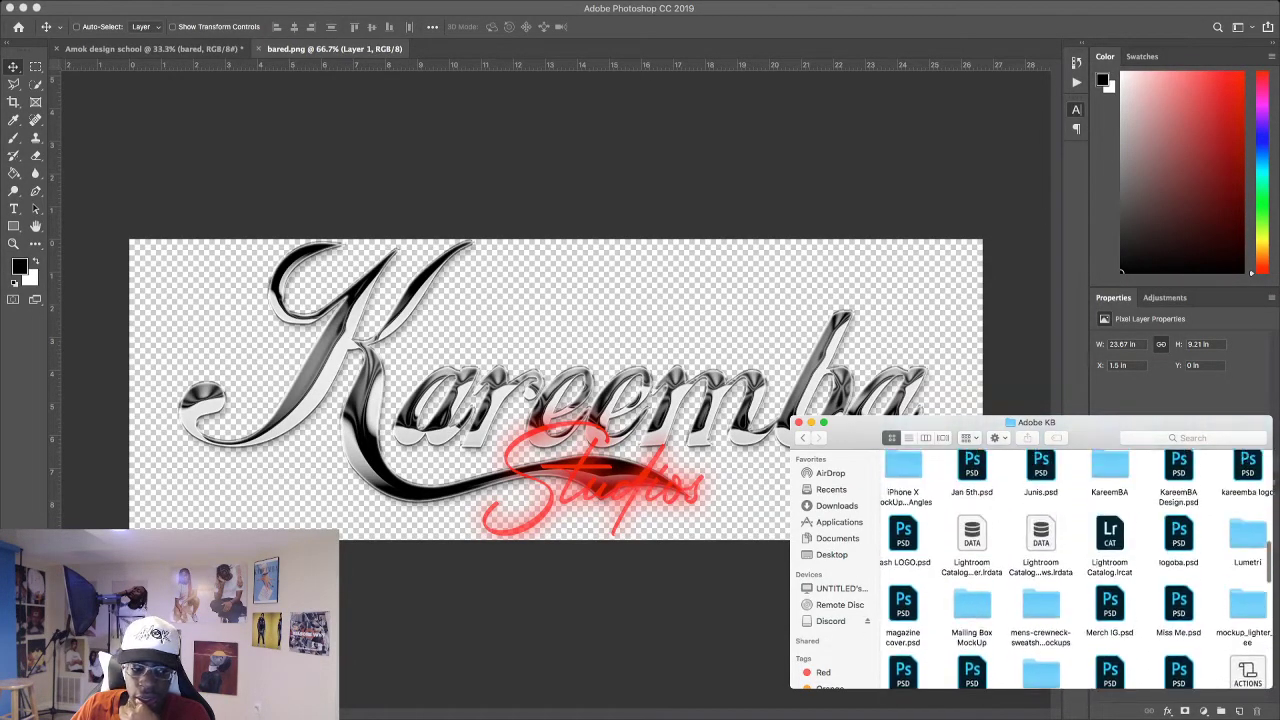
scroll(1075, 570, "up", 10)
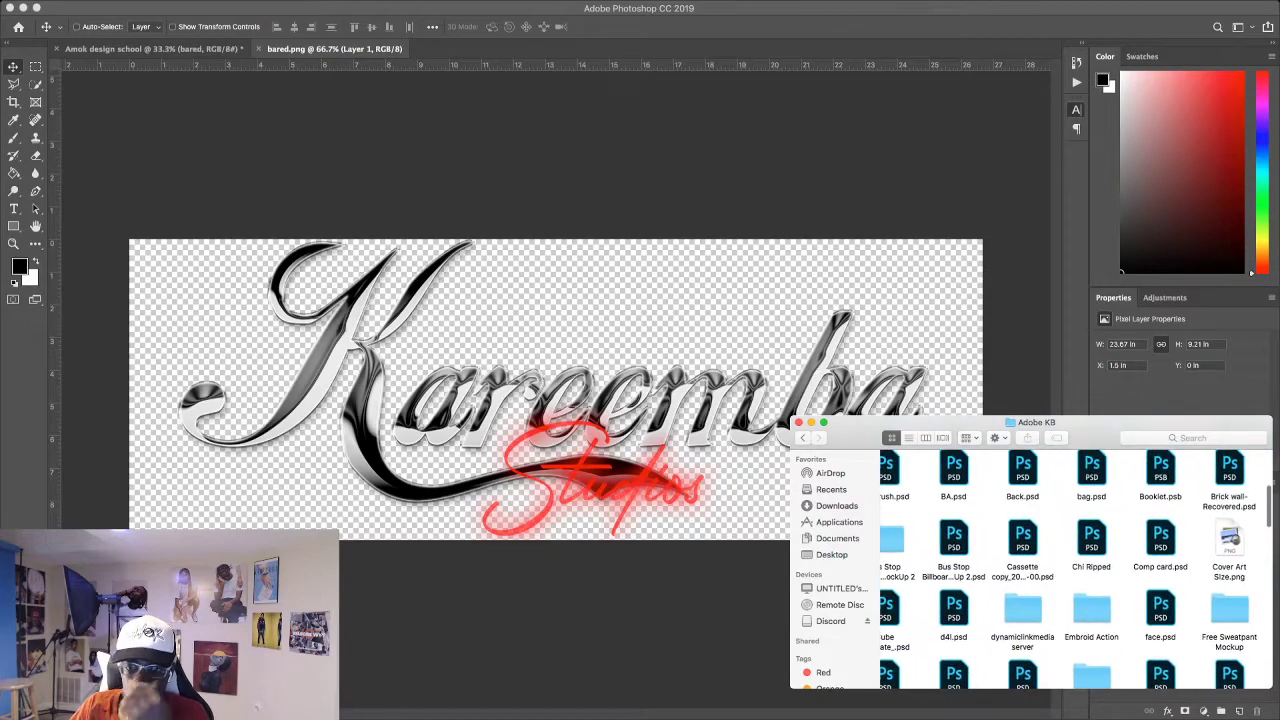
scroll(1075, 570, "up", 2)
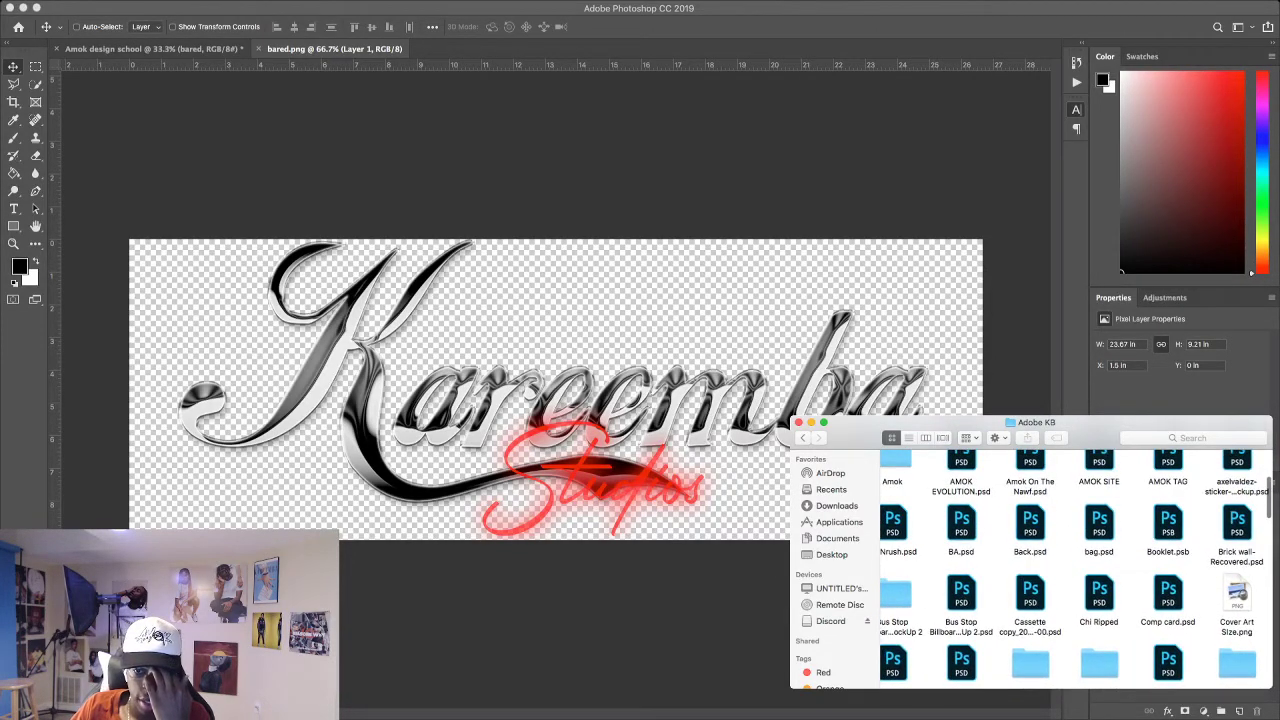
scroll(1075, 570, "down", 10)
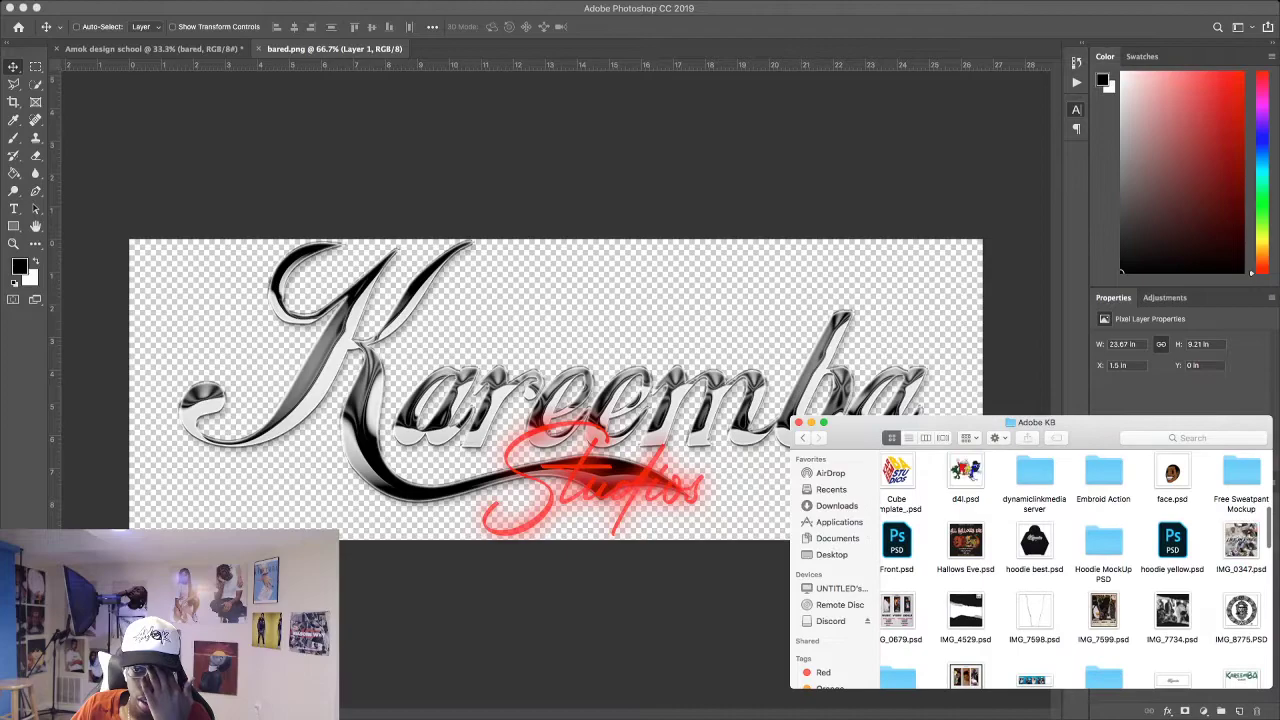
scroll(1075, 570, "down", 8)
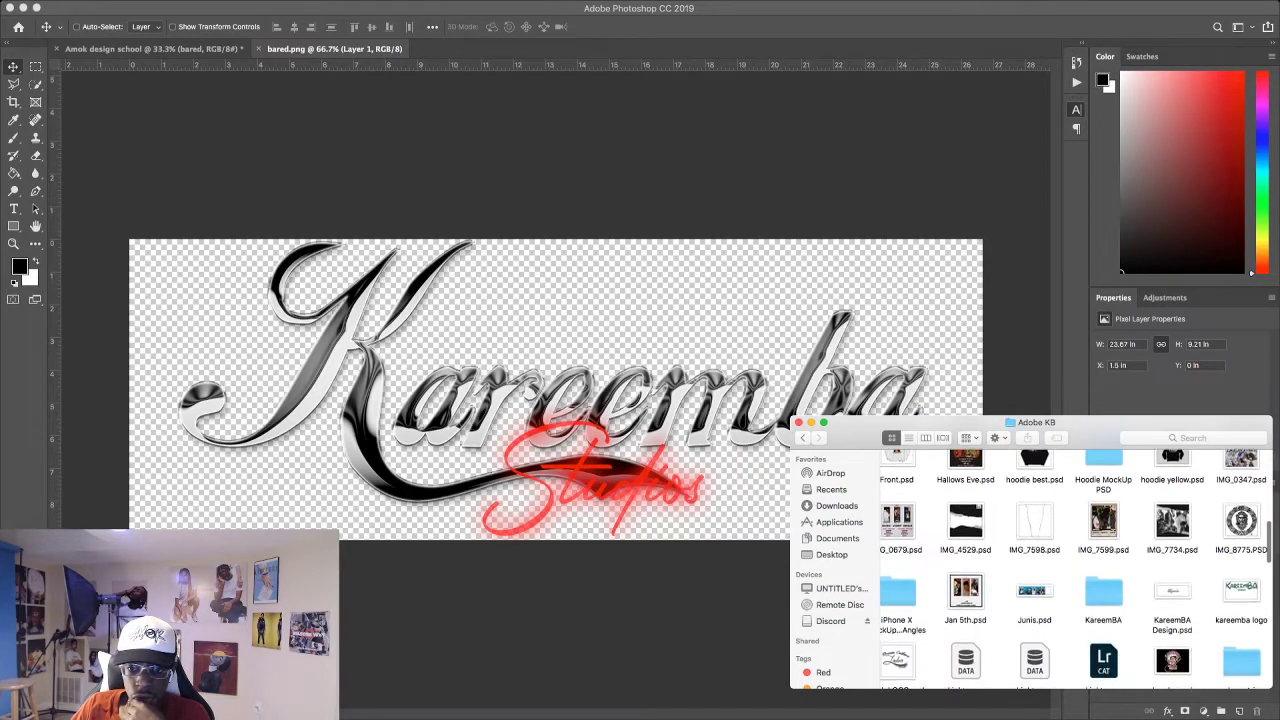
scroll(1075, 570, "down", 5)
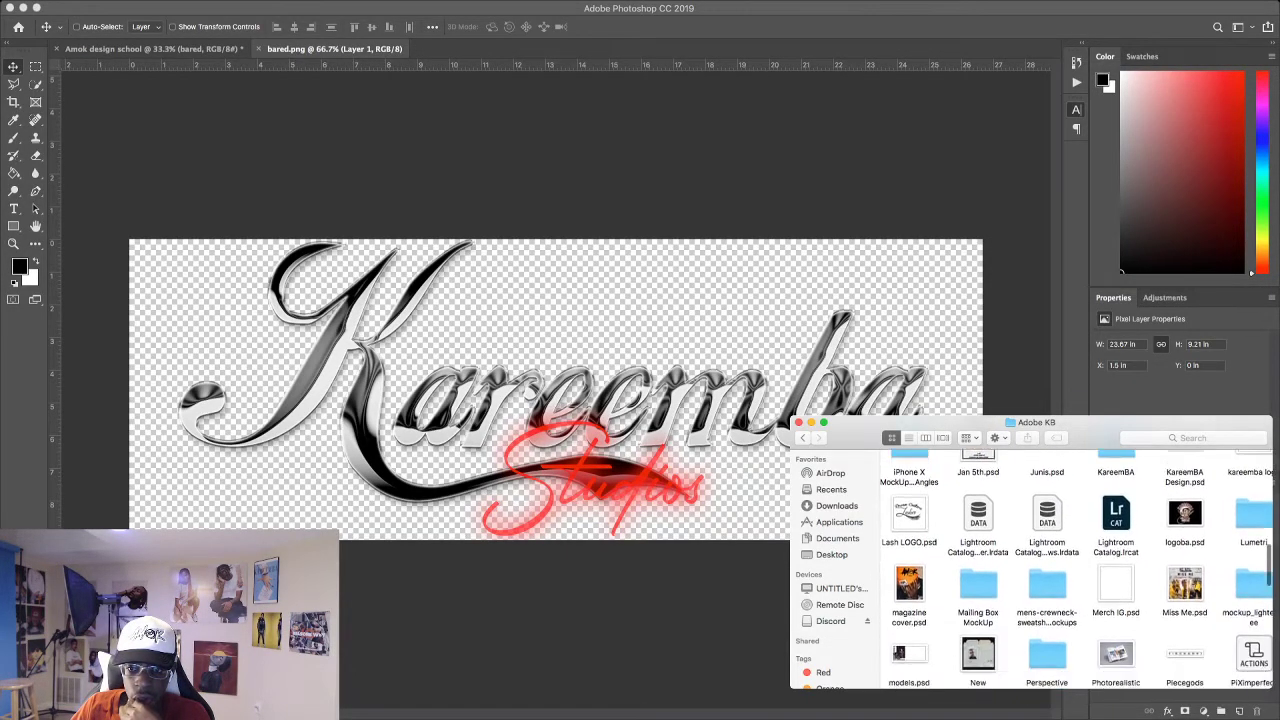
scroll(1075, 570, "down", 10)
scroll(1075, 570, "down", 5)
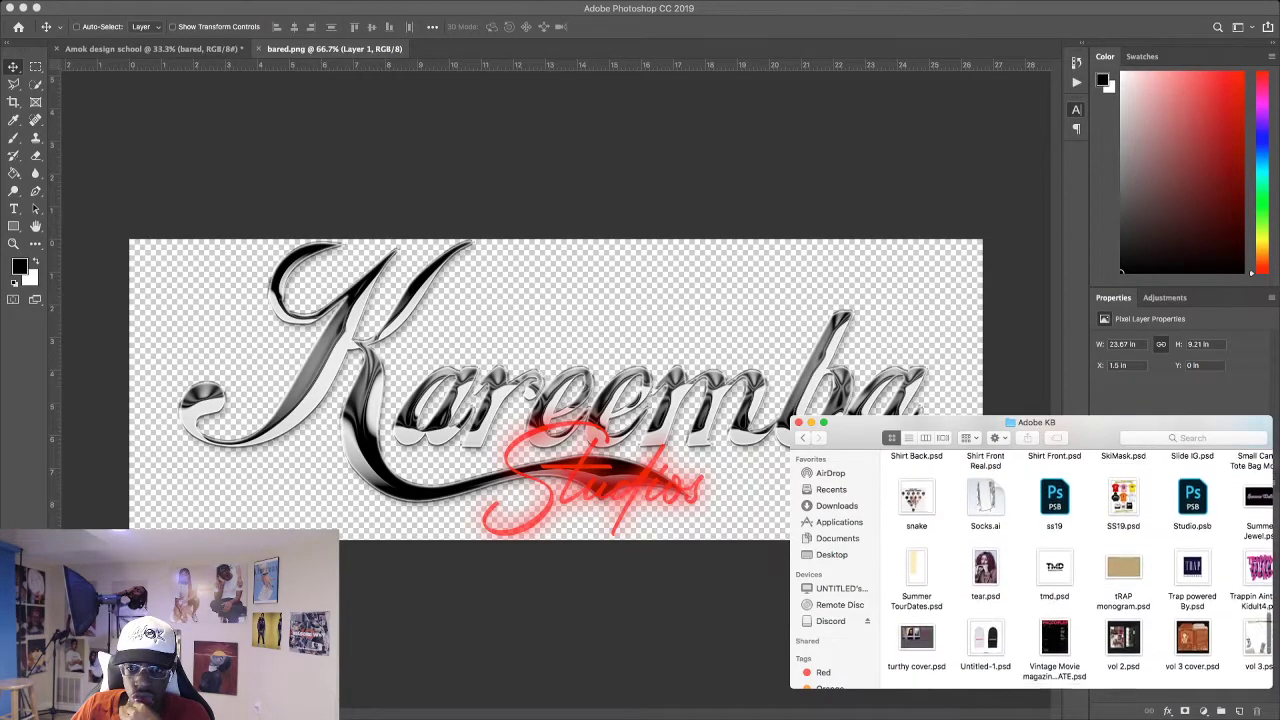
scroll(1191, 566, "down", 1)
double_click(1191, 562)
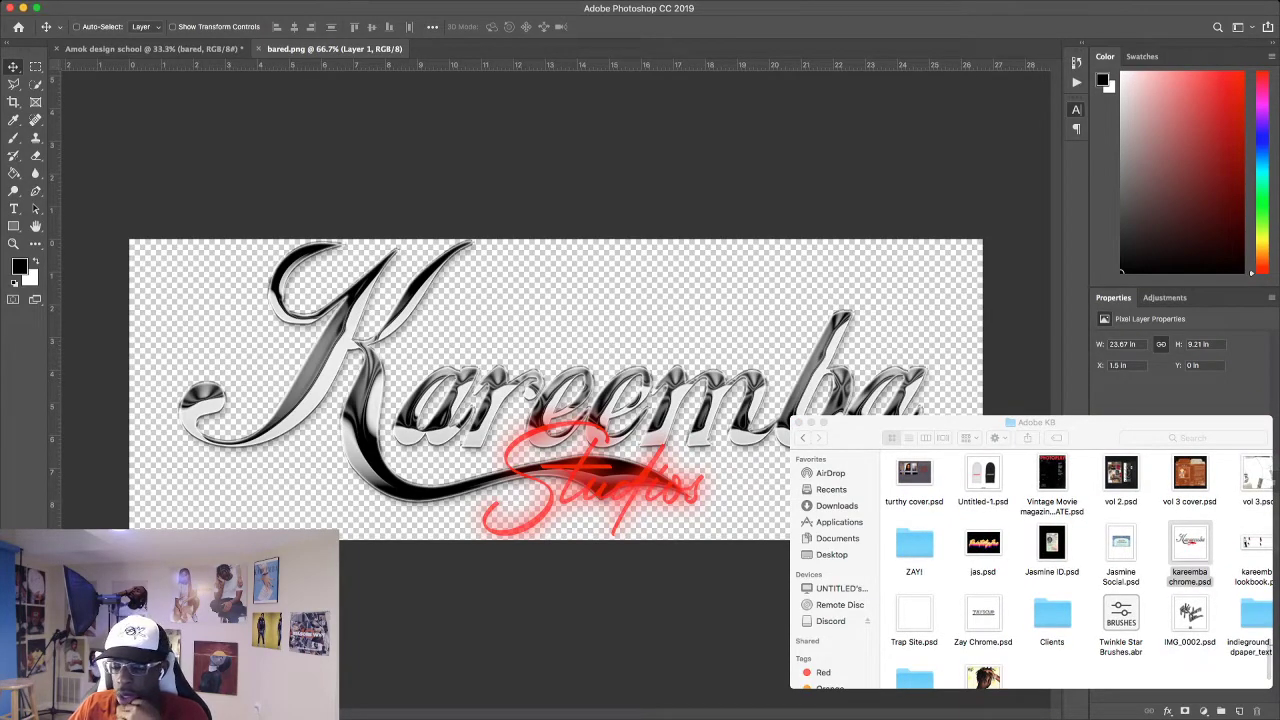
Move the file browser clear of the layer list and delete the two hidden image layers and the hidden models-announcement text layer.
scroll(1076, 568, "down", 1)
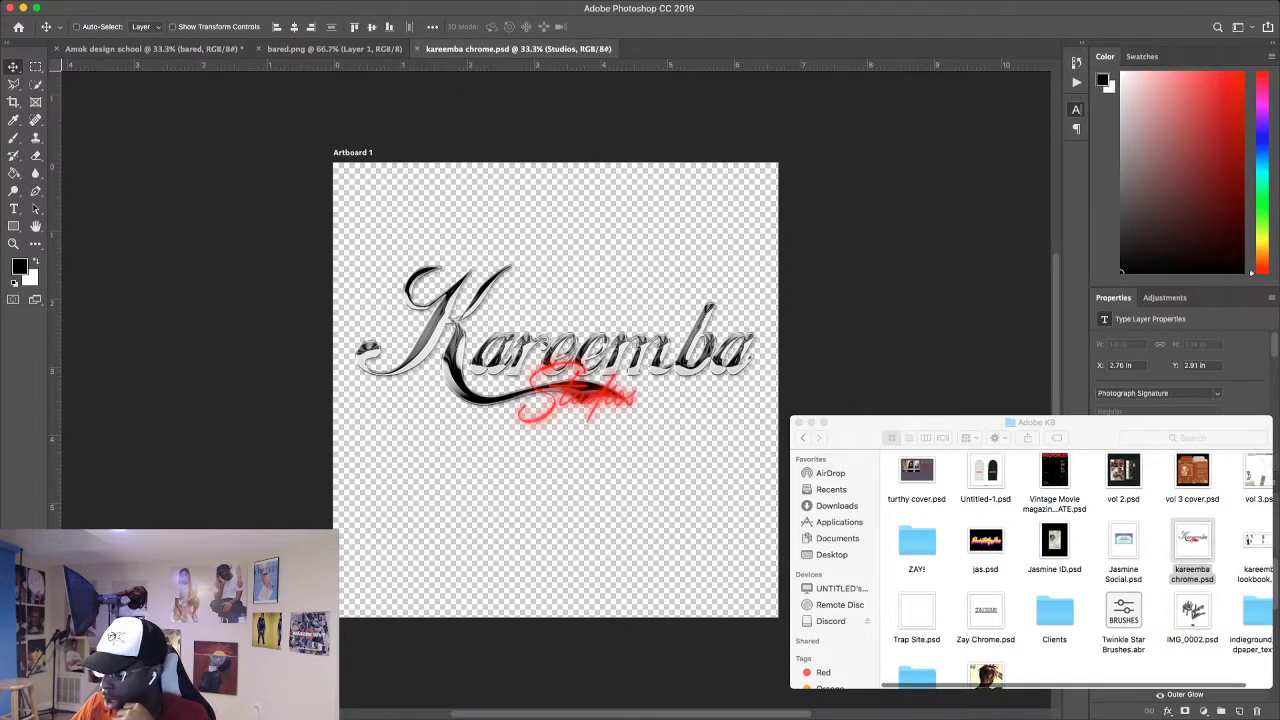
scroll(1190, 695, "down", 5)
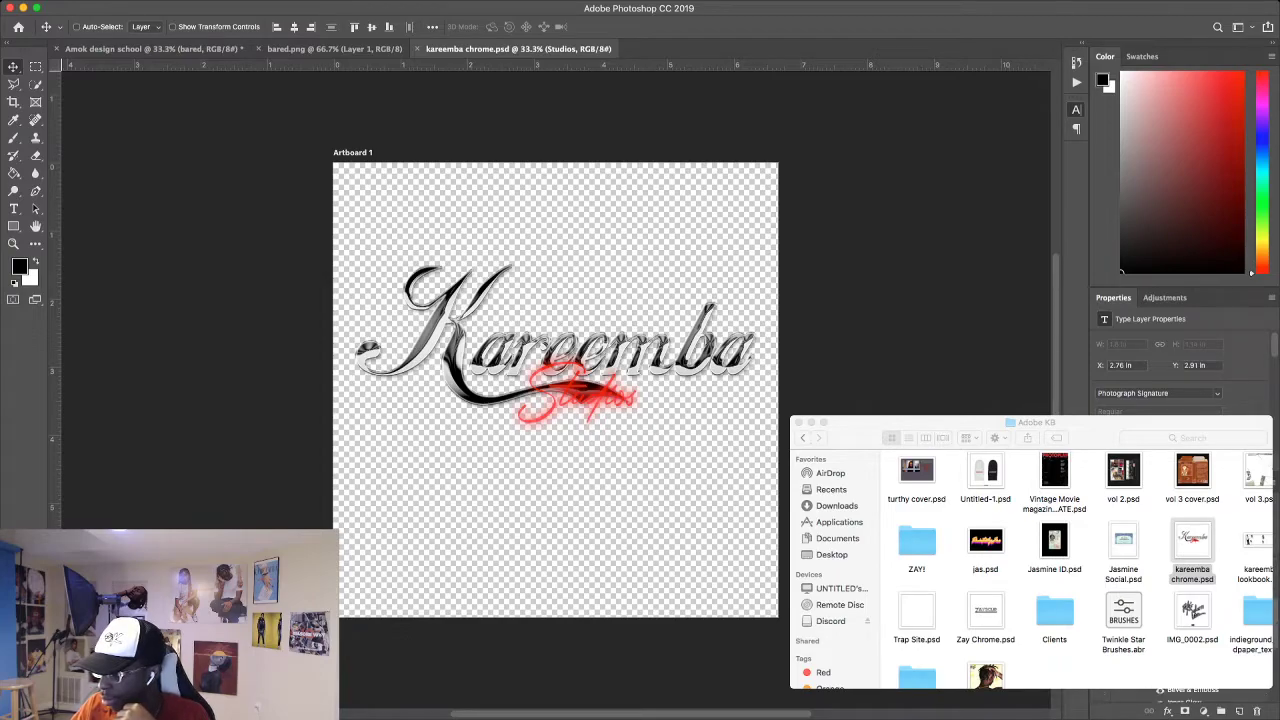
scroll(1190, 695, "down", 3)
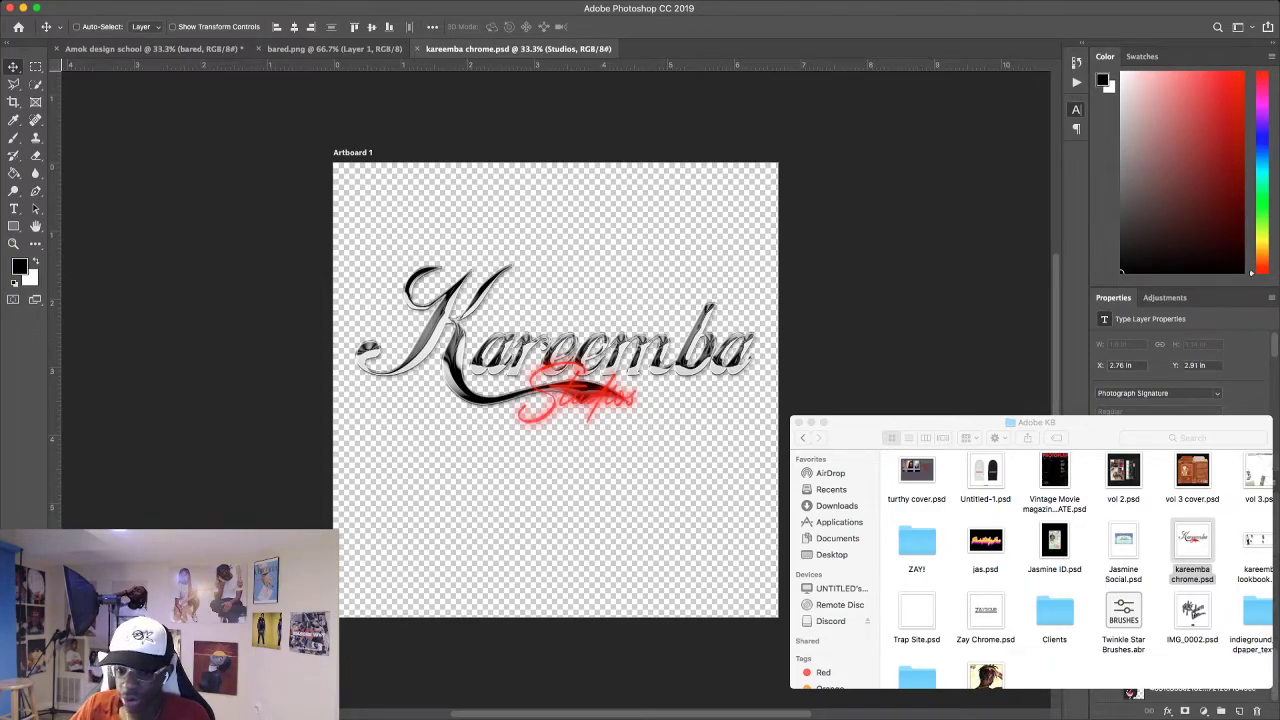
left_click_drag(960, 422, 487, 453)
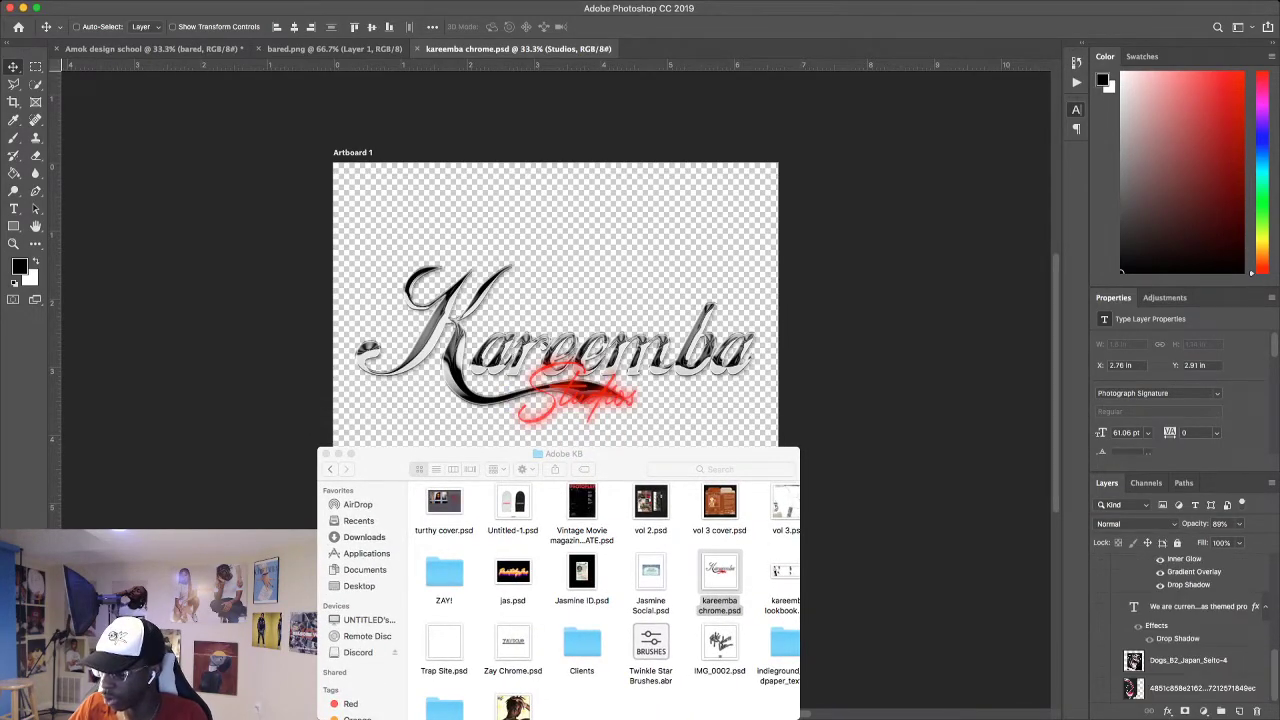
left_click(1188, 661)
key("Delete")
key("Delete")
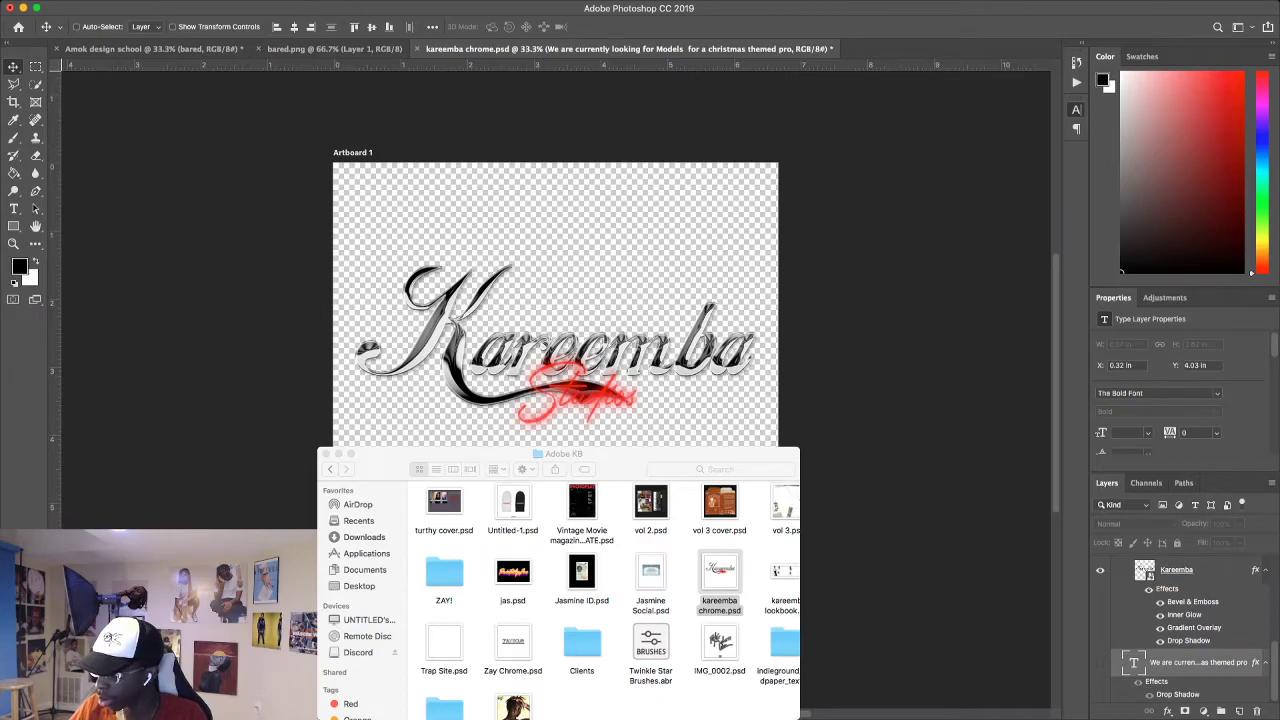
key("Delete")
Delete the hidden "Logos & Design" text layer above the Logos group.
scroll(1180, 630, "down", 5)
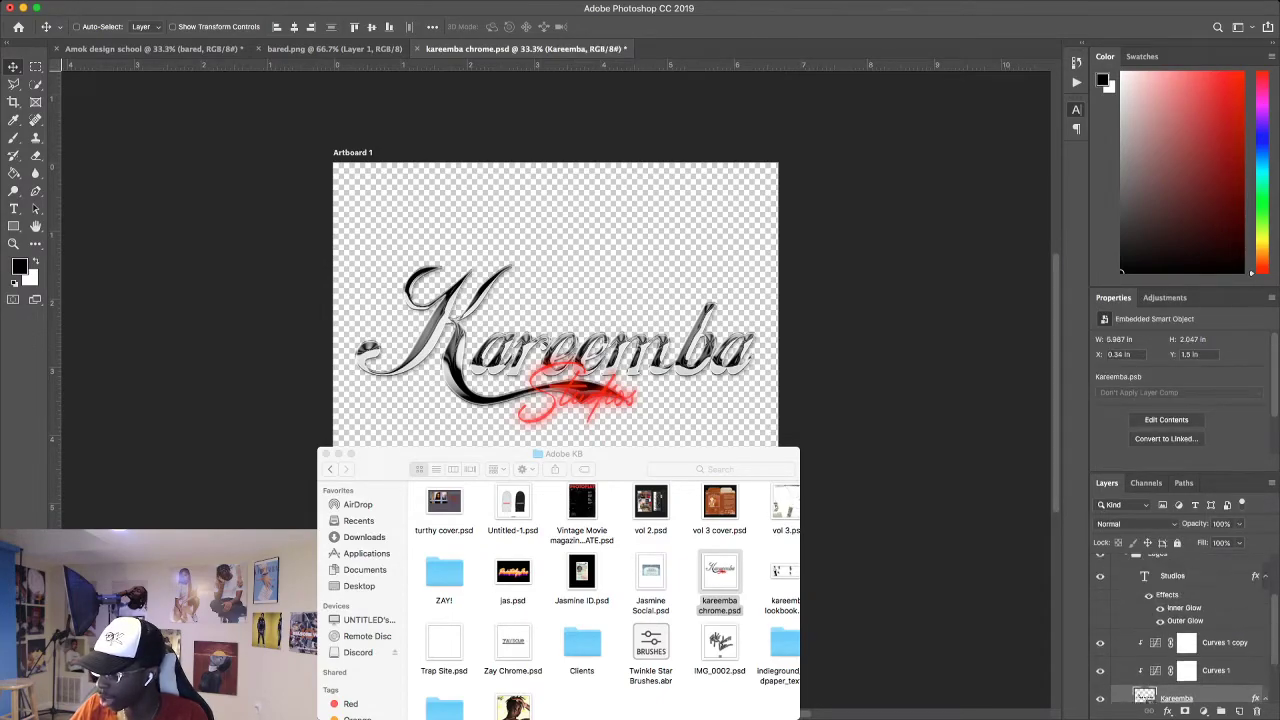
scroll(1180, 630, "up", 1)
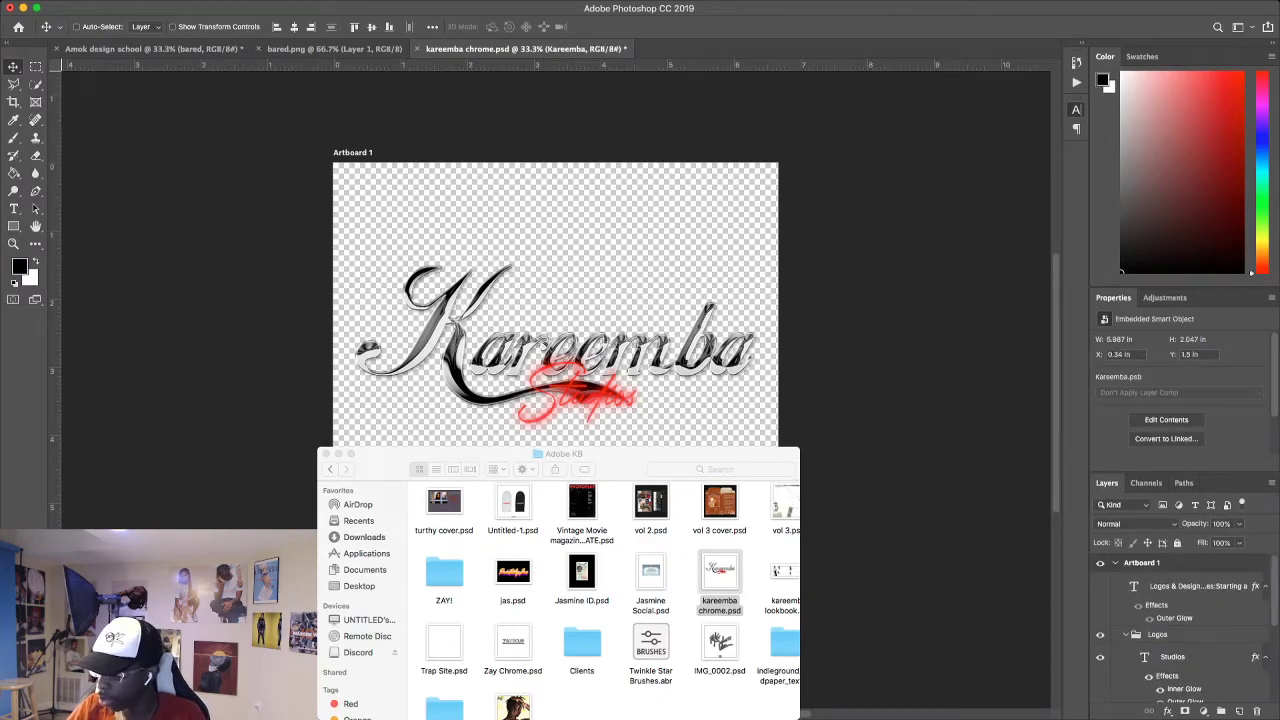
left_click(1197, 587)
key("Delete")
Open the Kareemba smart object's contents and the smart object nested inside it to examine the base lettering.
scroll(1180, 630, "down", 3)
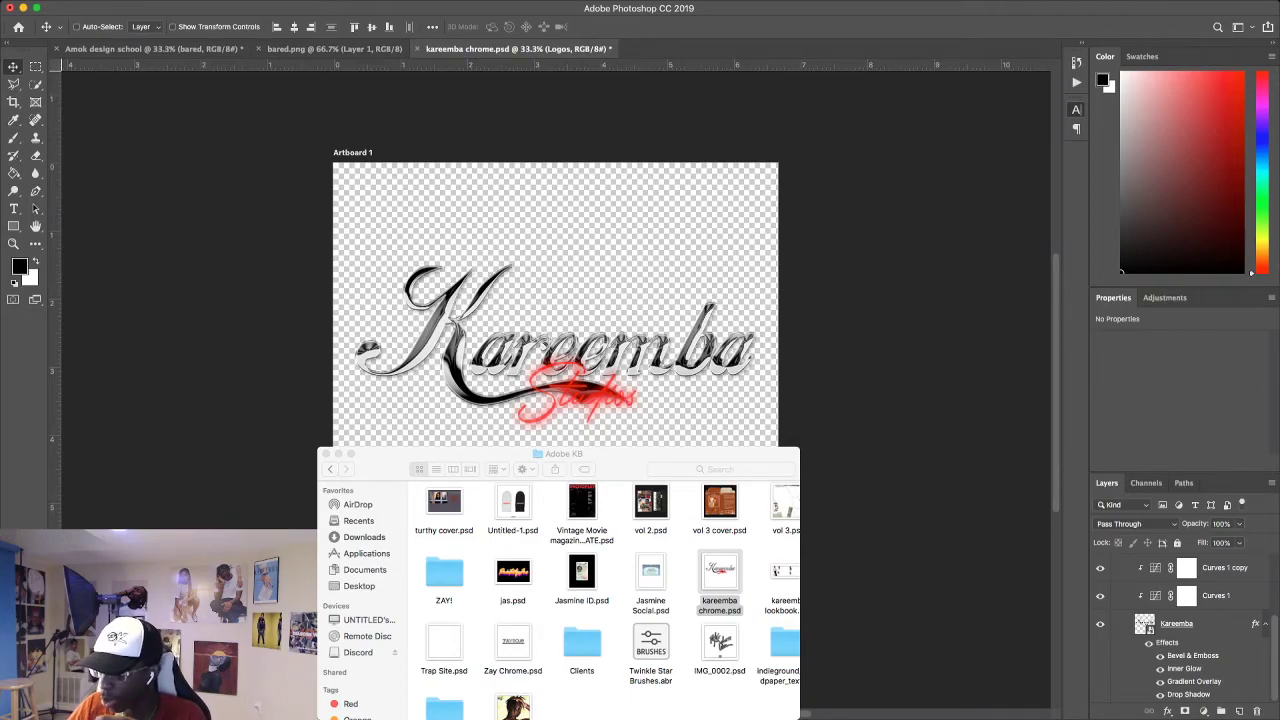
double_click(1145, 624)
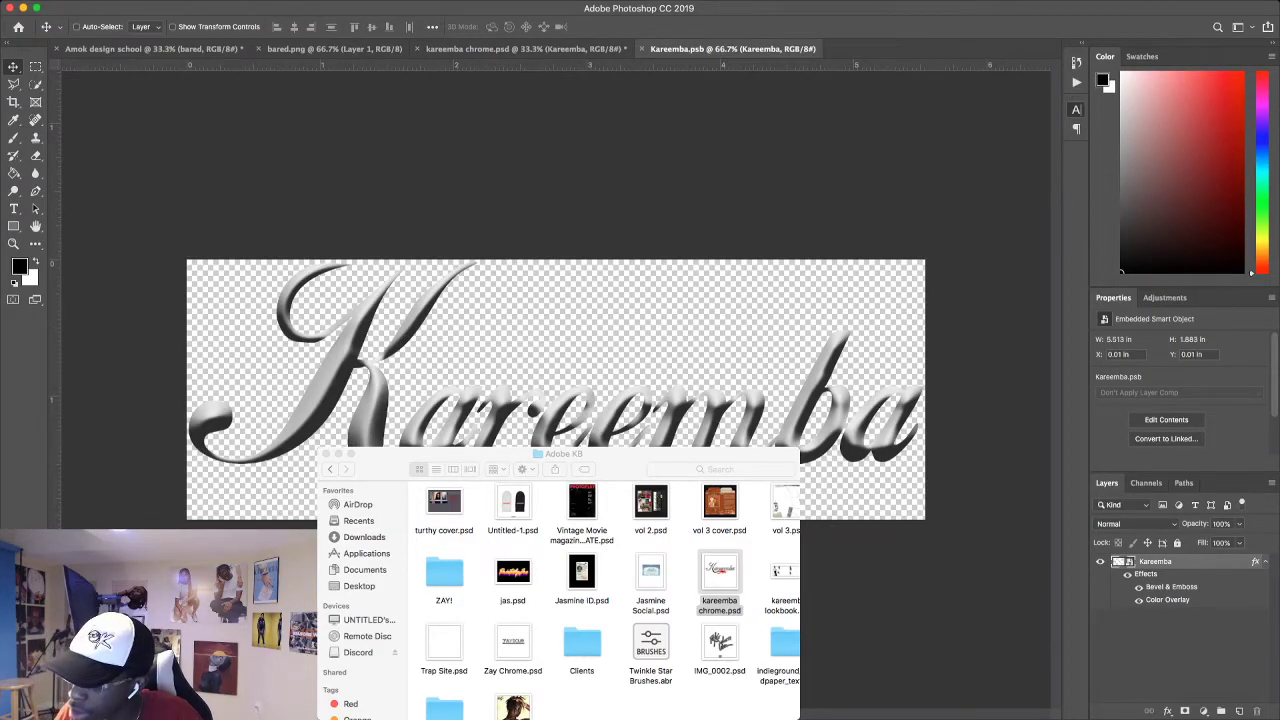
left_click(642, 48)
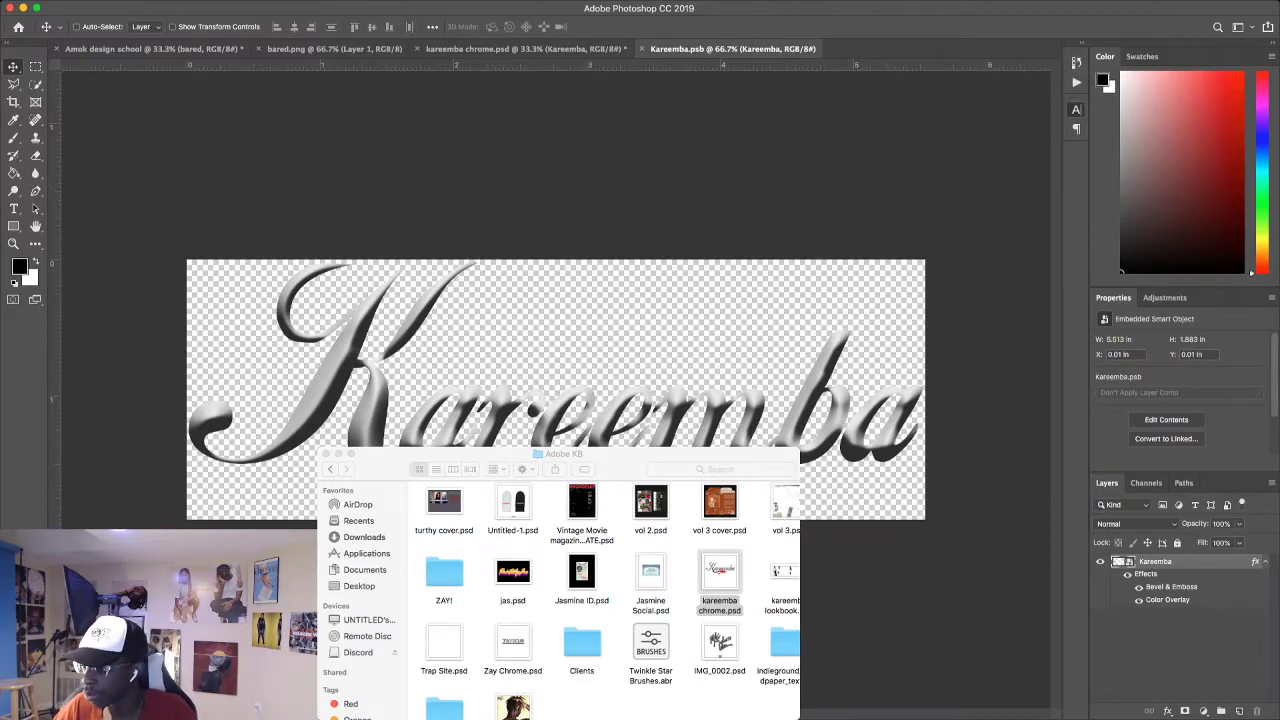
double_click(1119, 562)
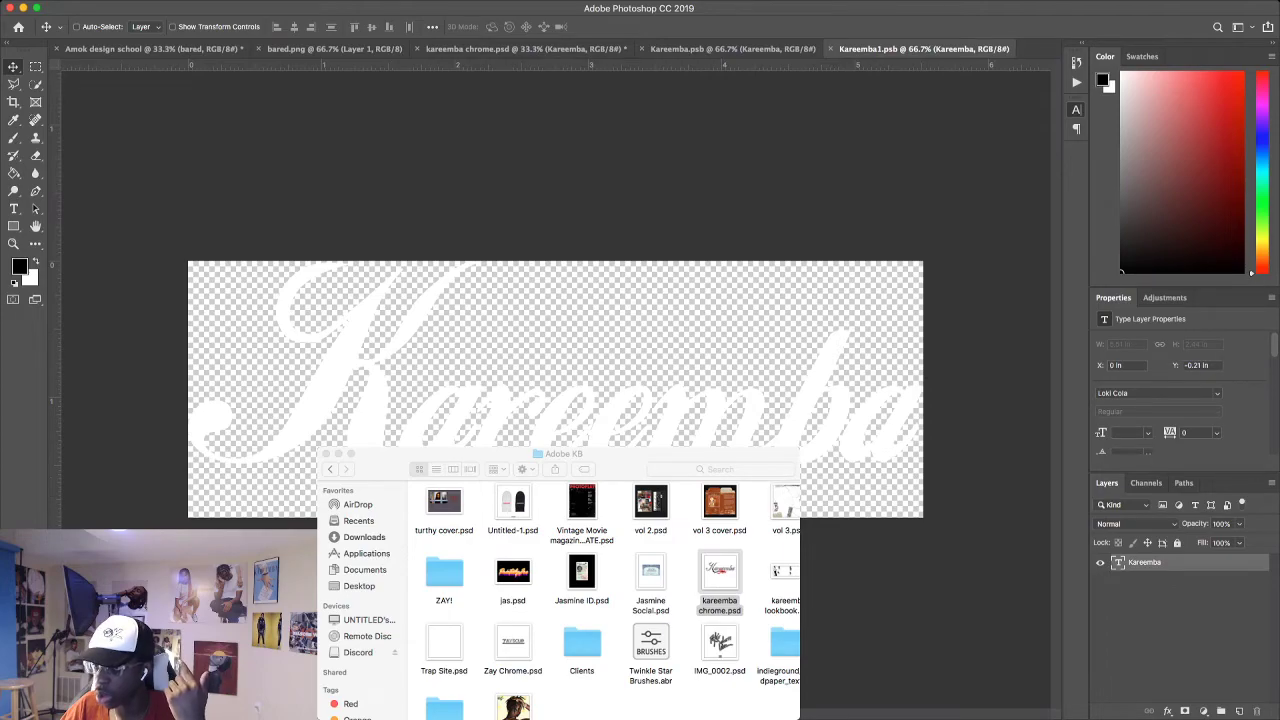
Select the Kareemba lettering for text editing to inspect its Loki Cola type, and commit it without edits.
double_click(1119, 562)
key("super+Return")
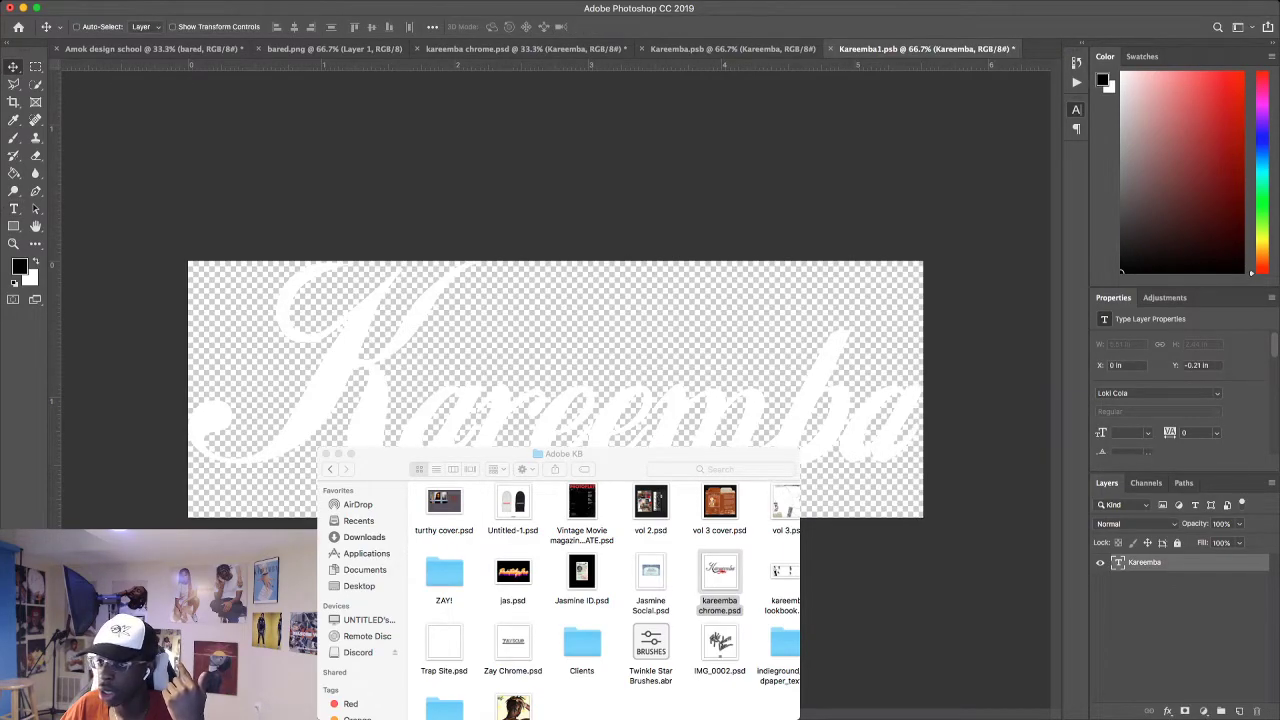
double_click(1118, 562)
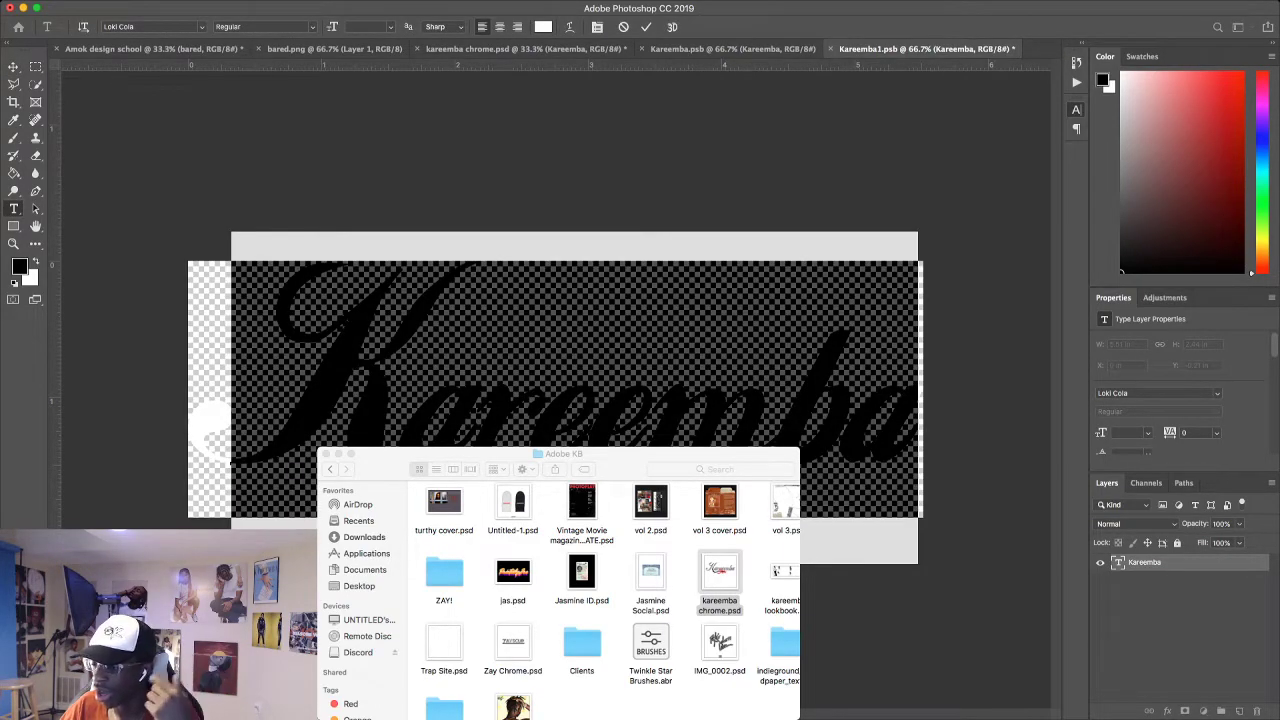
key("super+Return")
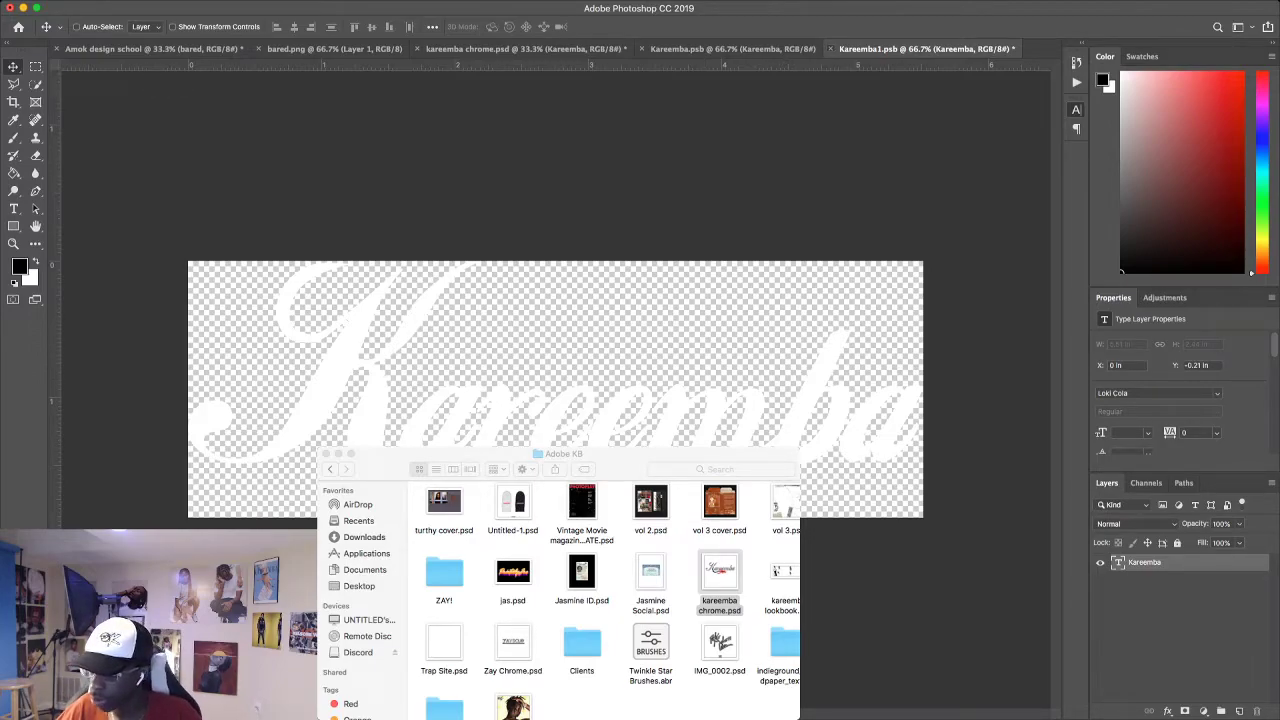
Close Kareemba1.psb and Kareemba.psb to return to the kareemba chrome.psd document.
key("super+w")
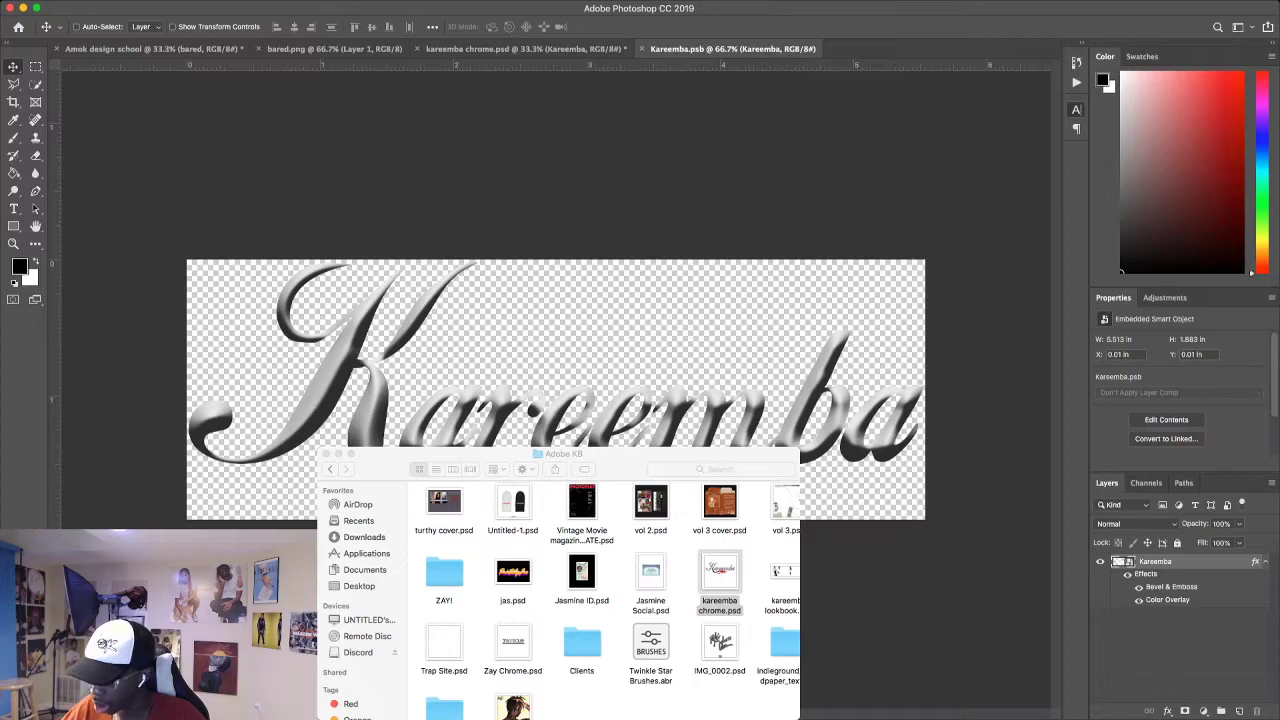
key("h")
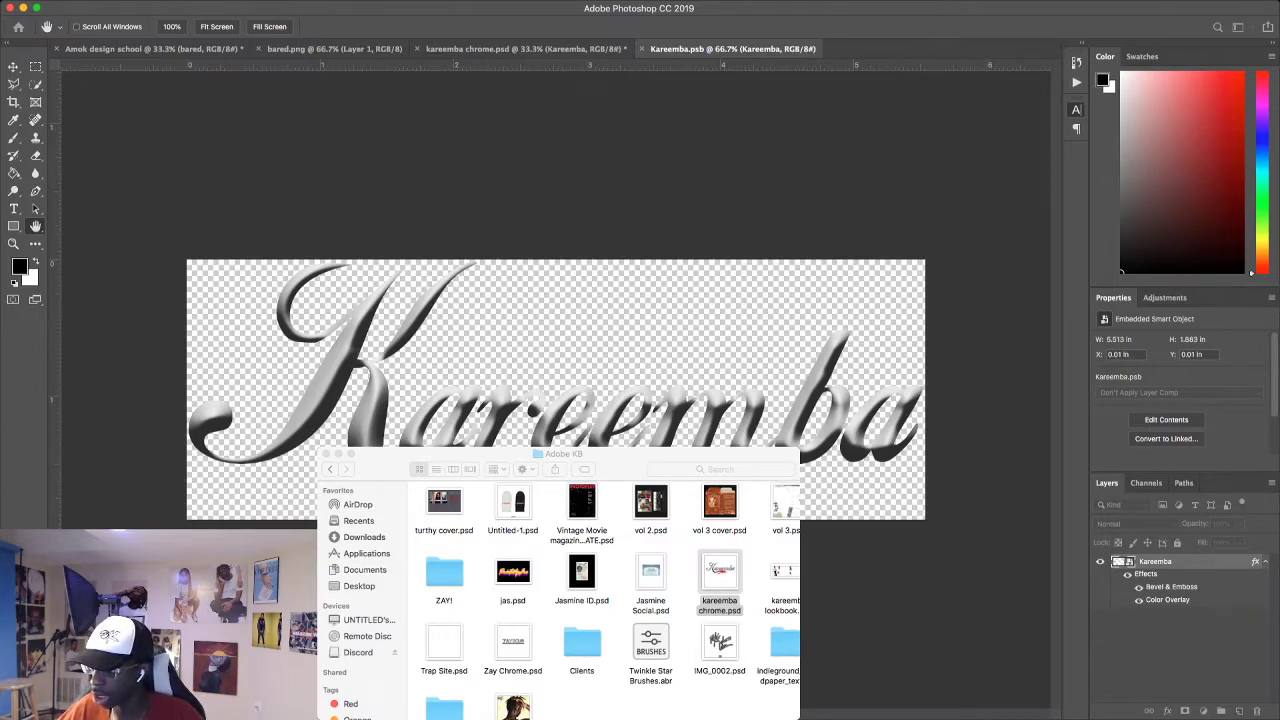
key("v")
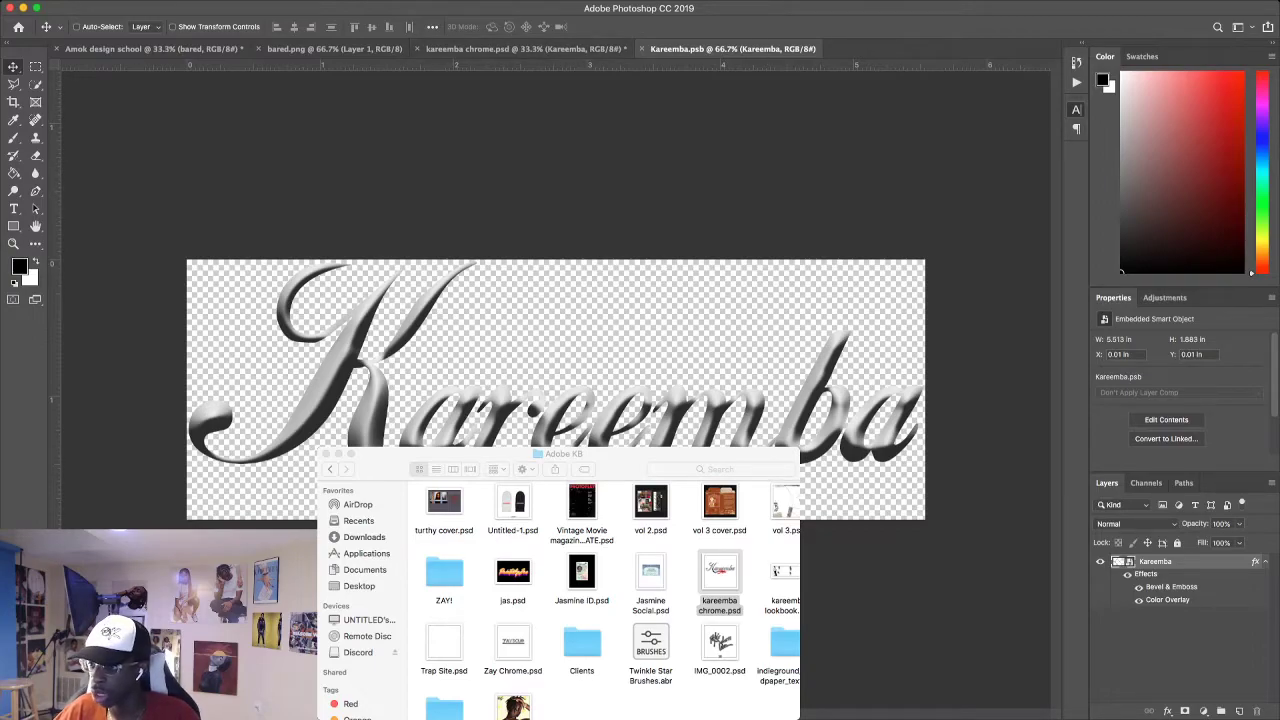
left_click(645, 48)
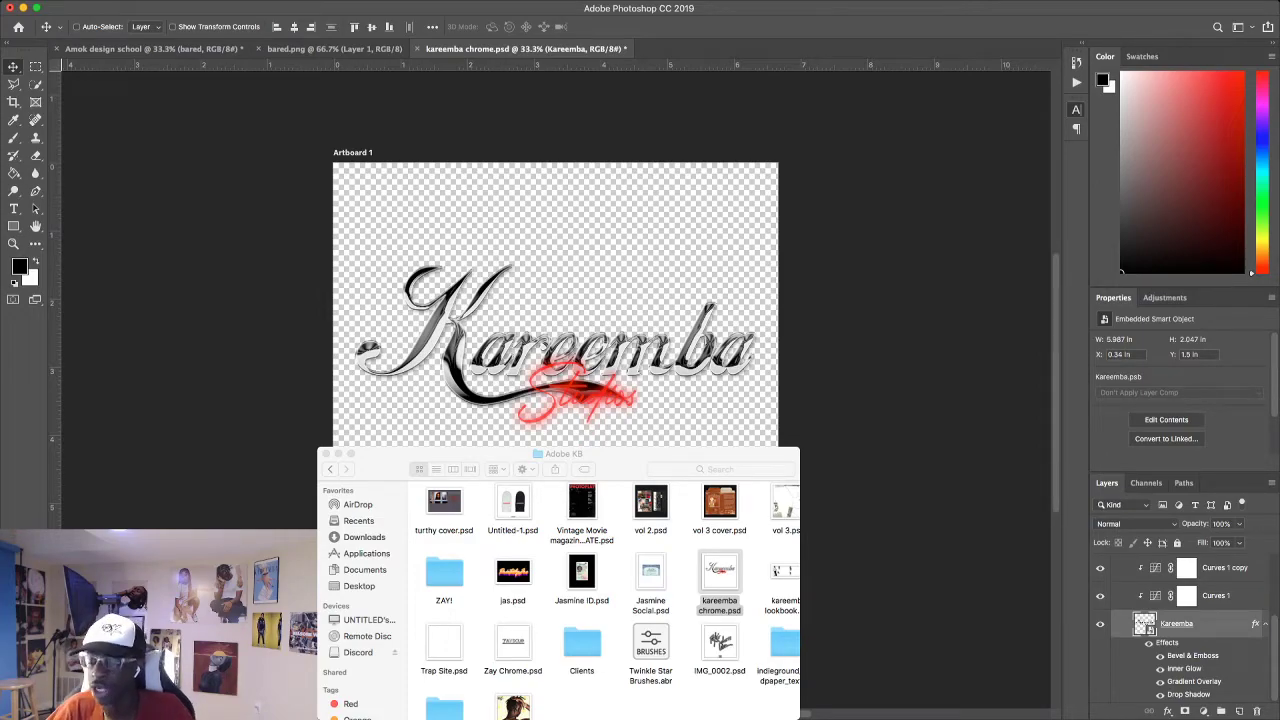
Examine the curve shapes of the Curves 1 and Curves 1 copy adjustments clipped to the Kareemba layer.
left_click(1217, 596)
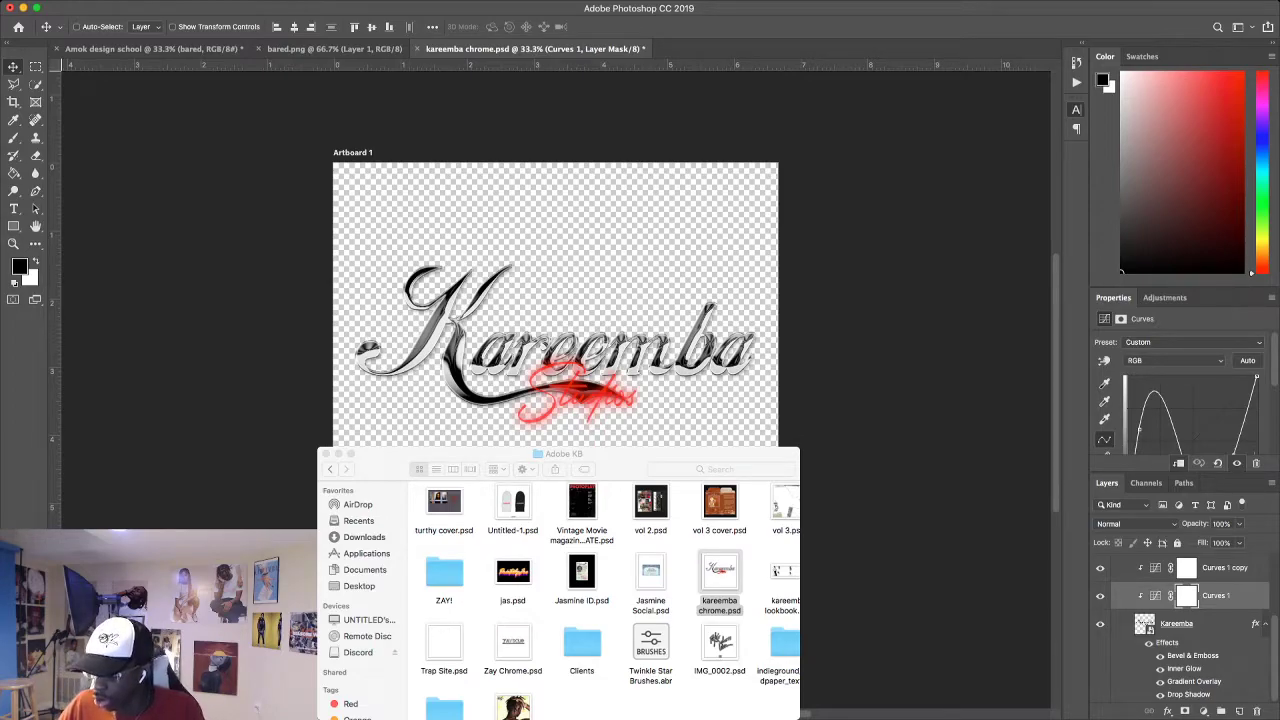
scroll(1185, 630, "up", 1)
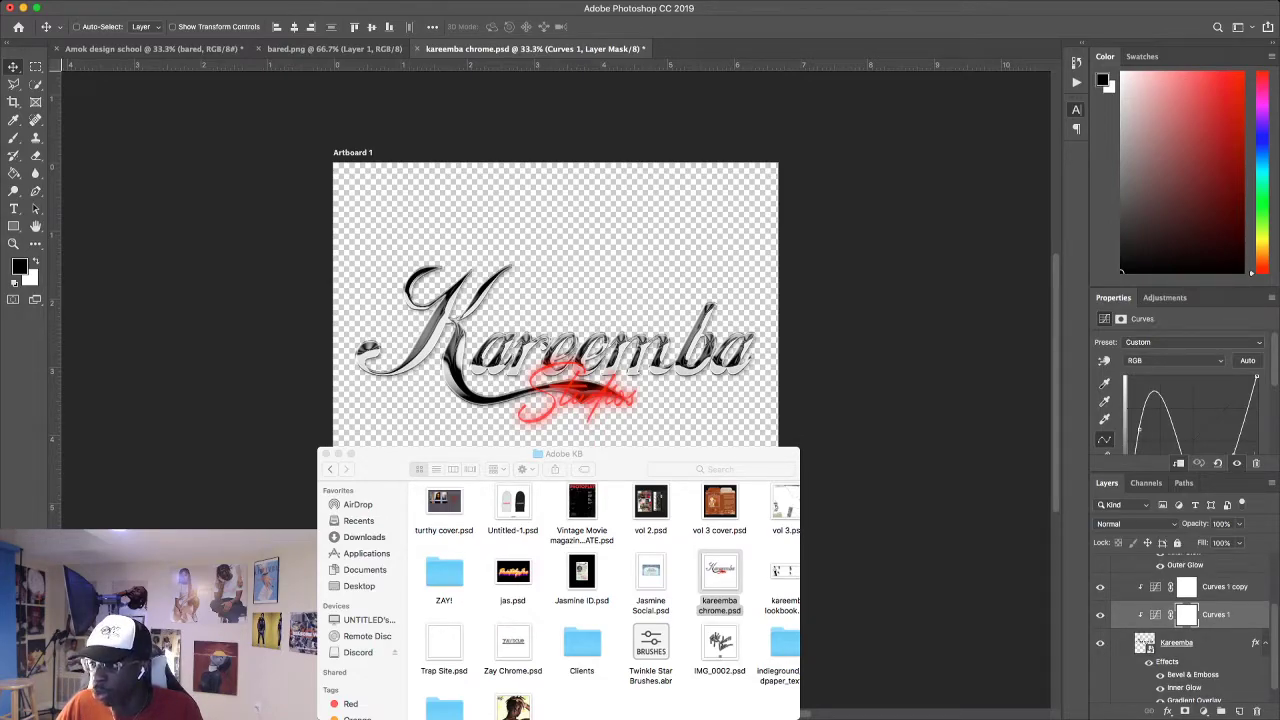
left_click(1225, 587)
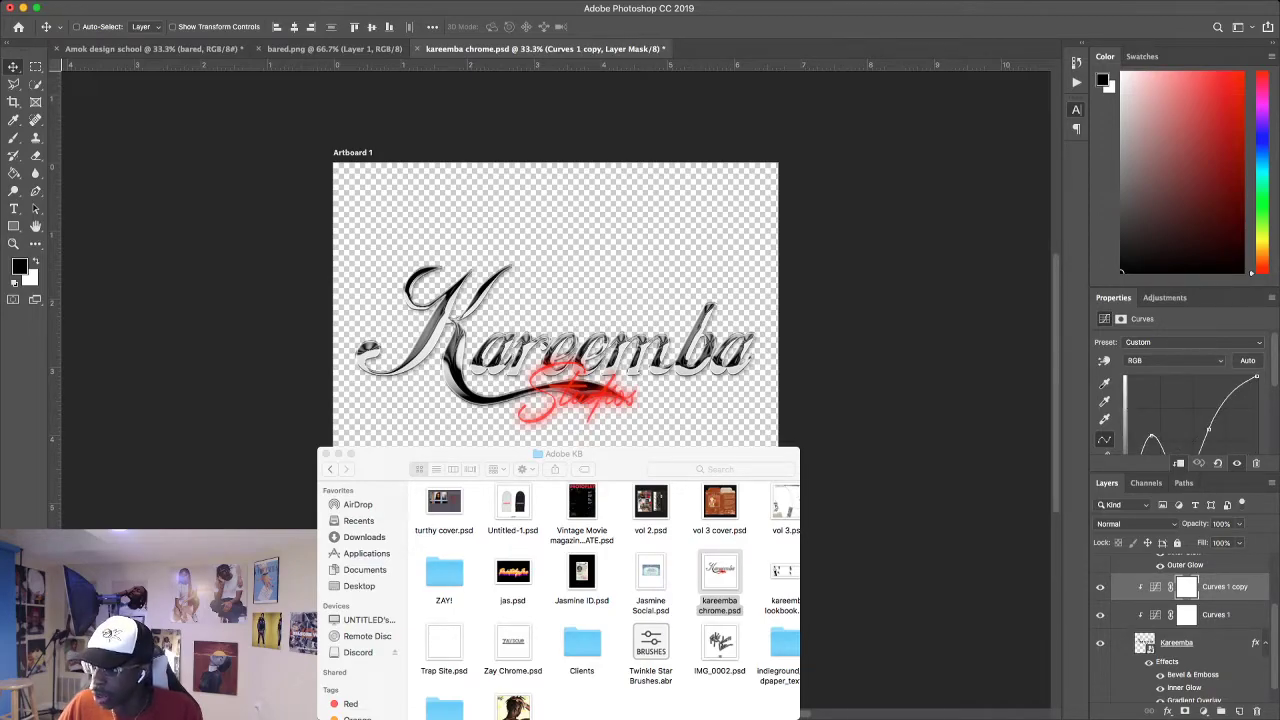
Try reshaping the Curves 1 adjustment by moving its curve points up and down to see the chrome change, and undo the edits.
left_click(1216, 614)
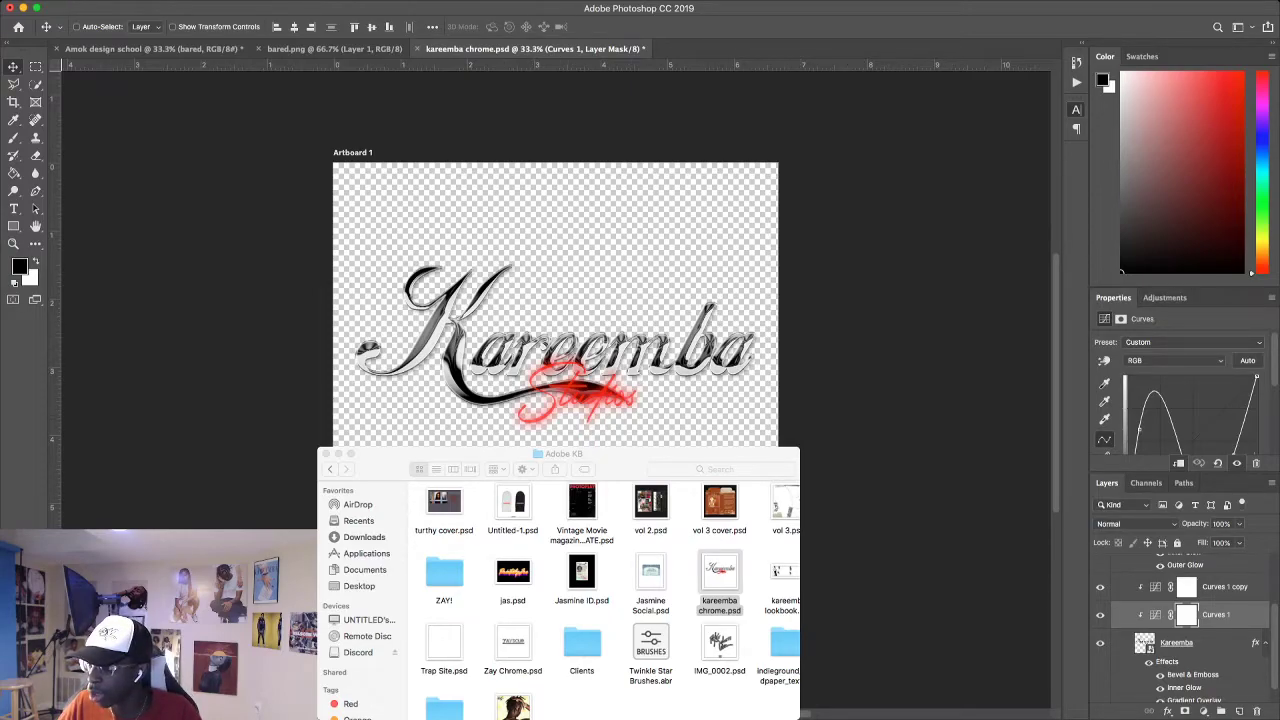
left_click_drag(1174, 289, 1174, 206)
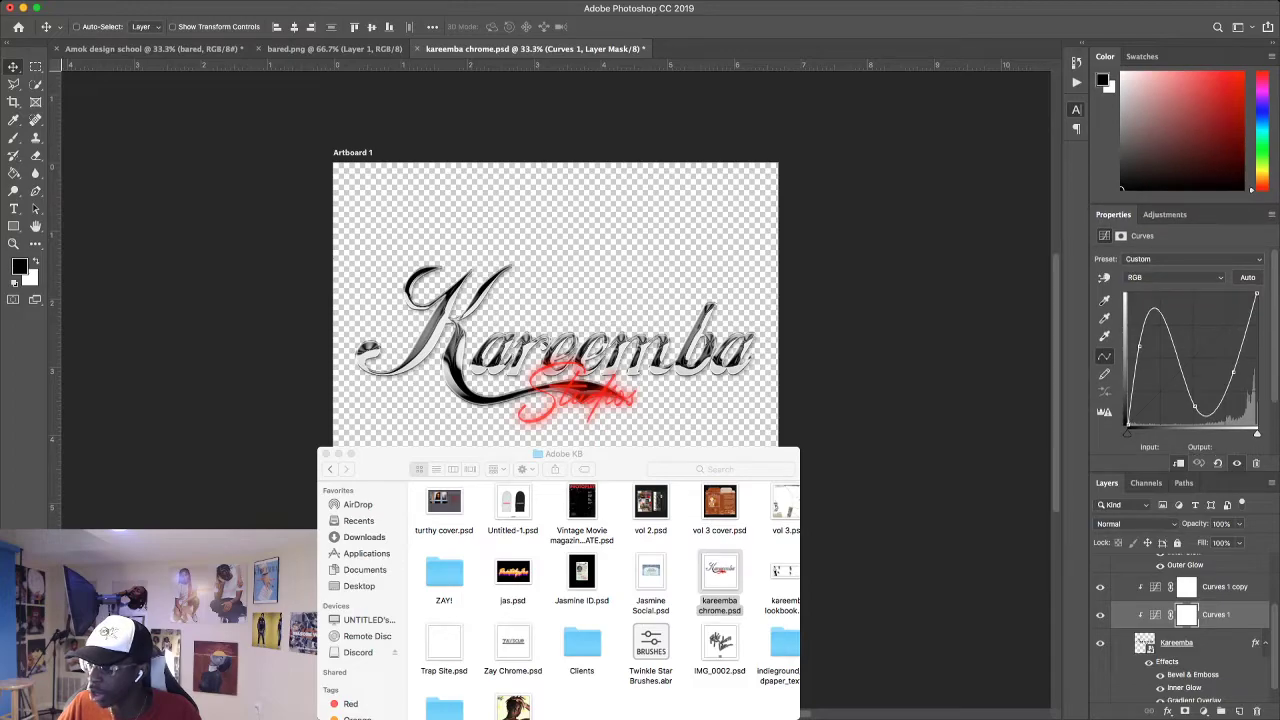
mouse_move(1229, 383)
left_mouse_down()
mouse_move(1231, 372)
mouse_move(1236, 410)
mouse_move(1203, 386)
mouse_move(1196, 334)
mouse_move(1268, 334)
left_mouse_up()
left_click(1226, 381)
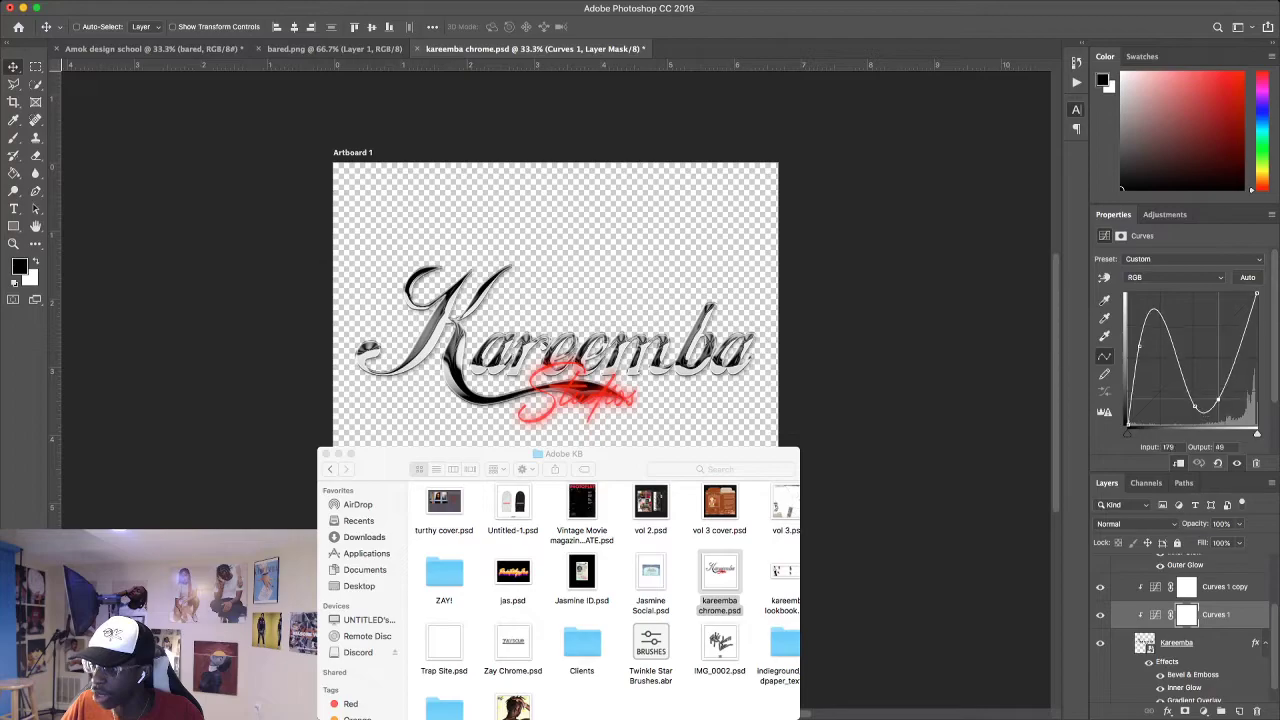
left_click_drag(1195, 407, 1194, 352)
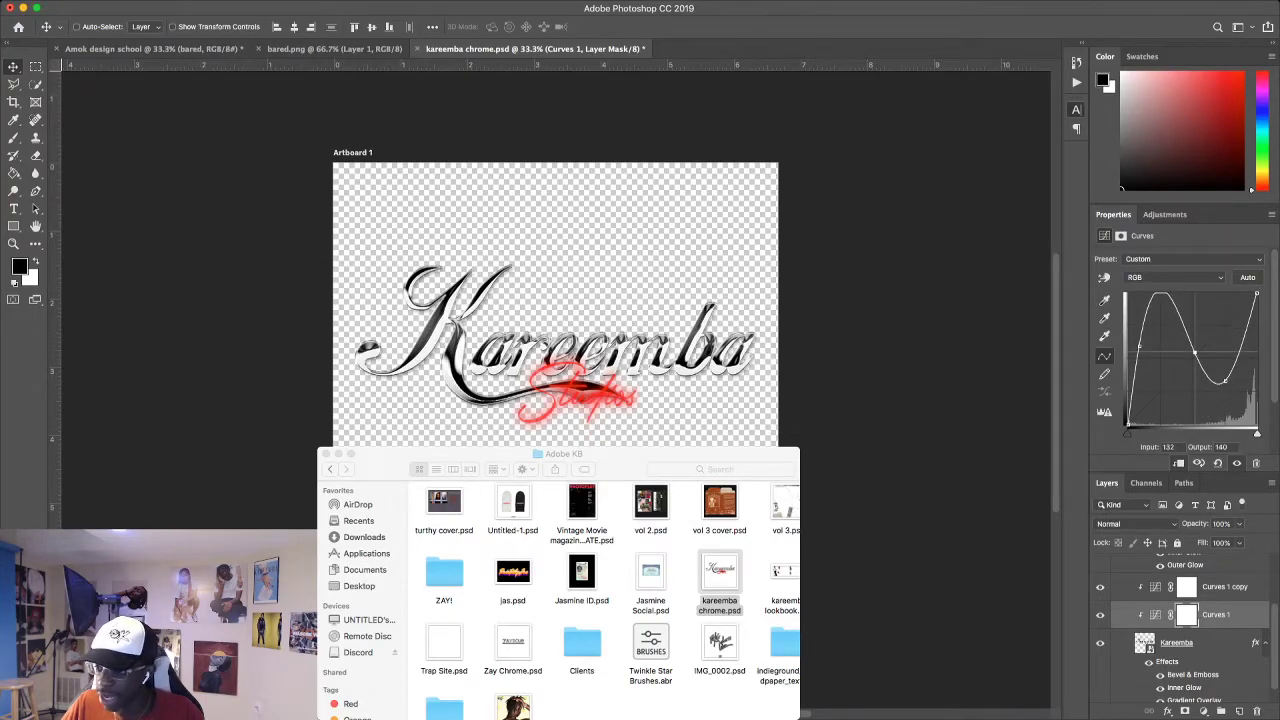
left_click_drag(1194, 352, 1168, 421)
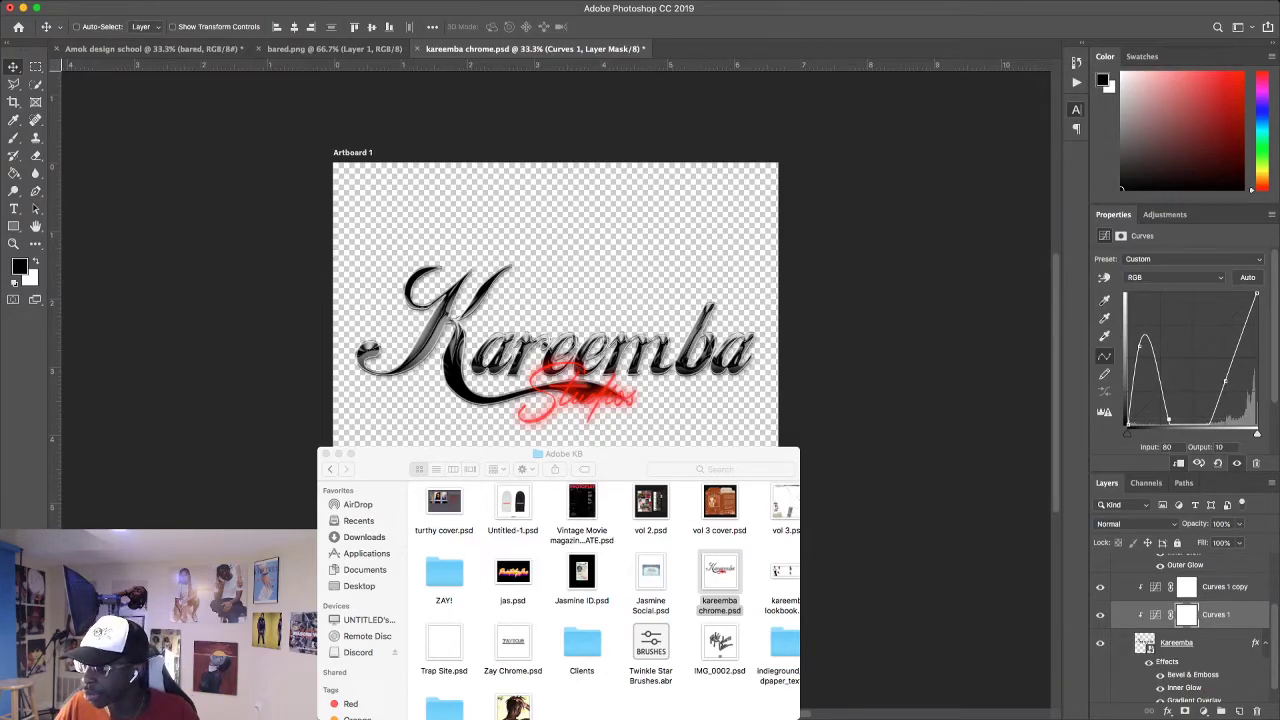
left_click_drag(1168, 421, 1142, 345)
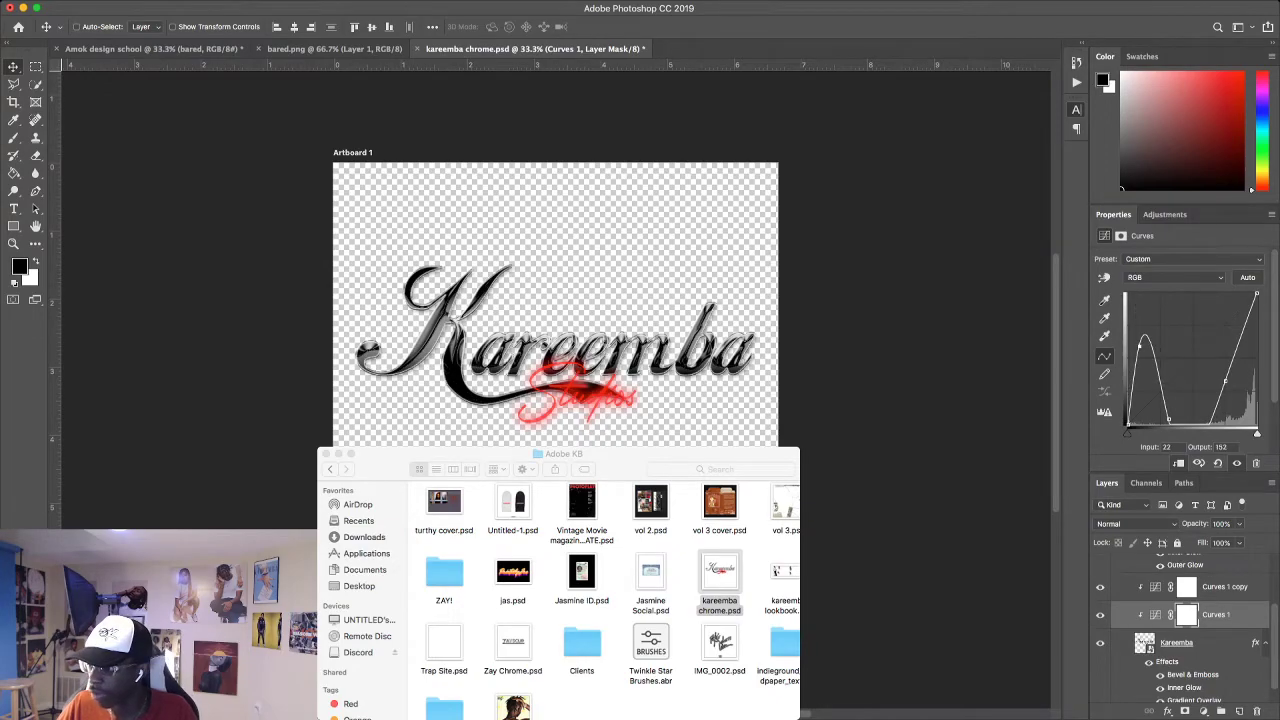
mouse_move(1257, 293)
left_mouse_down()
mouse_move(1229, 297)
mouse_move(1257, 310)
mouse_move(1257, 293)
left_mouse_up()
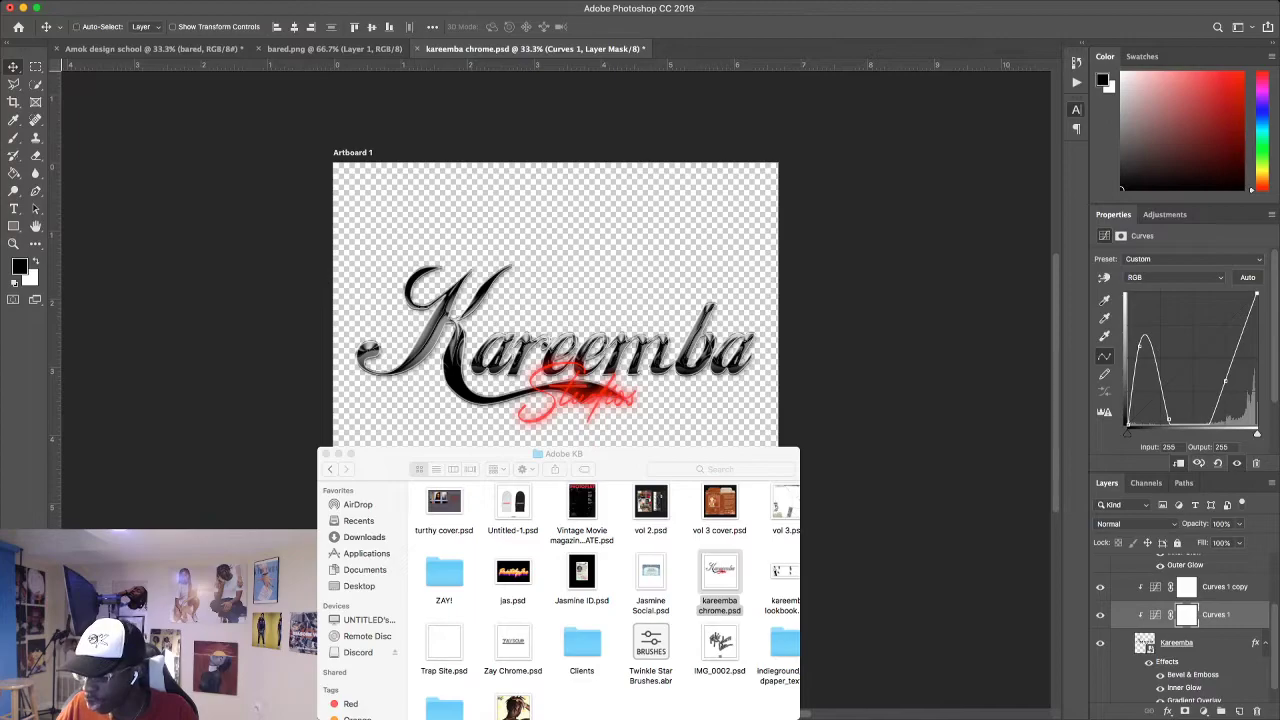
key("super+z")
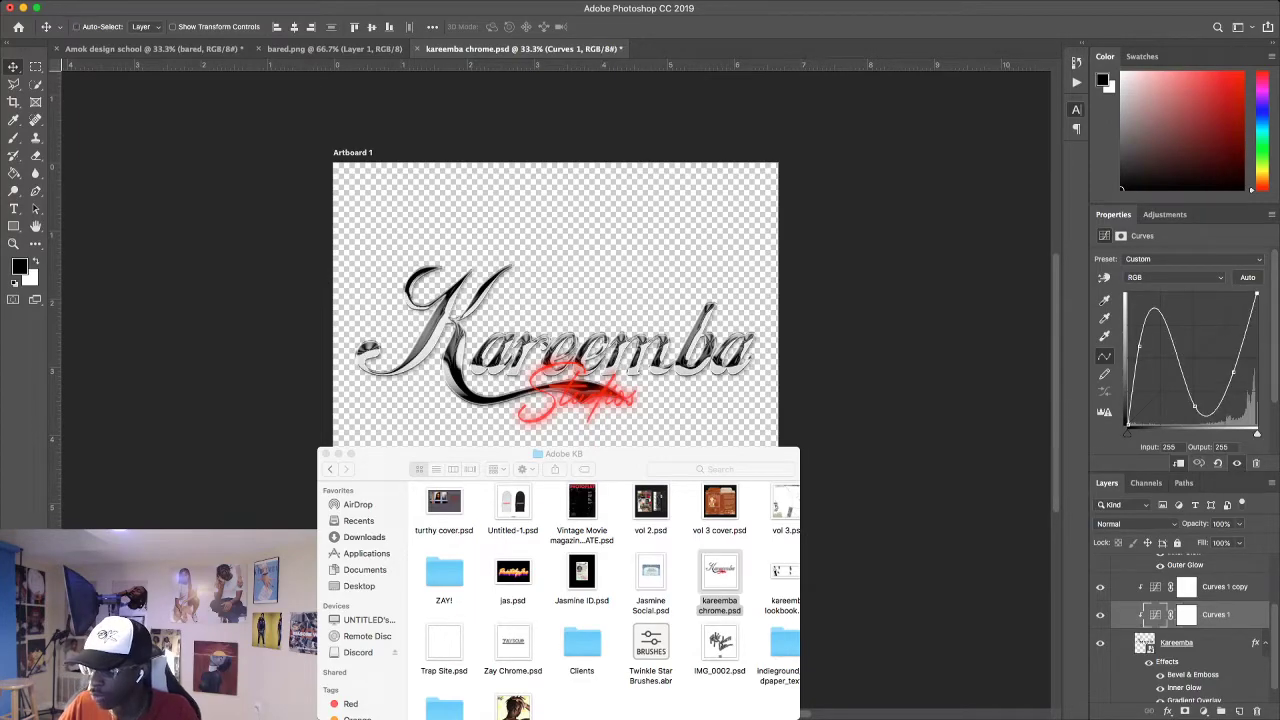
Try shifting the points of the Curves 1 copy adjustment and return its curve to its original shape.
left_click(1187, 587)
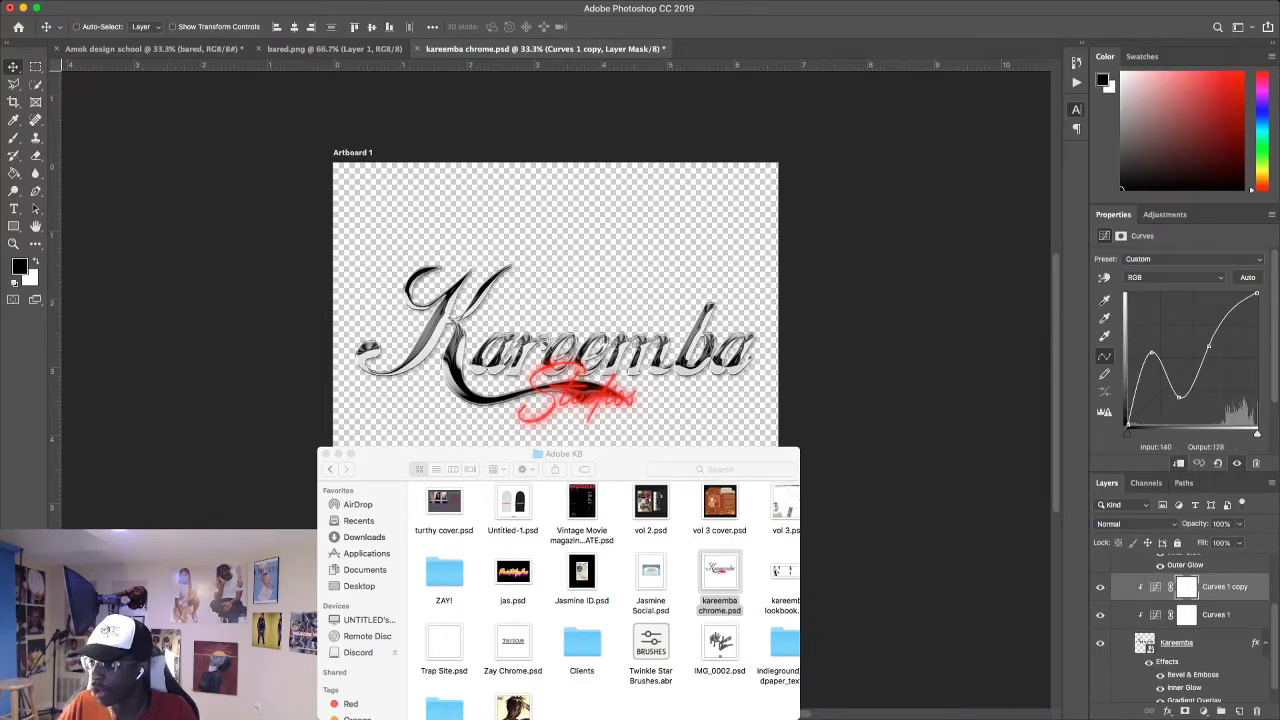
left_click_drag(1212, 350, 1179, 397)
mouse_move(1151, 352)
left_mouse_down()
mouse_move(1154, 399)
mouse_move(1146, 338)
left_mouse_up()
left_click_drag(1146, 338, 1152, 353)
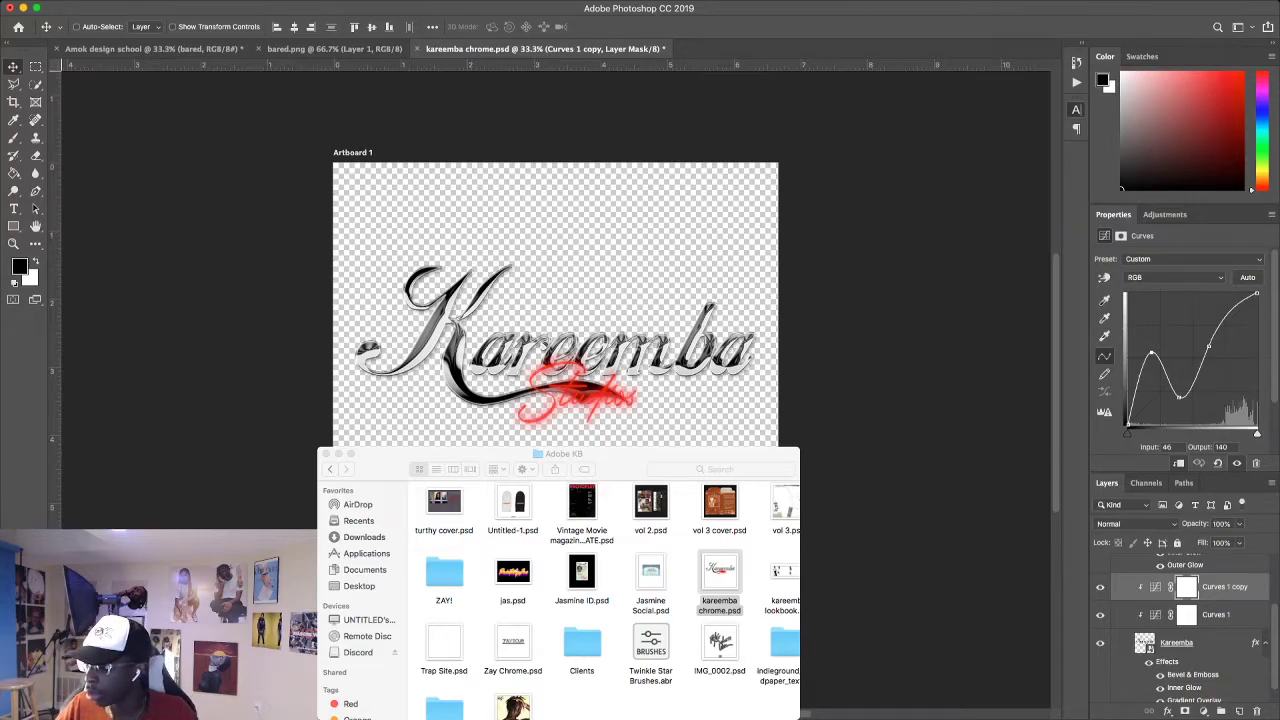
mouse_move(1256, 293)
left_mouse_down()
mouse_move(1249, 371)
mouse_move(1256, 296)
left_mouse_up()
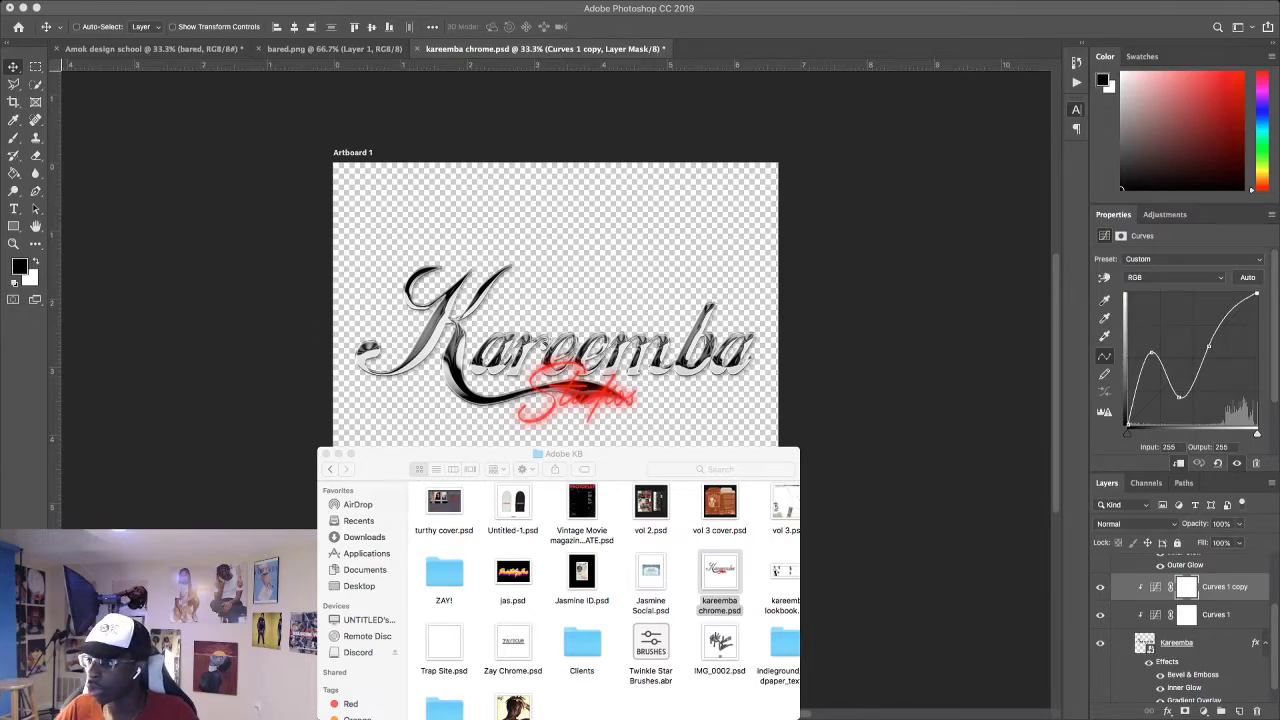
Hide the Kareemba layer and select the Studios lettering for text editing to inspect its font, committing it without edits.
scroll(1180, 620, "up", 3)
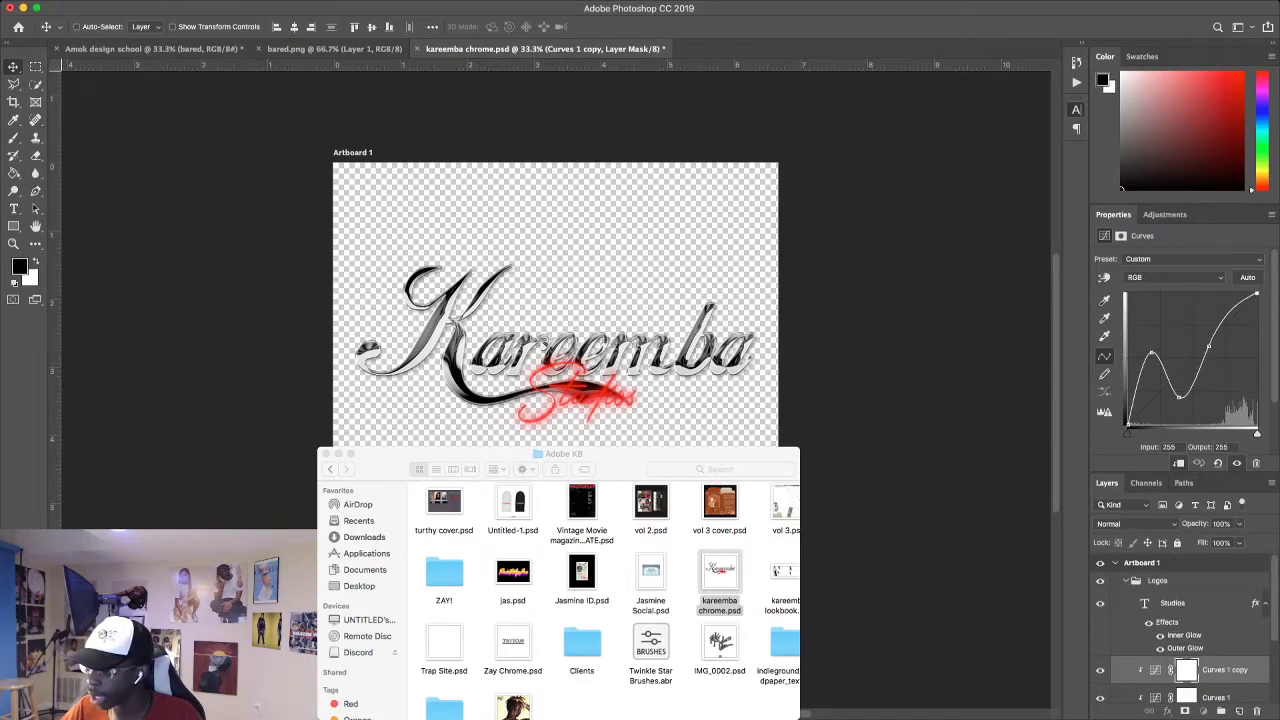
left_click(1180, 603)
scroll(1180, 620, "down", 3)
left_click(1100, 623)
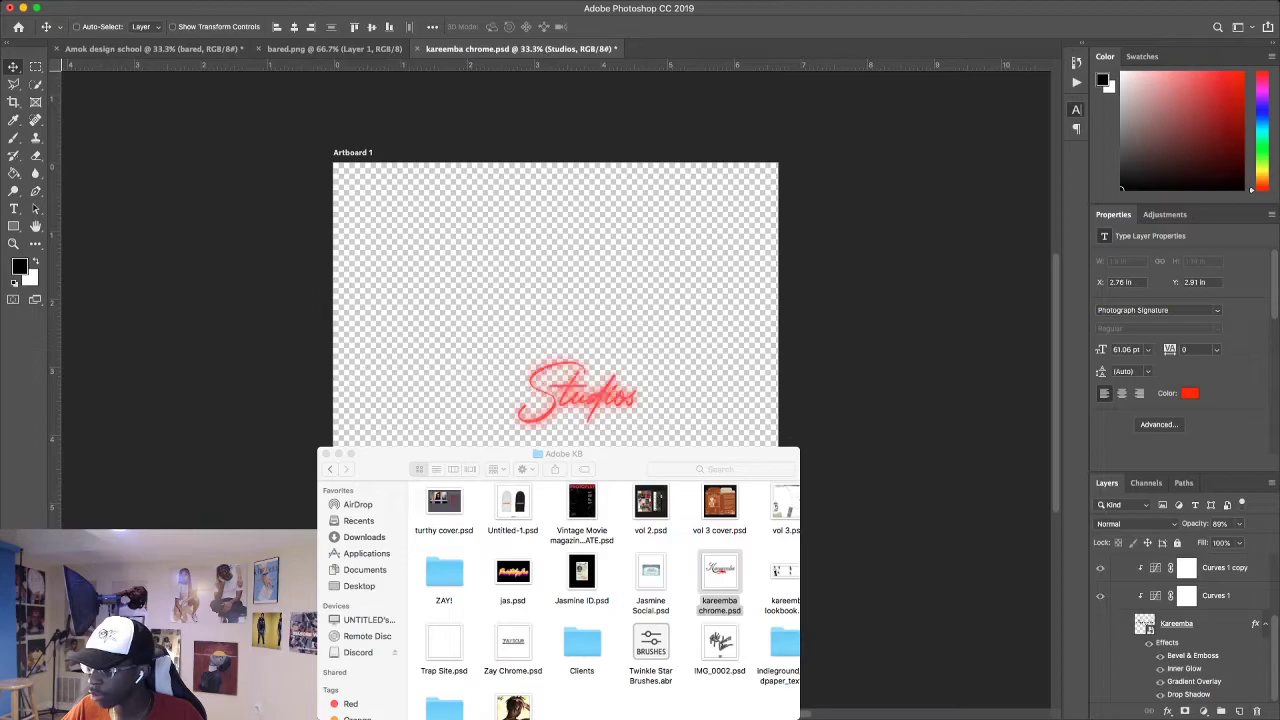
scroll(1180, 620, "up", 3)
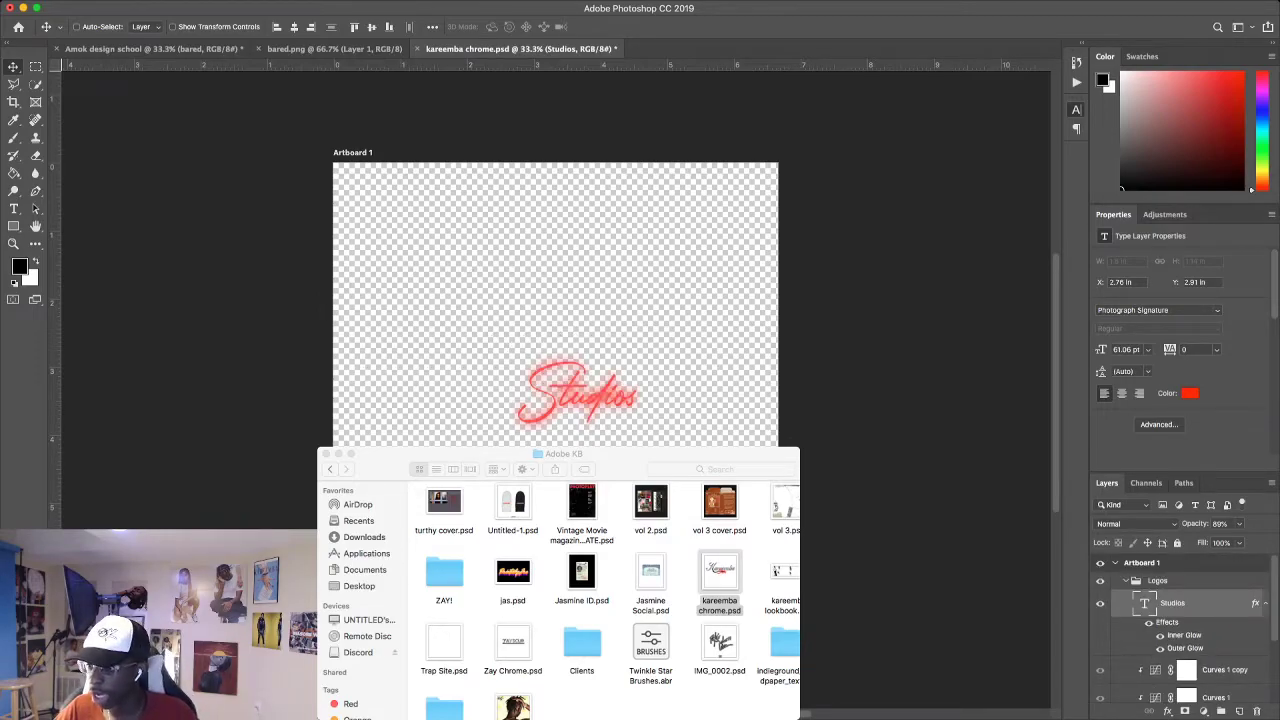
double_click(1144, 603)
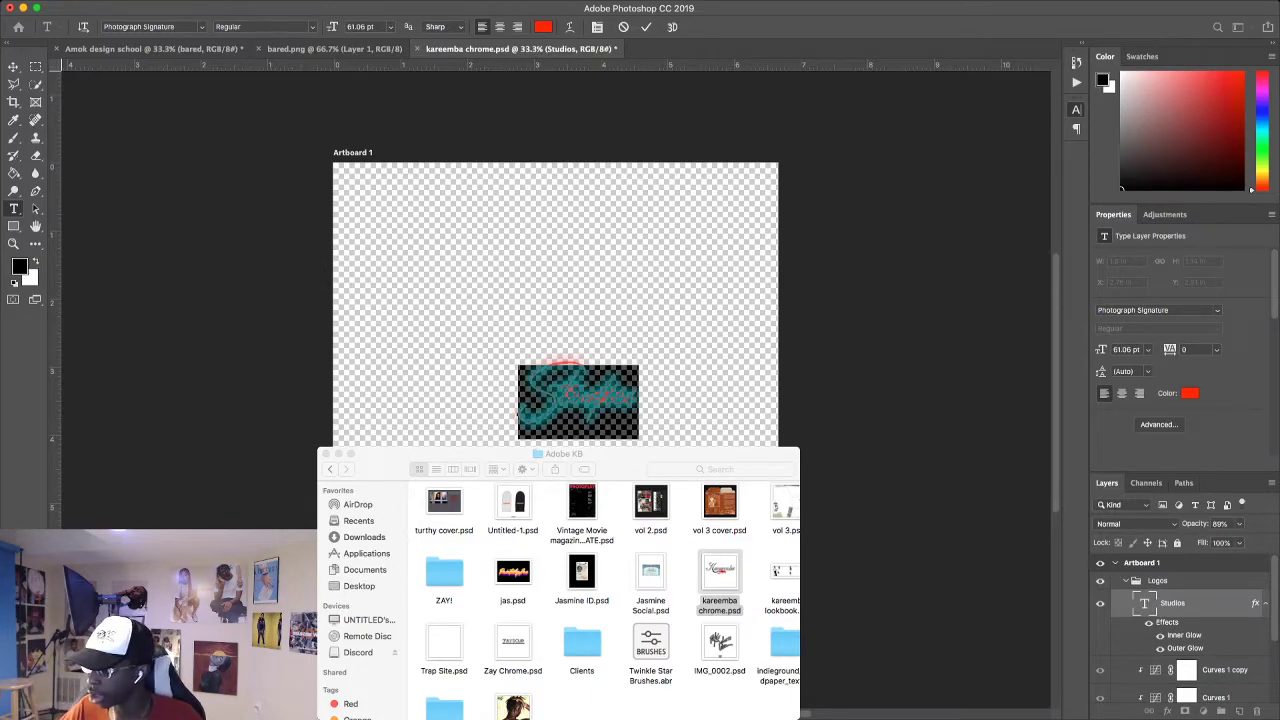
key("super+Return")
key("v")
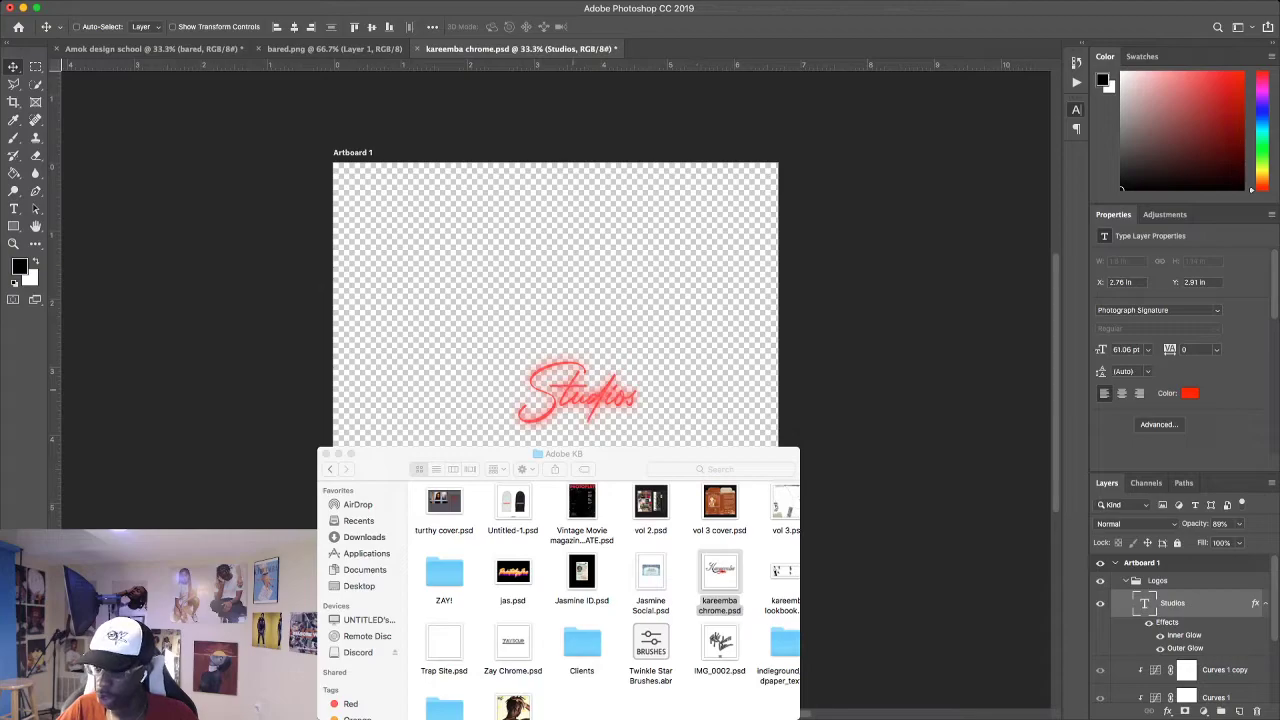
Examine the Studios lettering's glow at 100% zoom, and show the Kareemba layer again to view the whole logo.
key("super+equal")
key("super+equal")
key("super+equal")
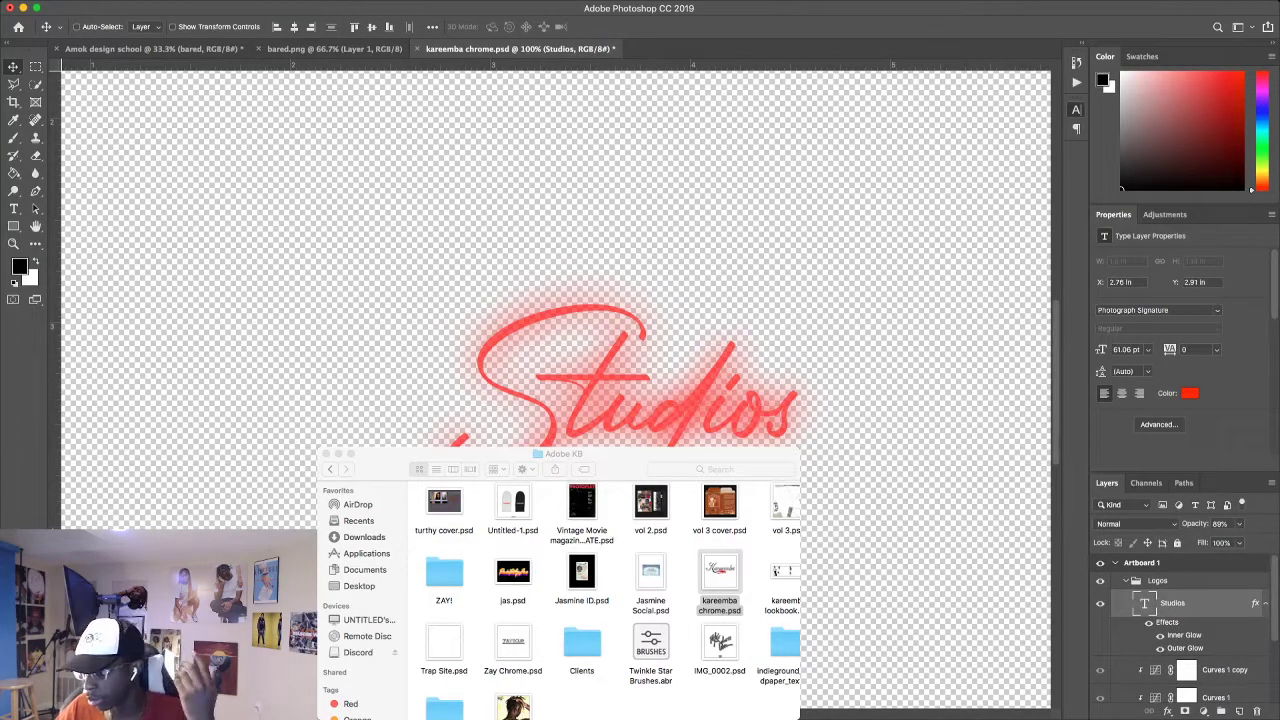
scroll(1180, 620, "down", 3)
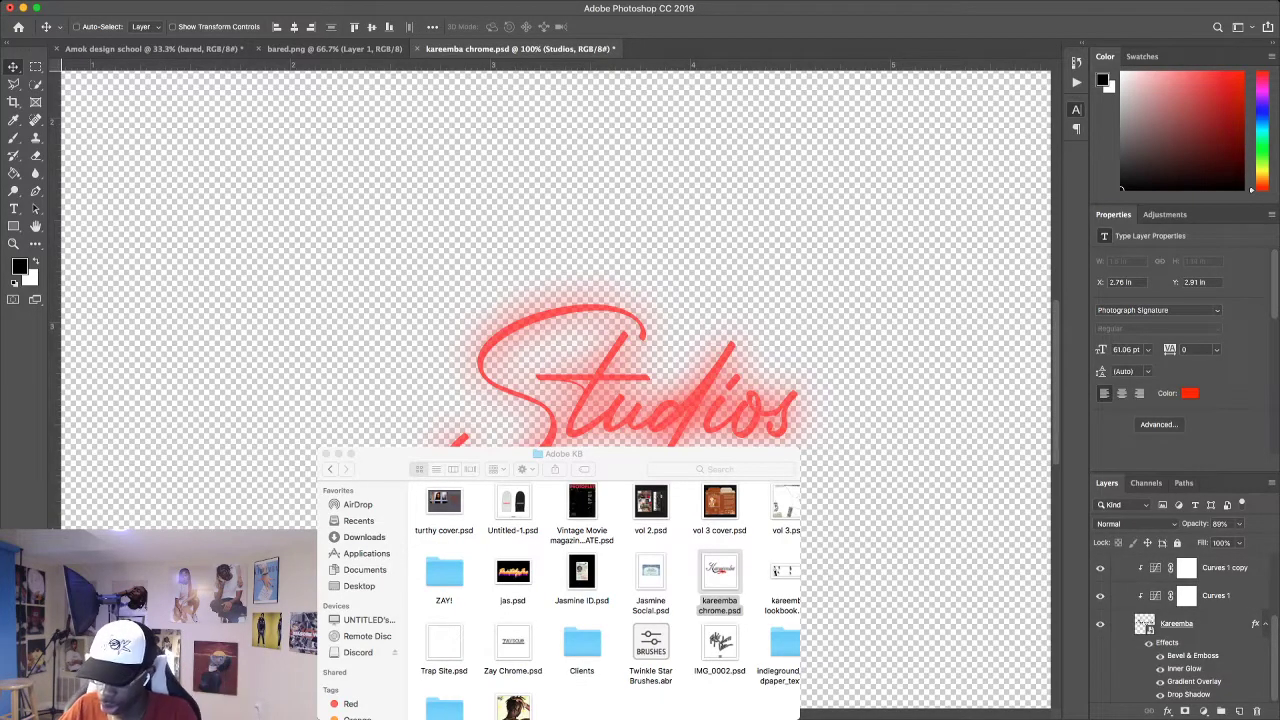
key("super+minus")
key("super+minus")
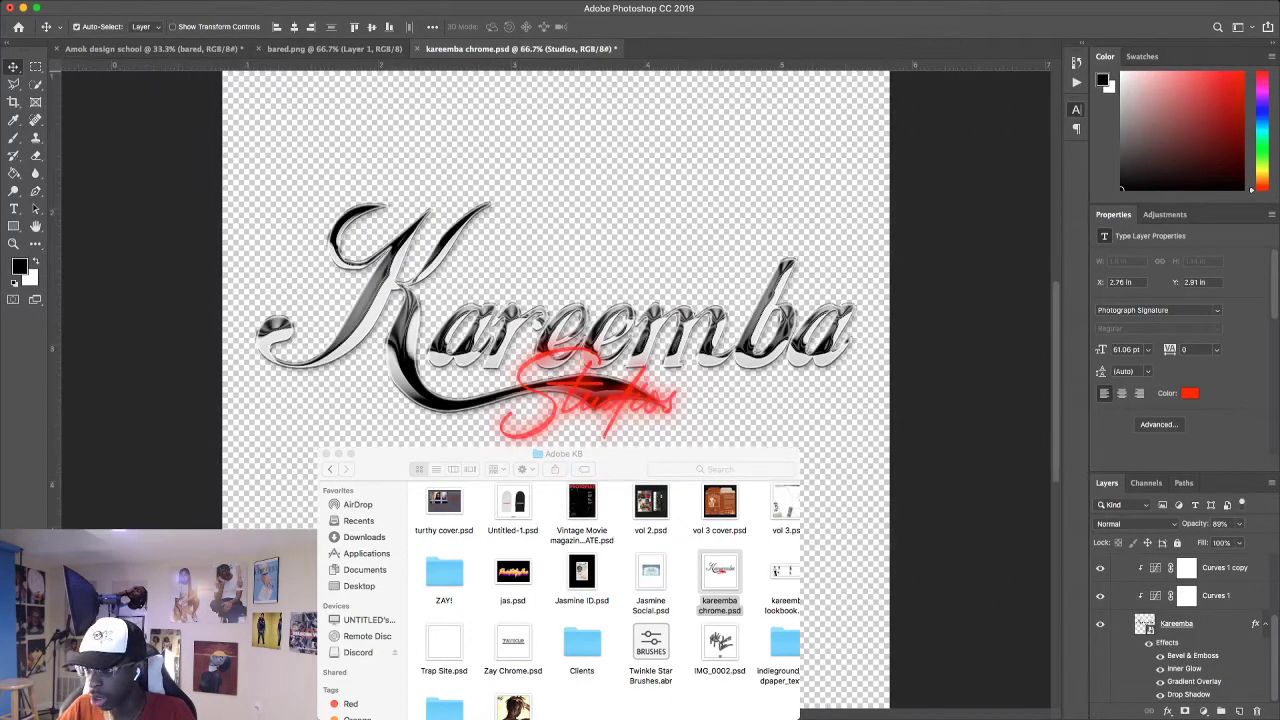
key("super+minus")
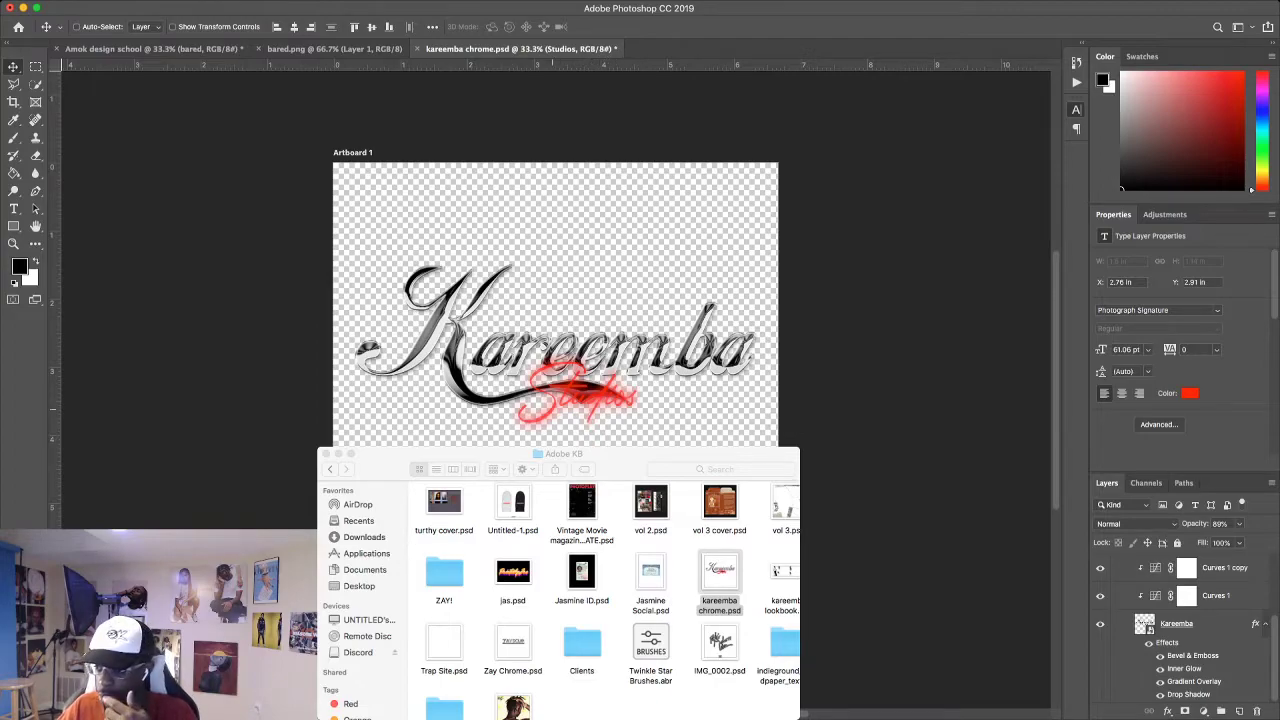
Turn all effects of the Studios layer off and back on to compare the lettering with and without its glows.
scroll(1180, 630, "up", 3)
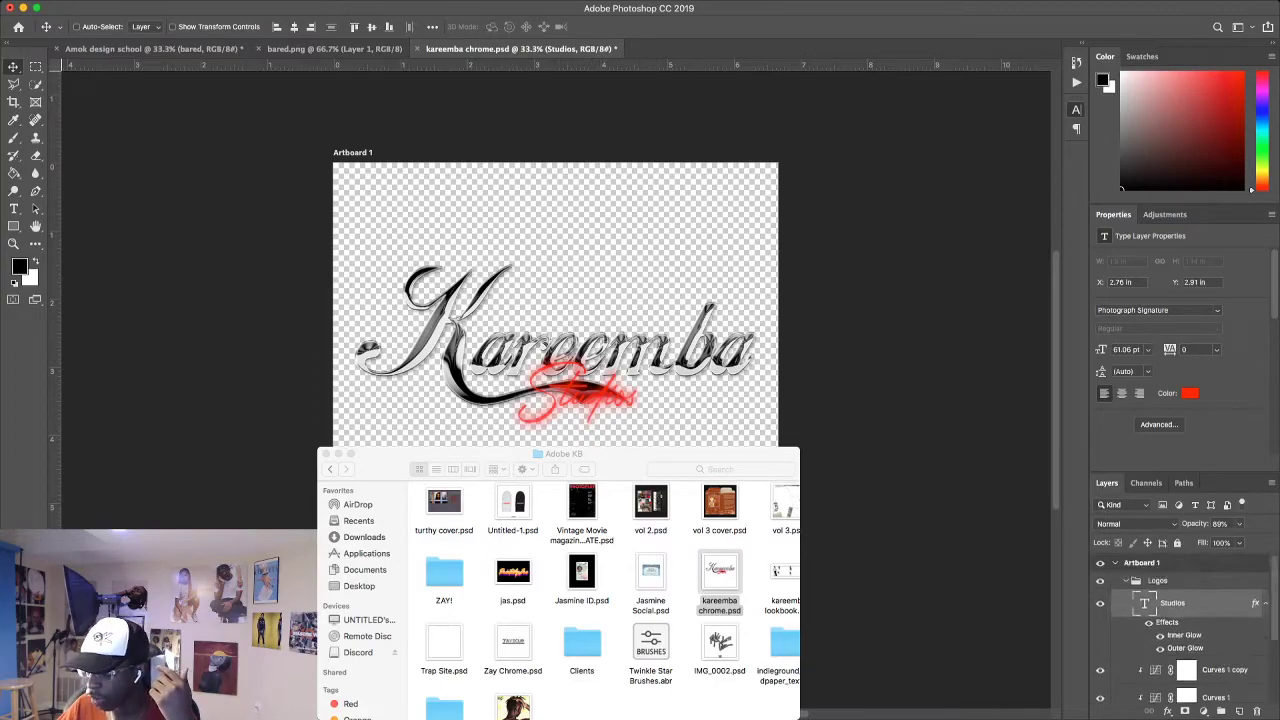
left_click(1149, 622)
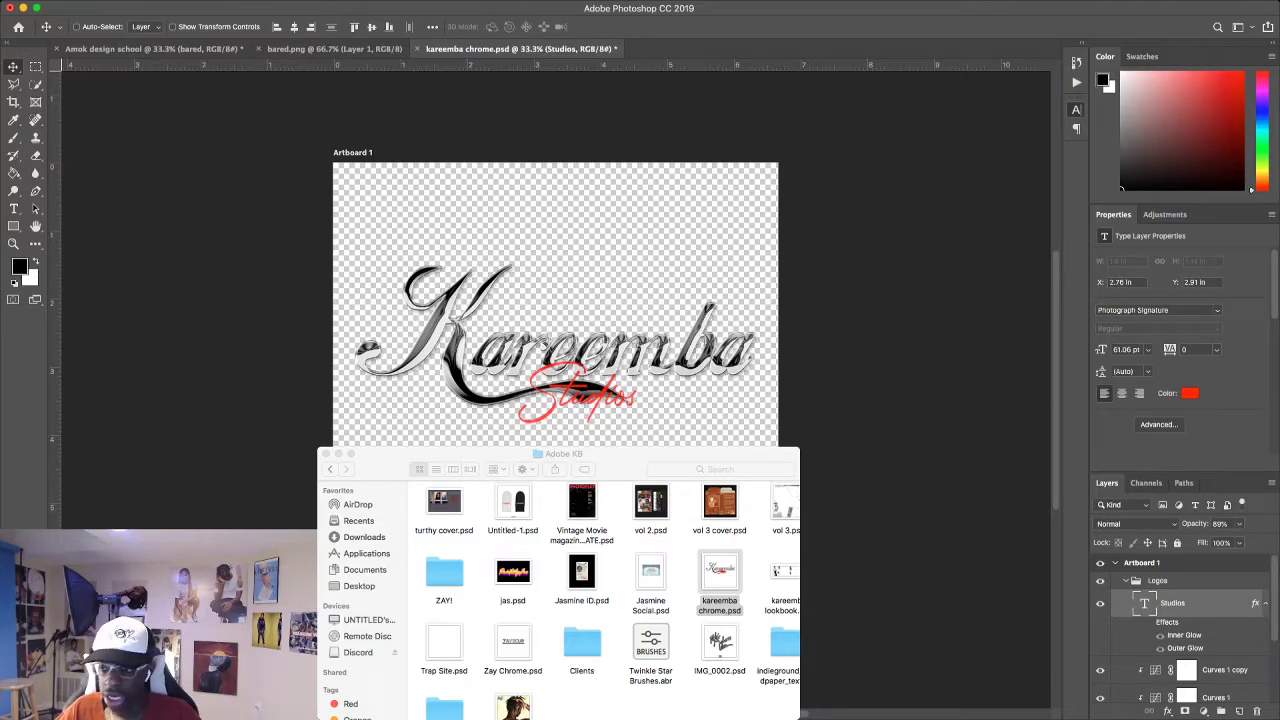
left_click(1149, 622)
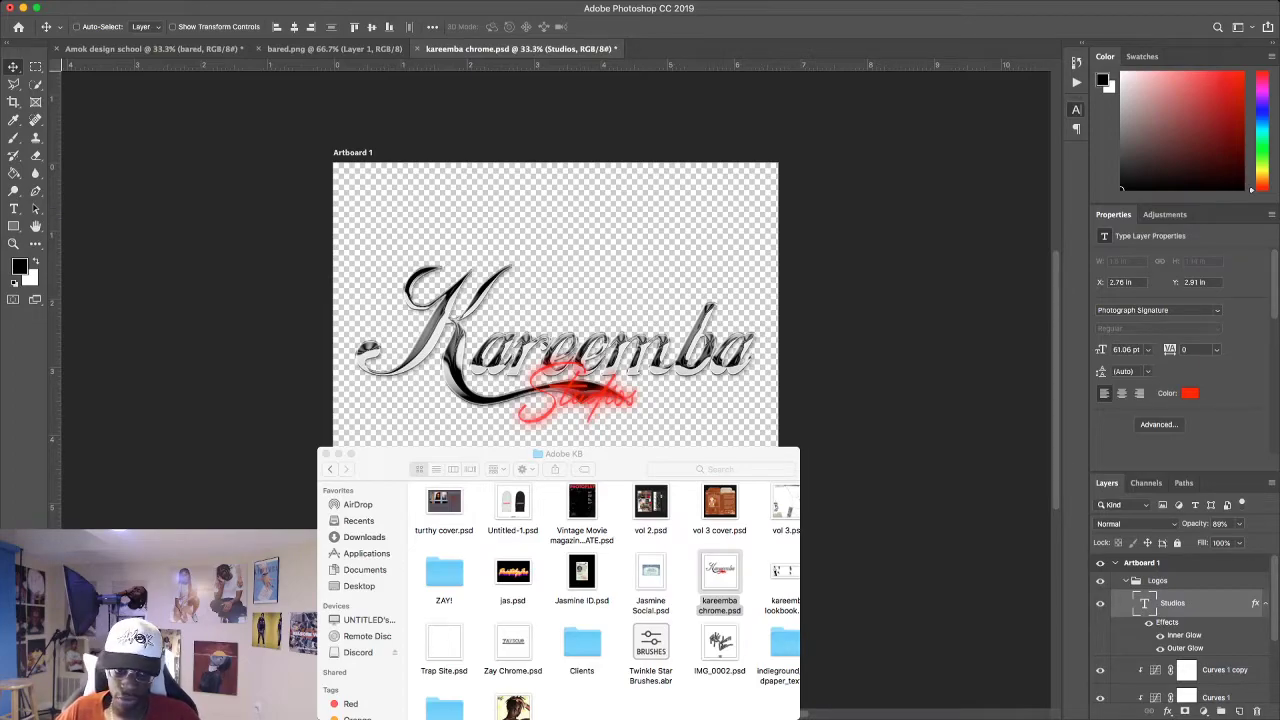
Close kareemba chrome.psd and bared.png to return to the Amok design school T-shirt document.
scroll(1180, 630, "down", 3)
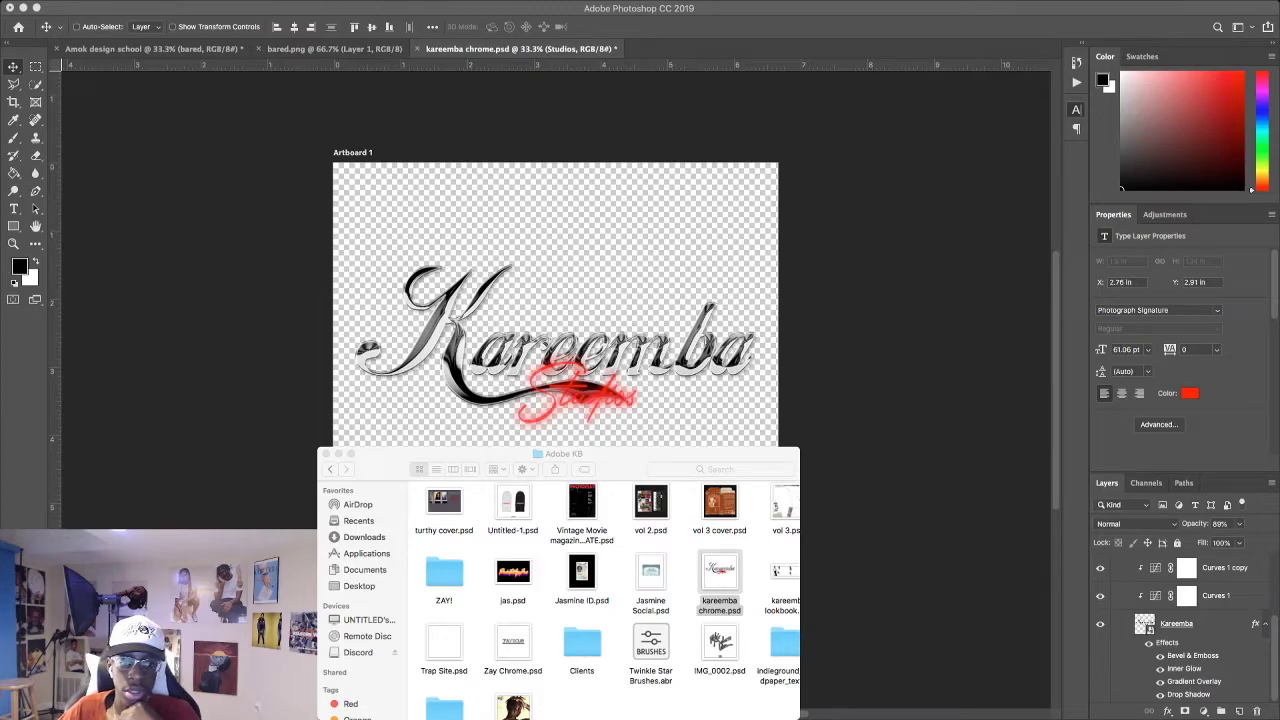
scroll(360, 600, "down", 2)
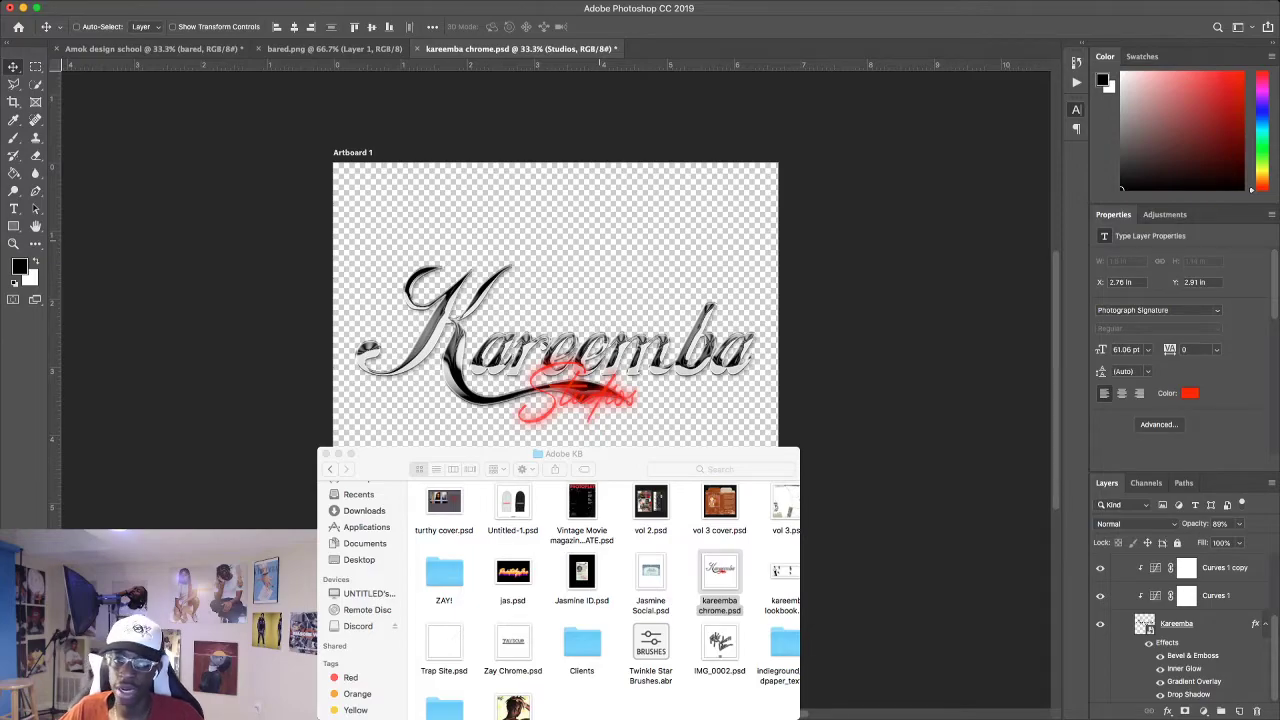
key("super+w")
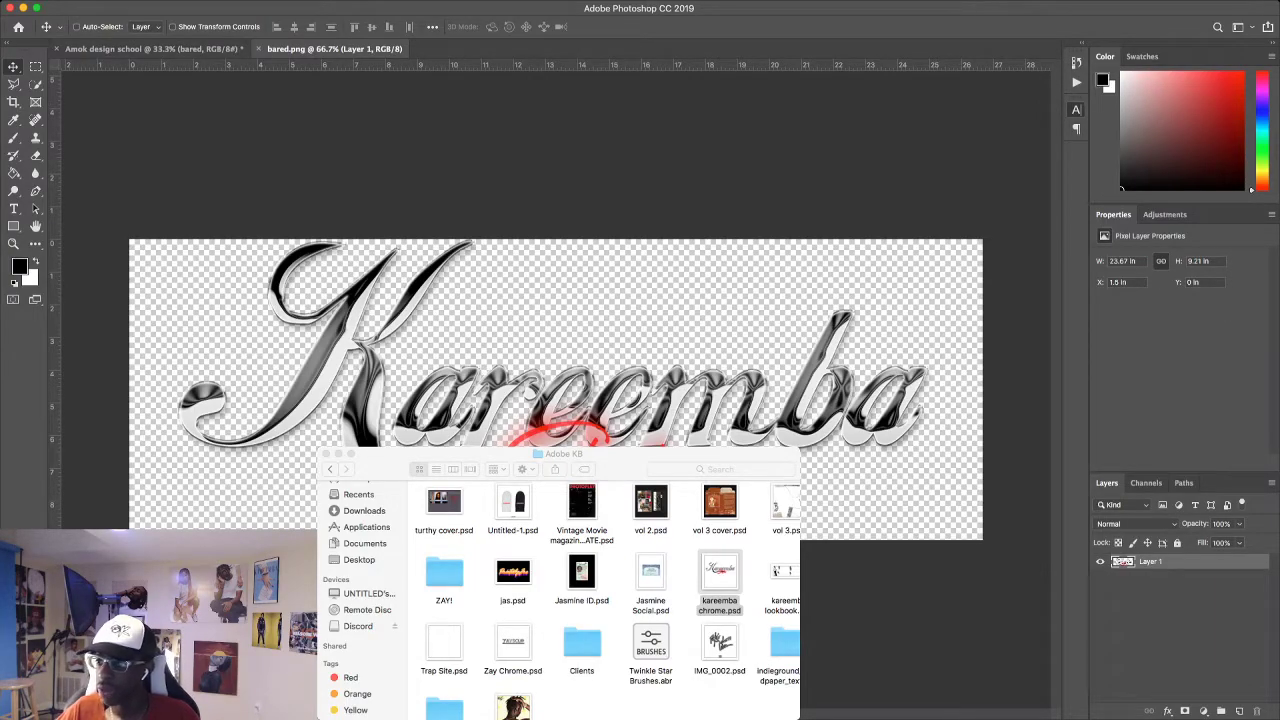
key("super+w")
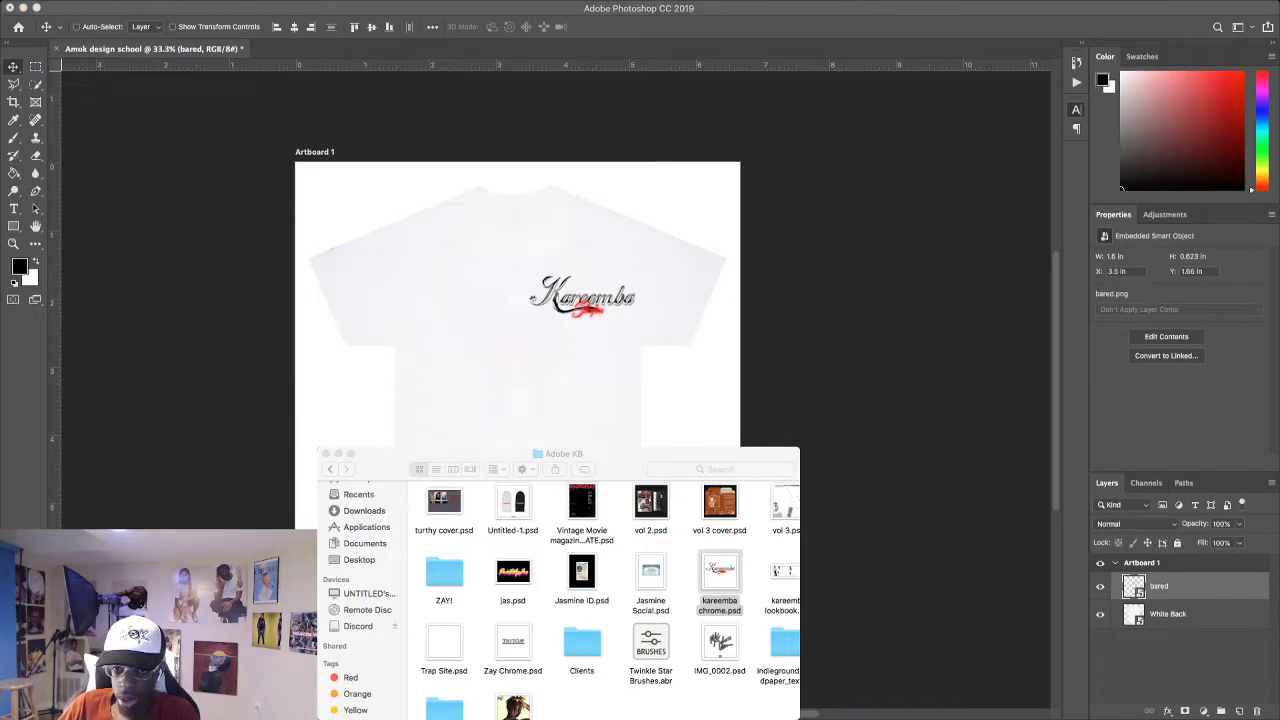
Open the DESIGNS folder inside the desktop's KareemBA folder in Finder and look through its logo files.
scroll(640, 640, "right", 1)
left_click(640, 703)
scroll(640, 703, "down", 1)
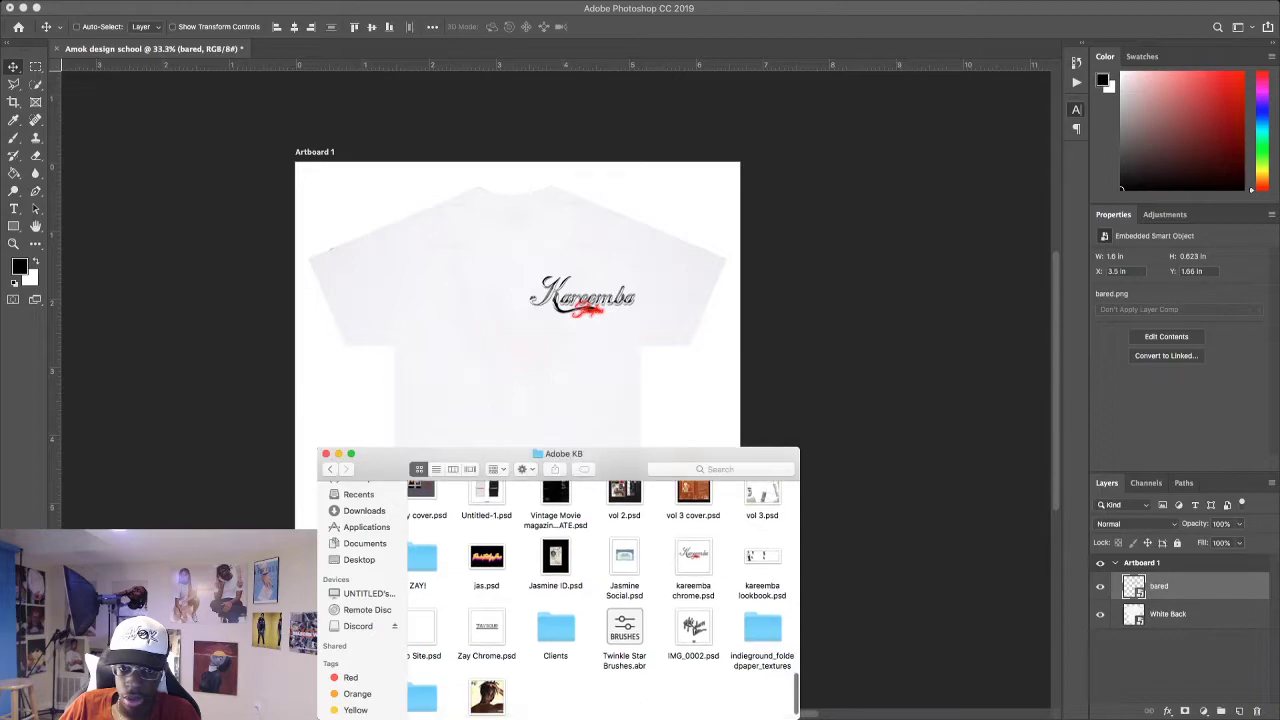
left_click(359, 559)
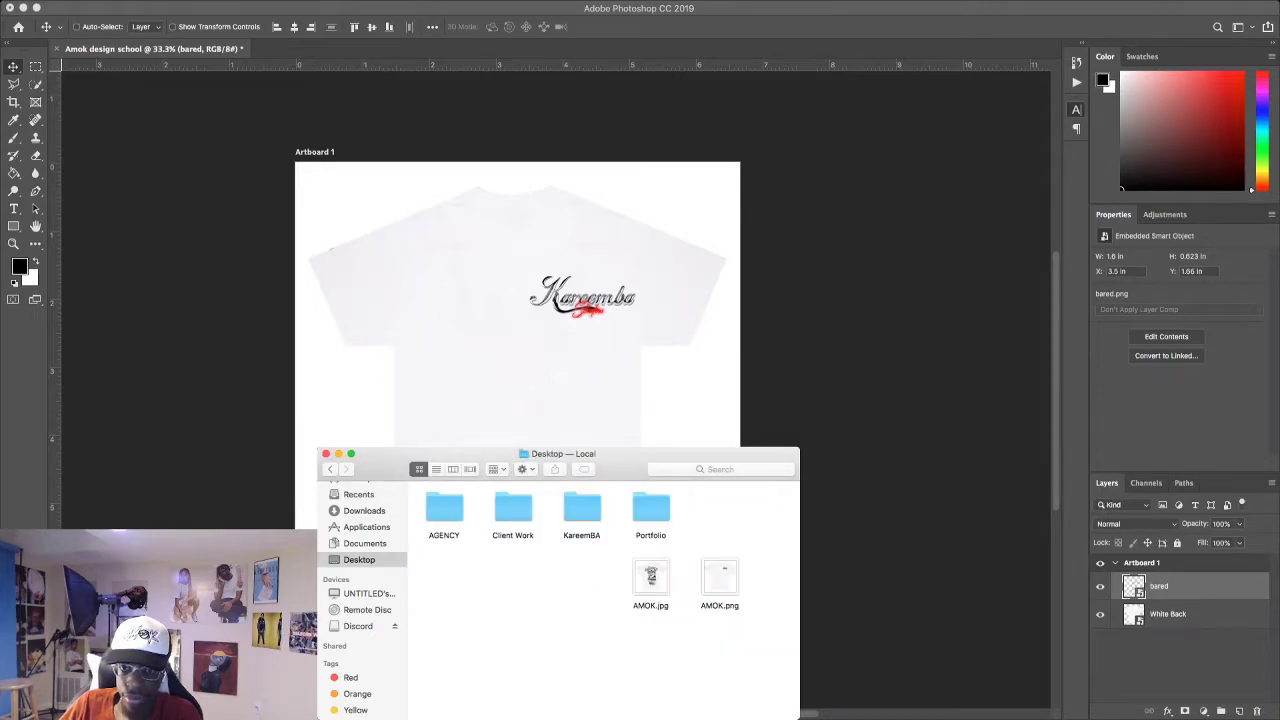
double_click(582, 509)
scroll(570, 515, "up", 2)
double_click(520, 516)
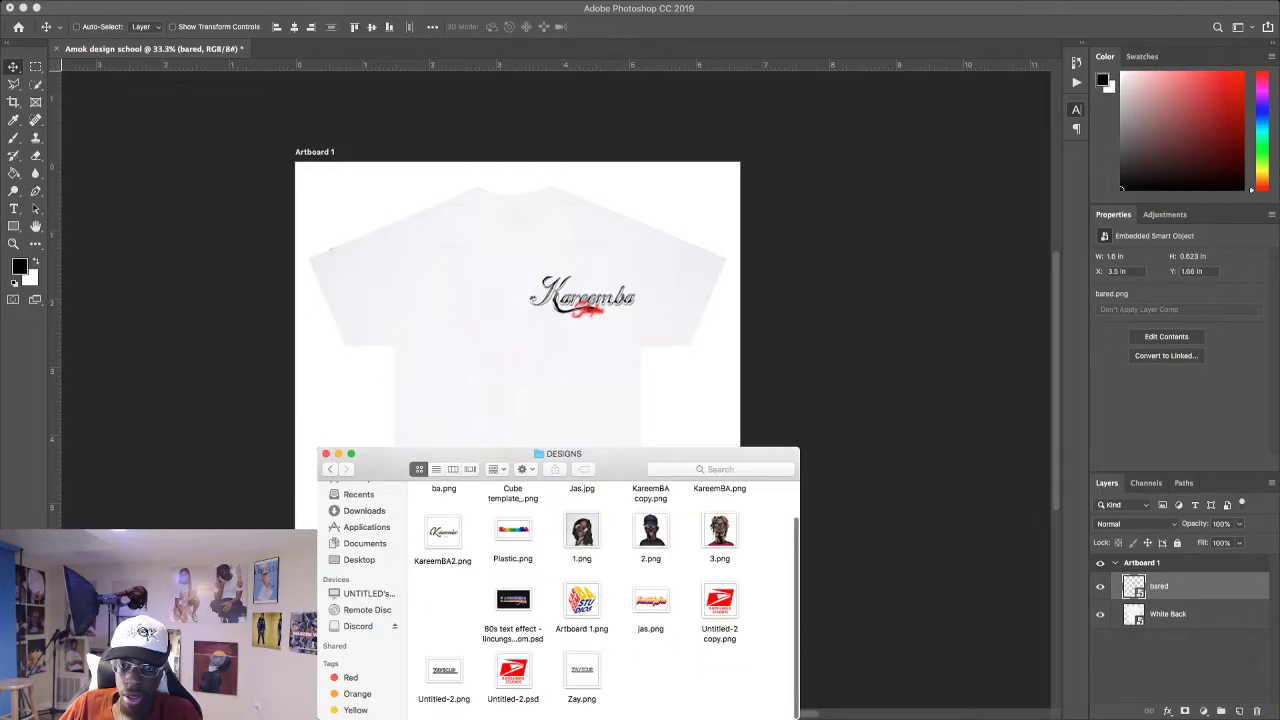
scroll(600, 585, "up", 1)
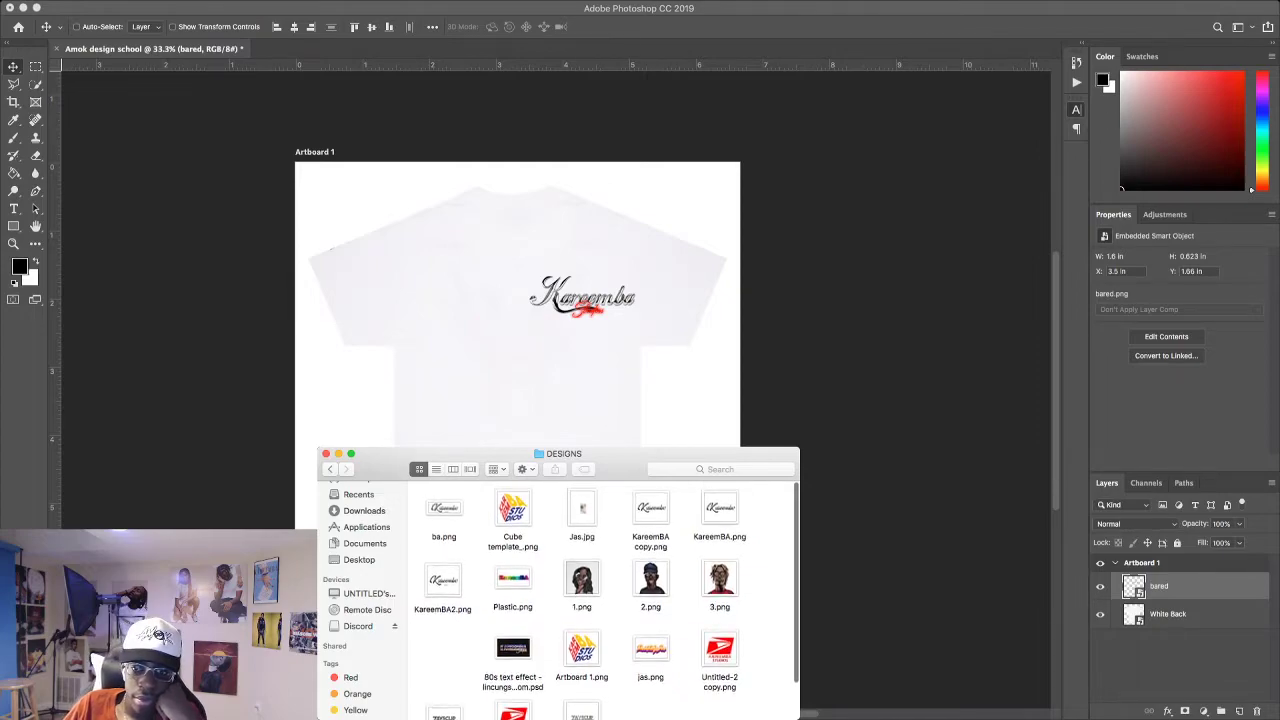
scroll(600, 600, "down", 2)
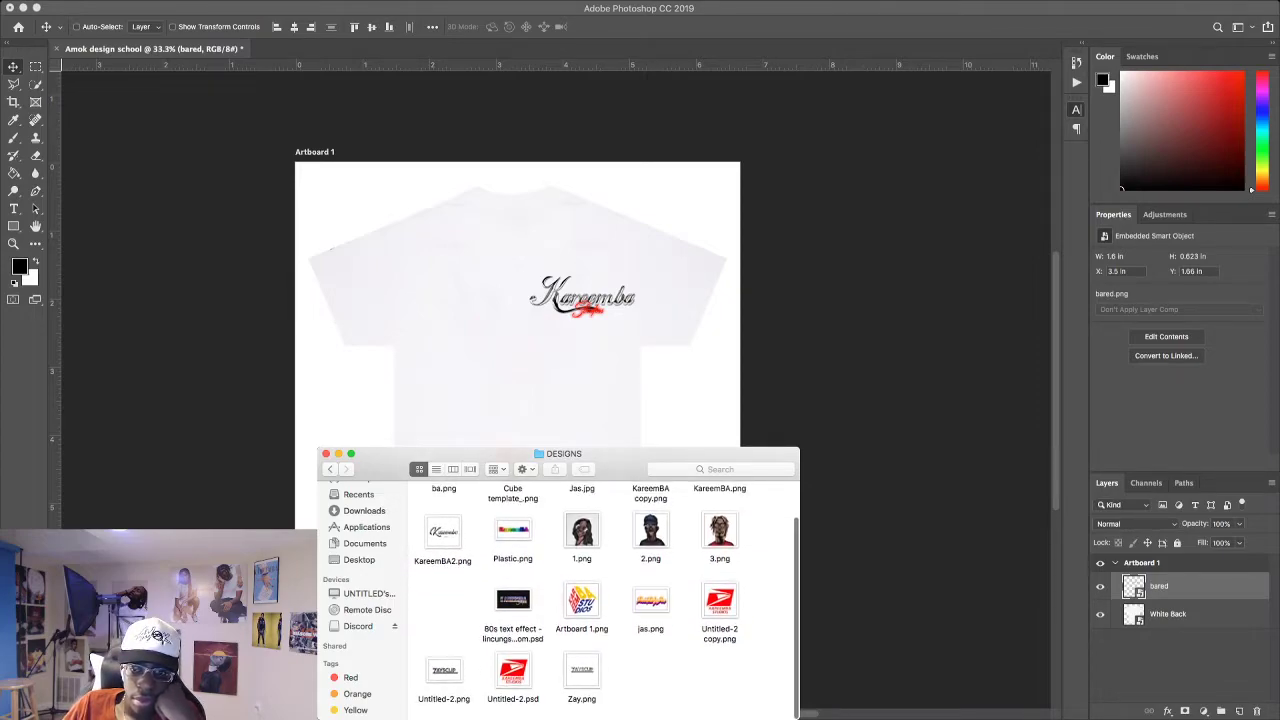
left_click(719, 605)
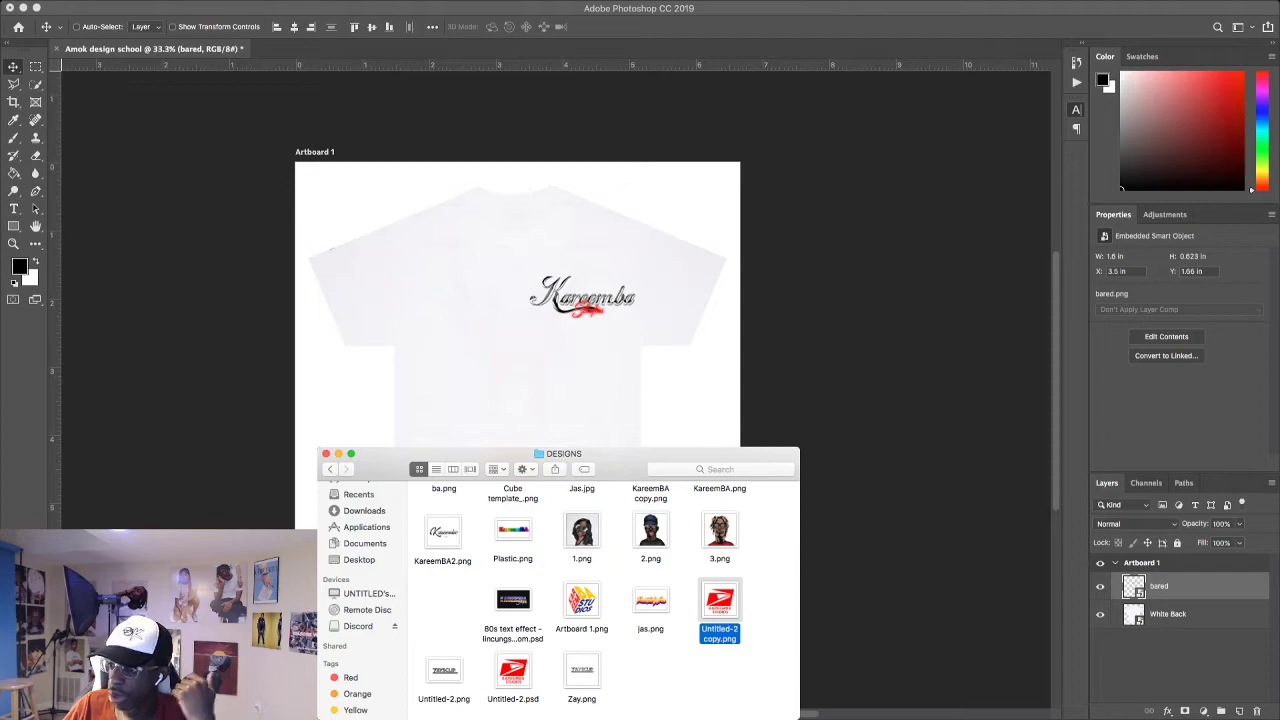
left_click_drag(719, 605, 517, 300)
left_click_drag(740, 388, 545, 336)
left_click_drag(596, 397, 680, 483)
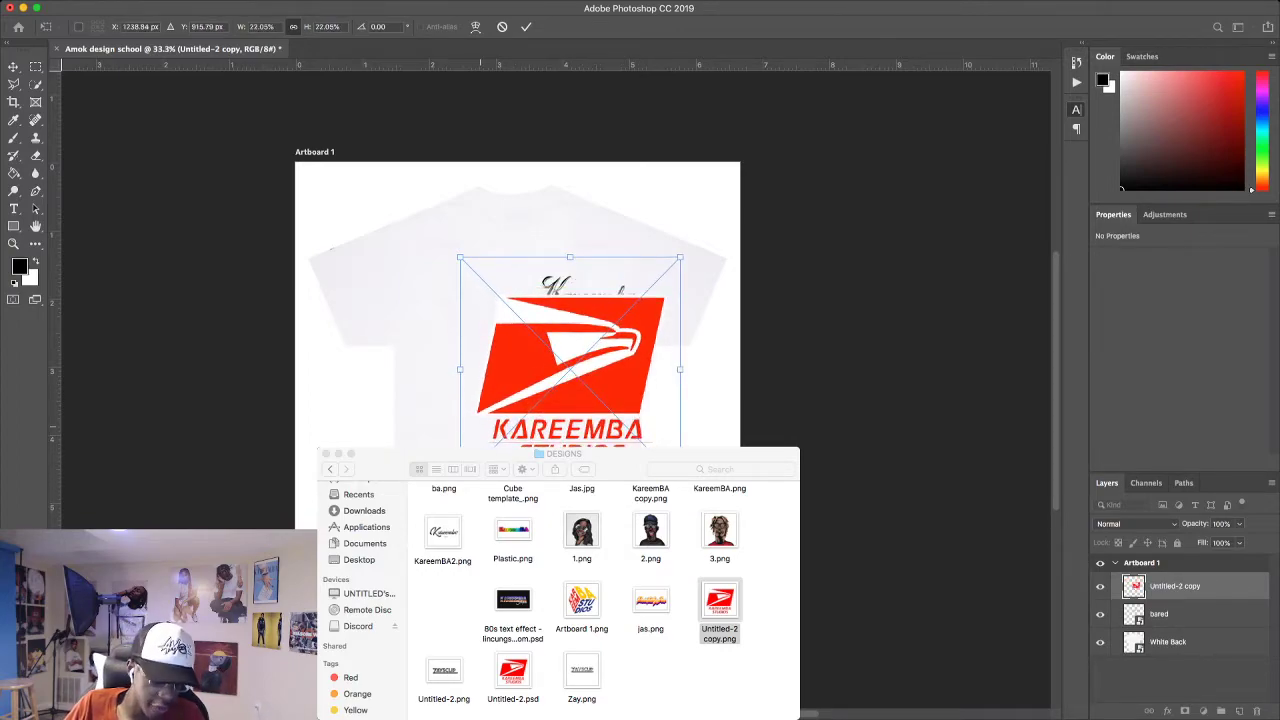
left_click_drag(518, 405, 465, 374)
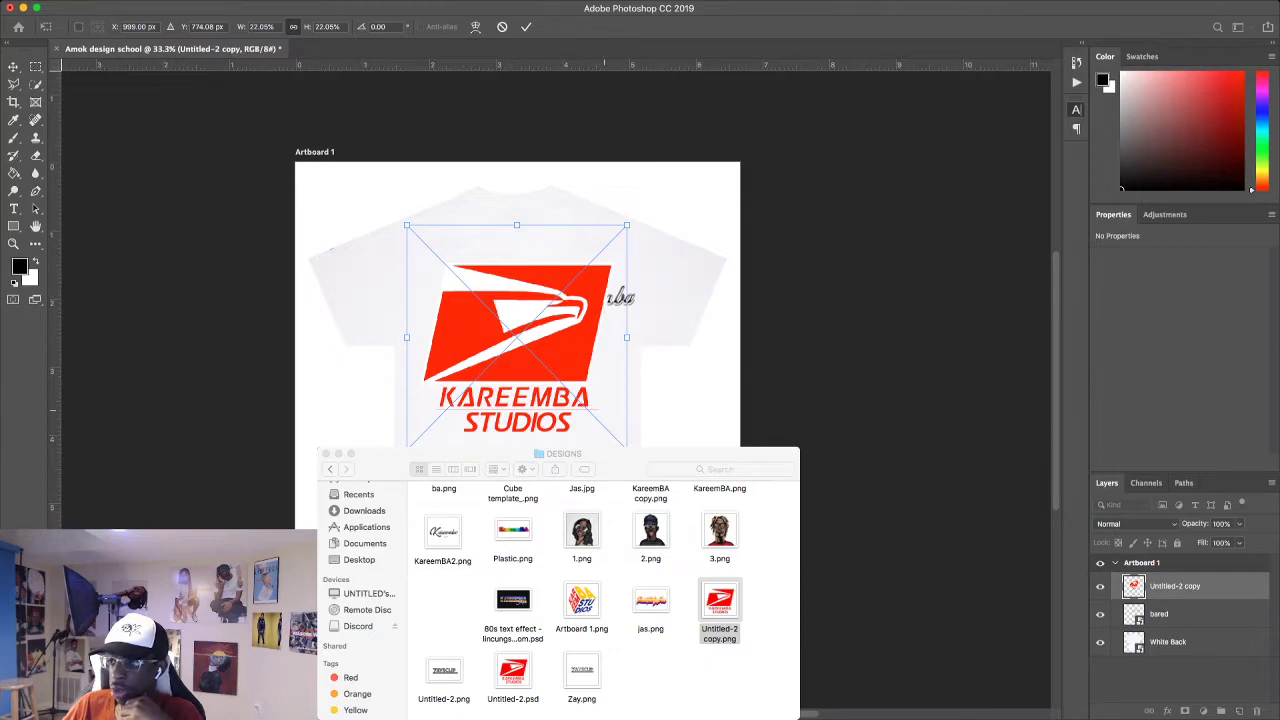
mouse_move(626, 337)
left_mouse_down()
mouse_move(723, 337)
mouse_move(620, 337)
left_mouse_up()
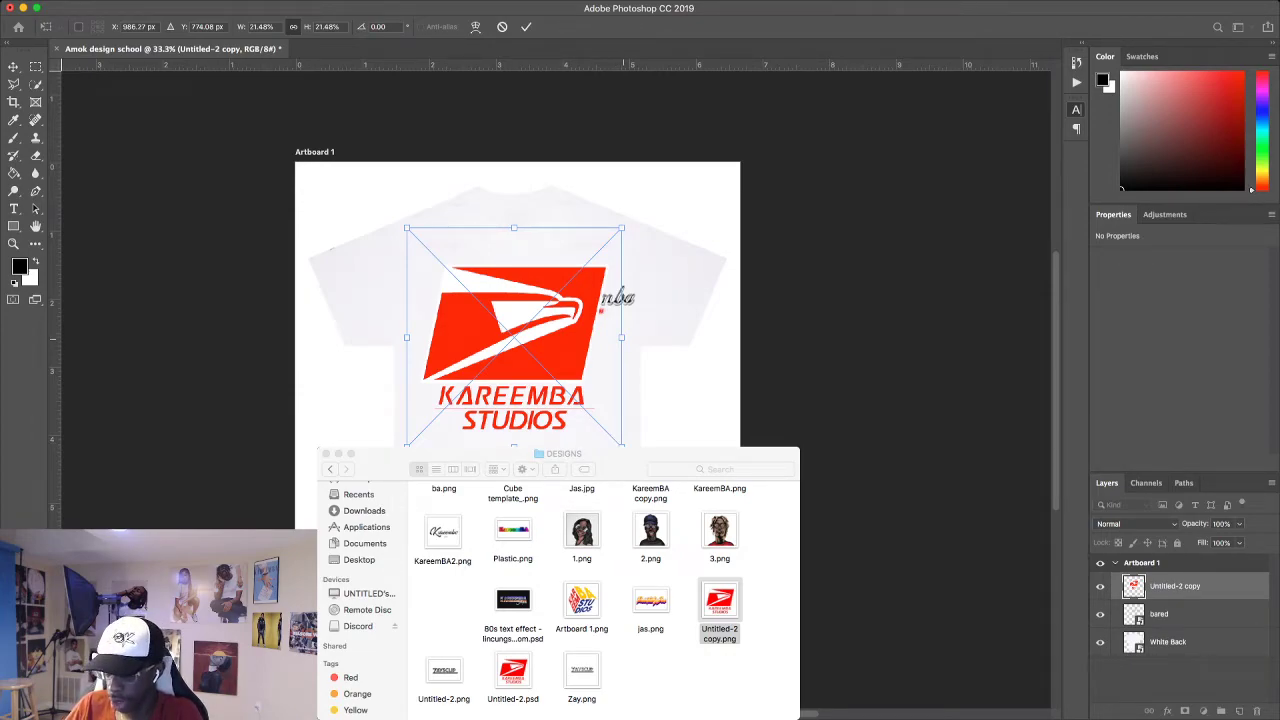
mouse_move(622, 337)
left_mouse_down()
mouse_move(237, 337)
mouse_move(647, 338)
left_mouse_up()
scroll(629, 270, "down", 1)
left_click_drag(526, 417, 526, 486)
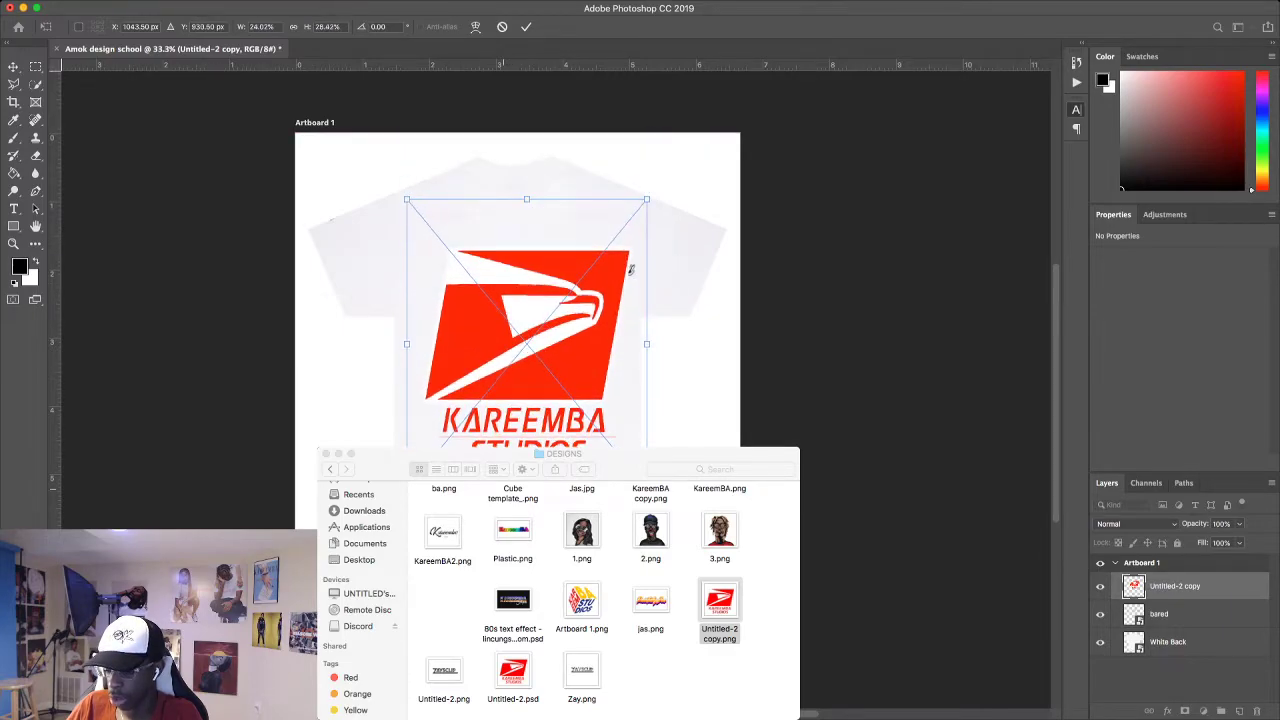
scroll(630, 268, "down", 1)
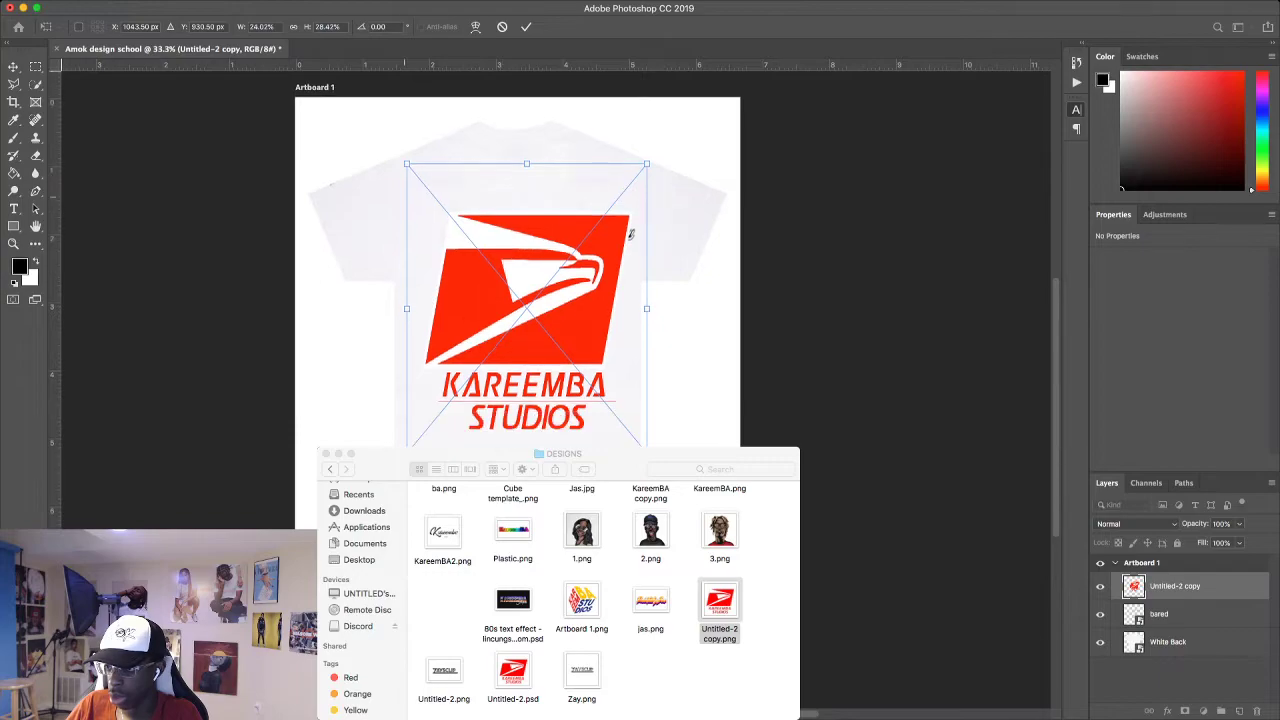
left_click_drag(406, 163, 374, 232)
left_click(502, 26)
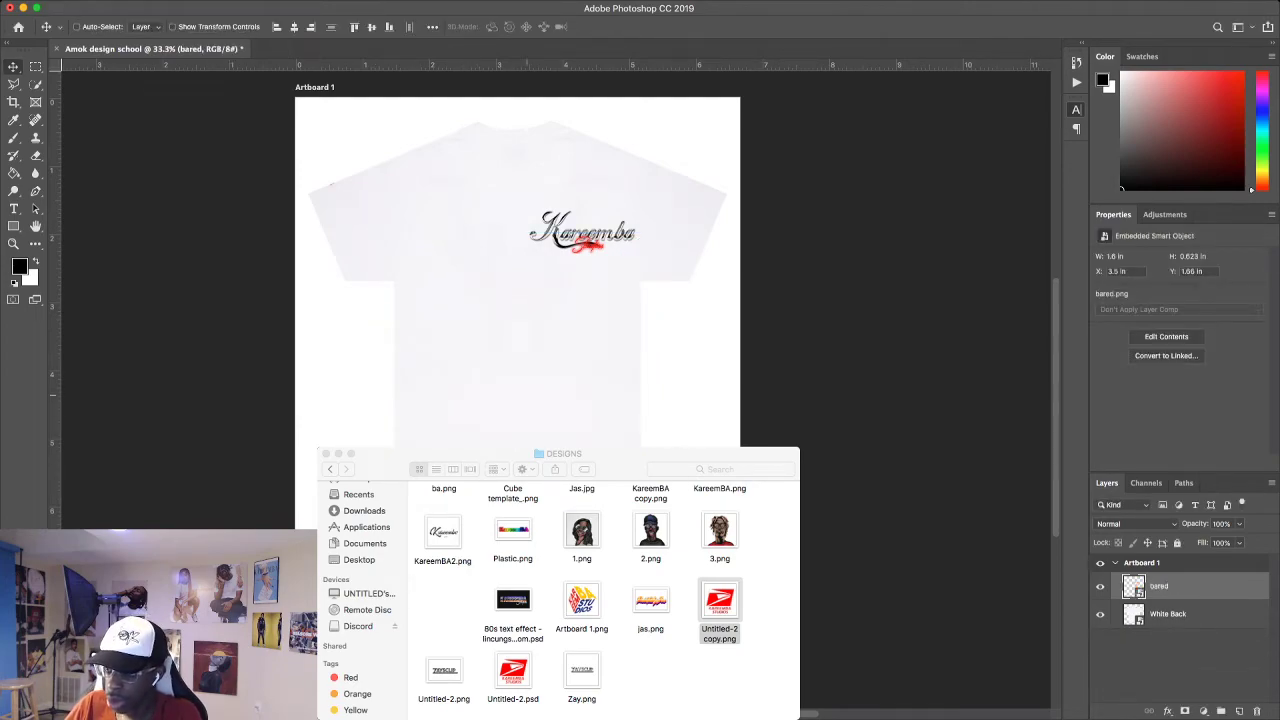
Place Untitled-2 copy.png from the DESIGNS folder on the T-shirt, scaled to about 21.7% and centred on the upper back.
left_click_drag(719, 601, 471, 187)
left_click_drag(295, 97, 496, 233)
left_click_drag(566, 354, 642, 432)
left_click_drag(582, 388, 574, 329)
left_click_drag(636, 374, 642, 380)
left_click_drag(550, 314, 547, 316)
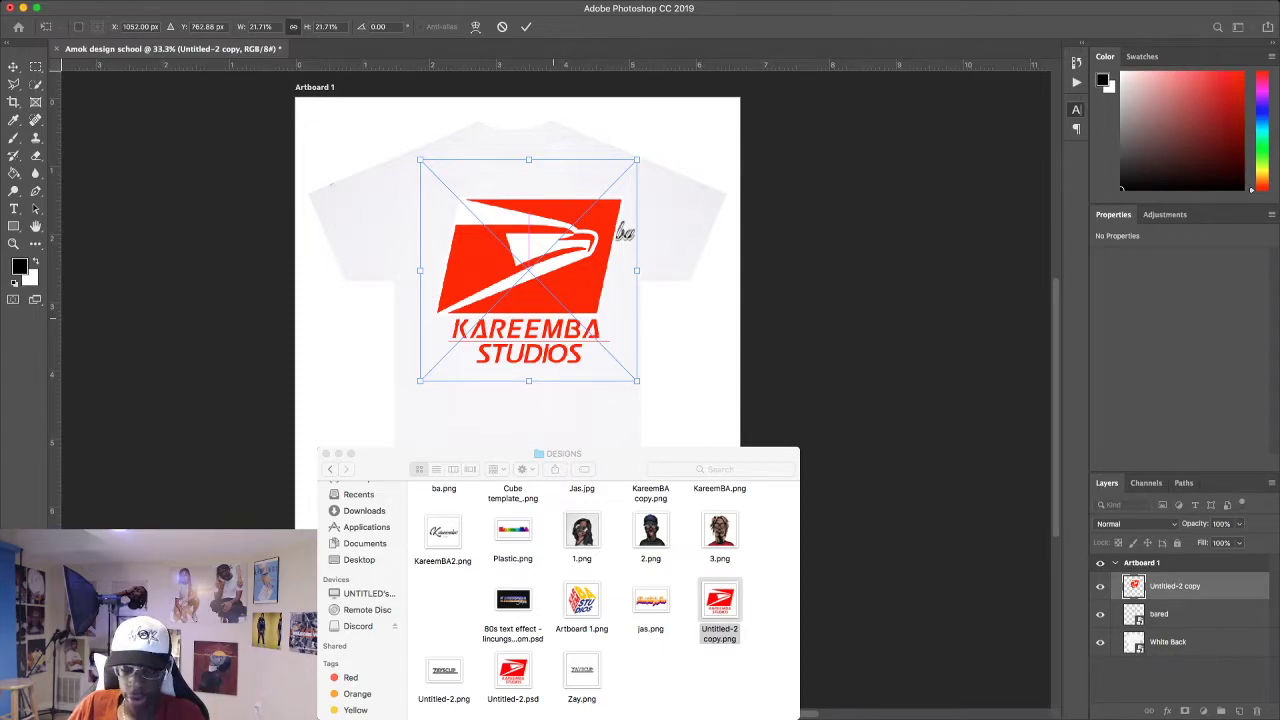
key("Return")
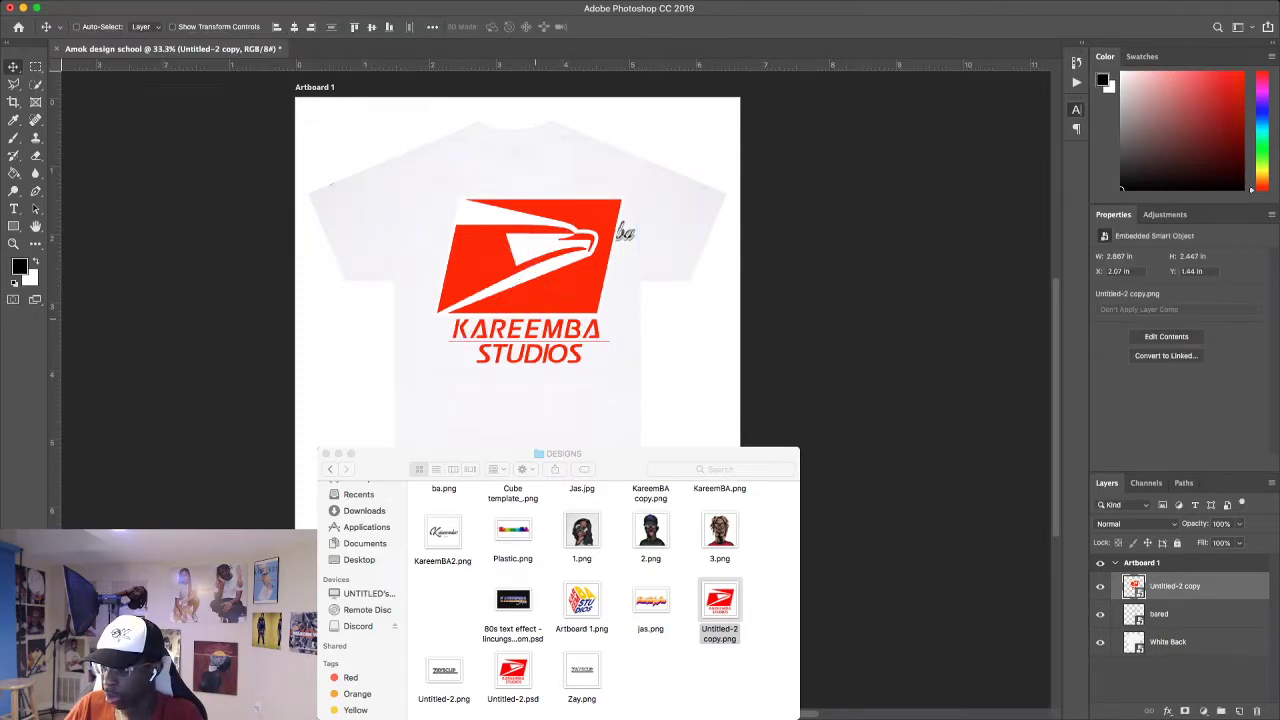
Hide the bared layer and check the placed Kareemba Studios logo up close.
left_click(1100, 614)
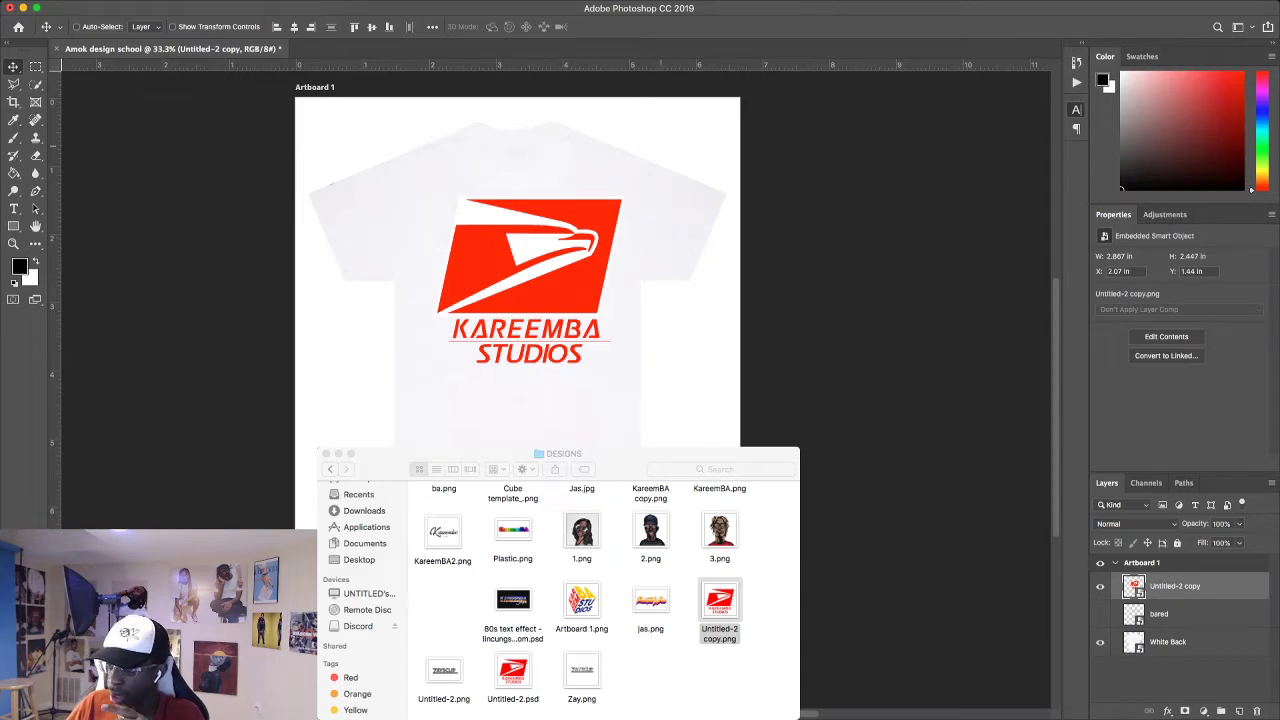
key("super+equal")
key("super+equal")
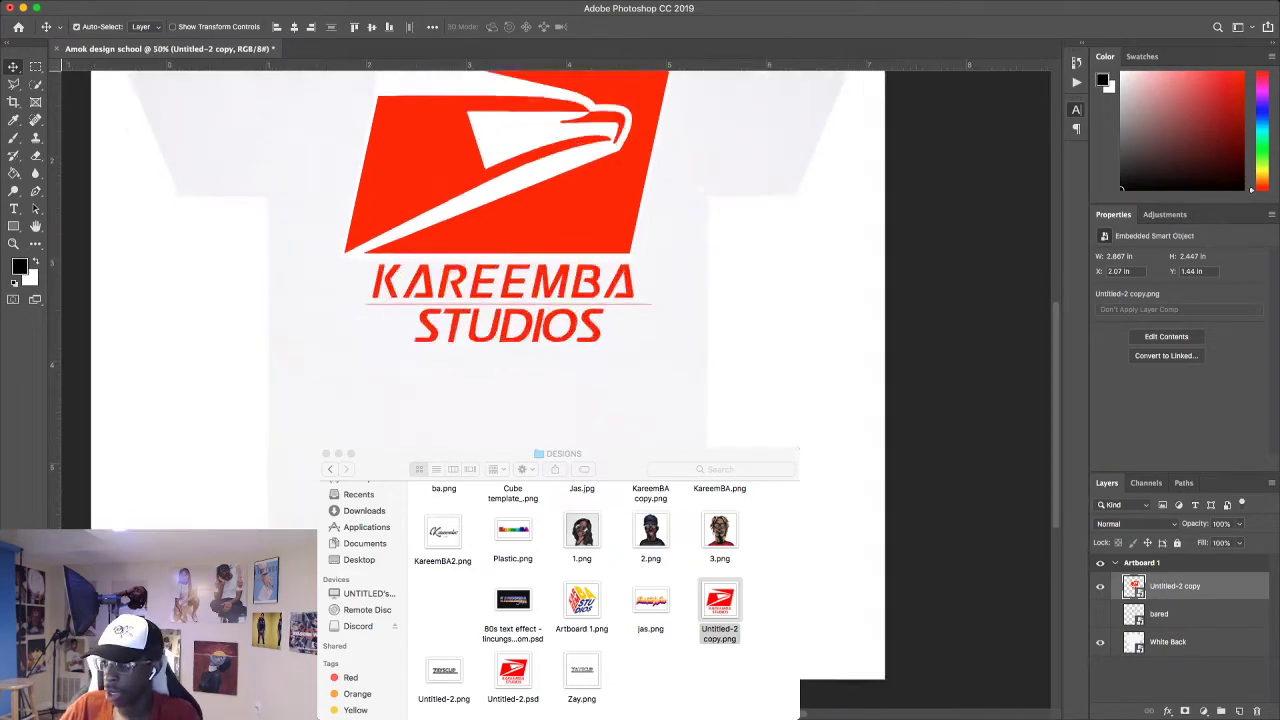
scroll(494, 286, "up", 5)
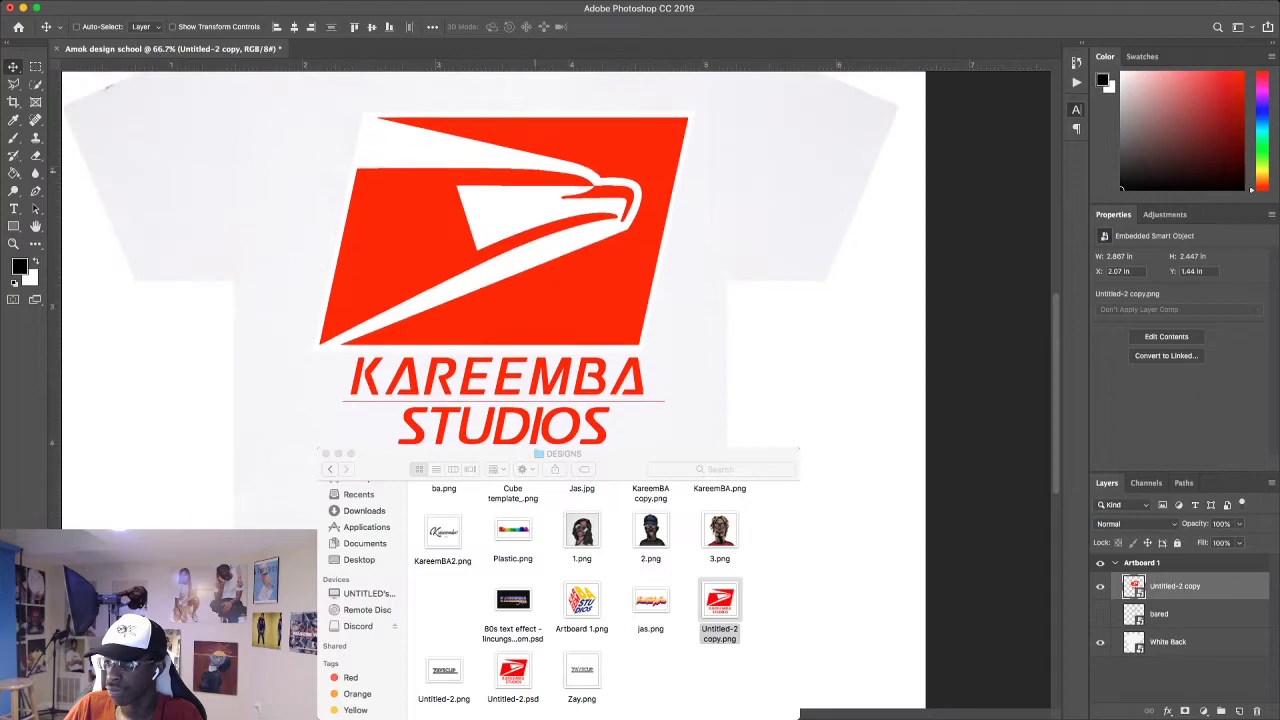
key("super+minus")
key("super+minus")
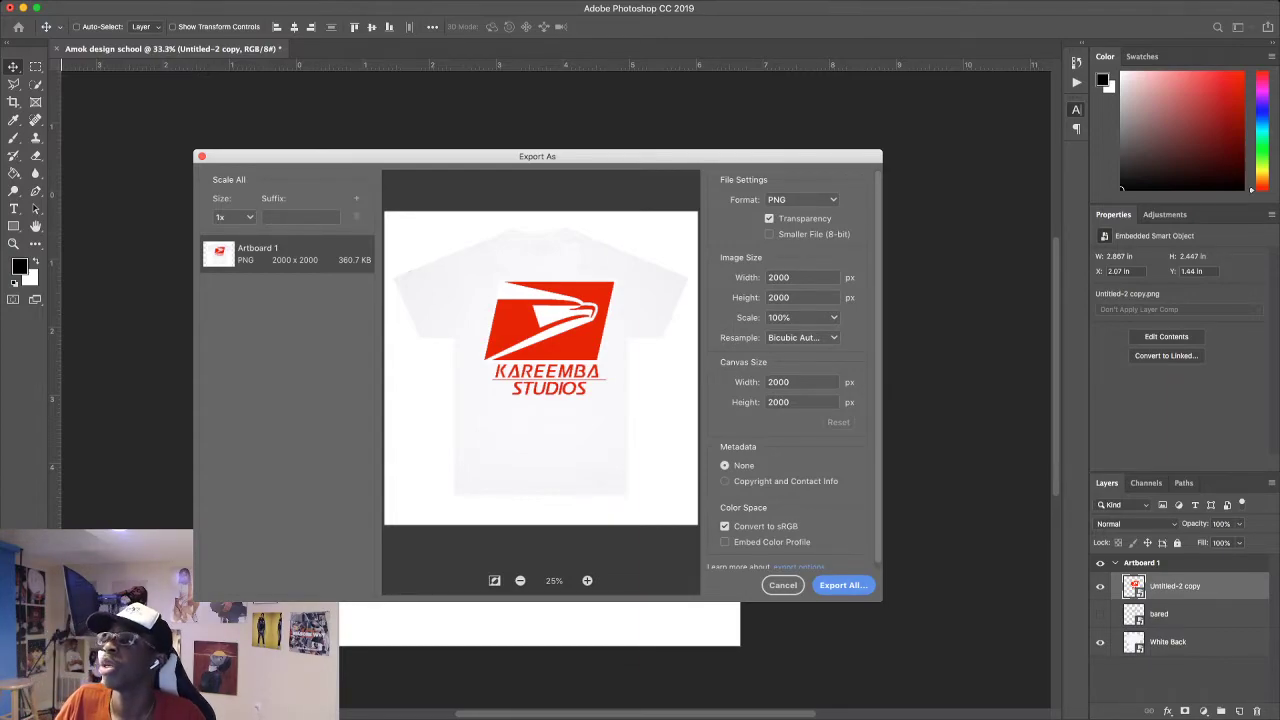
Export Artboard 1 as a JPG at 2000 x 2000 px and select the exported Artboard 1.jpg on the desktop in Finder.
left_click(801, 199)
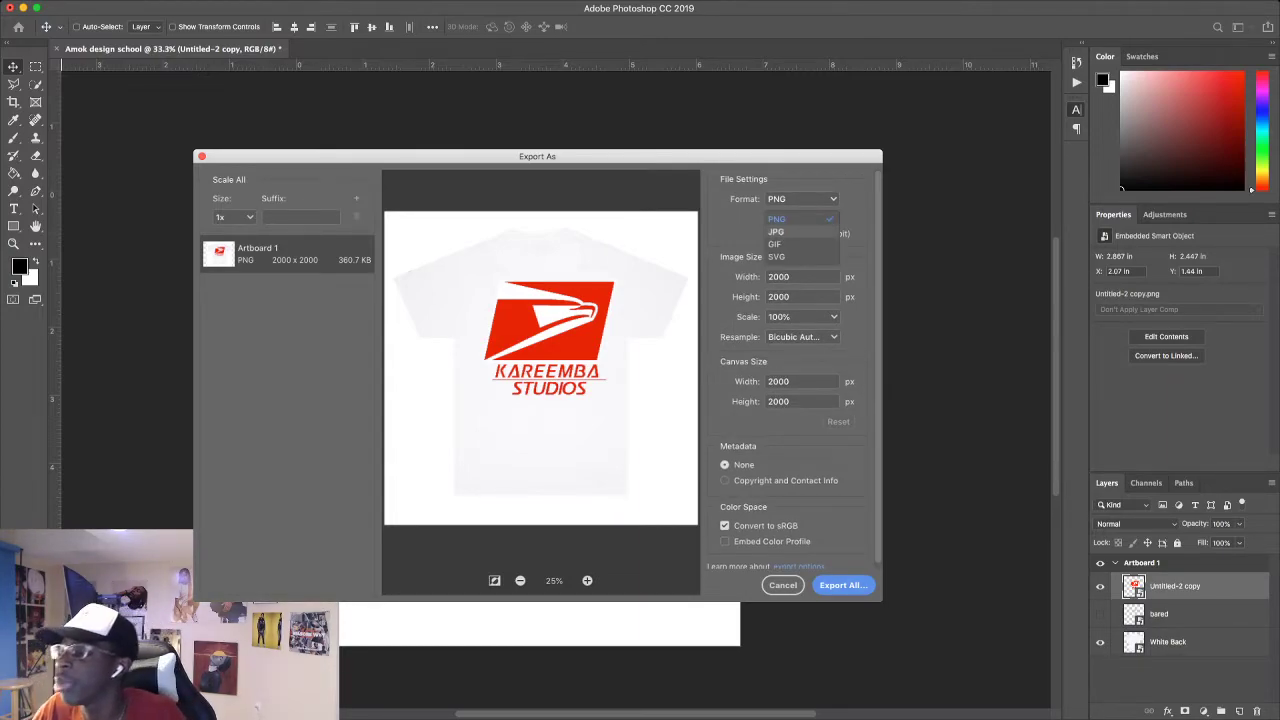
left_click(776, 231)
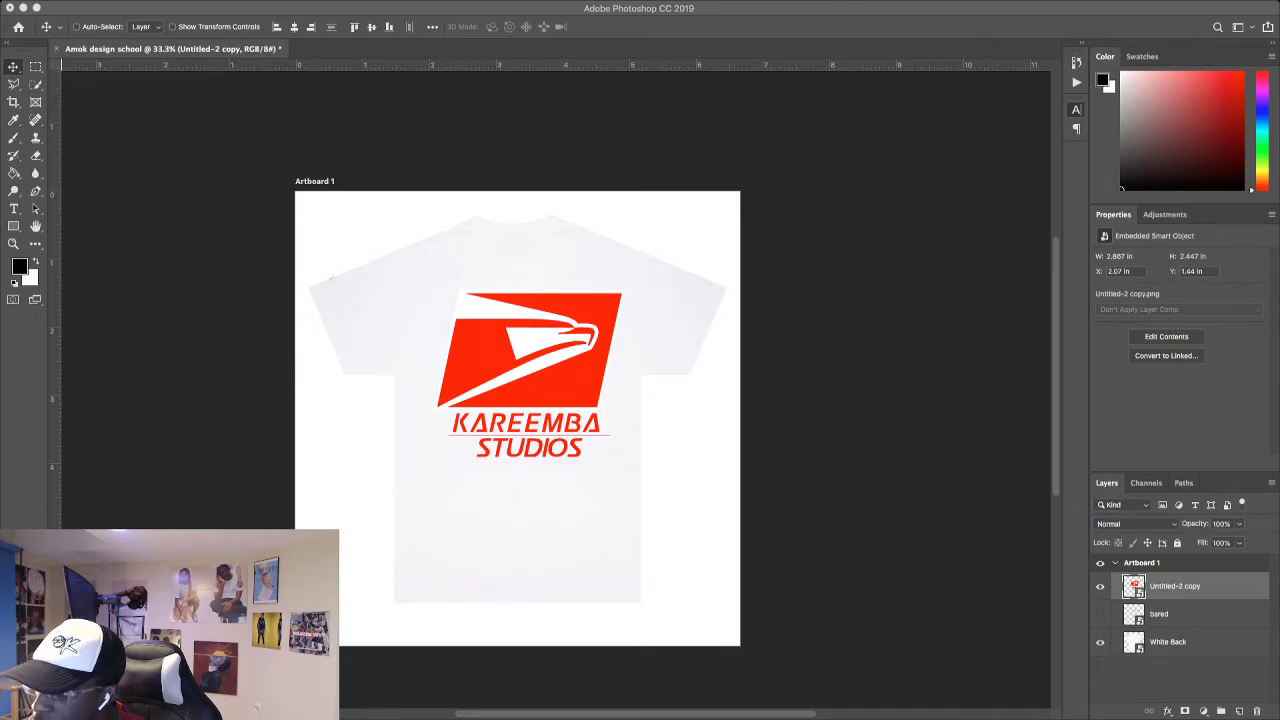
key("super+Tab")
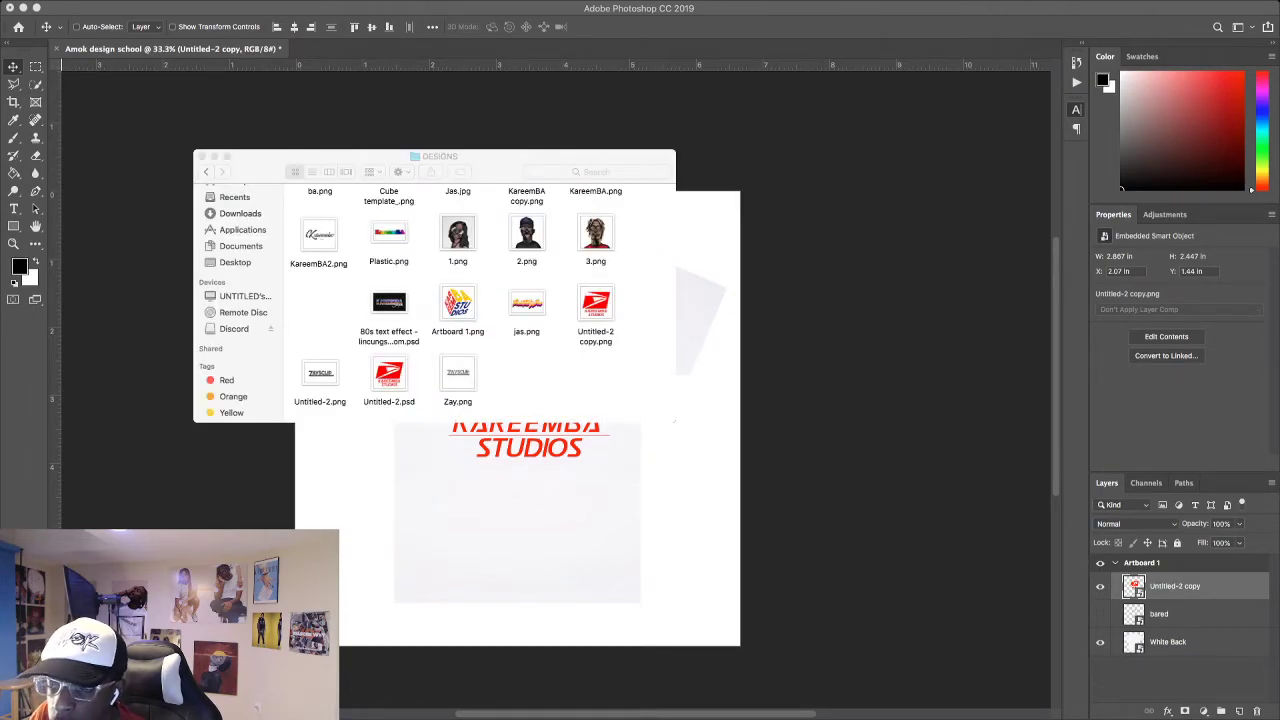
left_click(235, 262)
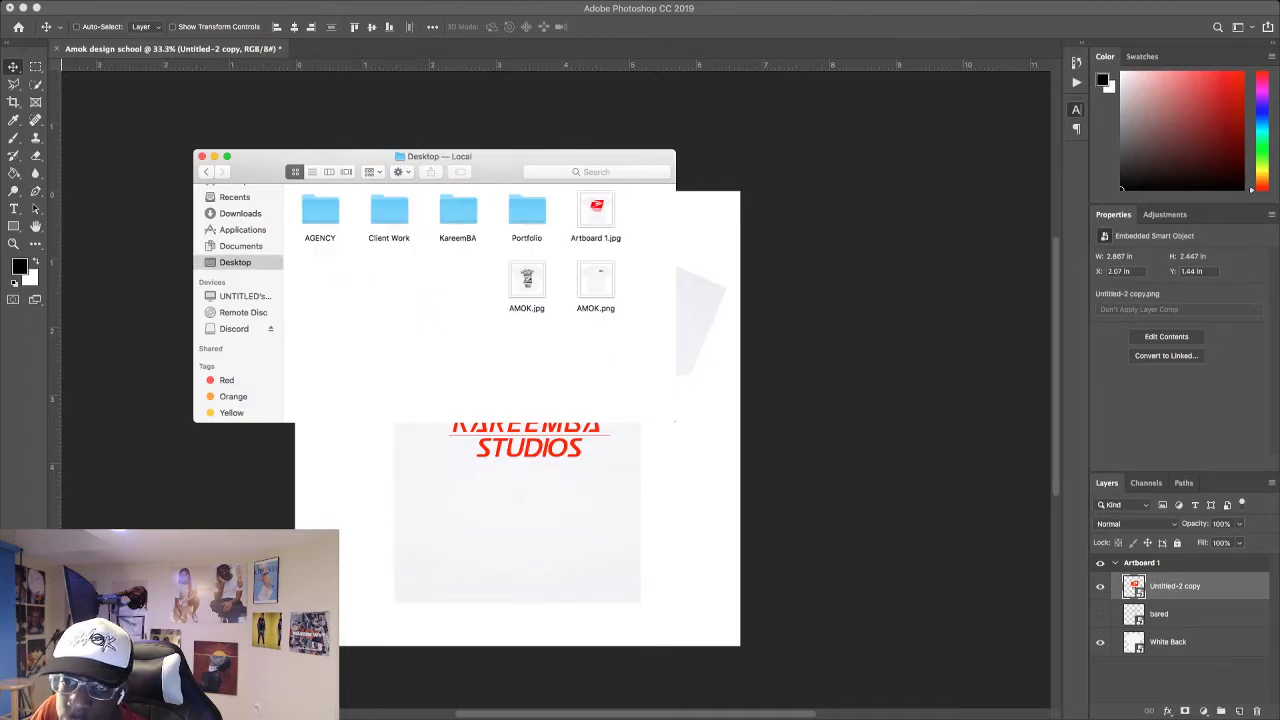
left_click(596, 215)
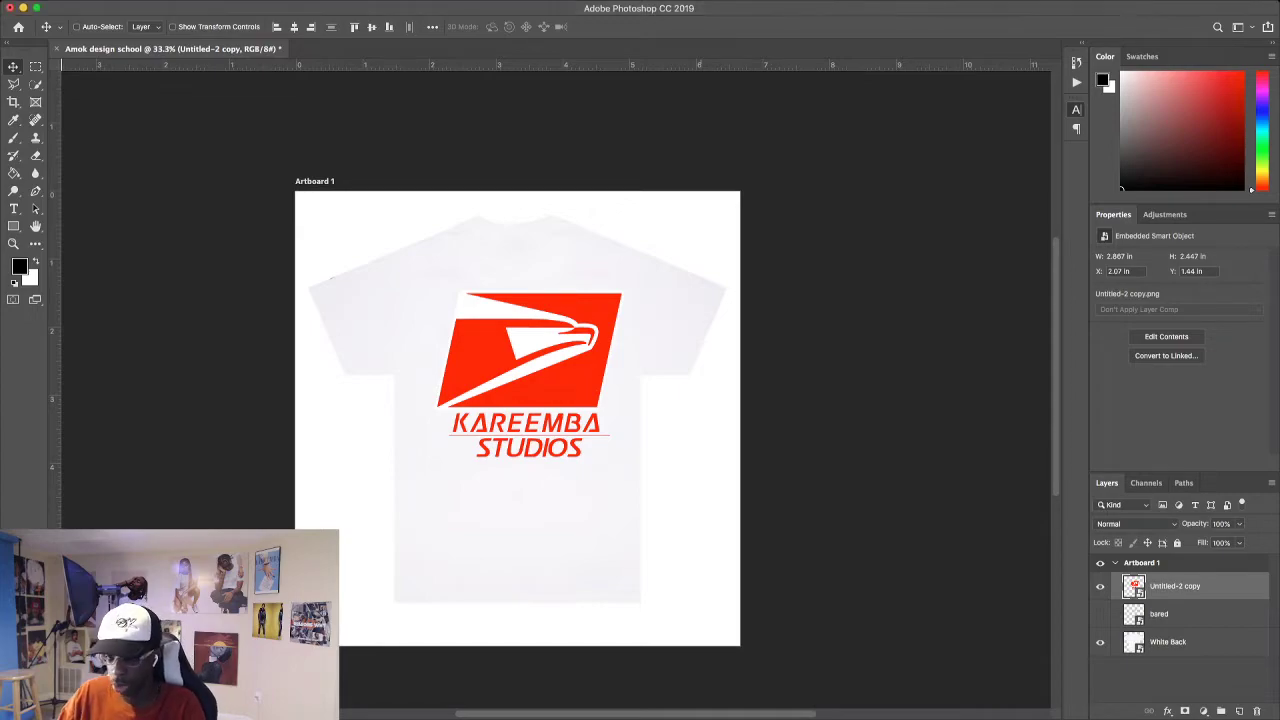
Delete the Untitled-2 copy logo layer from the T-shirt design.
key("Delete")
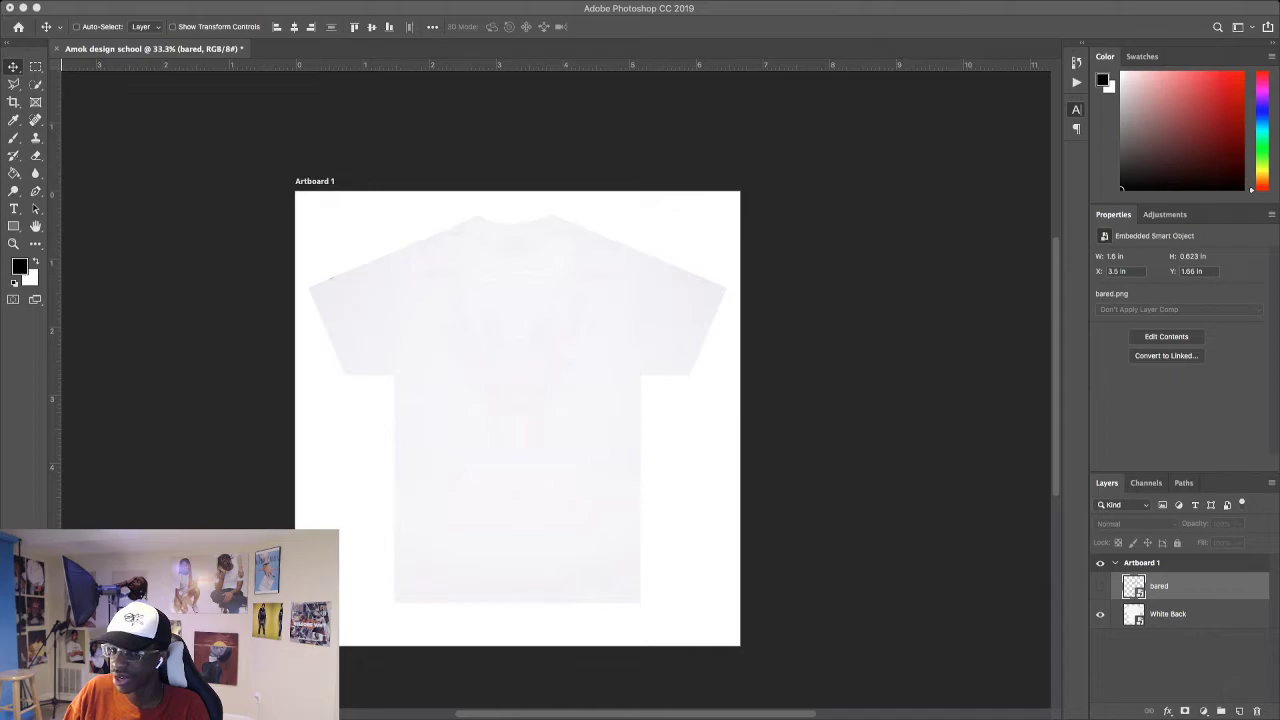
Switch to Finder, open the Designs folder in Documents and look through its artwork files.
key("super+Tab")
left_click_drag(262, 7, 1028, 162)
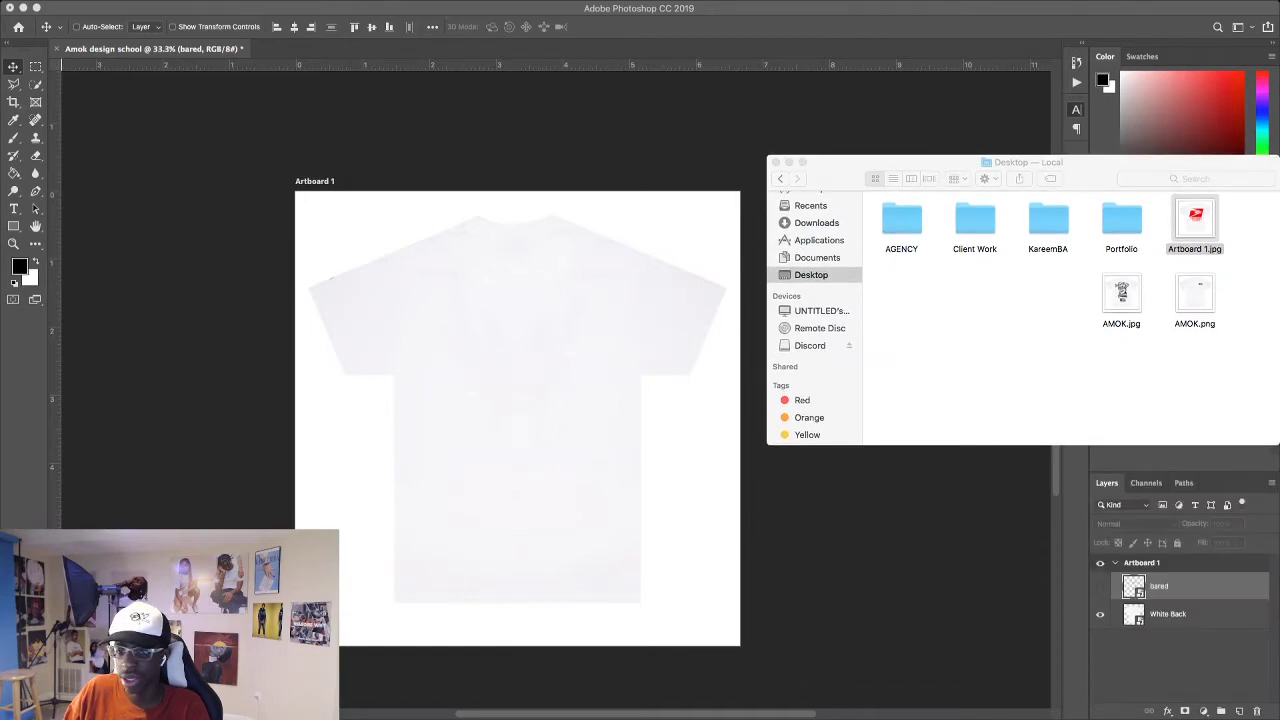
left_click(1010, 350)
left_click(817, 257)
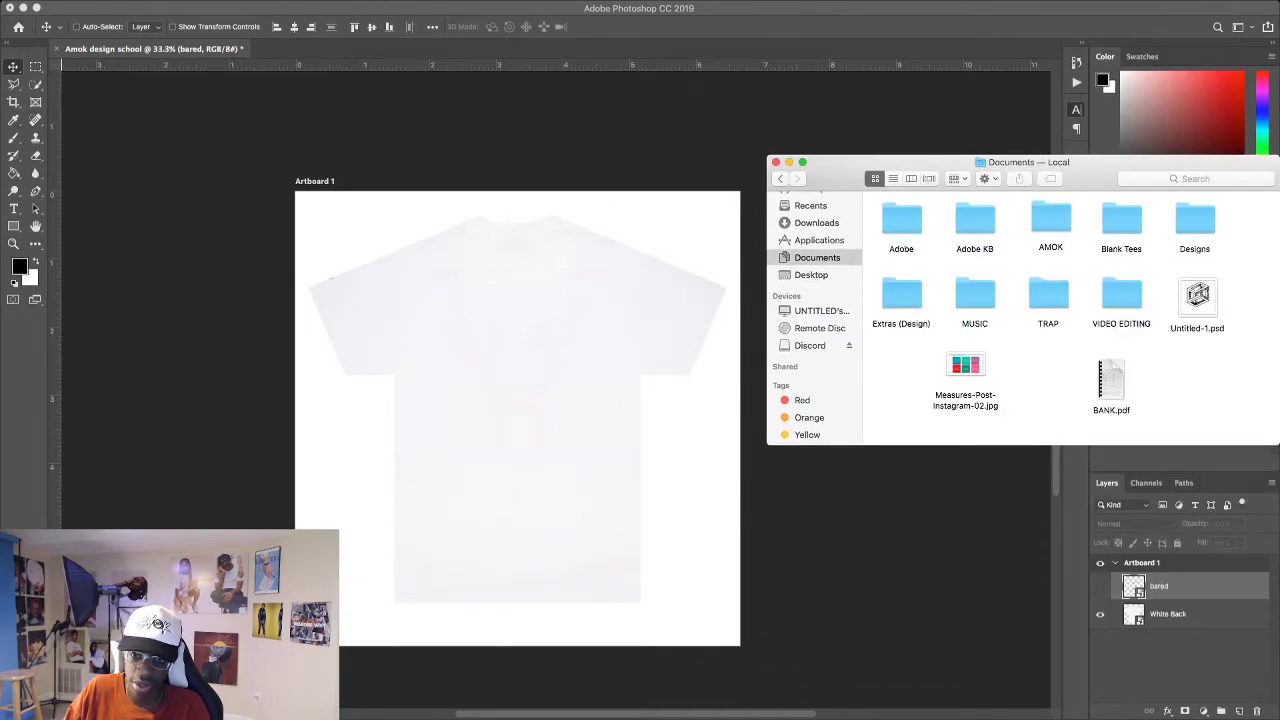
double_click(1194, 220)
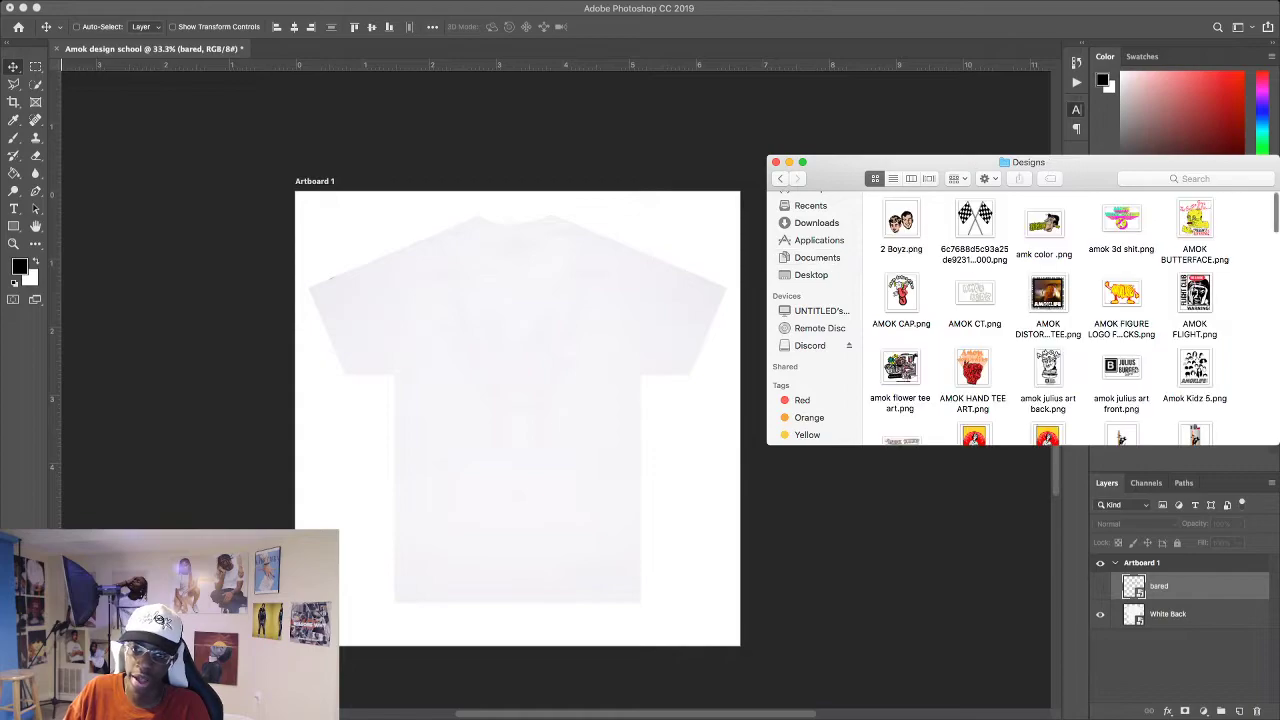
scroll(1070, 320, "down", 10)
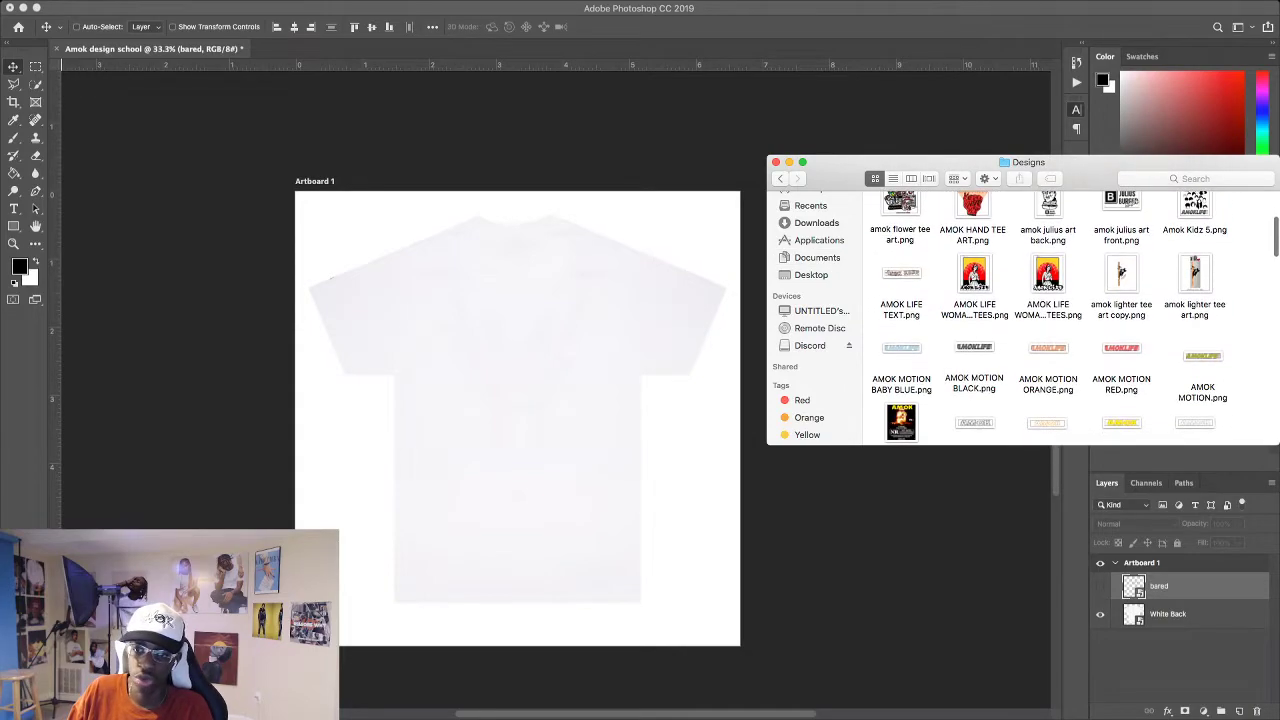
scroll(1070, 320, "down", 3)
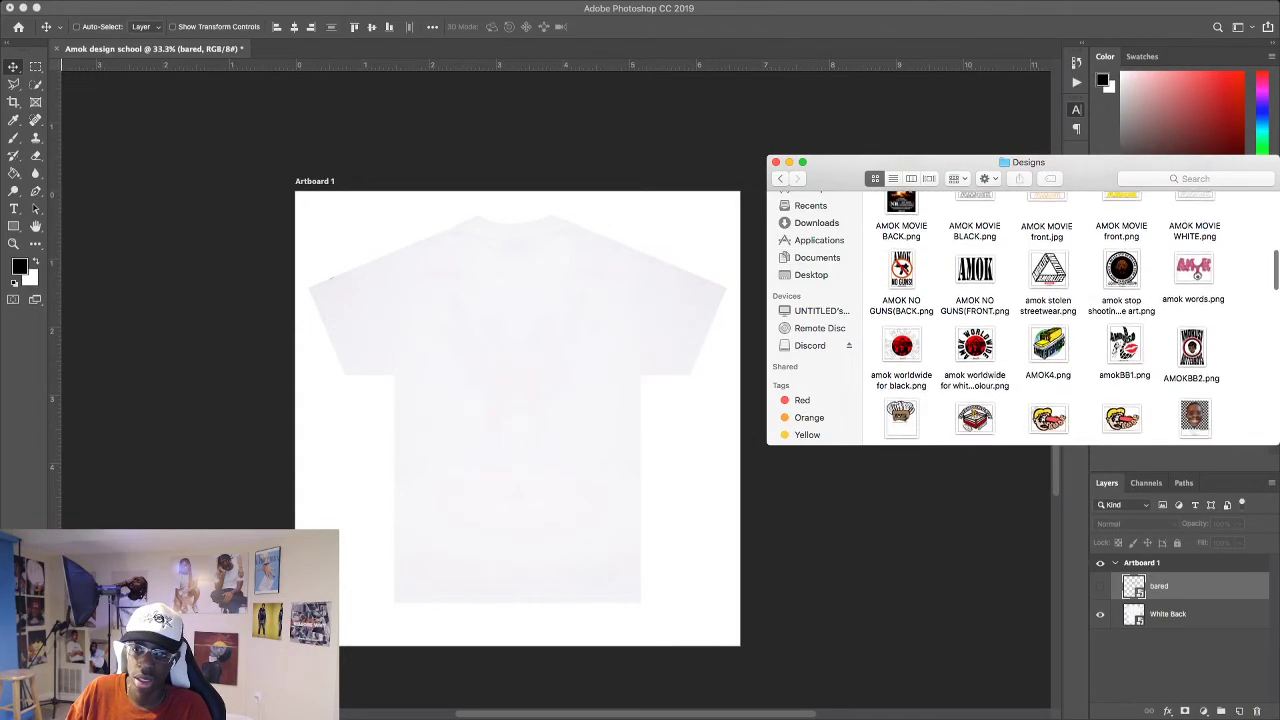
scroll(1070, 320, "down", 5)
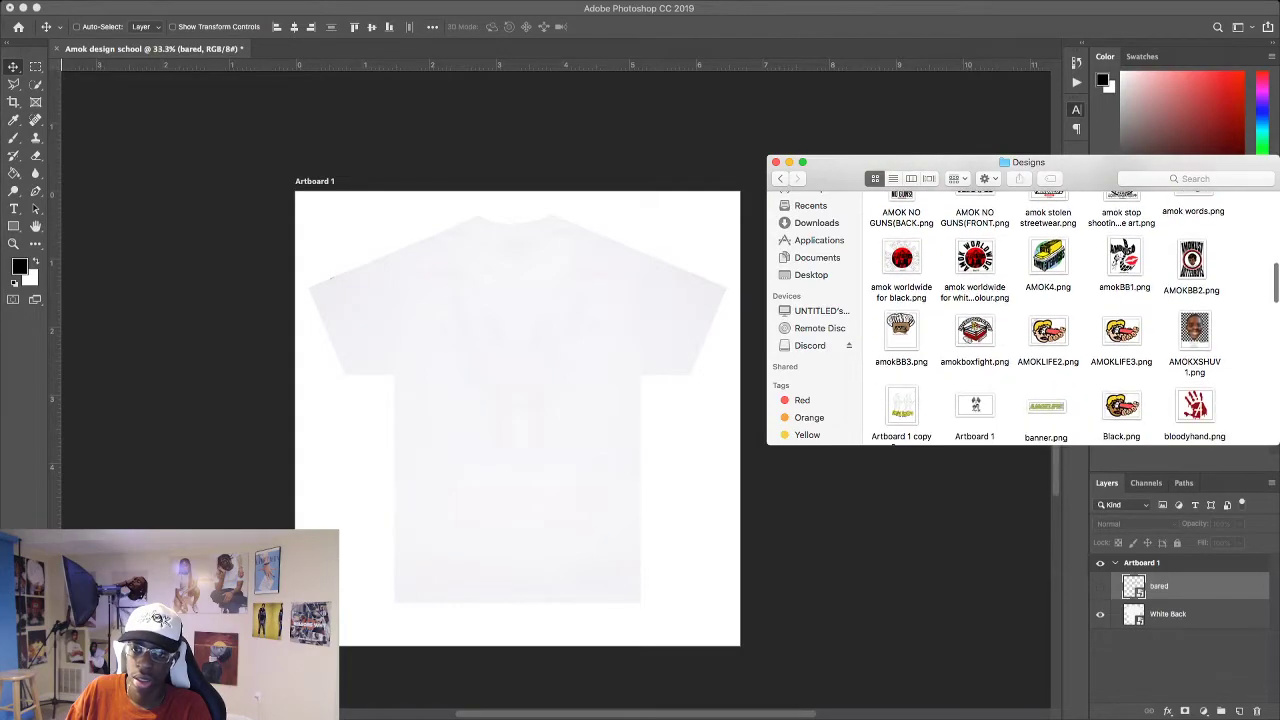
scroll(1070, 320, "down", 10)
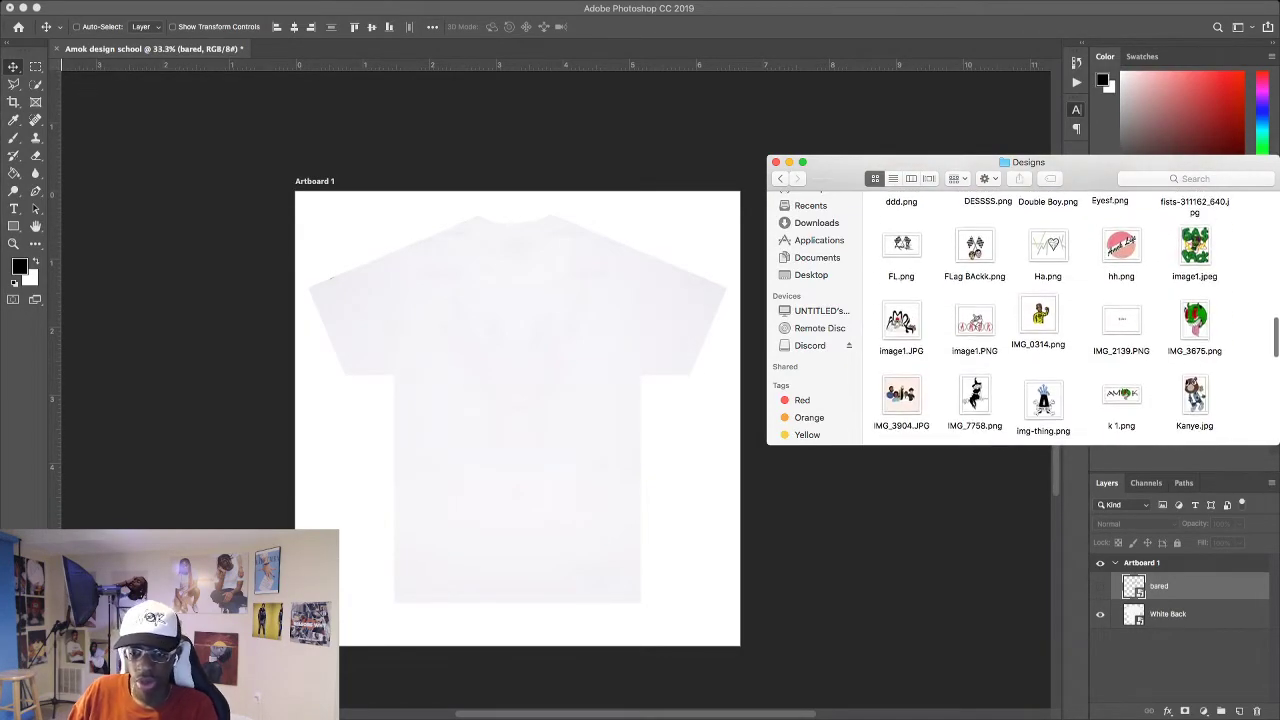
scroll(1070, 320, "down", 5)
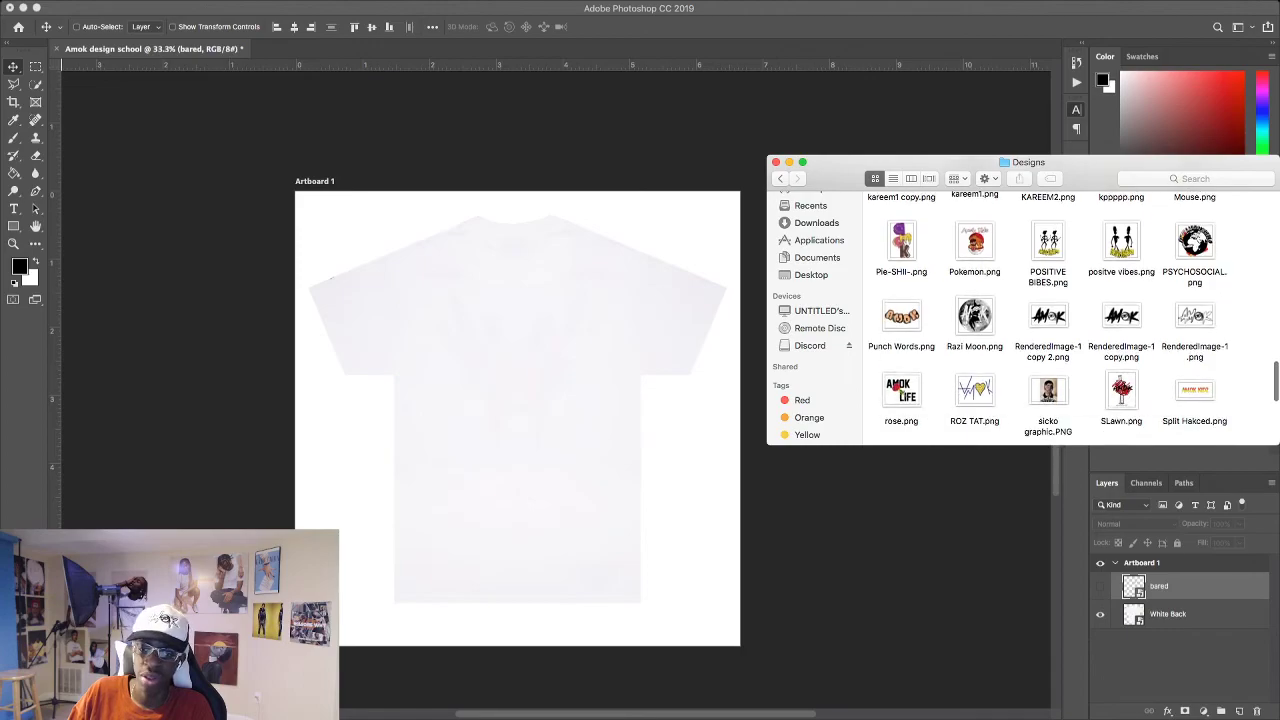
scroll(1070, 320, "down", 8)
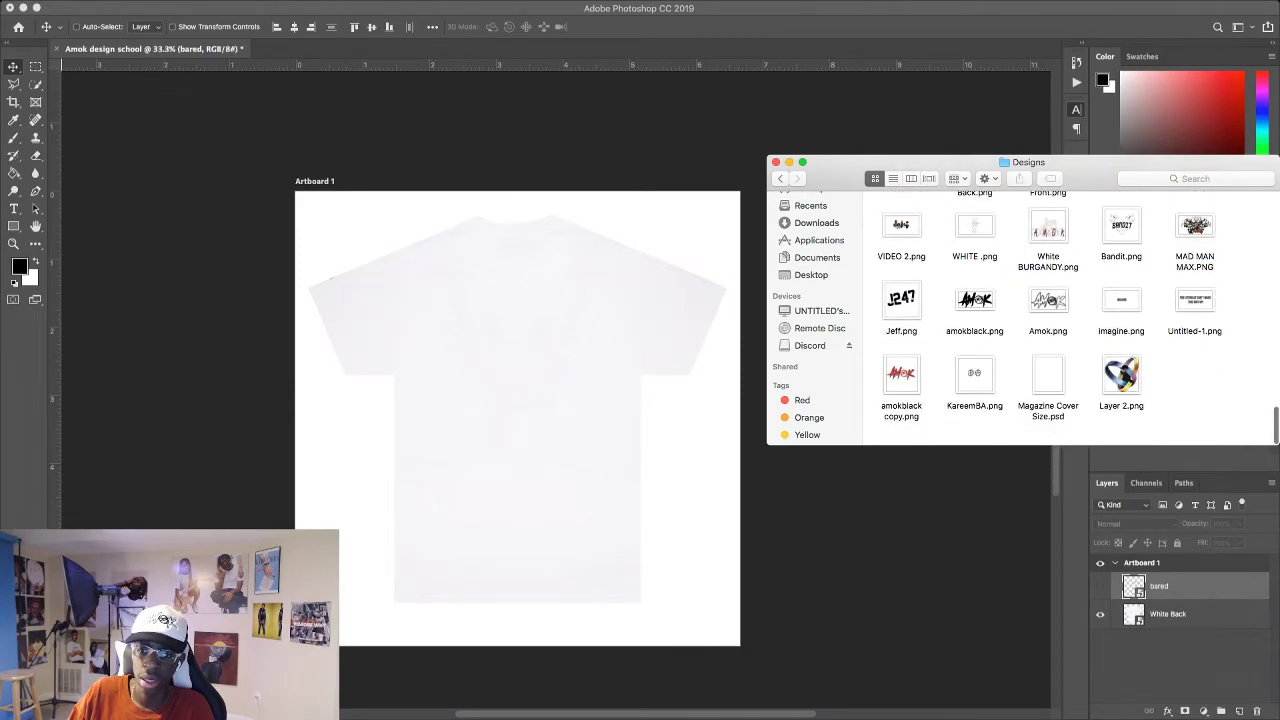
scroll(1070, 320, "up", 10)
scroll(1040, 320, "up", 3)
scroll(1070, 320, "up", 5)
scroll(1070, 320, "up", 1)
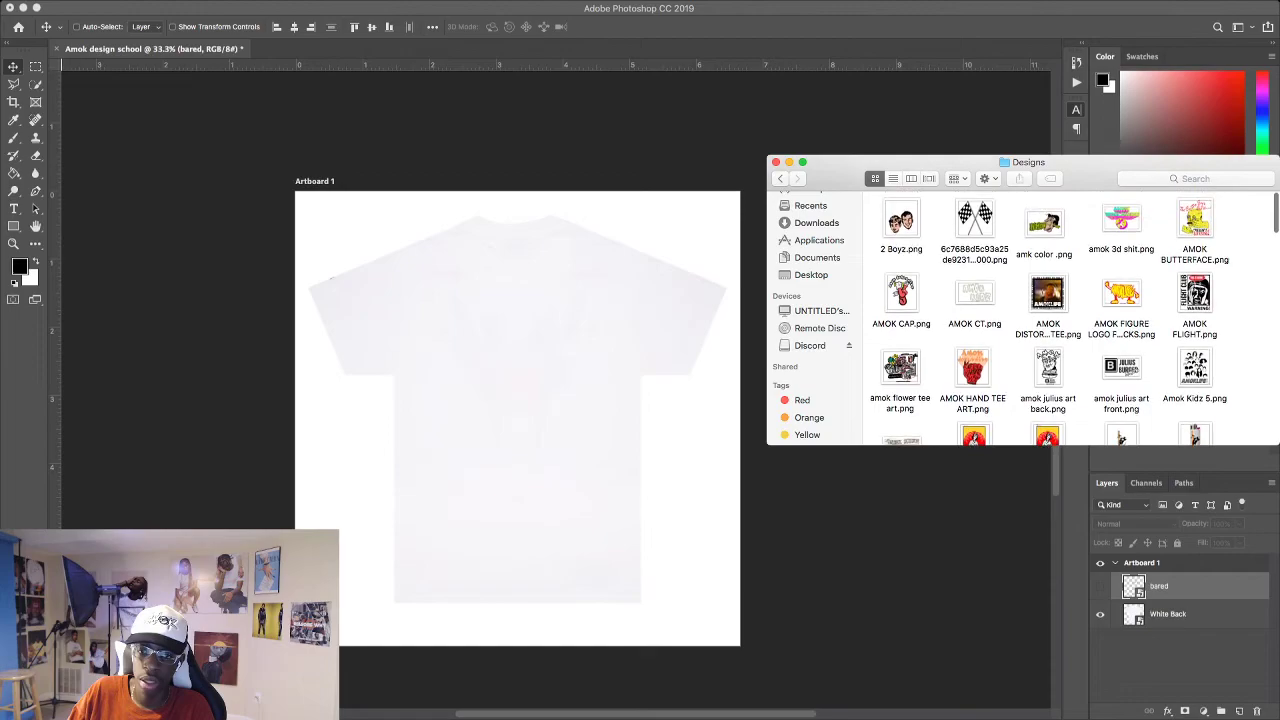
scroll(1070, 320, "down", 6)
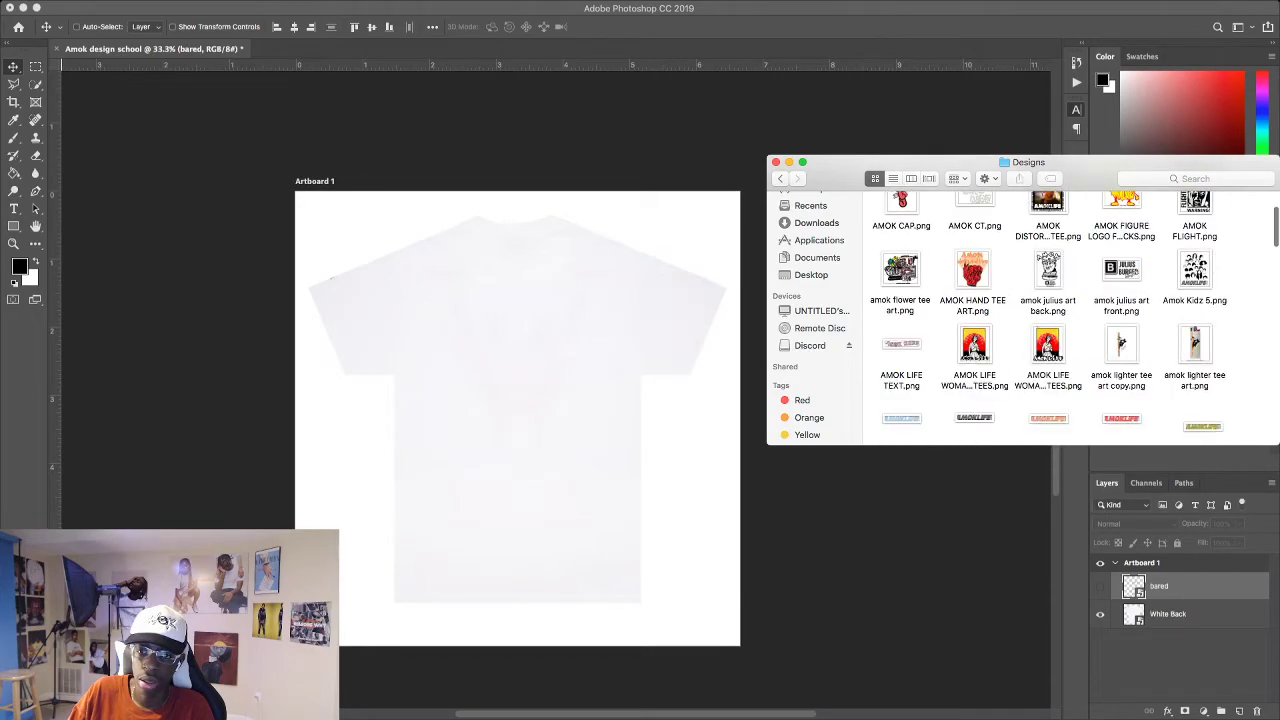
scroll(1070, 320, "down", 1)
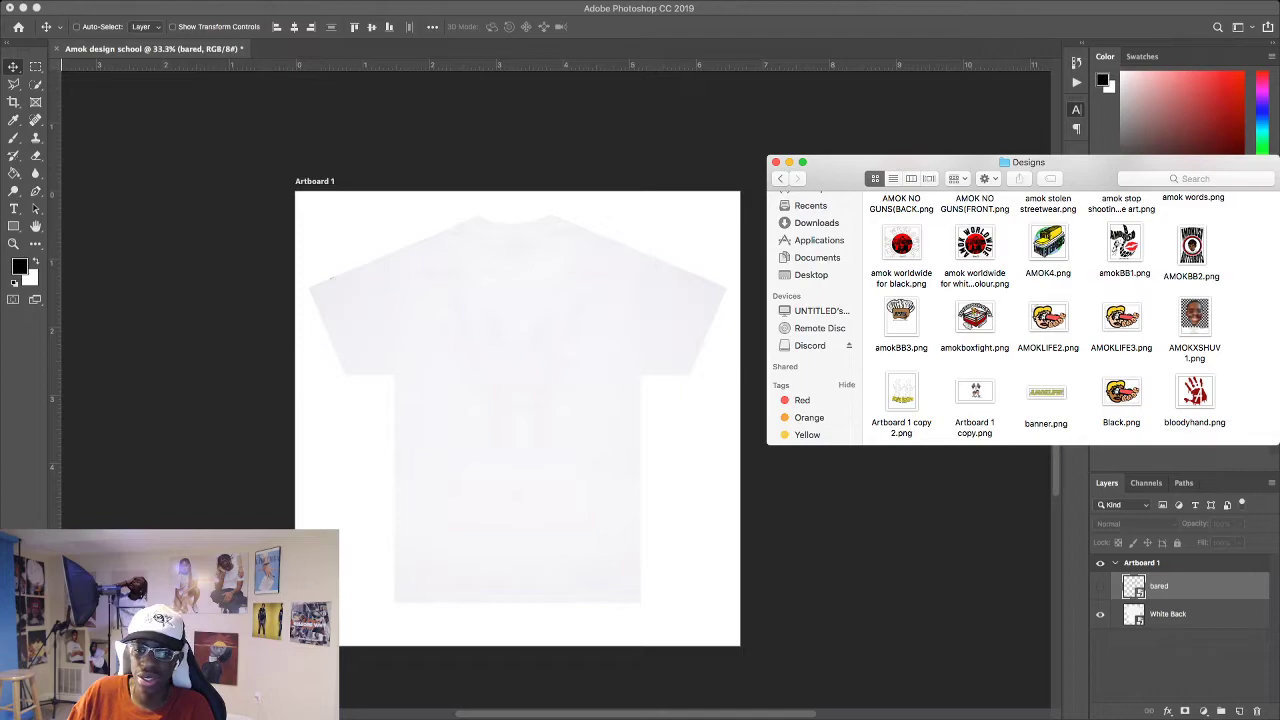
Open merch_0018_yellowHoodie.jpg.psd from the Blank Tees folder in Documents.
left_click(817, 257)
double_click(1121, 220)
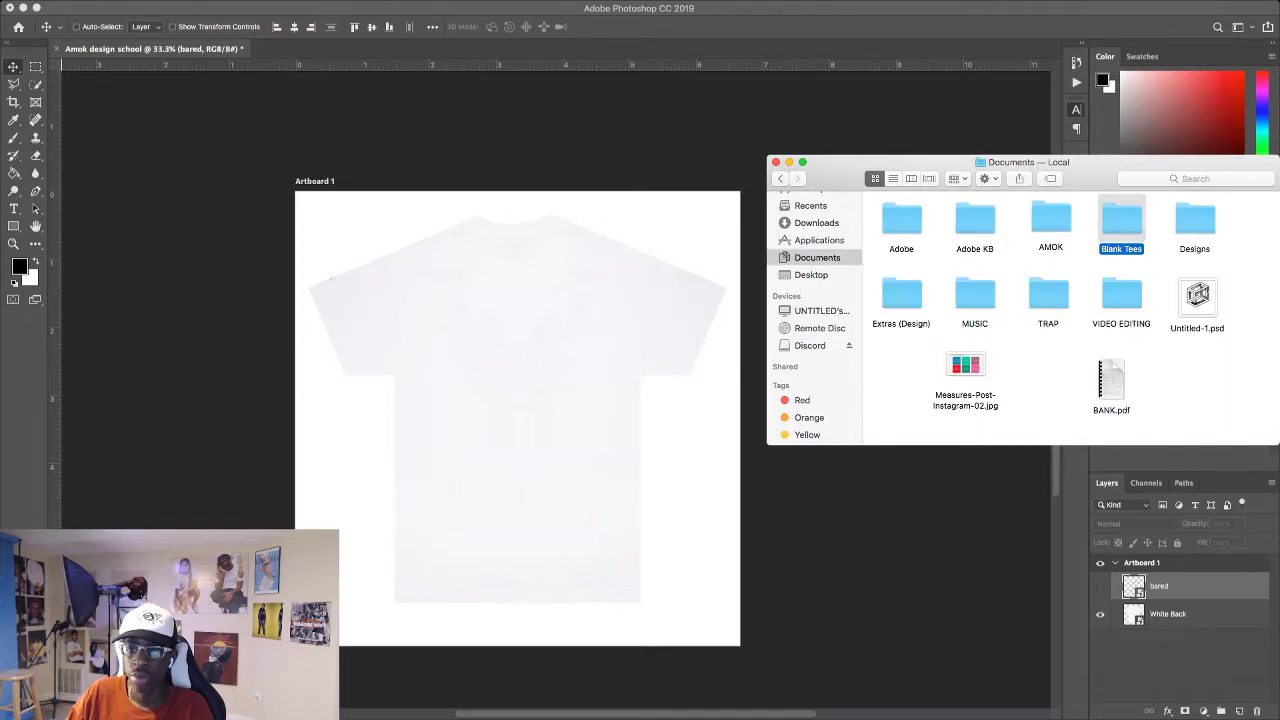
scroll(1121, 220, "down", 8)
scroll(1121, 220, "up", 1)
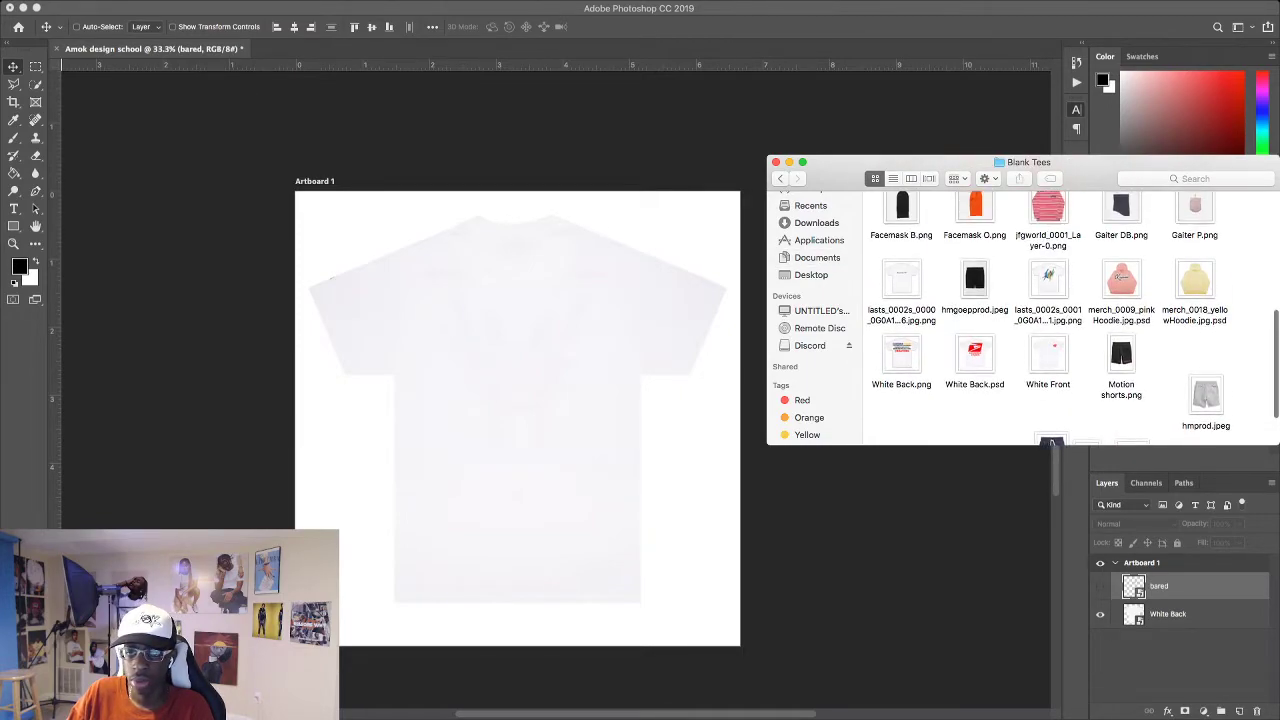
left_click(1195, 281)
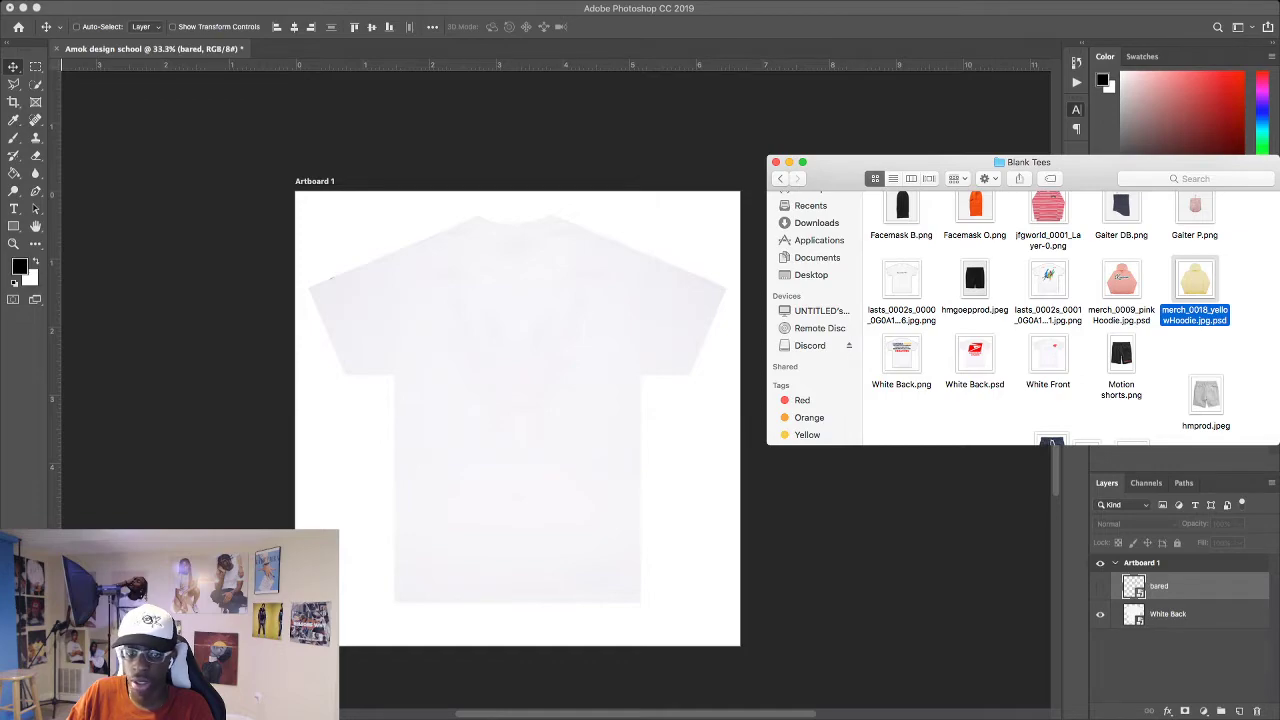
double_click(1195, 281)
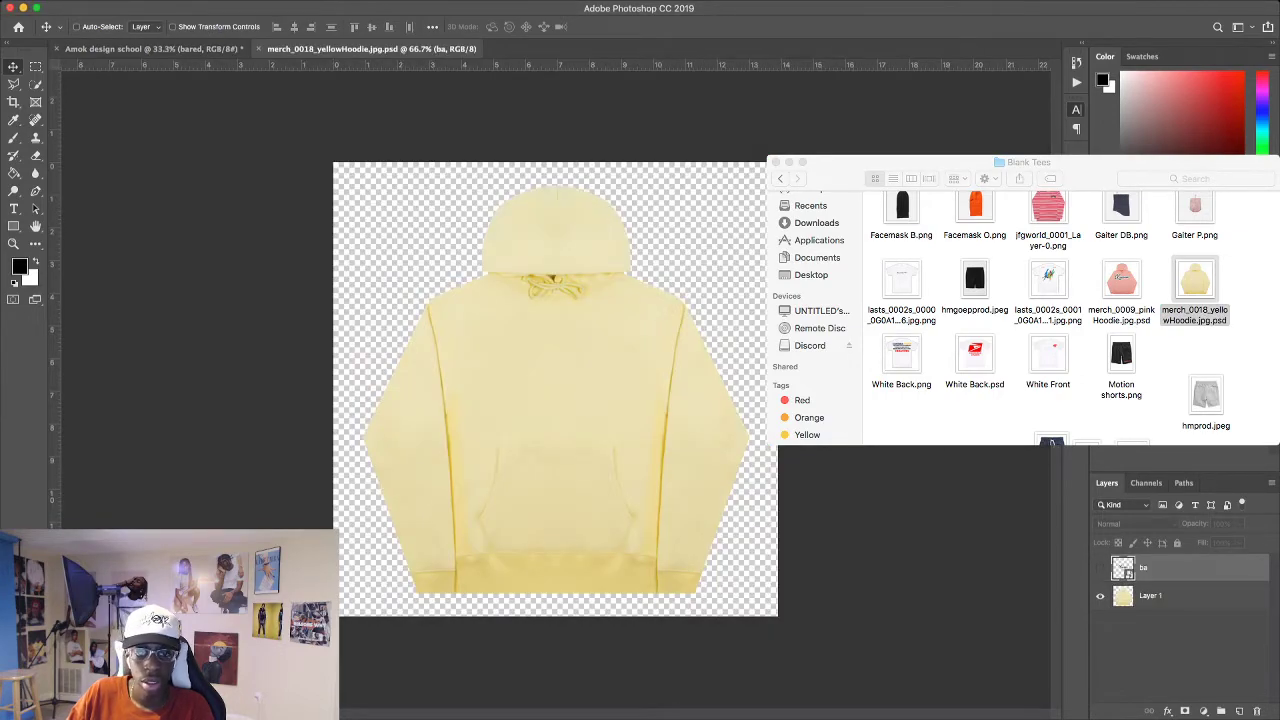
Open the Designs folder in Documents and look through its artwork files for a graphic that suits the hoodie.
left_click(817, 257)
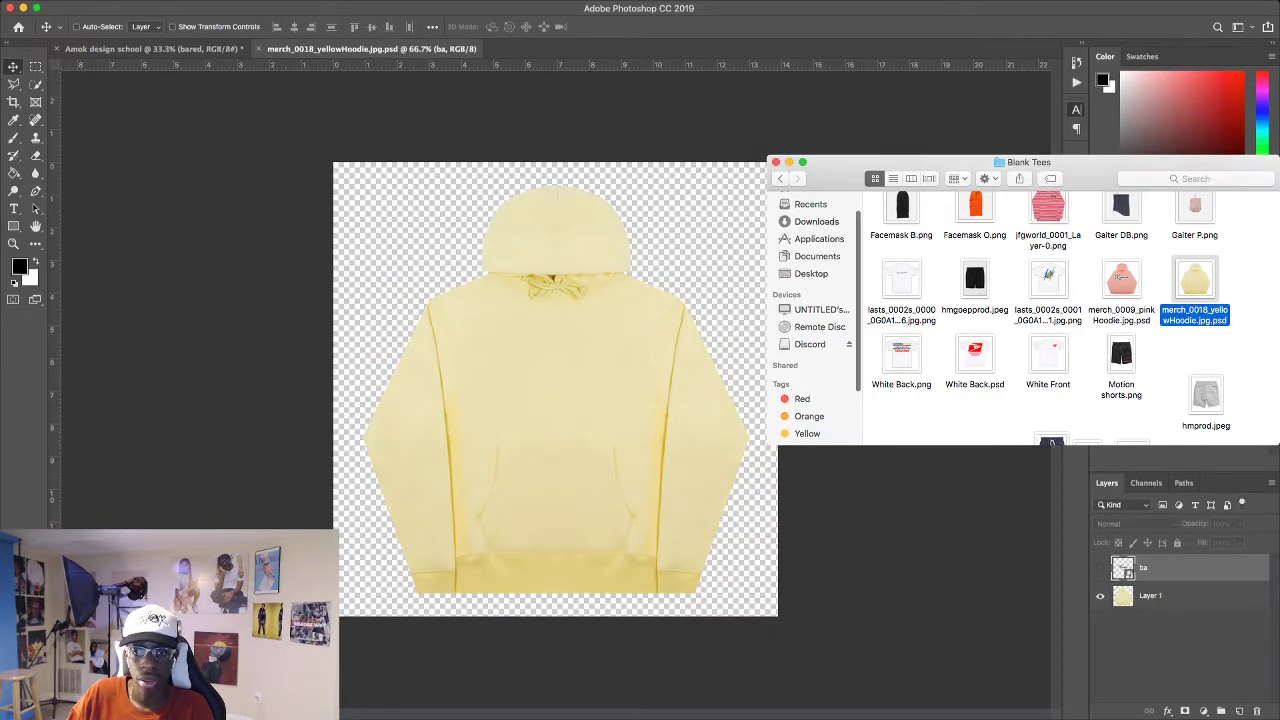
left_click(817, 257)
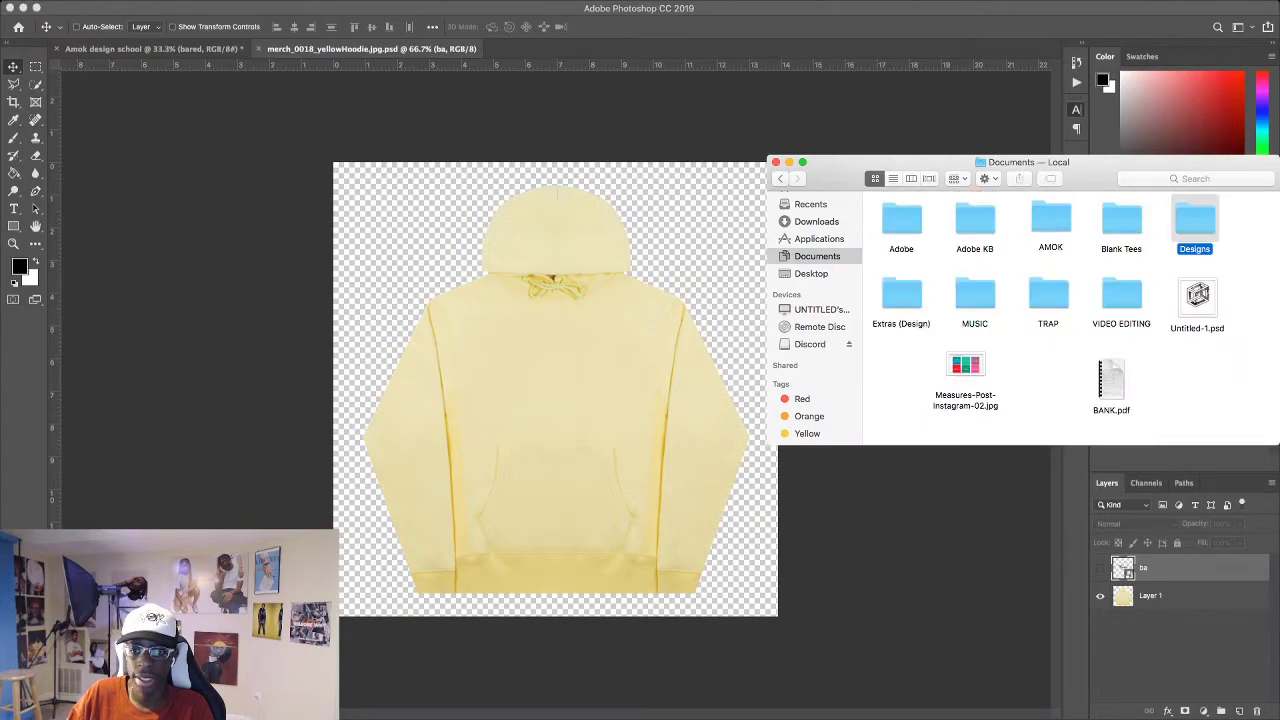
double_click(1195, 225)
scroll(1048, 318, "up", 3)
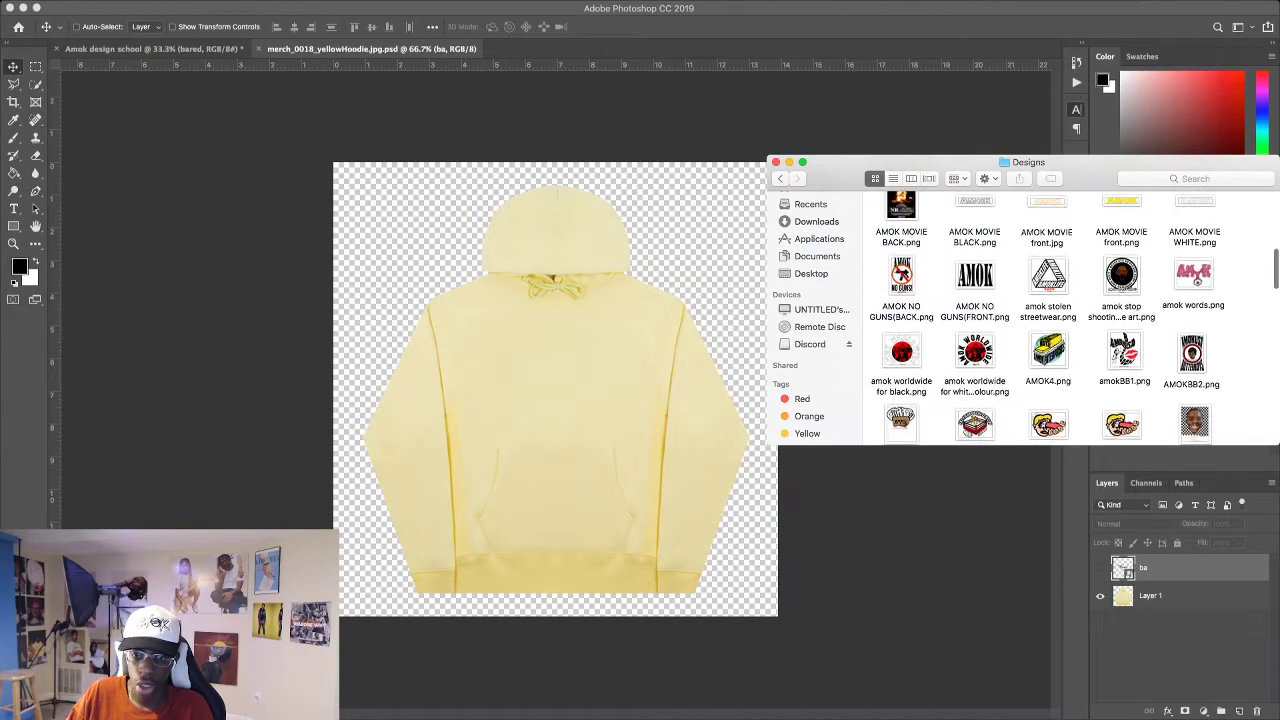
scroll(1048, 318, "down", 3)
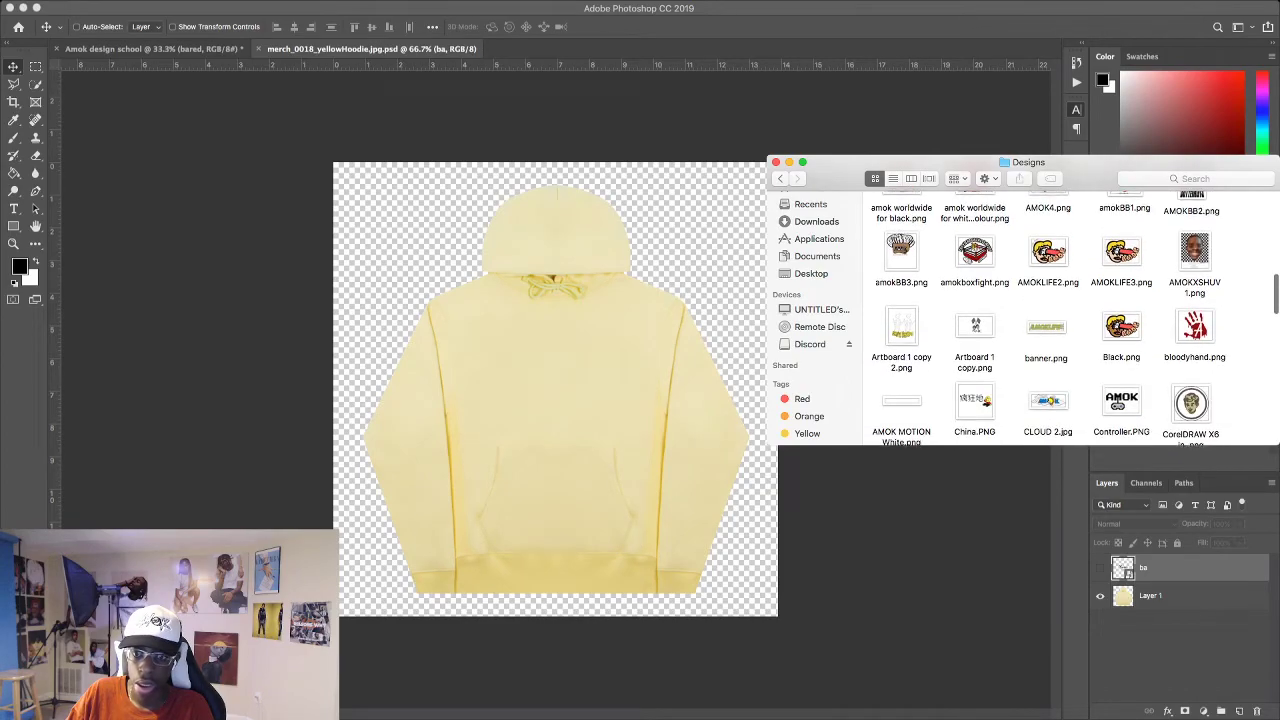
scroll(1048, 318, "down", 4)
scroll(1048, 318, "down", 4)
scroll(1048, 318, "down", 15)
scroll(1048, 318, "down", 3)
scroll(1048, 318, "up", 15)
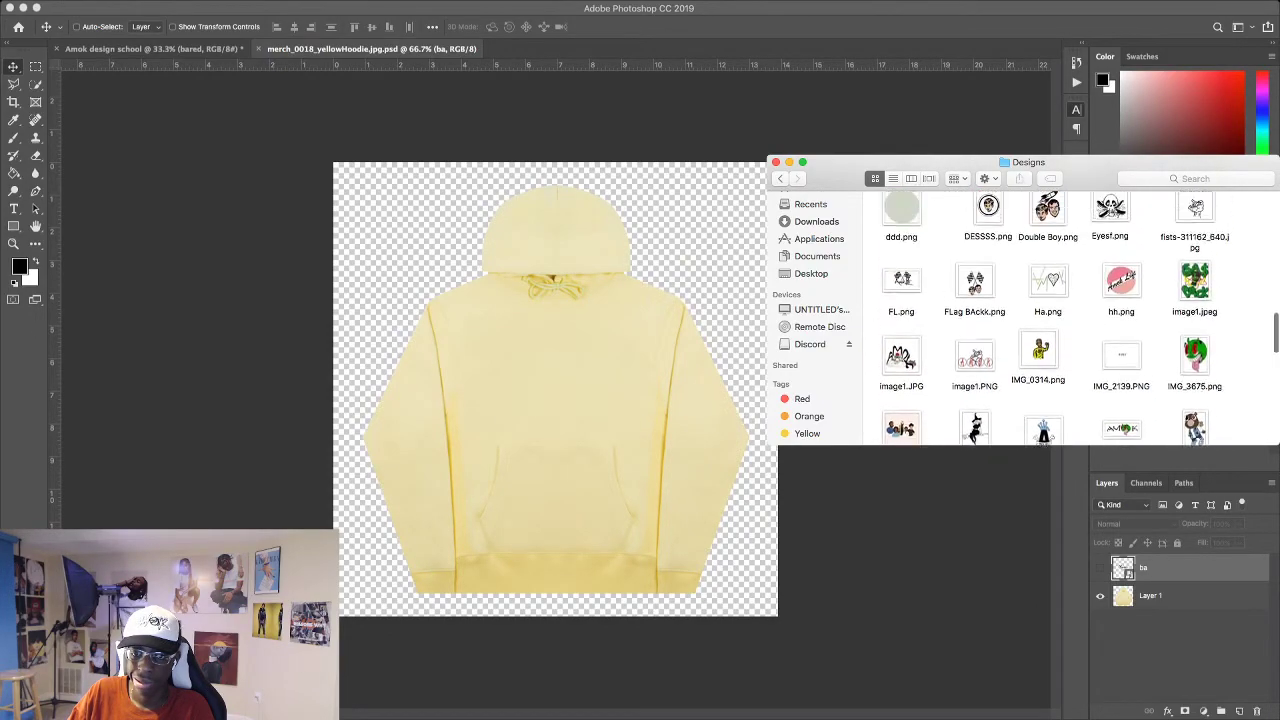
scroll(1048, 318, "up", 2)
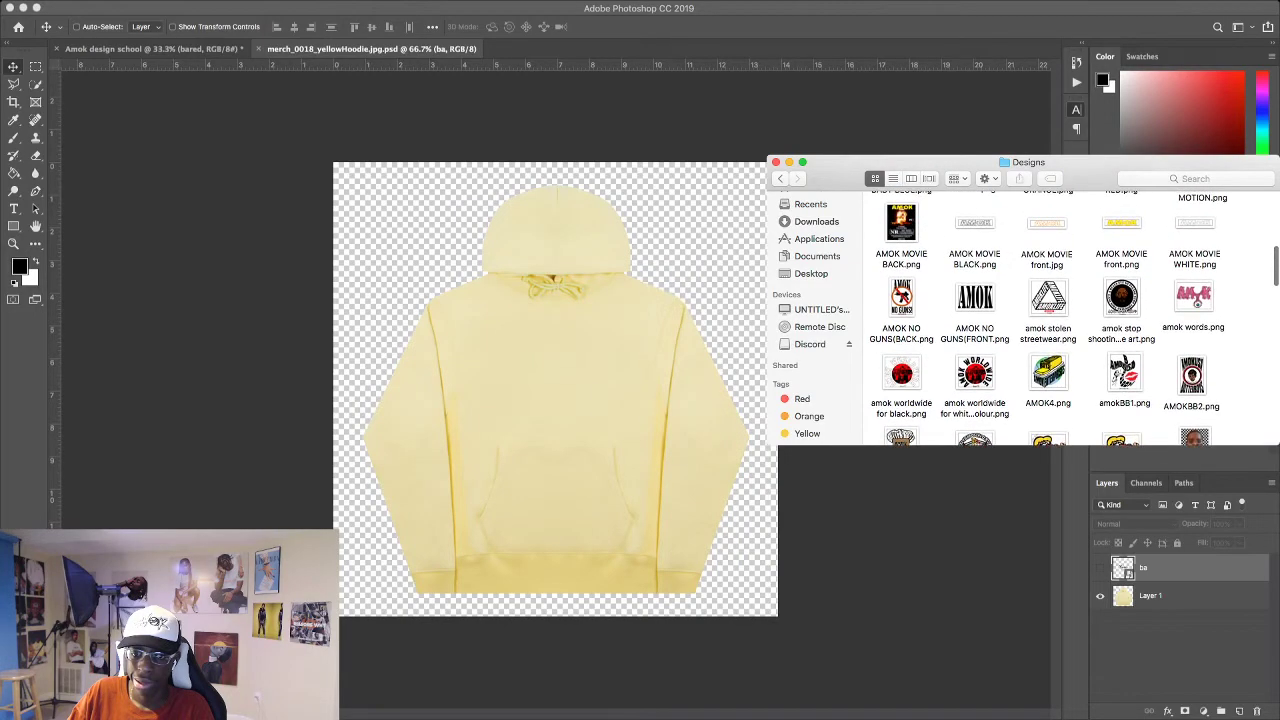
scroll(1048, 318, "up", 3)
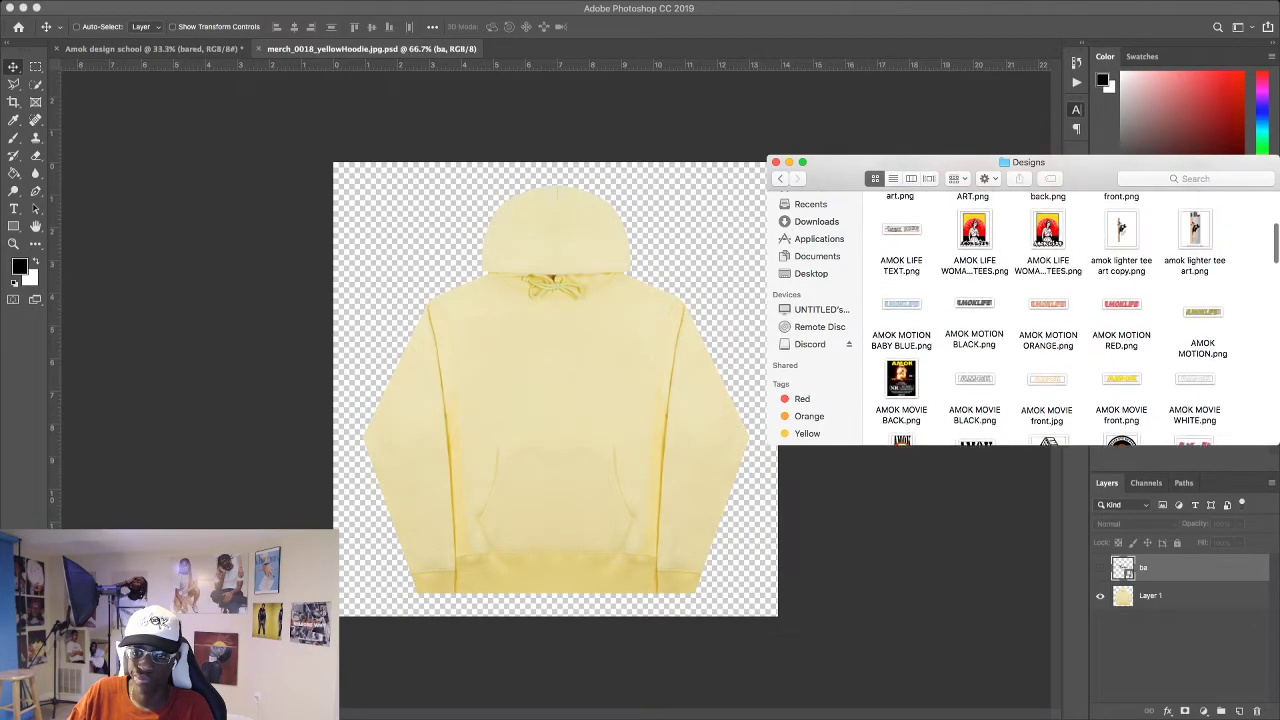
scroll(1048, 318, "up", 3)
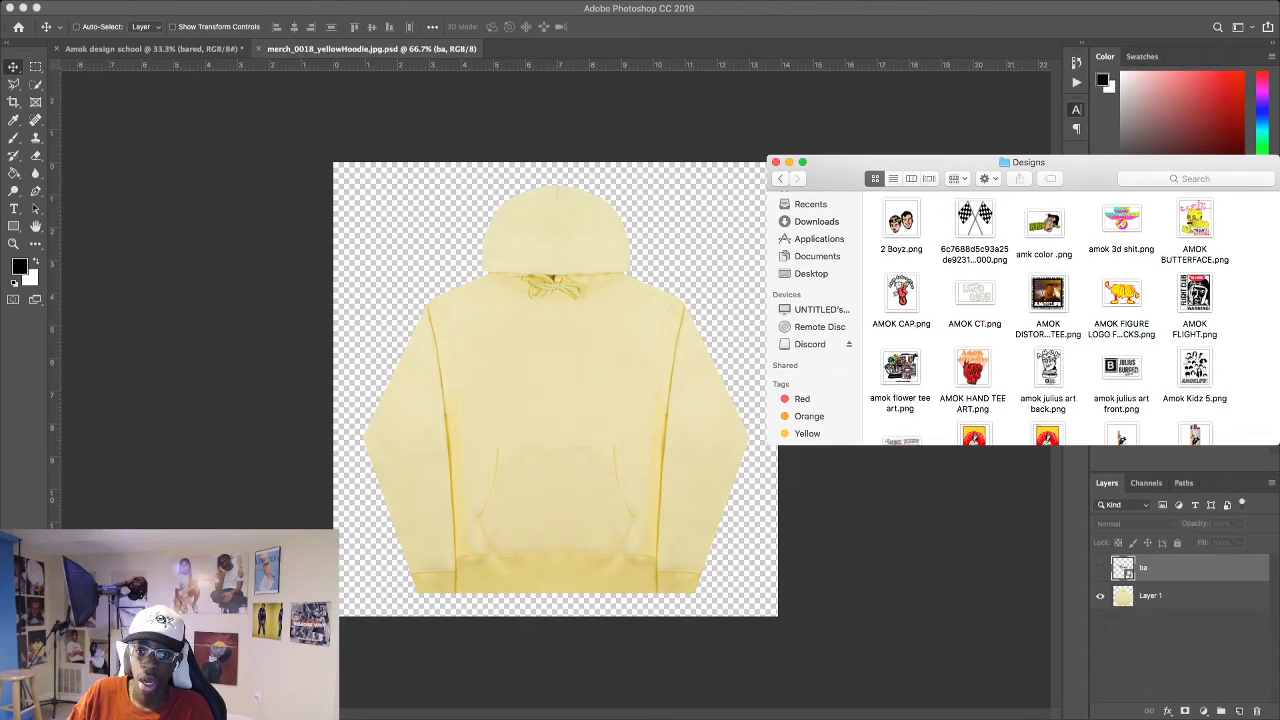
scroll(1048, 318, "down", 10)
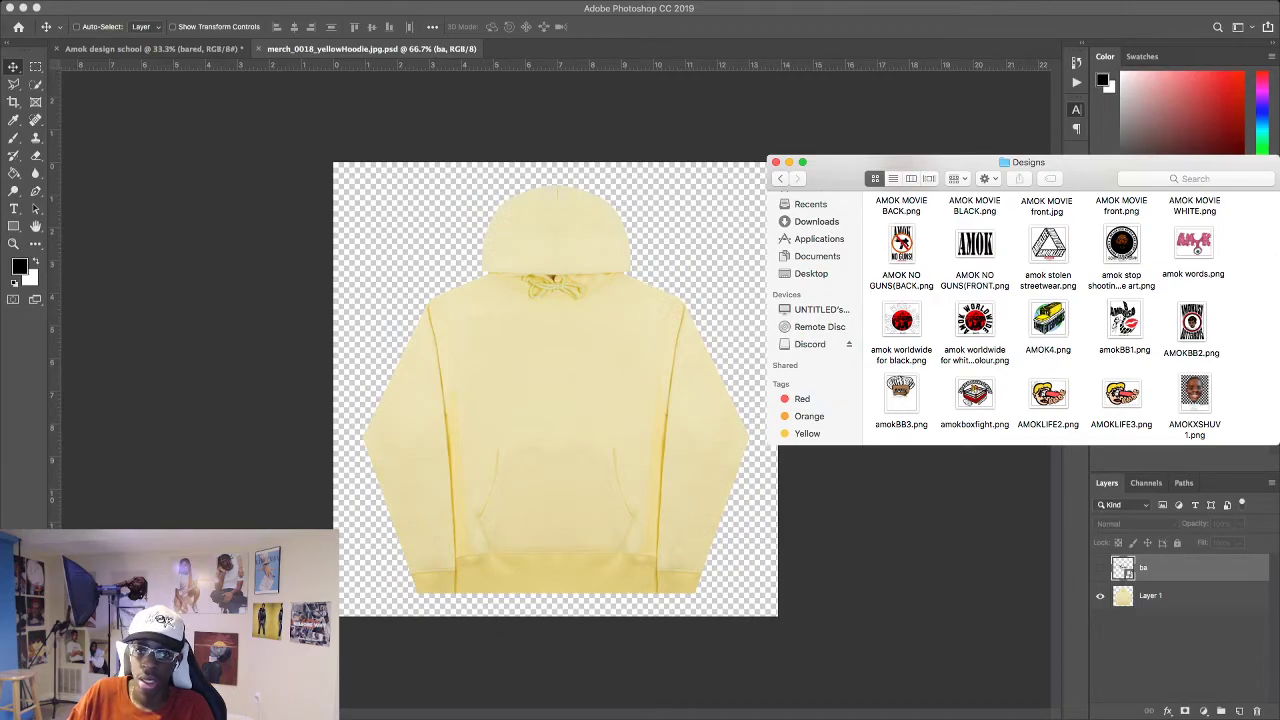
Open merch_0009_pinkHoodie.jpg.psd from the Blank Tees folder in Documents and hide its ba logo layer.
key("super+Up")
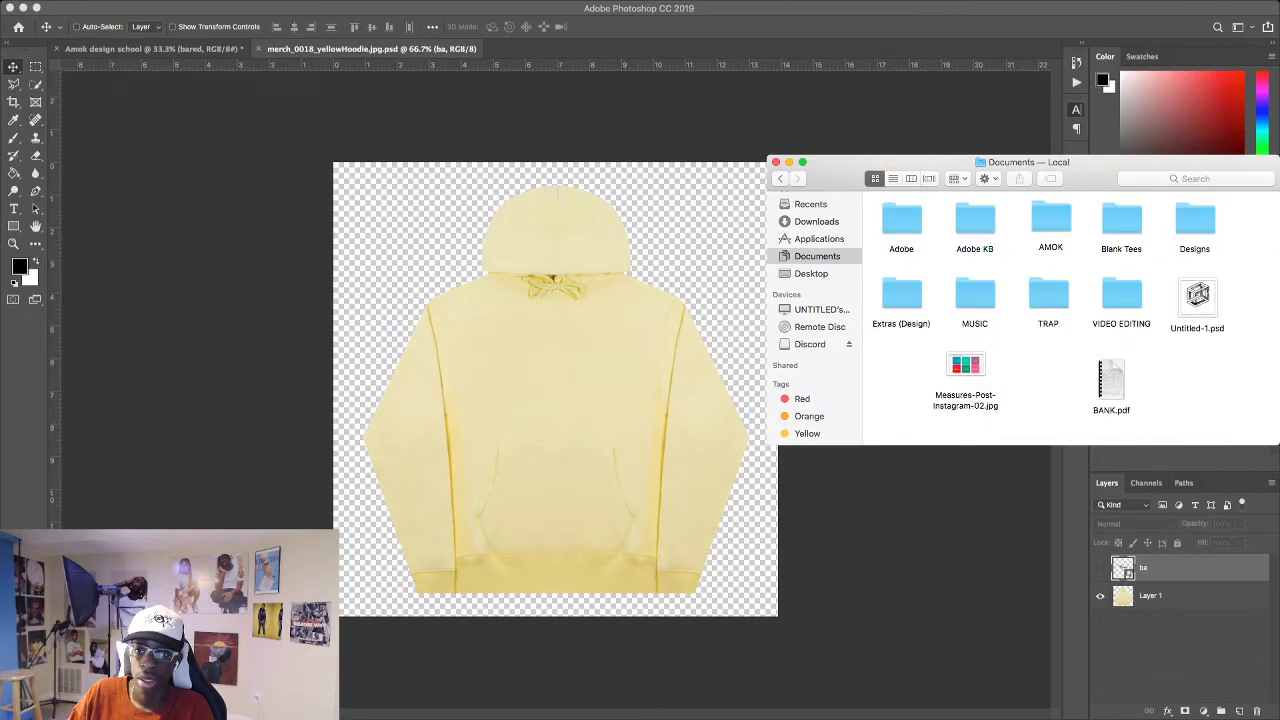
double_click(1121, 222)
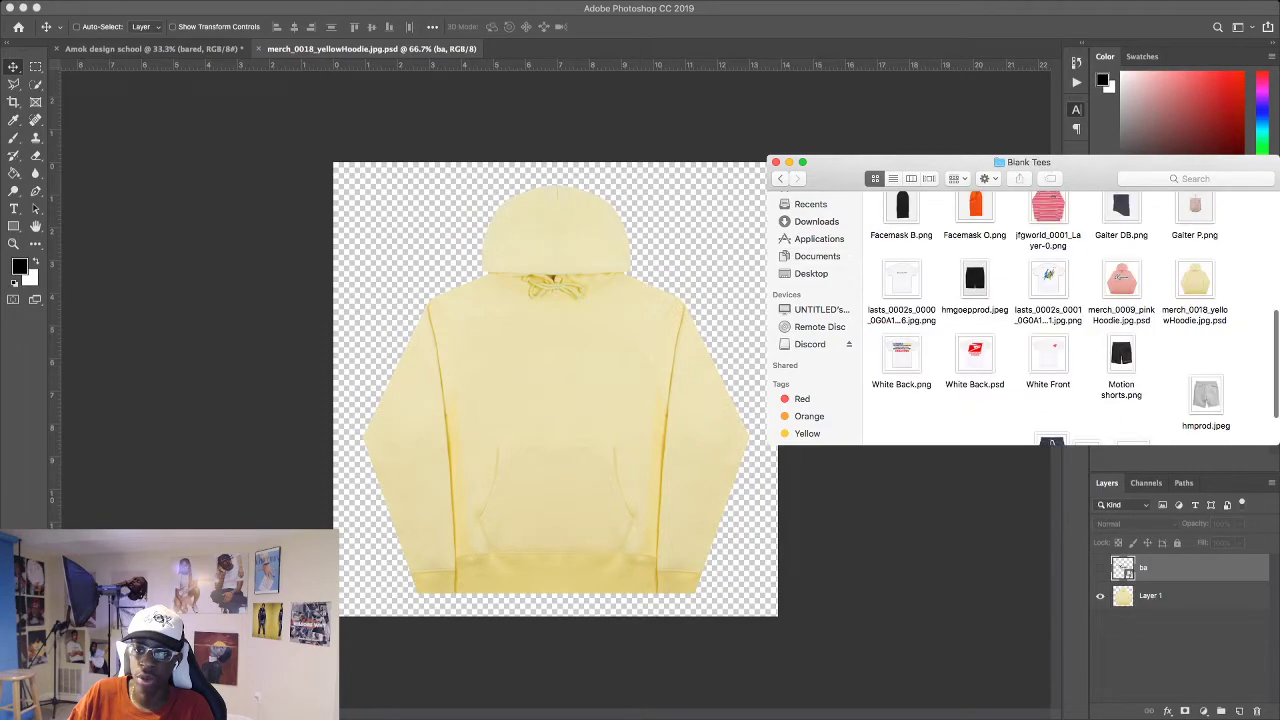
double_click(1121, 272)
scroll(1121, 272, "down", 1)
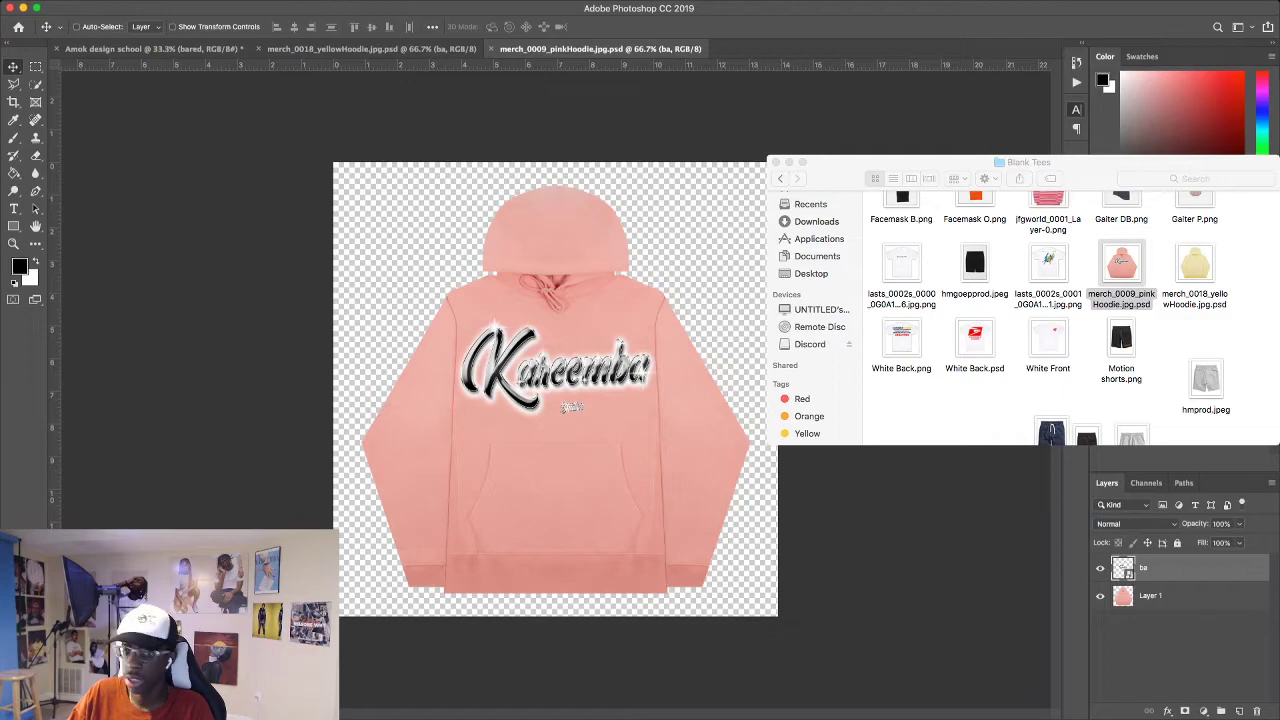
key("super+comma")
left_click(945, 408)
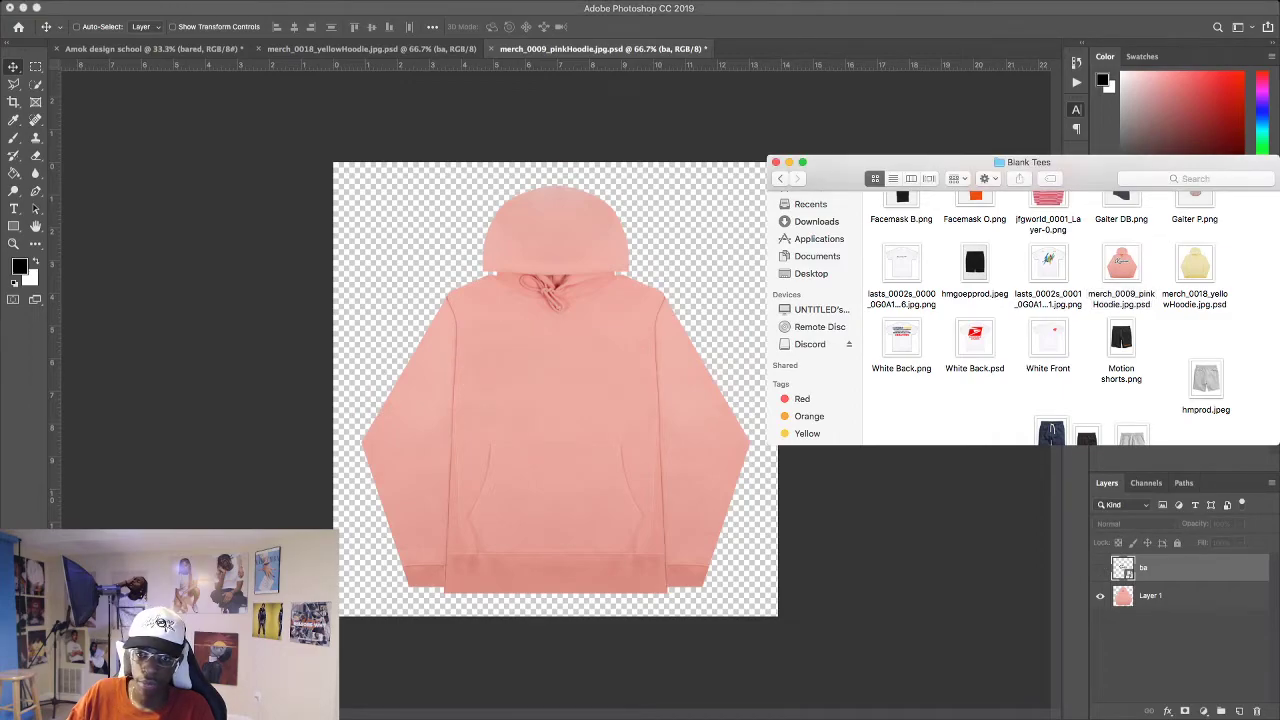
Place amok stop shooting tee art.png from the Designs folder on the pink hoodie's chest, scaled to about 37%.
left_click(817, 256)
double_click(1195, 222)
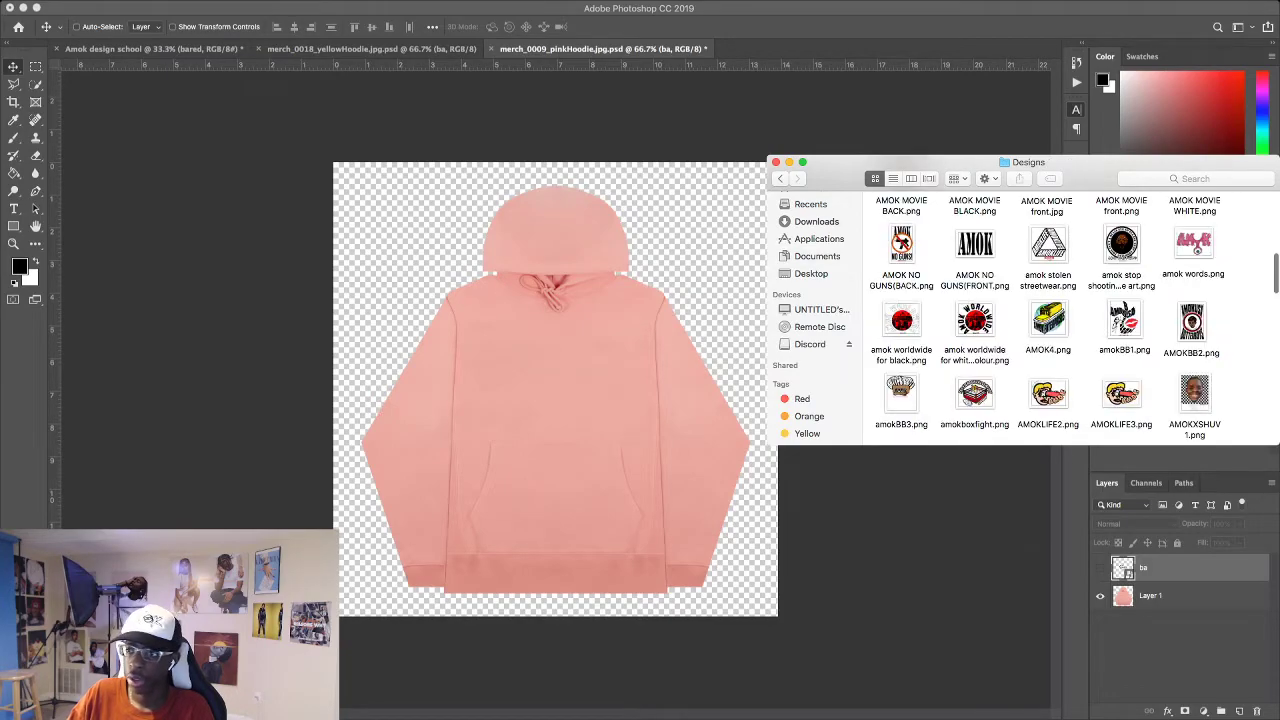
left_click(1121, 245)
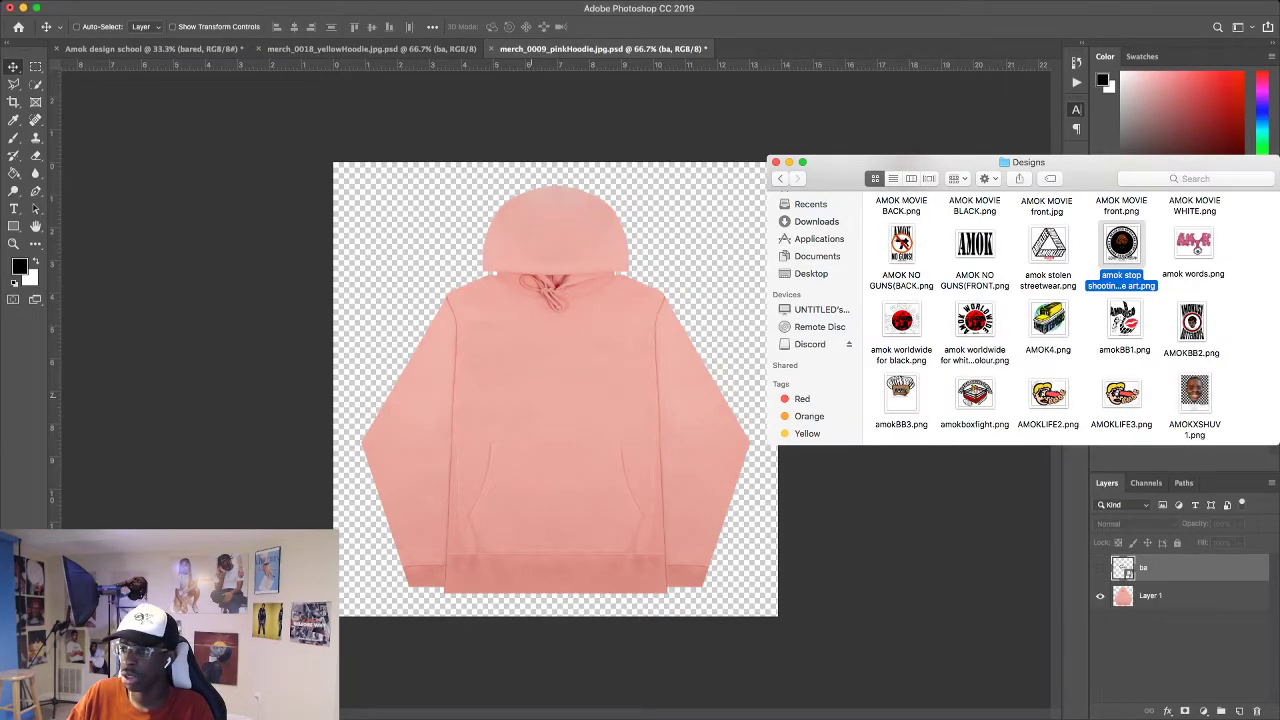
left_click_drag(1121, 245, 555, 390)
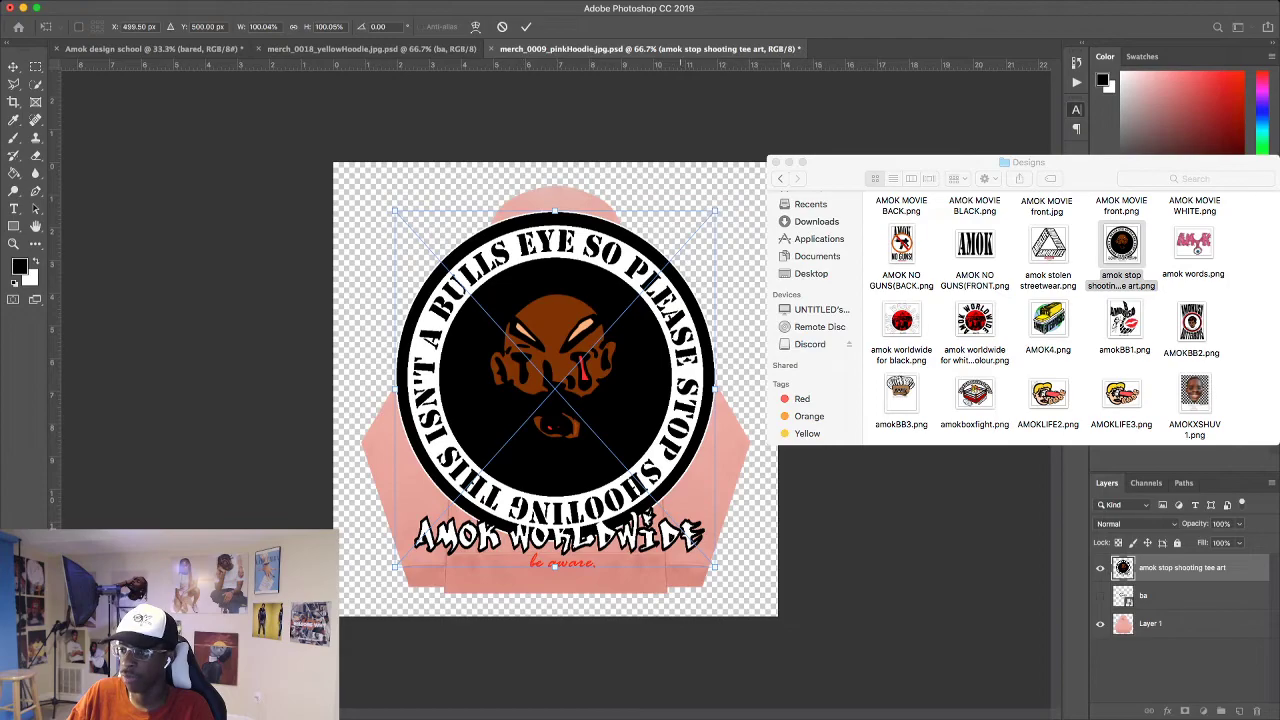
left_click_drag(716, 567, 516, 344)
left_click_drag(456, 278, 555, 373)
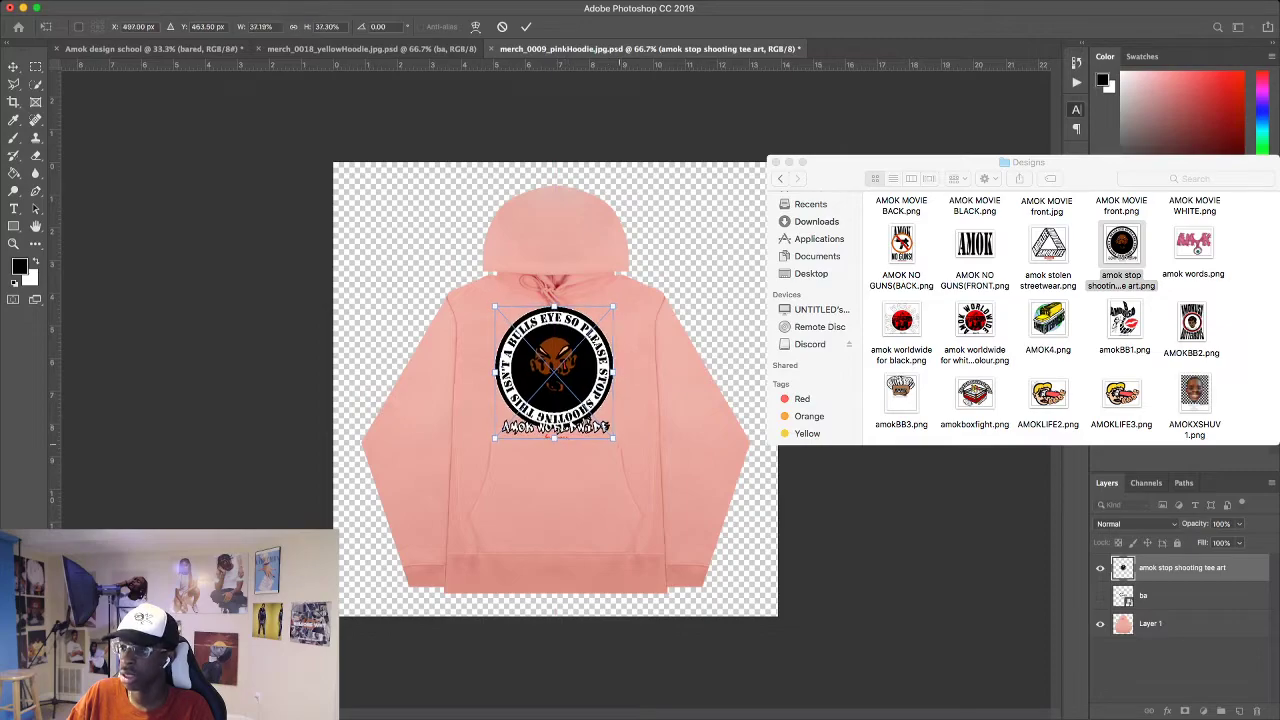
Scale the placed artwork to about 29%, centre it on the chest between the drawstrings and the pocket, and commit the placement.
left_click_drag(613, 437, 580, 408)
key("Up")
key("Down")
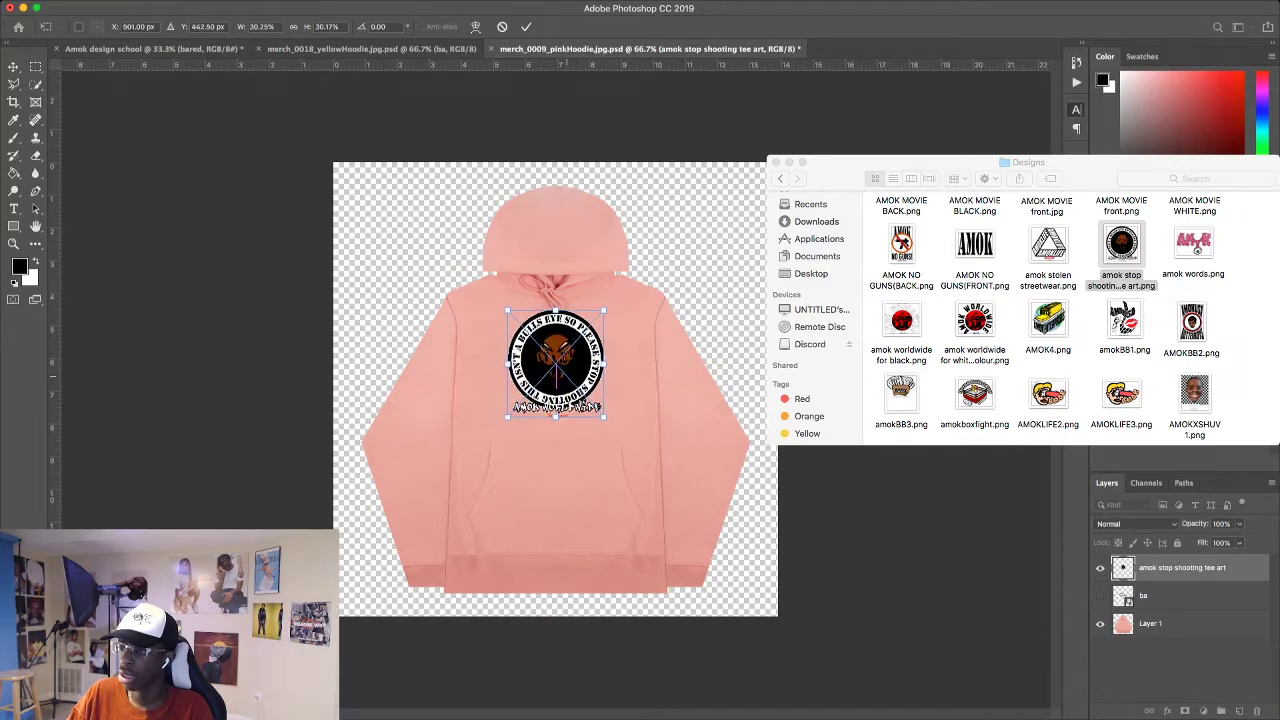
key("Down")
key("Down")
key("Down")
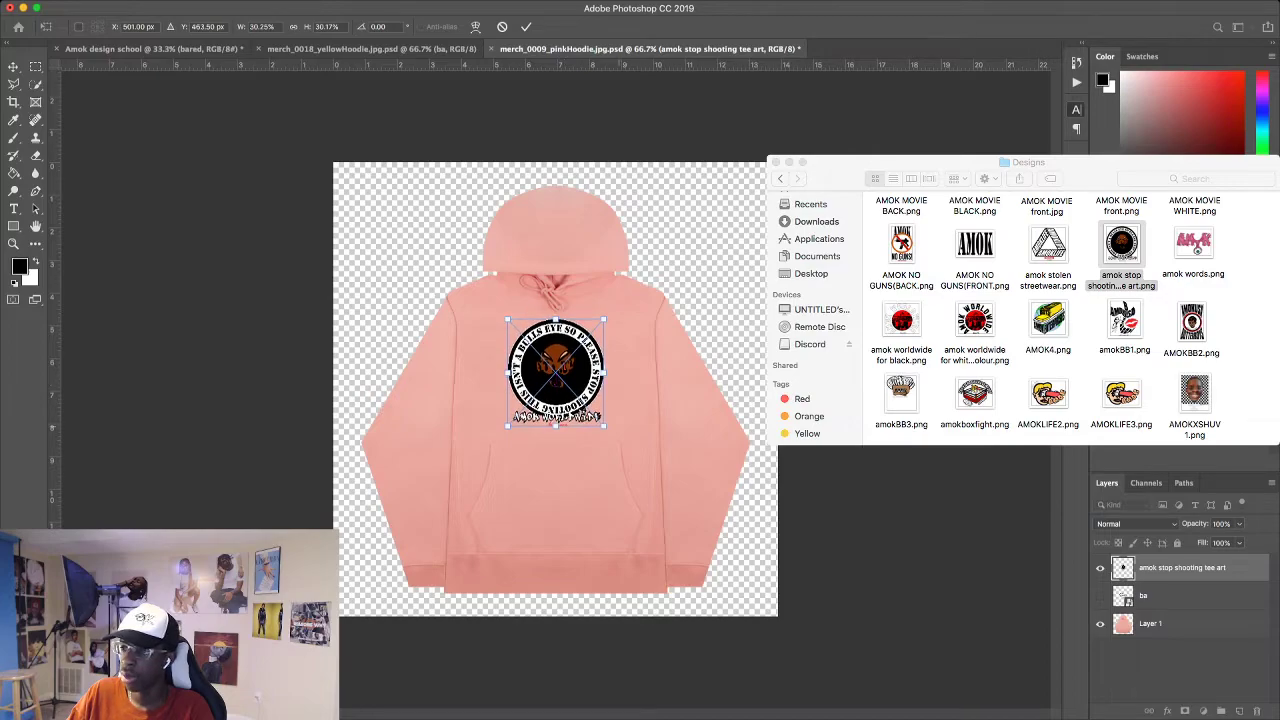
mouse_move(603, 425)
left_mouse_down()
mouse_move(624, 449)
mouse_move(611, 432)
left_mouse_up()
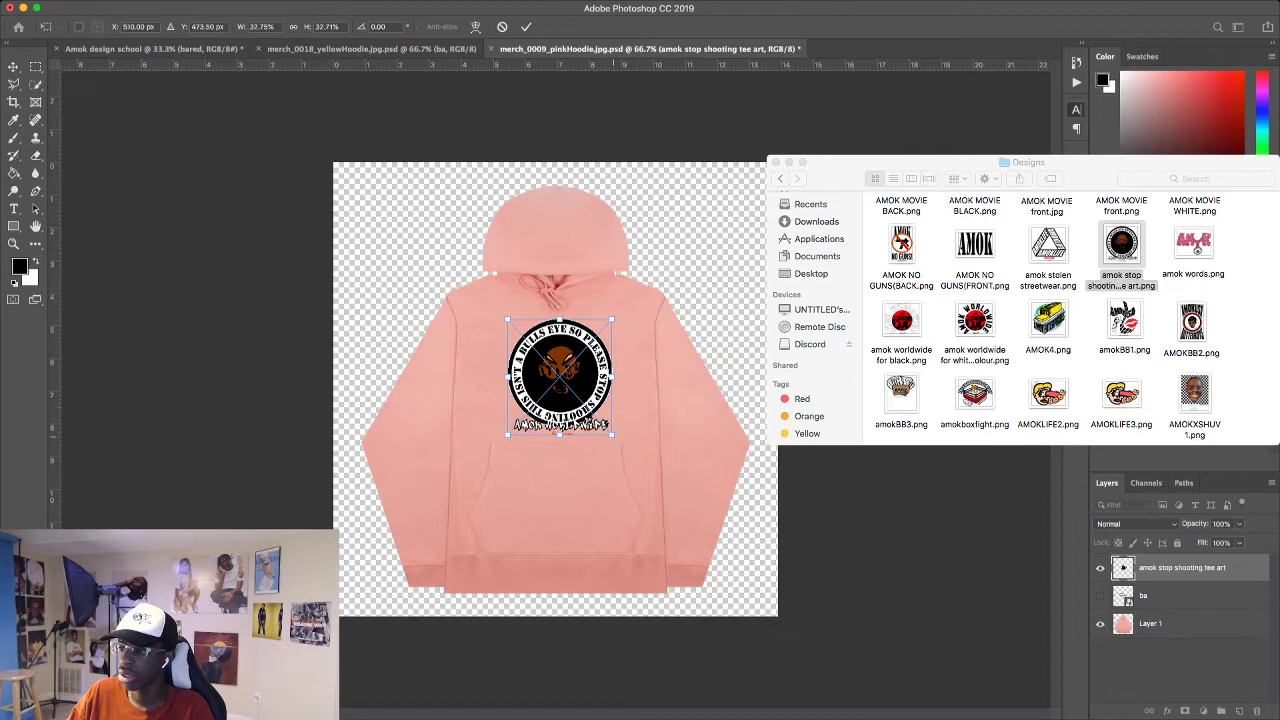
key("super+plus")
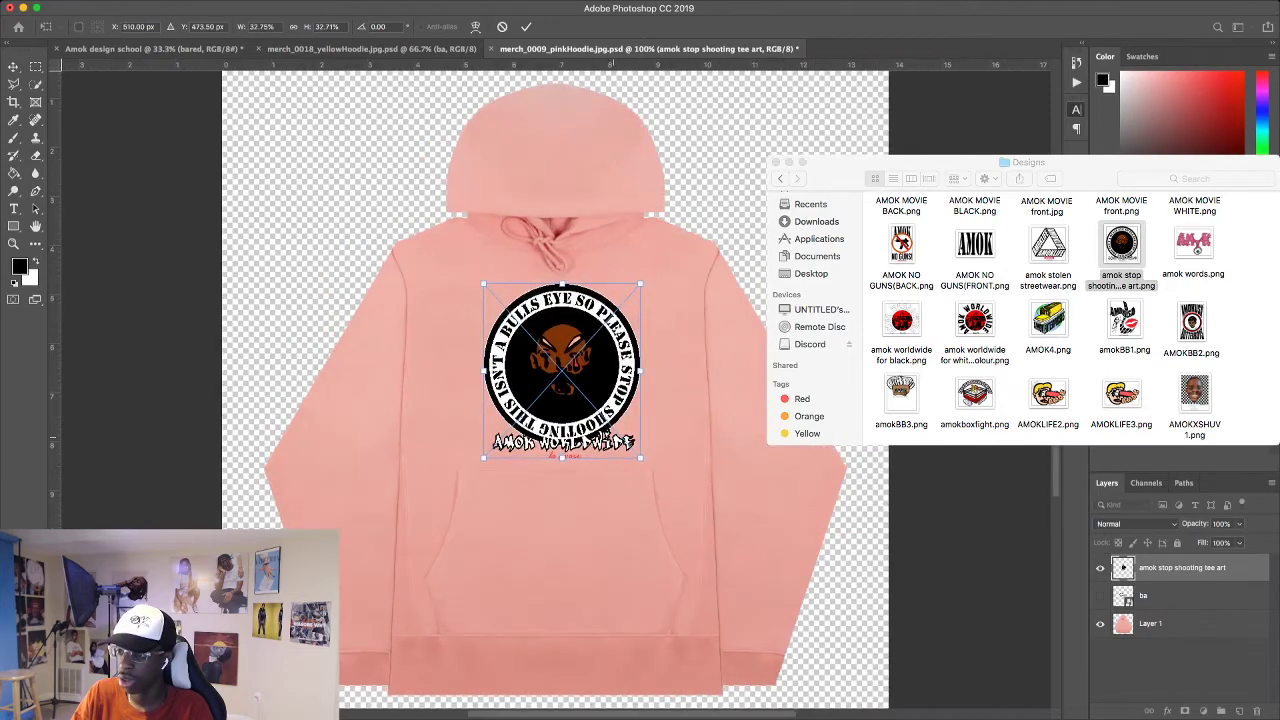
scroll(640, 465, "down", 1)
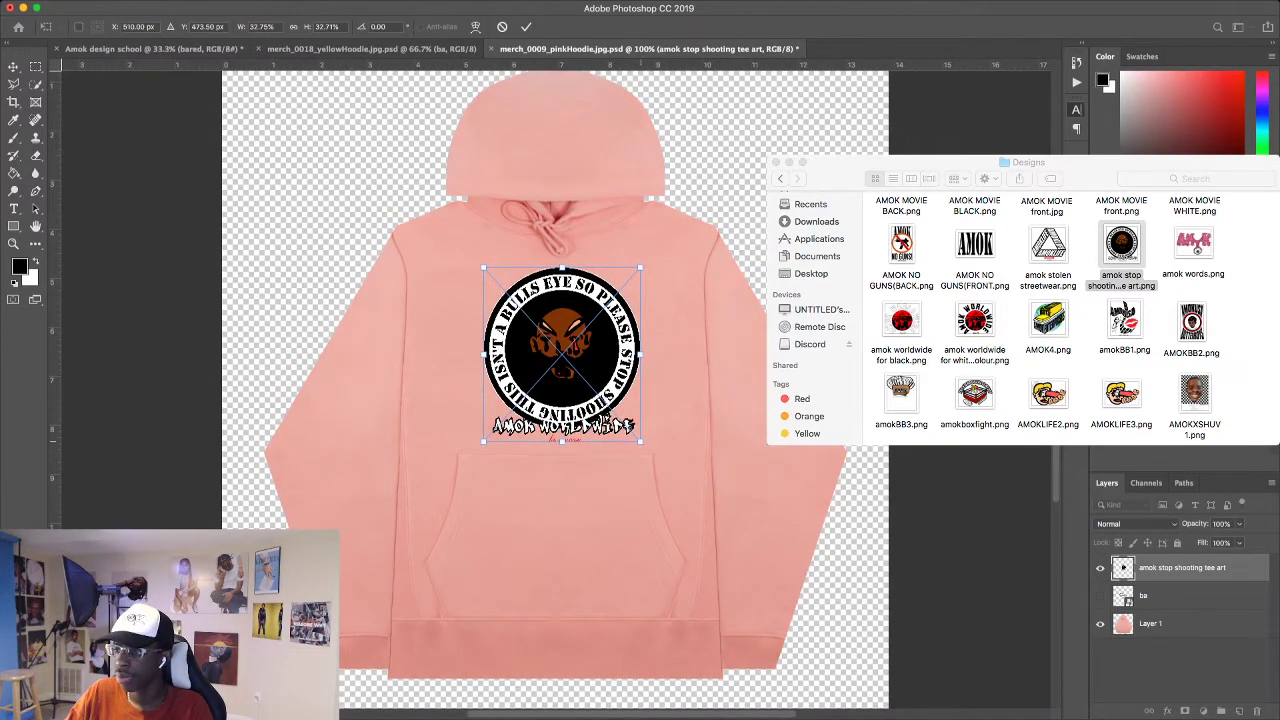
left_click_drag(641, 441, 623, 421)
left_click_drag(553, 345, 556, 358)
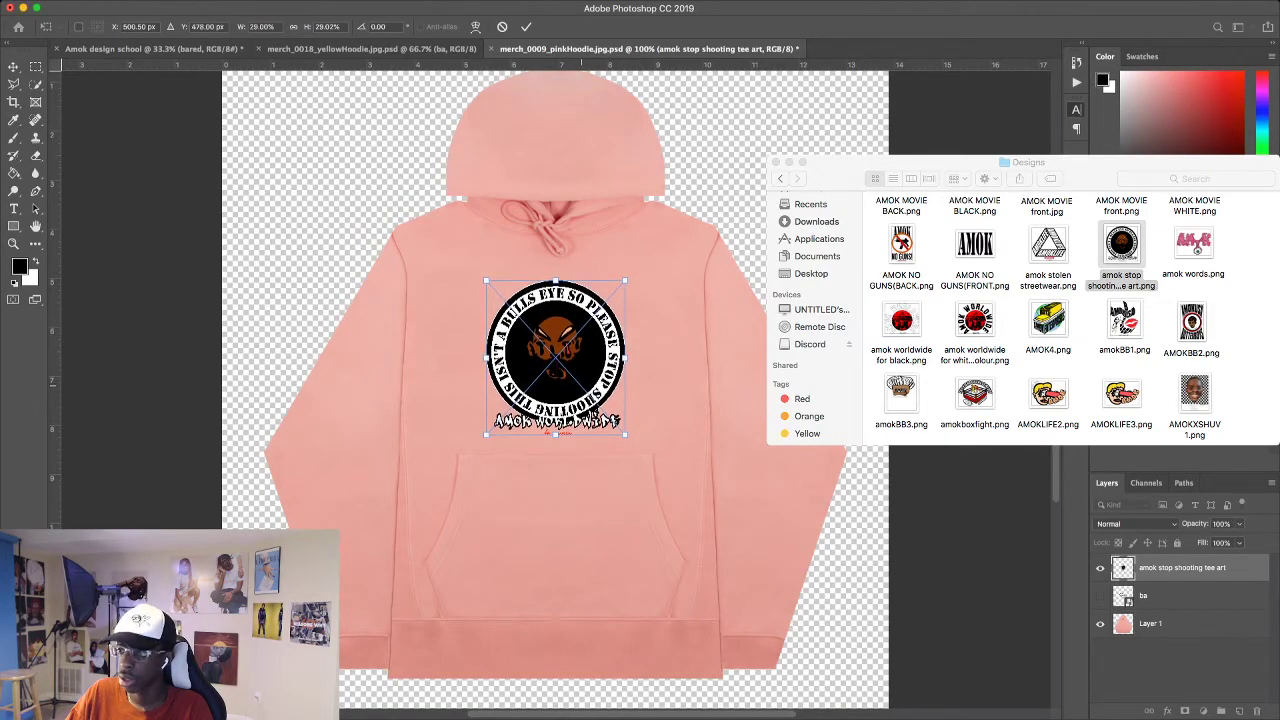
key("Return")
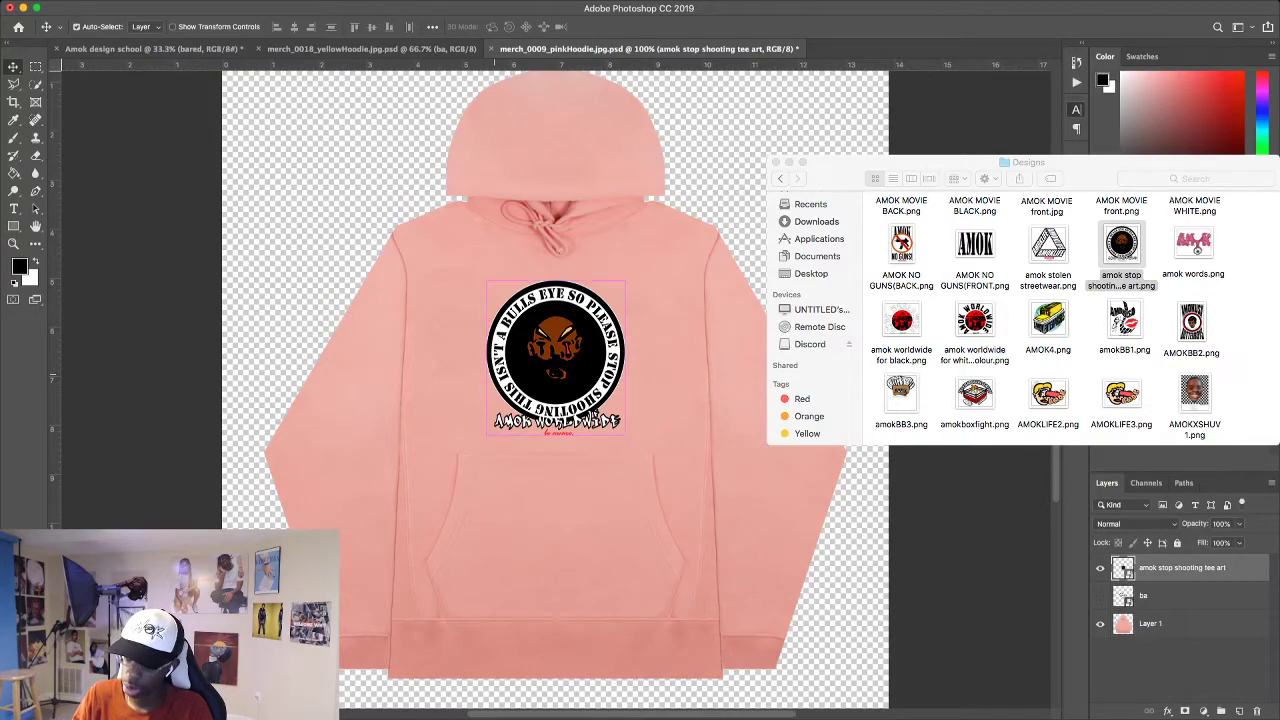
Transform the artwork to about 18% scale and position it as a small logo on the wearer's left chest.
key("super+minus")
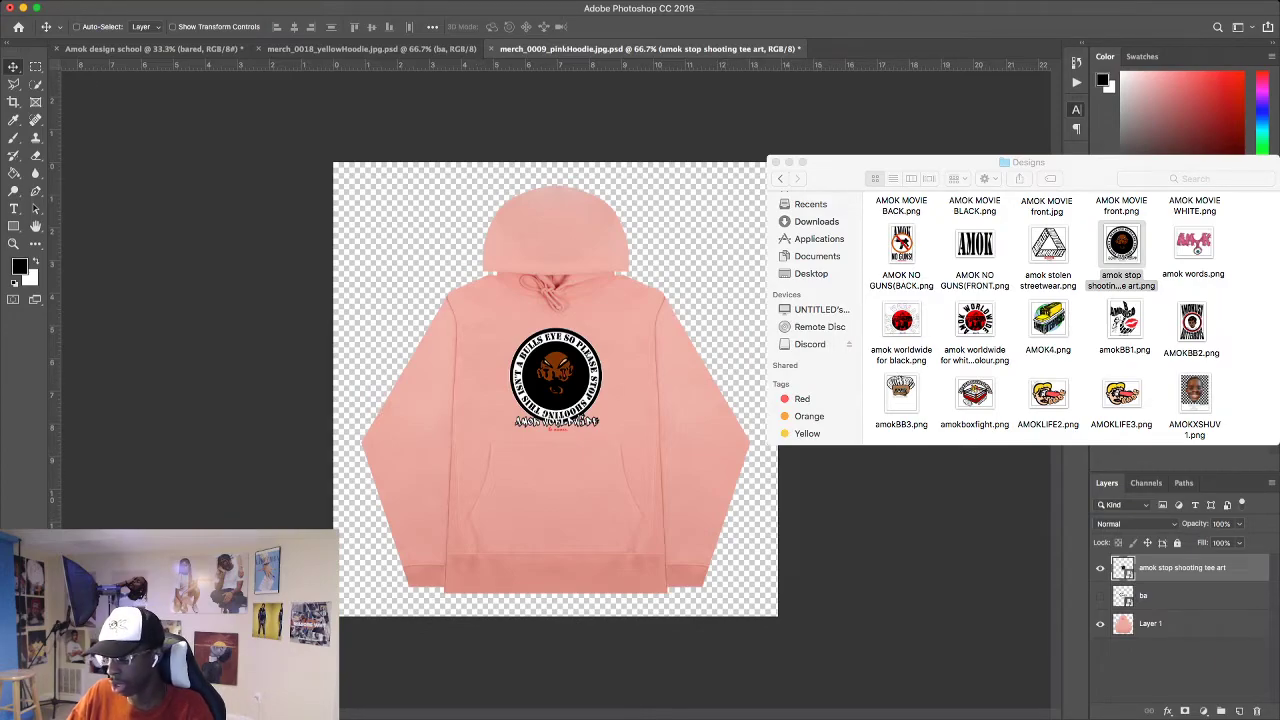
key("super+t")
left_click_drag(602, 430, 544, 366)
key("super+plus")
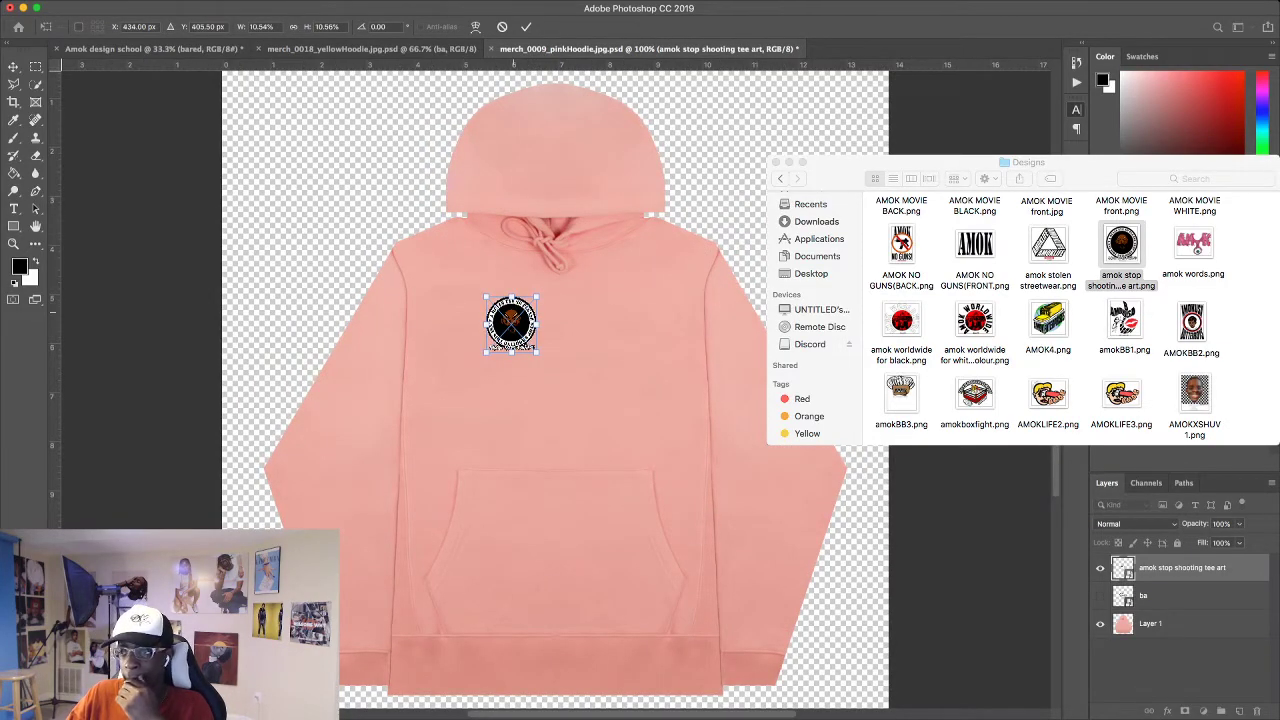
left_click_drag(511, 323, 690, 376)
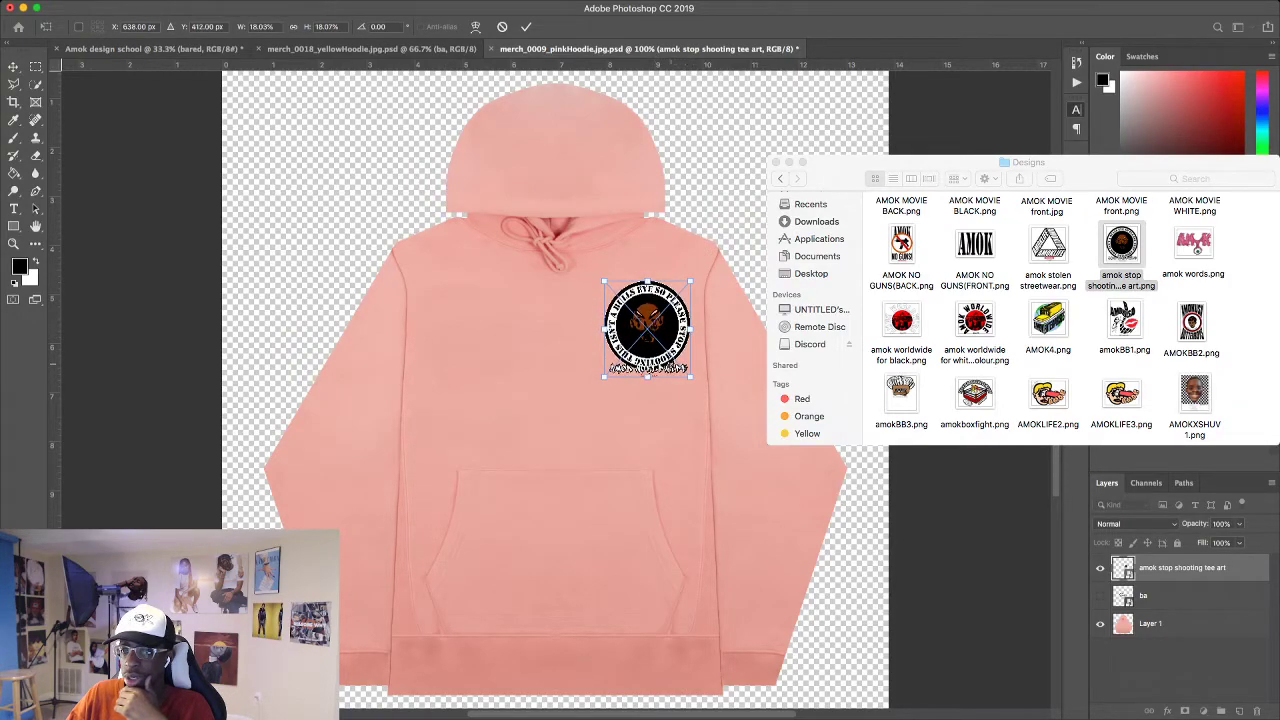
key("Return")
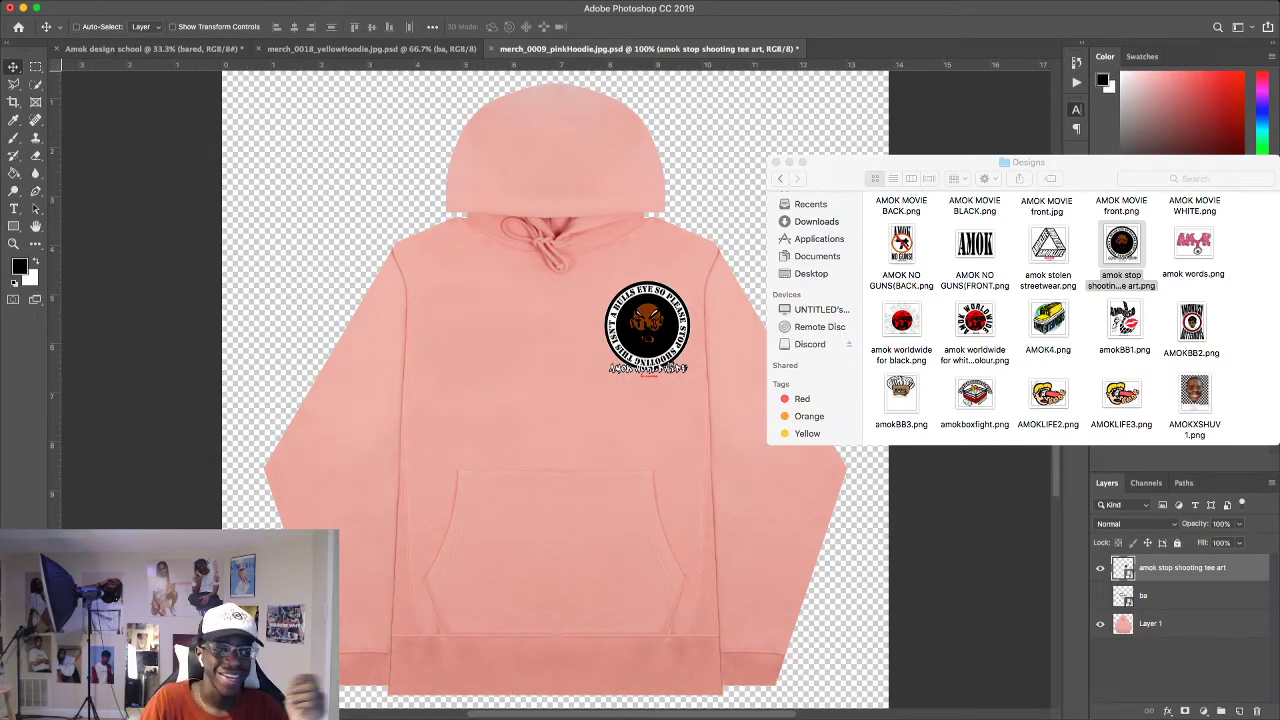
Examine the small chest logo's placement on the pink hoodie at several zoom levels.
scroll(555, 390, "right", 2)
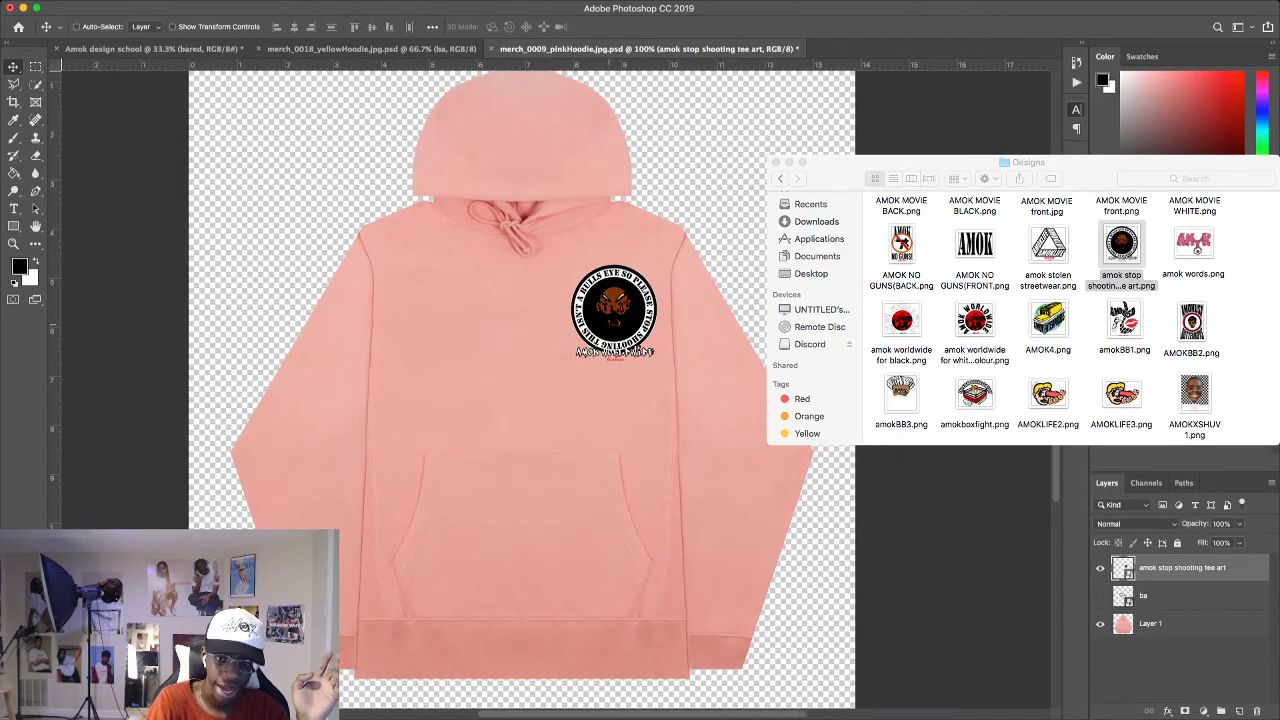
key("super+minus")
key("super+minus")
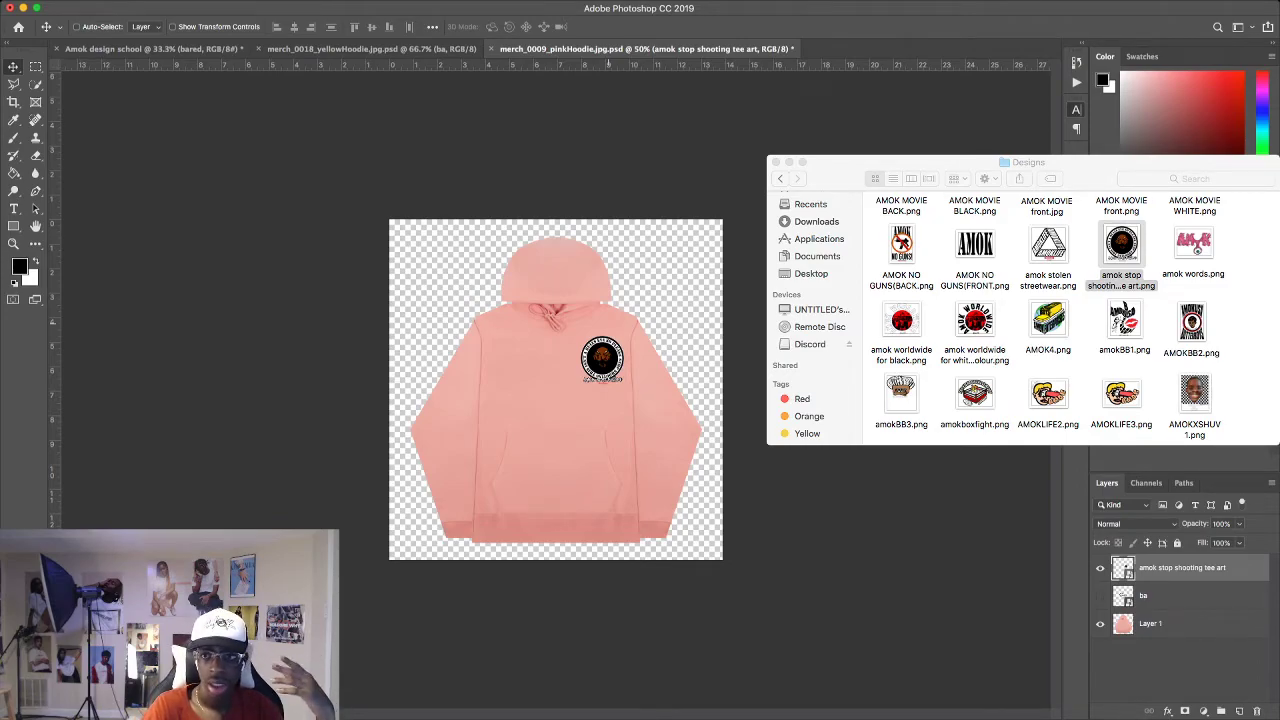
key("super+plus")
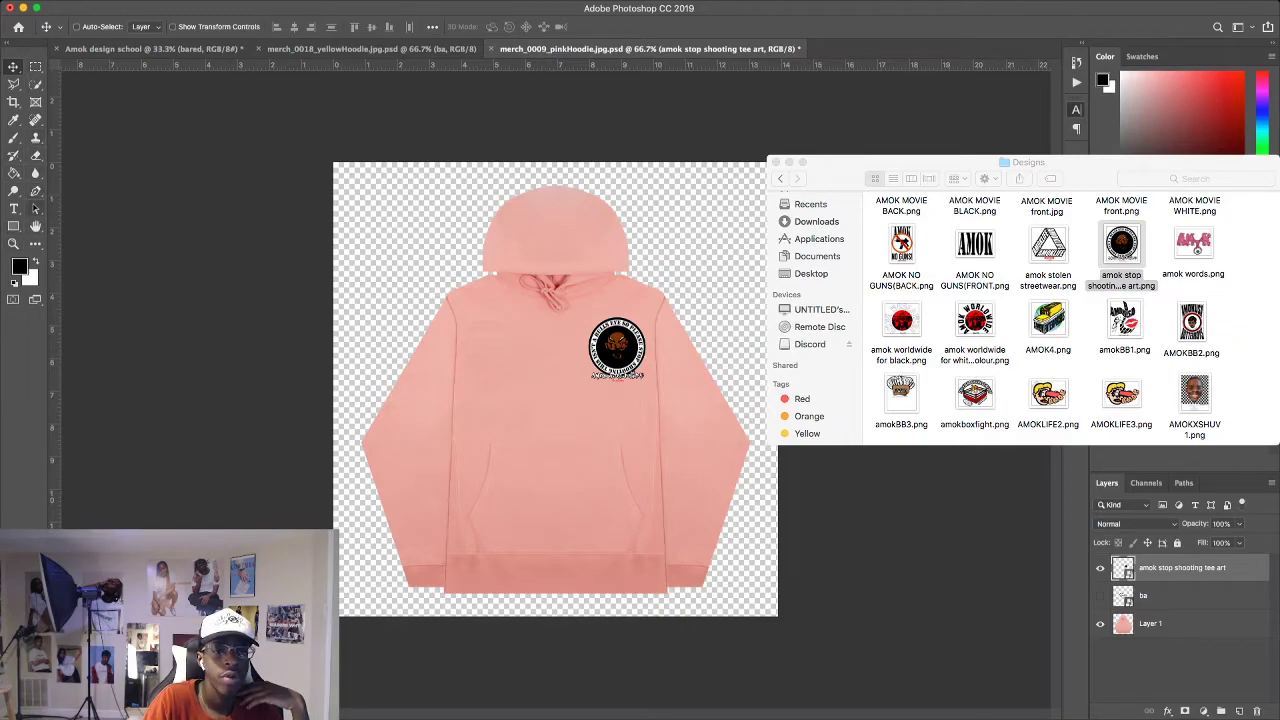
left_click(13, 243)
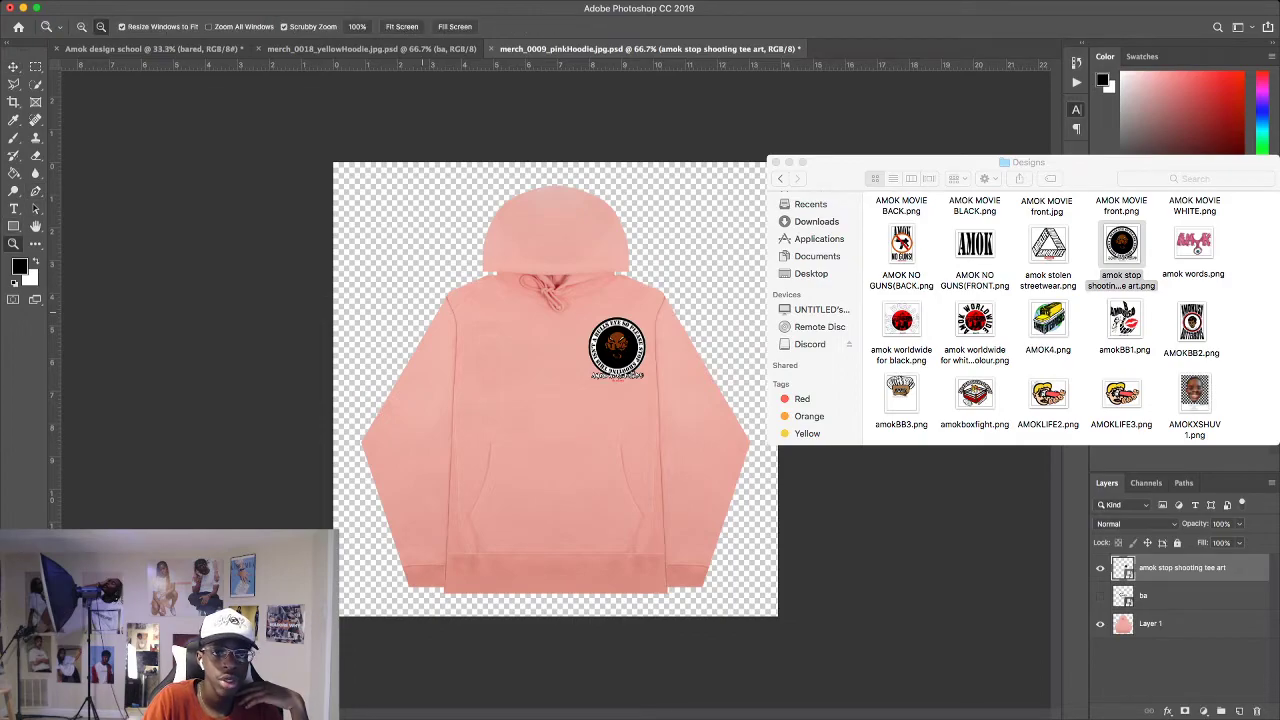
key("super+minus")
key("super+minus")
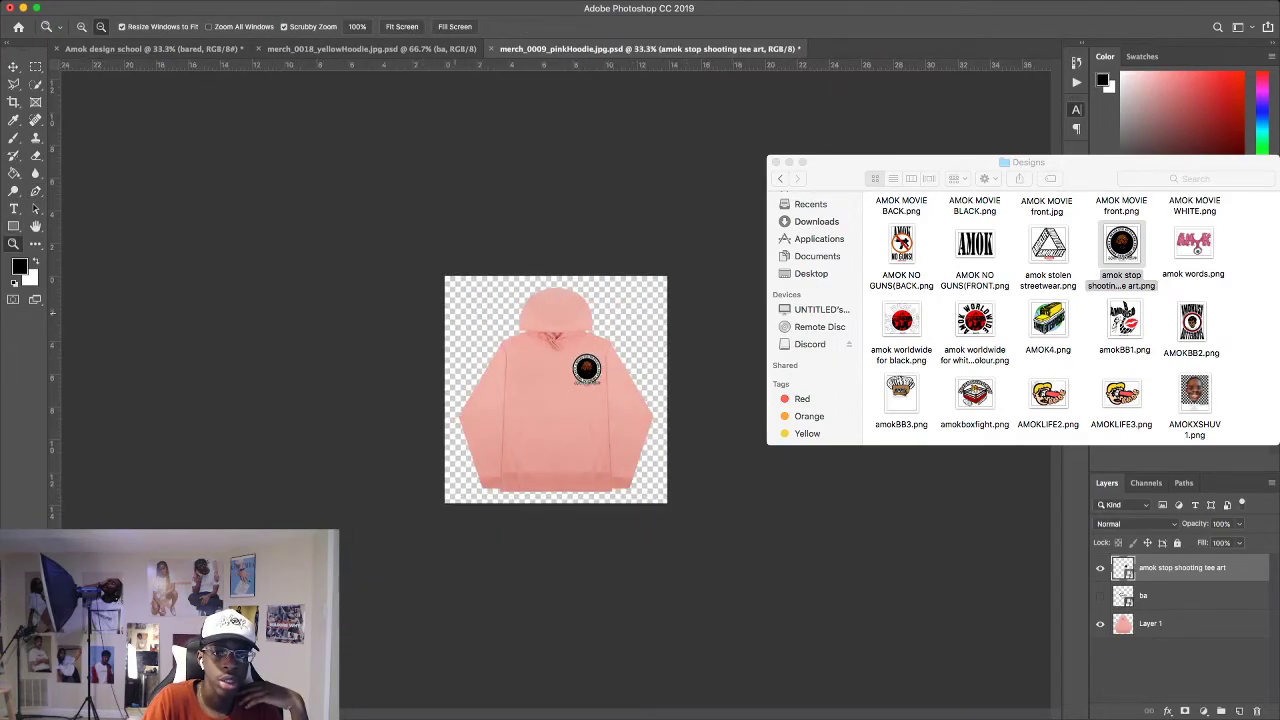
key("super+equal")
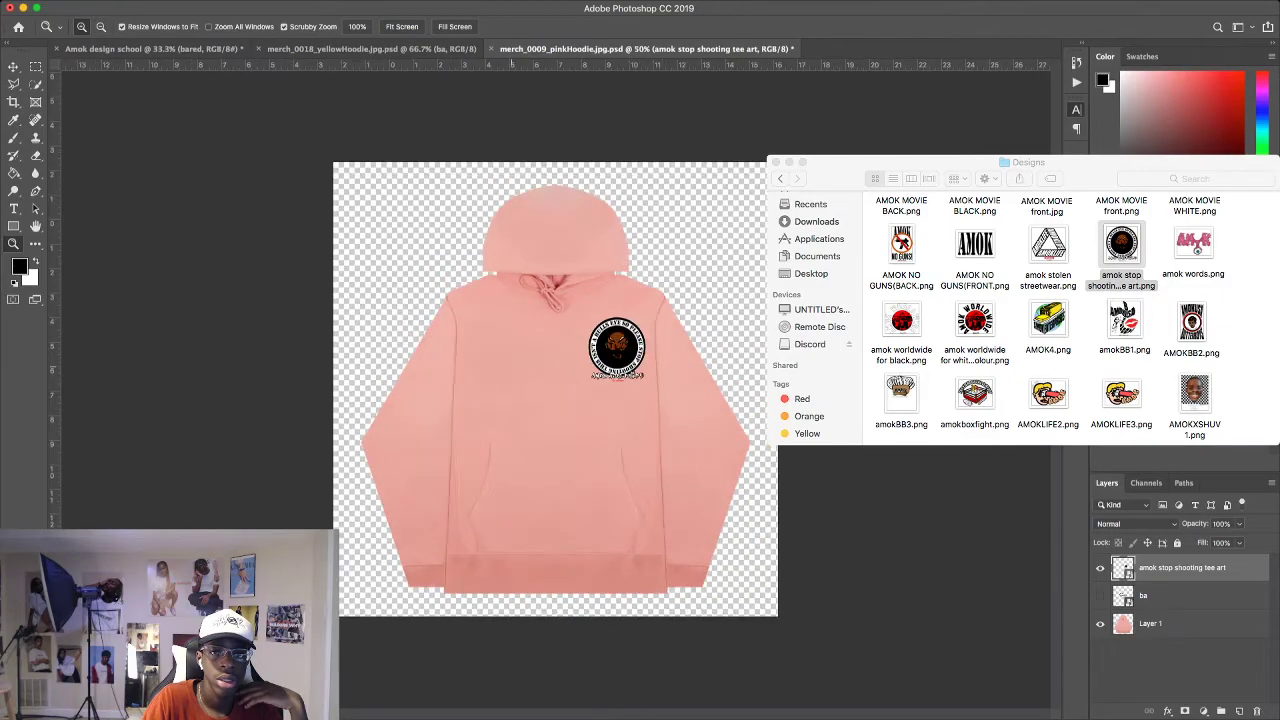
key("super+equal")
left_click(13, 66)
key("super+minus")
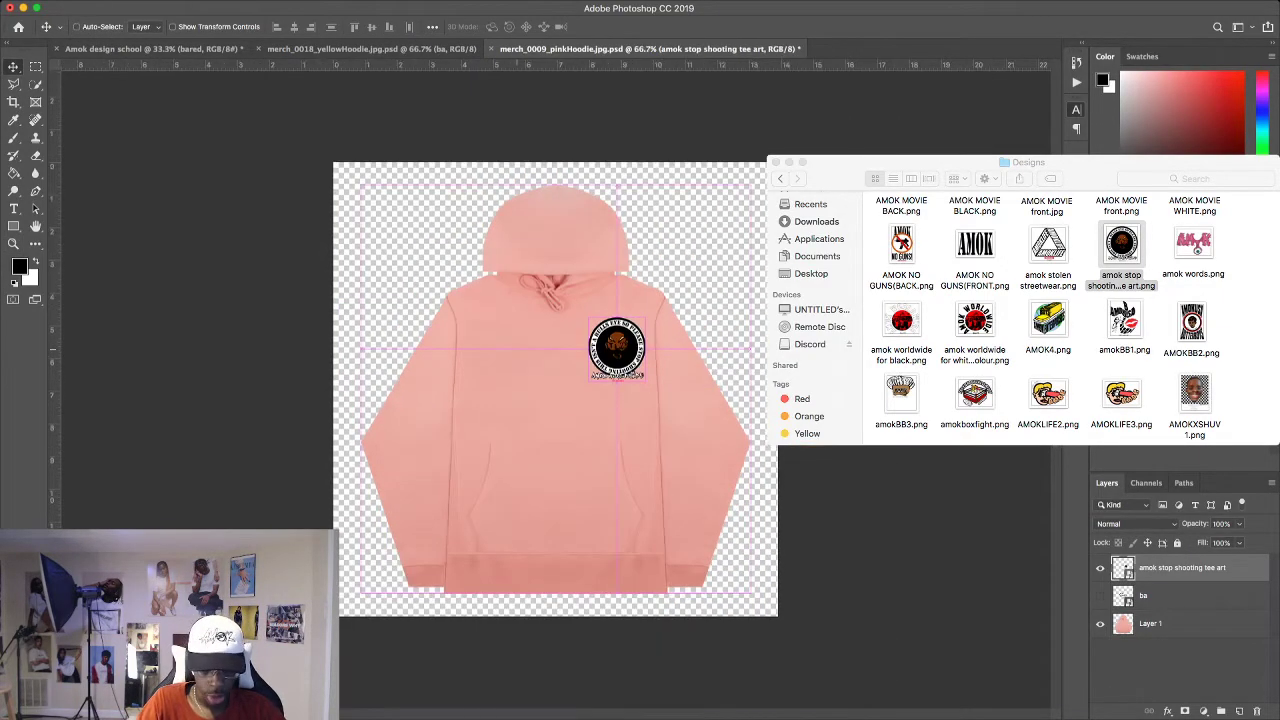
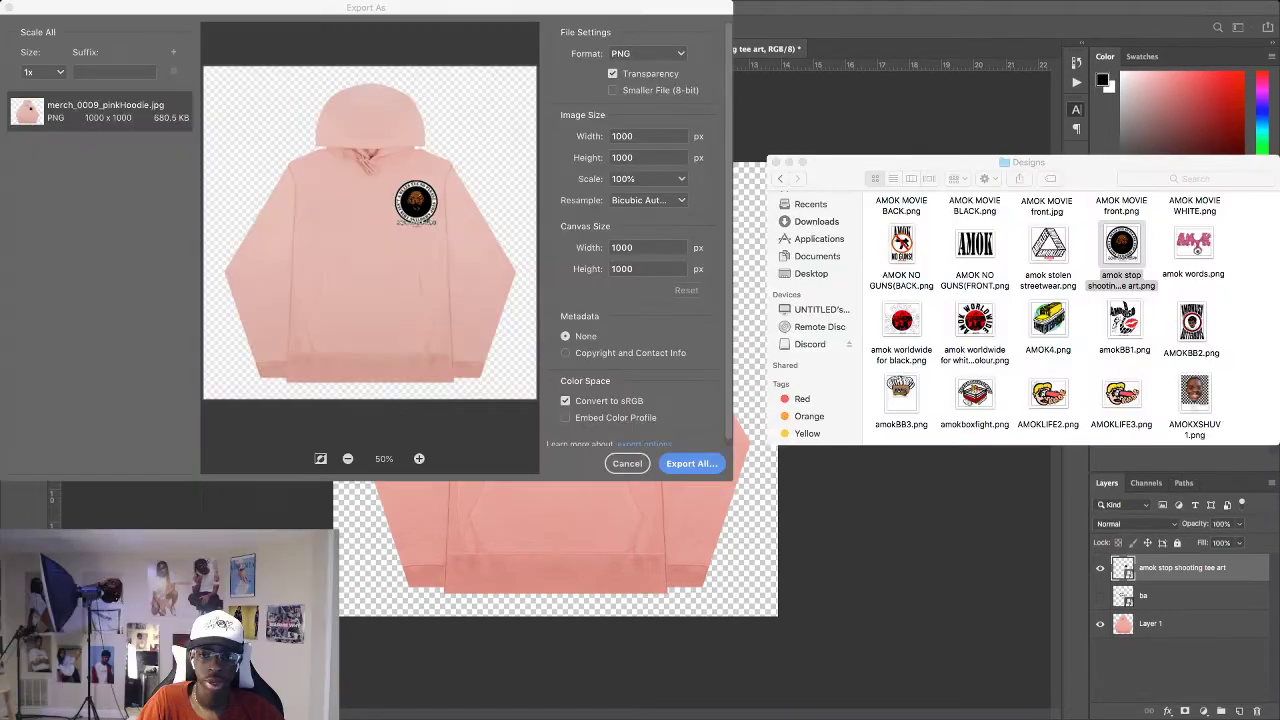
Export the pink hoodie mockup as a 1000 x 1000 px JPG at 100% quality, named Design Scool.jpg, to the Desktop.
left_click_drag(366, 7, 630, 144)
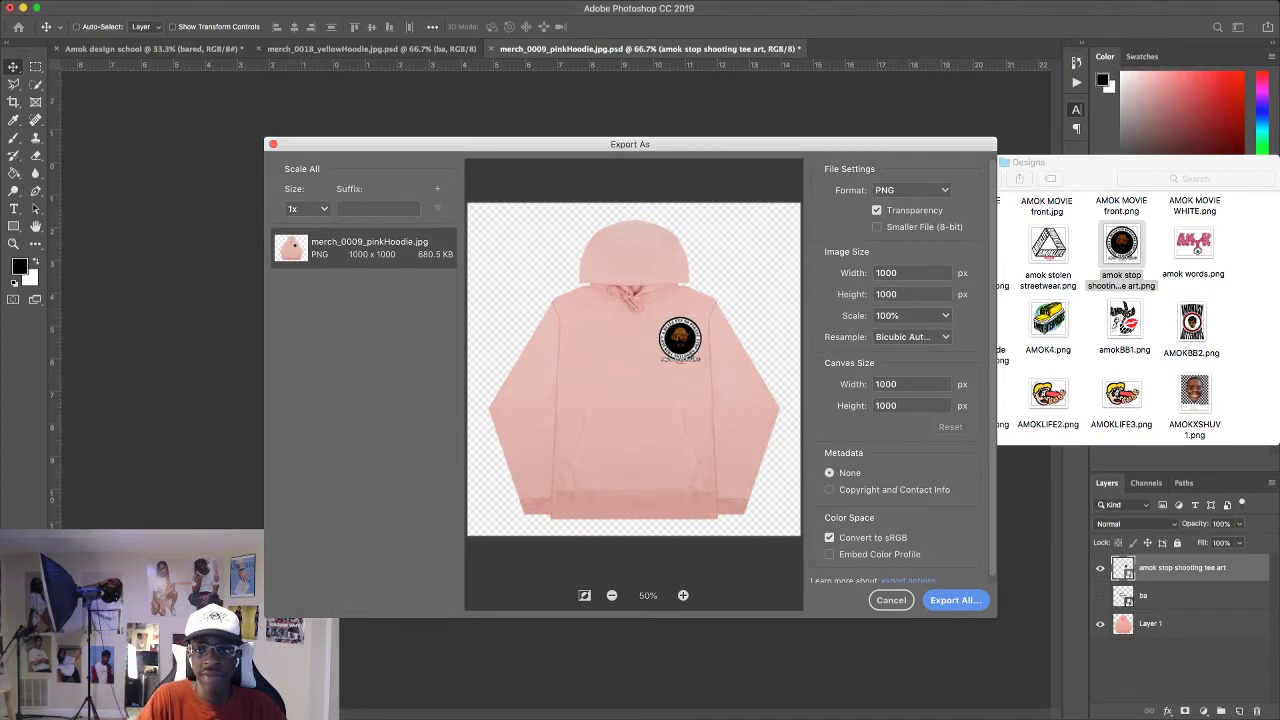
left_click(912, 190)
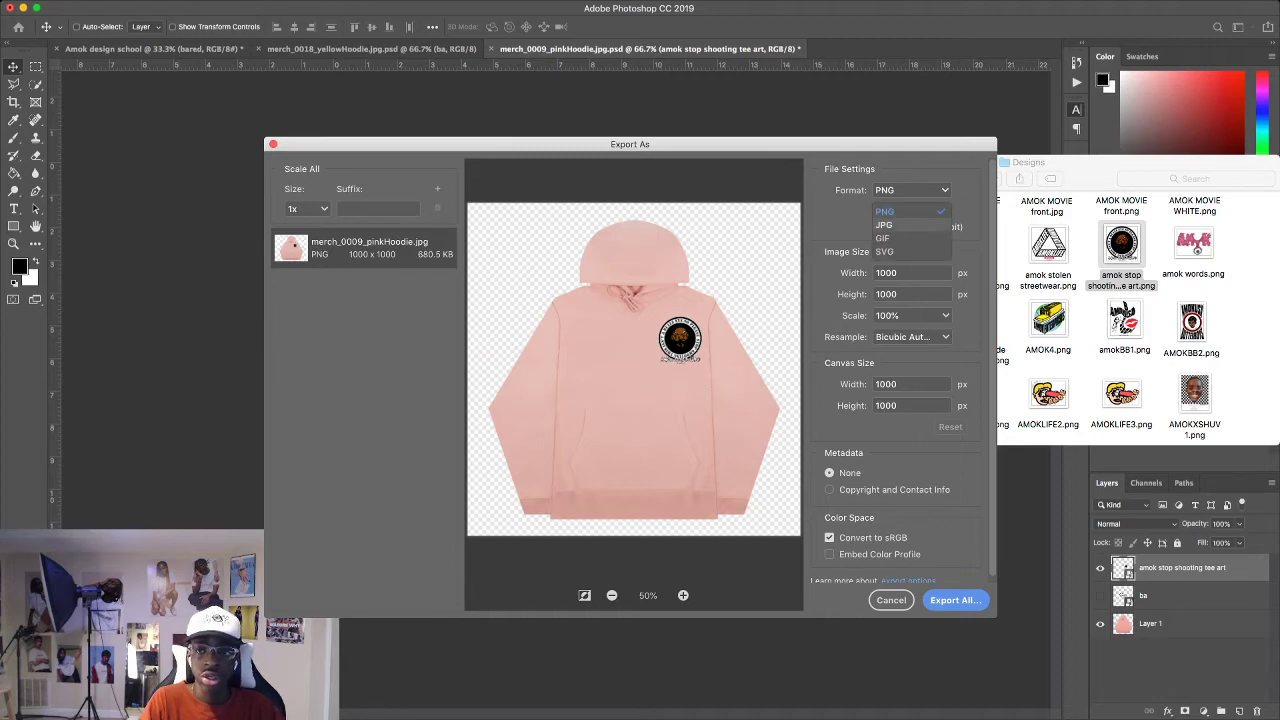
left_click(900, 210)
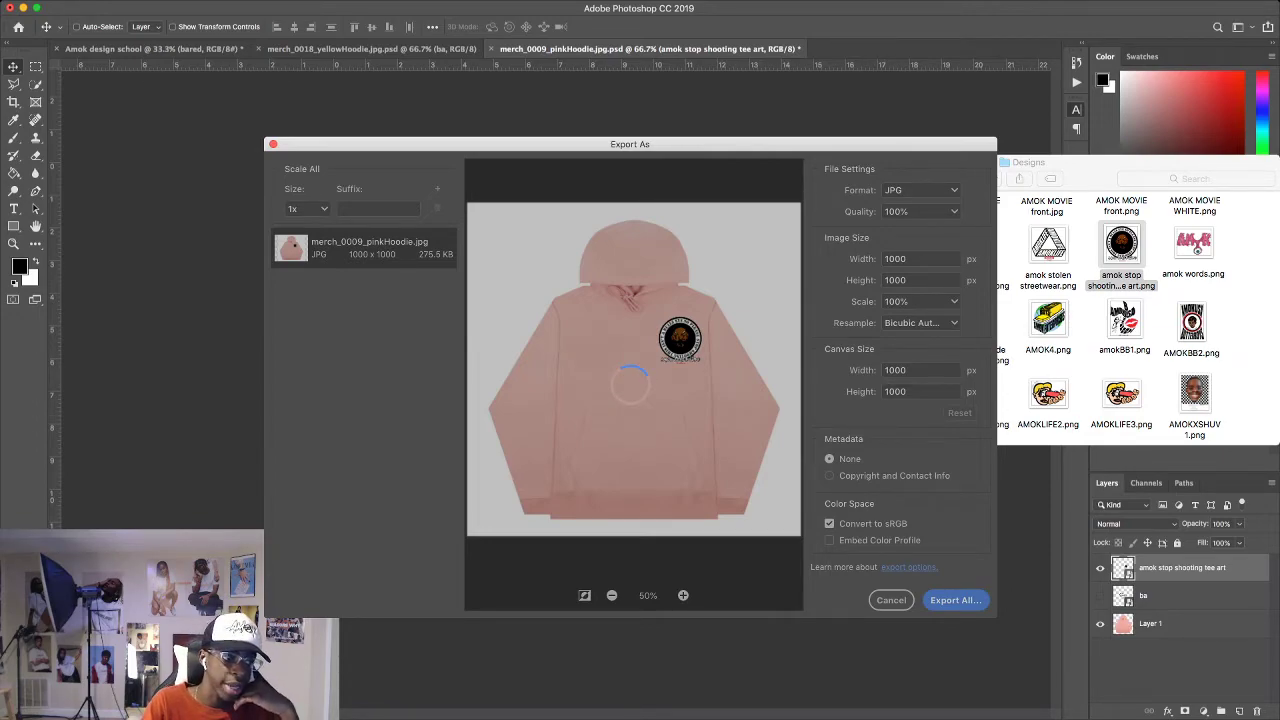
Switch to Finder, open Design Scool.jpg from the Desktop folder in Preview, and examine the exported hoodie image beside the folder window.
key("super+Tab")
key("super+shift+d")
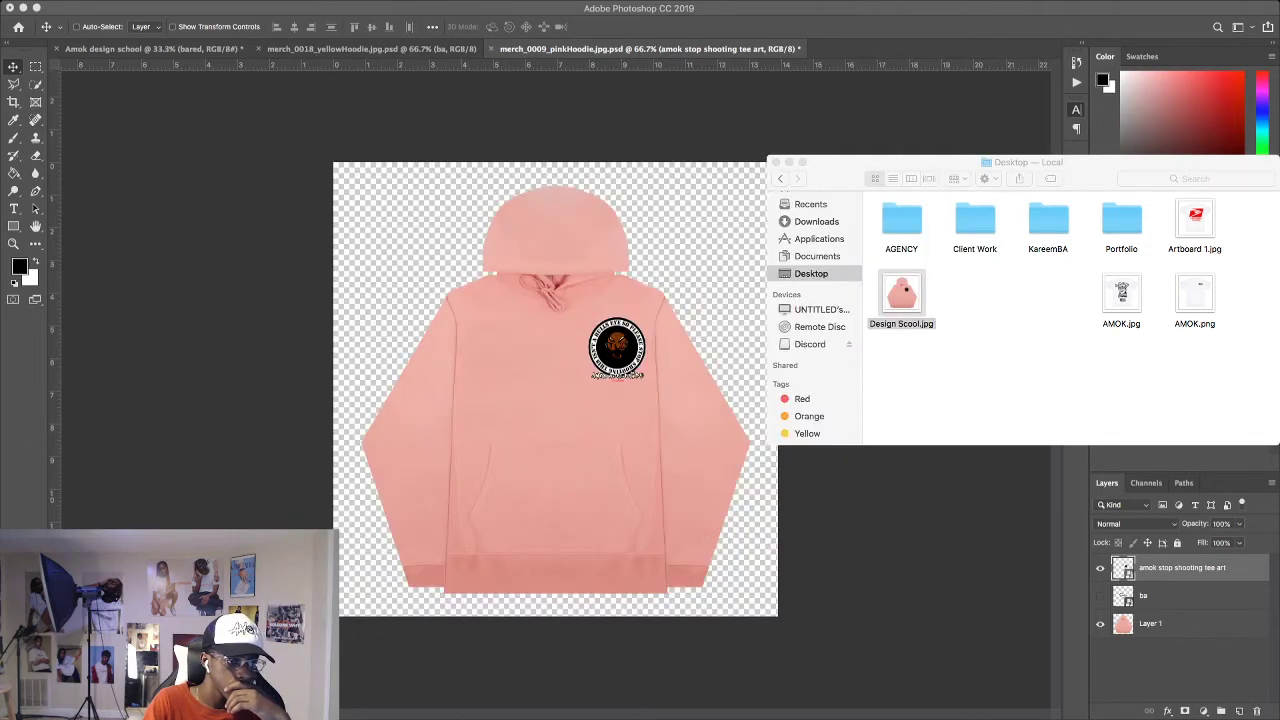
left_click(975, 345)
left_click(901, 295)
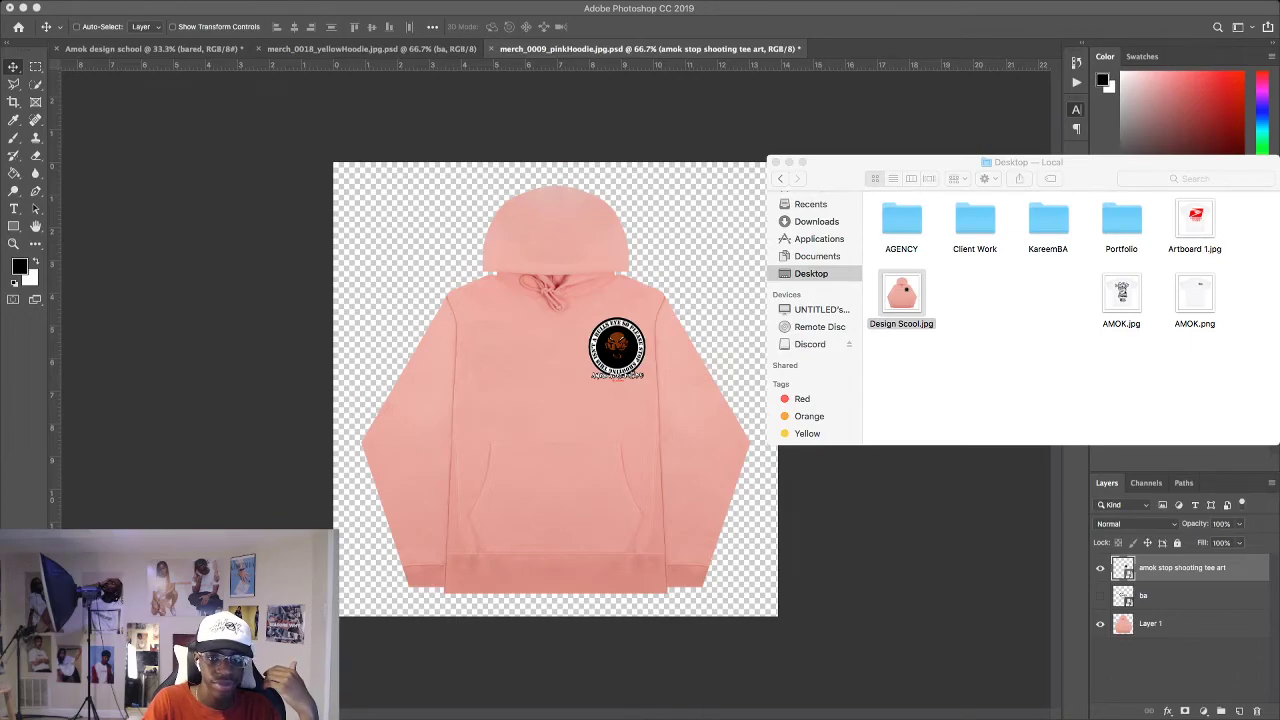
key("super+o")
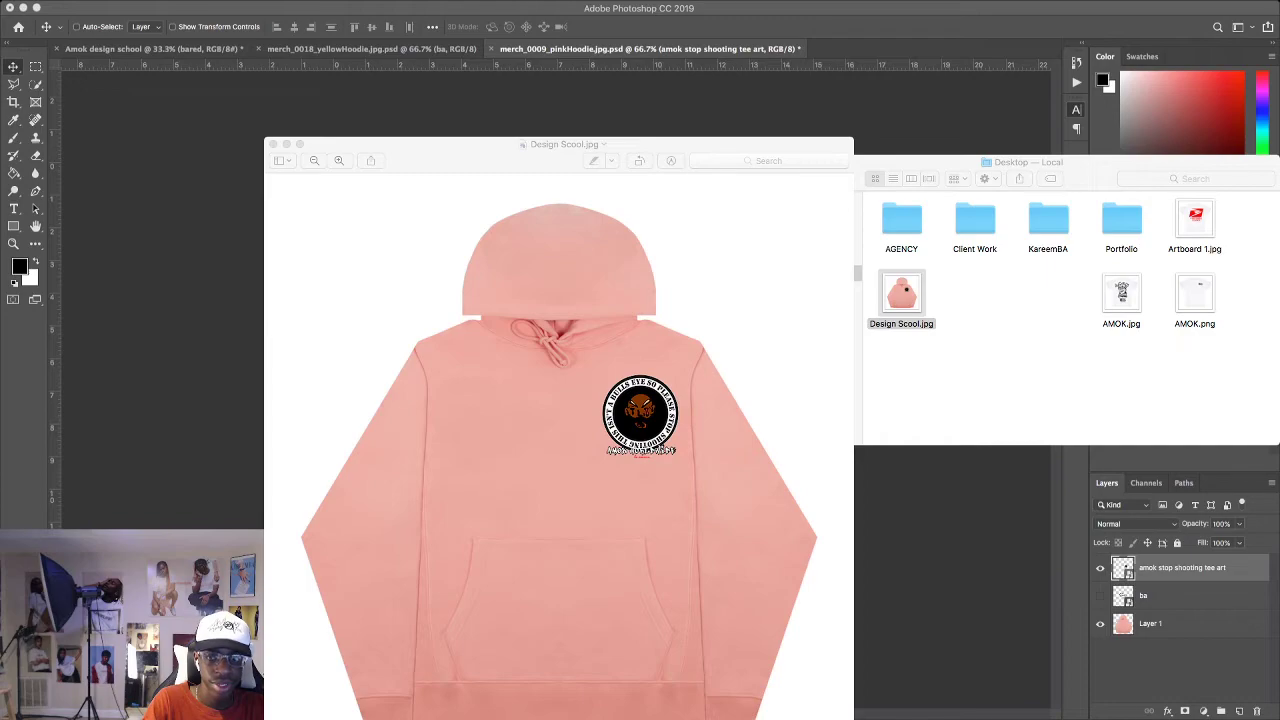
left_click_drag(450, 144, 246, 101)
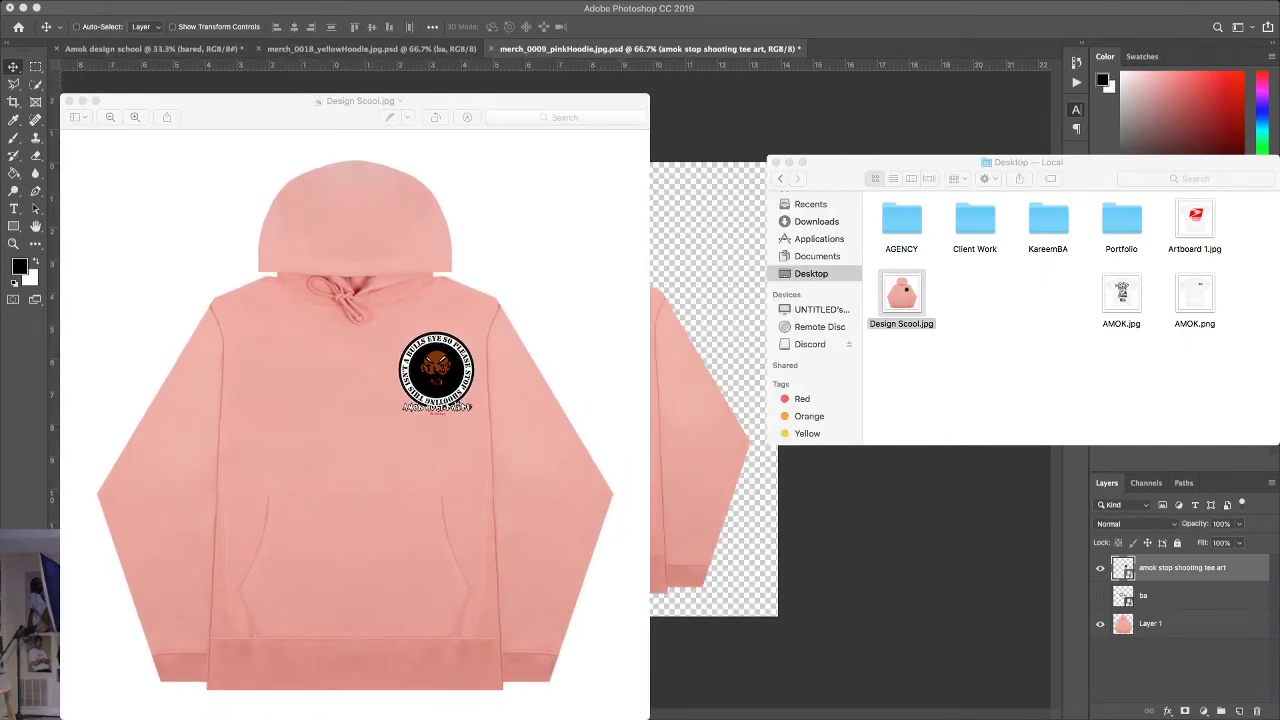
Close the Design Scool.jpg preview and the Desktop folder window to return to Photoshop.
left_click(1010, 370)
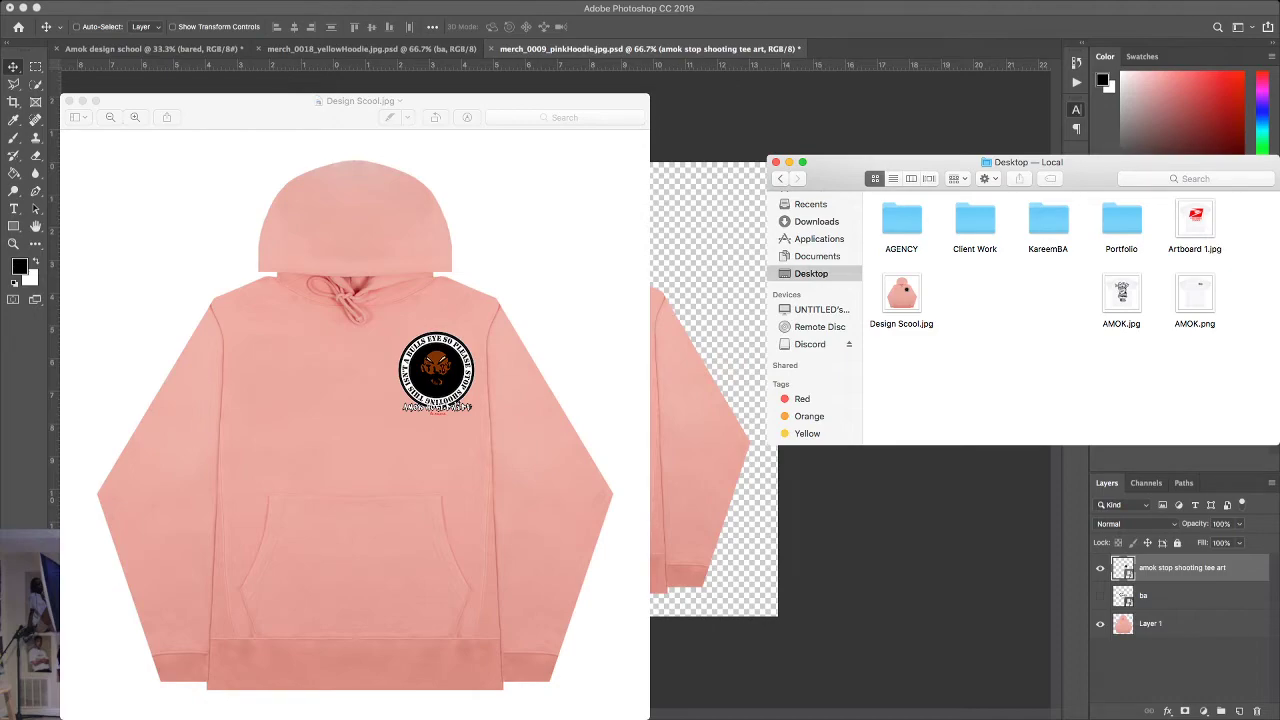
left_click(901, 300)
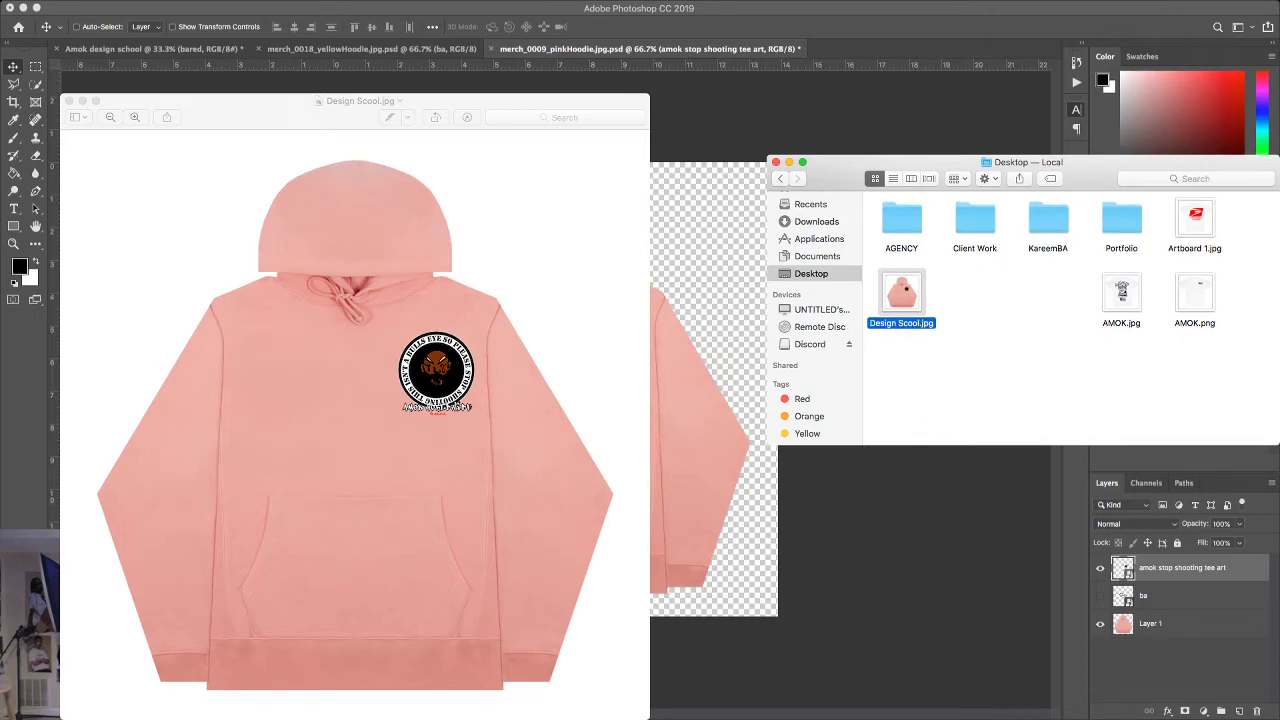
key("super+Tab")
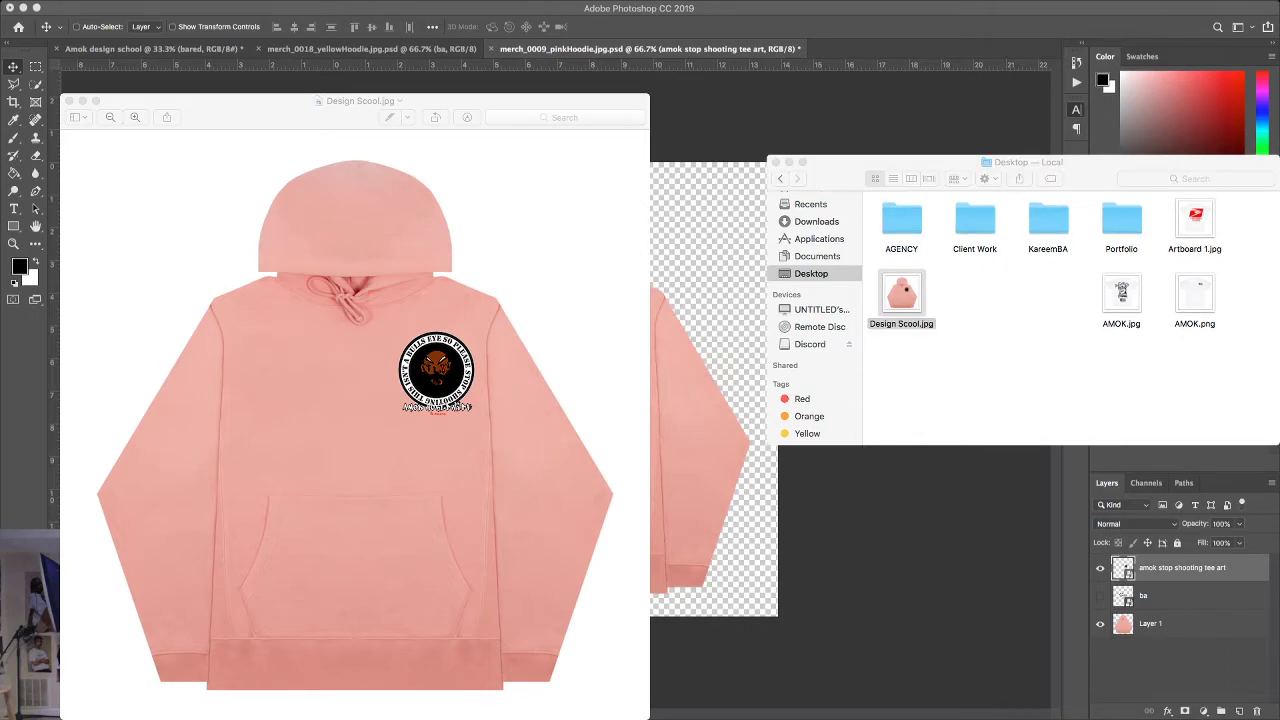
left_click_drag(355, 101, 358, 101)
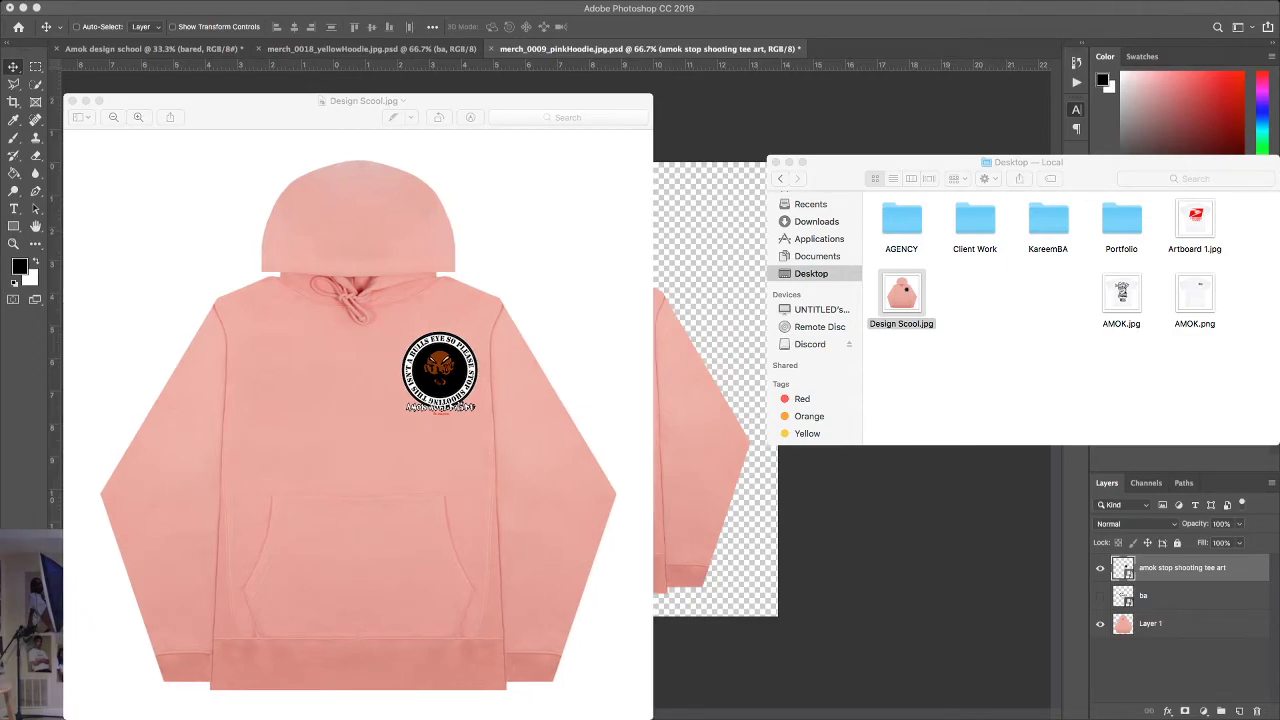
key("super+w")
key("super+w")
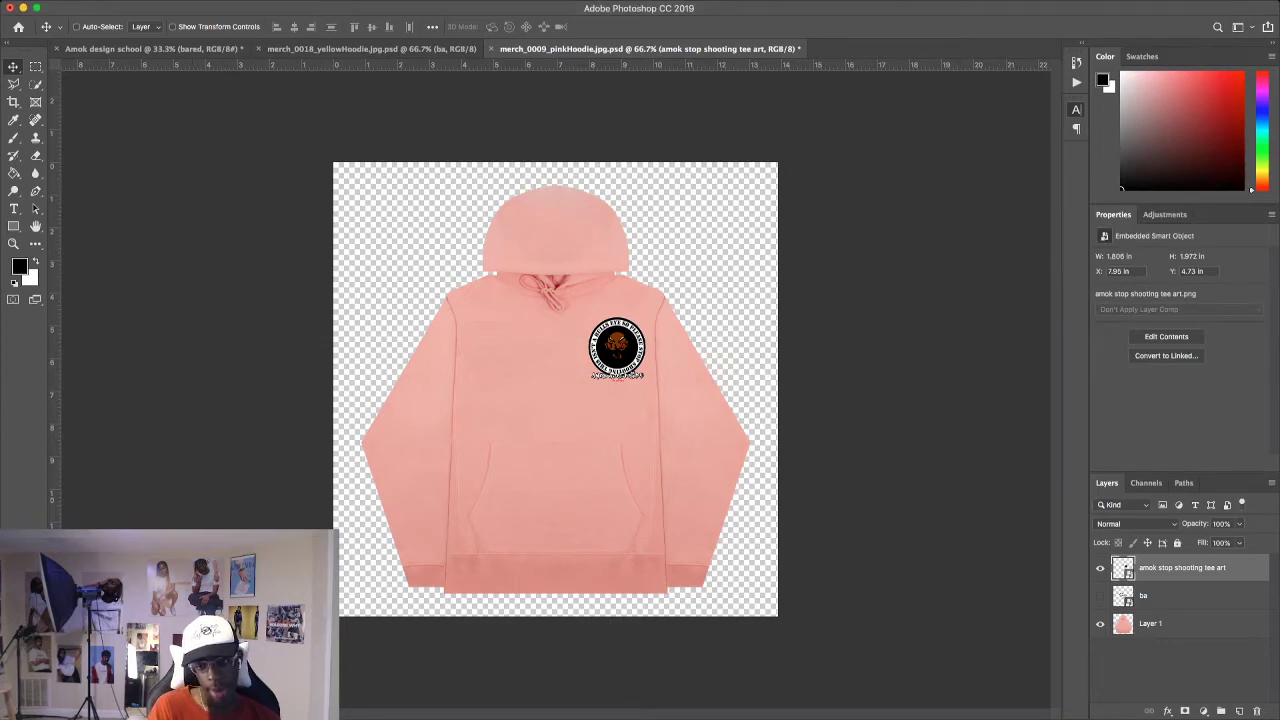
Delete the amok stop shooting tee art and ba layers from the pink hoodie document, leaving only the blank hoodie layer.
key("BackSpace")
key("BackSpace")
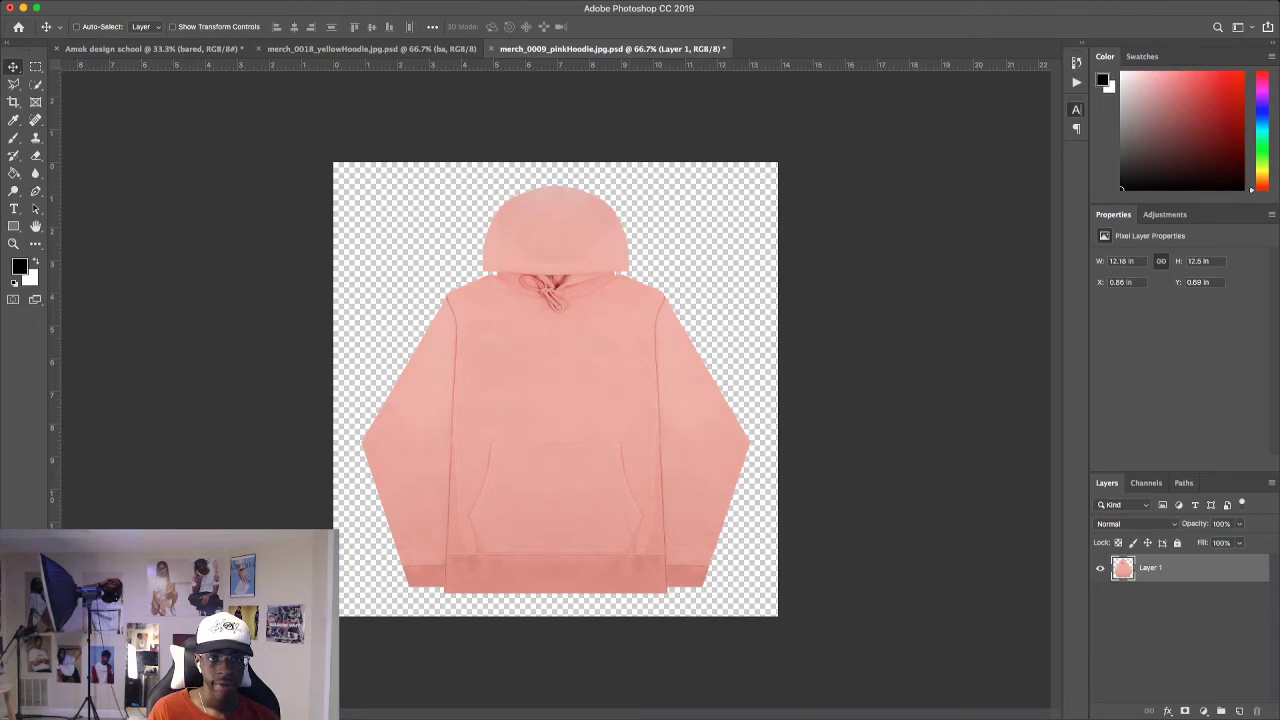
Close the yellow hoodie, pink hoodie and Amok design school documents.
left_click(380, 49)
key("super+w")
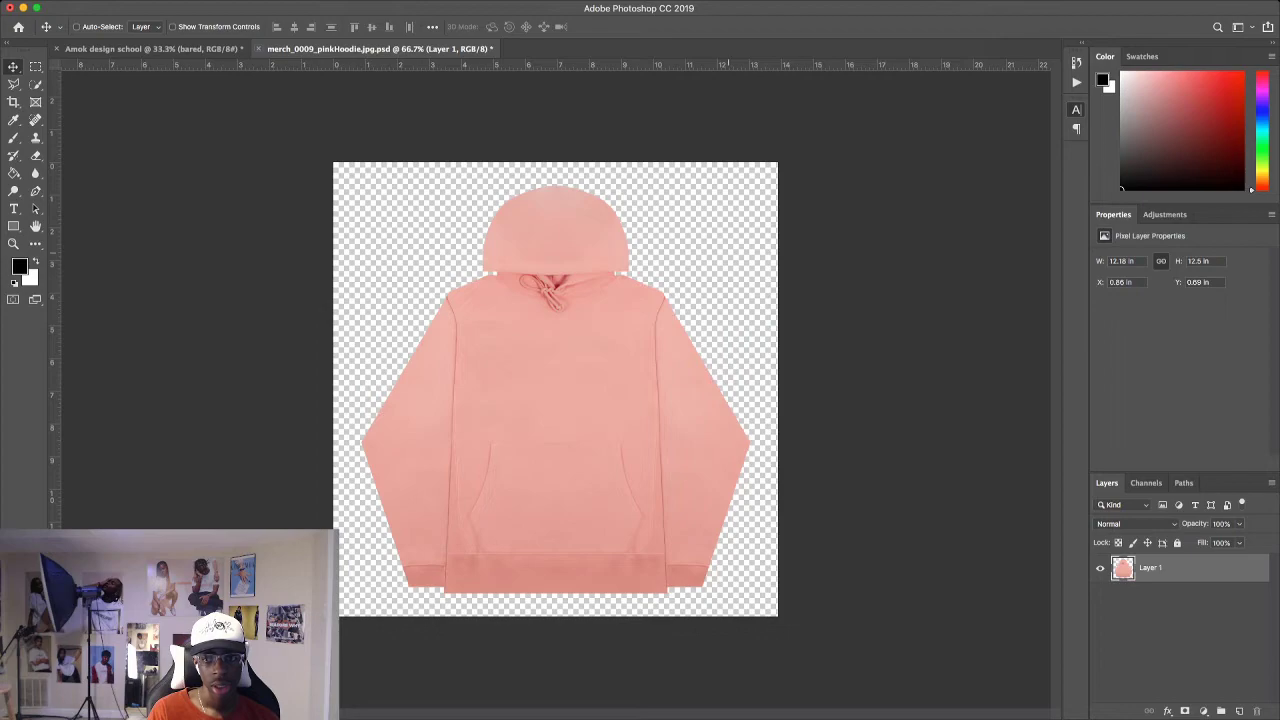
key("super+w")
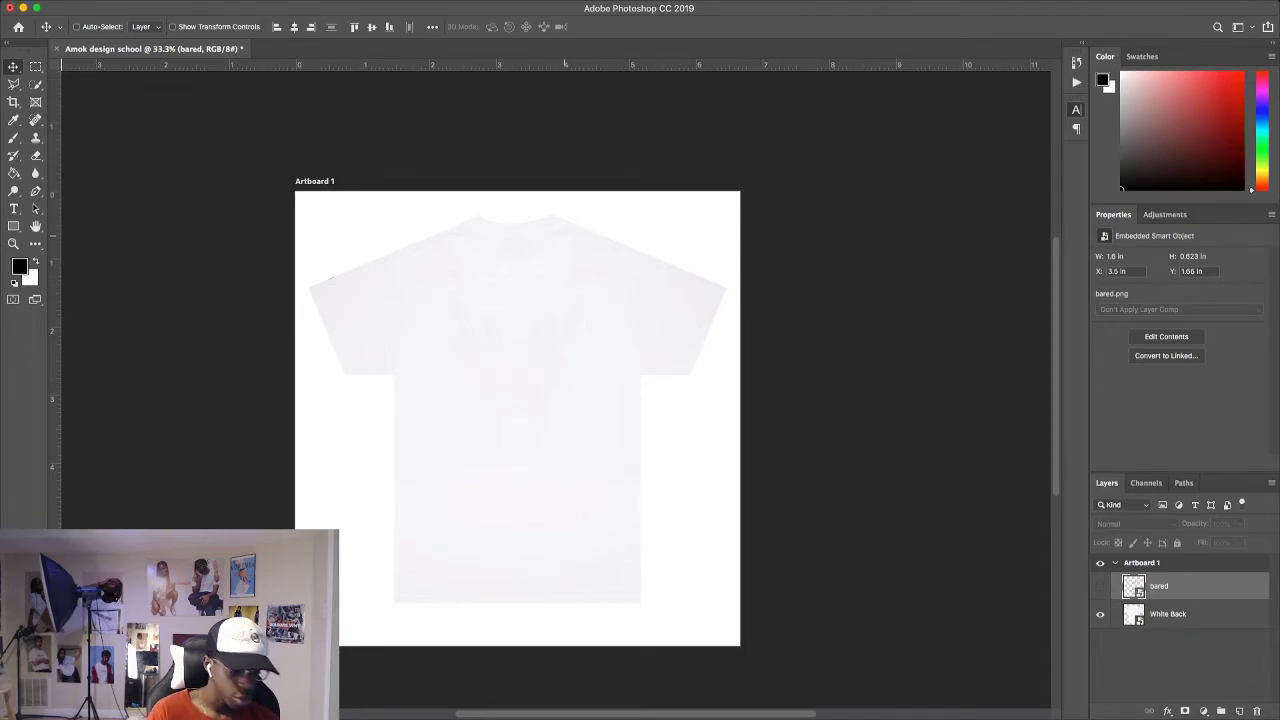
key("super+w")
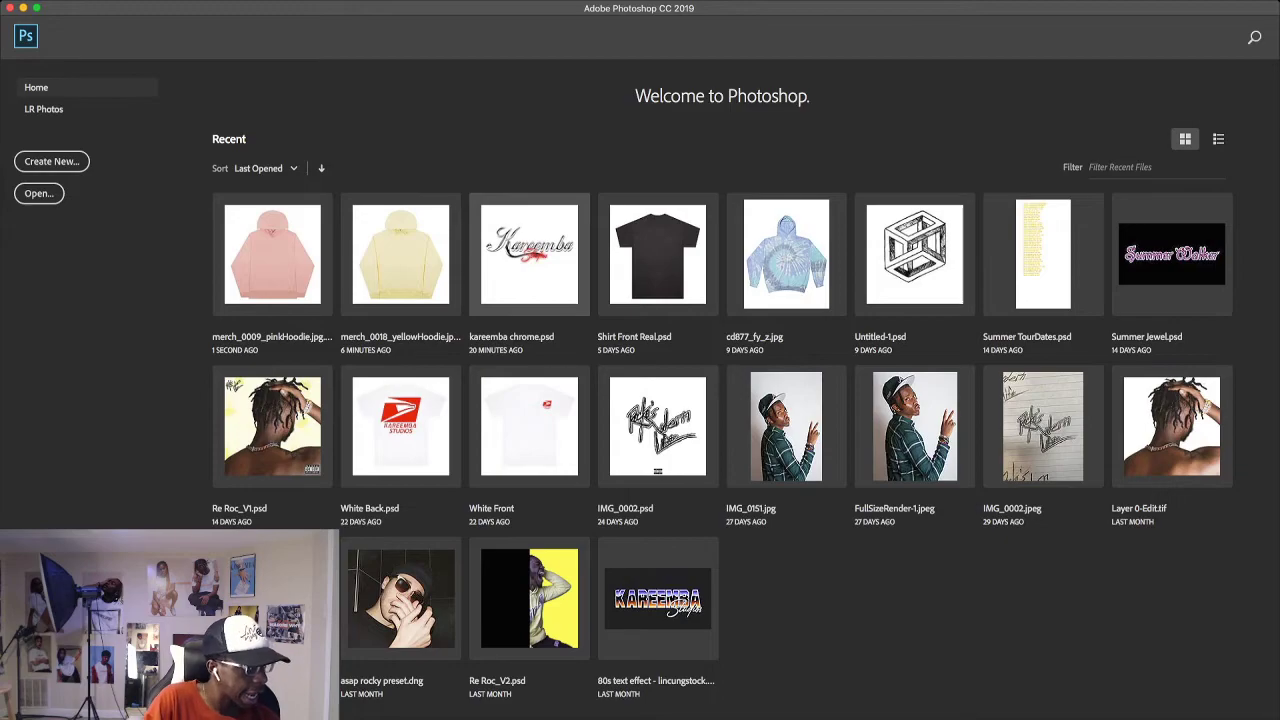